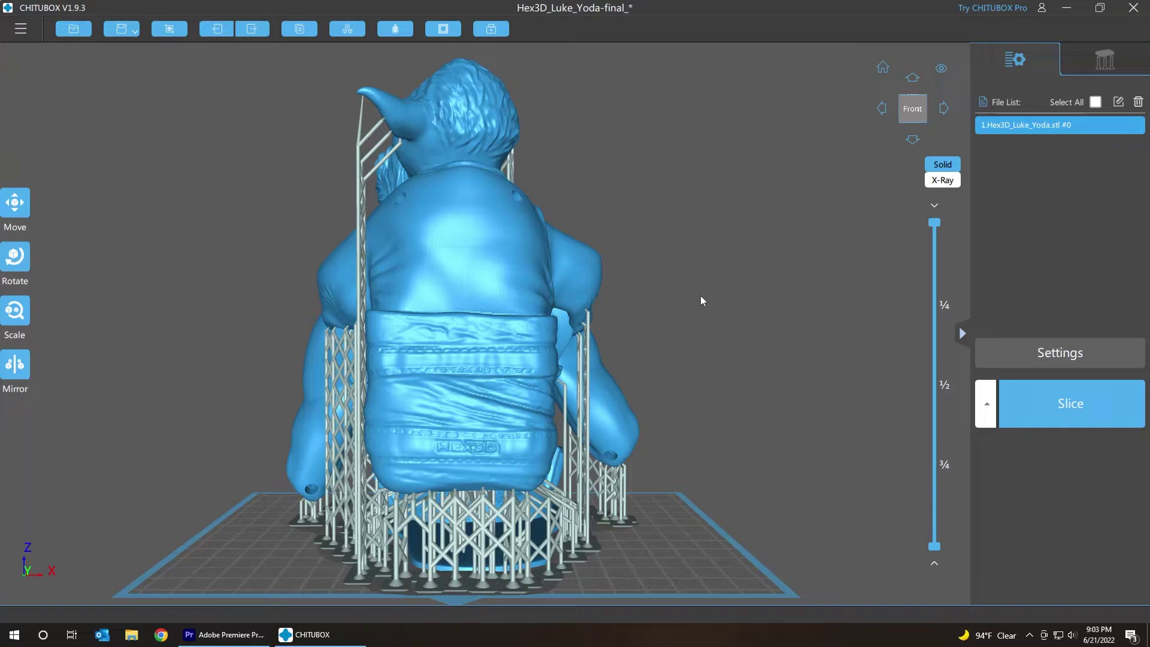
# Examine the supported bust from front and back, including the shirt surface and the supports inside its hollow interior
pyautogui.moveTo(747, 291); pyautogui.dragTo(523, 269)
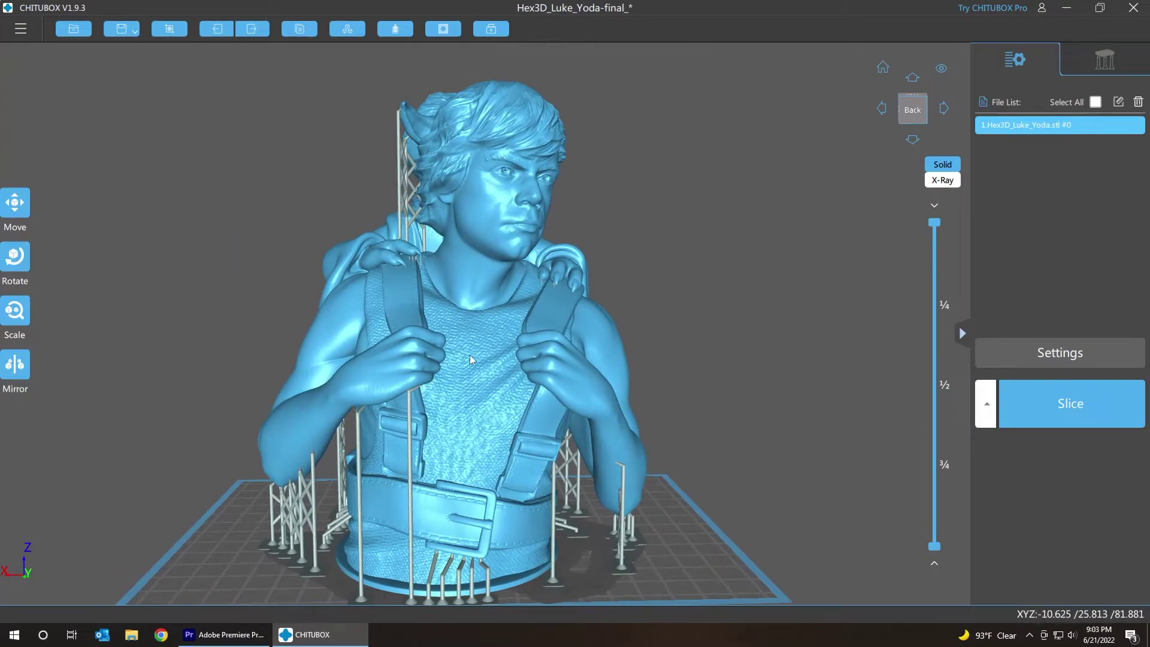
pyautogui.scroll(10, 461, 369)
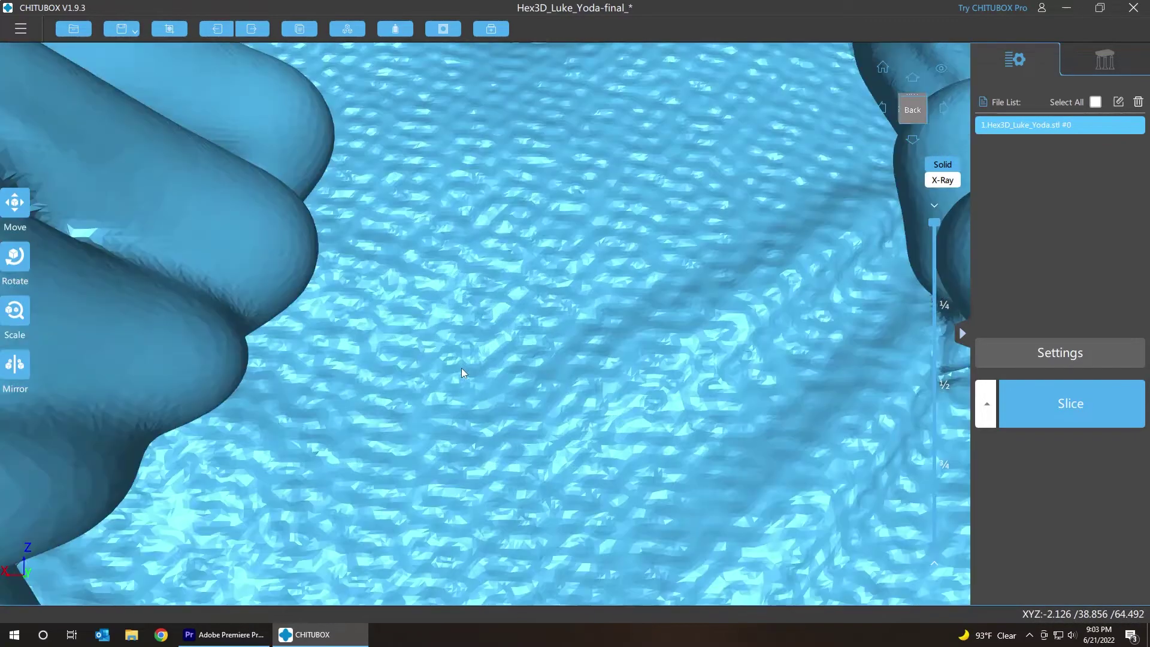
pyautogui.scroll(-10, 461, 368)
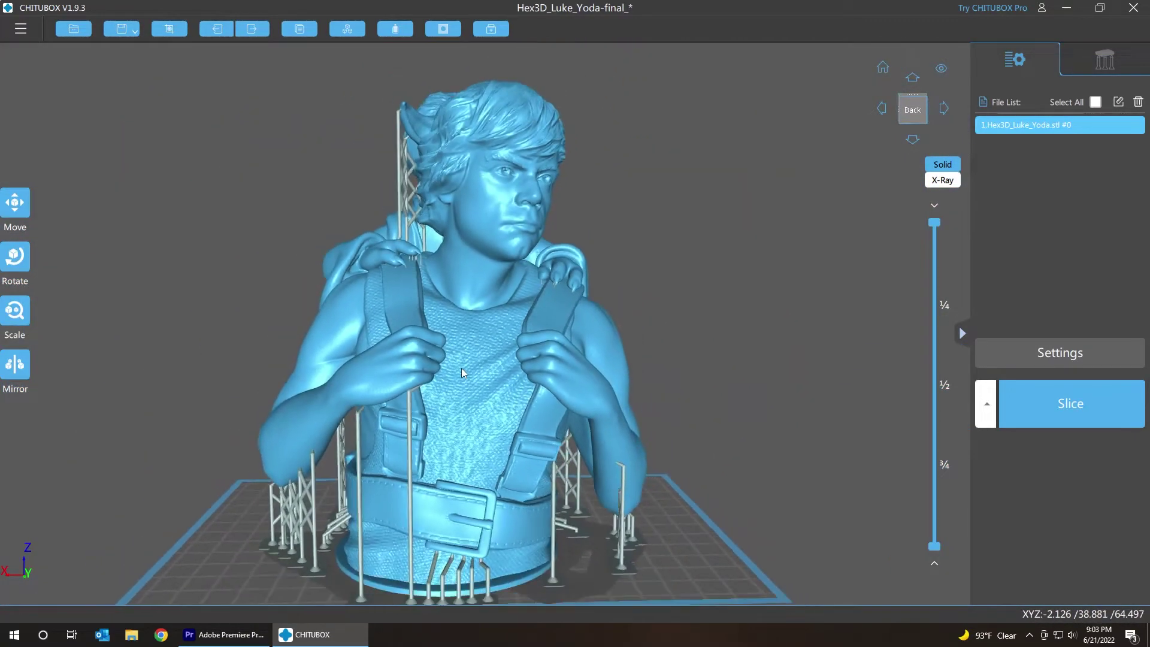
pyautogui.scroll(10, 466, 401)
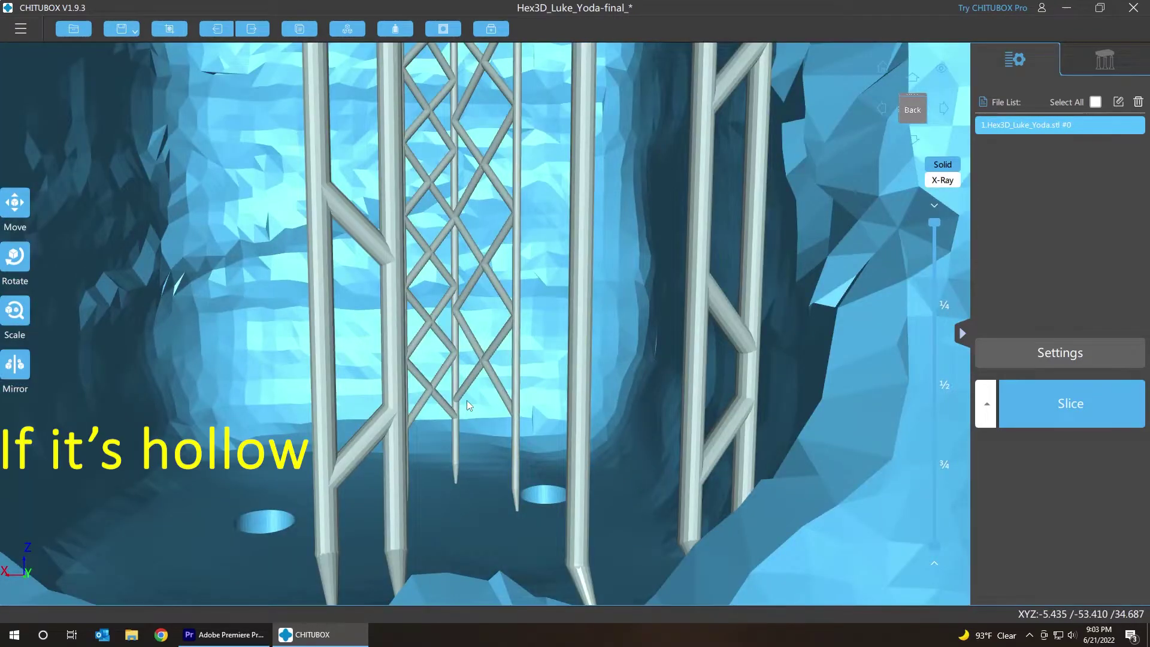
pyautogui.moveTo(466, 400); pyautogui.dragTo(576, 85)
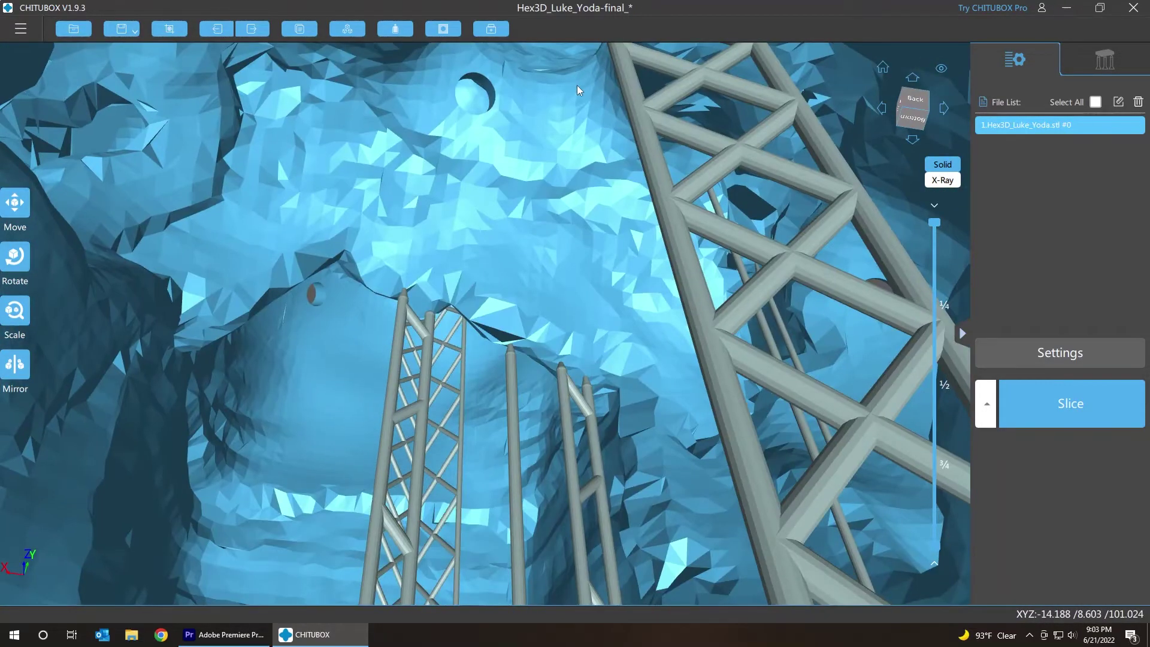
pyautogui.moveTo(577, 84); pyautogui.dragTo(557, 157, button='right')
pyautogui.scroll(-8, 556, 158)
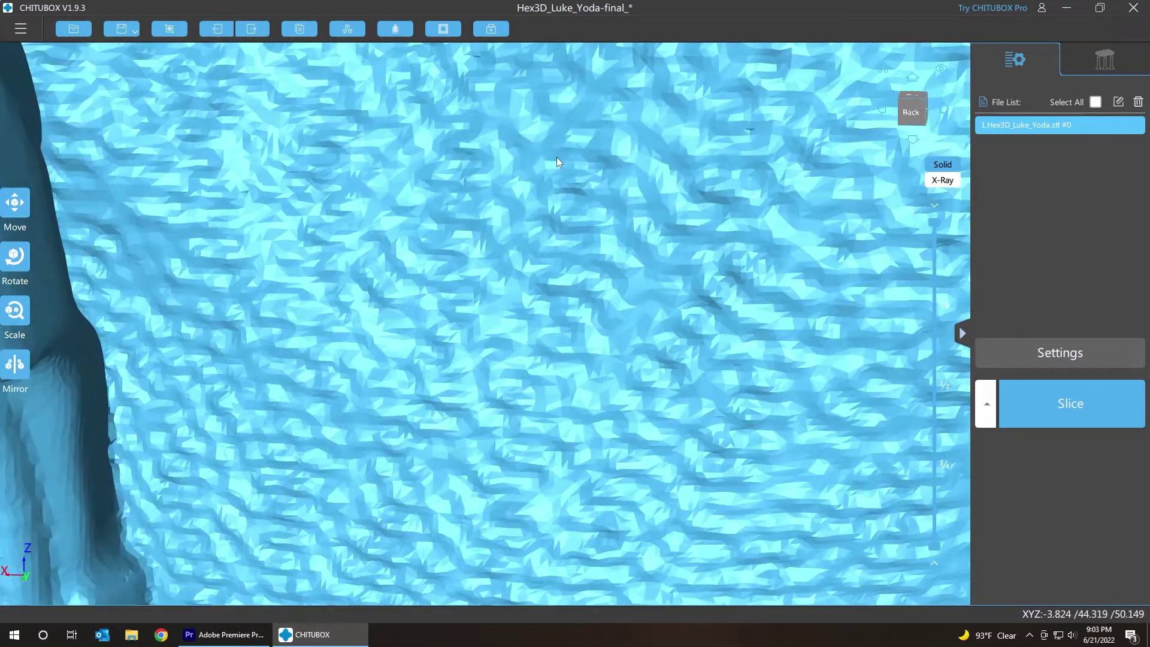
pyautogui.scroll(-6, 555, 160)
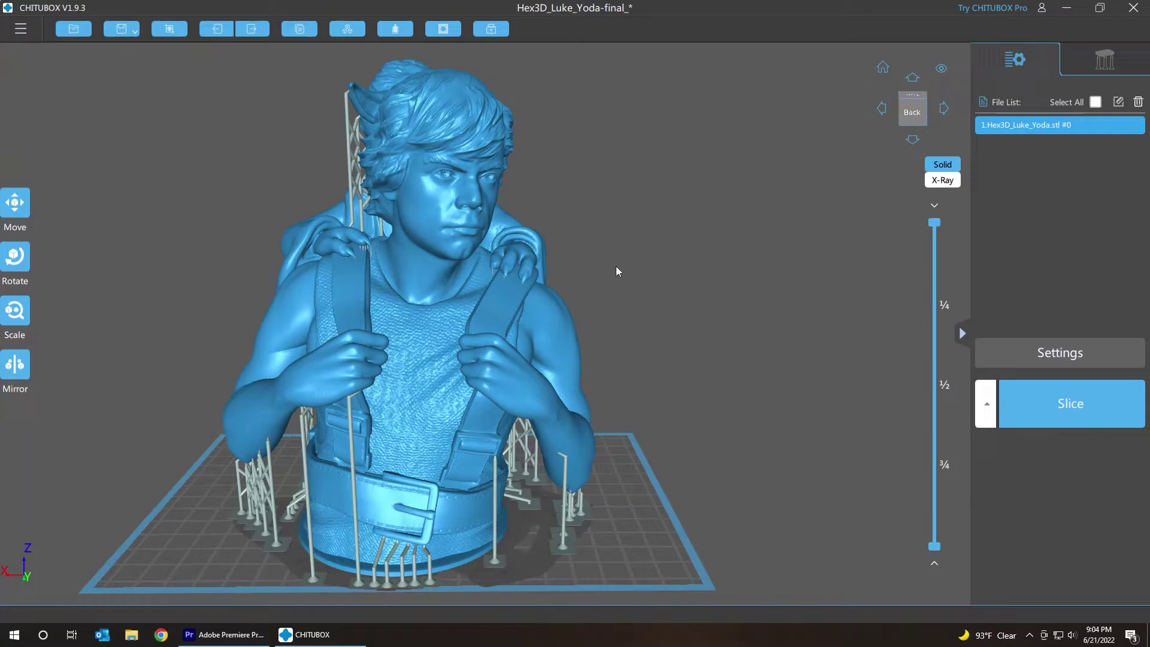
# Set the support Z lift height to 10 mm to raise the model above the build plate
pyautogui.click(1106, 62)
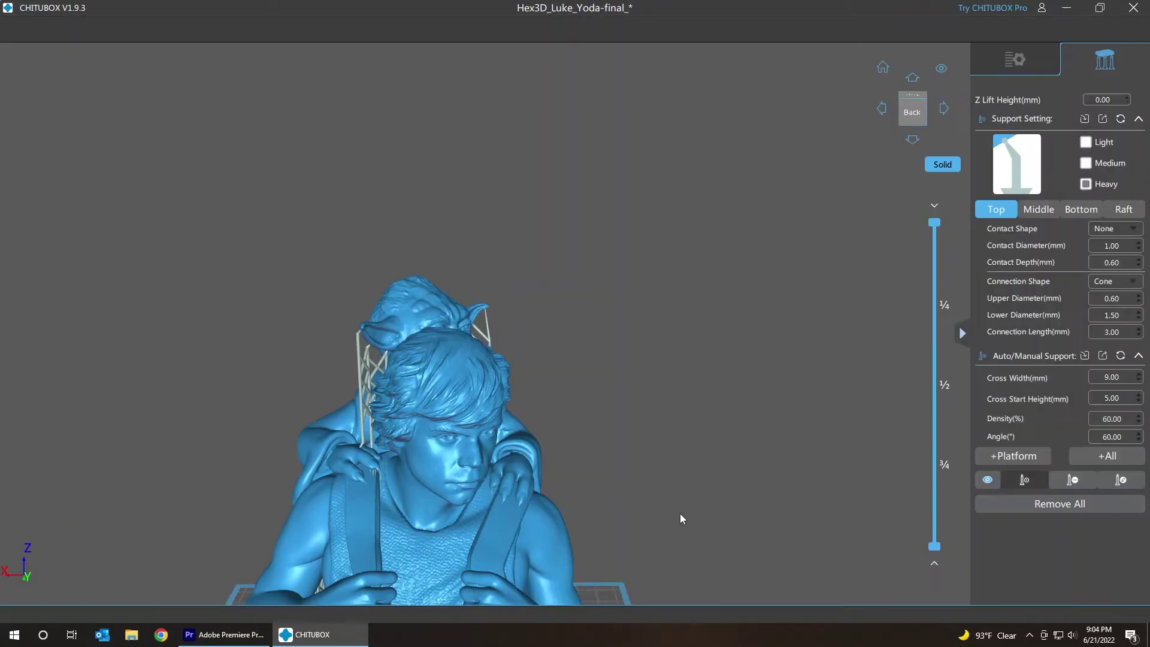
pyautogui.moveTo(681, 518); pyautogui.dragTo(754, 282)
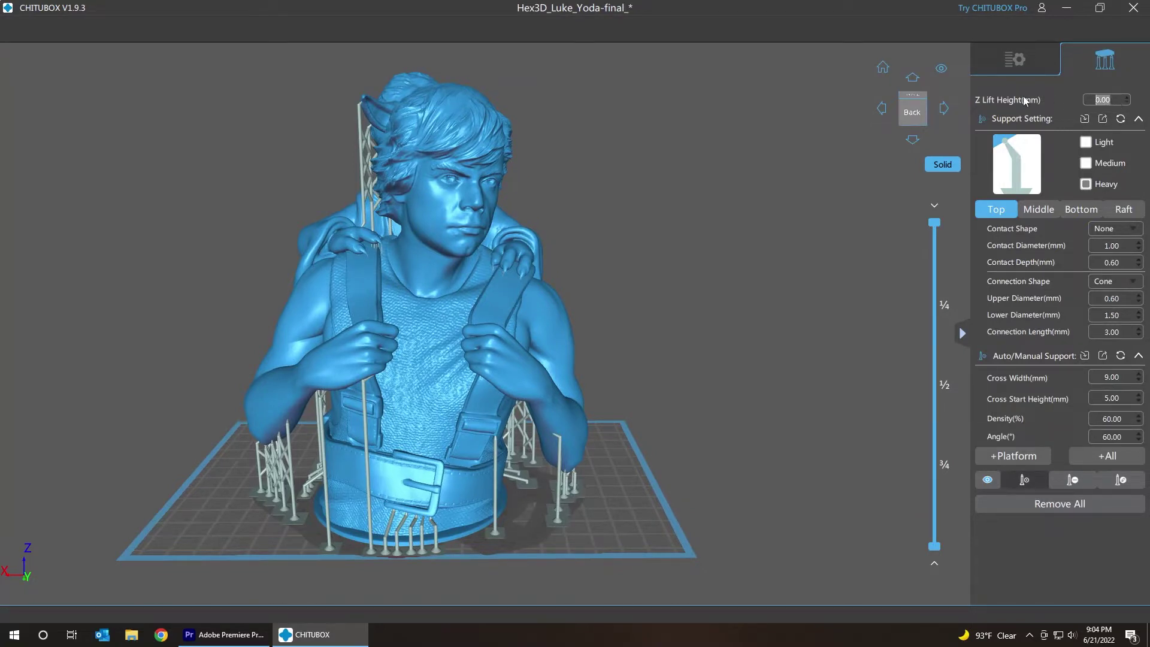
pyautogui.write('10')
pyautogui.press('Return')
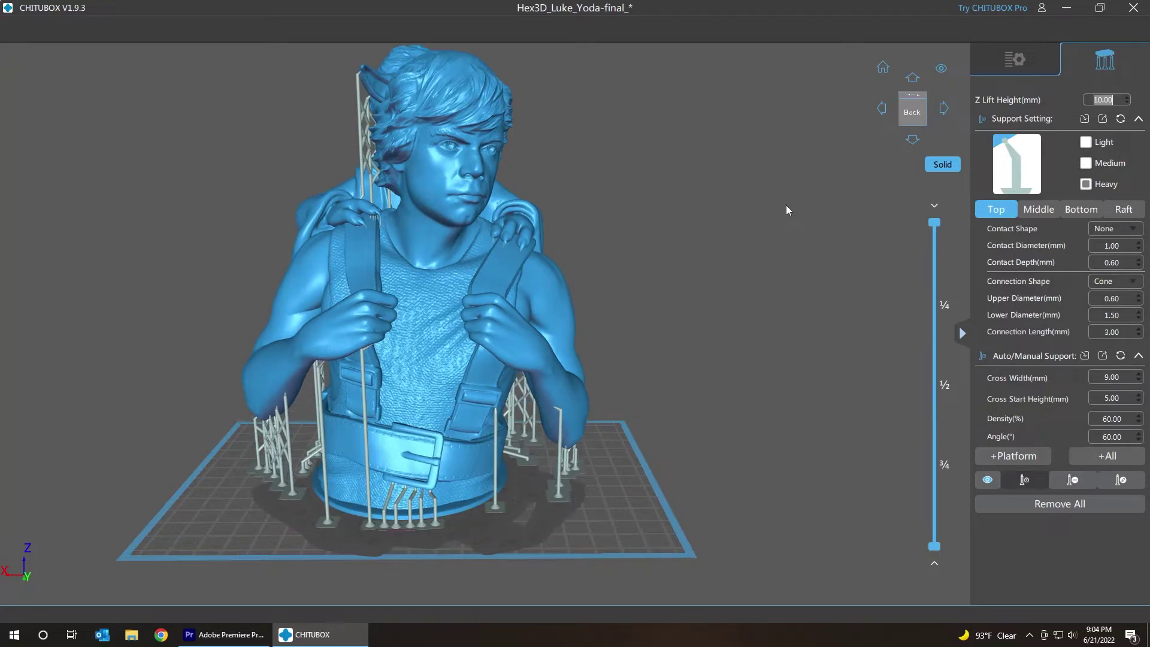
pyautogui.moveTo(726, 469); pyautogui.dragTo(729, 353)
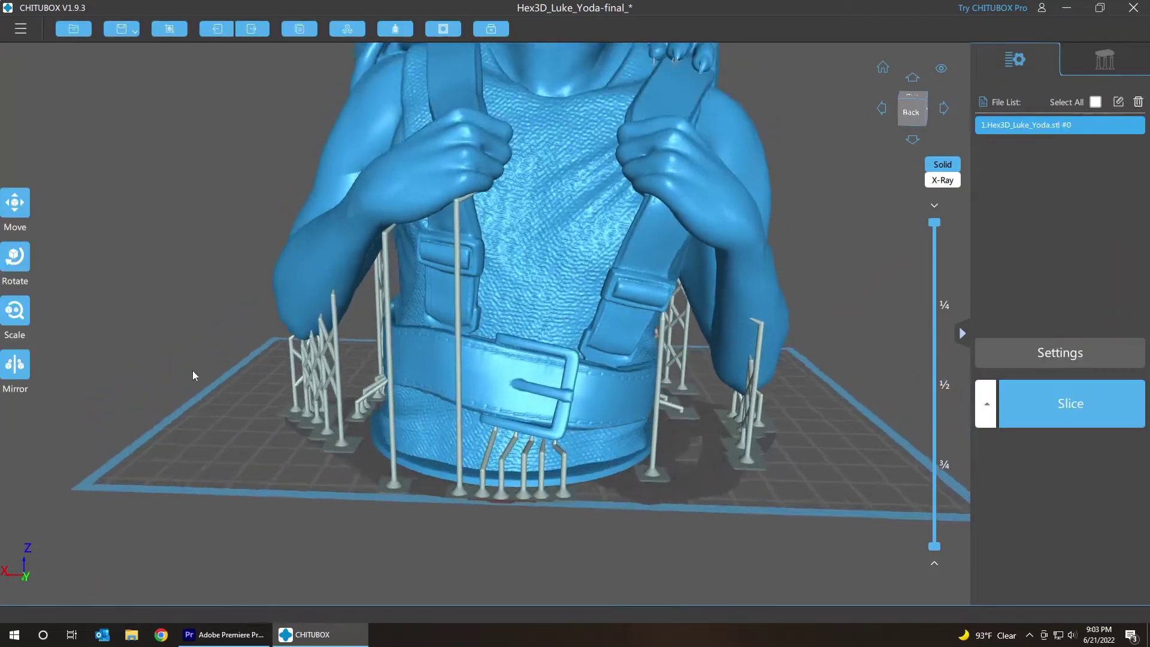
pyautogui.moveTo(193, 370); pyautogui.dragTo(203, 337)
pyautogui.scroll(-5, 228, 284)
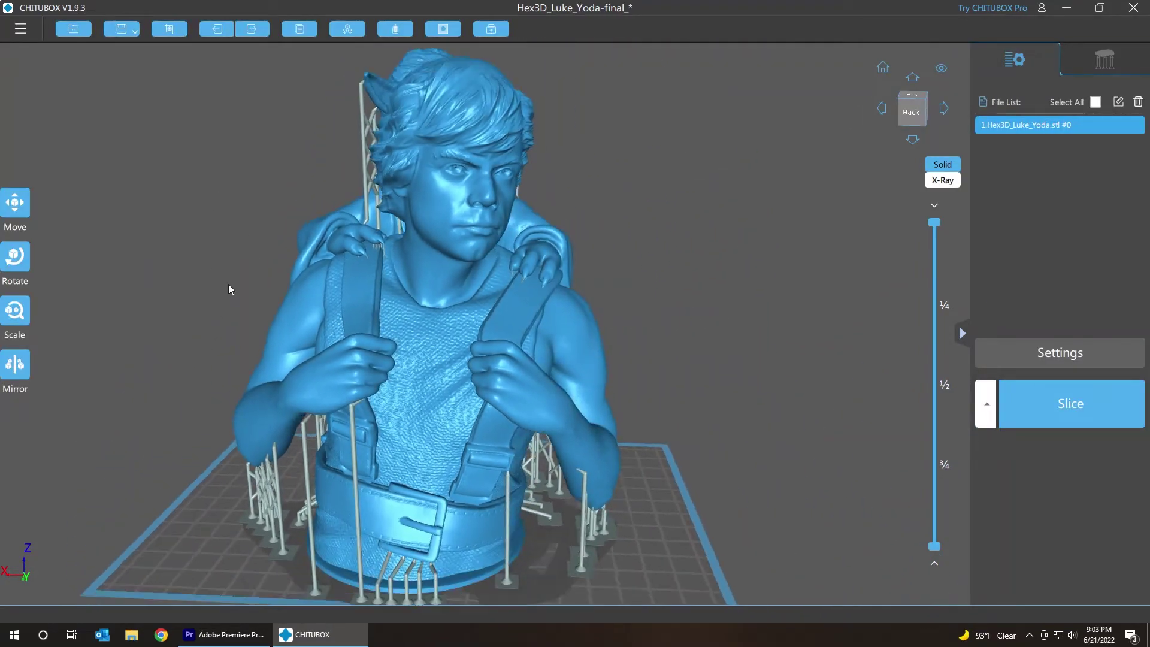
pyautogui.moveTo(642, 246); pyautogui.dragTo(625, 245)
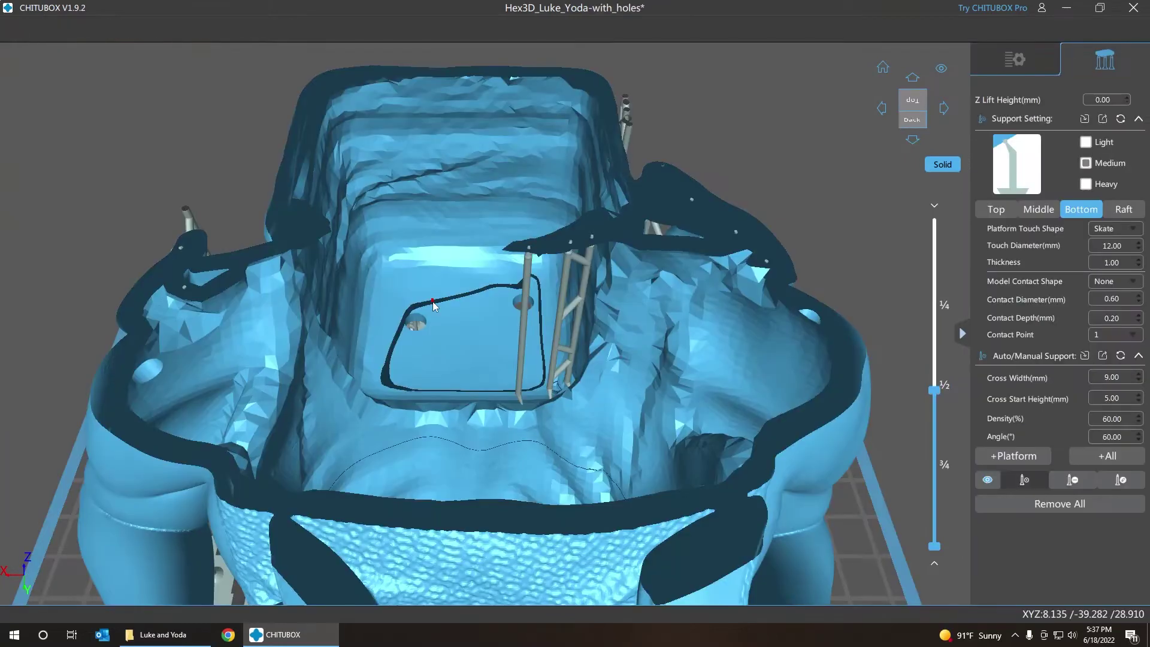
# Step the slice view up to layer 1560, checking the hollow interior for unsupported islands
pyautogui.press('Up')
pyautogui.press('Up')
pyautogui.press('Up')
pyautogui.press('Up')
pyautogui.press('Up')
pyautogui.press('Up')
pyautogui.press('Up')
pyautogui.press('Up')
pyautogui.press('Up')
pyautogui.press('Up')
pyautogui.press('Up')
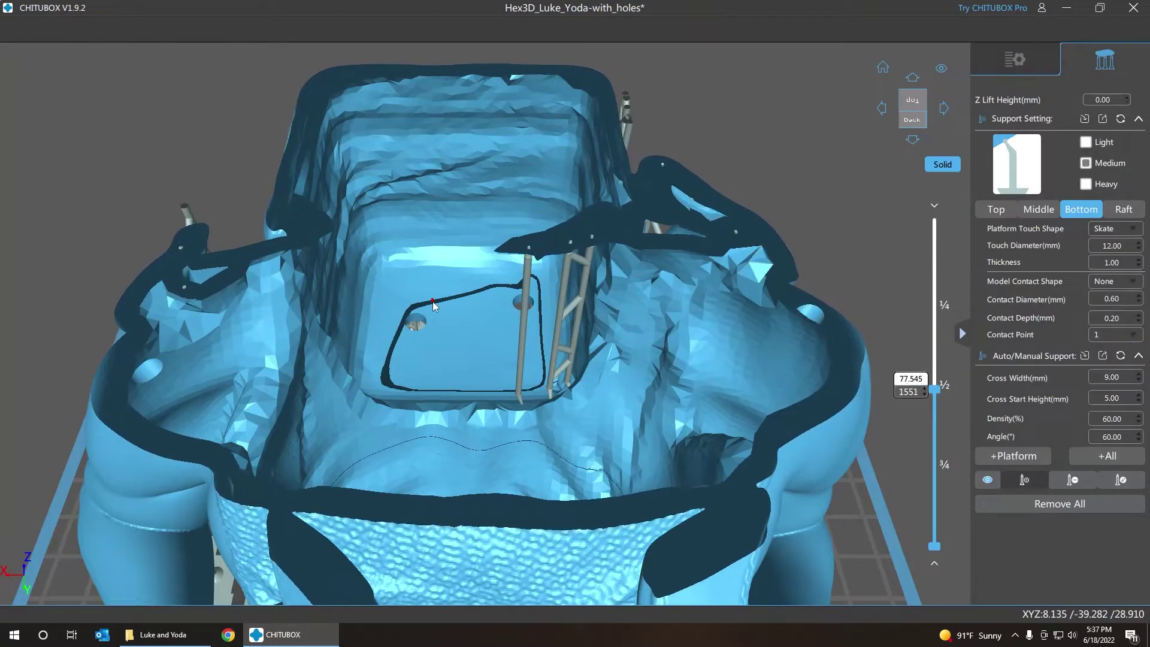
pyautogui.press('Up')
pyautogui.press('Up')
pyautogui.press('Up')
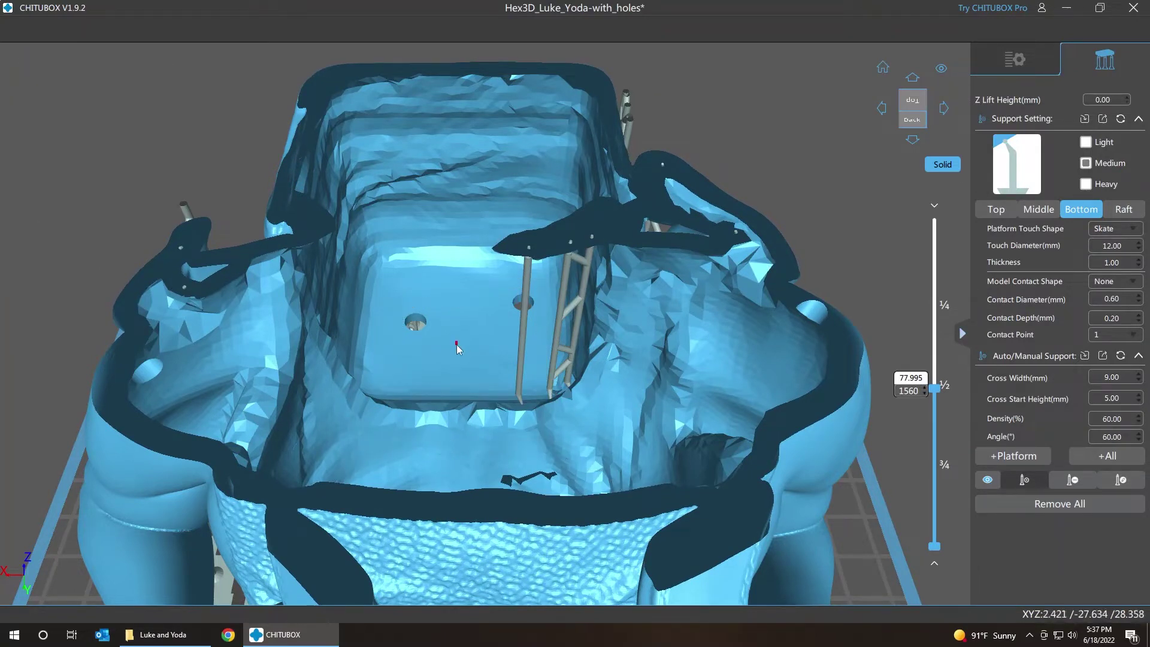
# Add two medium supports under the small island beside the interior chest wall
pyautogui.moveTo(493, 357); pyautogui.dragTo(491, 273, button='right')
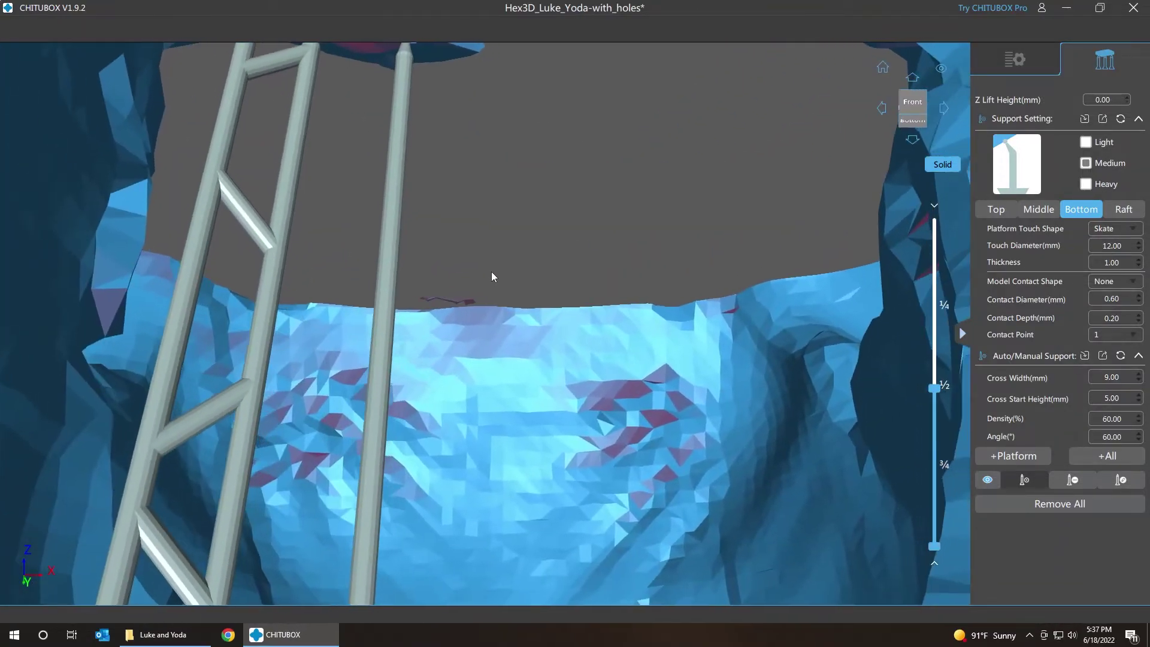
pyautogui.scroll(5, 455, 312)
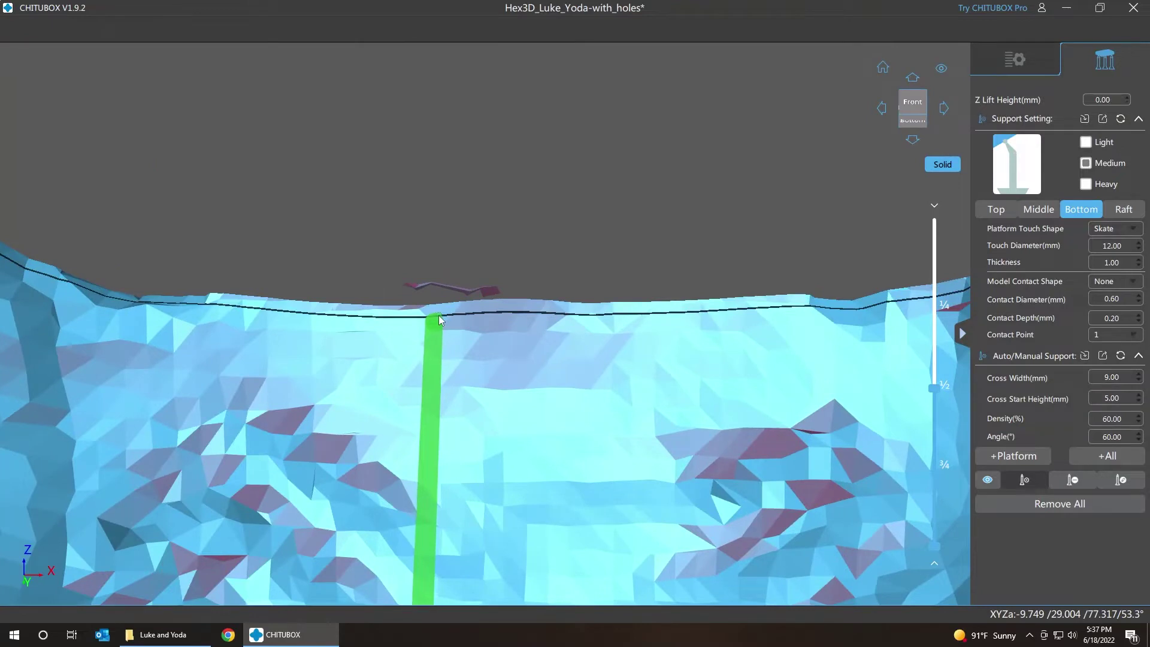
pyautogui.moveTo(439, 320); pyautogui.dragTo(418, 292)
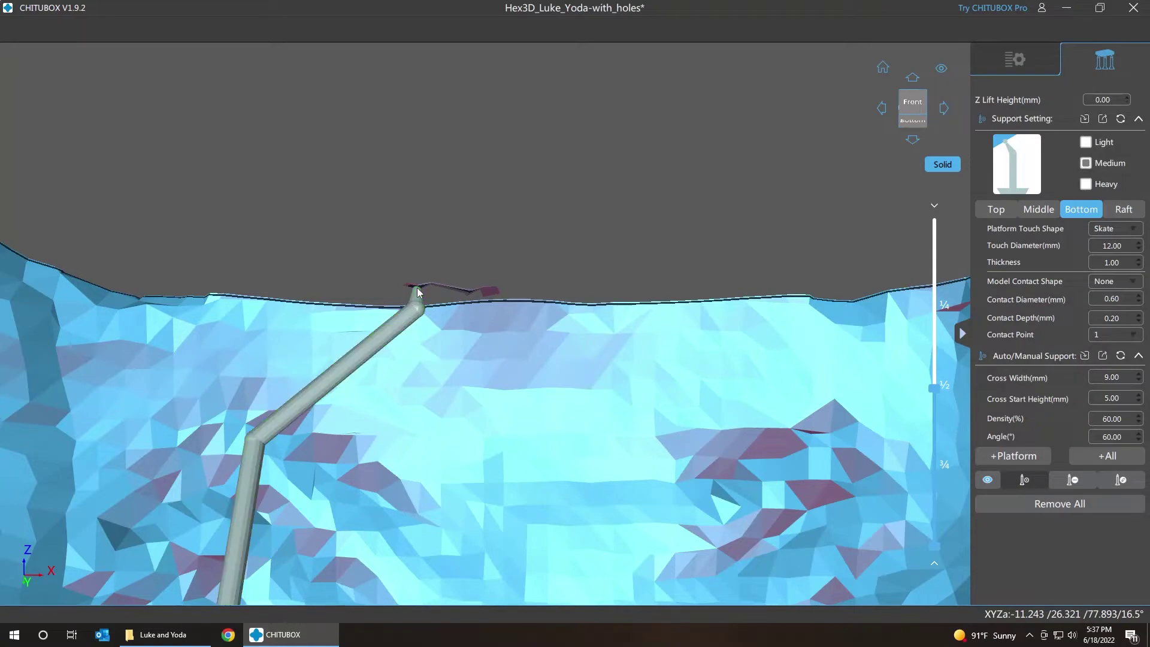
pyautogui.click(467, 292)
# Edit the two new supports inside the hollow and check how they reach the island at the chest wall
pyautogui.moveTo(586, 264); pyautogui.dragTo(480, 466, button='right')
pyautogui.moveTo(478, 467); pyautogui.dragTo(514, 462)
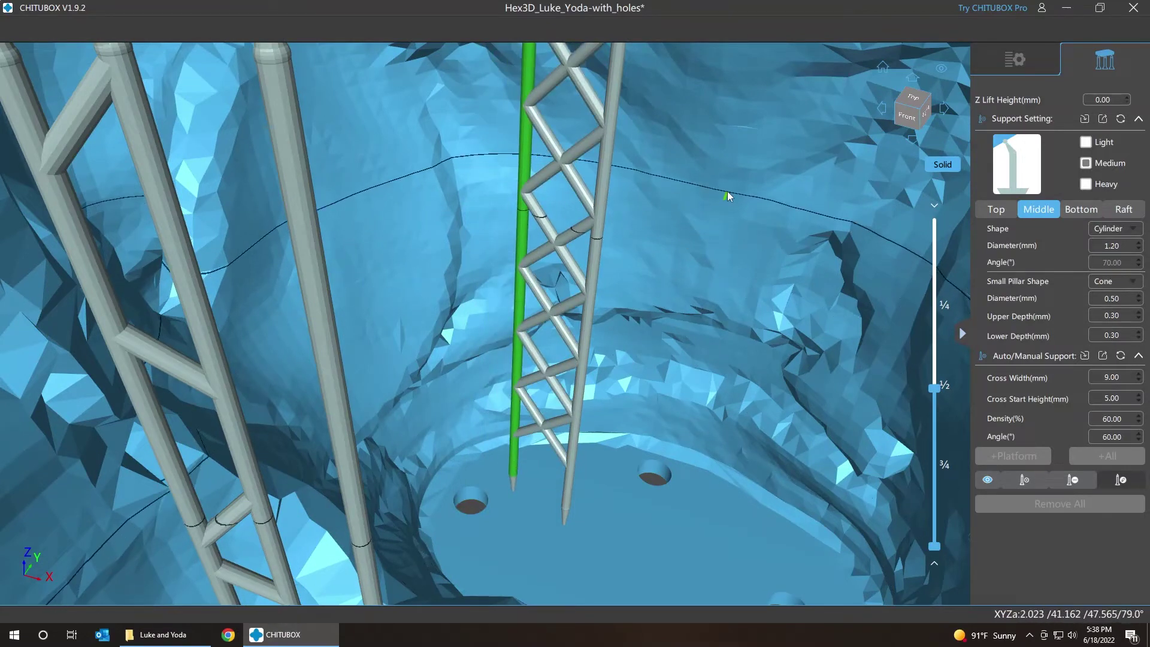
pyautogui.click(723, 201)
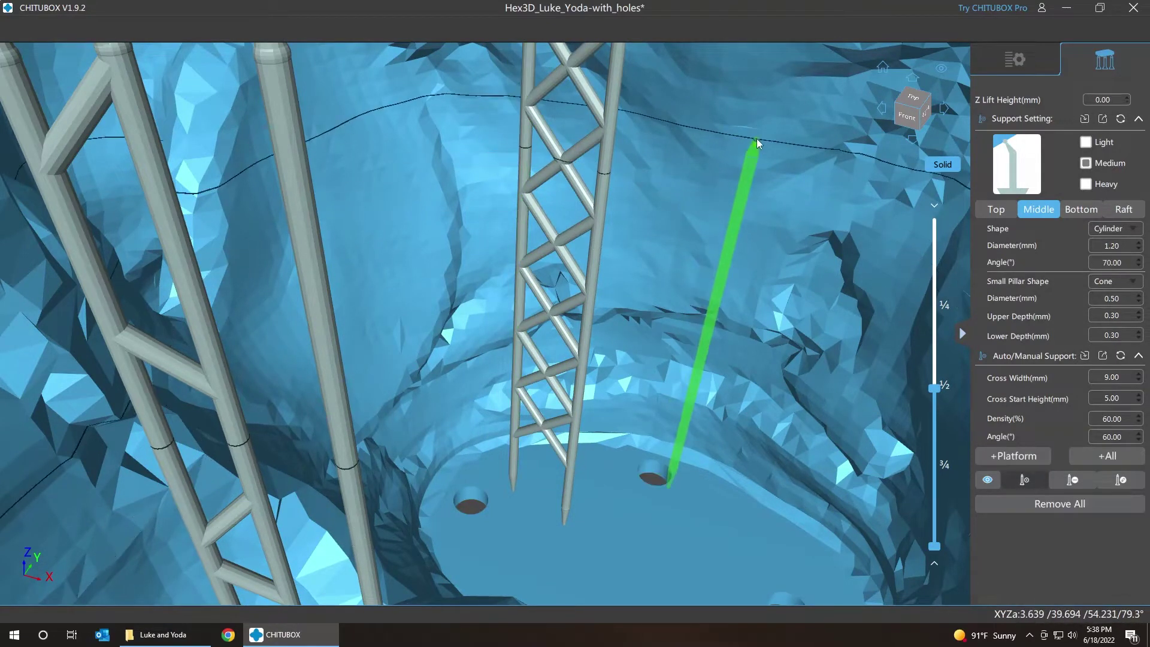
pyautogui.moveTo(785, 139); pyautogui.dragTo(808, 49, button='right')
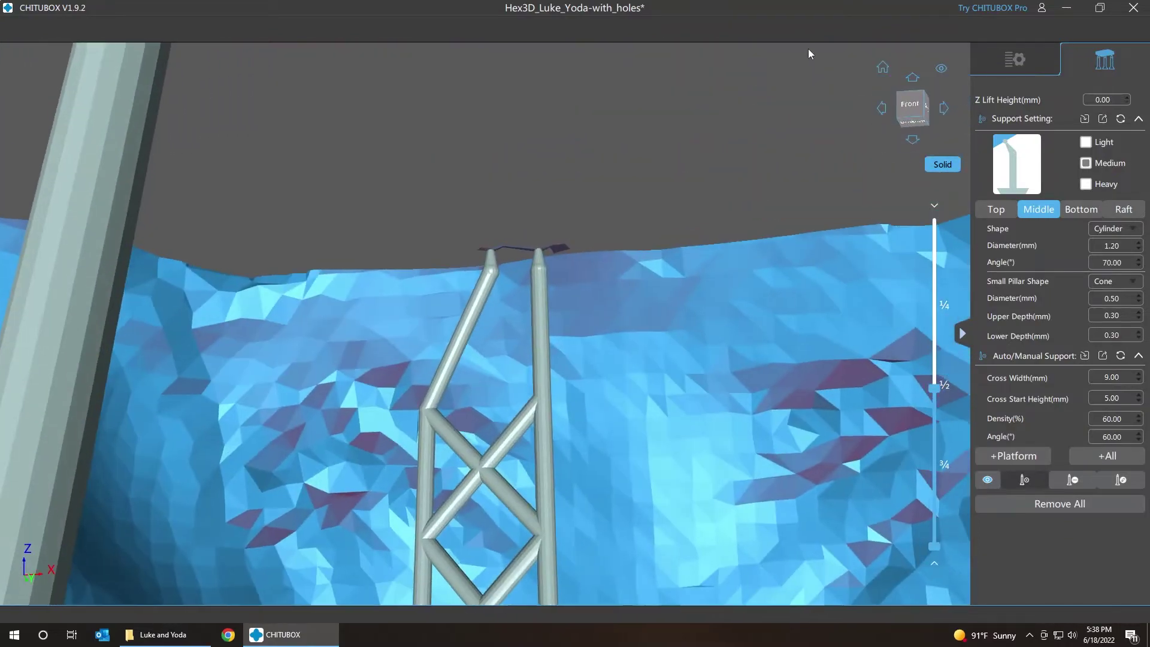
pyautogui.moveTo(763, 108); pyautogui.dragTo(760, 207, button='right')
pyautogui.scroll(-5, 756, 207)
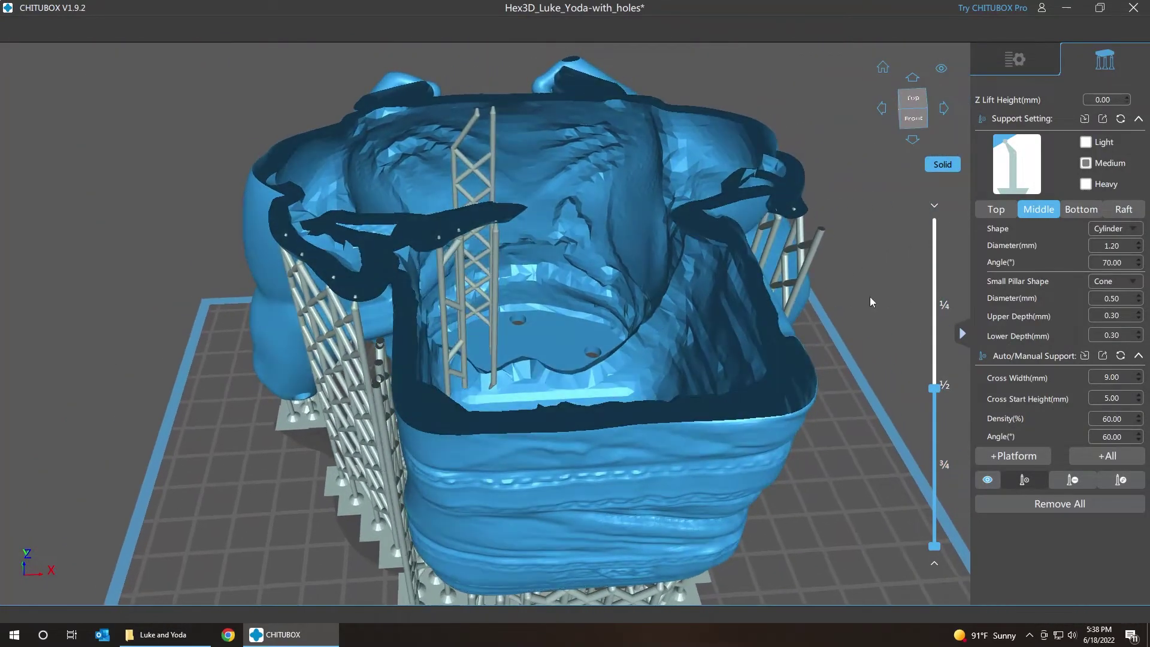
# Step the slice view up layer by layer to layer 1608, examining each cross-section for further islands
pyautogui.moveTo(869, 296); pyautogui.dragTo(856, 302, button='right')
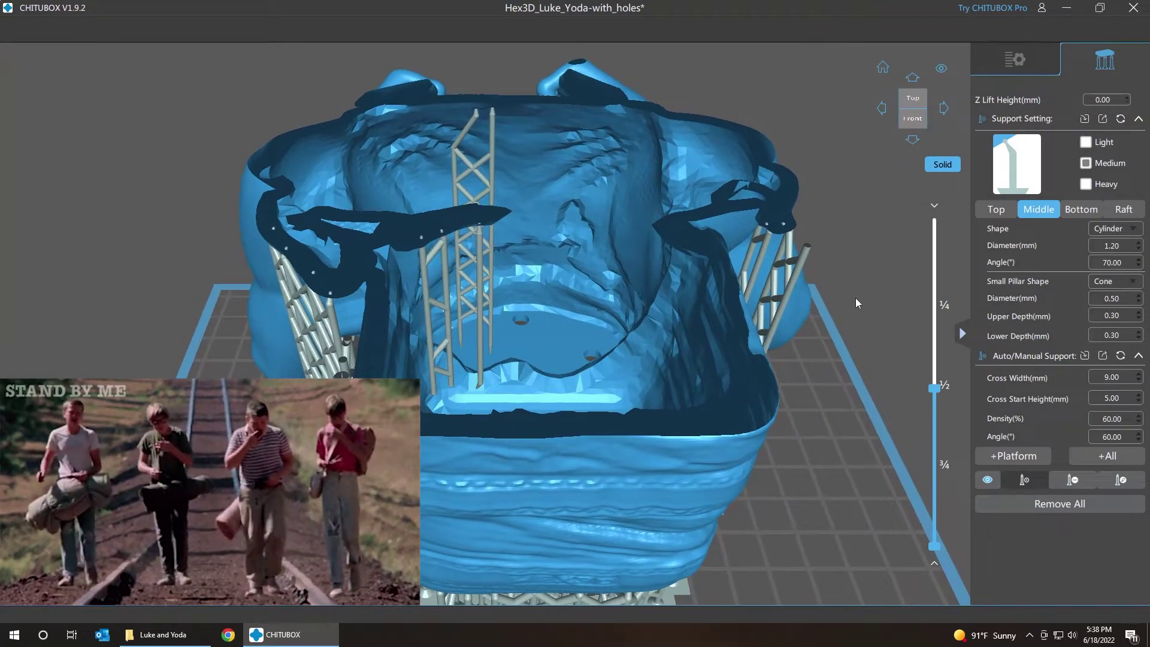
pyautogui.press('Up')
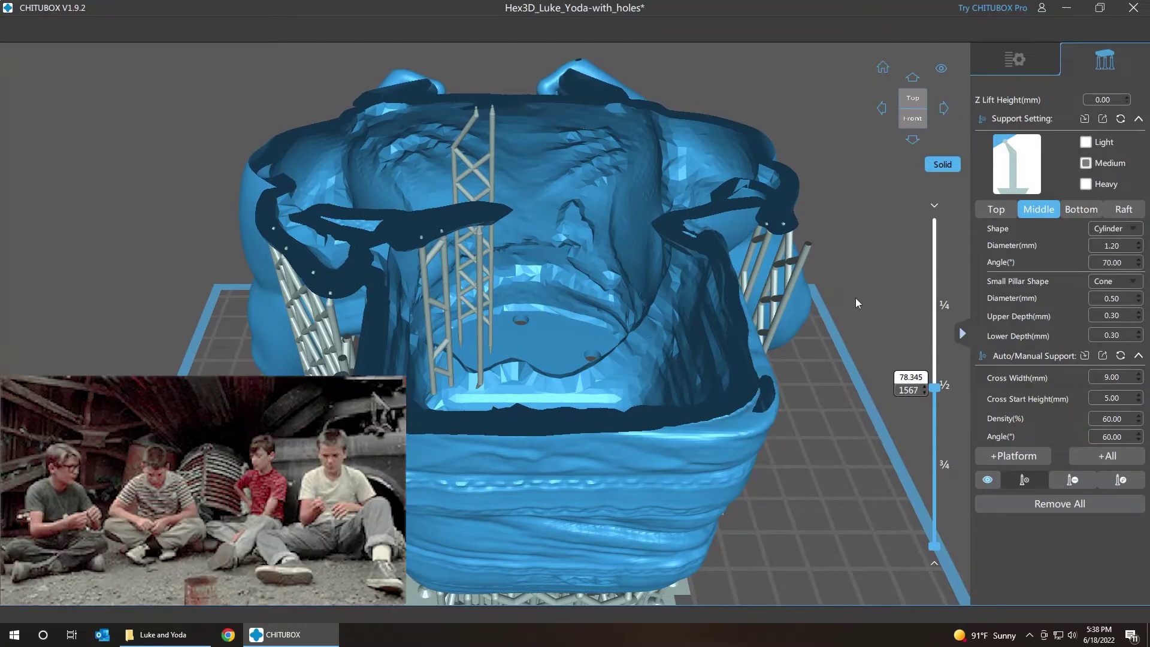
pyautogui.press('Up')
pyautogui.press('Up')
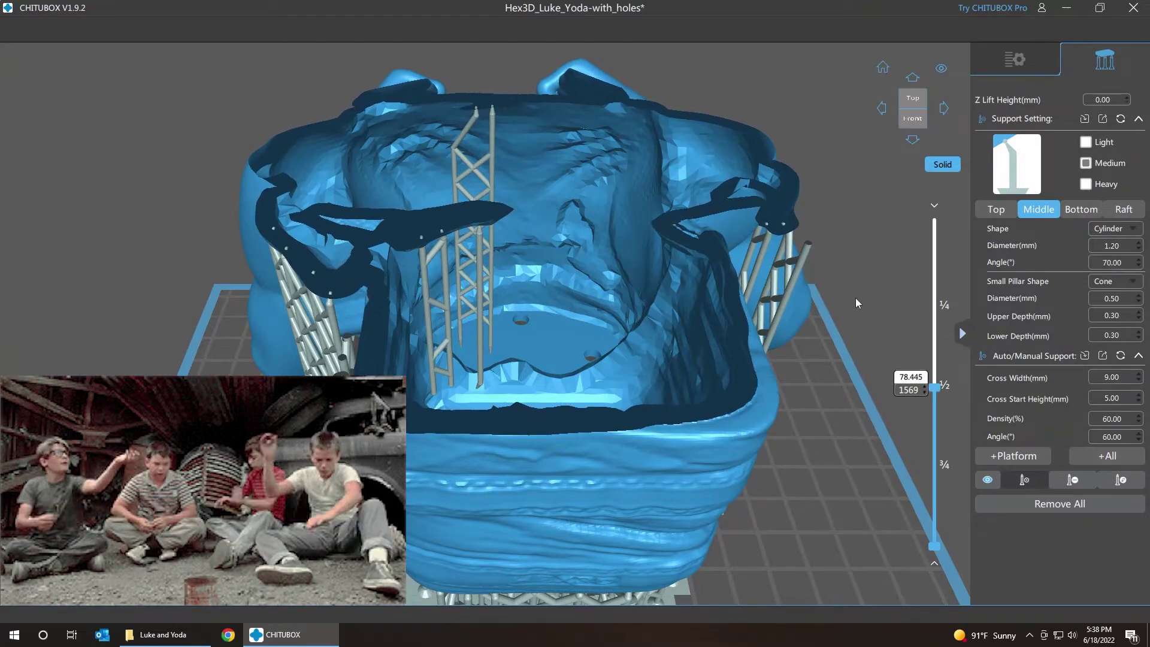
pyautogui.press('Up')
pyautogui.press('Up')
pyautogui.press('Up')
pyautogui.press('Up')
pyautogui.press('Up')
pyautogui.press('Up')
pyautogui.press('Up')
pyautogui.press('Up')
pyautogui.press('Up')
pyautogui.press('Up')
pyautogui.press('Up')
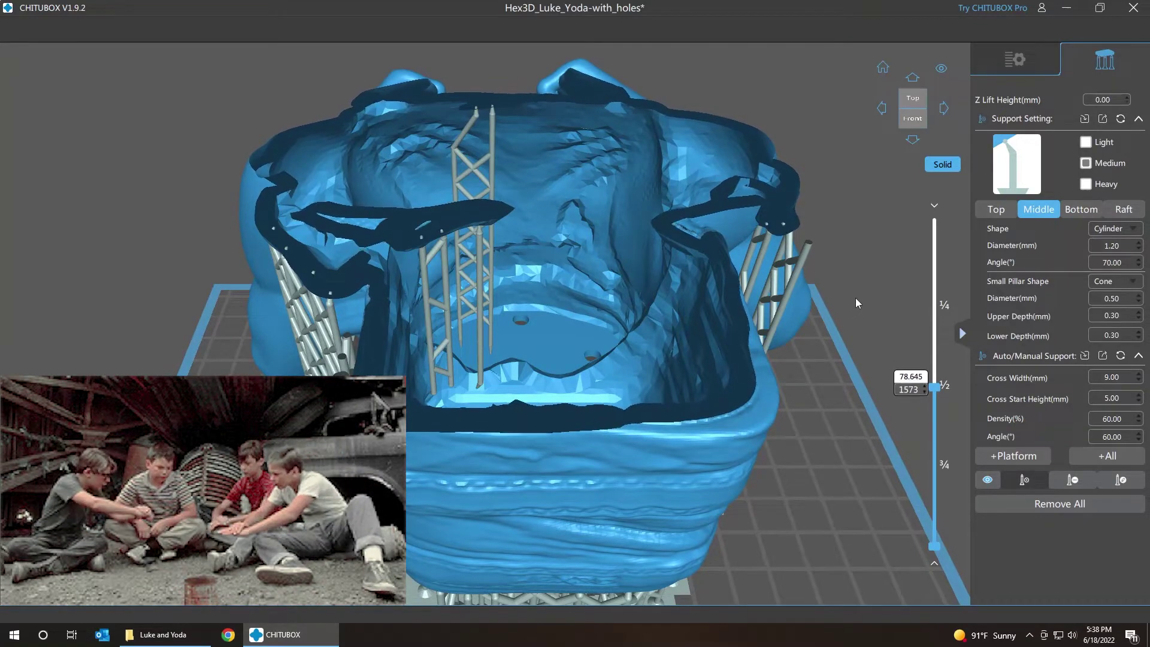
pyautogui.press('Up')
pyautogui.press('Up')
pyautogui.press('Up')
pyautogui.press('Up')
pyautogui.press('Up')
pyautogui.press('Up')
pyautogui.press('Up')
pyautogui.press('Up')
pyautogui.press('Up')
pyautogui.press('Up')
pyautogui.press('Up')
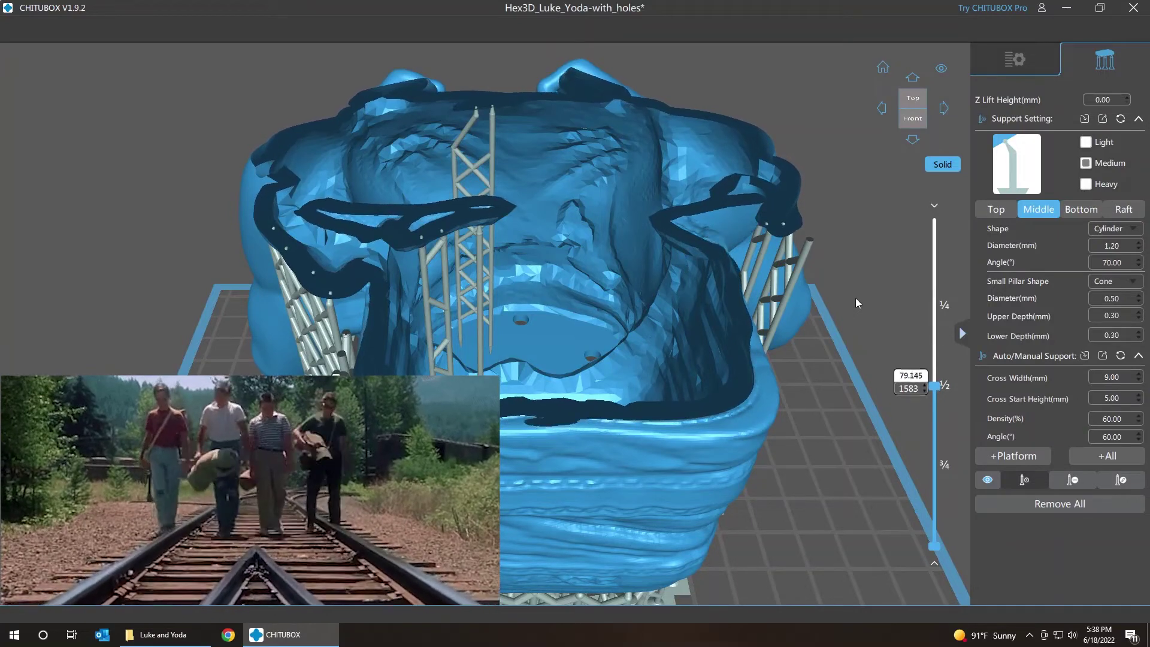
pyautogui.press('Up')
pyautogui.press('Up')
pyautogui.press('Up')
pyautogui.press('Up')
pyautogui.press('Up')
pyautogui.press('Up')
pyautogui.press('Up')
pyautogui.press('Up')
pyautogui.press('Up')
pyautogui.press('Up')
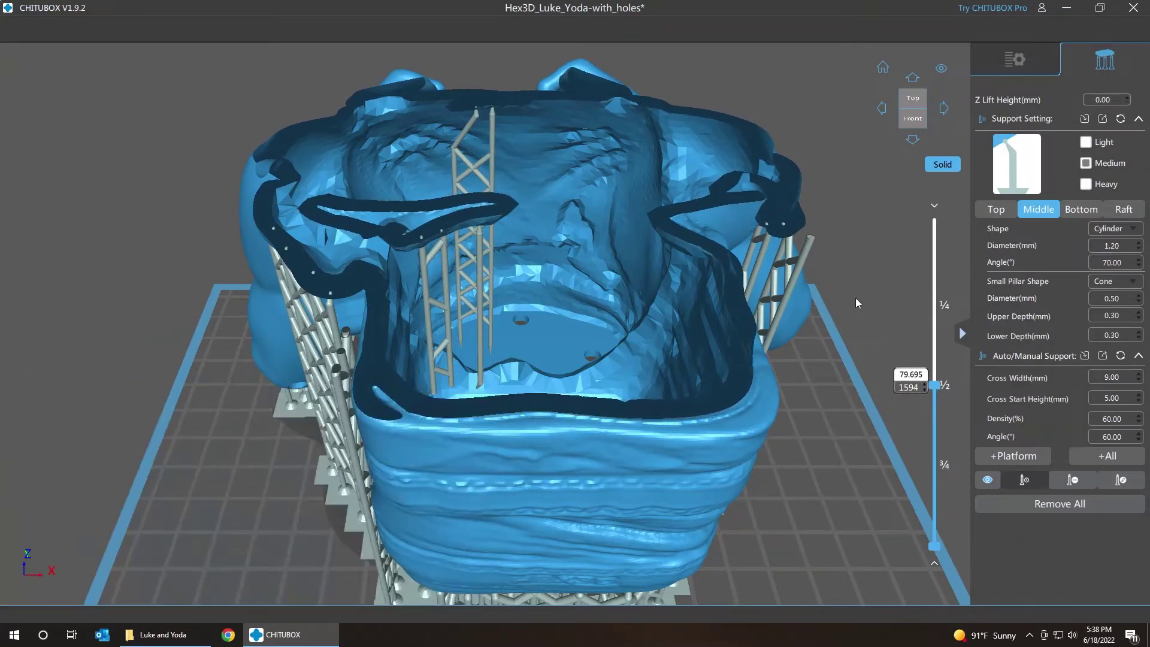
pyautogui.press('Up')
pyautogui.press('Up')
pyautogui.press('Up')
pyautogui.press('Up')
pyautogui.press('Up')
pyautogui.press('Up')
pyautogui.press('Up')
pyautogui.press('Up')
pyautogui.press('Up')
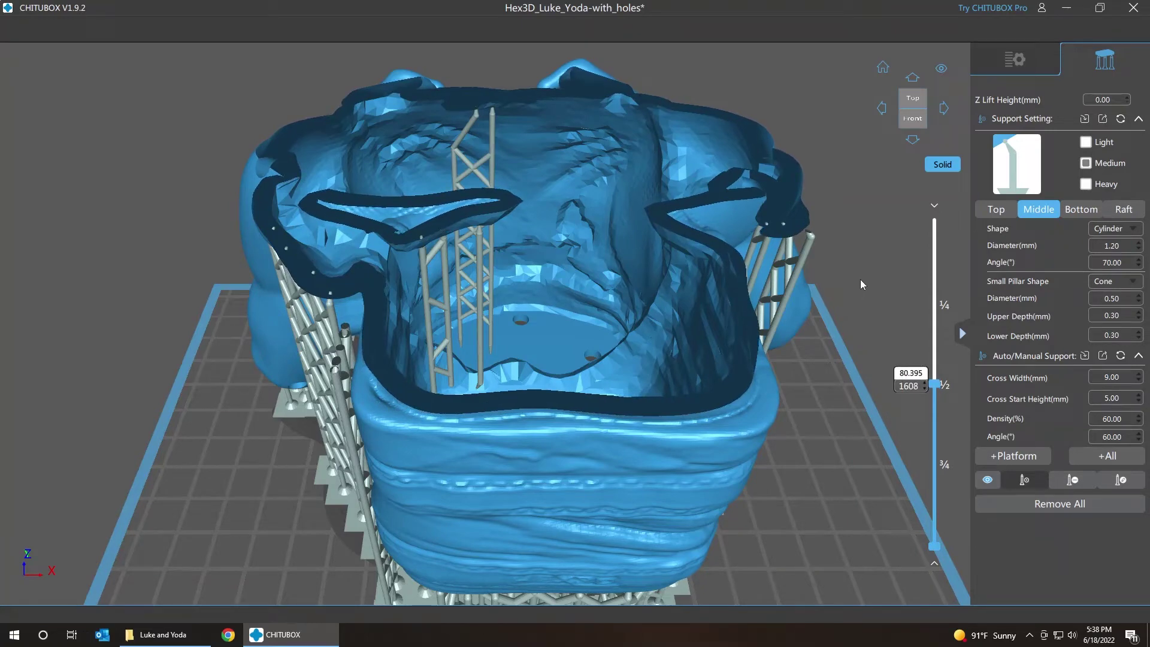
# From a higher viewing angle, step the slice view up to layer 1625 and back to 1619 to locate where the next island starts
pyautogui.moveTo(861, 281); pyautogui.dragTo(846, 321)
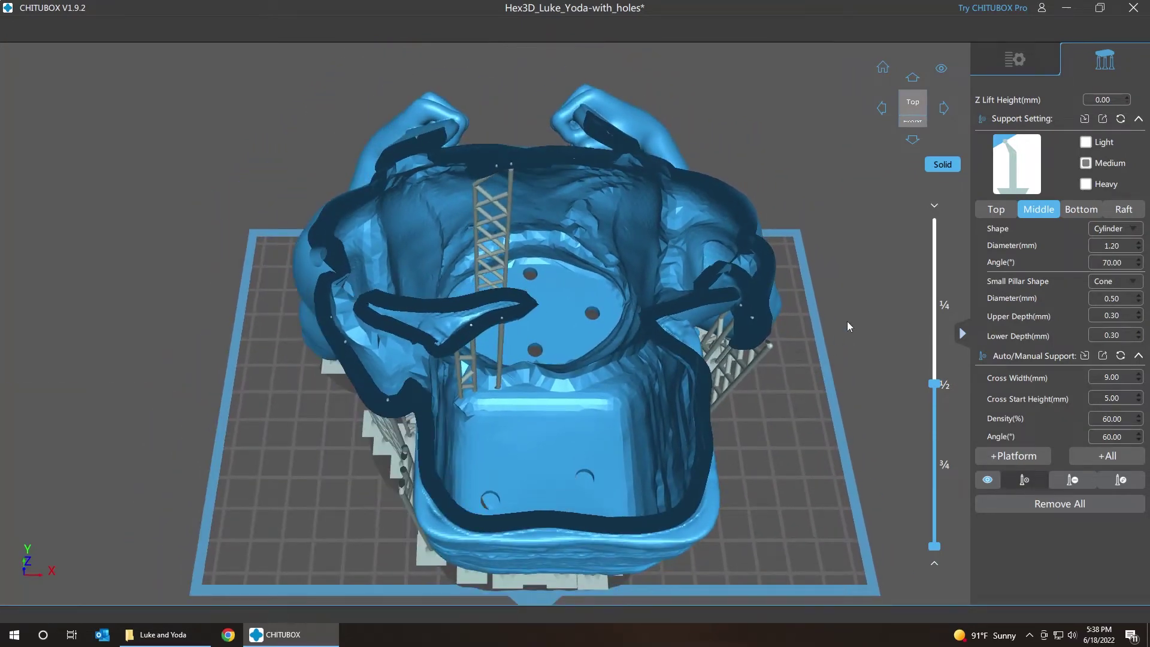
pyautogui.press('Up')
pyautogui.press('Up')
pyautogui.press('Up')
pyautogui.press('Up')
pyautogui.press('Up')
pyautogui.press('Up')
pyautogui.press('Up')
pyautogui.press('Up')
pyautogui.press('Up')
pyautogui.press('Up')
pyautogui.press('Up')
pyautogui.press('Up')
pyautogui.press('Up')
pyautogui.press('Up')
pyautogui.press('Up')
pyautogui.press('Up')
pyautogui.press('Up')
pyautogui.press('Up')
pyautogui.press('Up')
pyautogui.press('Up')
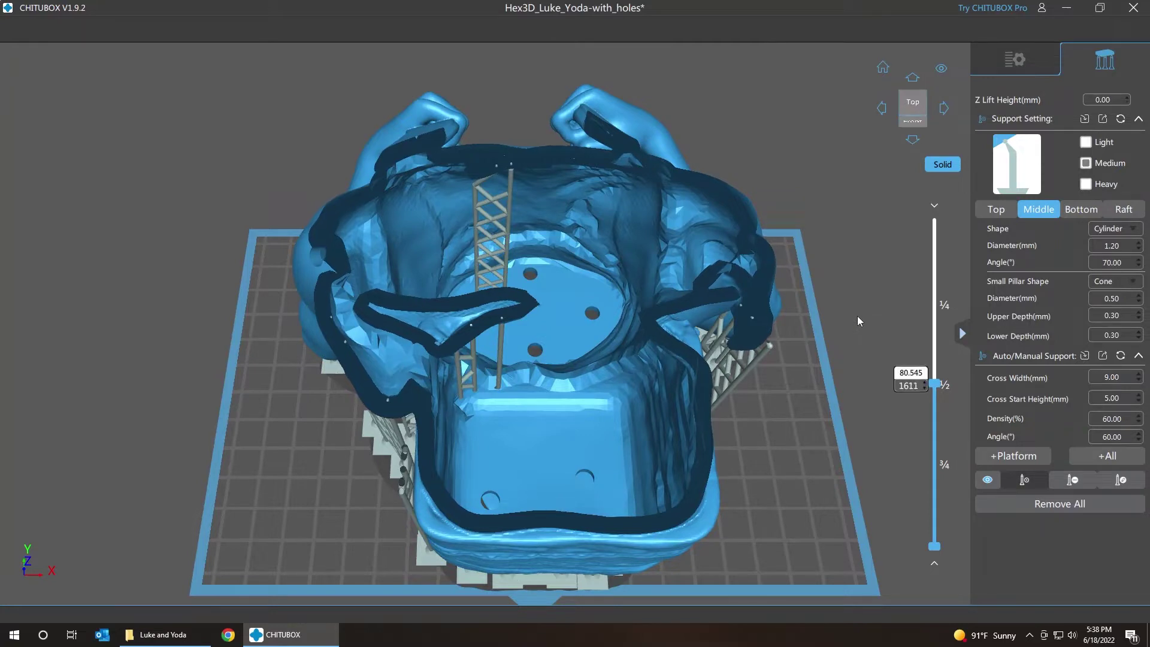
pyautogui.press('Down')
pyautogui.press('Down')
pyautogui.press('Down')
pyautogui.press('Down')
pyautogui.press('Down')
pyautogui.press('Down')
pyautogui.press('Down')
pyautogui.press('Down')
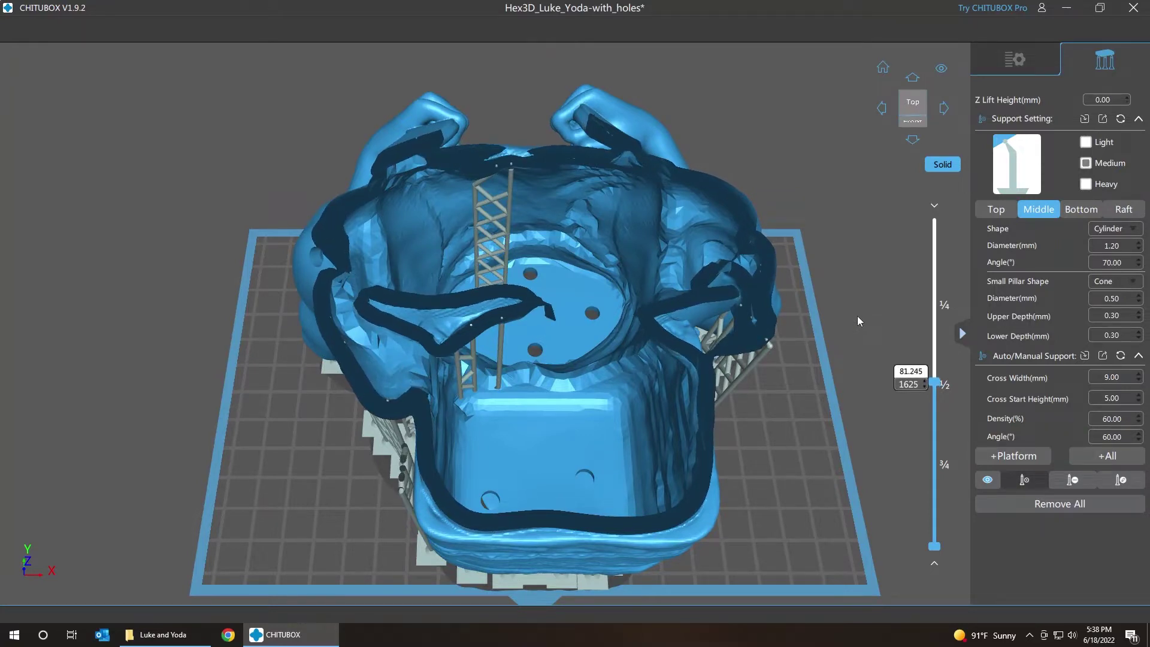
pyautogui.press('Down')
# Add a medium support under the small floating island between the two inner wall tips, and check its contact from below
pyautogui.scroll(5, 565, 371)
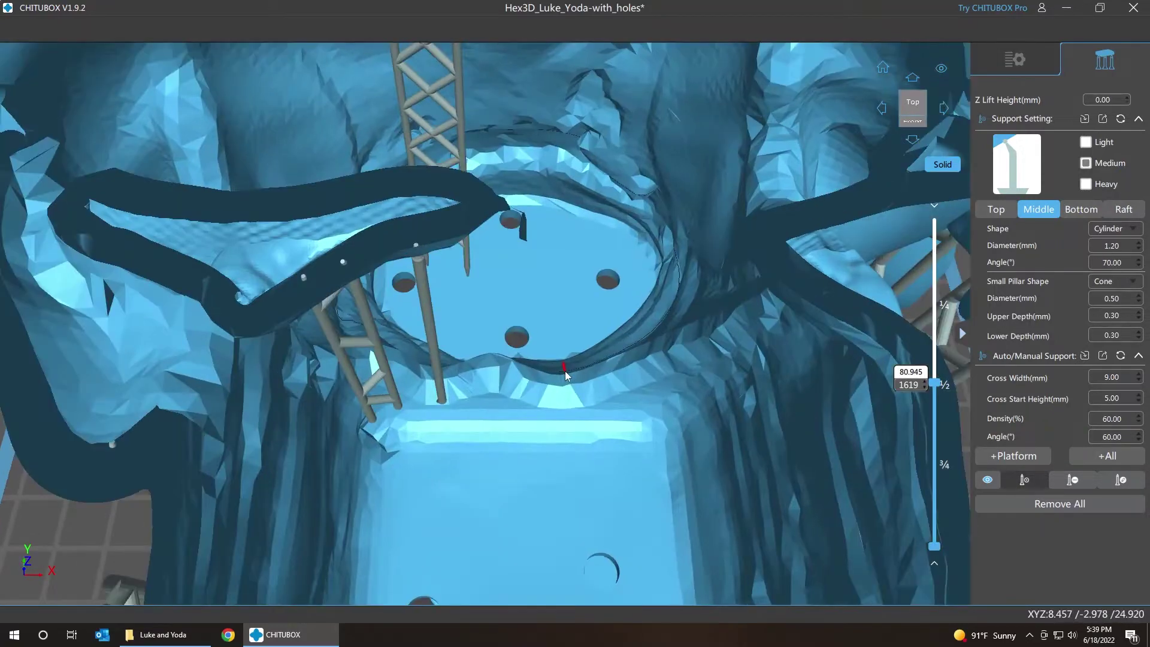
pyautogui.moveTo(564, 308); pyautogui.dragTo(609, 173, button='right')
pyautogui.scroll(3, 609, 174)
pyautogui.scroll(-3, 609, 174)
pyautogui.moveTo(608, 174); pyautogui.dragTo(652, 197, button='middle')
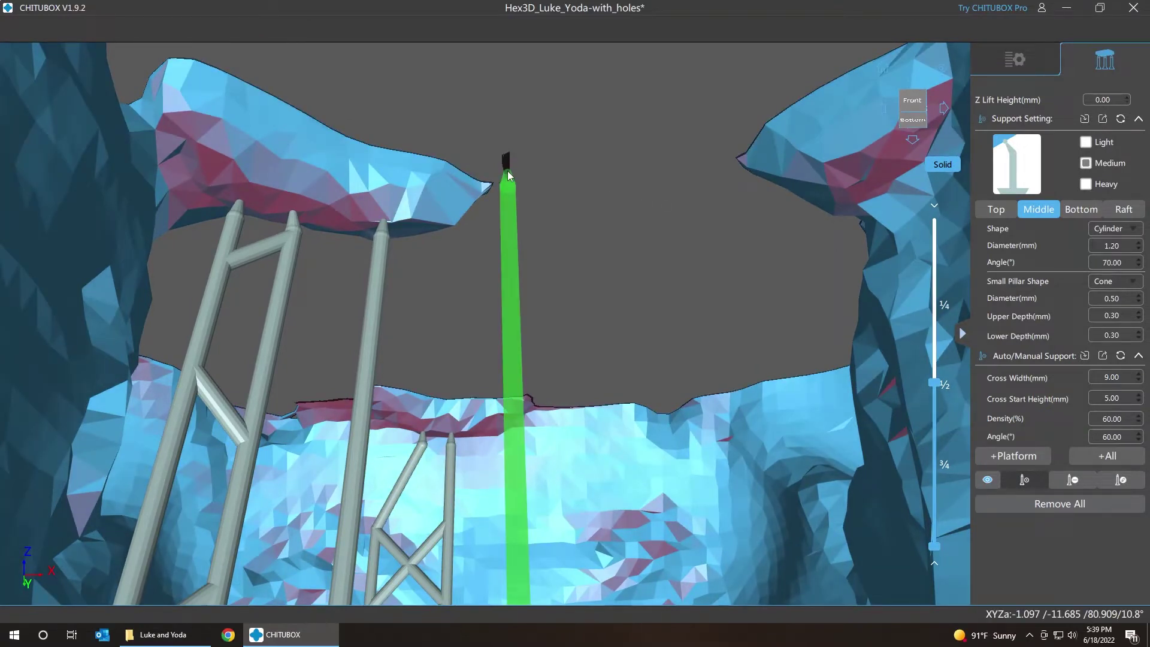
pyautogui.click(508, 171)
pyautogui.moveTo(608, 231); pyautogui.dragTo(609, 196, button='right')
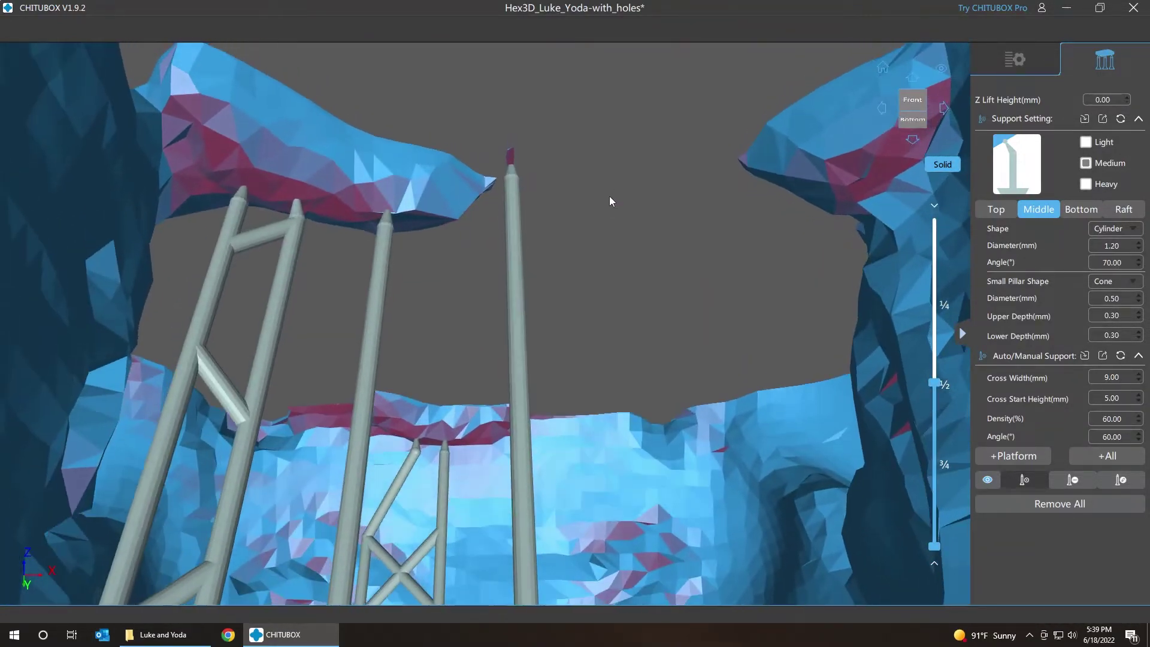
# From below, step the slice view up to layer 1621, examining how the new support's tip meets the floating island
pyautogui.press('Up')
pyautogui.press('Up')
pyautogui.press('Up')
pyautogui.press('Up')
pyautogui.press('Up')
pyautogui.press('Up')
pyautogui.press('Up')
pyautogui.press('Up')
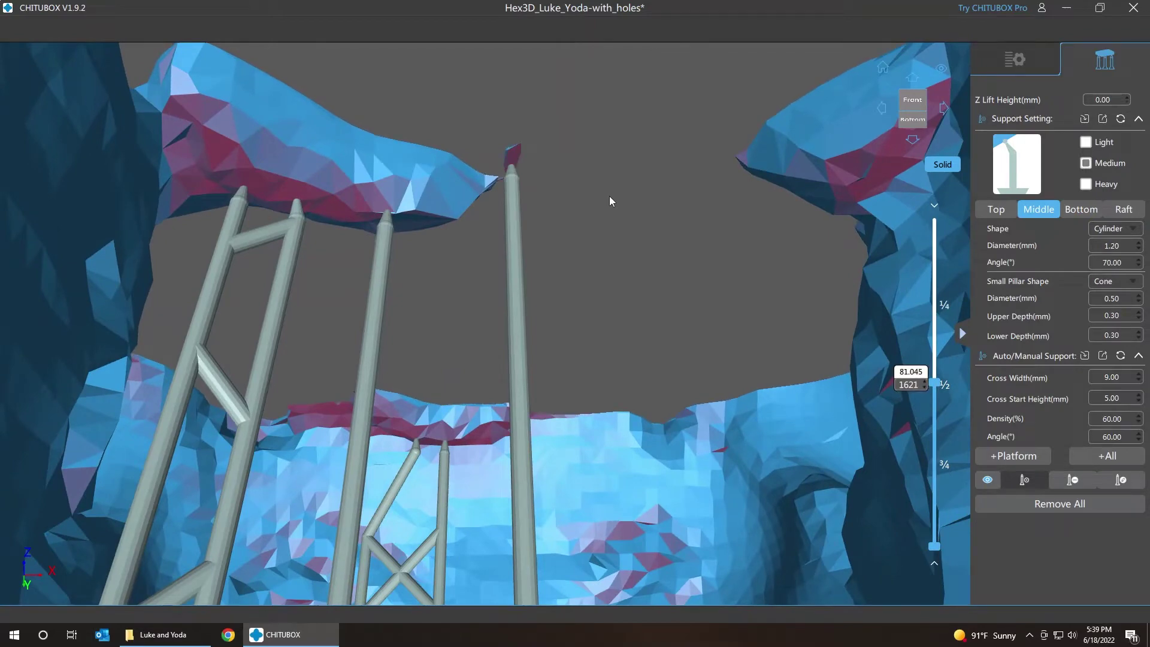
# Edit the medium support under the small floating island, moving its contact tip up onto the island's lowest point
pyautogui.moveTo(609, 196); pyautogui.dragTo(632, 239, button='right')
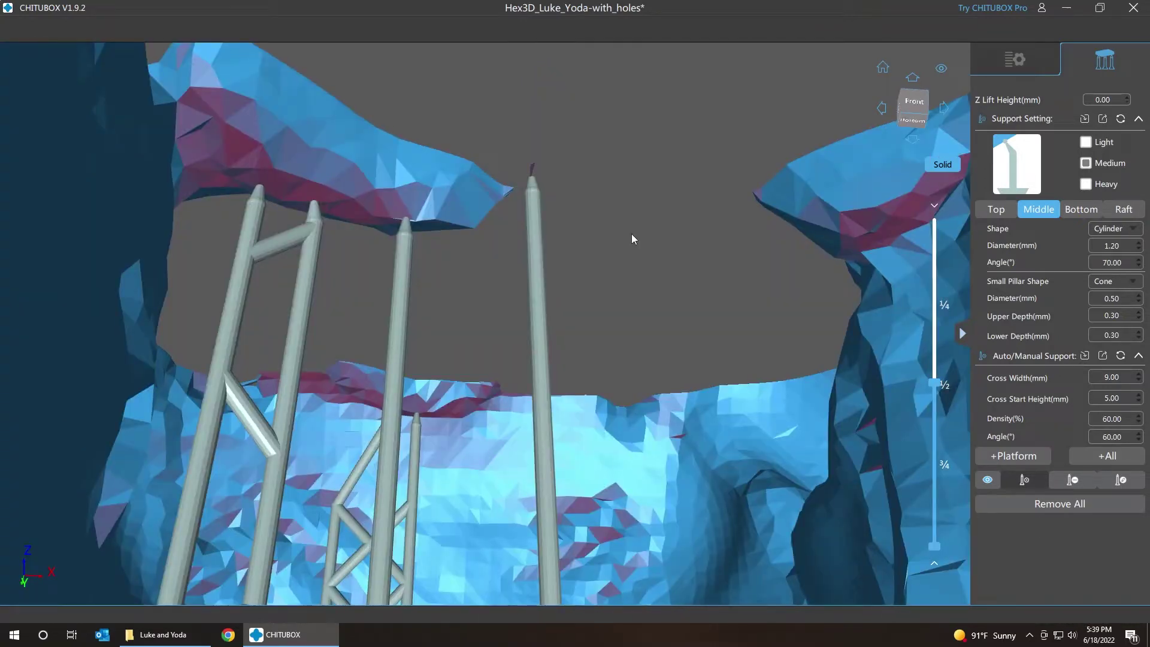
pyautogui.click(533, 182)
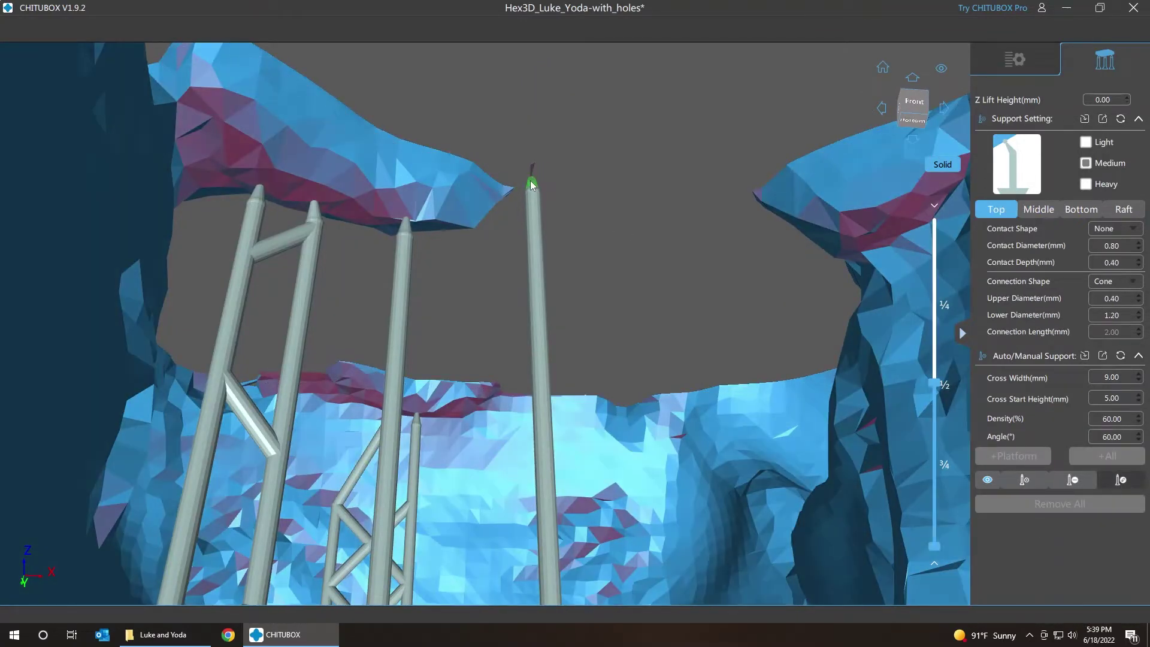
pyautogui.moveTo(531, 181); pyautogui.dragTo(531, 174)
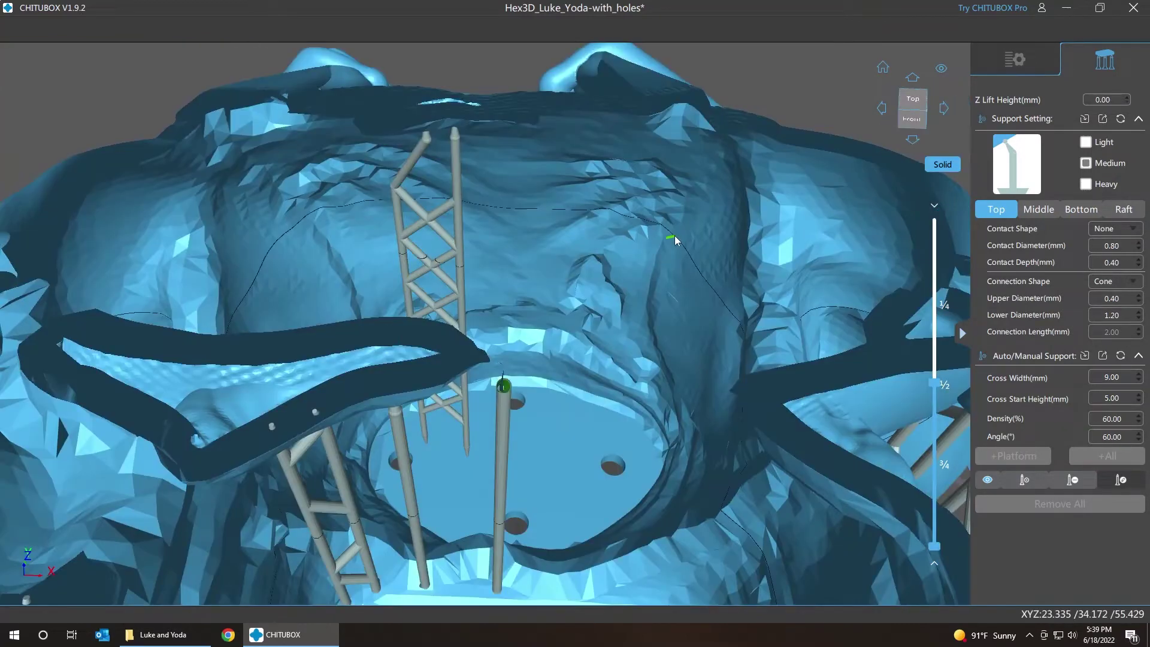
# From above, step the slice view back and forth around layers 1619 to 1621 to check the edited tip's contact with the island
pyautogui.press('Up')
pyautogui.press('Up')
pyautogui.press('Up')
pyautogui.press('Up')
pyautogui.press('Up')
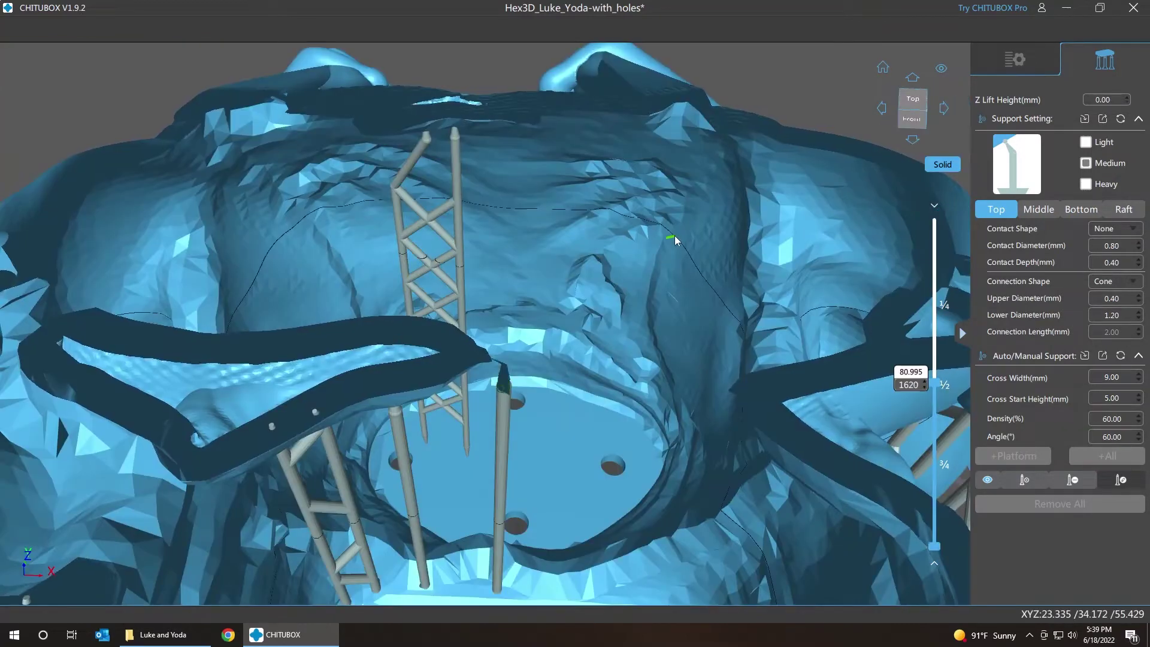
pyautogui.press('Down')
pyautogui.press('Down')
pyautogui.press('Down')
pyautogui.press('Down')
pyautogui.press('Down')
pyautogui.press('Down')
pyautogui.press('Up')
pyautogui.press('Up')
pyautogui.press('Up')
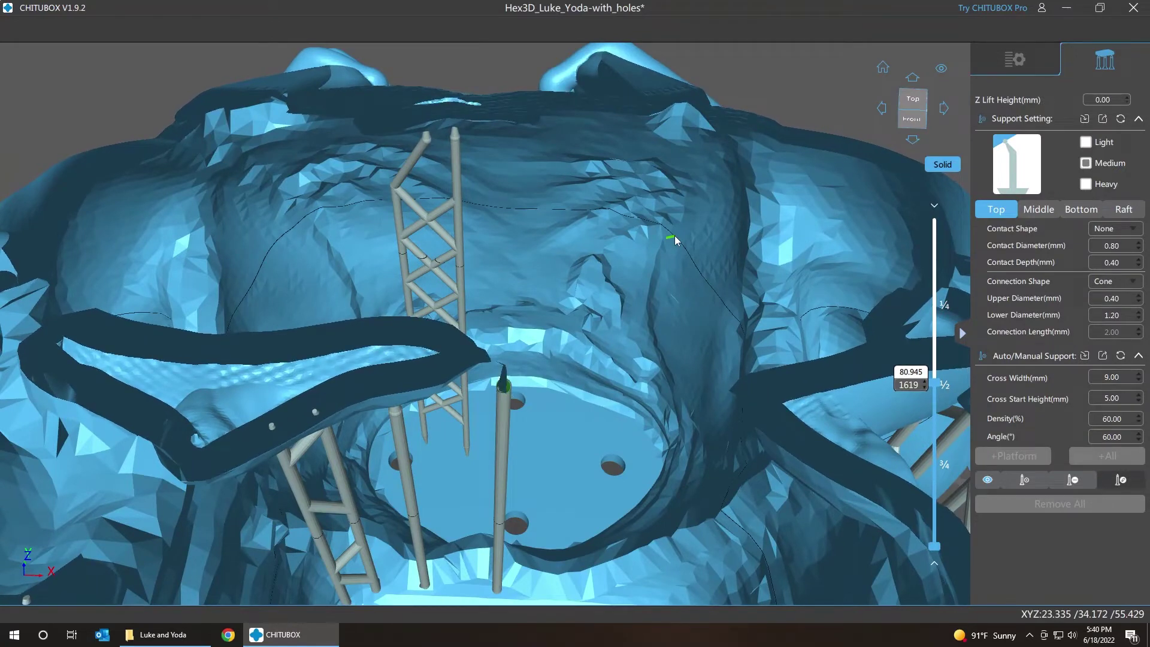
pyautogui.press('Up')
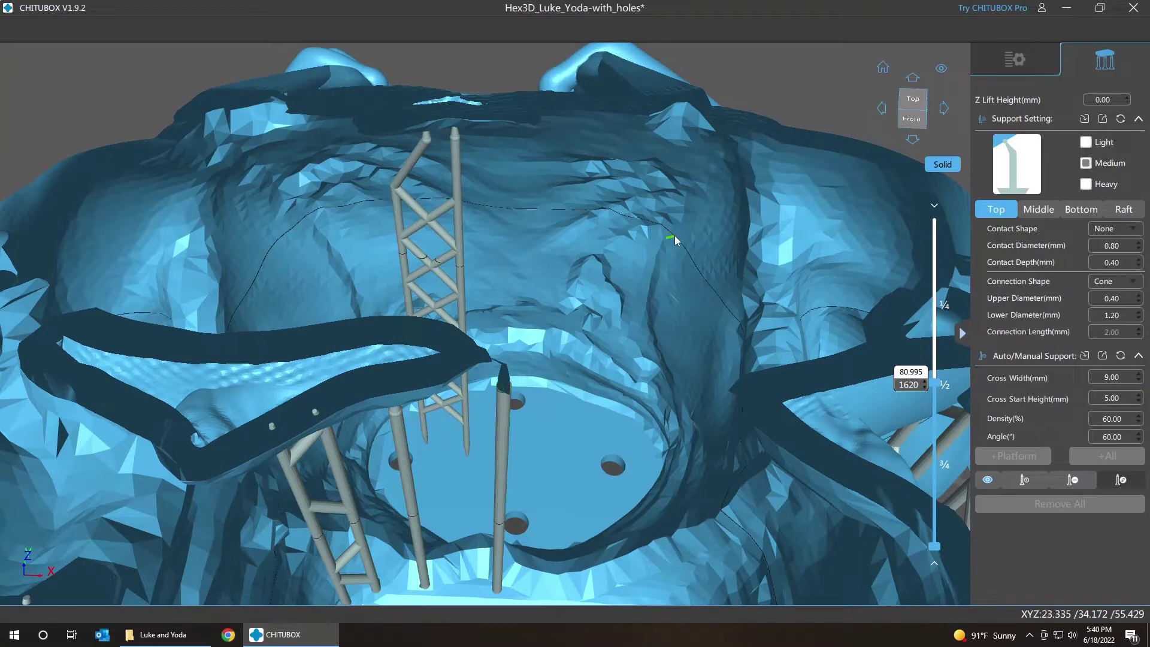
pyautogui.press('Up')
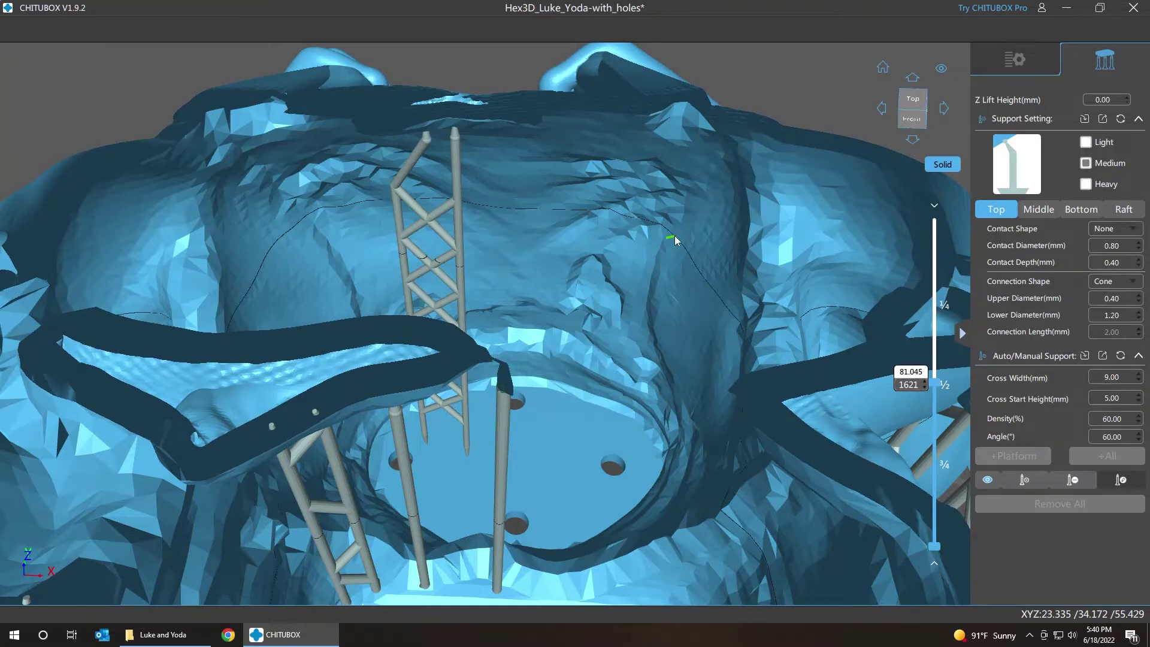
# Step the slice view up to layer 1642, examining how the supported island grows and whether another one starts beside it
pyautogui.press('Up')
pyautogui.press('Up')
pyautogui.press('Up')
pyautogui.press('Up')
pyautogui.press('Up')
pyautogui.press('Up')
pyautogui.press('Up')
pyautogui.press('Up')
pyautogui.press('Up')
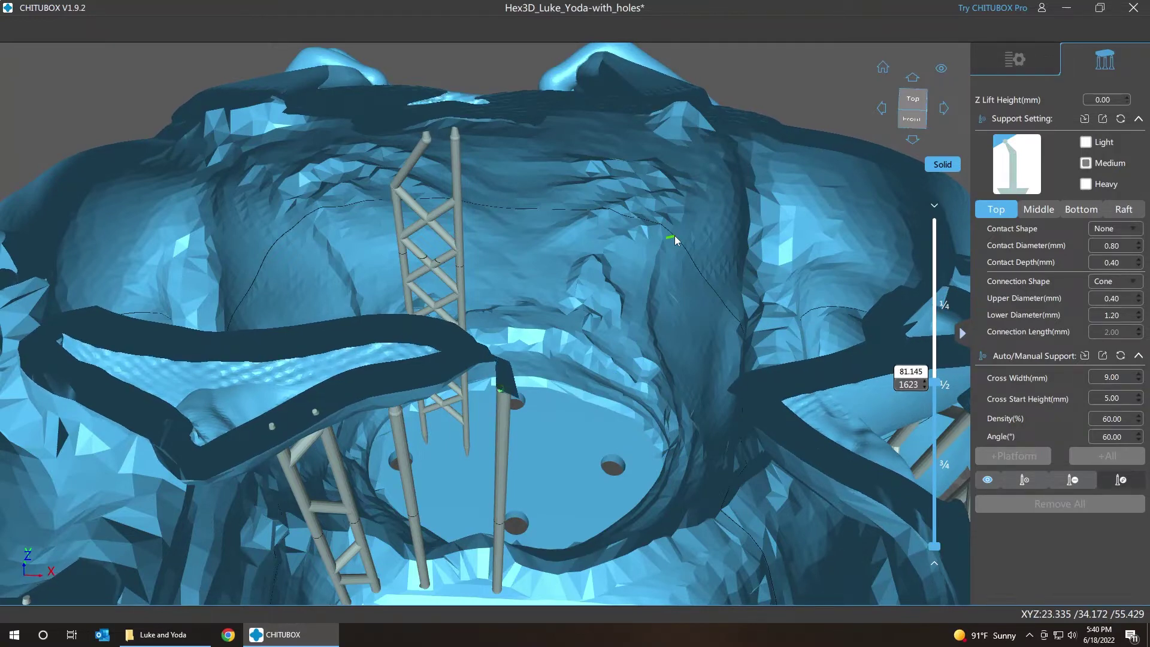
pyautogui.press('Up')
pyautogui.press('Up')
pyautogui.press('Up')
pyautogui.press('Up')
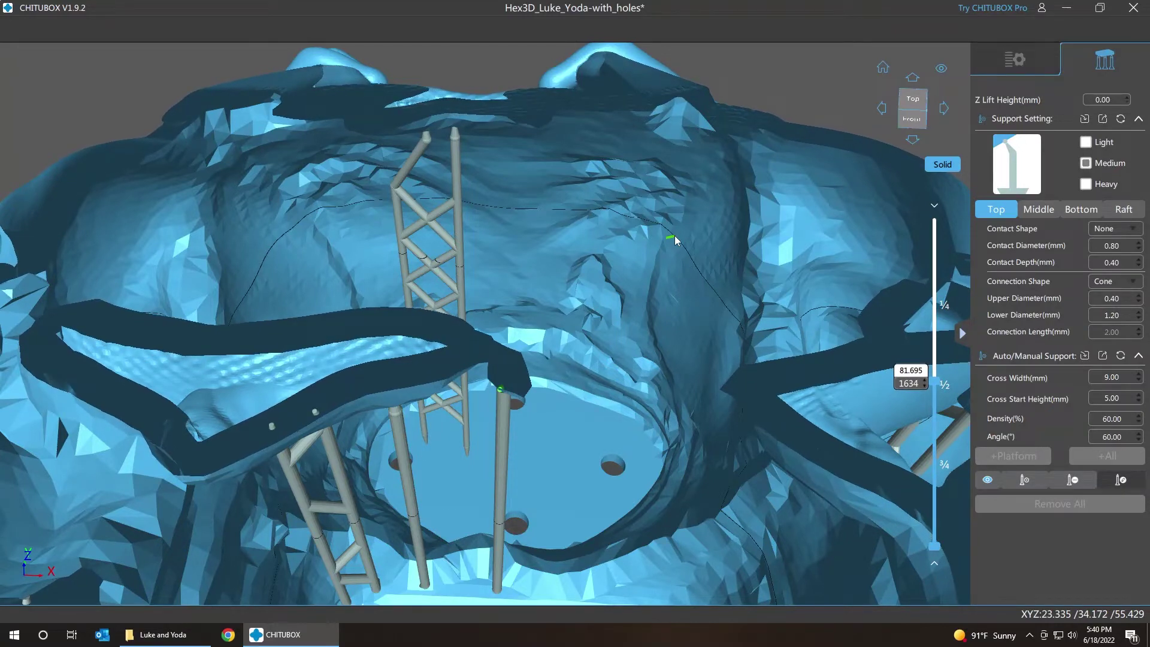
pyautogui.press('Up')
pyautogui.press('Up')
pyautogui.press('Up')
pyautogui.press('Up')
pyautogui.press('Up')
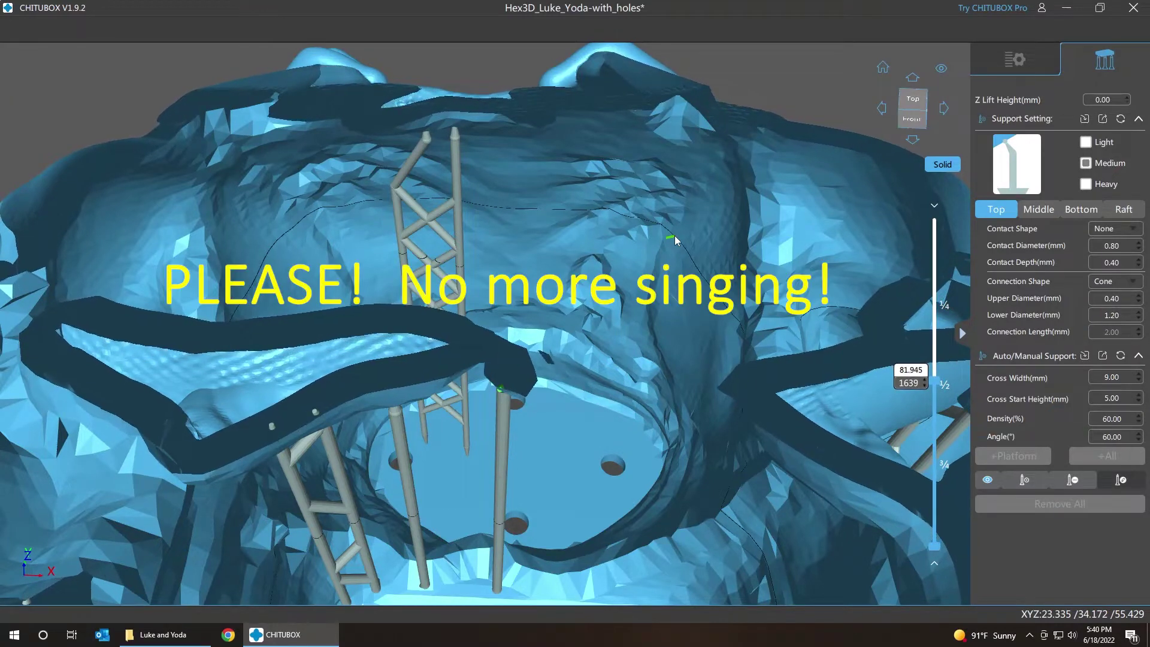
pyautogui.press('Up')
pyautogui.press('Up')
pyautogui.press('Up')
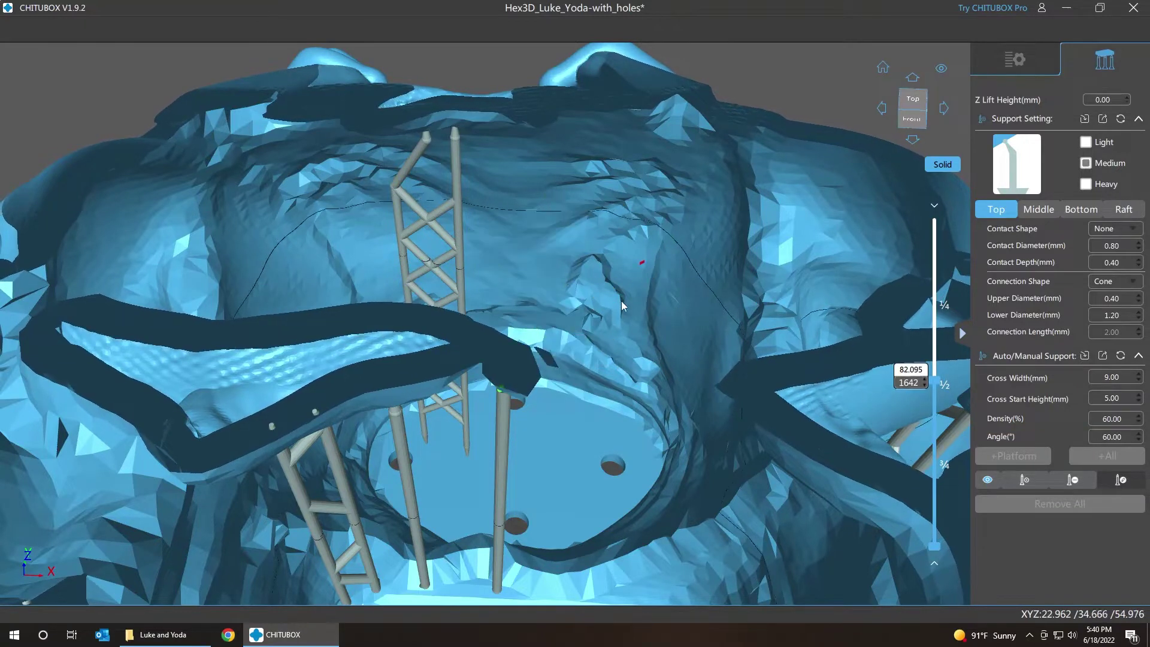
# Step the slice view between layers 1634 and 1644 to locate where the next island beside the wall tip starts, stopping at 1639
pyautogui.press('Down')
pyautogui.press('Down')
pyautogui.press('Down')
pyautogui.press('Down')
pyautogui.press('Down')
pyautogui.press('Down')
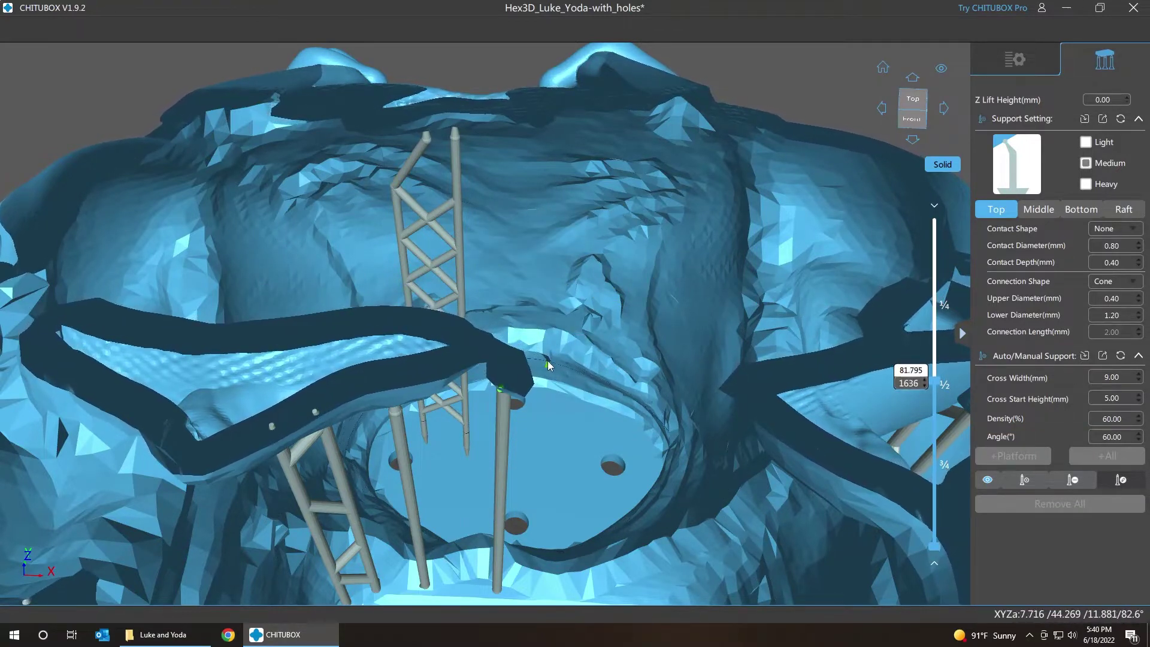
pyautogui.press('Down')
pyautogui.press('Down')
pyautogui.press('Up')
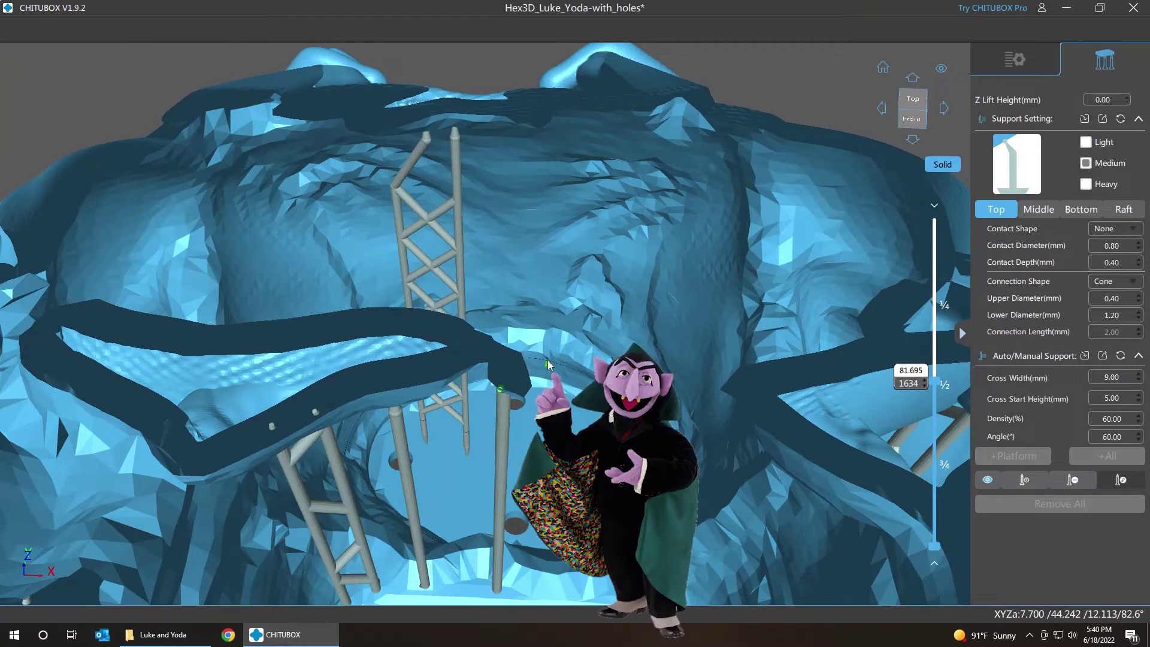
pyautogui.press('Up')
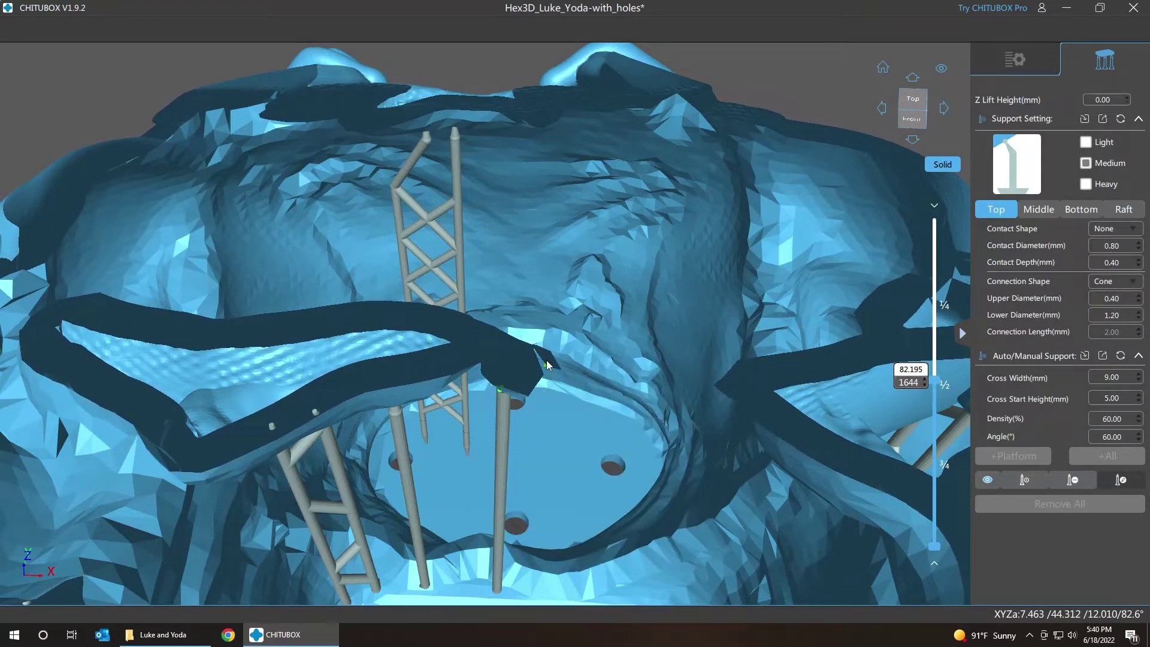
pyautogui.press('Down')
pyautogui.press('Down')
pyautogui.press('Down')
pyautogui.press('Down')
pyautogui.press('Down')
pyautogui.press('Down')
pyautogui.press('Down')
pyautogui.press('Down')
pyautogui.press('Down')
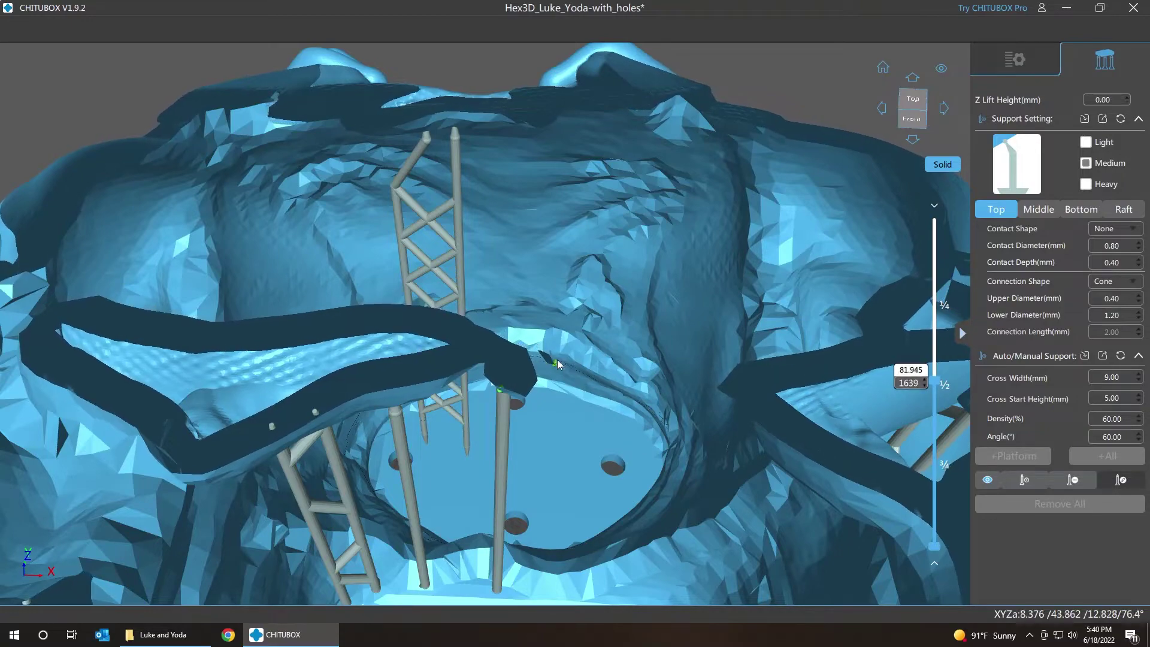
# From below, add a second medium support next to the edited one, under the new island beside the wall tip
pyautogui.moveTo(557, 363); pyautogui.dragTo(568, 253)
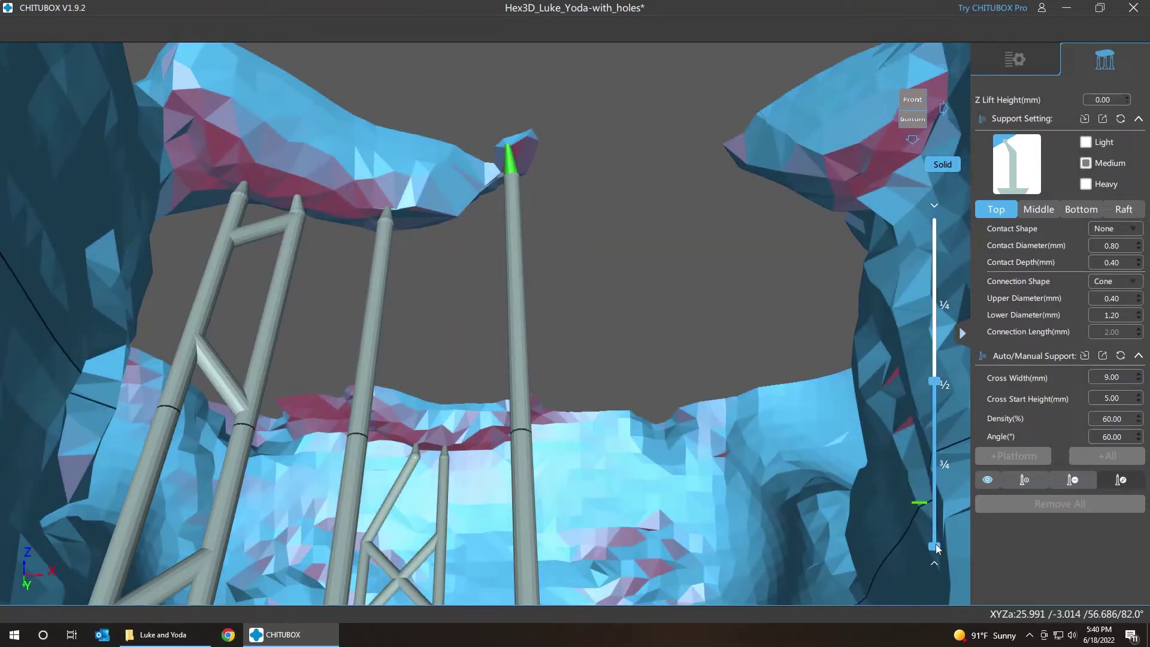
pyautogui.moveTo(935, 546)
pyautogui.mouseDown()
pyautogui.moveTo(937, 412)
pyautogui.moveTo(948, 557)
pyautogui.mouseUp()
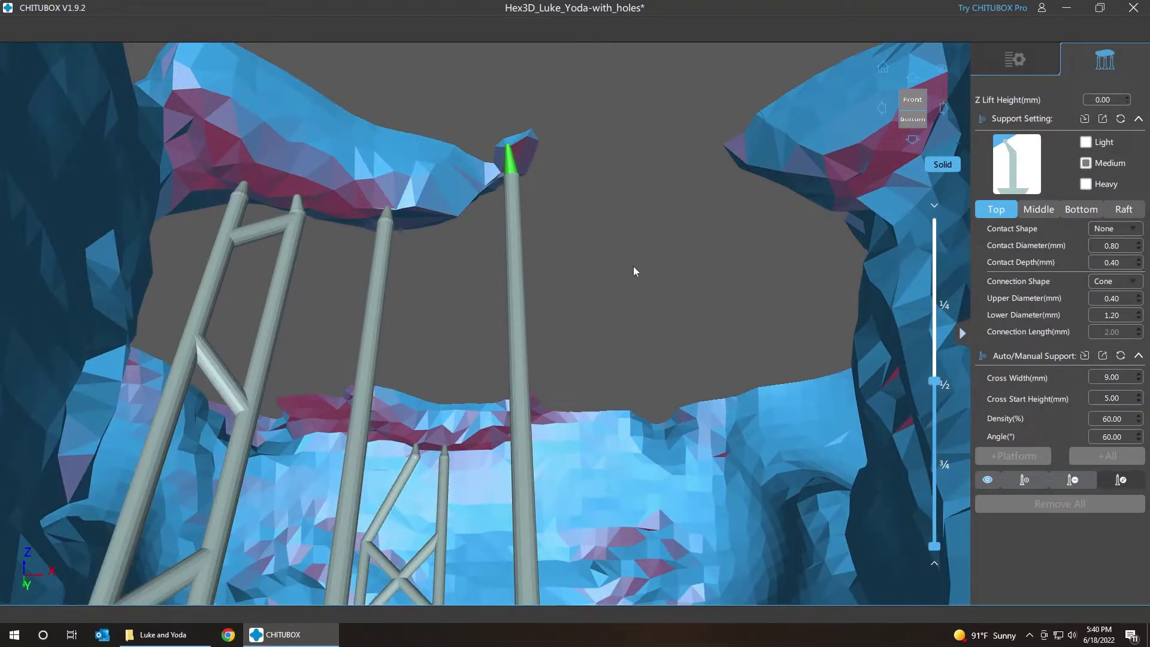
pyautogui.click(634, 271)
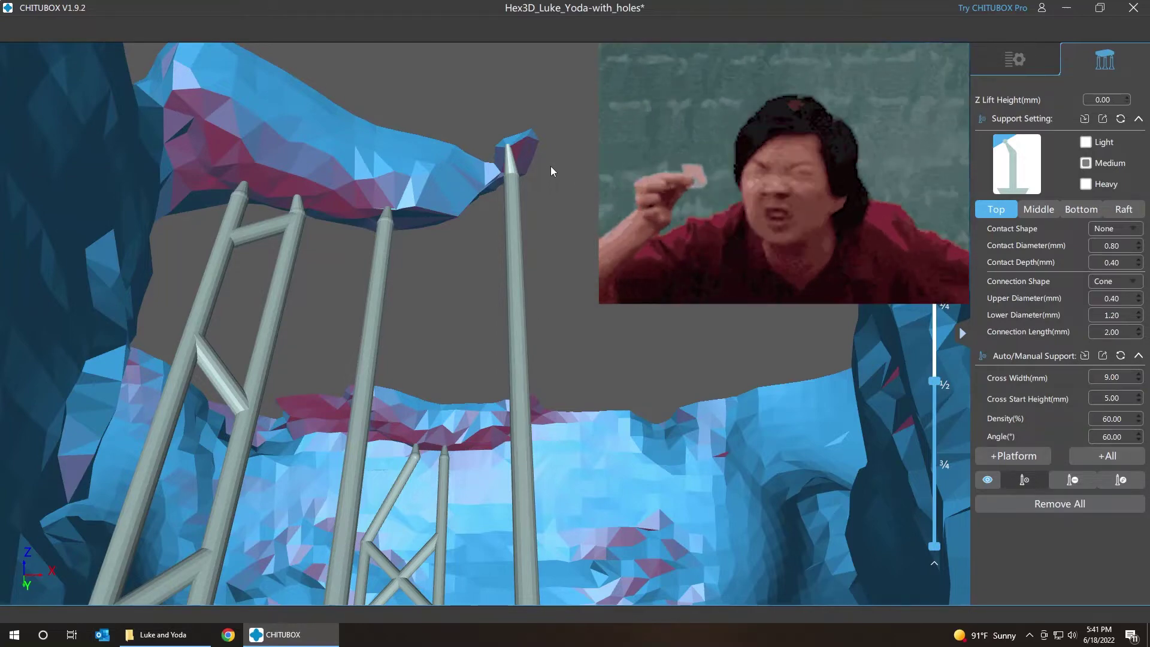
pyautogui.scroll(8, 556, 173)
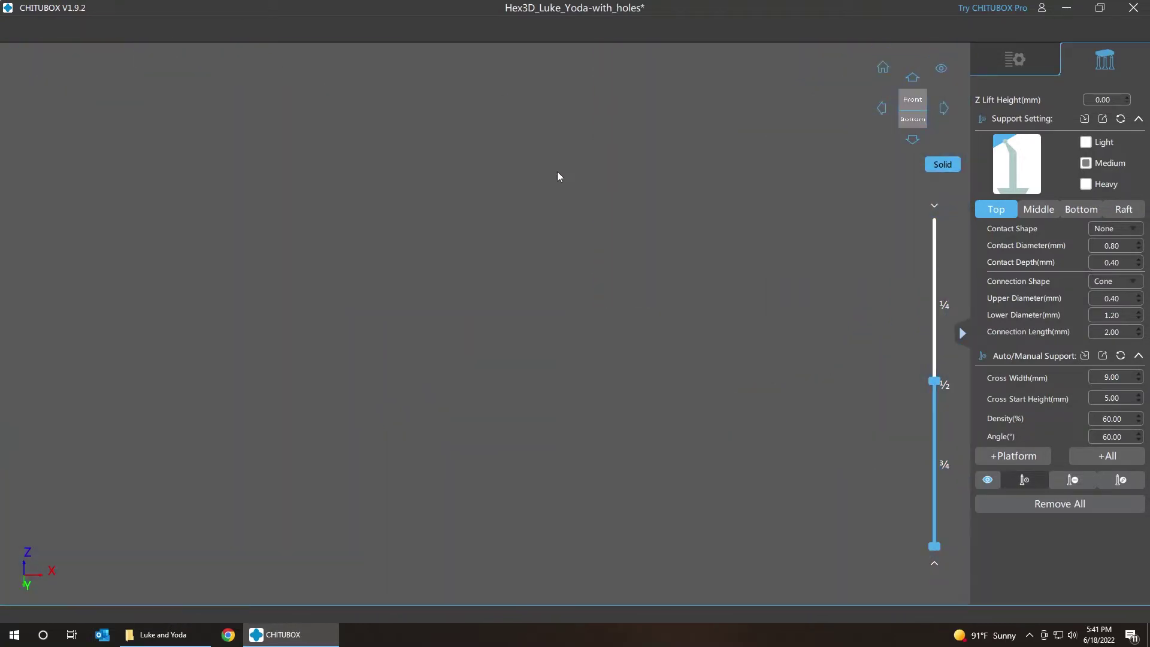
pyautogui.scroll(-5, 557, 172)
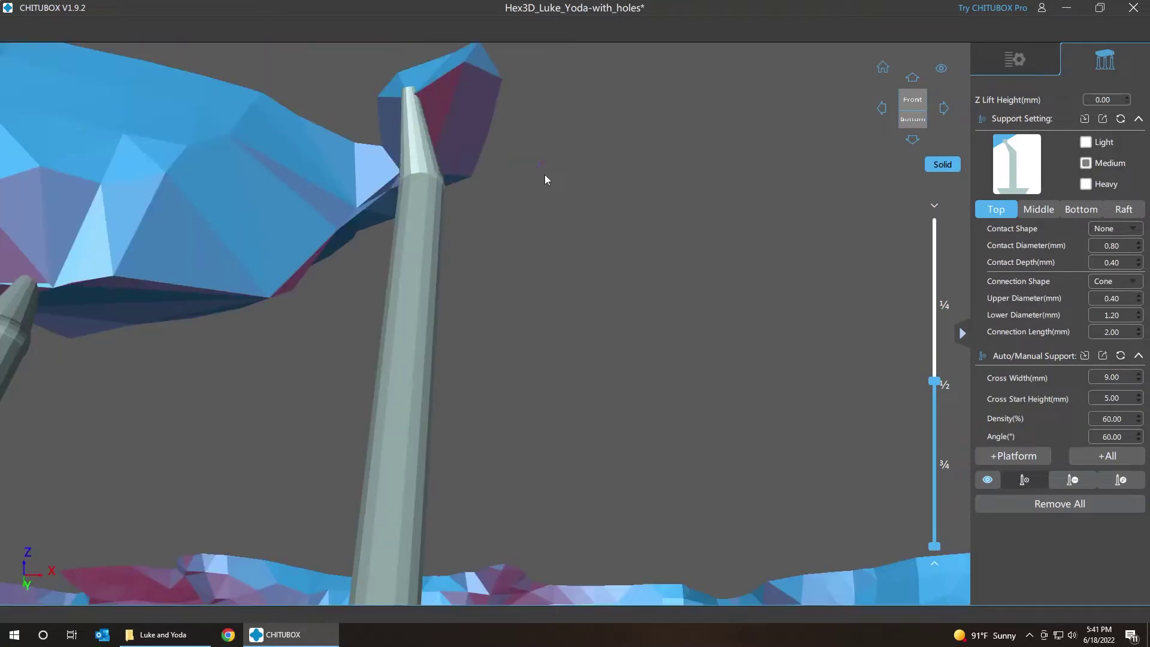
pyautogui.scroll(-3, 540, 169)
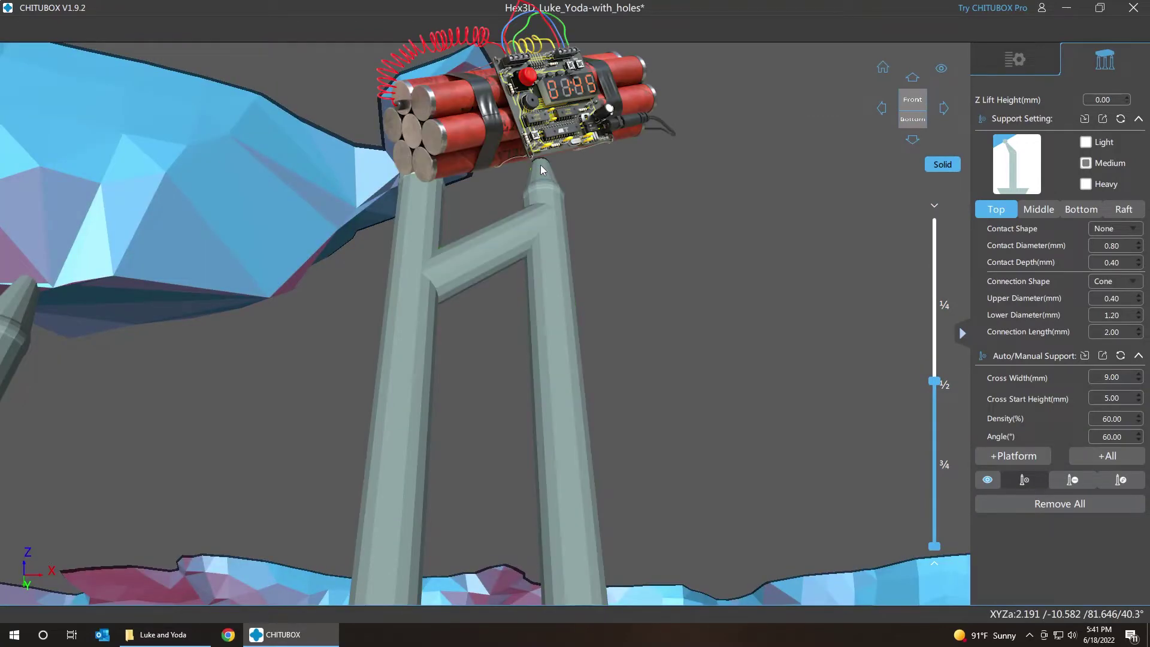
pyautogui.scroll(6, 644, 221)
pyautogui.scroll(-5, 646, 243)
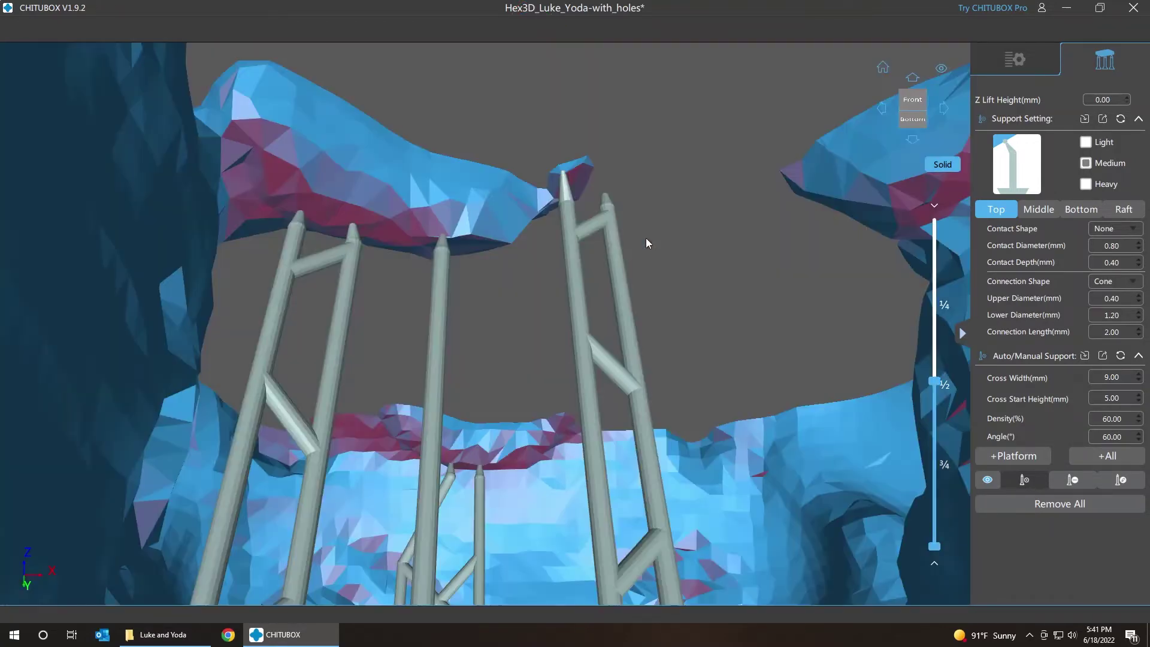
# From above, step the slice view between layers 1637 and 1644 to check where the second support meets the new island
pyautogui.moveTo(655, 239); pyautogui.dragTo(666, 339)
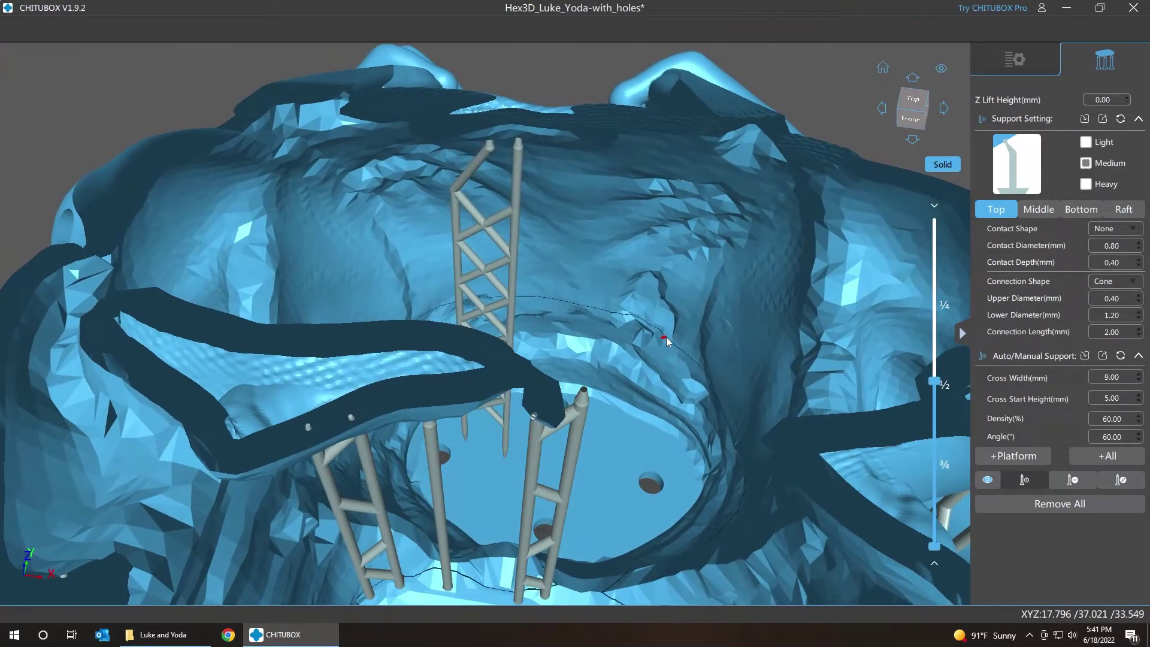
pyautogui.moveTo(666, 337); pyautogui.dragTo(668, 336, button='right')
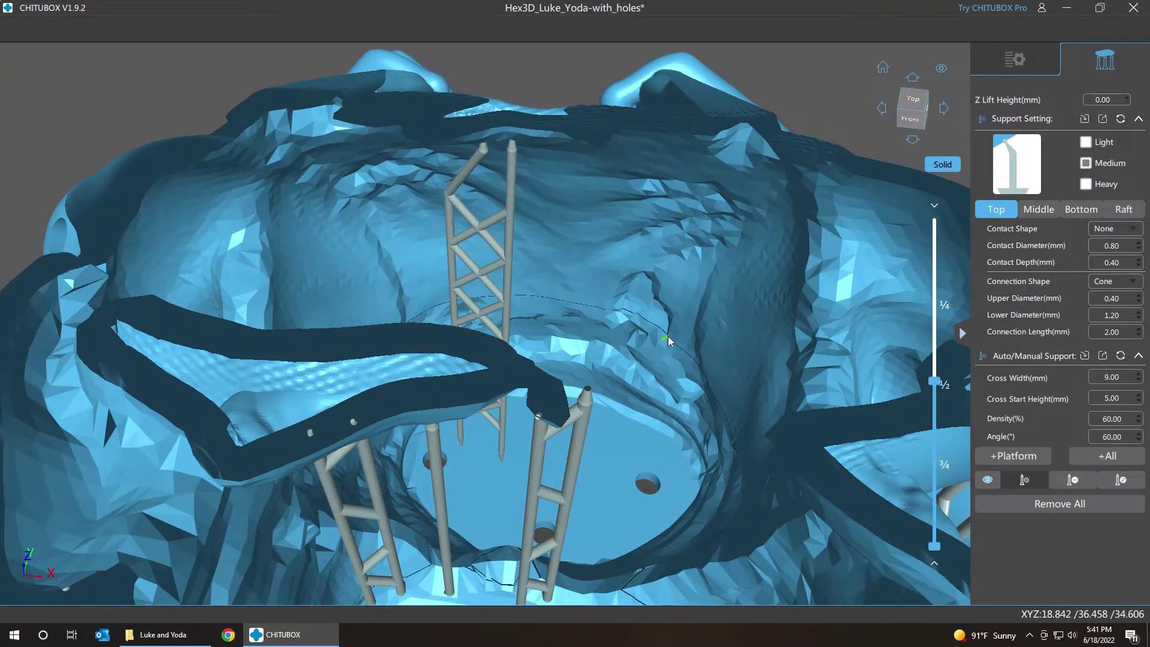
pyautogui.moveTo(668, 336); pyautogui.dragTo(668, 335, button='right')
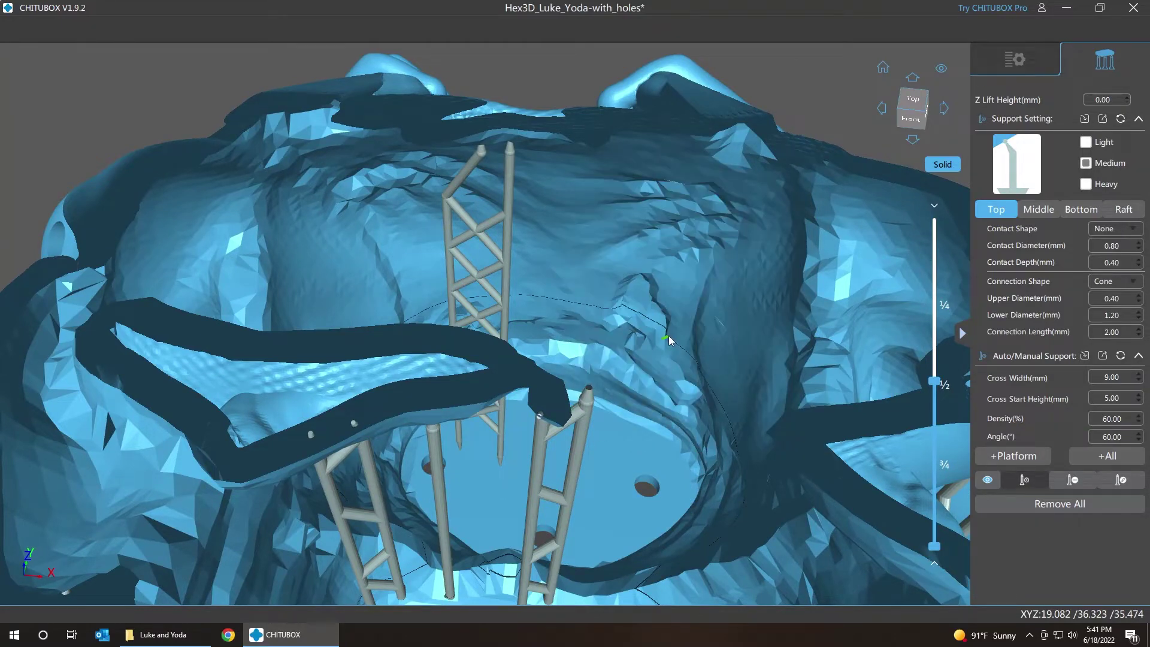
pyautogui.moveTo(669, 336); pyautogui.dragTo(669, 335, button='right')
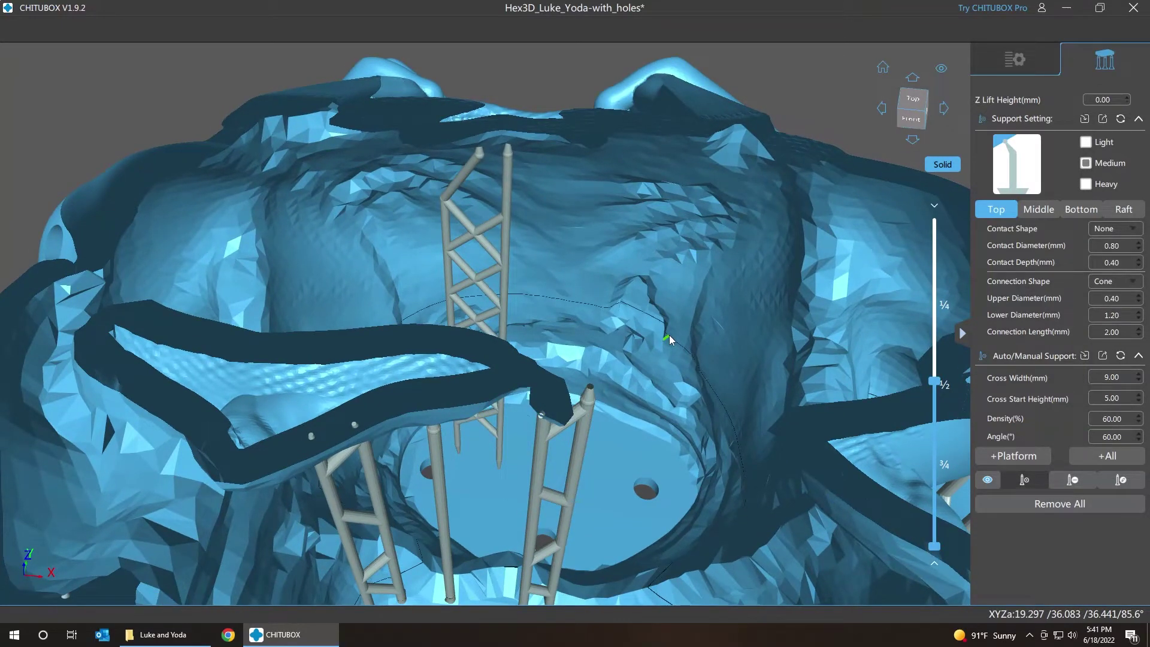
pyautogui.click(670, 336)
pyautogui.press('Up')
pyautogui.press('Up')
pyautogui.press('Up')
pyautogui.press('Up')
pyautogui.press('Up')
pyautogui.press('Up')
pyautogui.press('Up')
pyautogui.press('Up')
pyautogui.press('Up')
pyautogui.press('Up')
pyautogui.press('Up')
pyautogui.press('Up')
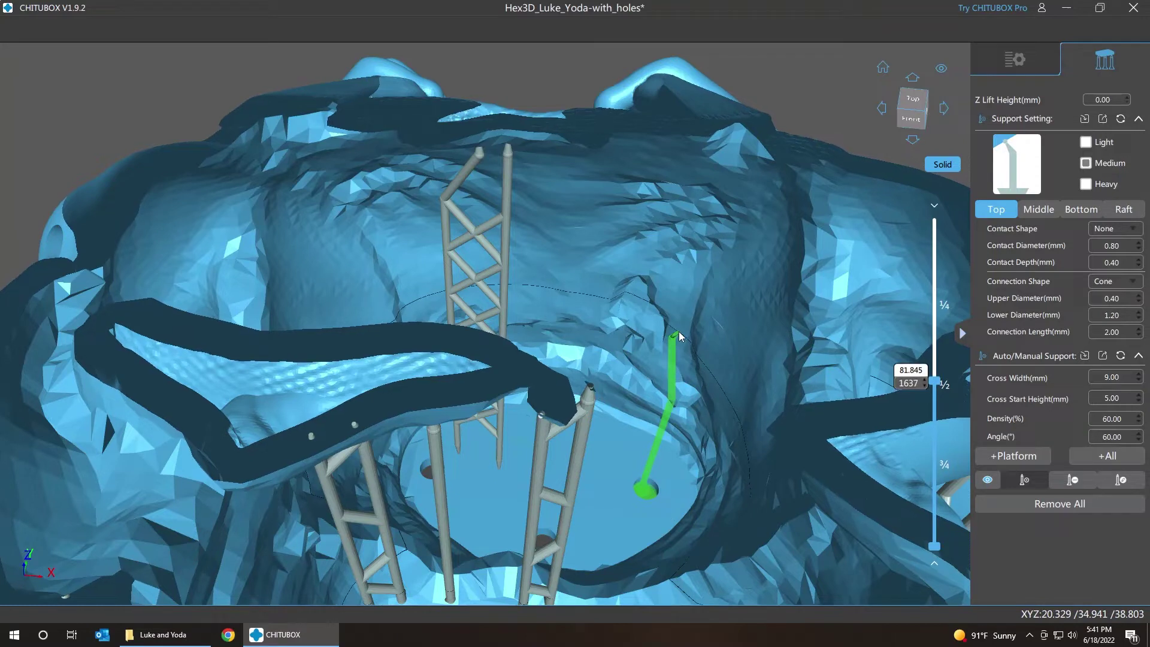
pyautogui.press('Down')
pyautogui.press('Down')
pyautogui.press('Down')
pyautogui.press('Down')
pyautogui.press('Down')
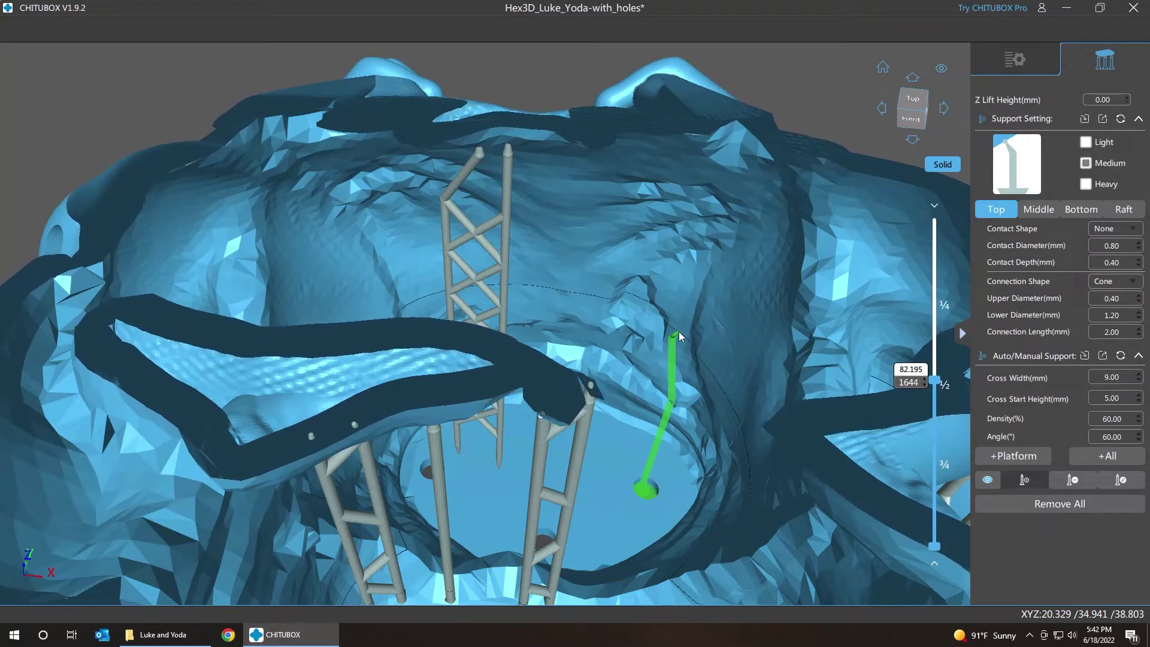
pyautogui.press('Up')
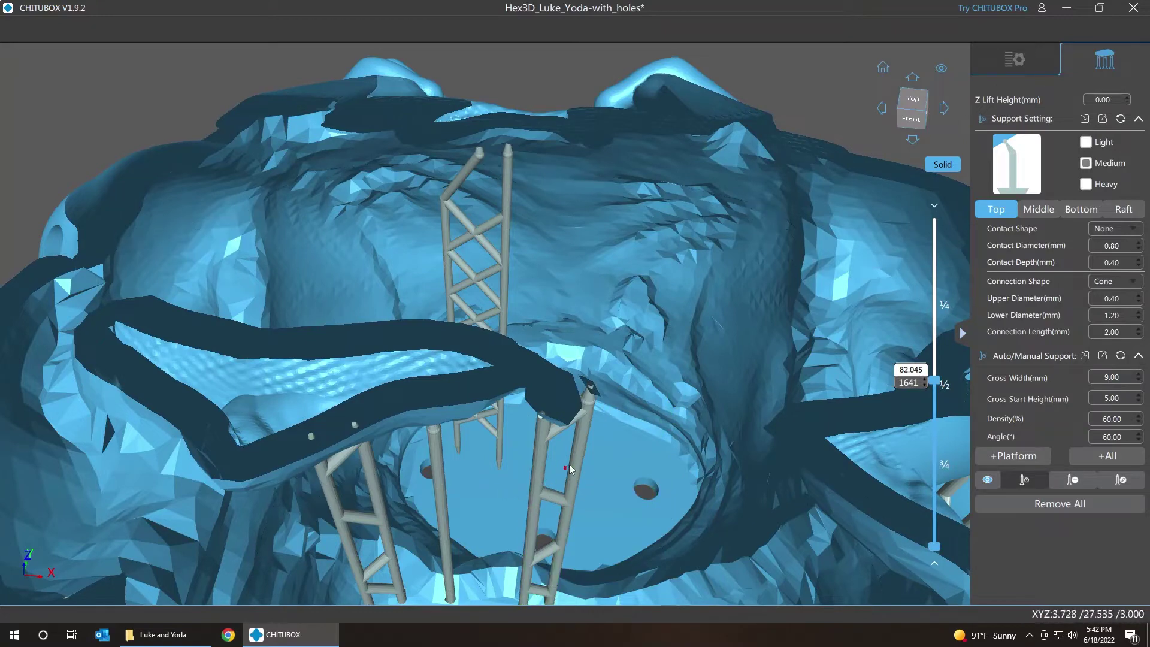
# Step the slice view up to layer 1657, examining how the island merges with the inner wall above both supports
pyautogui.press('Up')
pyautogui.press('Up')
pyautogui.press('Up')
pyautogui.press('Up')
pyautogui.press('Up')
pyautogui.press('Up')
pyautogui.press('Up')
pyautogui.press('Up')
pyautogui.press('Up')
pyautogui.press('Up')
pyautogui.press('Up')
pyautogui.press('Up')
pyautogui.press('Up')
pyautogui.press('Up')
pyautogui.press('Up')
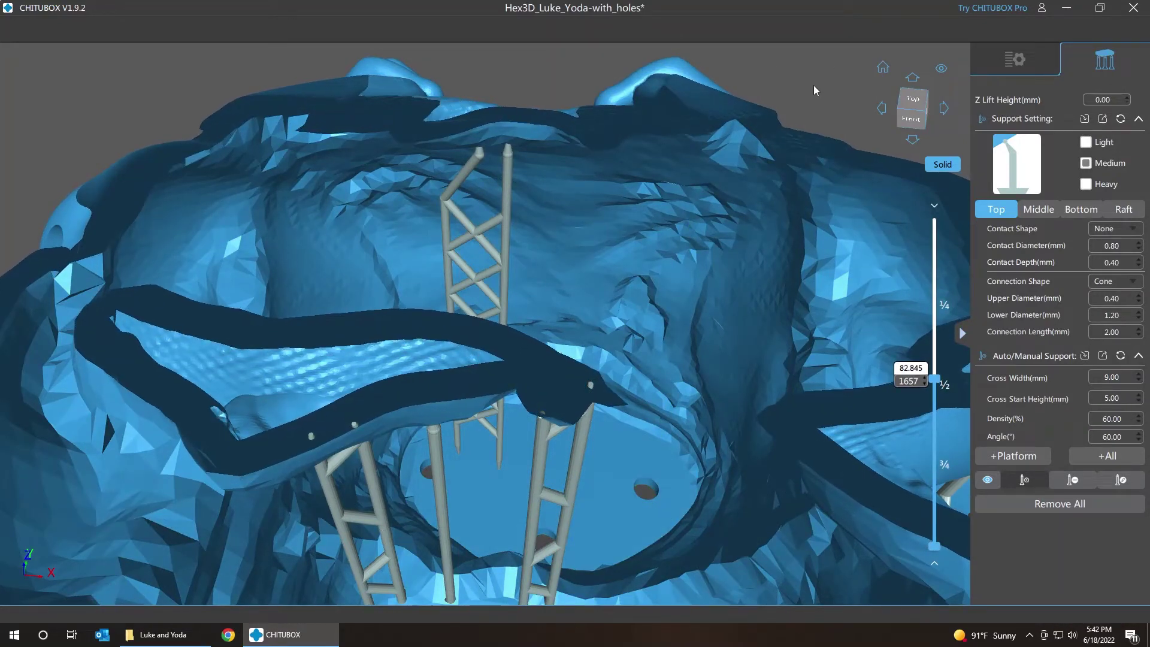
# View the whole cross-section from the top and step the slices up to layer 1669 and back to 1660, examining them for islands
pyautogui.scroll(-10, 754, 302)
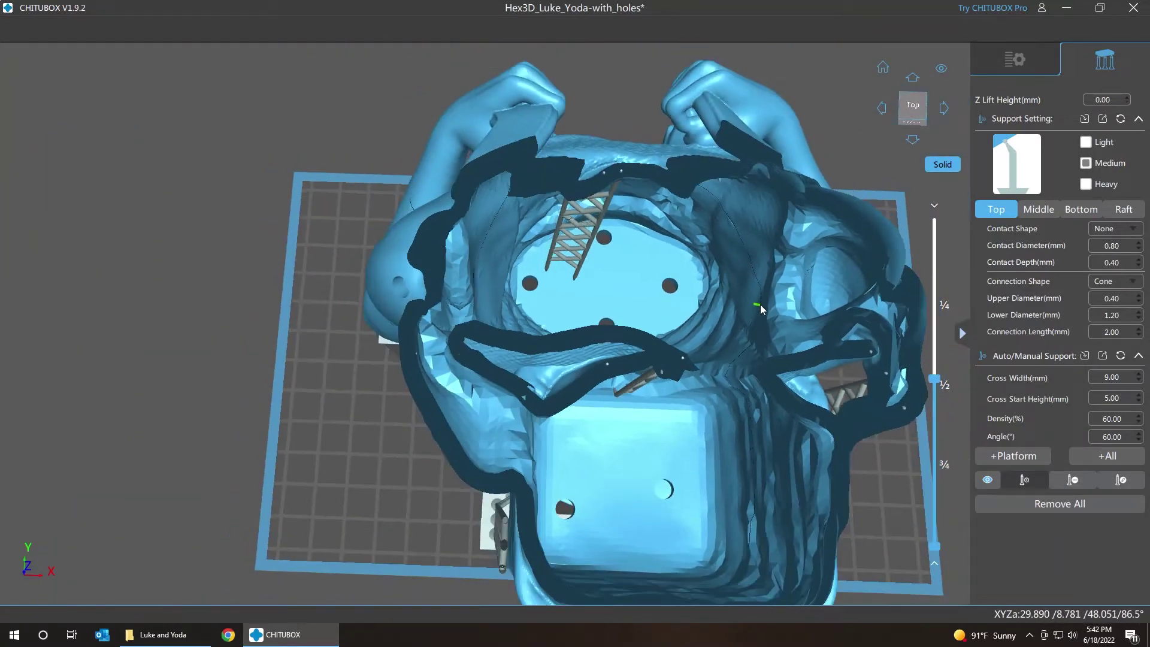
pyautogui.moveTo(103, 393); pyautogui.dragTo(9, 367)
pyautogui.moveTo(861, 405); pyautogui.dragTo(866, 317)
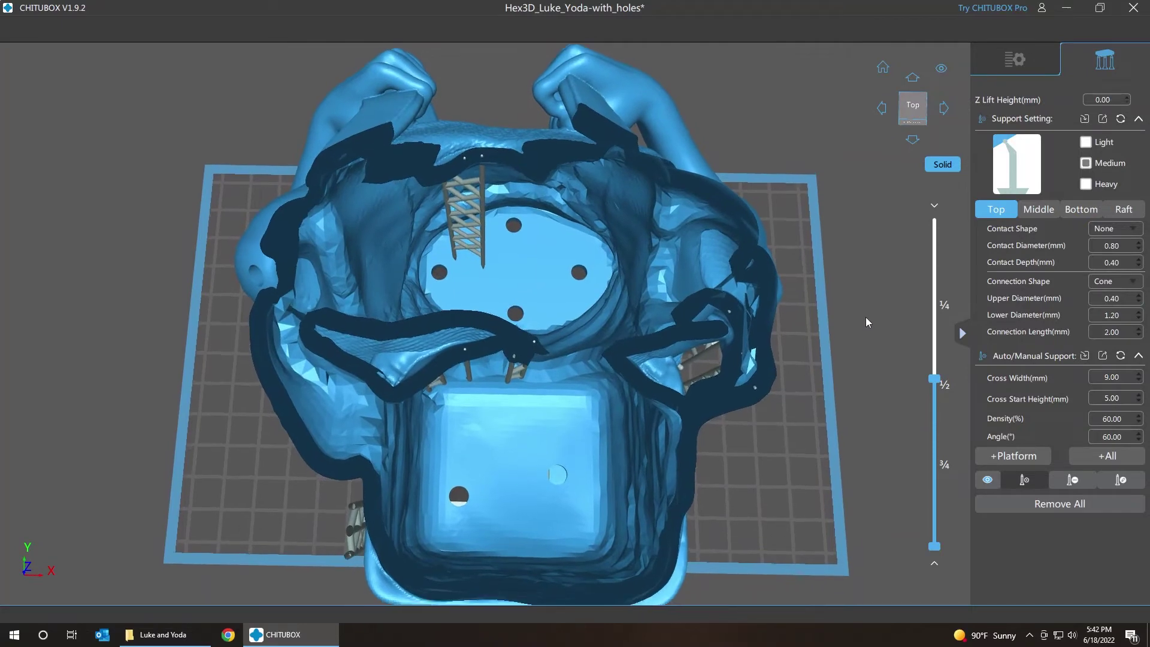
pyautogui.press('Up')
pyautogui.press('Up')
pyautogui.press('Up')
pyautogui.press('Up')
pyautogui.press('Up')
pyautogui.press('Up')
pyautogui.press('Up')
pyautogui.press('Up')
pyautogui.press('Up')
pyautogui.press('Up')
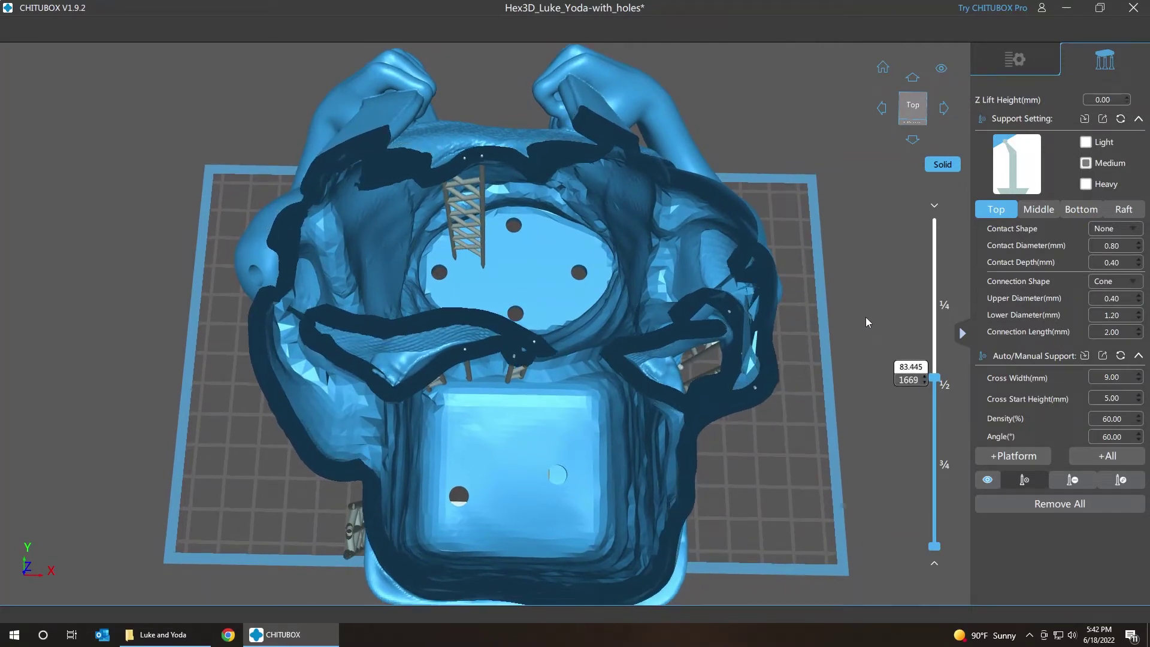
pyautogui.press('Down')
pyautogui.press('Down')
pyautogui.press('Down')
pyautogui.press('Down')
pyautogui.press('Down')
pyautogui.press('Down')
pyautogui.press('Down')
pyautogui.press('Down')
pyautogui.press('Down')
pyautogui.press('Down')
pyautogui.press('Down')
pyautogui.press('Down')
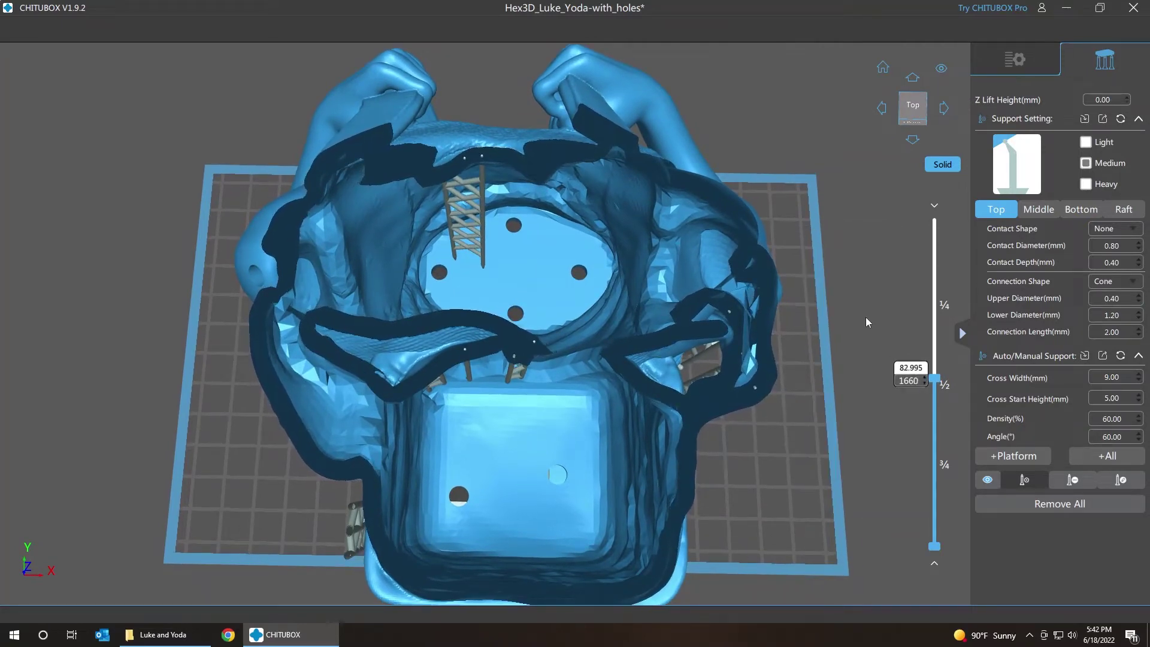
# Step the slice view down to layer 1648 and back up to layer 1726, examining the cross-section from the top for islands
pyautogui.press('Down')
pyautogui.press('Down')
pyautogui.press('Down')
pyautogui.press('Down')
pyautogui.press('Down')
pyautogui.press('Down')
pyautogui.press('Down')
pyautogui.press('Down')
pyautogui.press('Down')
pyautogui.press('Down')
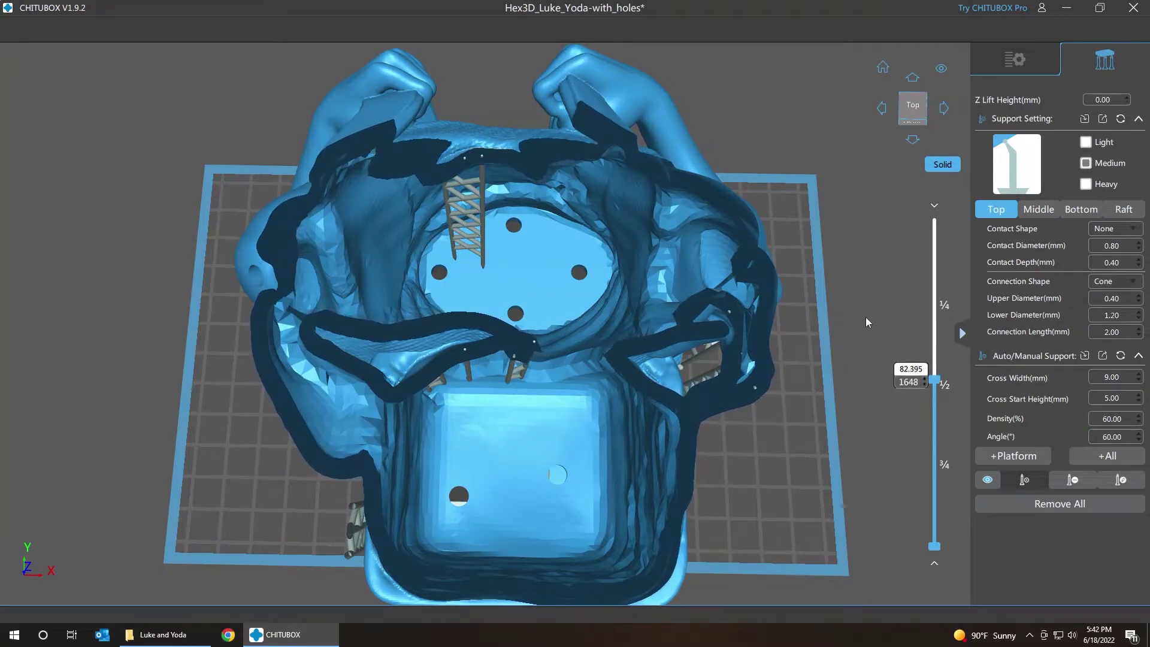
pyautogui.press('Up')
pyautogui.press('Up')
pyautogui.press('Up')
pyautogui.press('Up')
pyautogui.press('Up')
pyautogui.press('Up')
pyautogui.press('Up')
pyautogui.press('Up')
pyautogui.press('Up')
pyautogui.press('Up')
pyautogui.press('Up')
pyautogui.press('Up')
pyautogui.press('Up')
pyautogui.press('Up')
pyautogui.press('Up')
pyautogui.press('Up')
pyautogui.press('Up')
pyautogui.press('Up')
pyautogui.press('Up')
pyautogui.press('Up')
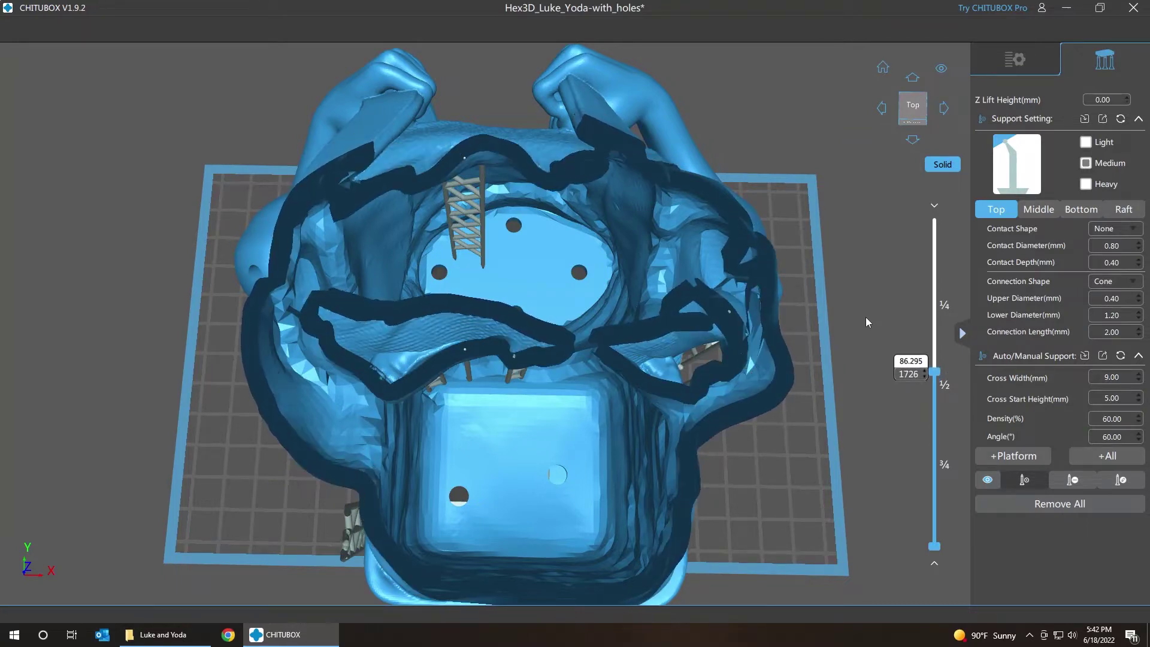
# Step the slice view between layers 1726 and 1745, examining the new island where the strap meets the shoulder
pyautogui.press('Up')
pyautogui.press('Up')
pyautogui.press('Up')
pyautogui.press('Up')
pyautogui.press('Up')
pyautogui.press('Up')
pyautogui.press('Up')
pyautogui.press('Up')
pyautogui.press('Up')
pyautogui.press('Up')
pyautogui.press('Up')
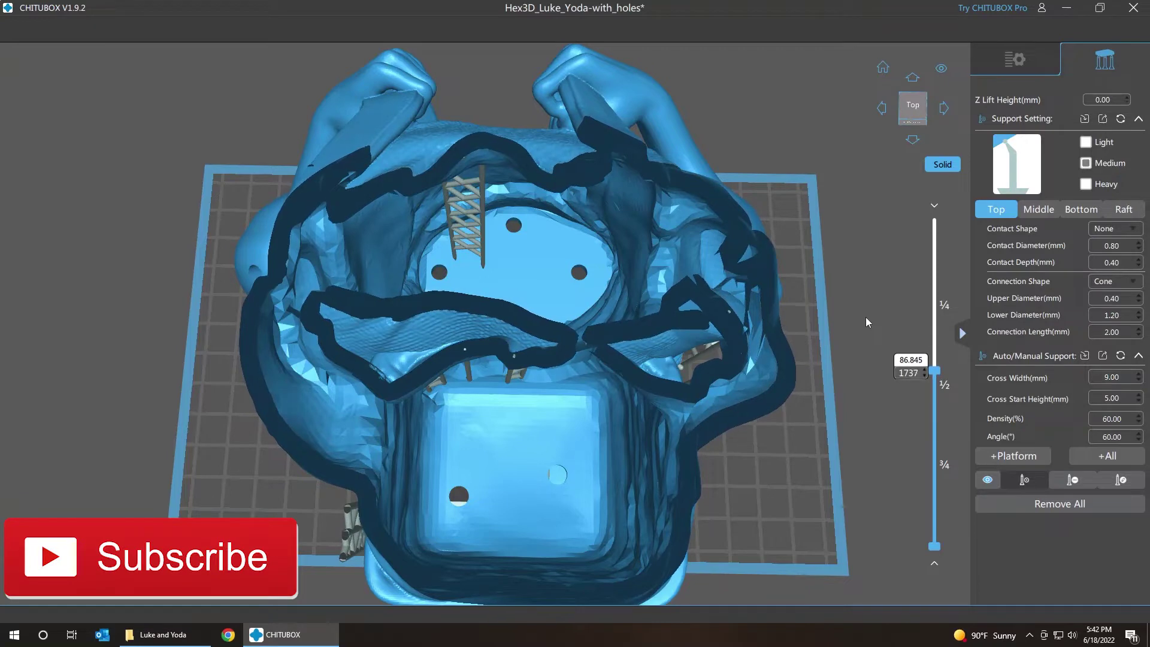
pyautogui.press('Down')
pyautogui.press('Down')
pyautogui.press('Down')
pyautogui.press('Down')
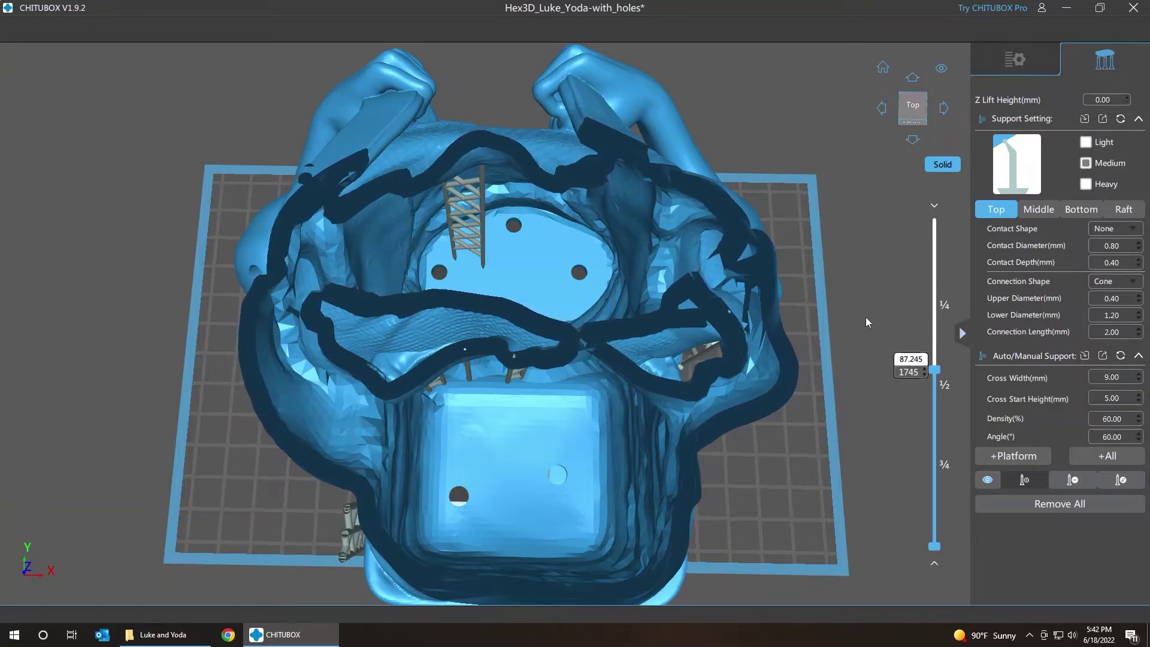
pyautogui.press('Down')
pyautogui.press('Down')
pyautogui.press('Down')
pyautogui.press('Down')
pyautogui.press('Down')
pyautogui.press('Down')
pyautogui.press('Down')
pyautogui.press('Down')
pyautogui.press('Down')
pyautogui.press('Down')
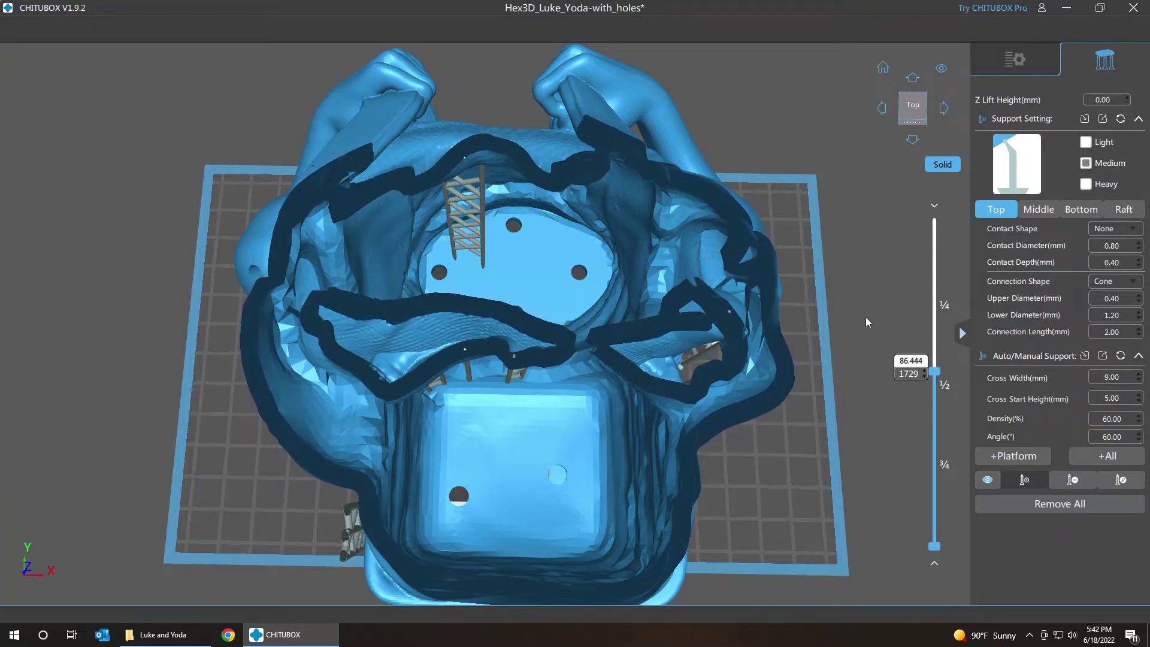
pyautogui.press('Up')
pyautogui.press('Up')
pyautogui.press('Up')
pyautogui.press('Up')
pyautogui.press('Up')
pyautogui.press('Up')
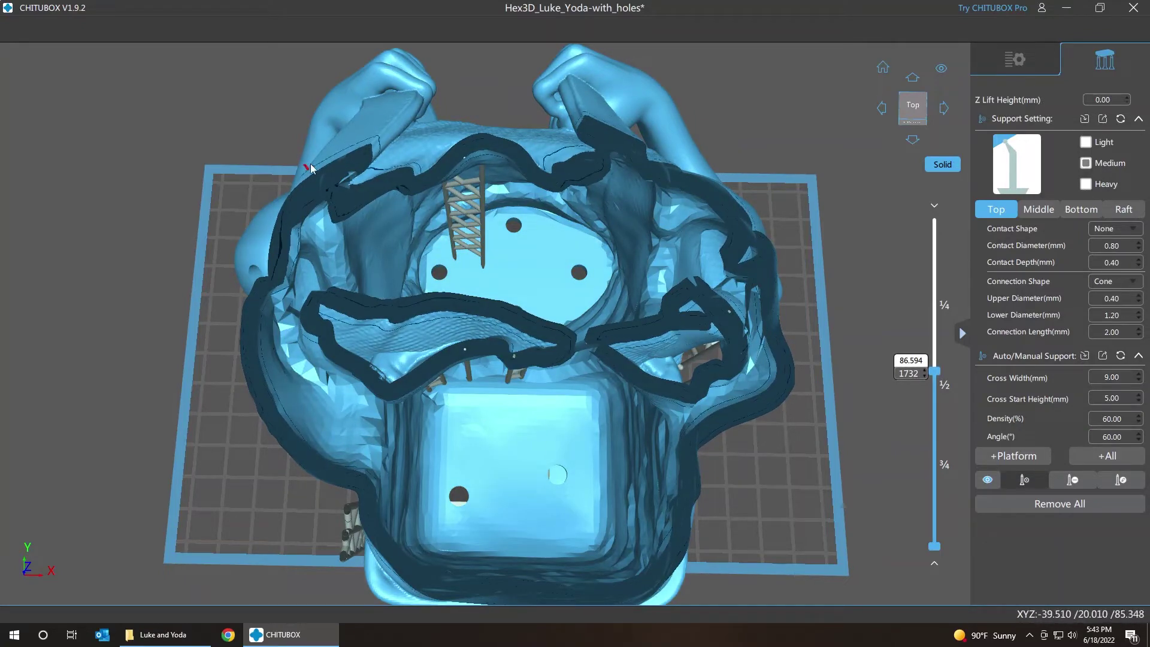
# From the side, step the slices from layer 1744 to 1756, examining the floating island above the shoulder strap
pyautogui.moveTo(252, 186); pyautogui.dragTo(381, 80)
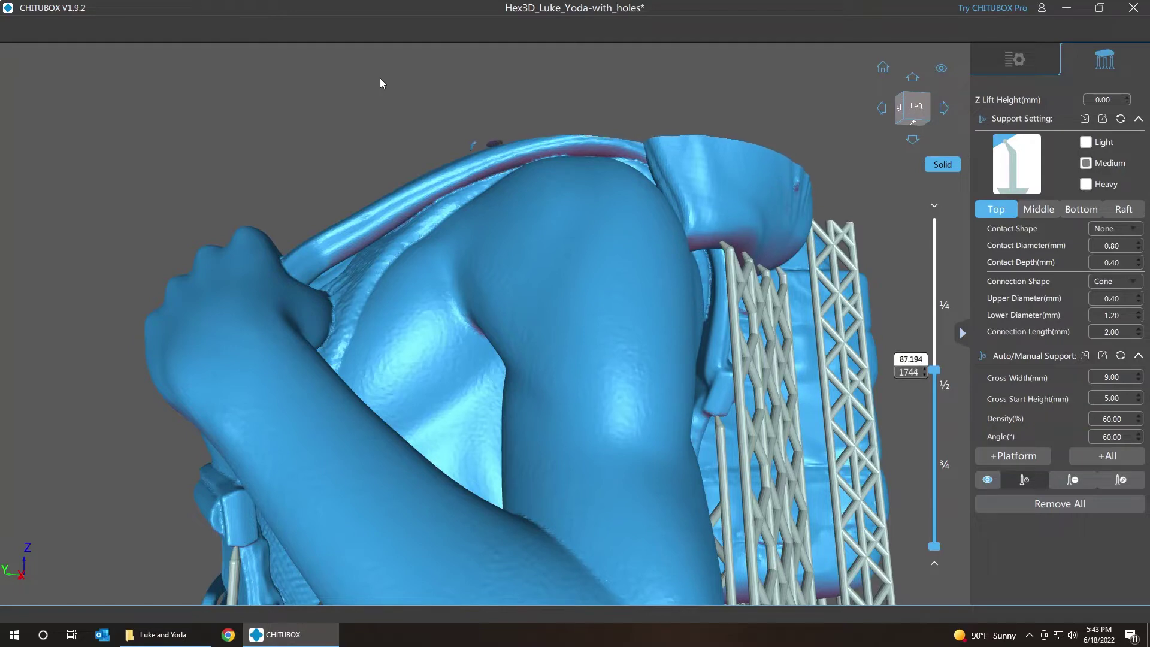
pyautogui.press('Up')
pyautogui.press('Up')
pyautogui.press('Up')
pyautogui.press('Up')
pyautogui.press('Up')
pyautogui.press('Up')
pyautogui.press('Up')
pyautogui.press('Up')
pyautogui.press('Up')
pyautogui.press('Up')
pyautogui.press('Up')
pyautogui.press('Up')
pyautogui.press('Up')
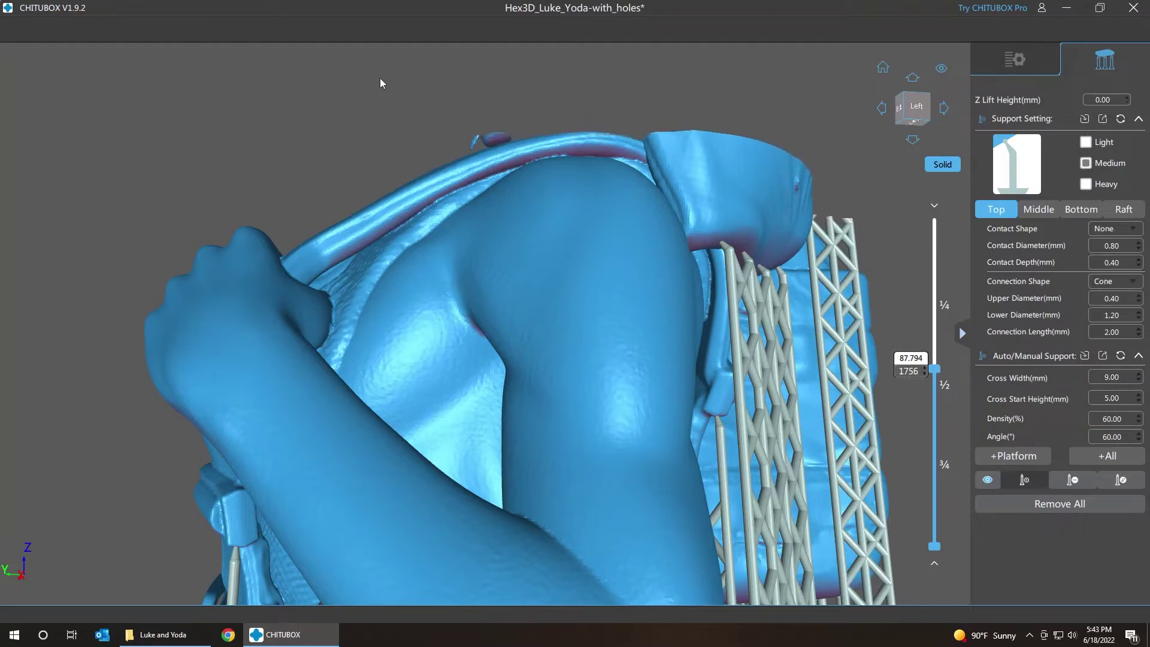
# Add two medium supports from the platform, one under Luke's forearm near the wrist and one under the hand gripping the strap
pyautogui.moveTo(380, 78); pyautogui.dragTo(477, 64)
pyautogui.moveTo(477, 65); pyautogui.dragTo(454, 109, button='right')
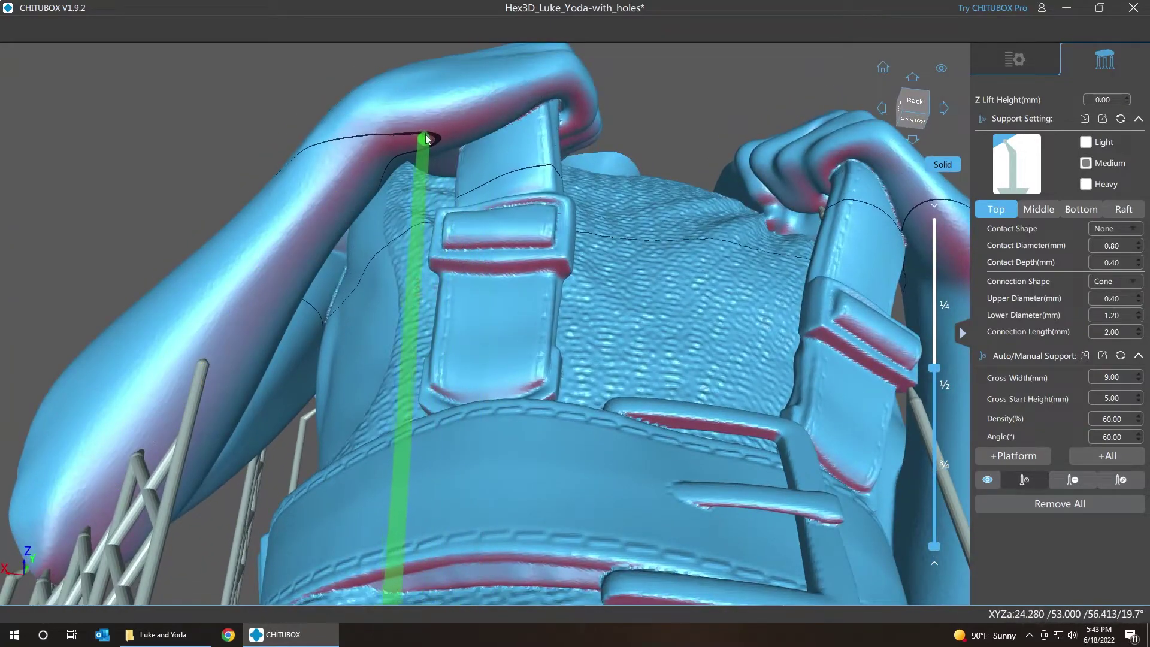
pyautogui.click(419, 141)
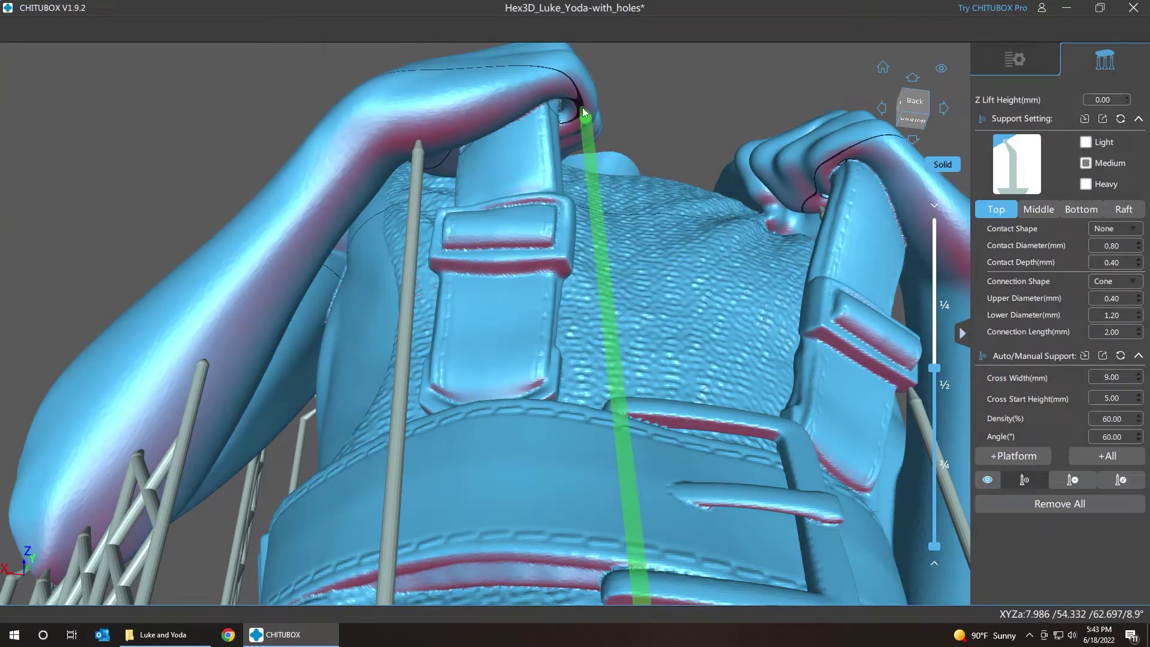
pyautogui.click(584, 112)
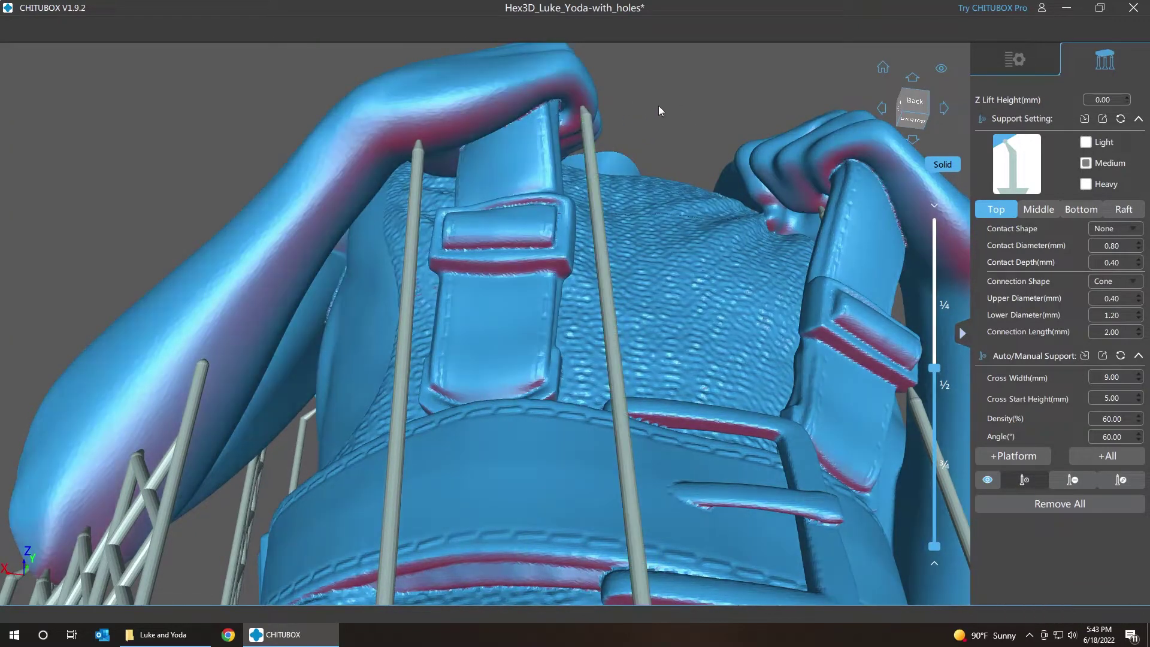
# Edit the new forearm support by moving its base outward on the platform, away from the belt
pyautogui.moveTo(659, 107); pyautogui.dragTo(865, 186, button='right')
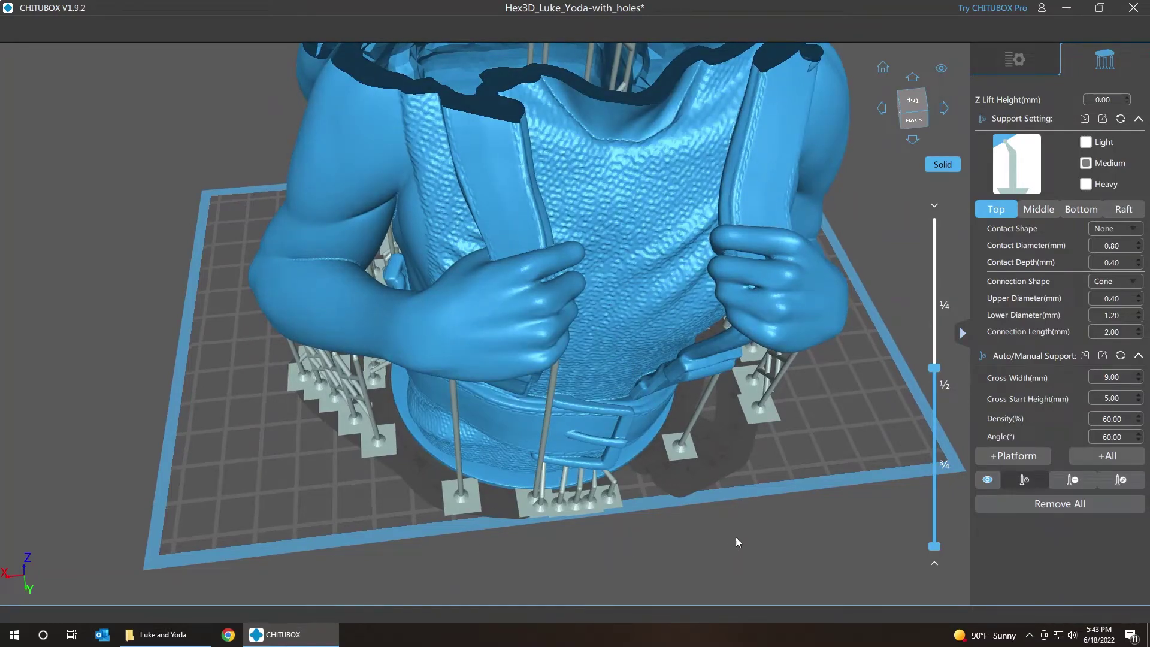
pyautogui.moveTo(736, 537); pyautogui.dragTo(754, 374, button='right')
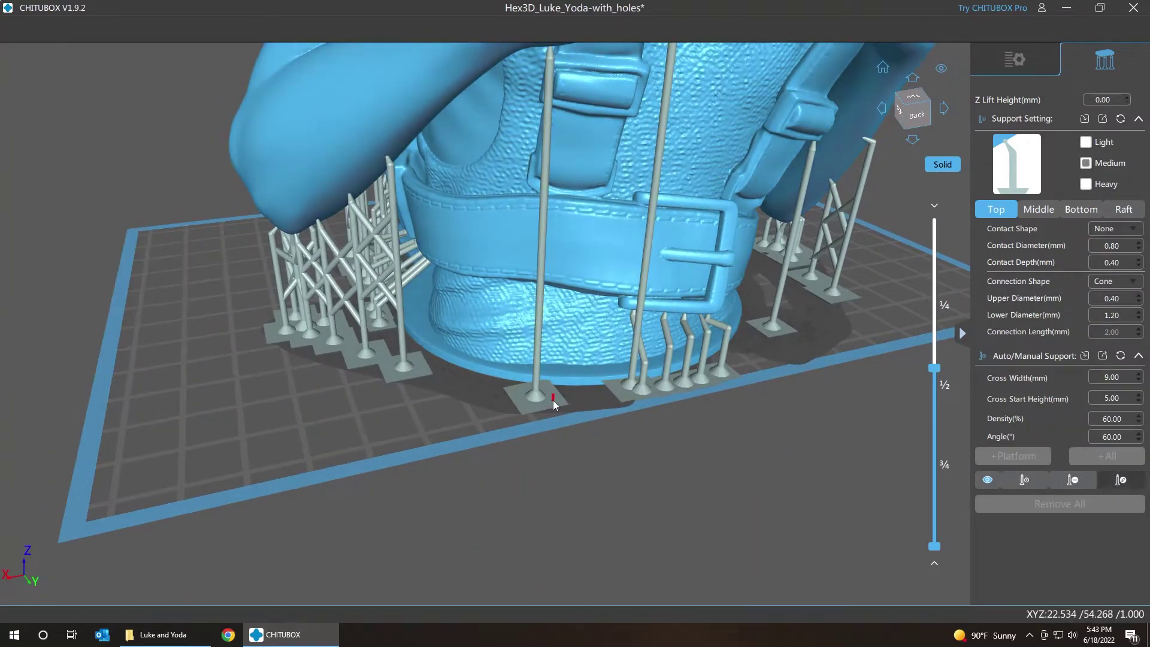
pyautogui.moveTo(552, 400); pyautogui.dragTo(555, 407)
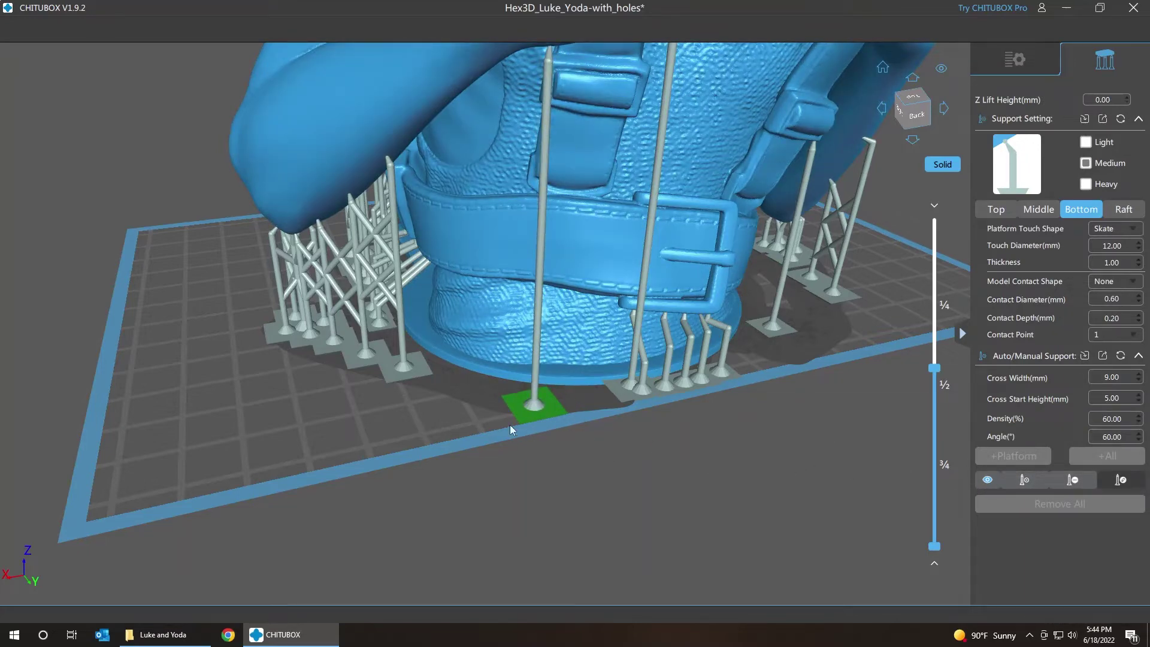
pyautogui.moveTo(552, 408); pyautogui.dragTo(550, 415)
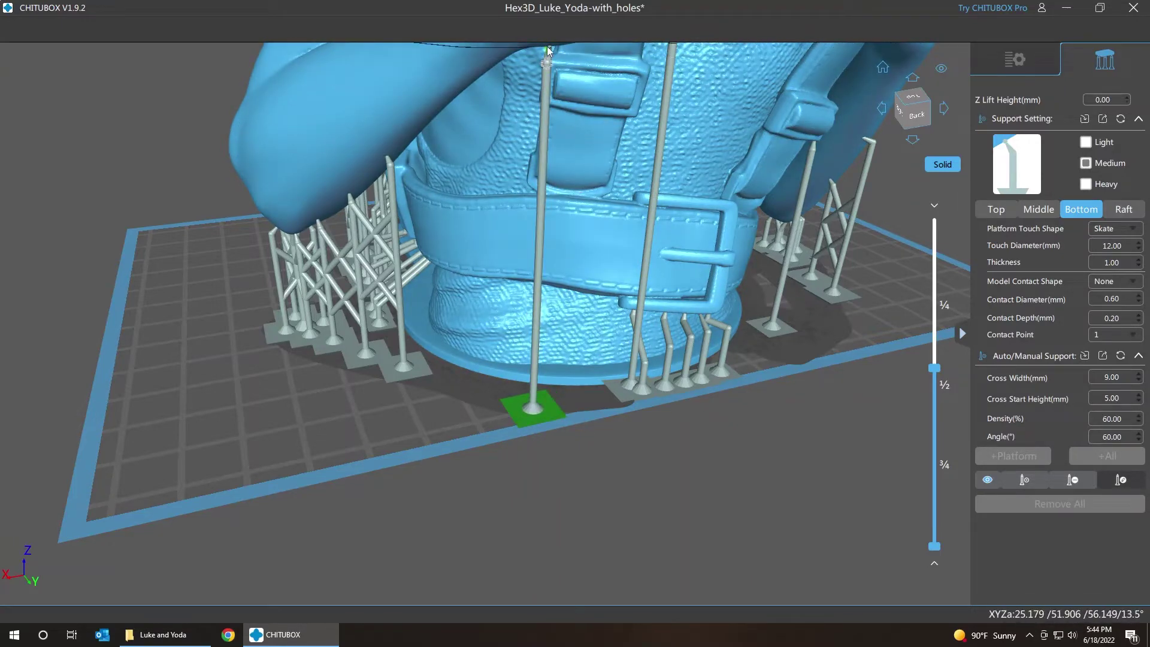
# Try moving the contact tip of the forearm support, and undo that move
pyautogui.click(547, 52)
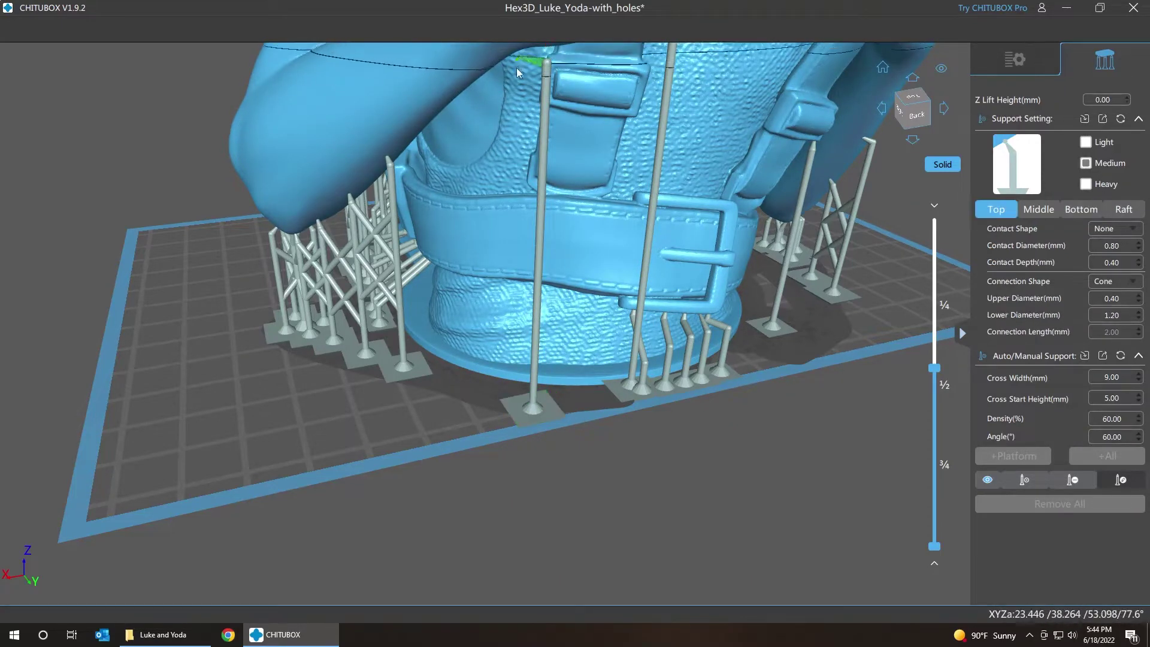
pyautogui.moveTo(516, 67); pyautogui.dragTo(583, 154)
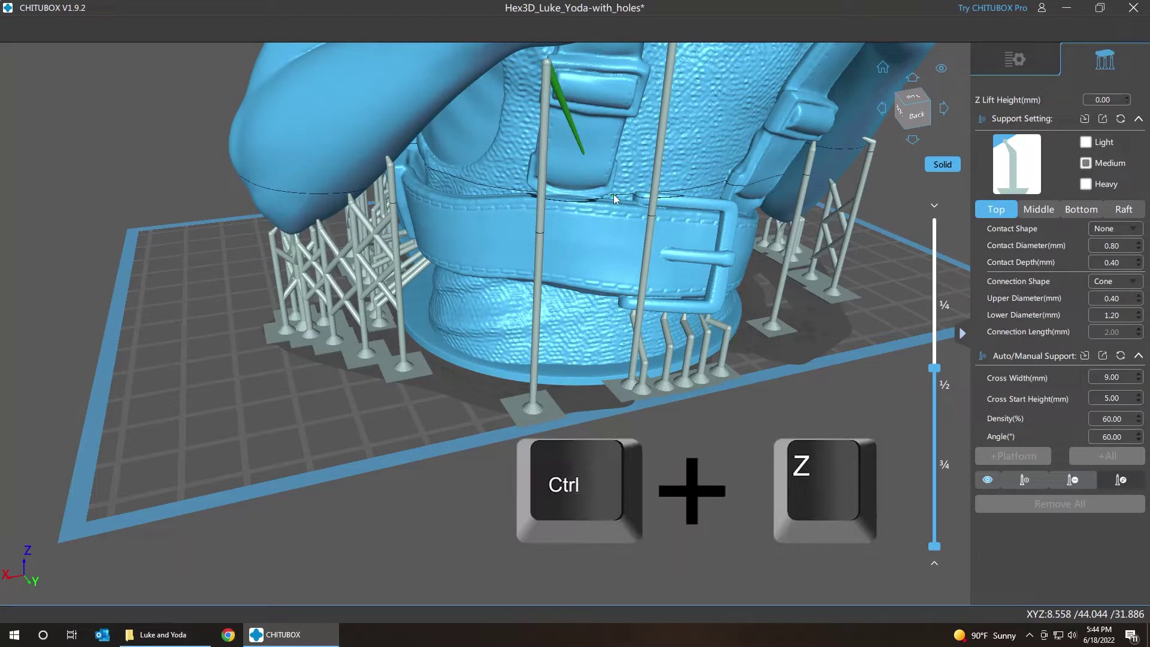
pyautogui.hotkey('ctrl', 'z')
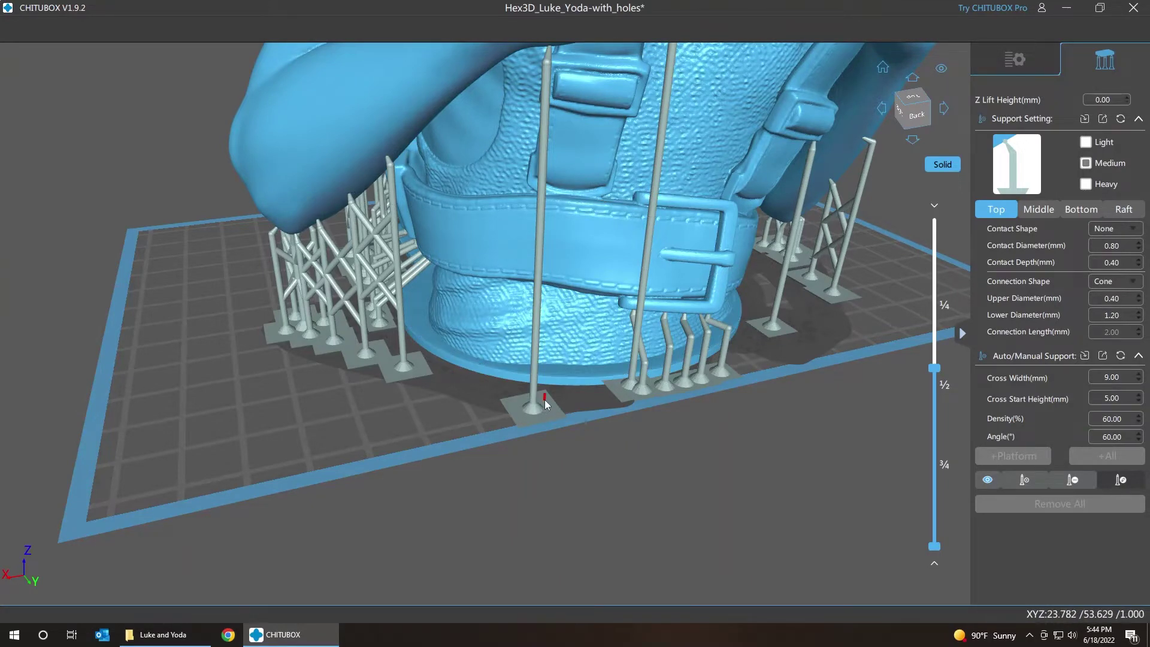
# Set the platform touch diameter of the forearm support's base to 10 mm
pyautogui.click(1076, 210)
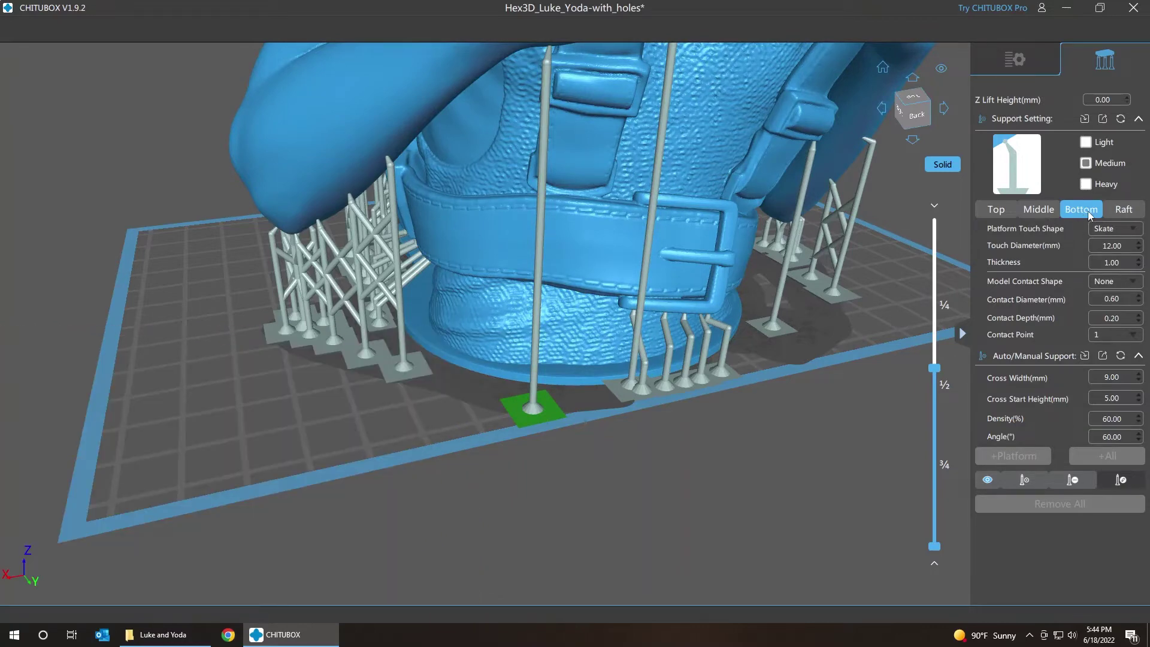
pyautogui.moveTo(1128, 248)
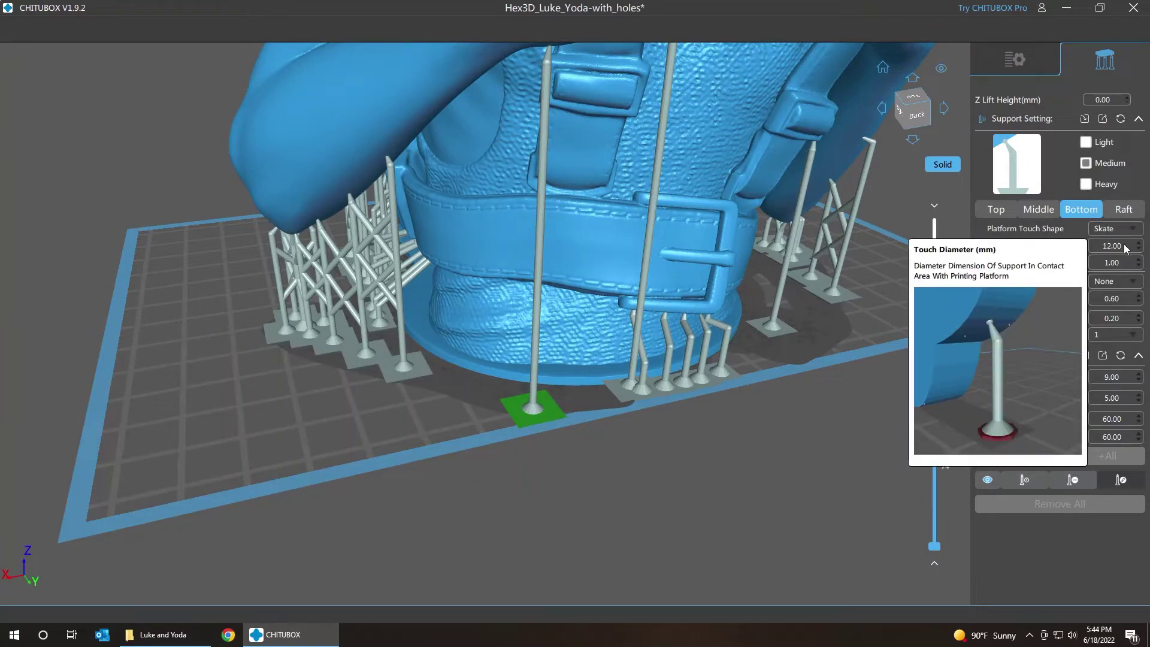
pyautogui.moveTo(1120, 245)
pyautogui.click(1119, 244)
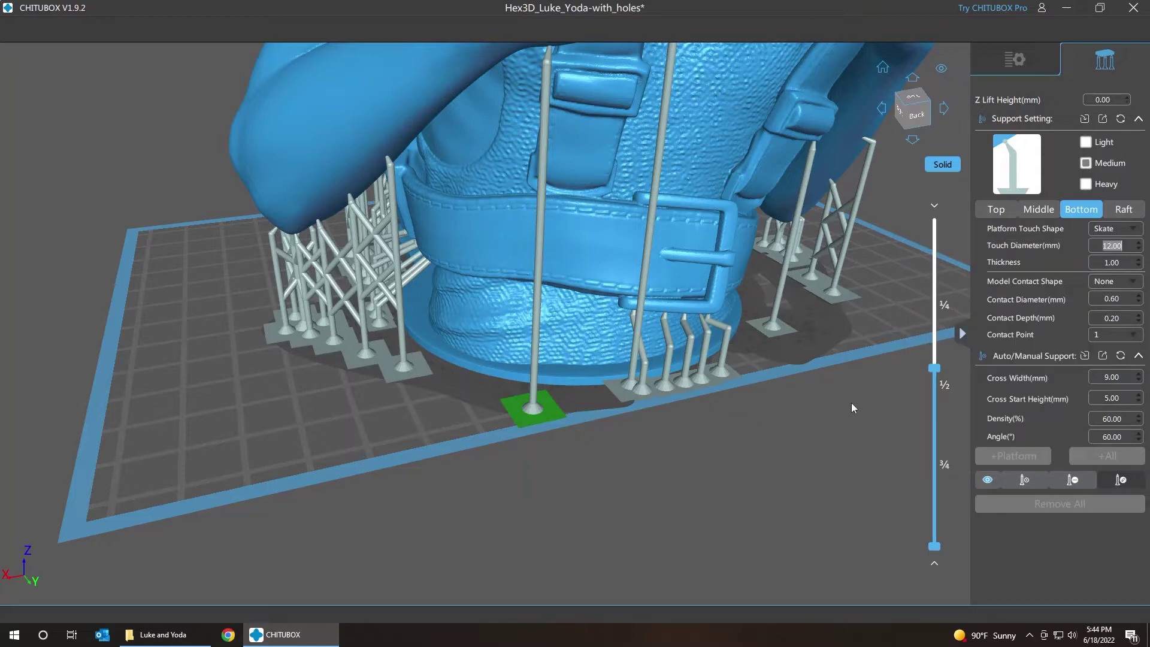
pyautogui.write('10')
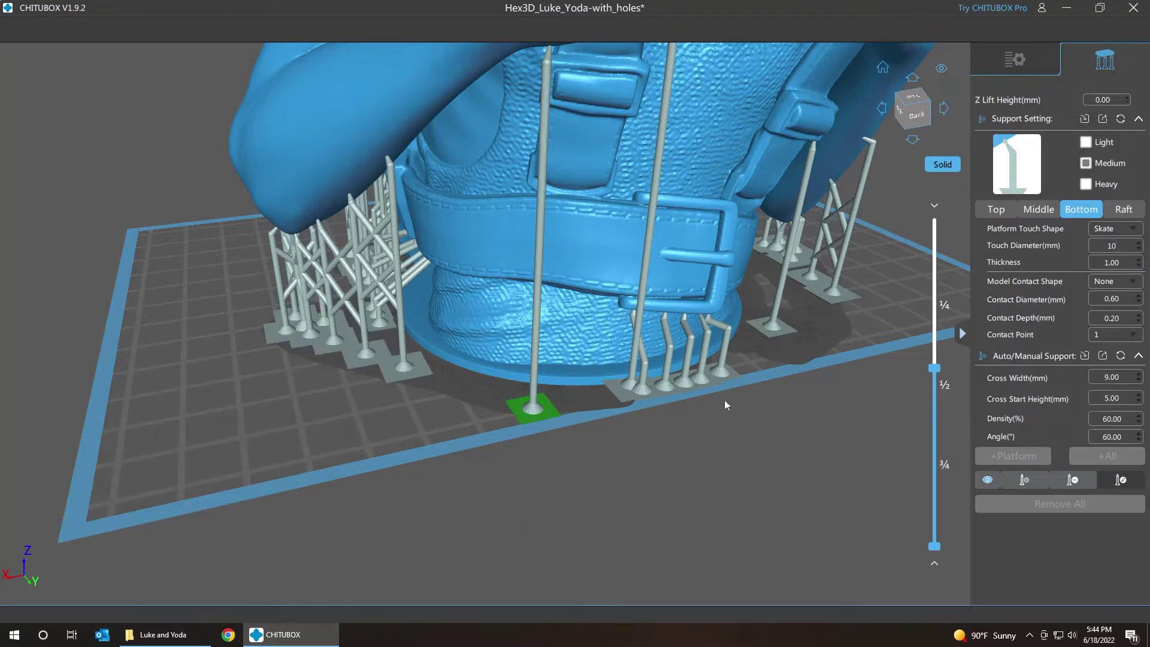
# Move the hand support's base clear of the buckle supports, and try a touch diameter of 10 mm before setting it to 8 mm
pyautogui.click(617, 409)
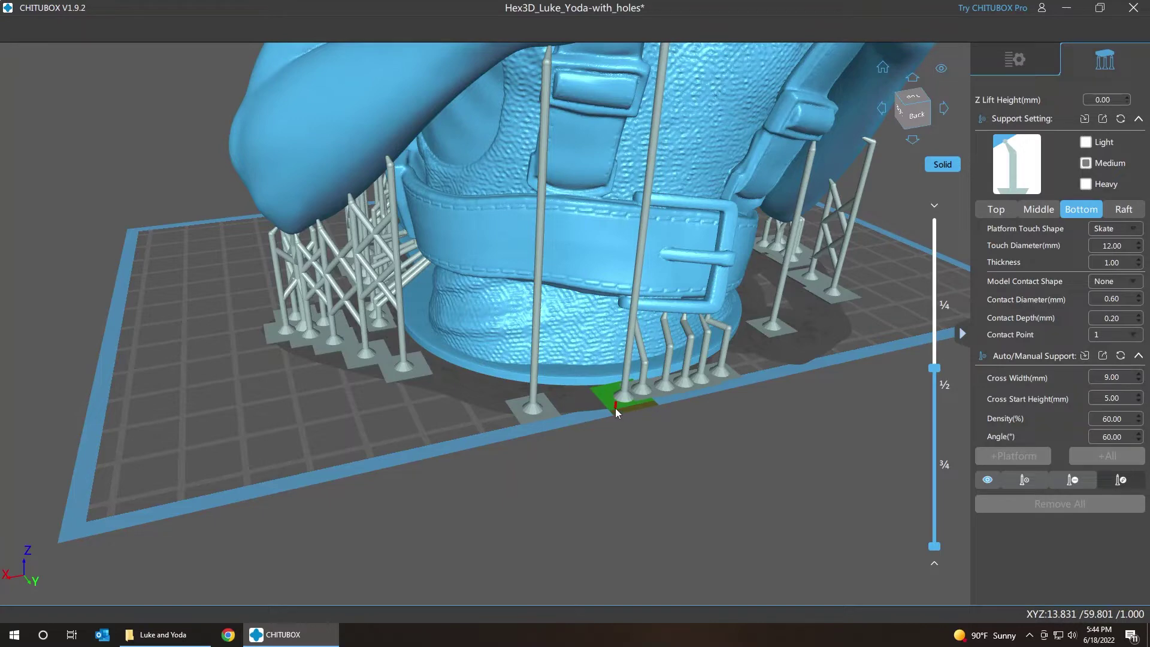
pyautogui.doubleClick(1128, 251)
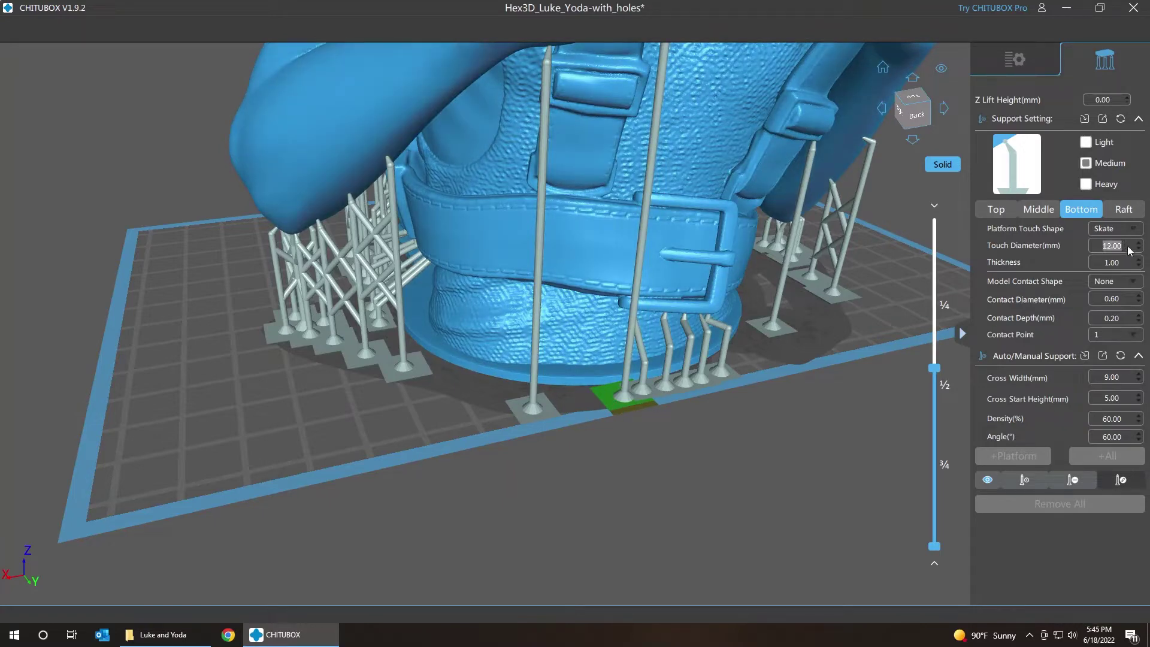
pyautogui.write('10')
pyautogui.moveTo(605, 398); pyautogui.dragTo(598, 400)
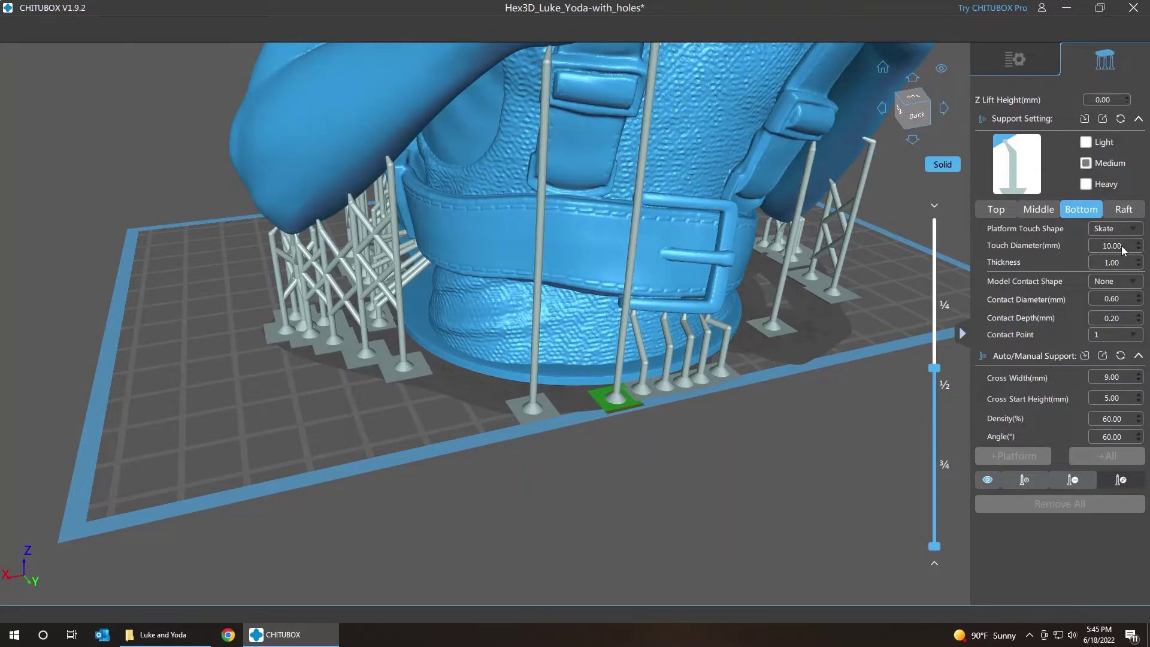
pyautogui.write('8')
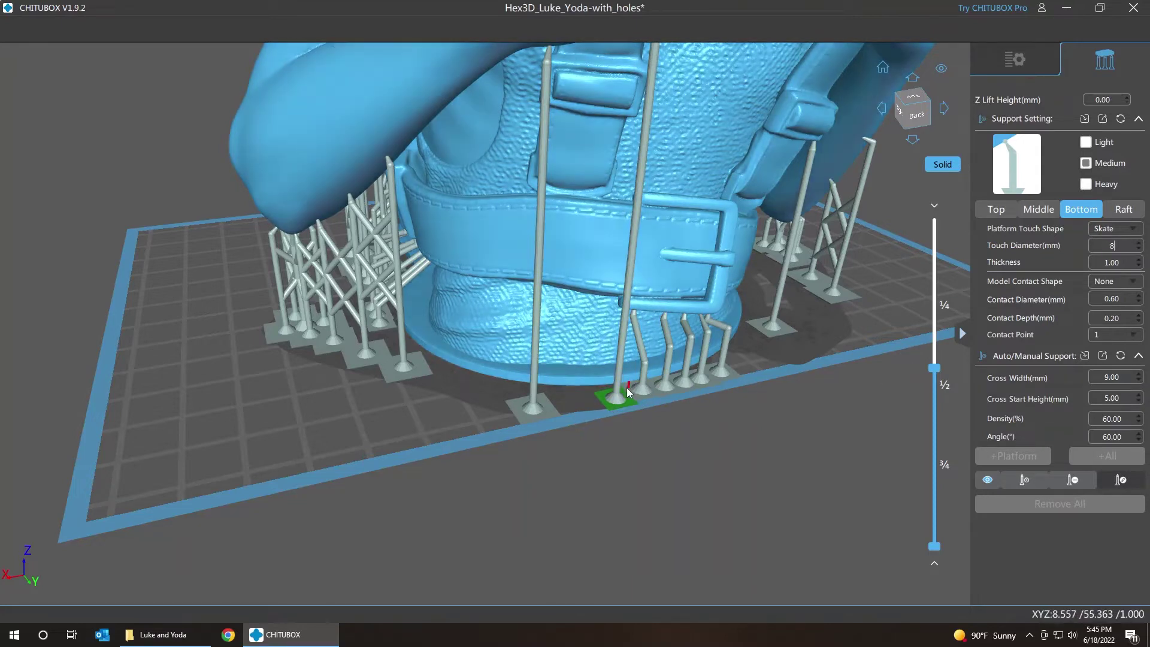
# Select the bases of the short supports under the belt buckle and shift the second one slightly along the platform
pyautogui.click(628, 387)
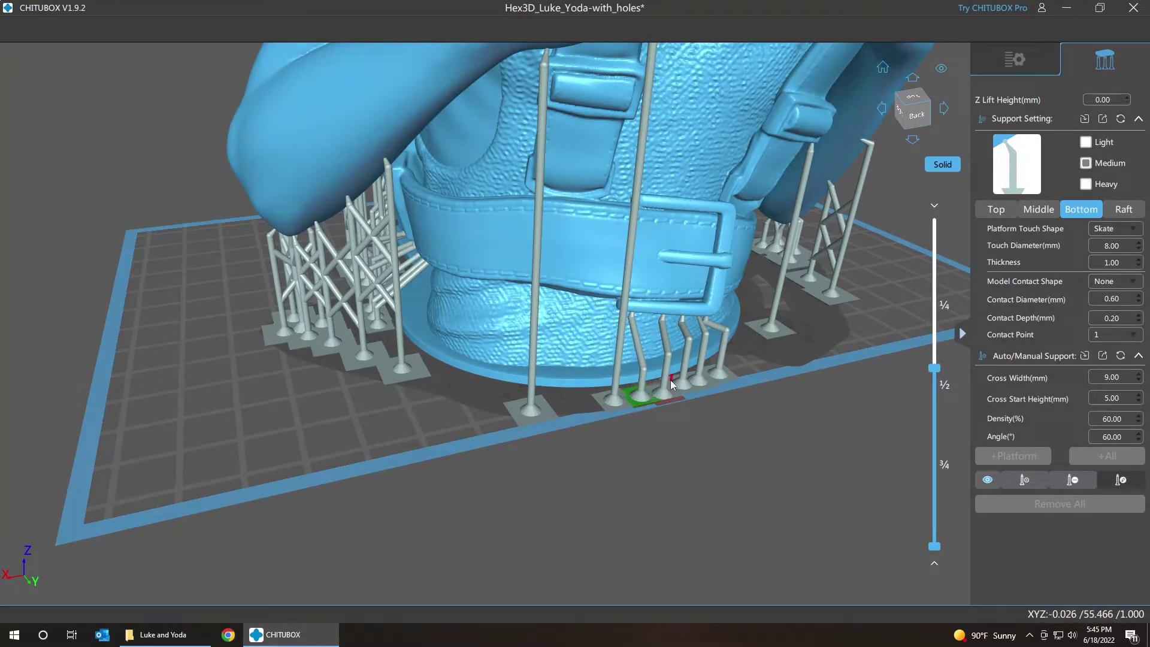
pyautogui.scroll(2, 684, 378)
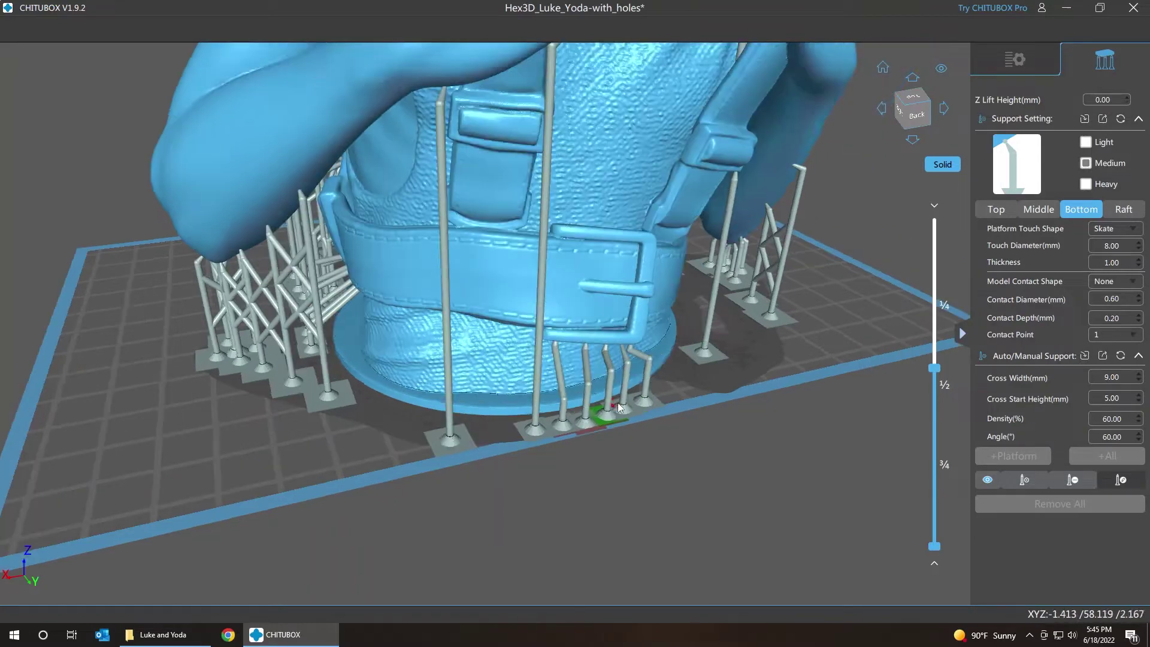
pyautogui.scroll(5, 614, 413)
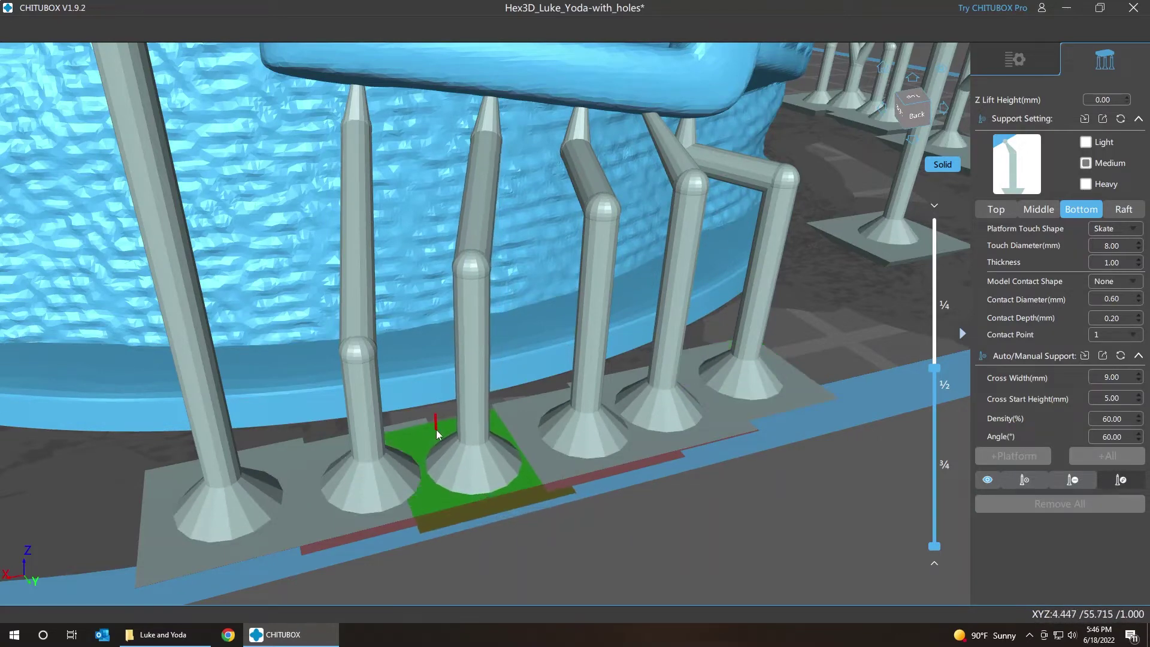
pyautogui.moveTo(437, 434); pyautogui.dragTo(441, 436)
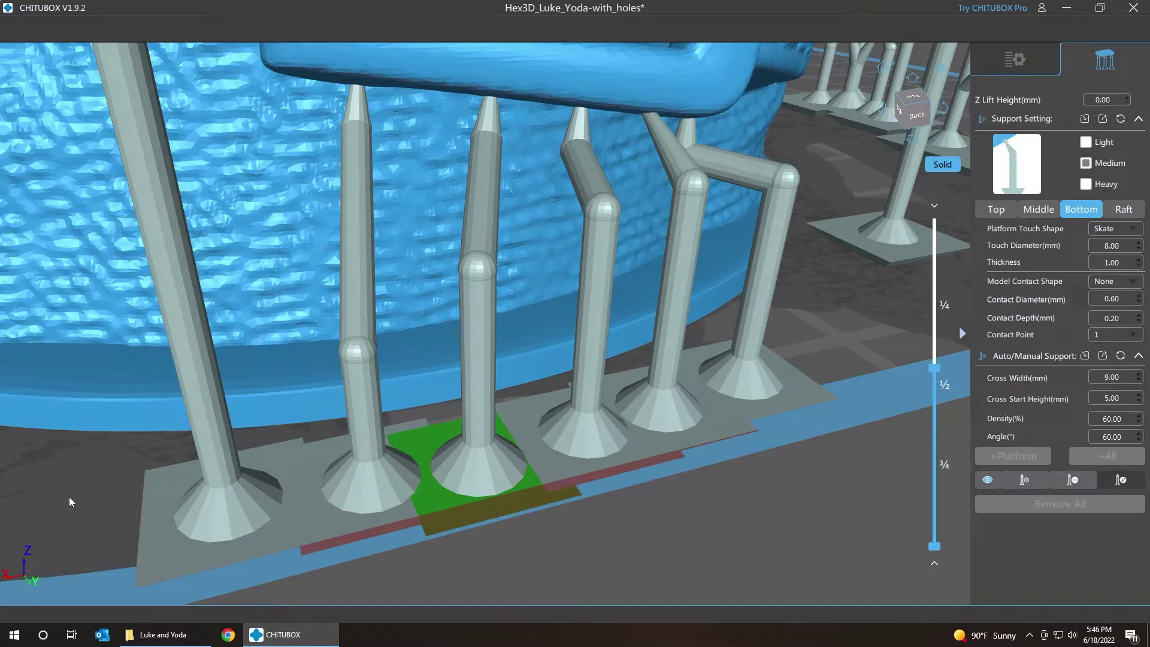
# Examine the support bases from below and around the model, and return to the sliced shoulder area near layer 1749
pyautogui.scroll(-6, 70, 502)
pyautogui.moveTo(484, 486); pyautogui.dragTo(497, 397, button='right')
pyautogui.scroll(-3, 497, 396)
pyautogui.moveTo(354, 527); pyautogui.dragTo(550, 554)
pyautogui.moveTo(565, 553); pyautogui.dragTo(518, 541, button='right')
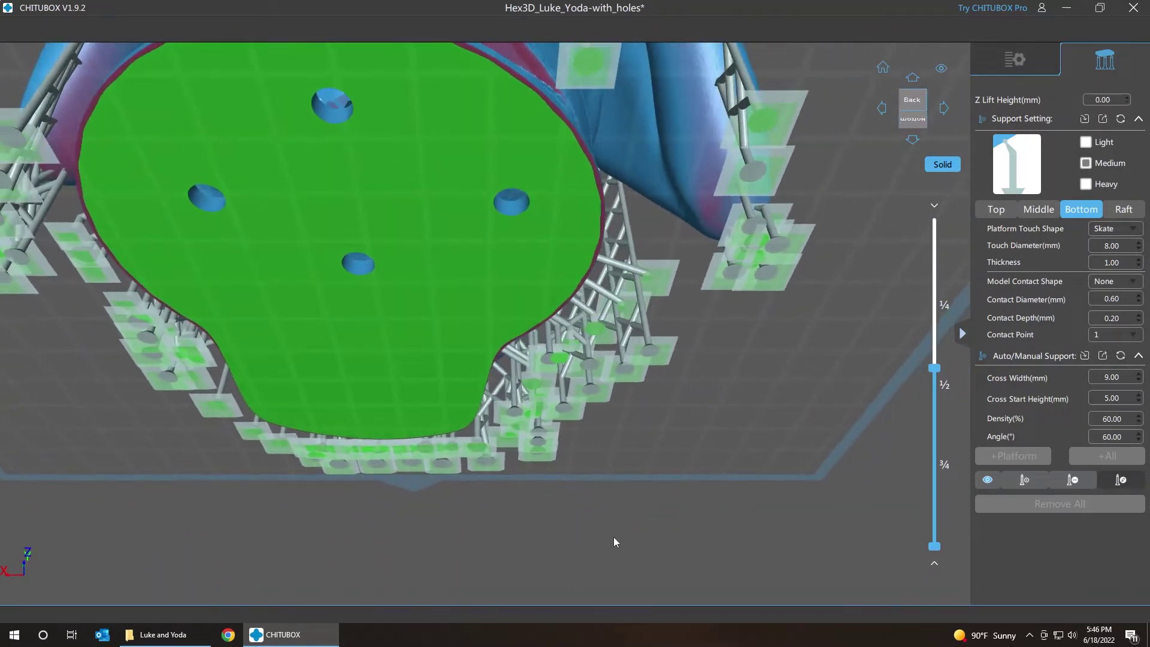
pyautogui.moveTo(613, 537); pyautogui.dragTo(594, 584)
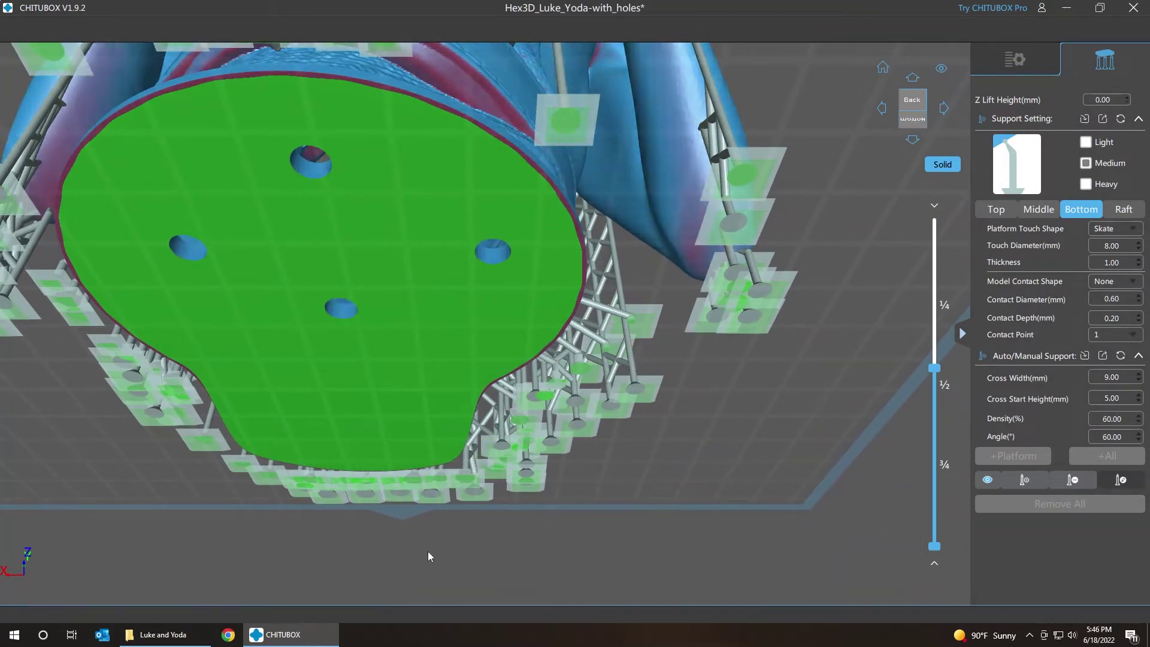
pyautogui.scroll(3, 394, 547)
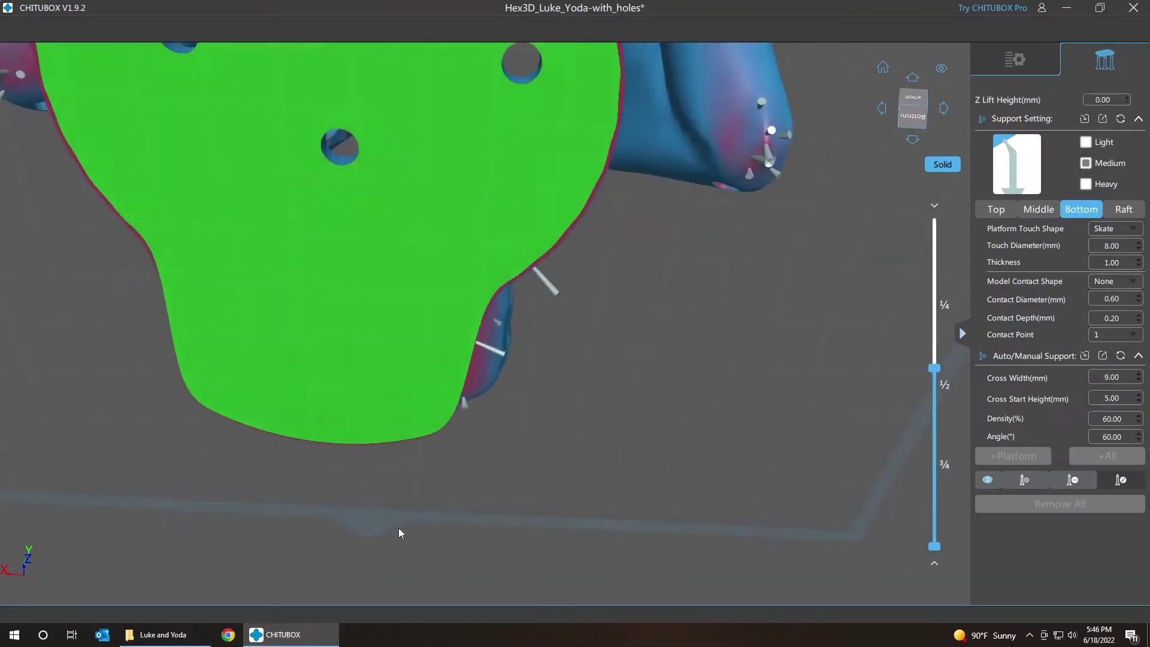
pyautogui.scroll(-3, 398, 528)
pyautogui.moveTo(399, 528); pyautogui.dragTo(590, 508, button='right')
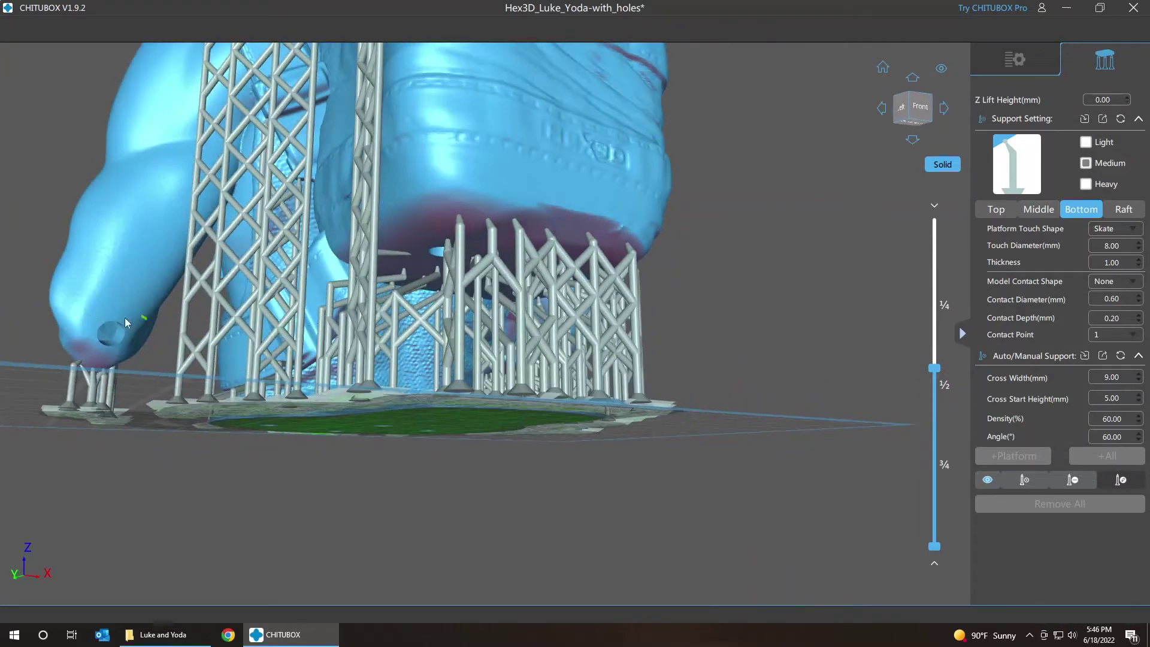
pyautogui.moveTo(41, 178); pyautogui.dragTo(220, 386)
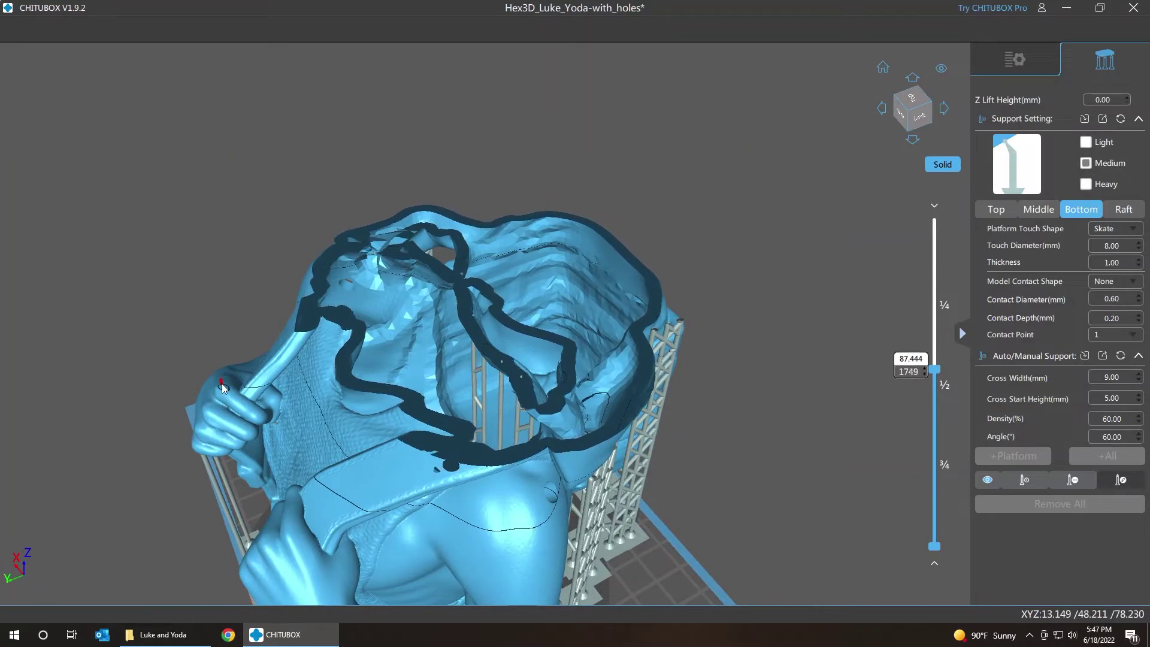
# Step down through the slices from layer 1749 to 1724 to find where the small island beside the shoulder strap starts
pyautogui.press('Down')
pyautogui.press('Down')
pyautogui.press('Down')
pyautogui.press('Down')
pyautogui.press('Down')
pyautogui.press('Down')
pyautogui.press('Down')
pyautogui.press('Down')
pyautogui.press('Down')
pyautogui.press('Down')
pyautogui.press('Down')
pyautogui.press('Down')
pyautogui.press('Down')
pyautogui.press('Down')
pyautogui.press('Down')
pyautogui.press('Down')
pyautogui.press('Down')
pyautogui.press('Down')
pyautogui.press('Down')
pyautogui.press('Down')
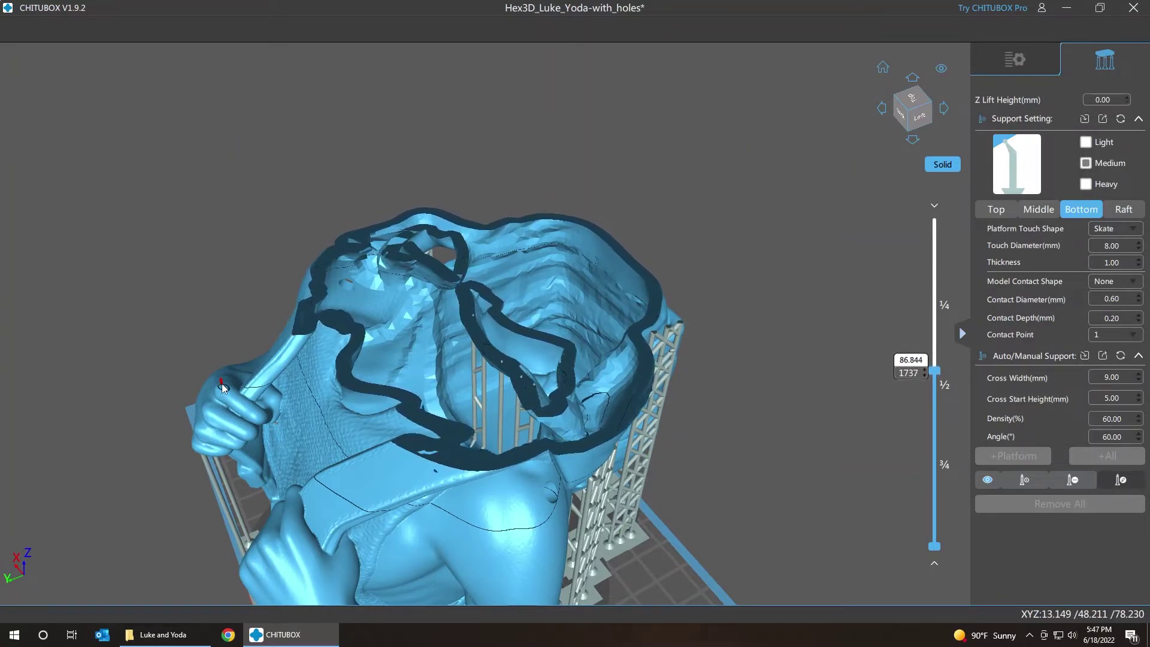
pyautogui.press('Down')
pyautogui.press('Down')
pyautogui.press('Down')
pyautogui.press('Down')
pyautogui.press('Down')
pyautogui.press('Down')
pyautogui.press('Down')
pyautogui.press('Down')
pyautogui.press('Down')
pyautogui.press('Down')
pyautogui.press('Down')
pyautogui.press('Down')
pyautogui.press('Down')
pyautogui.press('Down')
pyautogui.press('Down')
pyautogui.press('Down')
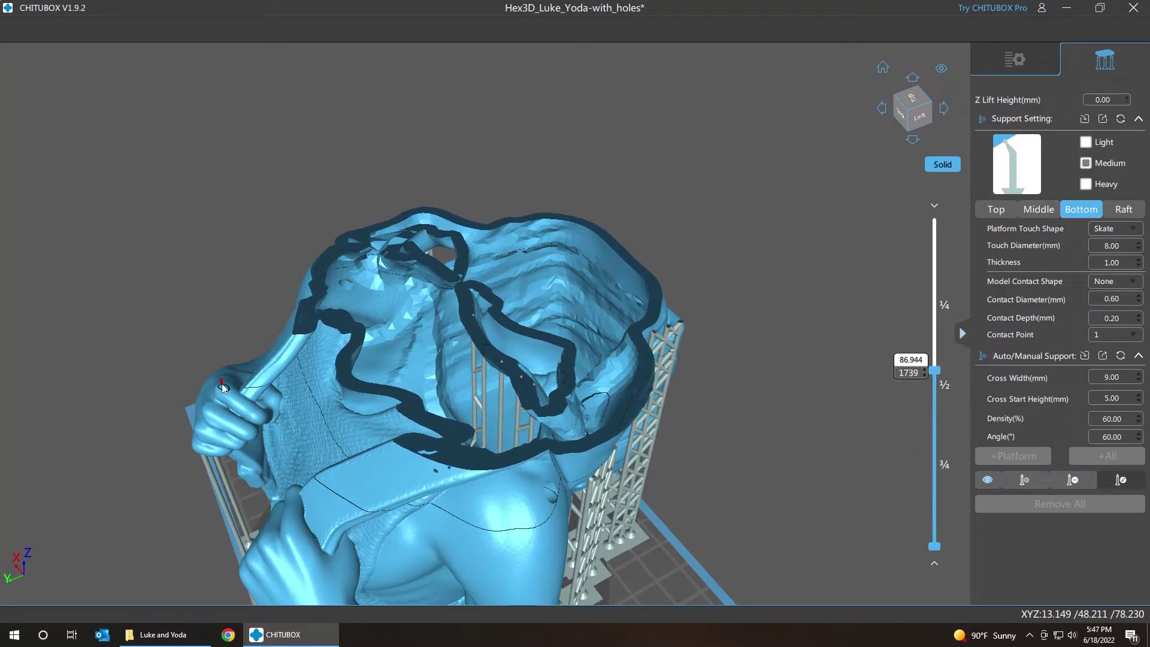
pyautogui.press('Down')
pyautogui.press('Down')
pyautogui.press('Down')
pyautogui.press('Down')
pyautogui.press('Down')
pyautogui.press('Down')
pyautogui.press('Down')
pyautogui.press('Down')
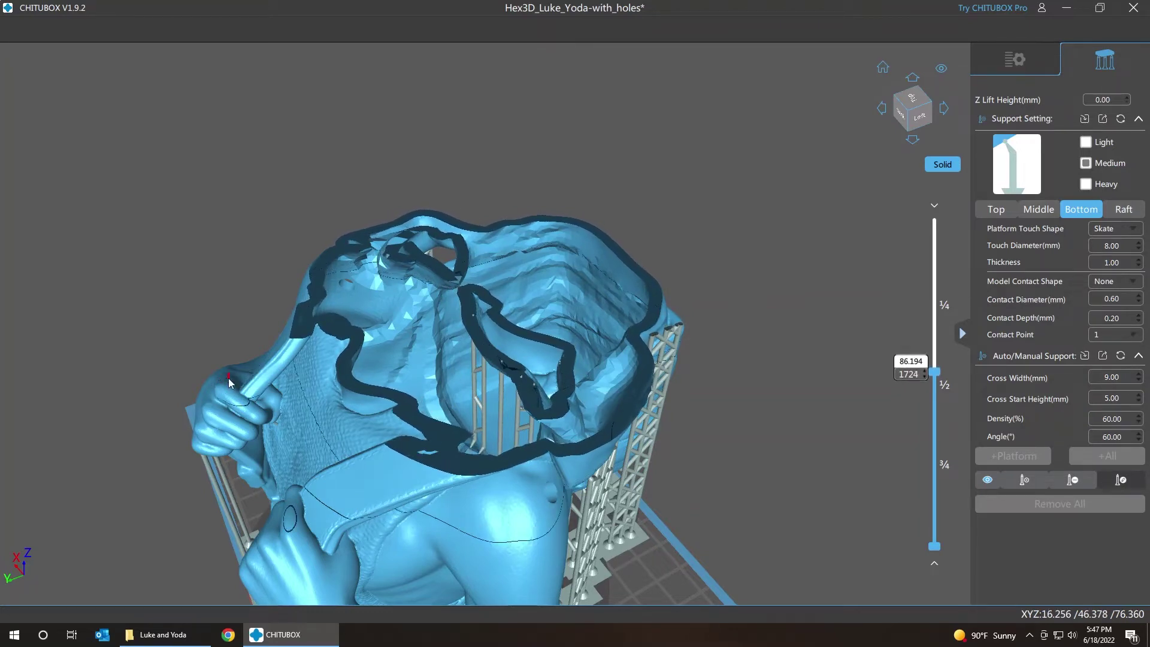
# Step back and forth through the layers between 1724 and 1742 to examine the first layers of the island near the strap
pyautogui.press('Up')
pyautogui.press('Up')
pyautogui.press('Up')
pyautogui.press('Up')
pyautogui.press('Up')
pyautogui.press('Up')
pyautogui.press('Up')
pyautogui.press('Up')
pyautogui.press('Up')
pyautogui.press('Up')
pyautogui.press('Up')
pyautogui.press('Up')
pyautogui.press('Up')
pyautogui.press('Up')
pyautogui.press('Up')
pyautogui.press('Up')
pyautogui.press('Up')
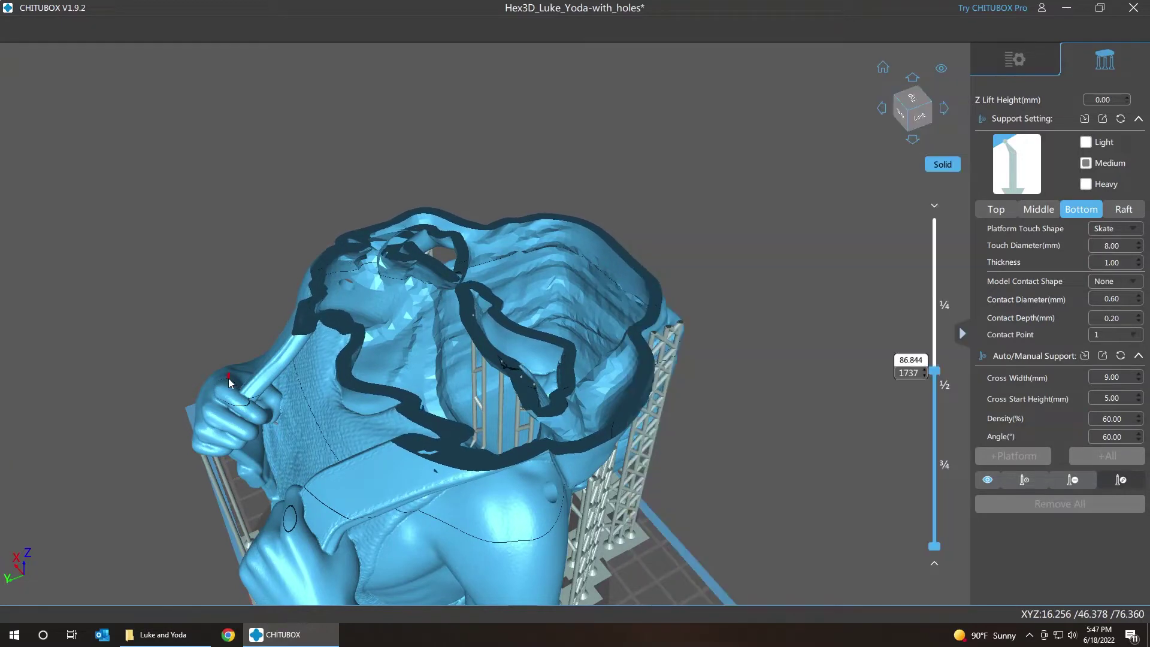
pyautogui.press('Down')
pyautogui.press('Up')
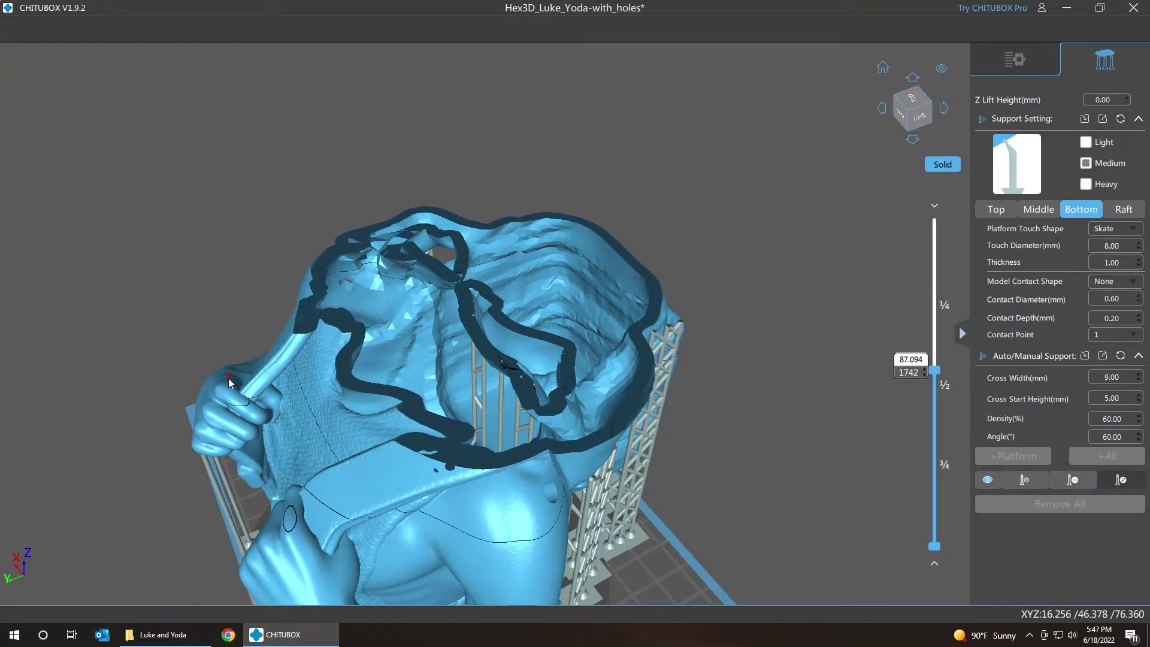
pyautogui.press('Up')
pyautogui.press('Up')
pyautogui.press('Up')
pyautogui.press('Up')
pyautogui.press('Up')
pyautogui.press('Down')
pyautogui.press('Down')
pyautogui.press('Down')
pyautogui.press('Down')
pyautogui.press('Down')
pyautogui.press('Down')
pyautogui.press('Down')
pyautogui.press('Down')
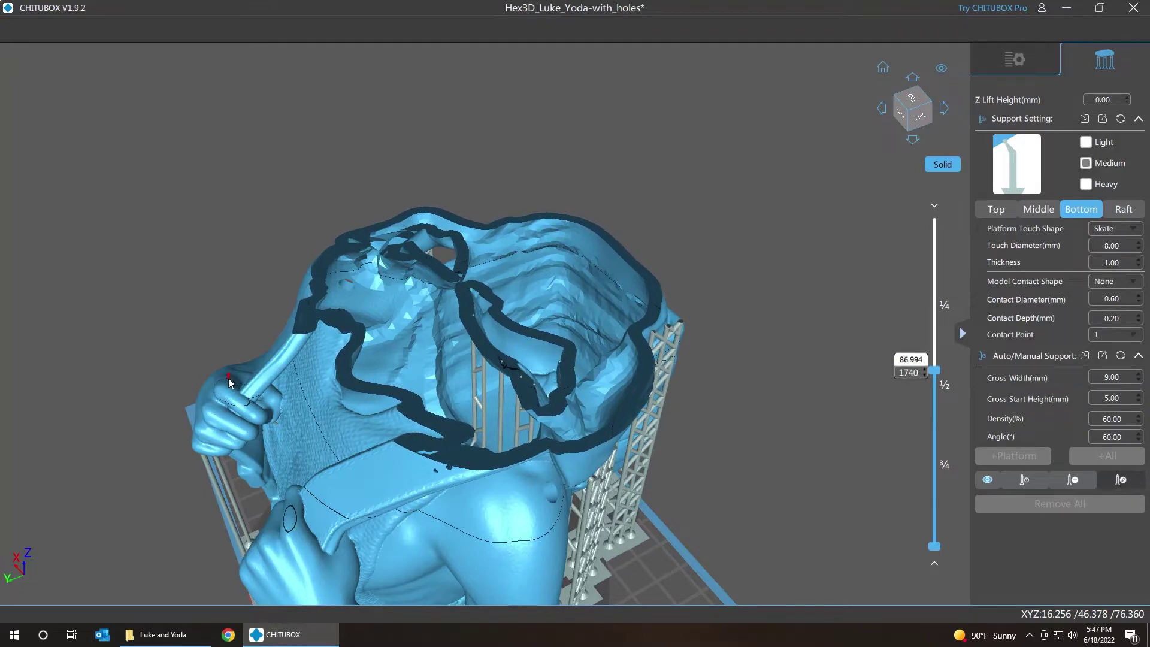
pyautogui.press('Down')
pyautogui.press('Down')
pyautogui.press('Down')
pyautogui.press('Down')
pyautogui.press('Down')
pyautogui.press('Down')
pyautogui.press('Down')
pyautogui.press('Down')
pyautogui.press('Down')
pyautogui.press('Down')
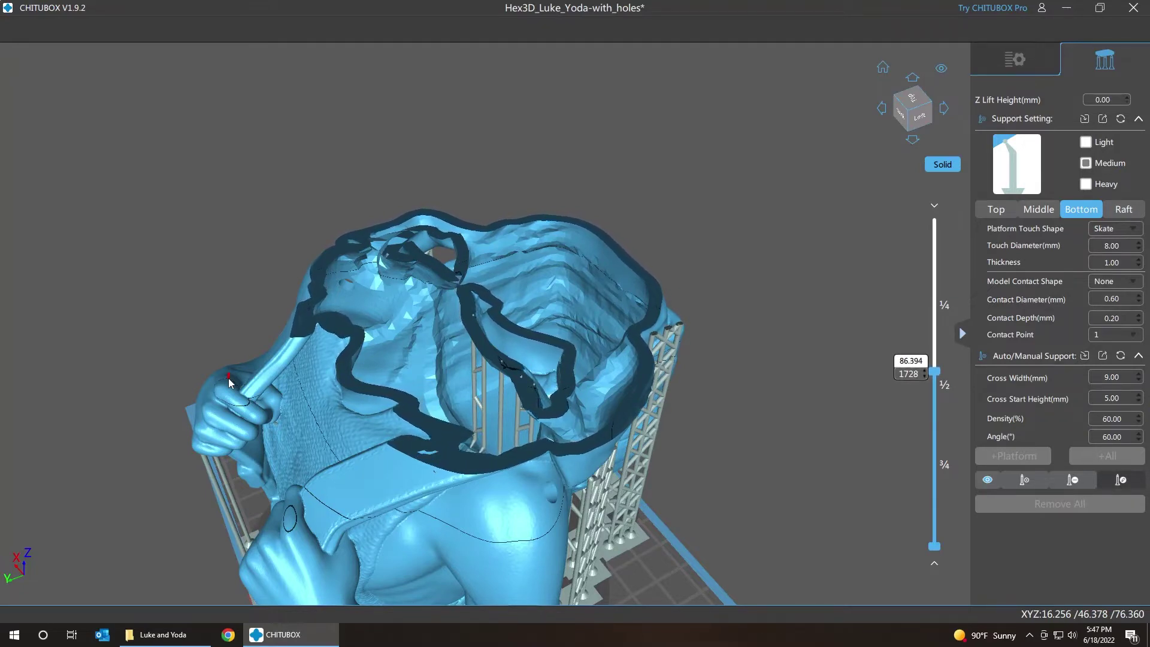
# Step up through the slices to layer 1765 to examine how the island beside the strap grows
pyautogui.press('Up')
pyautogui.press('Up')
pyautogui.press('Up')
pyautogui.press('Up')
pyautogui.press('Up')
pyautogui.press('Up')
pyautogui.press('Up')
pyautogui.press('Up')
pyautogui.press('Up')
pyautogui.press('Up')
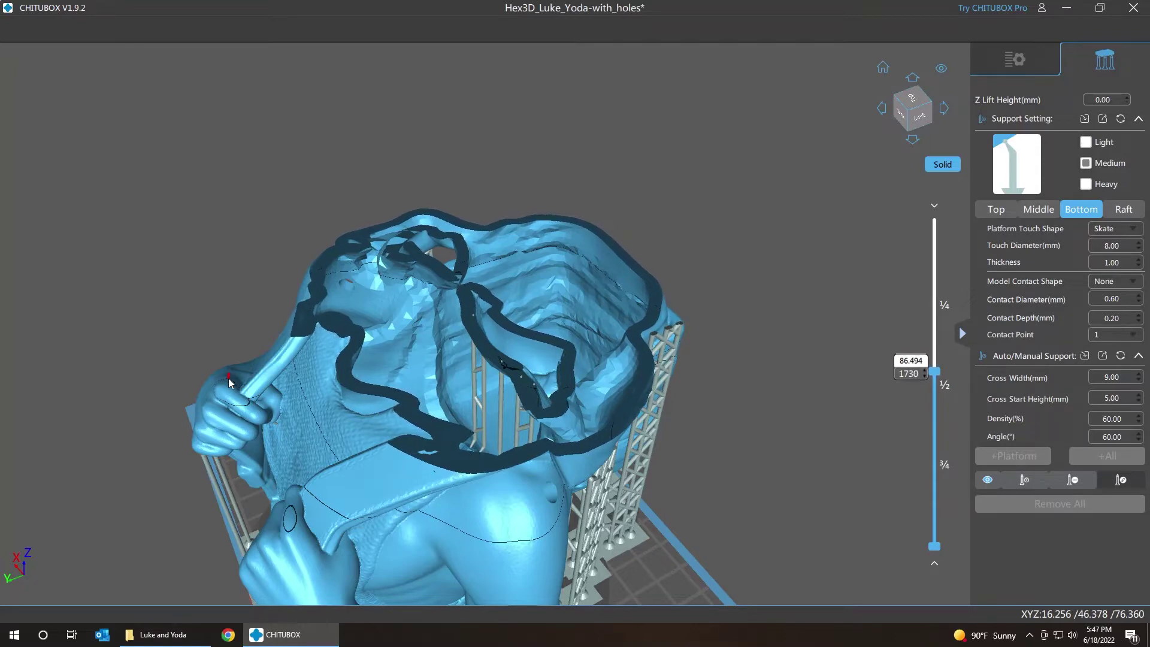
pyautogui.press('Up')
pyautogui.press('Up')
pyautogui.press('Up')
pyautogui.press('Up')
pyautogui.press('Up')
pyautogui.press('Up')
pyautogui.press('Up')
pyautogui.press('Up')
pyautogui.press('Up')
pyautogui.press('Up')
pyautogui.press('Up')
pyautogui.press('Up')
pyautogui.press('Up')
pyautogui.press('Up')
pyautogui.press('Up')
pyautogui.press('Up')
pyautogui.press('Up')
pyautogui.press('Up')
pyautogui.press('Up')
pyautogui.press('Up')
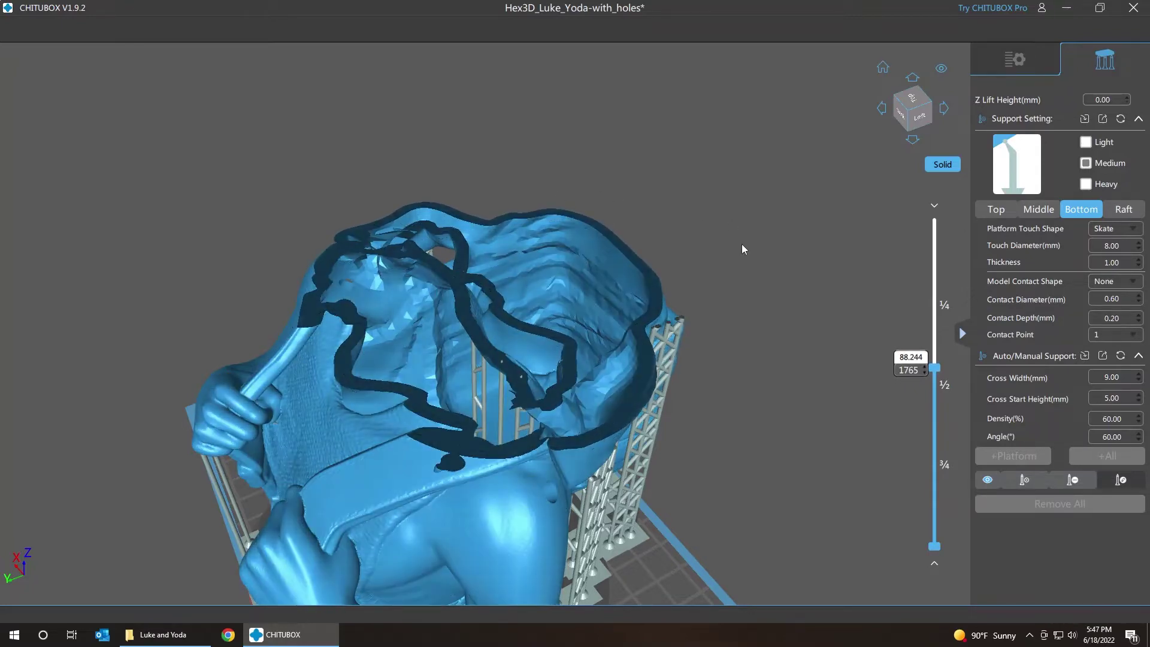
# View the sliced bust from below and step from layer 1731 up to 1764 to examine the underside of the shoulder island
pyautogui.moveTo(742, 243); pyautogui.dragTo(378, 476, button='right')
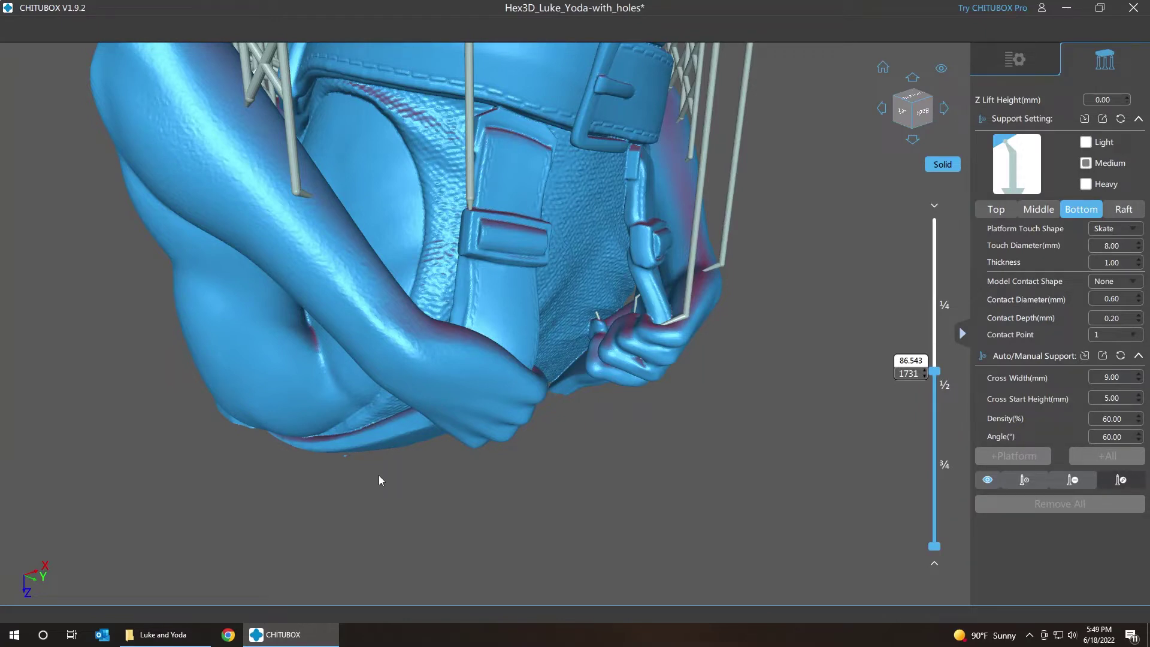
pyautogui.press('Up')
pyautogui.press('Up')
pyautogui.press('Up')
pyautogui.press('Up')
pyautogui.press('Up')
pyautogui.press('Up')
pyautogui.press('Up')
pyautogui.press('Up')
pyautogui.press('Up')
pyautogui.press('Up')
pyautogui.press('Up')
pyautogui.press('Up')
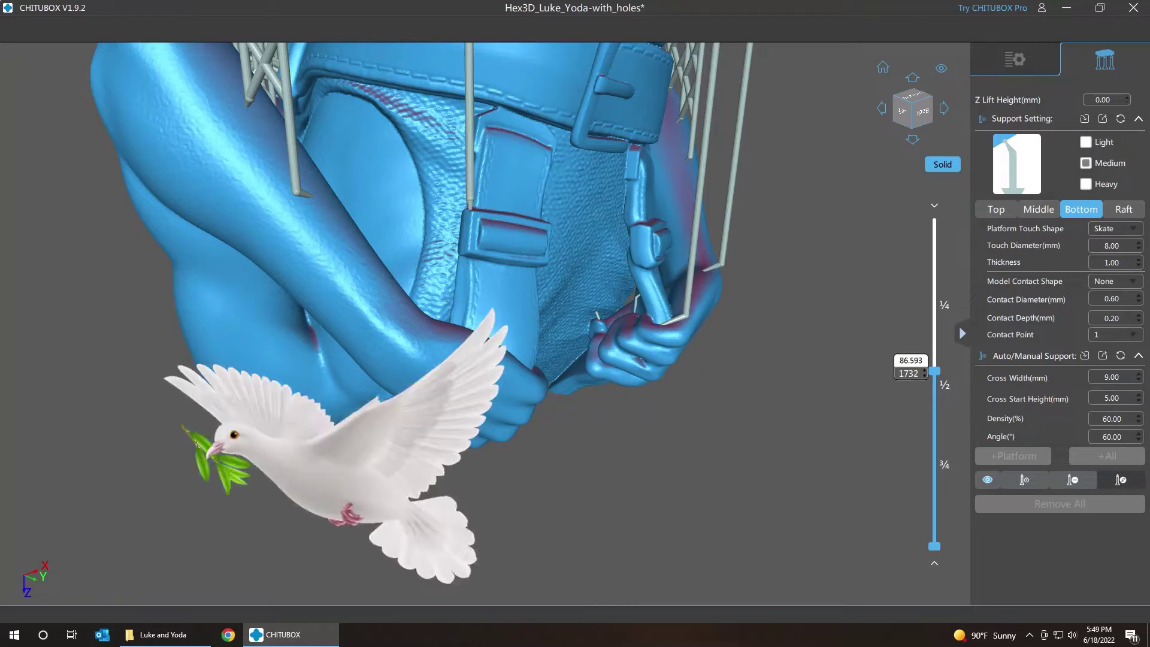
pyautogui.press('Up')
pyautogui.press('Up')
pyautogui.press('Up')
pyautogui.press('Up')
pyautogui.press('Up')
pyautogui.press('Up')
pyautogui.press('Up')
pyautogui.press('Up')
pyautogui.press('Up')
pyautogui.press('Up')
pyautogui.press('Up')
pyautogui.press('Up')
pyautogui.press('Up')
pyautogui.press('Up')
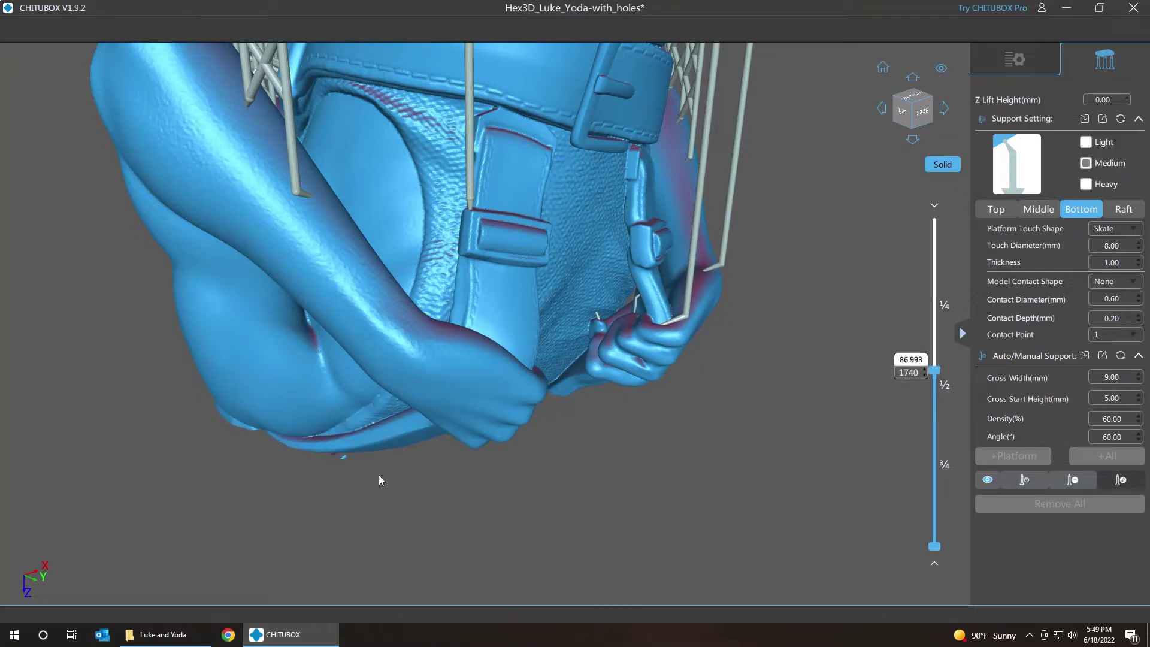
pyautogui.press('Up')
pyautogui.press('Up')
pyautogui.press('Up')
pyautogui.press('Up')
pyautogui.press('Up')
pyautogui.press('Up')
pyautogui.press('Up')
pyautogui.press('Up')
pyautogui.press('Up')
pyautogui.press('Up')
pyautogui.press('Up')
pyautogui.press('Up')
pyautogui.press('Up')
pyautogui.press('Up')
pyautogui.press('Up')
pyautogui.press('Up')
pyautogui.press('Up')
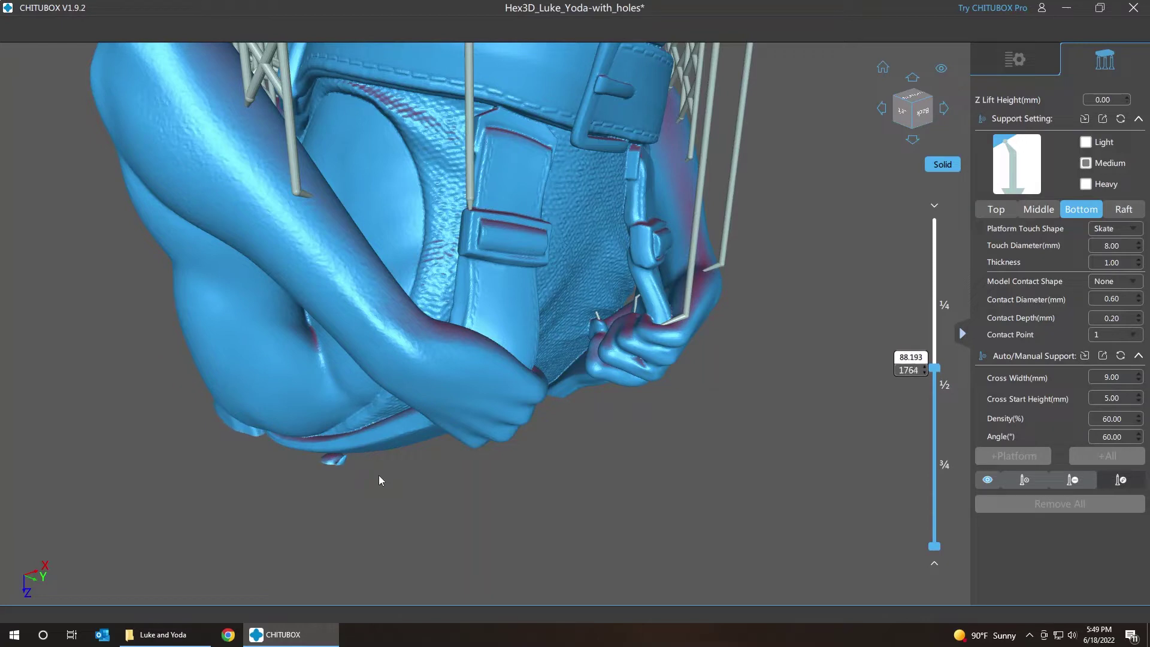
# Step back a few layers, and on up to layer 1815, to examine how the small islands below the shoulder form
pyautogui.press('Down')
pyautogui.press('Down')
pyautogui.press('Down')
pyautogui.press('Down')
pyautogui.press('Down')
pyautogui.press('Down')
pyautogui.press('Down')
pyautogui.press('Up')
pyautogui.press('Up')
pyautogui.press('Up')
pyautogui.press('Up')
pyautogui.press('Up')
pyautogui.press('Up')
pyautogui.press('Up')
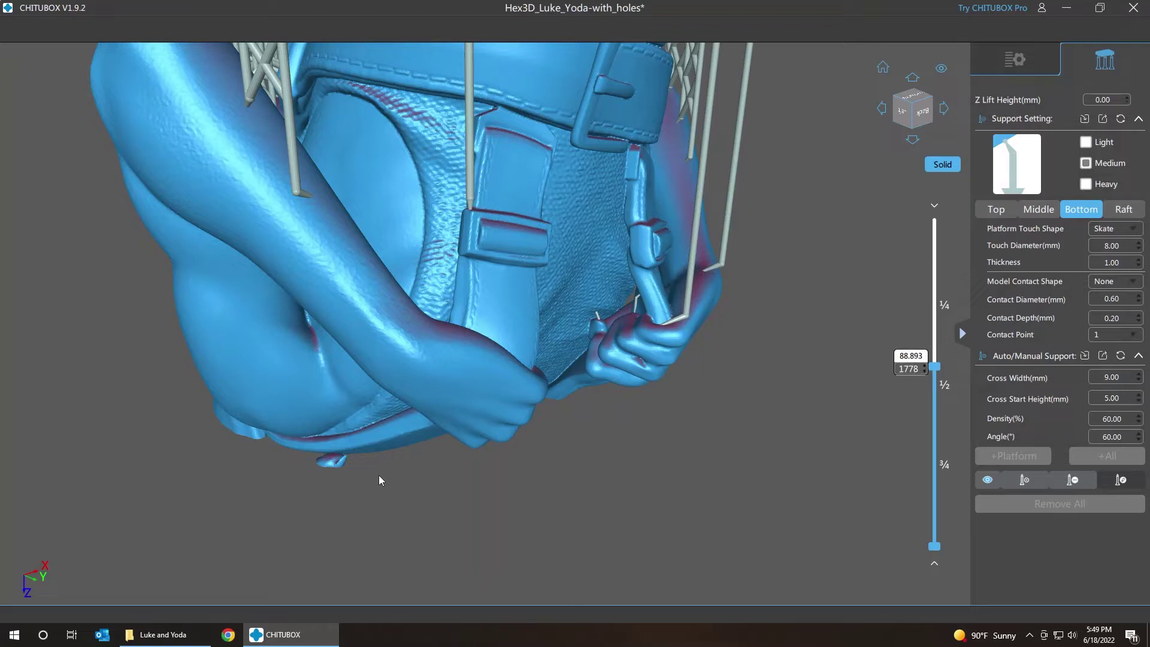
pyautogui.press('Up')
pyautogui.press('Up')
pyautogui.press('Up')
pyautogui.press('Up')
pyautogui.press('Up')
pyautogui.press('Up')
pyautogui.press('Up')
pyautogui.press('Up')
pyautogui.press('Up')
pyautogui.press('Up')
pyautogui.press('Up')
pyautogui.press('Up')
pyautogui.press('Up')
pyautogui.press('Up')
pyautogui.press('Up')
pyautogui.press('Up')
pyautogui.press('Up')
pyautogui.press('Up')
pyautogui.press('Up')
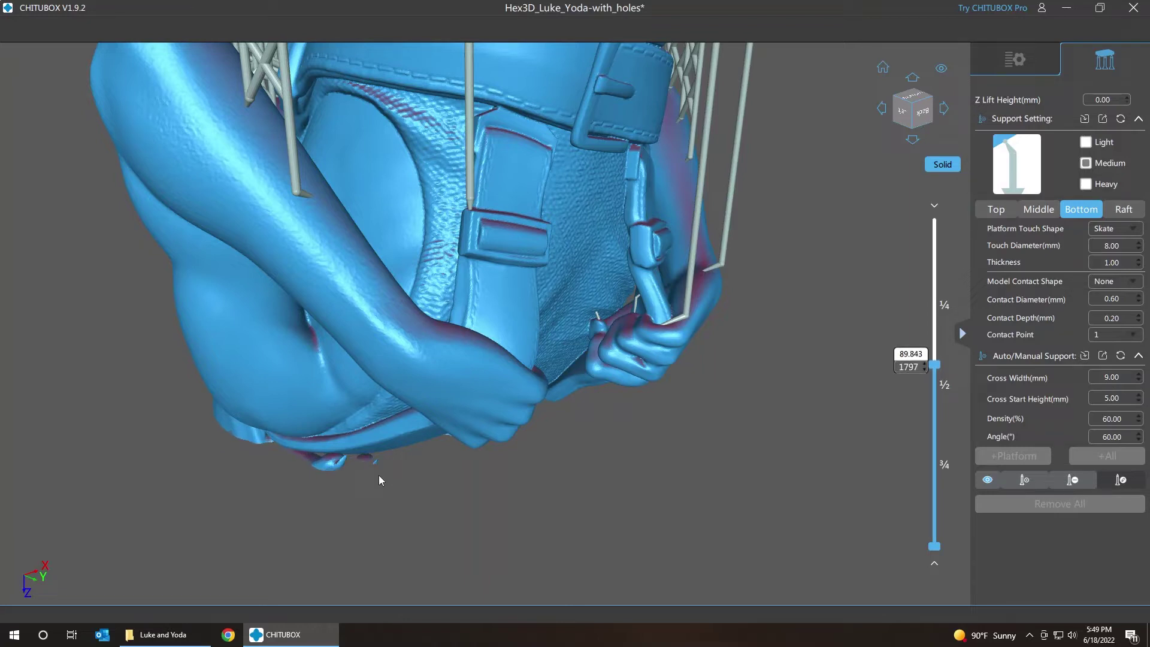
pyautogui.press('Up')
pyautogui.press('Up')
pyautogui.press('Up')
pyautogui.press('Up')
pyautogui.press('Up')
pyautogui.press('Up')
pyautogui.press('Up')
pyautogui.press('Up')
pyautogui.press('Up')
pyautogui.press('Up')
pyautogui.press('Up')
pyautogui.press('Up')
pyautogui.press('Up')
pyautogui.press('Up')
pyautogui.press('Up')
pyautogui.press('Up')
pyautogui.press('Up')
pyautogui.press('Up')
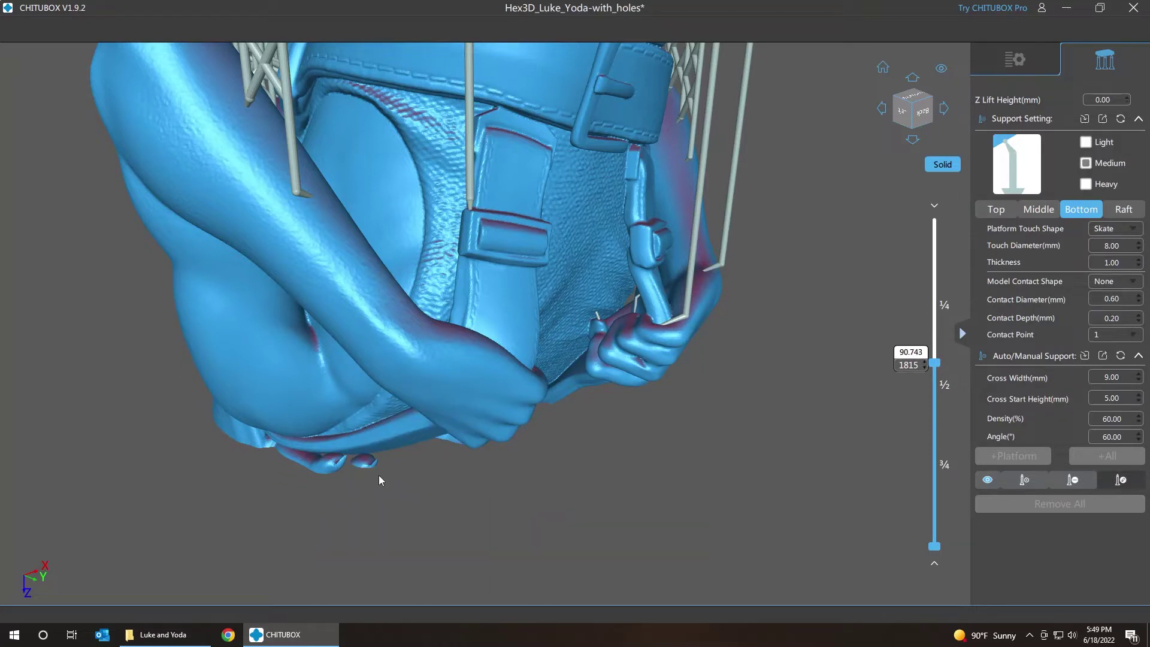
# Step up through the slices from layer 1815 to 1909 to examine how the islands grow and join the rest of the model
pyautogui.press('Up')
pyautogui.press('Up')
pyautogui.press('Up')
pyautogui.press('Up')
pyautogui.press('Up')
pyautogui.press('Up')
pyautogui.press('Up')
pyautogui.press('Up')
pyautogui.press('Up')
pyautogui.press('Up')
pyautogui.press('Up')
pyautogui.press('Up')
pyautogui.press('Up')
pyautogui.press('Up')
pyautogui.press('Up')
pyautogui.press('Up')
pyautogui.press('Up')
pyautogui.press('Up')
pyautogui.press('Up')
pyautogui.press('Up')
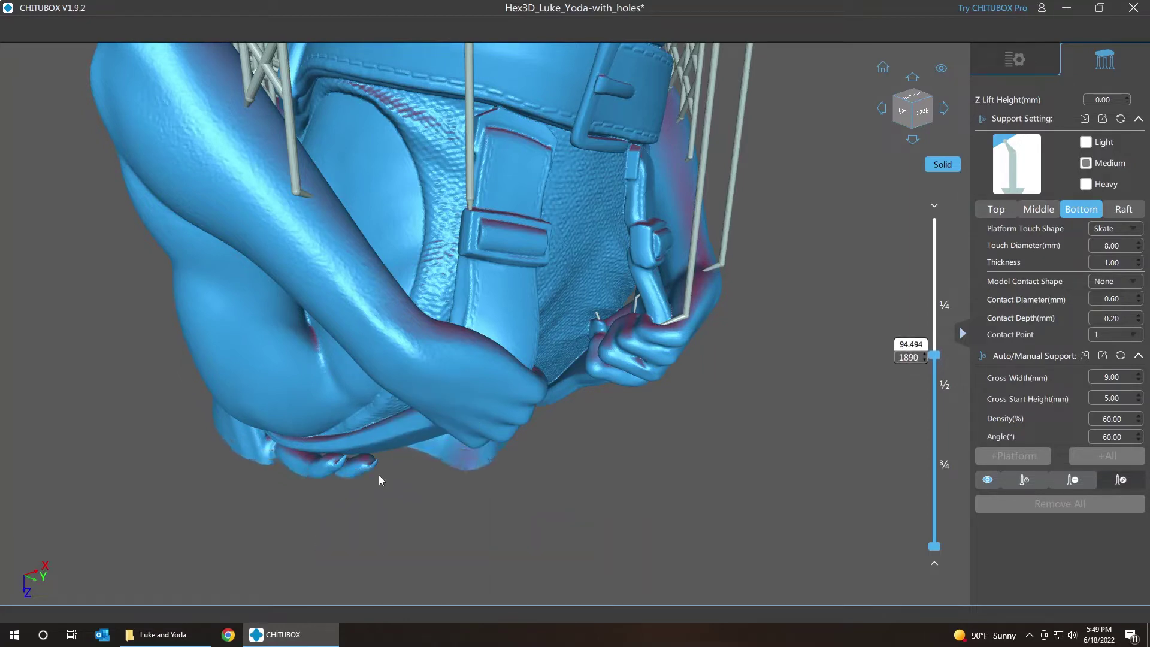
pyautogui.press('Up')
pyautogui.press('Up')
pyautogui.press('Up')
pyautogui.press('Up')
pyautogui.press('Up')
pyautogui.press('Up')
pyautogui.press('Up')
pyautogui.press('Up')
pyautogui.press('Up')
pyautogui.press('Up')
pyautogui.press('Up')
pyautogui.press('Up')
pyautogui.press('Up')
pyautogui.press('Up')
pyautogui.press('Up')
pyautogui.press('Up')
pyautogui.press('Up')
pyautogui.press('Up')
pyautogui.press('Up')
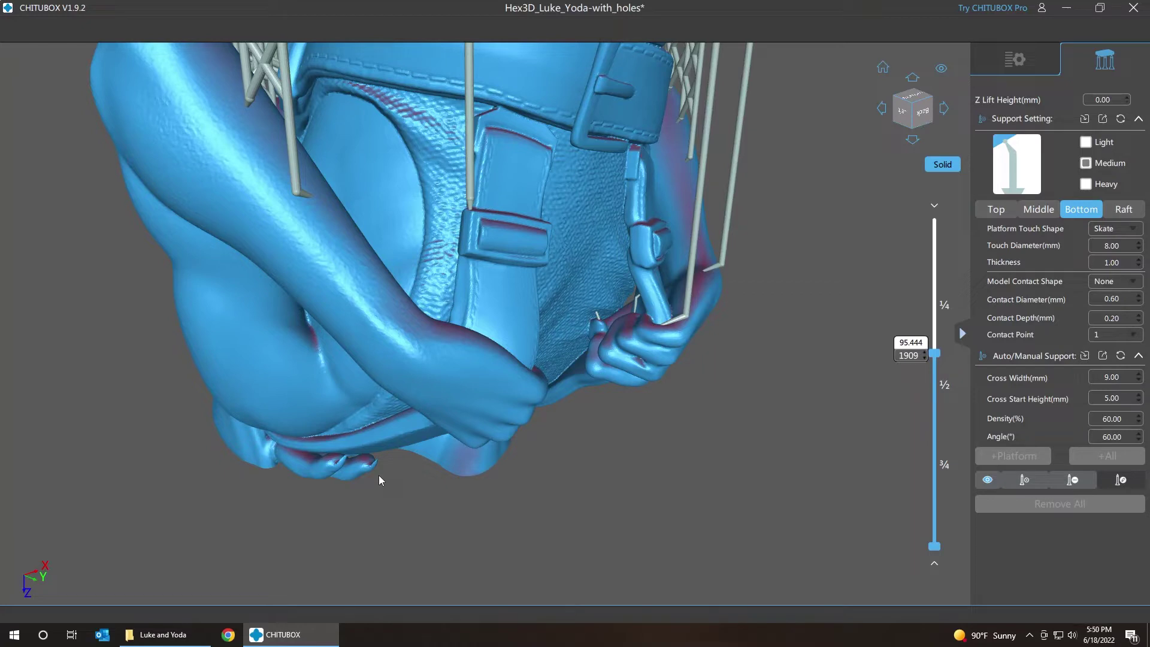
# Step down through the slices to layer 1739 to find where the small islands below the shoulder start
pyautogui.press('Down')
pyautogui.press('Down')
pyautogui.press('Down')
pyautogui.press('Down')
pyautogui.press('Down')
pyautogui.press('Down')
pyautogui.press('Down')
pyautogui.press('Down')
pyautogui.press('Down')
pyautogui.press('Down')
pyautogui.press('Down')
pyautogui.press('Down')
pyautogui.press('Down')
pyautogui.press('Down')
pyautogui.press('Down')
pyautogui.press('Down')
pyautogui.press('Down')
pyautogui.press('Down')
pyautogui.press('Down')
pyautogui.press('Down')
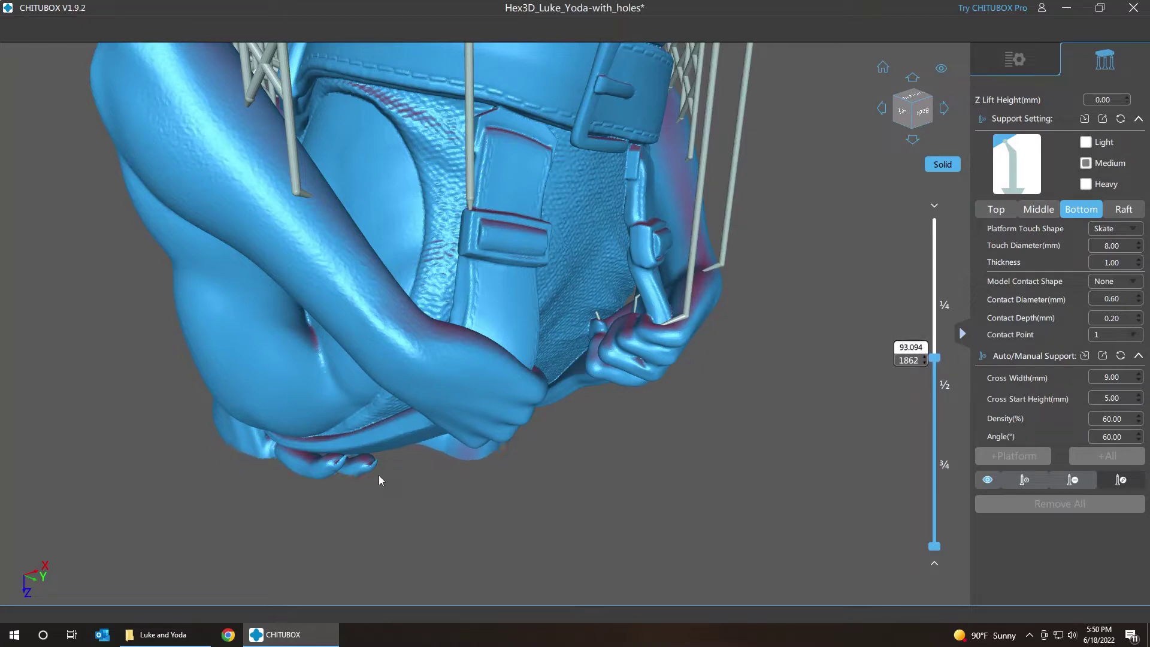
pyautogui.press('Down')
pyautogui.press('Down')
pyautogui.press('Down')
pyautogui.press('Down')
pyautogui.press('Down')
pyautogui.press('Down')
pyautogui.press('Down')
pyautogui.press('Down')
pyautogui.press('Down')
pyautogui.press('Down')
pyautogui.press('Down')
pyautogui.press('Down')
pyautogui.press('Down')
pyautogui.press('Down')
pyautogui.press('Down')
pyautogui.press('Down')
pyautogui.press('Down')
pyautogui.press('Down')
pyautogui.press('Down')
pyautogui.press('Down')
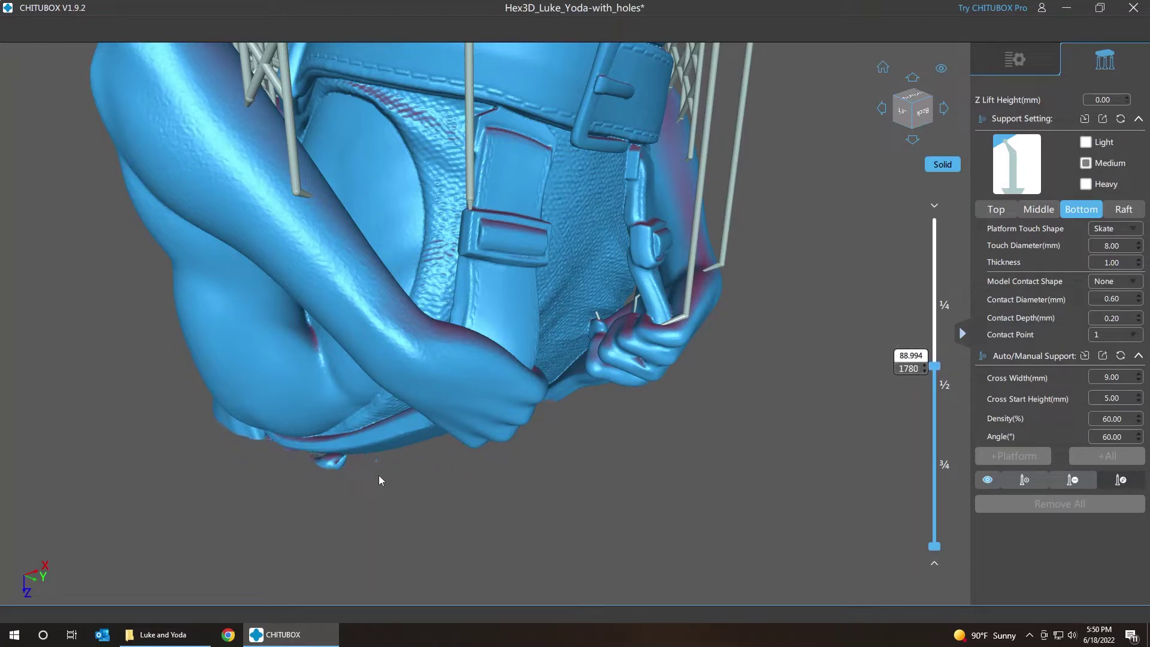
pyautogui.press('Down')
pyautogui.press('Down')
pyautogui.press('Down')
pyautogui.press('Down')
pyautogui.press('Down')
pyautogui.press('Down')
pyautogui.press('Down')
pyautogui.press('Down')
pyautogui.press('Down')
pyautogui.press('Down')
pyautogui.press('Down')
pyautogui.press('Down')
pyautogui.press('Down')
pyautogui.press('Down')
pyautogui.press('Down')
pyautogui.press('Down')
pyautogui.press('Down')
pyautogui.press('Down')
pyautogui.press('Down')
pyautogui.press('Down')
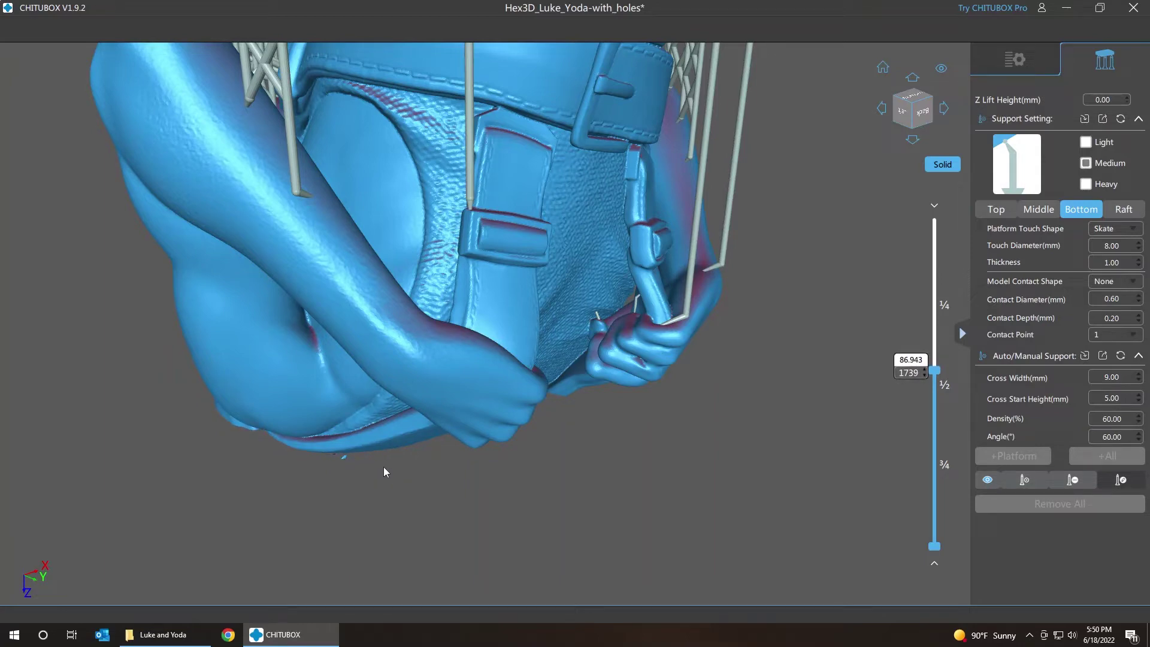
# Switch to light supports and place one on each of the two small islands below the shoulder
pyautogui.scroll(10, 341, 465)
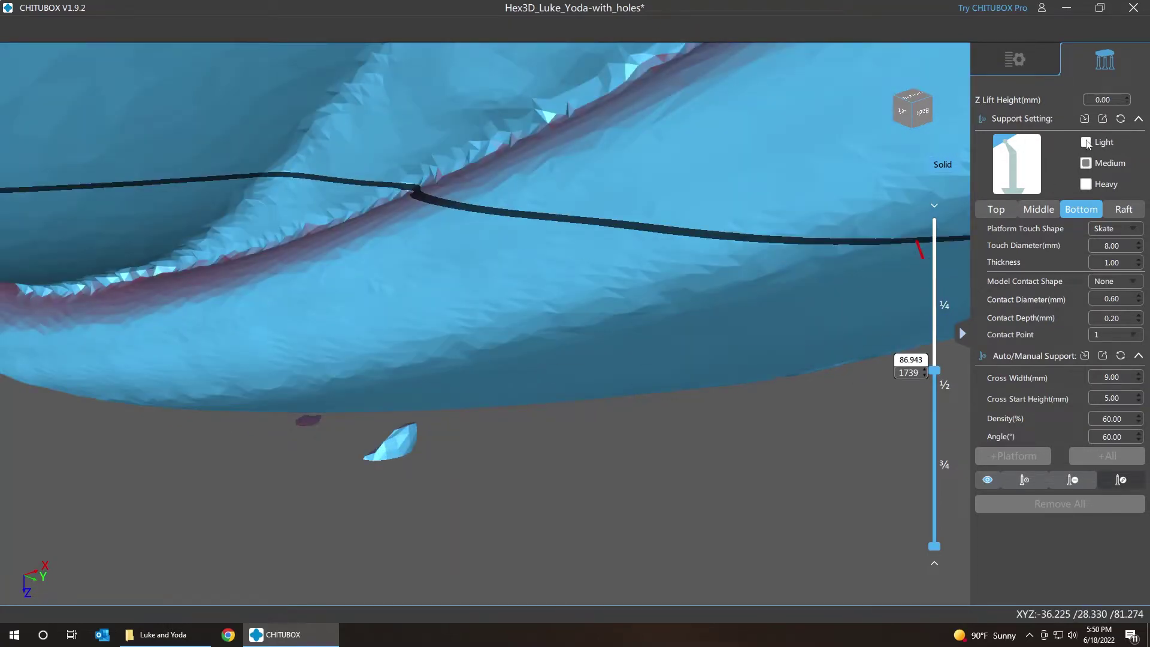
pyautogui.click(1086, 143)
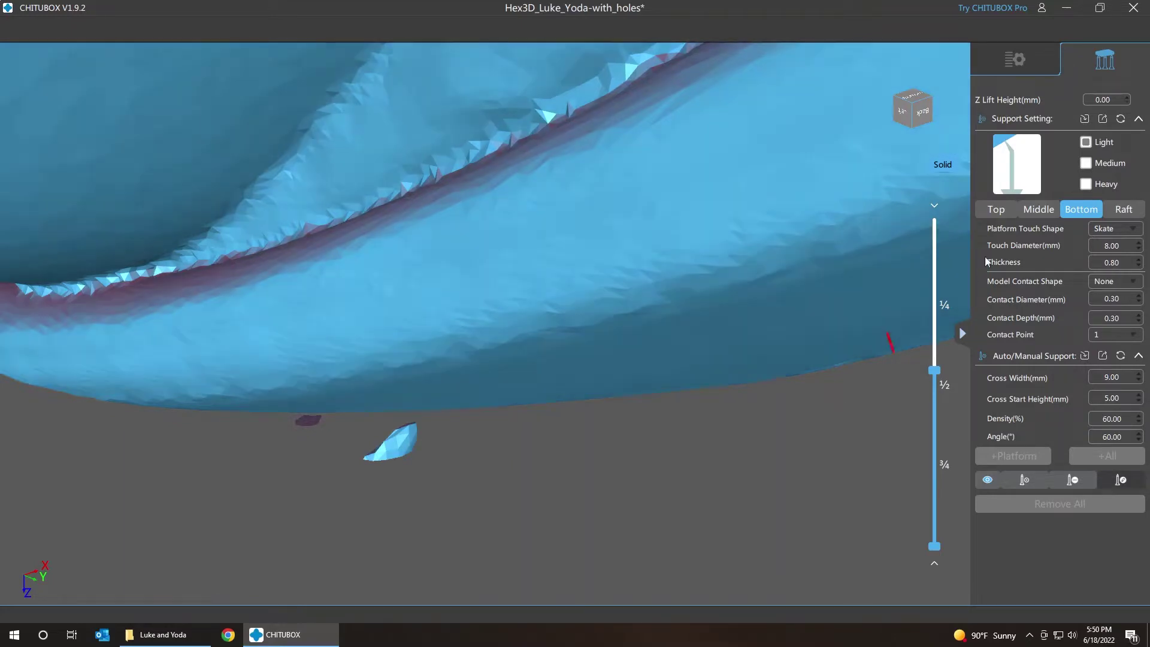
pyautogui.click(992, 210)
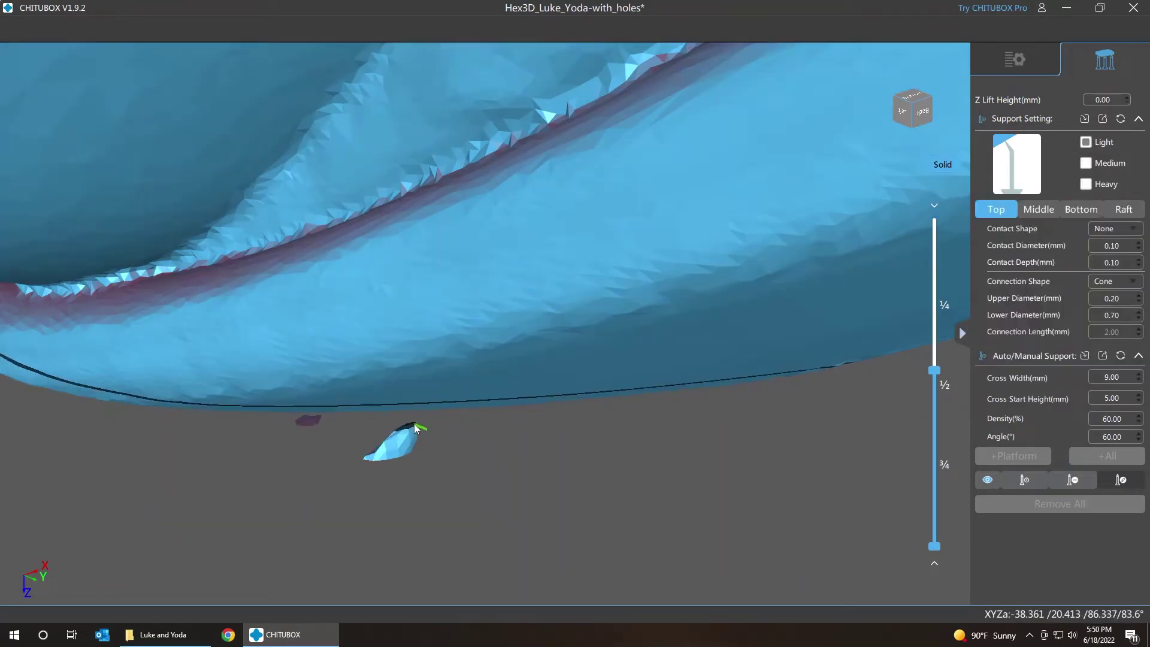
pyautogui.click(415, 423)
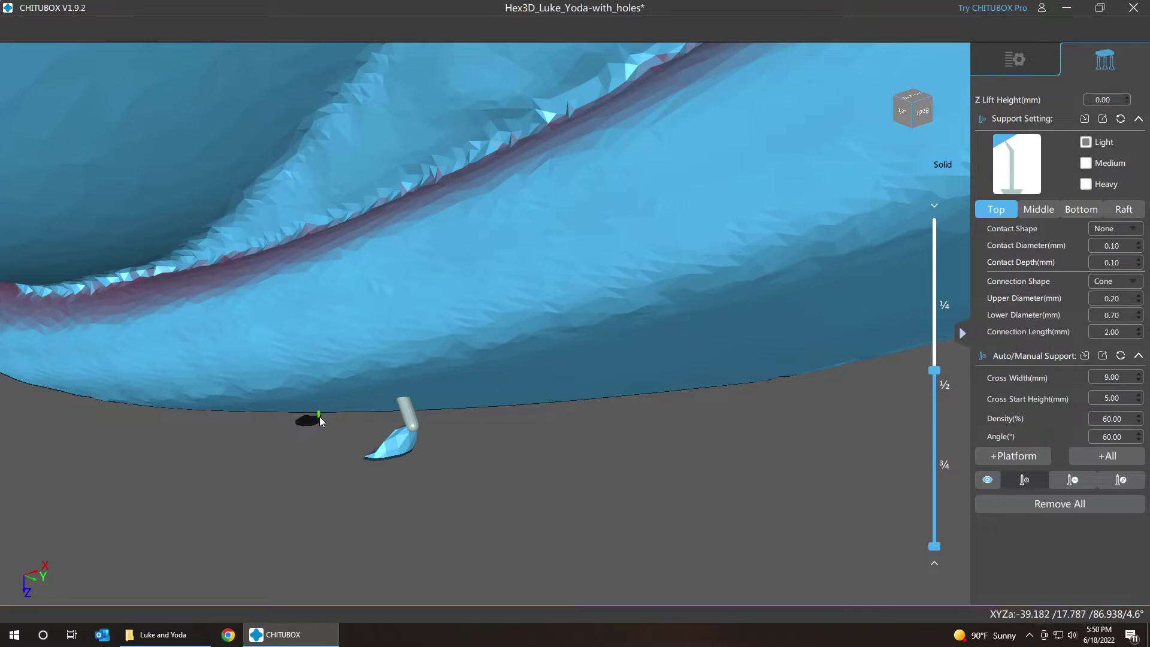
pyautogui.click(319, 418)
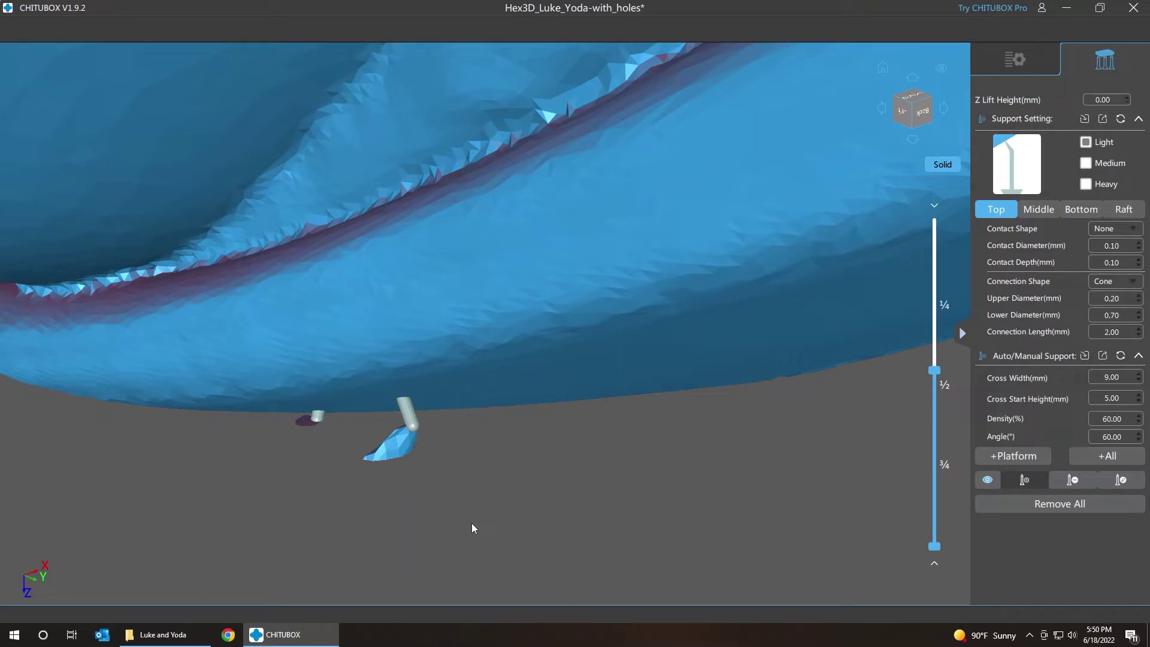
# Step back and forth through the slices, ending near layer 1730, to check where the new light supports meet the two small islands
pyautogui.press('Down')
pyautogui.press('Down')
pyautogui.press('Down')
pyautogui.press('Down')
pyautogui.press('Down')
pyautogui.press('Down')
pyautogui.press('Down')
pyautogui.press('Down')
pyautogui.press('Up')
pyautogui.press('Up')
pyautogui.press('Up')
pyautogui.press('Up')
pyautogui.press('Up')
pyautogui.press('Up')
pyautogui.press('Up')
pyautogui.press('Up')
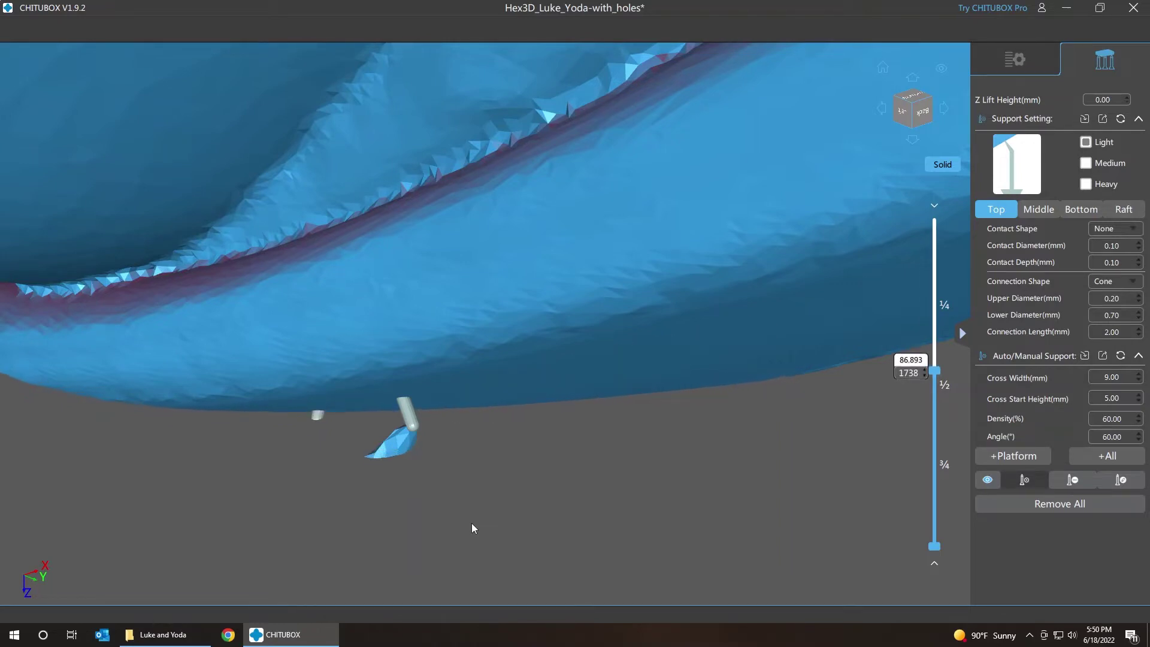
pyautogui.press('Down')
pyautogui.press('Down')
pyautogui.press('Down')
pyautogui.press('Down')
pyautogui.press('Down')
pyautogui.press('Down')
pyautogui.press('Down')
pyautogui.press('Down')
pyautogui.press('Down')
pyautogui.press('Down')
pyautogui.press('Down')
pyautogui.press('Down')
pyautogui.press('Down')
pyautogui.press('Down')
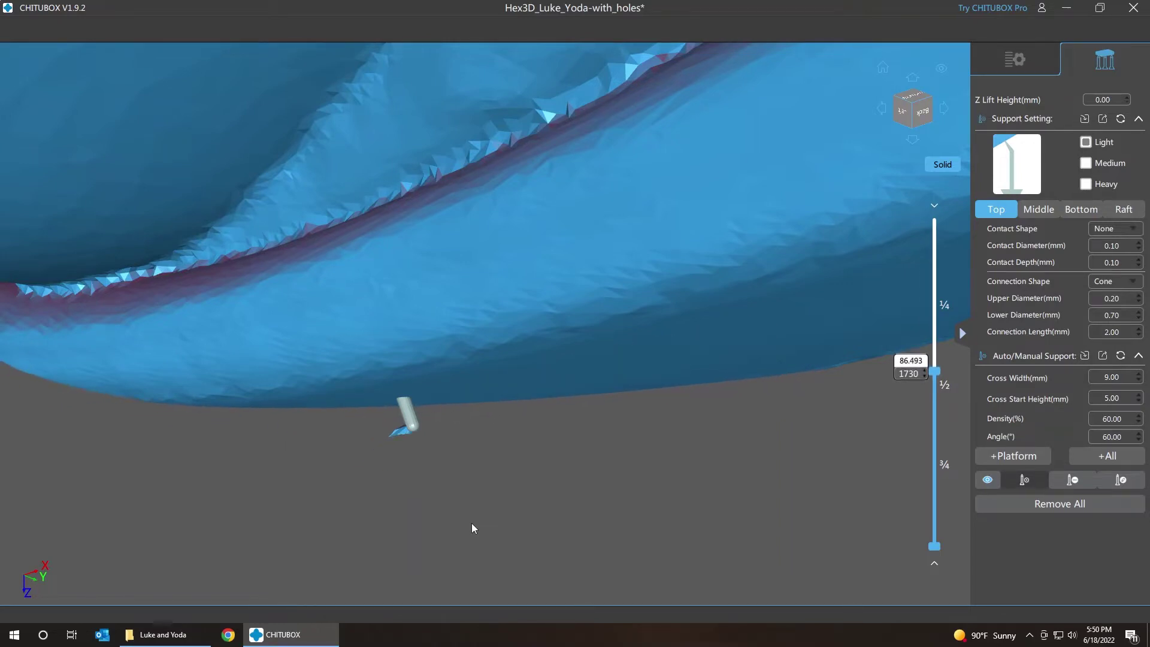
# Step up through the slices to layer 1744 to examine how both islands grow from their support tips
pyautogui.press('Up')
pyautogui.press('Up')
pyautogui.press('Up')
pyautogui.press('Up')
pyautogui.press('Up')
pyautogui.press('Up')
pyautogui.press('Up')
pyautogui.press('Up')
pyautogui.press('Up')
pyautogui.press('Up')
pyautogui.press('Up')
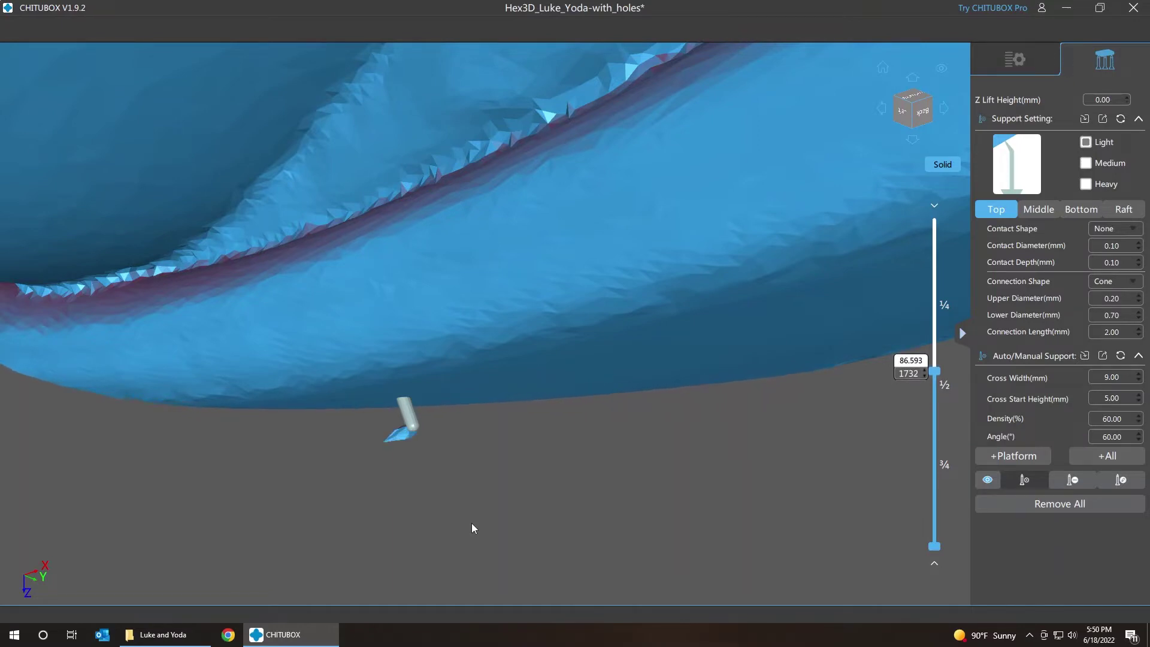
pyautogui.press('Up')
pyautogui.press('Up')
pyautogui.press('Up')
pyautogui.press('Up')
pyautogui.press('Up')
pyautogui.press('Up')
pyautogui.press('Up')
pyautogui.press('Up')
pyautogui.press('Up')
pyautogui.press('Up')
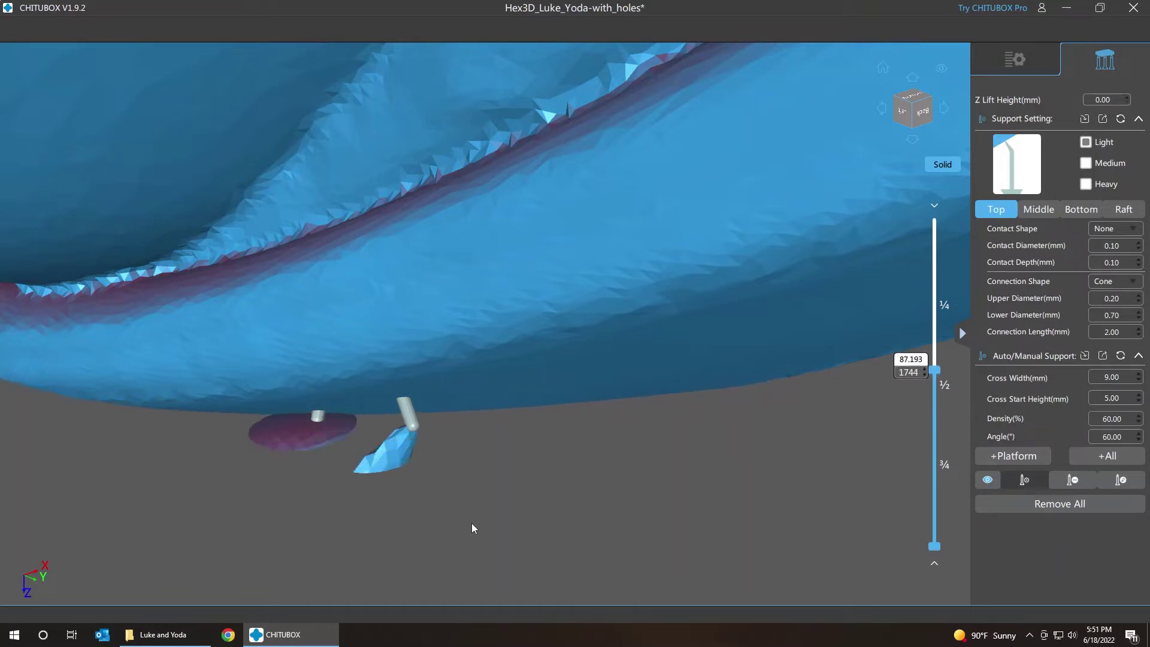
# Step down through the slices to layer 1717 to compare the height of the support tips with the first layers of the islands
pyautogui.press('Down')
pyautogui.press('Down')
pyautogui.press('Down')
pyautogui.press('Down')
pyautogui.press('Down')
pyautogui.press('Down')
pyautogui.press('Down')
pyautogui.press('Down')
pyautogui.press('Down')
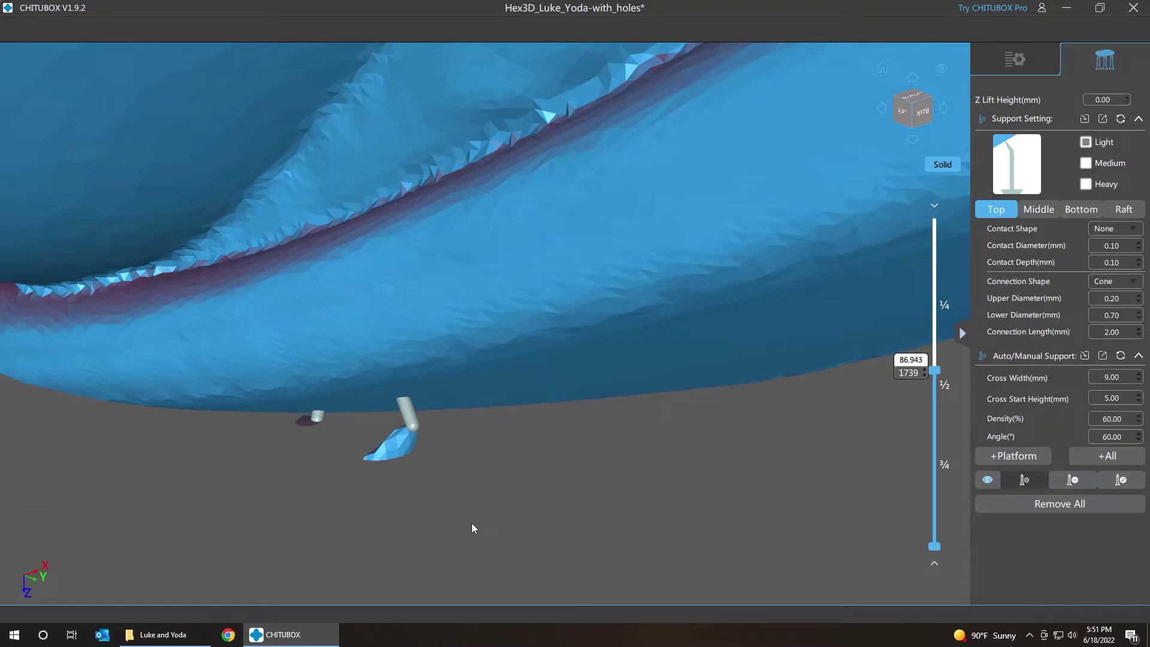
pyautogui.press('Down')
pyautogui.press('Down')
pyautogui.press('Down')
pyautogui.press('Down')
pyautogui.press('Down')
pyautogui.press('Down')
pyautogui.press('Down')
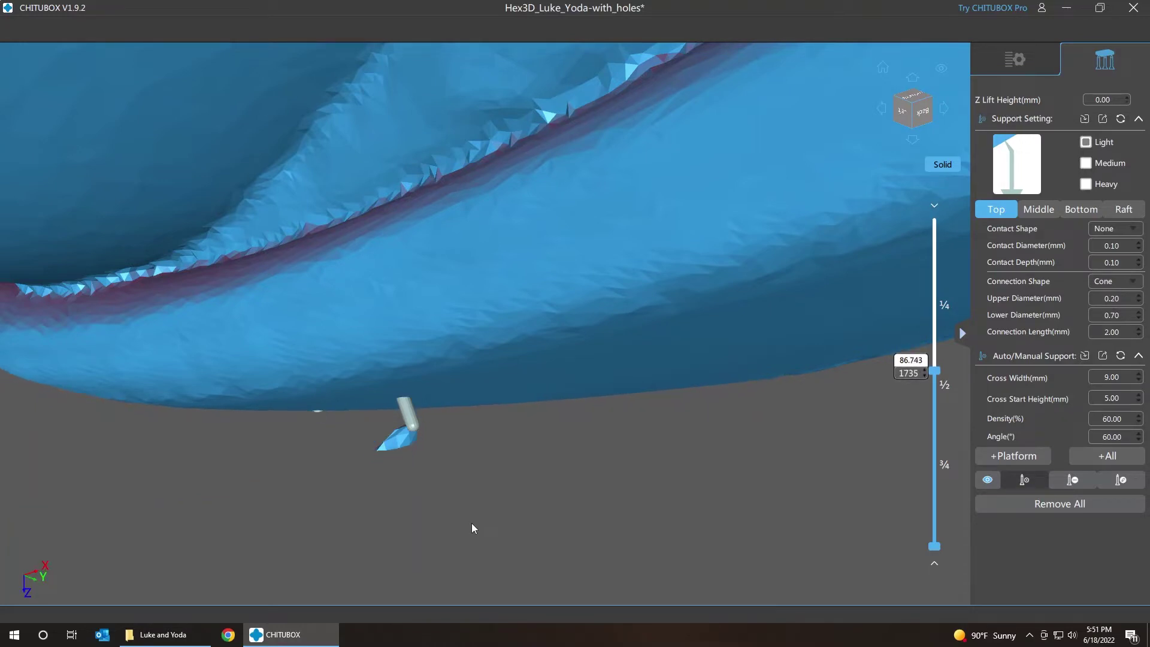
pyautogui.press('Down')
pyautogui.press('Down')
pyautogui.press('Down')
pyautogui.press('Down')
pyautogui.press('Down')
pyautogui.press('Down')
pyautogui.press('Down')
pyautogui.press('Down')
pyautogui.press('Down')
pyautogui.press('Down')
pyautogui.press('Down')
pyautogui.press('Down')
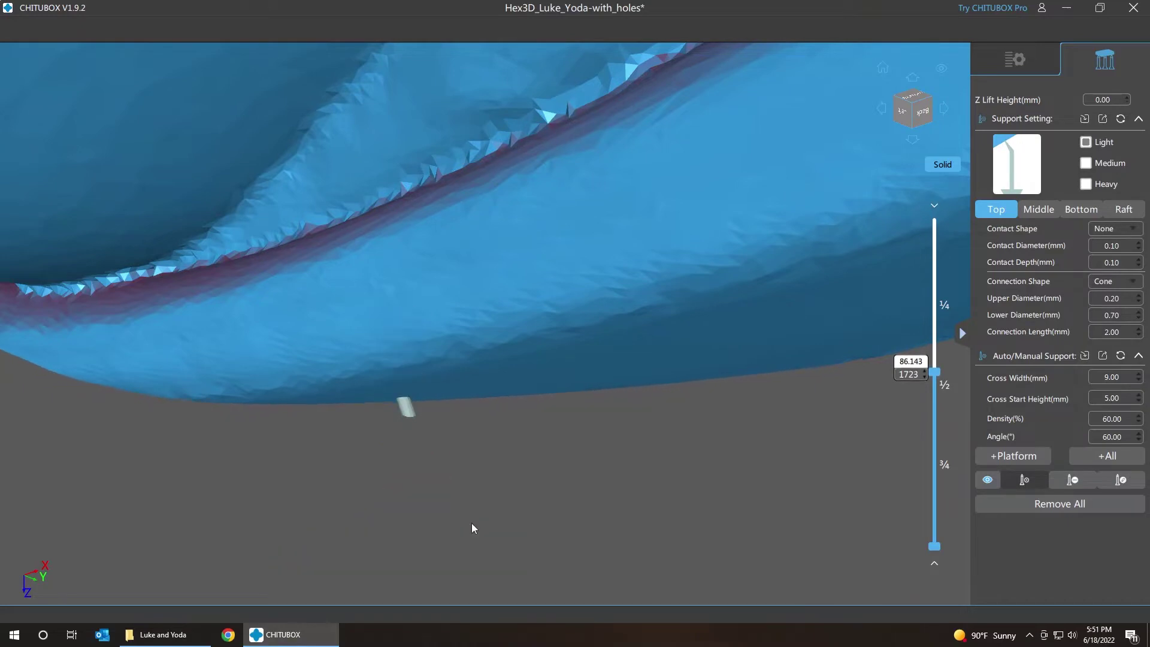
pyautogui.press('Down')
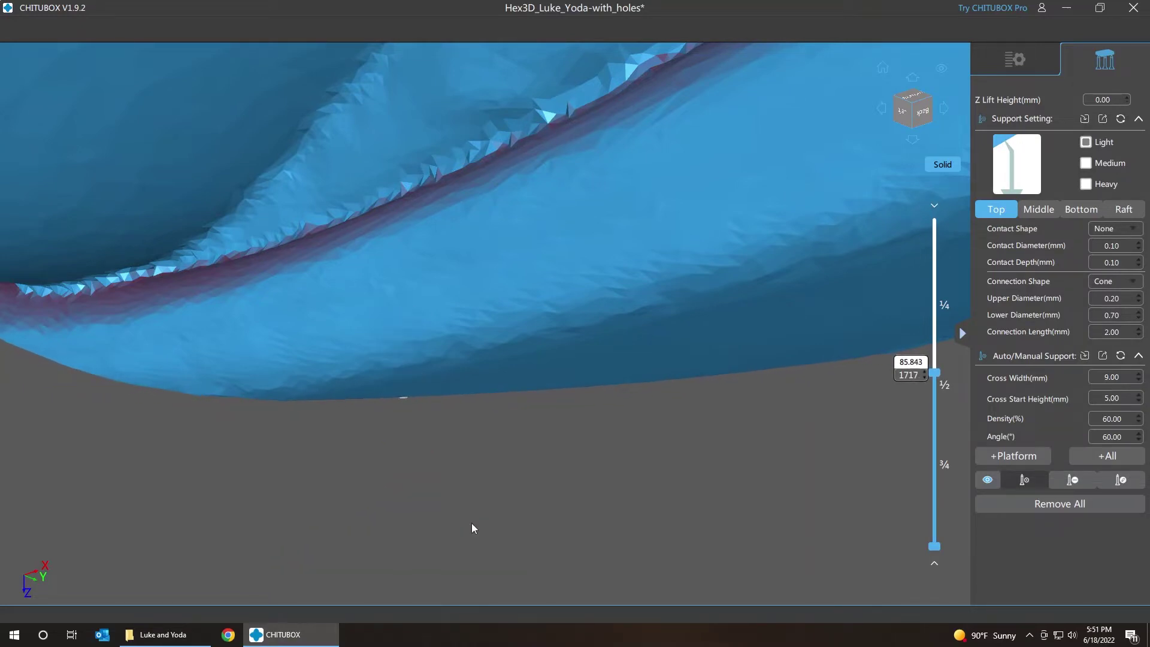
# Step up from layer 1717 to 1738 to check that the supports form before the island layers they hold
pyautogui.press('Up')
pyautogui.press('Up')
pyautogui.press('Up')
pyautogui.press('Up')
pyautogui.press('Up')
pyautogui.press('Up')
pyautogui.press('Up')
pyautogui.press('Up')
pyautogui.press('Up')
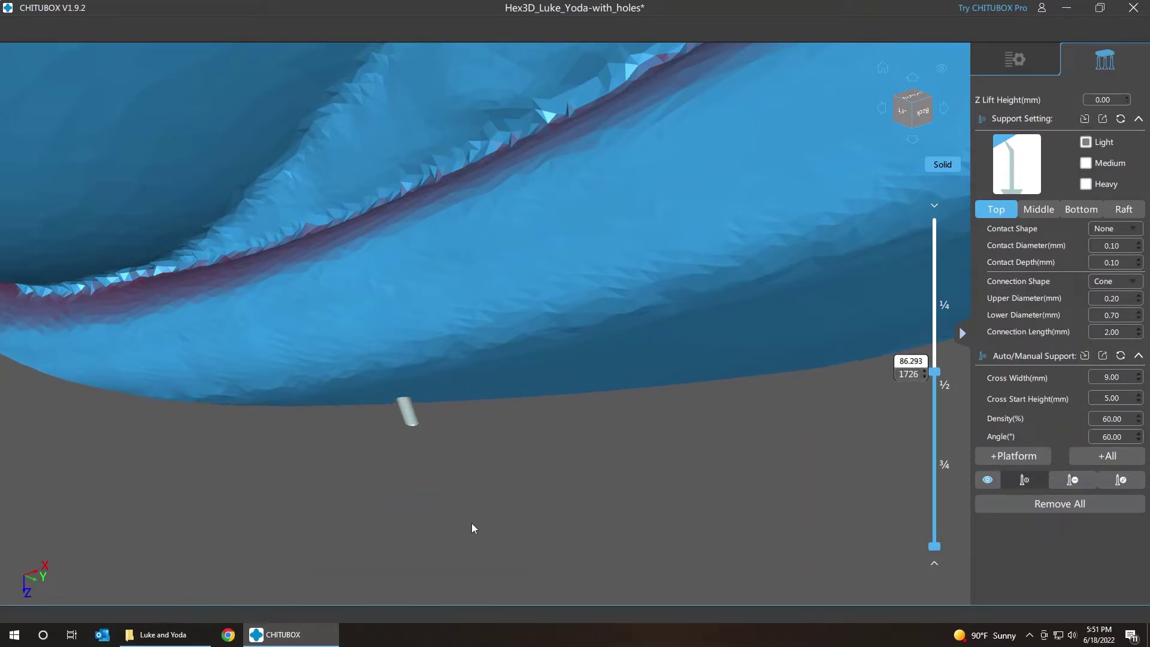
pyautogui.press('Up')
pyautogui.press('Up')
pyautogui.press('Up')
pyautogui.press('Up')
pyautogui.press('Up')
pyautogui.press('Up')
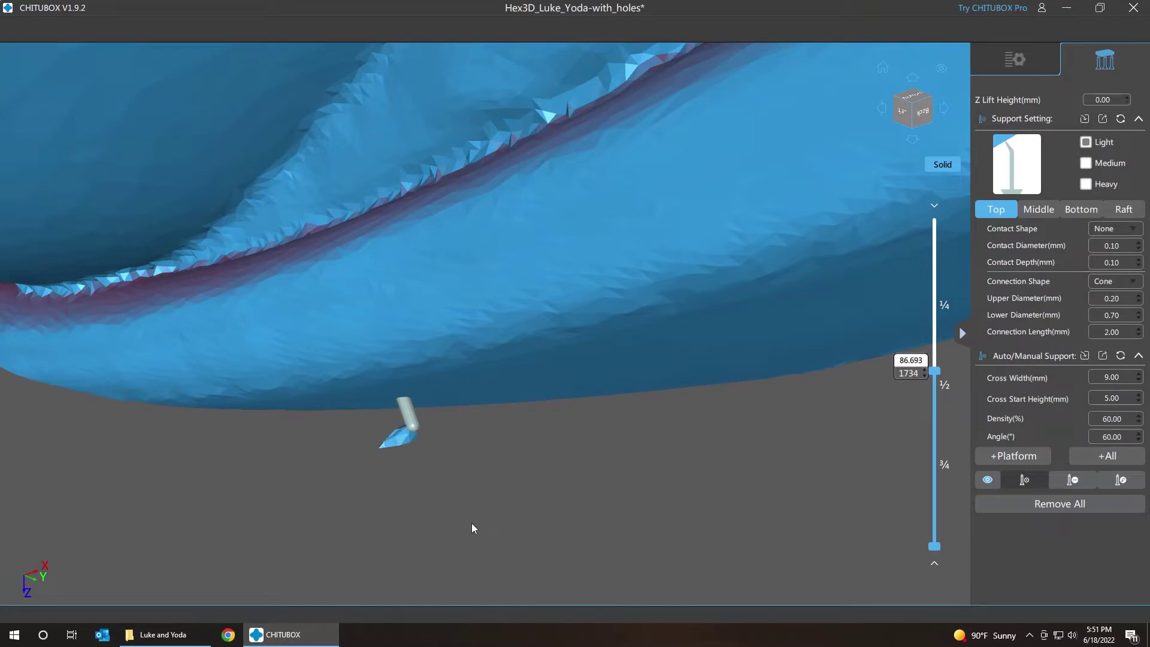
pyautogui.press('Up')
pyautogui.press('Up')
pyautogui.press('Up')
pyautogui.press('Up')
pyautogui.press('Up')
pyautogui.press('Up')
pyautogui.press('Up')
pyautogui.press('Up')
pyautogui.press('Up')
pyautogui.press('Up')
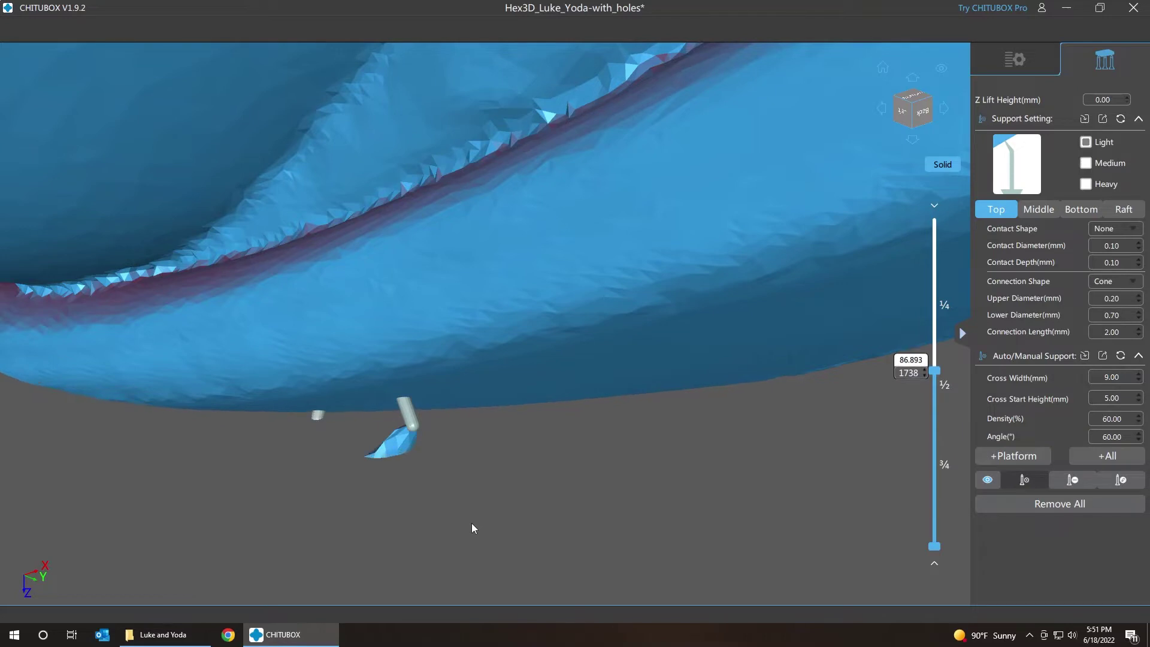
# Step up from layer 1738 to 1772 to examine how the two supported islands grow together
pyautogui.press('Up')
pyautogui.press('Up')
pyautogui.press('Up')
pyautogui.press('Up')
pyautogui.press('Up')
pyautogui.press('Up')
pyautogui.press('Up')
pyautogui.press('Up')
pyautogui.press('Up')
pyautogui.press('Up')
pyautogui.press('Up')
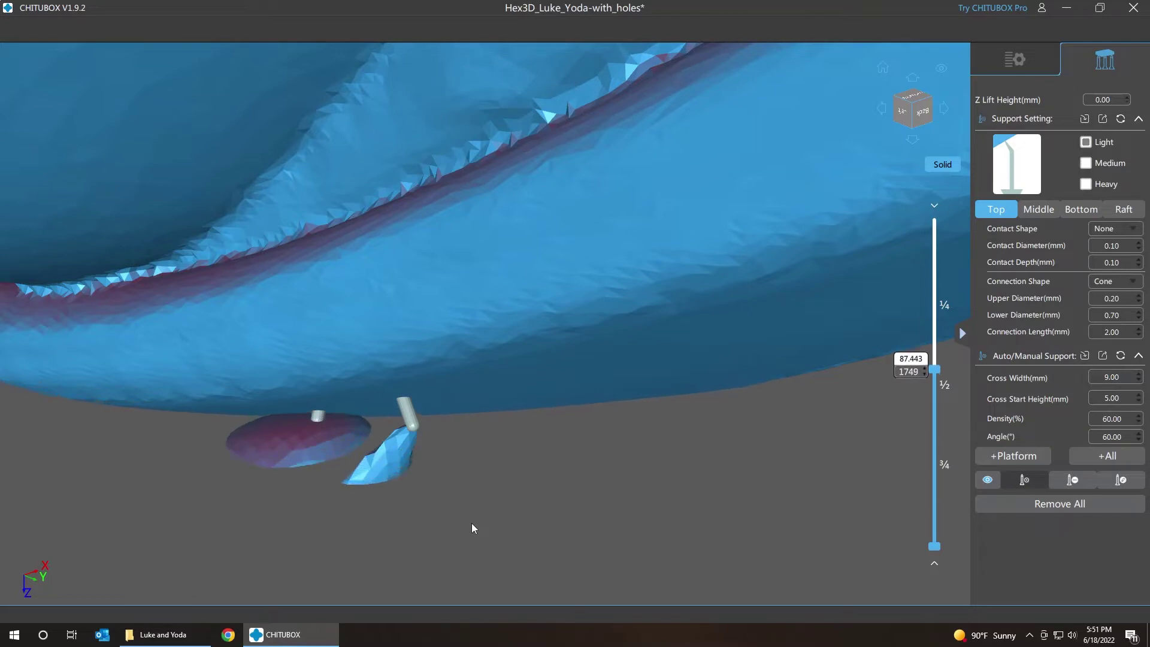
pyautogui.press('Up')
pyautogui.press('Up')
pyautogui.press('Up')
pyautogui.press('Up')
pyautogui.press('Up')
pyautogui.press('Up')
pyautogui.press('Up')
pyautogui.press('Up')
pyautogui.press('Up')
pyautogui.press('Up')
pyautogui.press('Up')
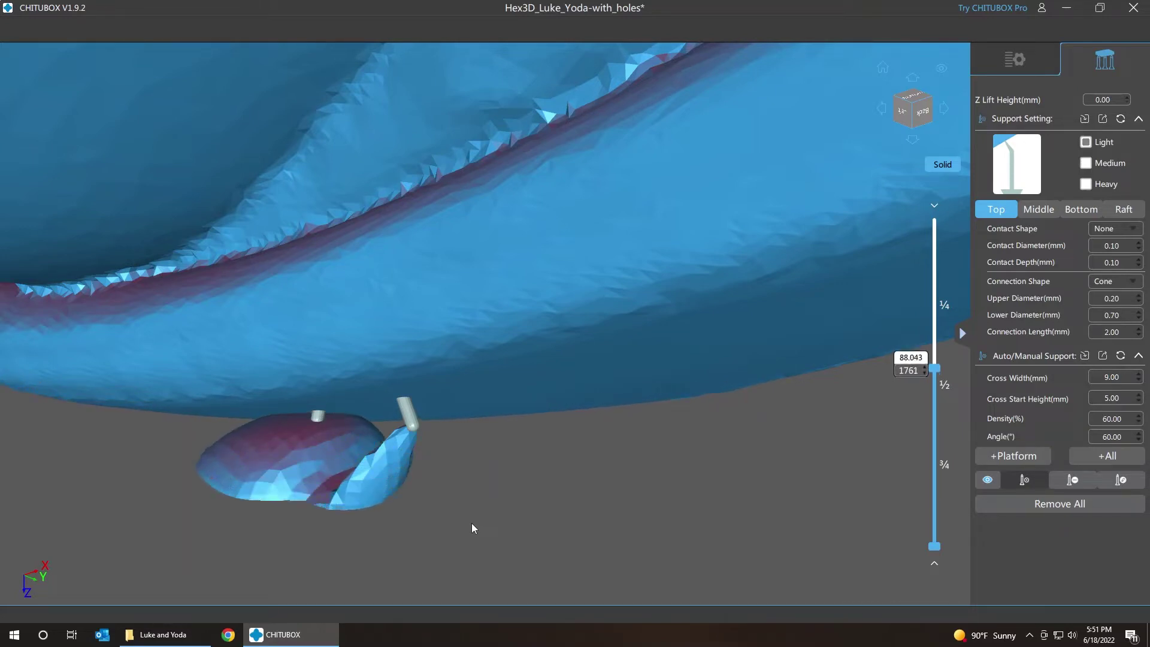
pyautogui.press('Up')
pyautogui.press('Up')
pyautogui.press('Up')
pyautogui.press('Up')
pyautogui.press('Up')
pyautogui.press('Up')
pyautogui.press('Up')
pyautogui.press('Up')
pyautogui.press('Up')
pyautogui.press('Up')
pyautogui.press('Up')
pyautogui.press('Up')
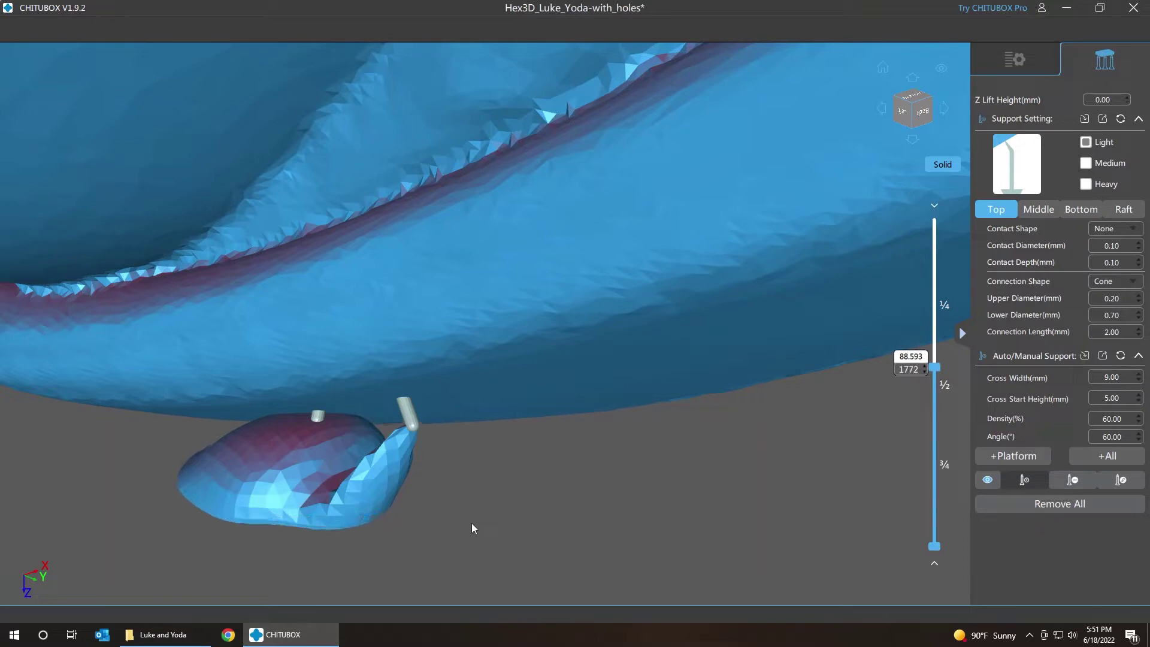
# Step up from layer 1772 to 1796 to look for further unsupported islands beside the supported ones
pyautogui.press('Up')
pyautogui.press('Up')
pyautogui.press('Up')
pyautogui.press('Up')
pyautogui.press('Up')
pyautogui.press('Up')
pyautogui.press('Up')
pyautogui.press('Up')
pyautogui.press('Up')
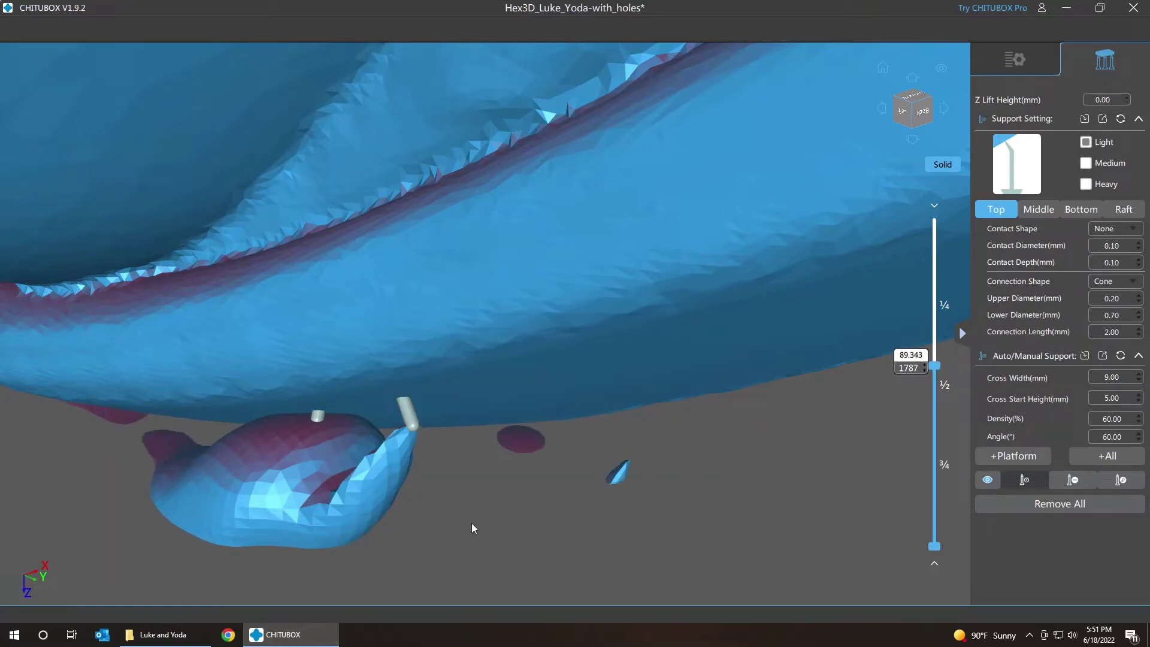
pyautogui.press('Up')
pyautogui.press('Up')
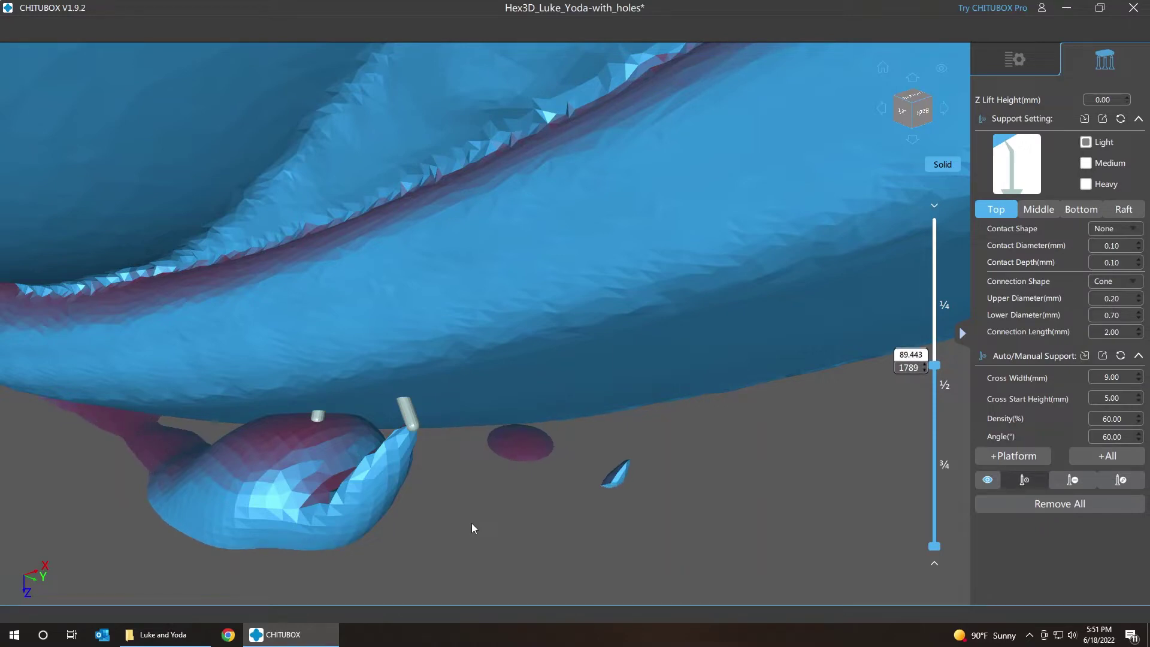
pyautogui.press('Up')
pyautogui.press('Up')
pyautogui.press('Up')
pyautogui.press('Up')
pyautogui.press('Up')
pyautogui.press('Up')
pyautogui.press('Up')
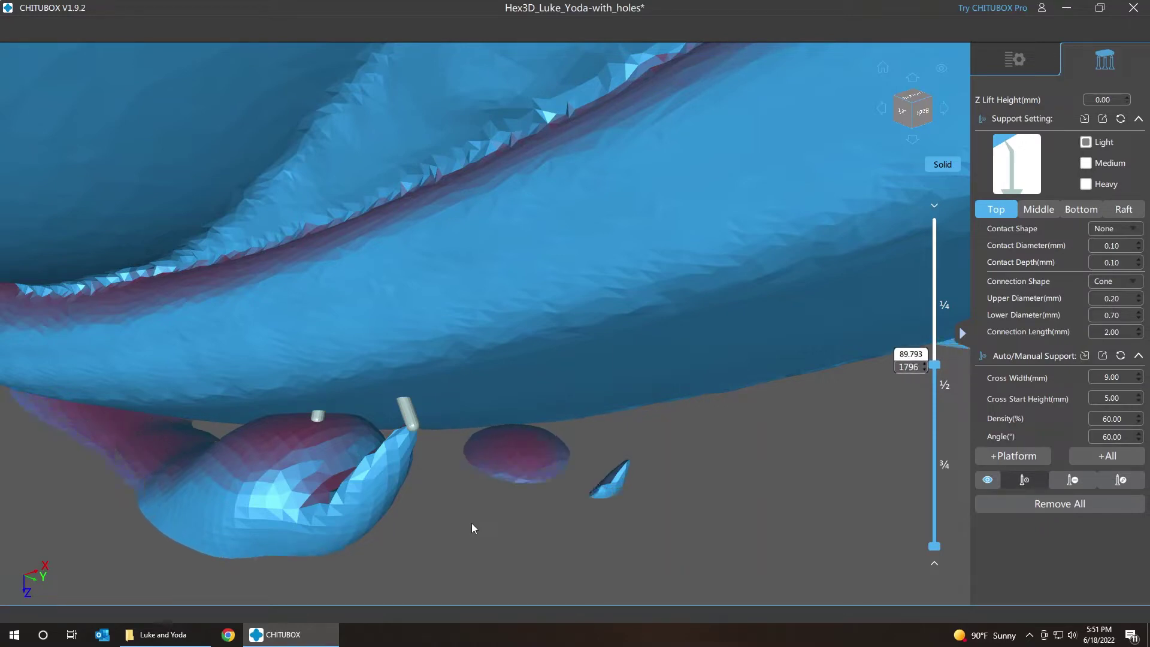
# Step down through the slices to layer 1787 and add light supports to the three unsupported islands along the underside
pyautogui.press('Down')
pyautogui.press('Down')
pyautogui.press('Down')
pyautogui.press('Down')
pyautogui.press('Down')
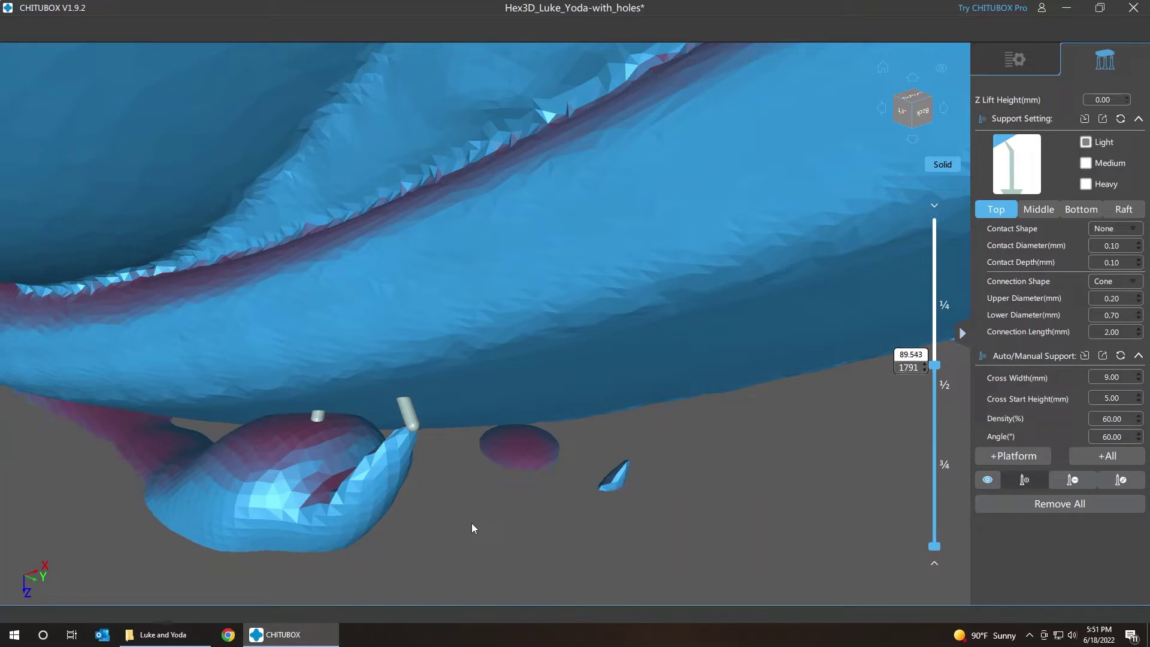
pyautogui.press('Down')
pyautogui.press('Down')
pyautogui.press('Down')
pyautogui.press('Down')
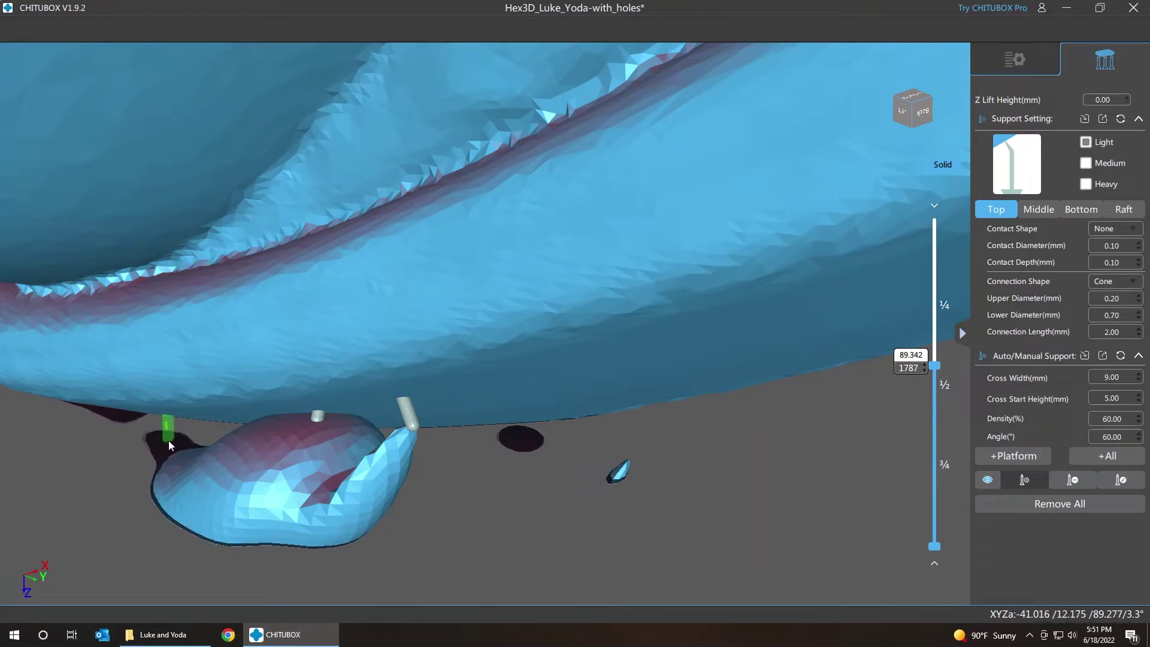
pyautogui.click(167, 440)
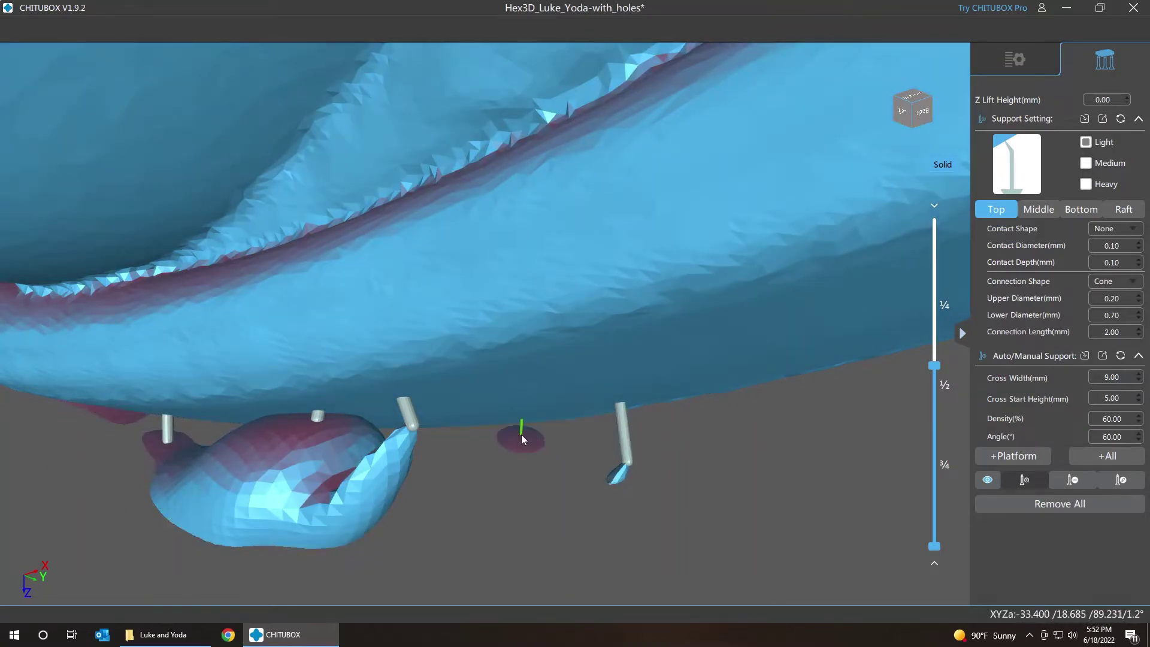
pyautogui.click(521, 440)
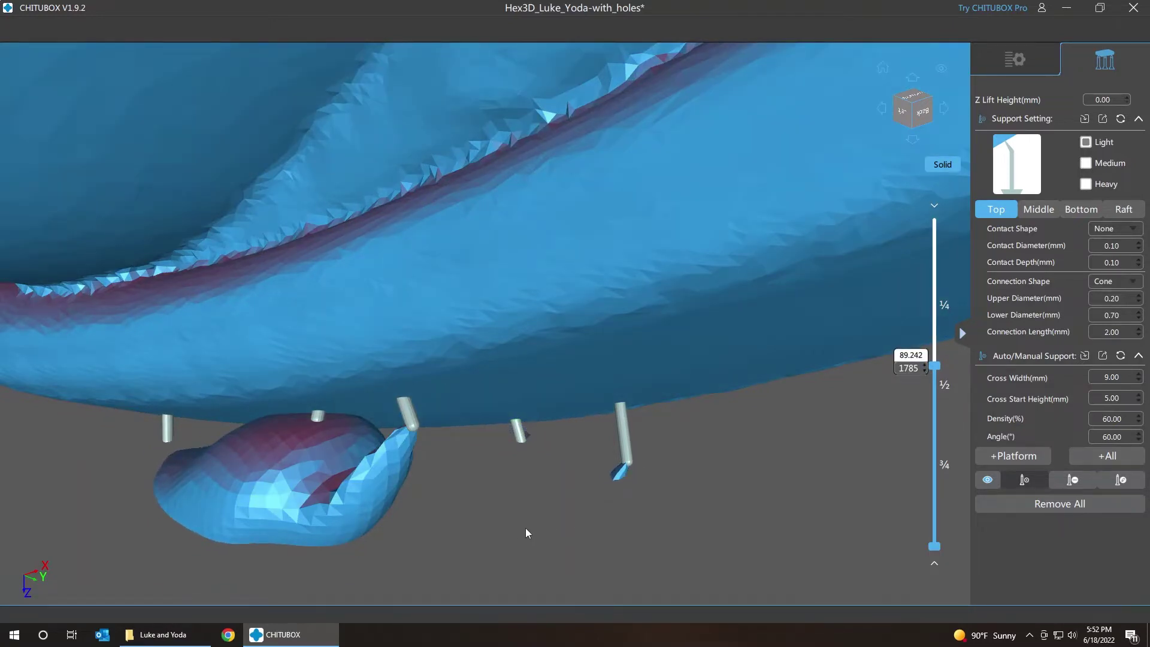
# Examine the newly supported islands around layer 1785 from above, including the oval section and the small islands beside it
pyautogui.moveTo(526, 528)
pyautogui.mouseDown(button='right')
pyautogui.moveTo(501, 525)
pyautogui.moveTo(522, 526)
pyautogui.mouseUp(button='right')
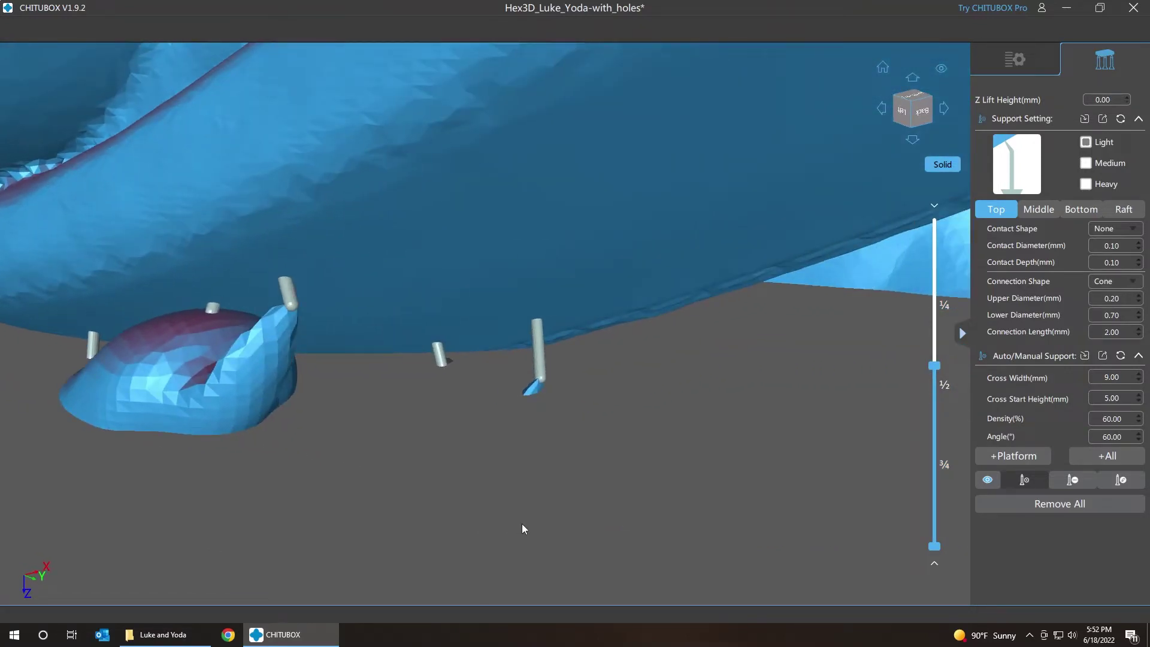
pyautogui.moveTo(541, 493); pyautogui.dragTo(453, 369, button='right')
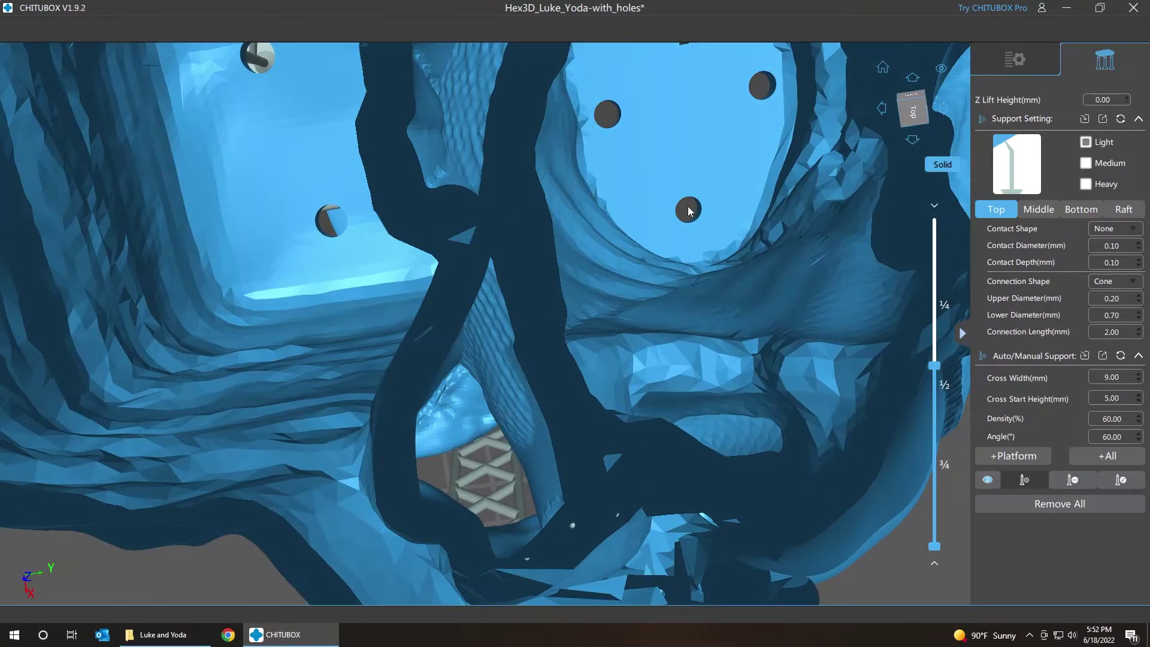
pyautogui.moveTo(689, 207); pyautogui.dragTo(621, 89, button='middle')
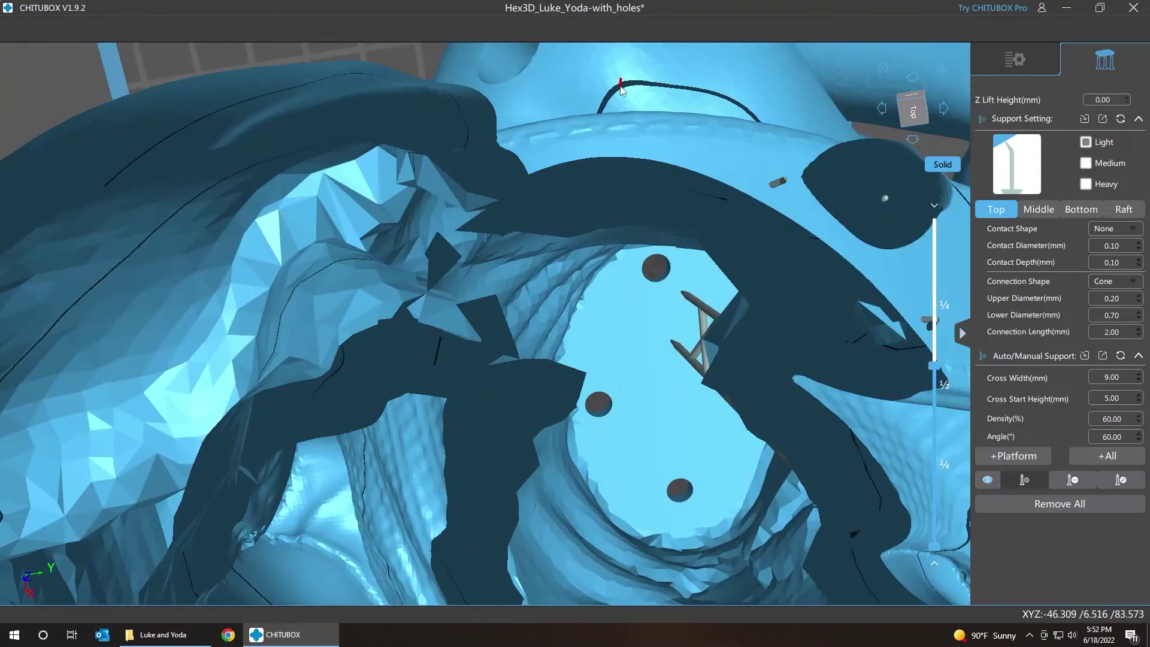
pyautogui.press('Up')
pyautogui.press('Up')
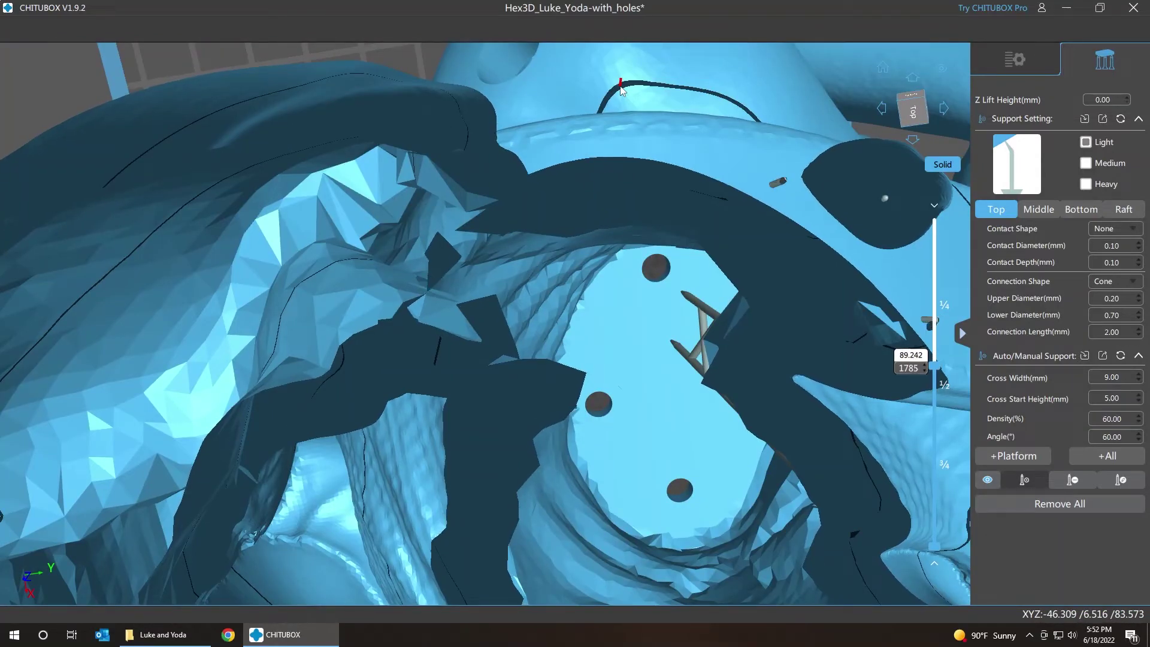
pyautogui.press('Down')
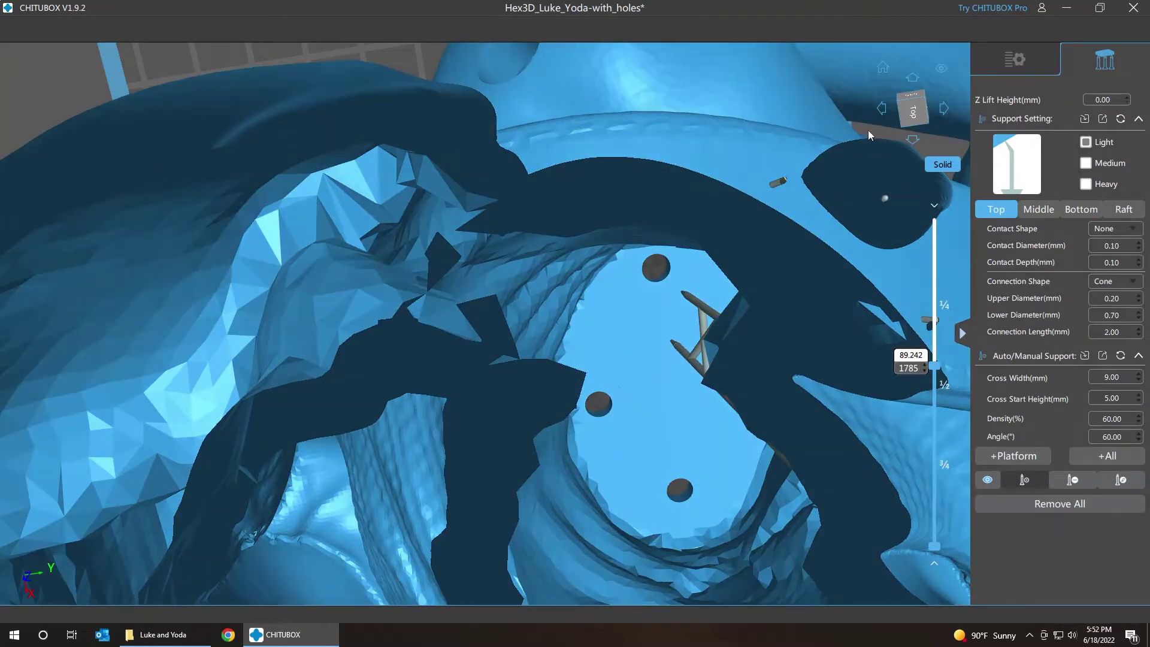
pyautogui.moveTo(872, 131); pyautogui.dragTo(765, 143, button='middle')
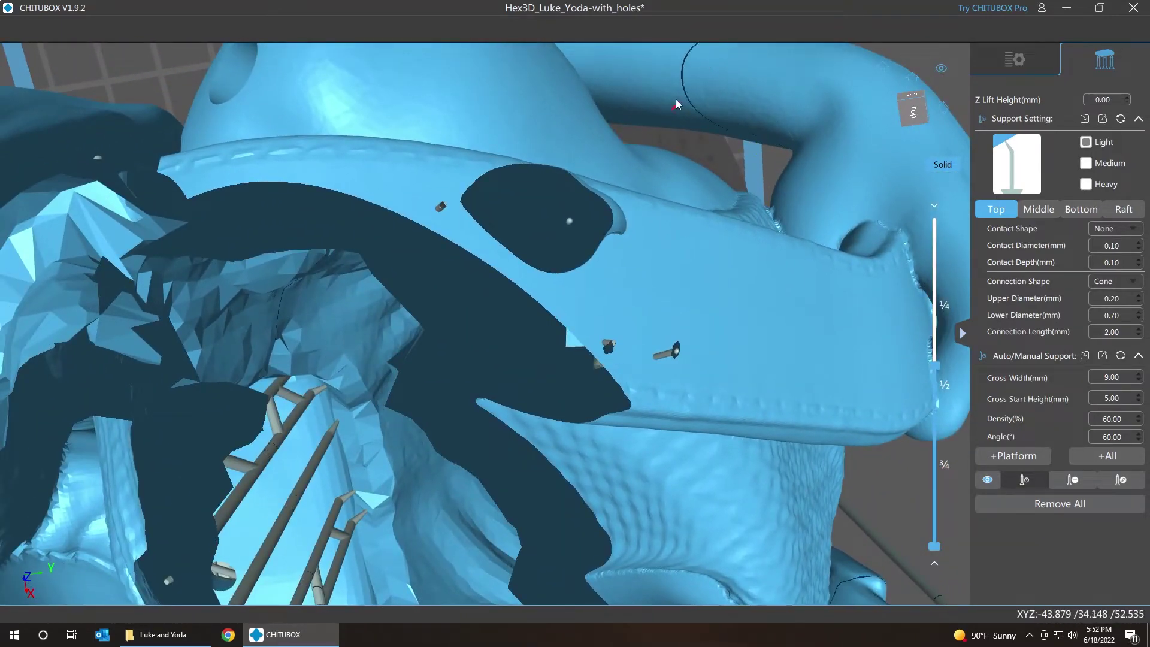
pyautogui.click(722, 126)
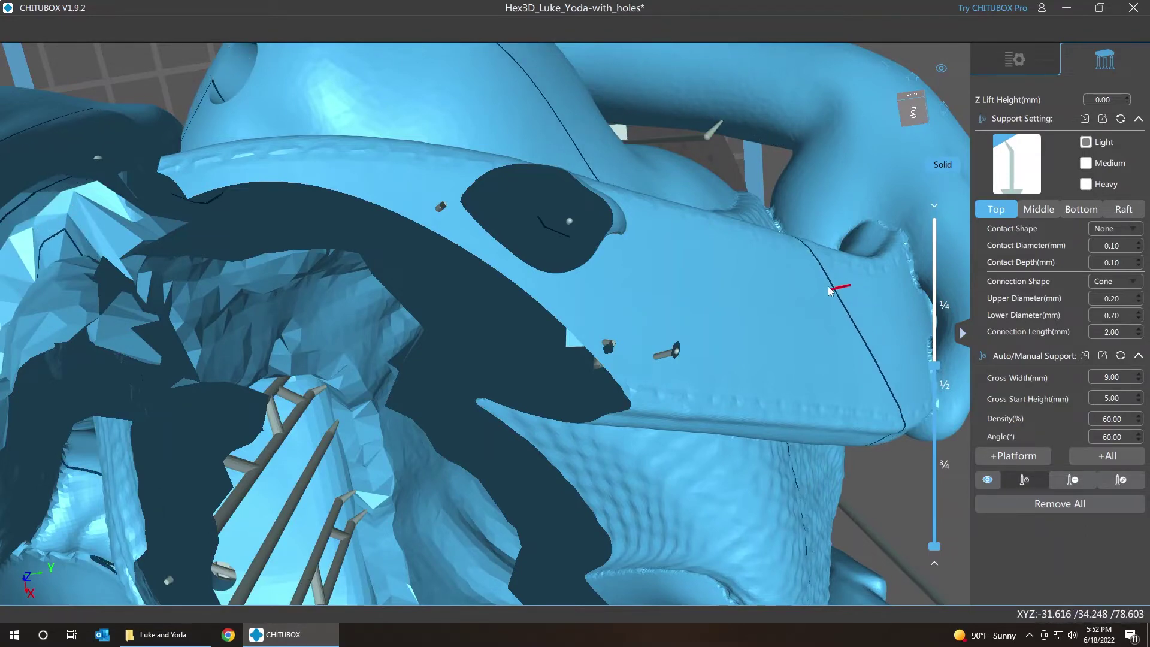
pyautogui.hotkey('ctrl', 'z')
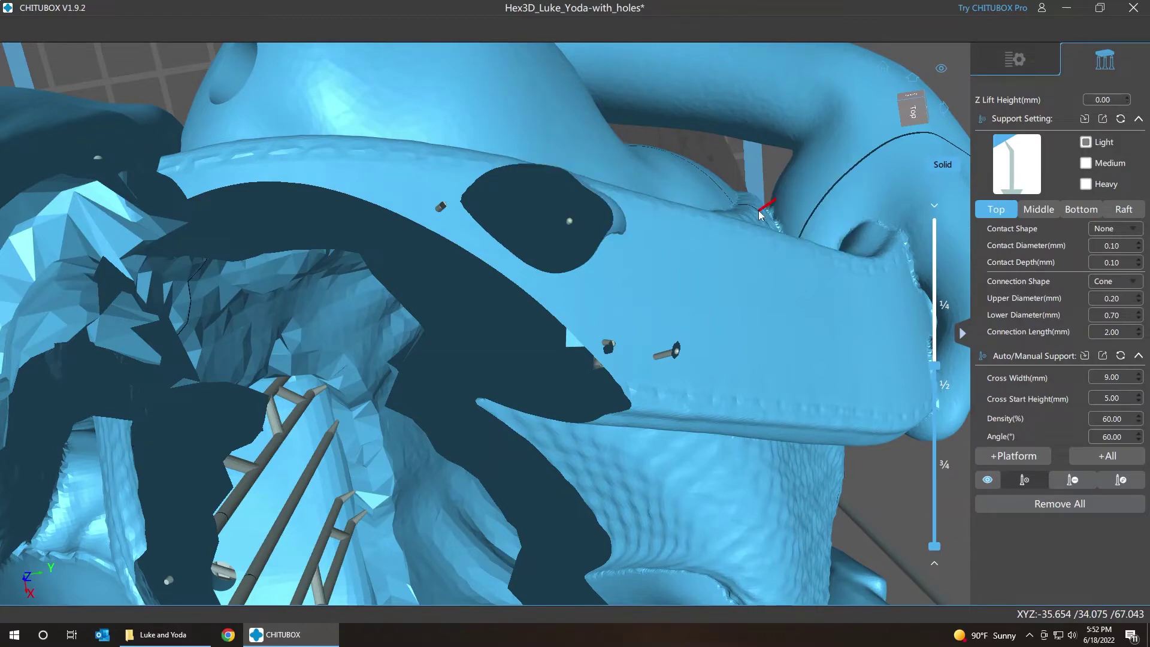
pyautogui.hotkey('ctrl', 'z')
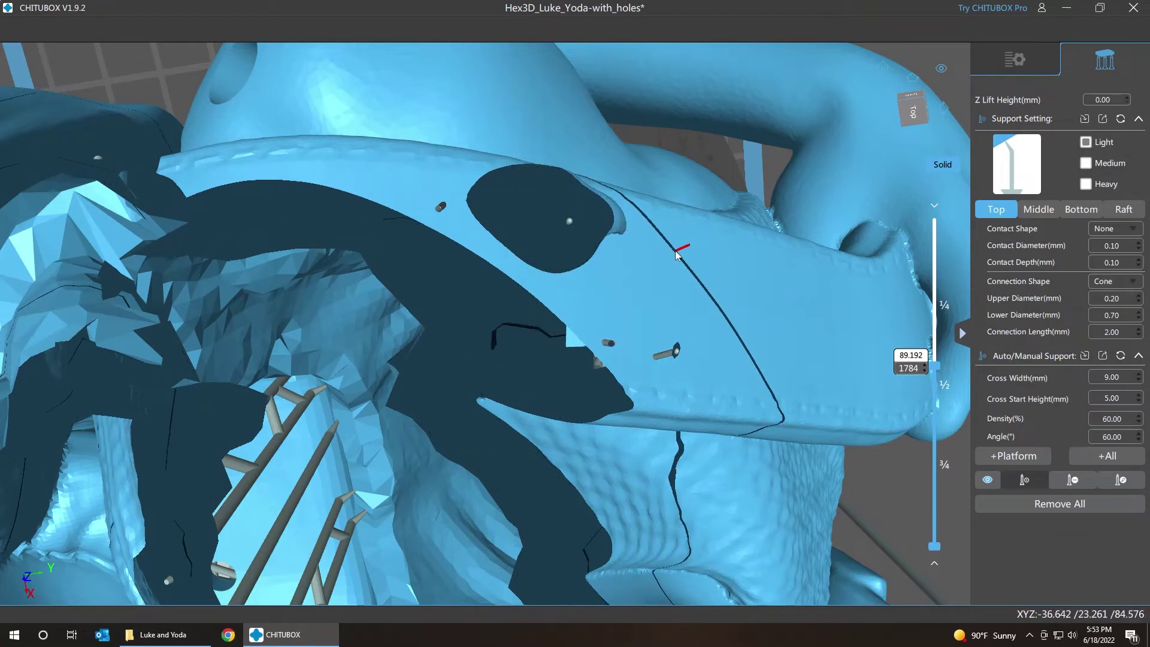
# Raise the lower slice limit to layer 1784 to isolate the thin island slice and inspect it from an angle
pyautogui.press('Up')
pyautogui.press('Up')
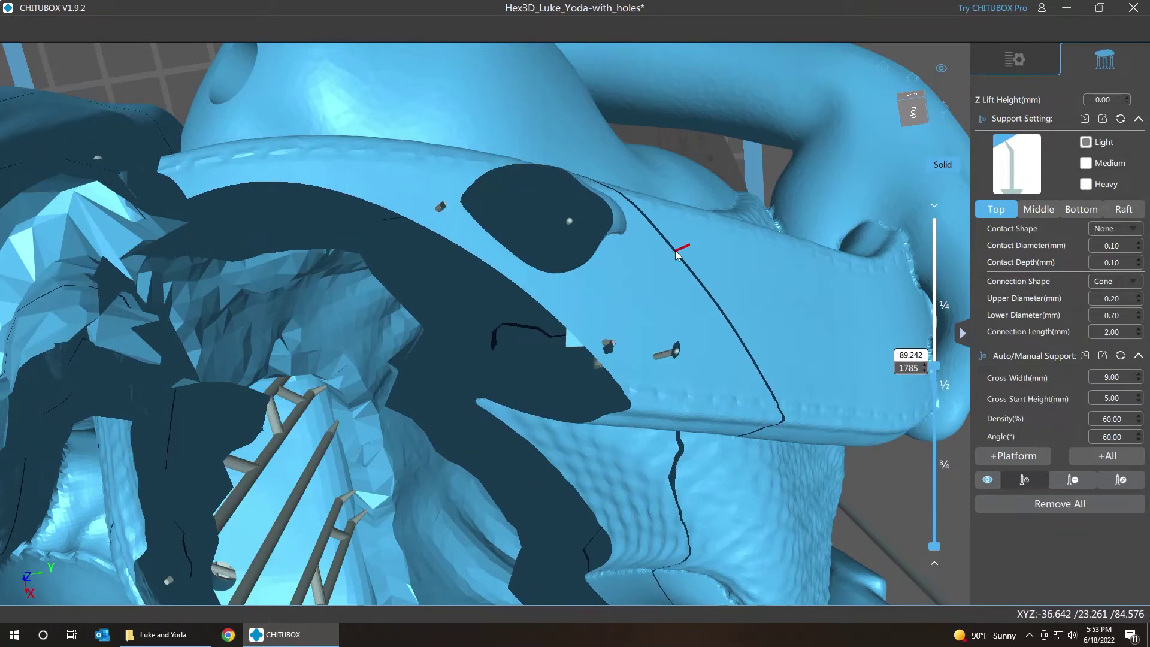
pyautogui.press('Down')
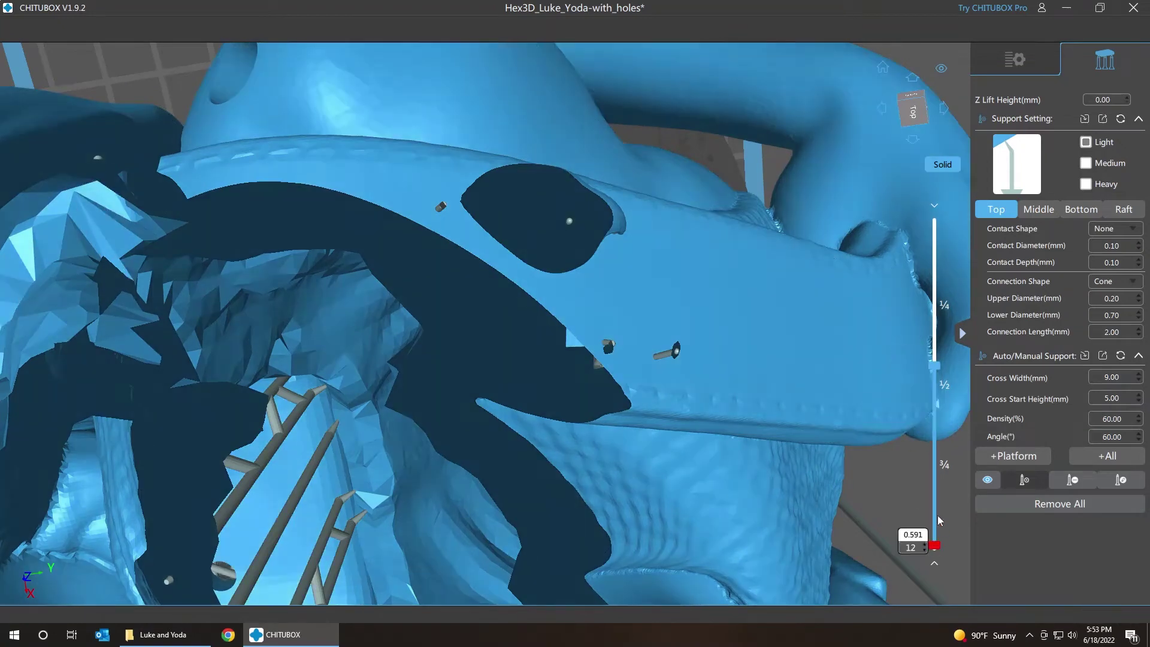
pyautogui.moveTo(934, 547); pyautogui.dragTo(932, 369)
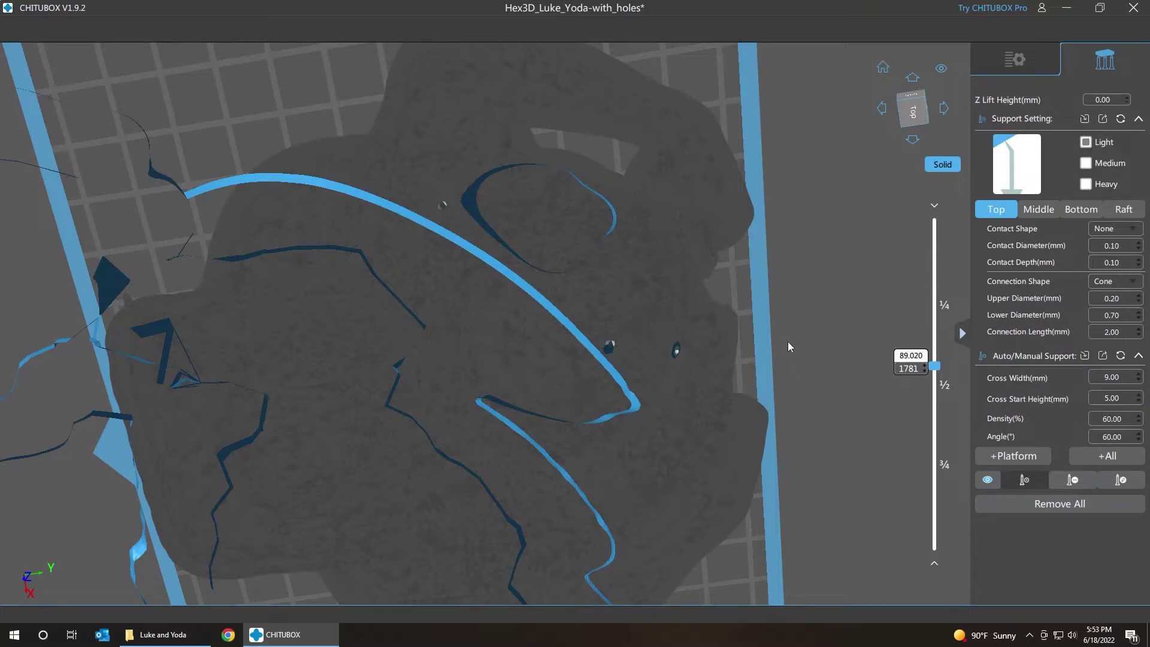
pyautogui.click(924, 365)
pyautogui.click(924, 365)
pyautogui.click(924, 365)
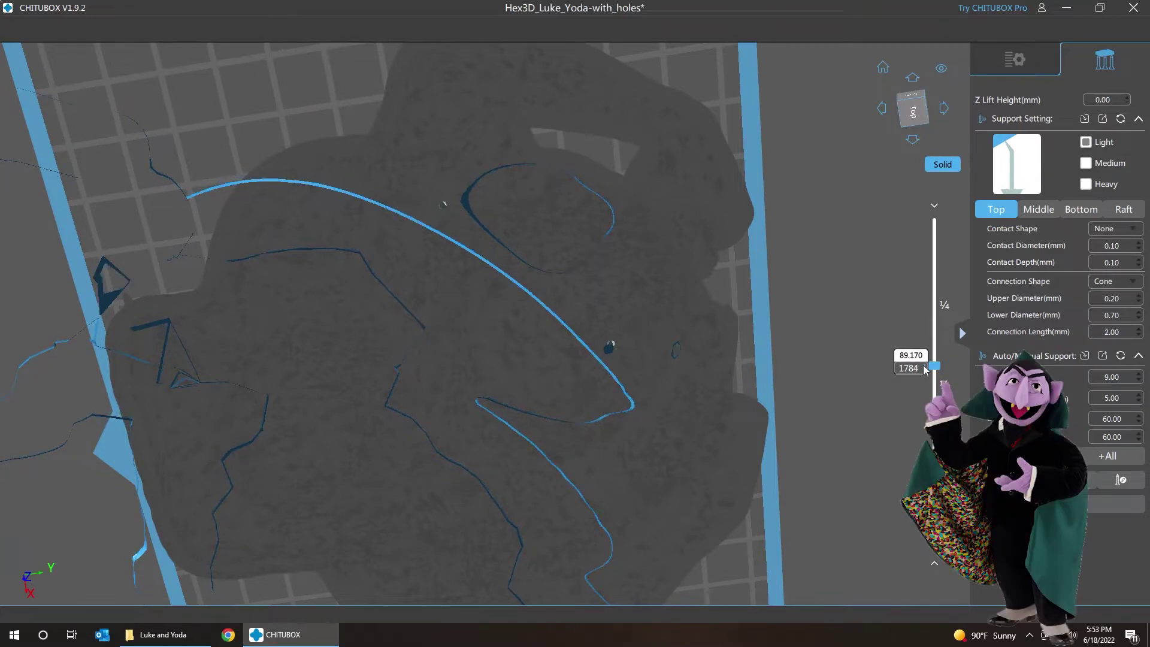
pyautogui.click(924, 365)
pyautogui.moveTo(835, 338); pyautogui.dragTo(844, 386)
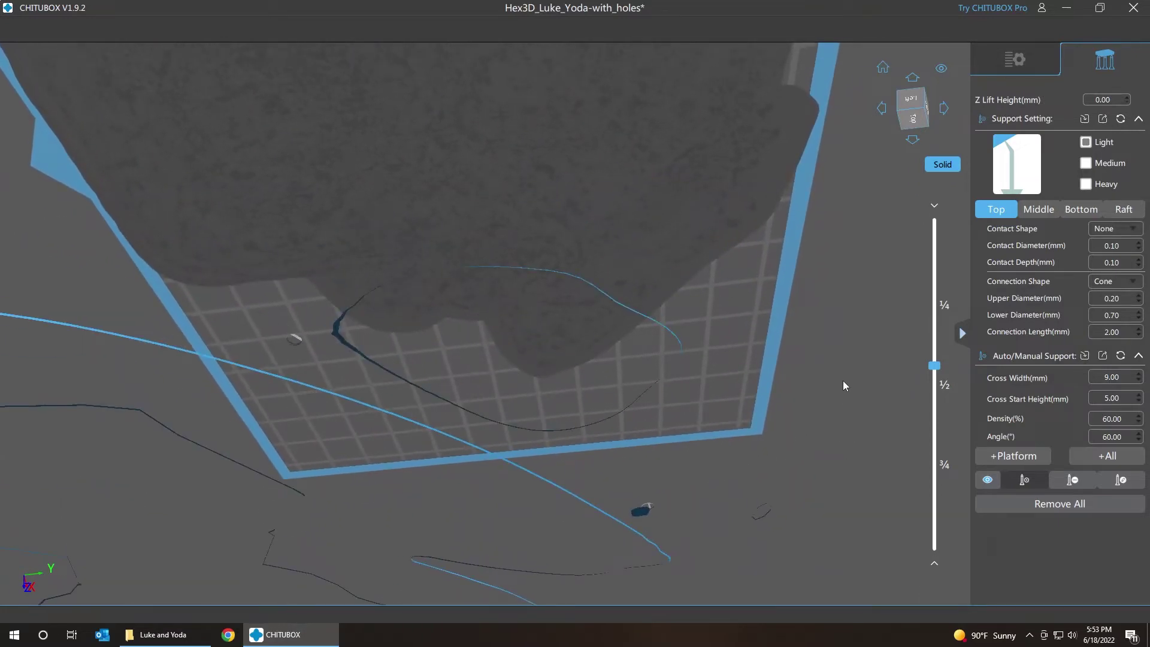
# Return the lower slice limit to the base so the model beneath the islands shows again
pyautogui.click(934, 366)
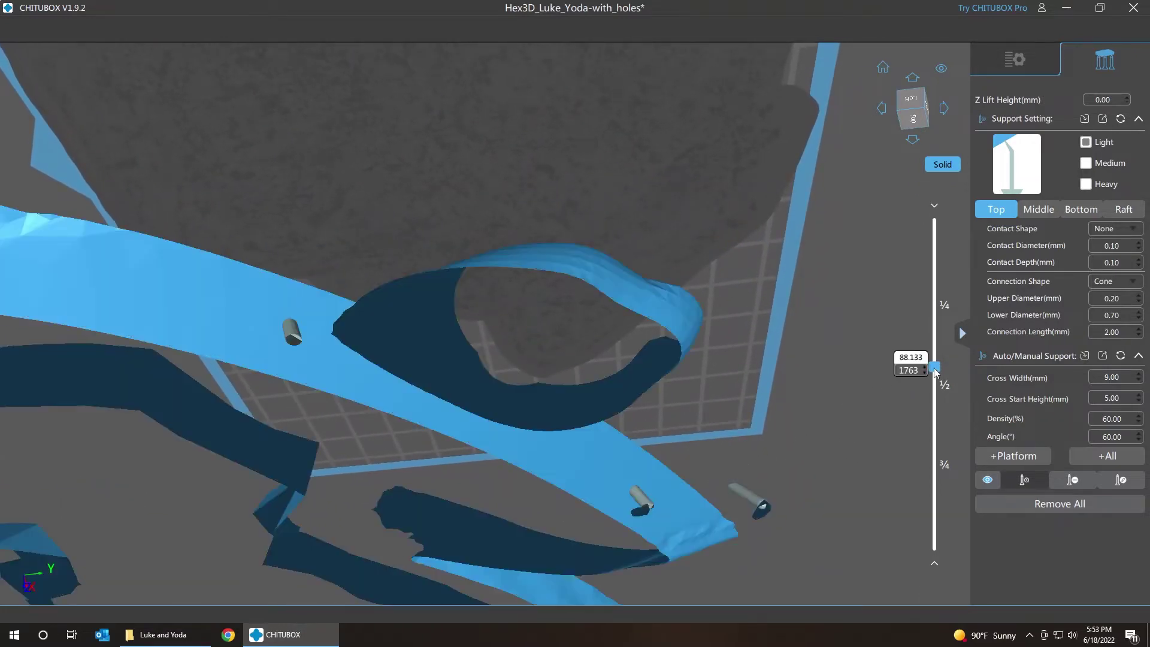
pyautogui.moveTo(935, 372); pyautogui.dragTo(944, 563)
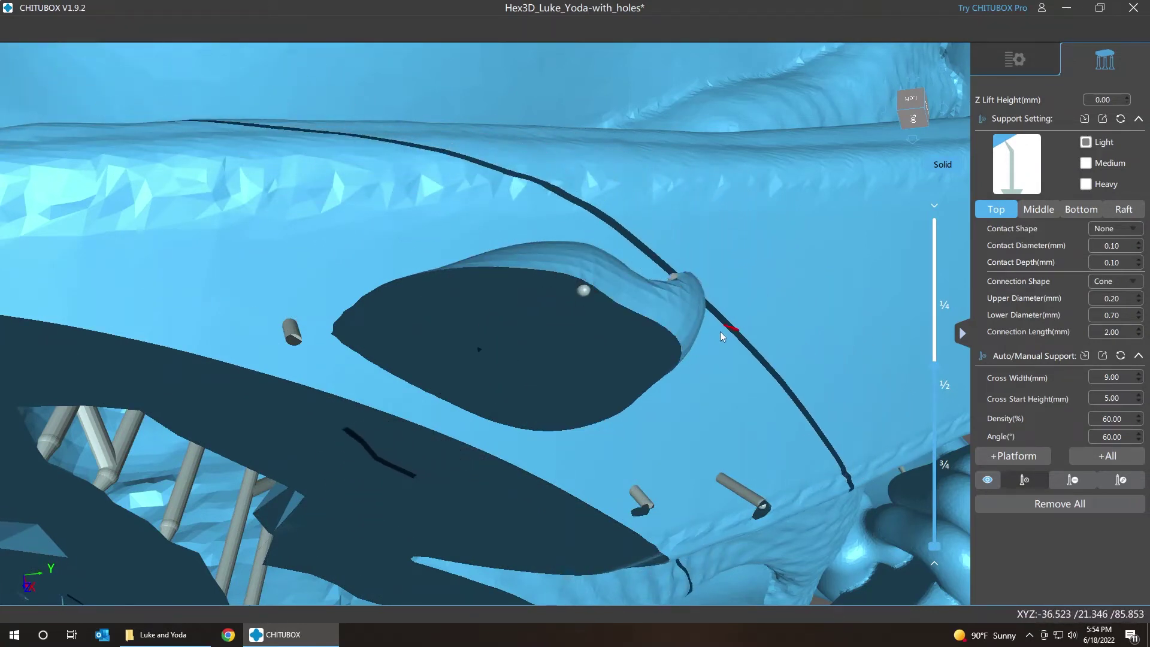
pyautogui.click(641, 494)
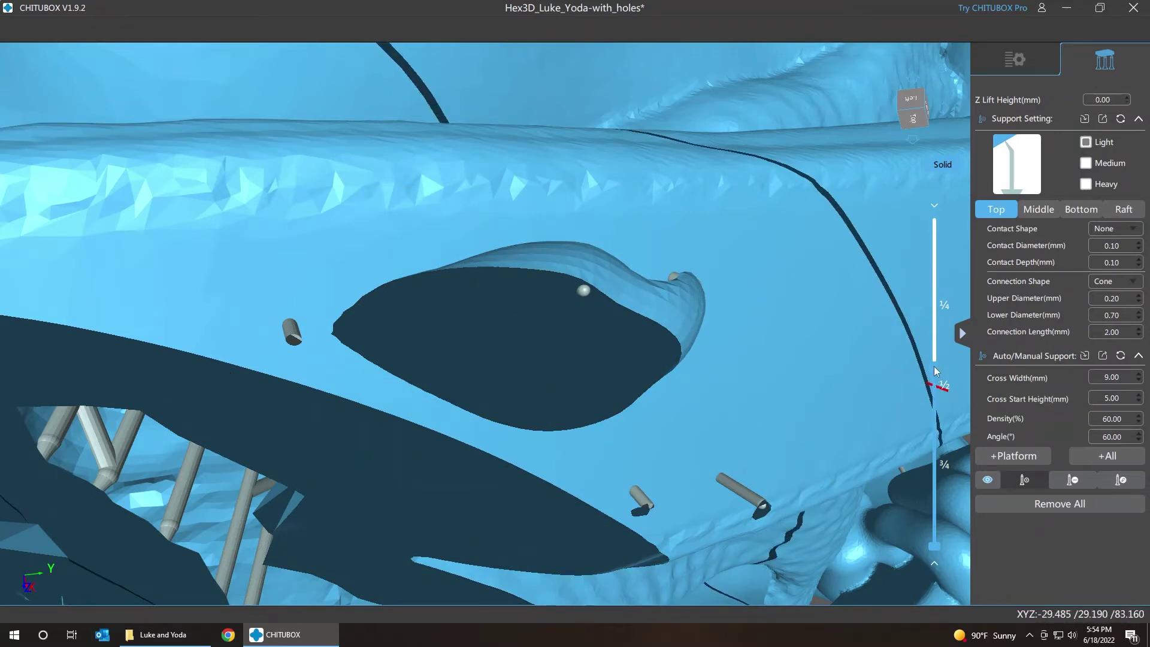
# Step down to layer 1780 to examine the support tips below the first layers of the islands
pyautogui.press('Down')
pyautogui.press('Up')
pyautogui.press('Up')
pyautogui.press('Up')
pyautogui.press('Up')
pyautogui.press('Up')
pyautogui.press('Up')
pyautogui.press('Up')
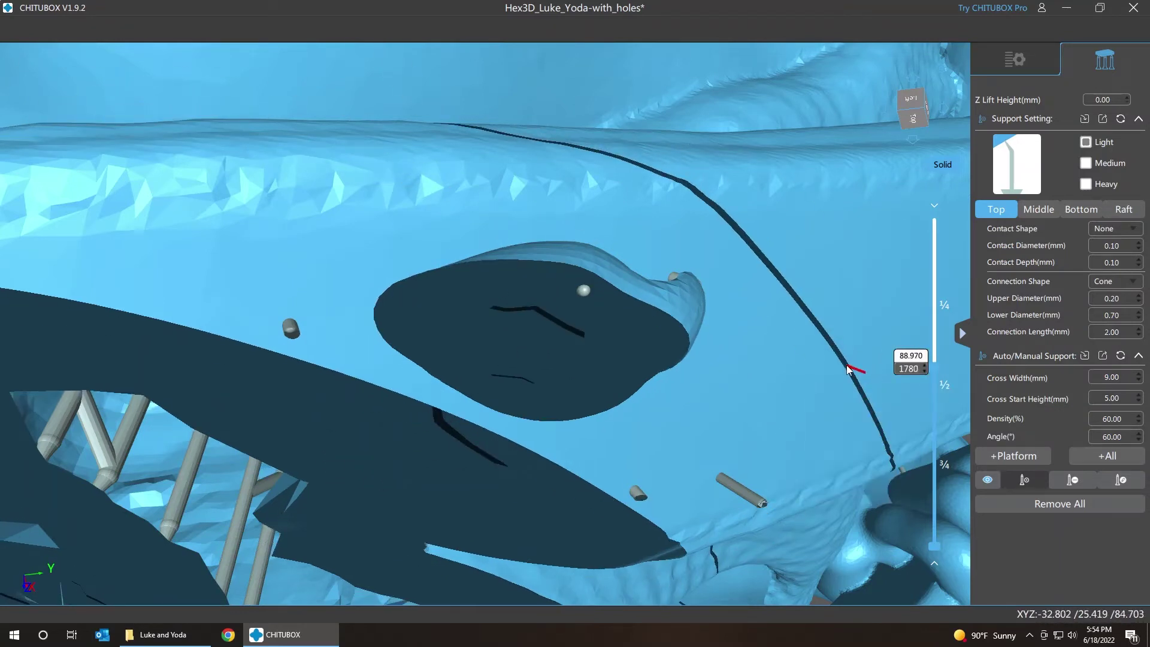
# Step up from layer 1780 to 1788 to check where each island meets its support
pyautogui.press('Down')
pyautogui.press('Down')
pyautogui.press('Down')
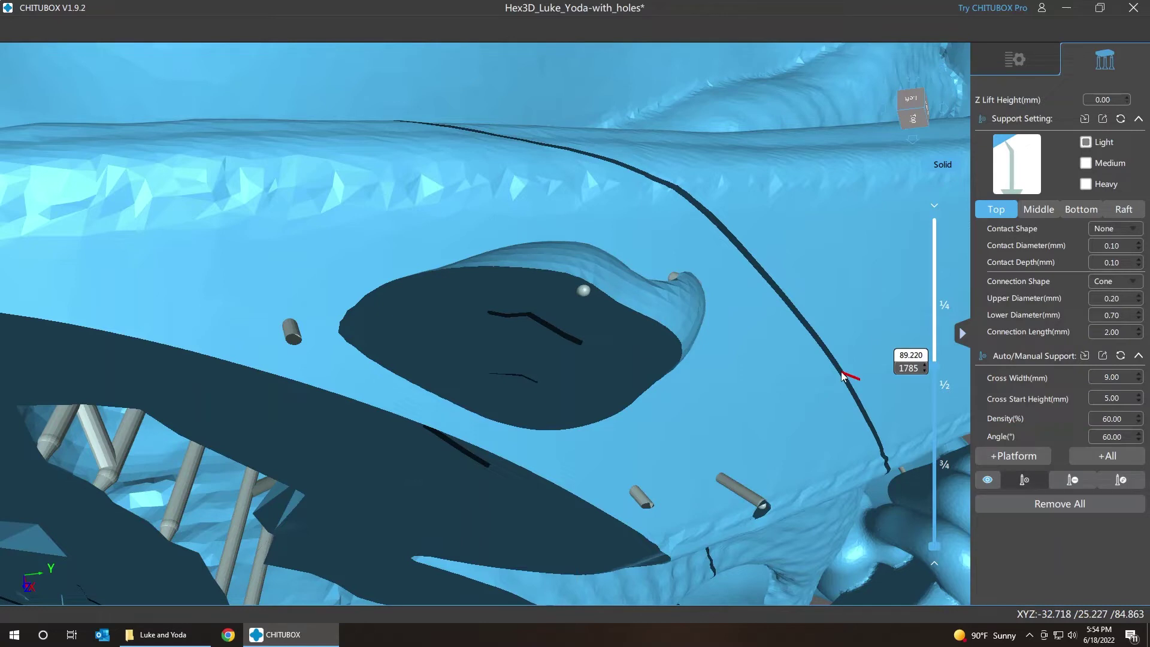
pyautogui.press('Up')
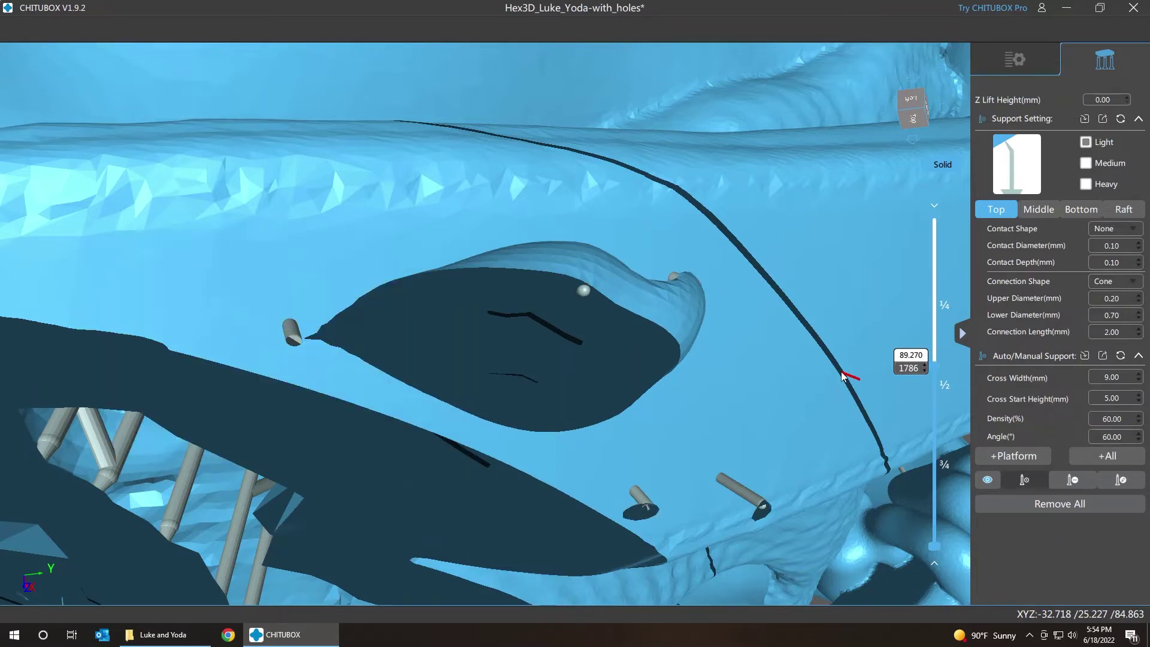
pyautogui.press('Up')
pyautogui.press('Up')
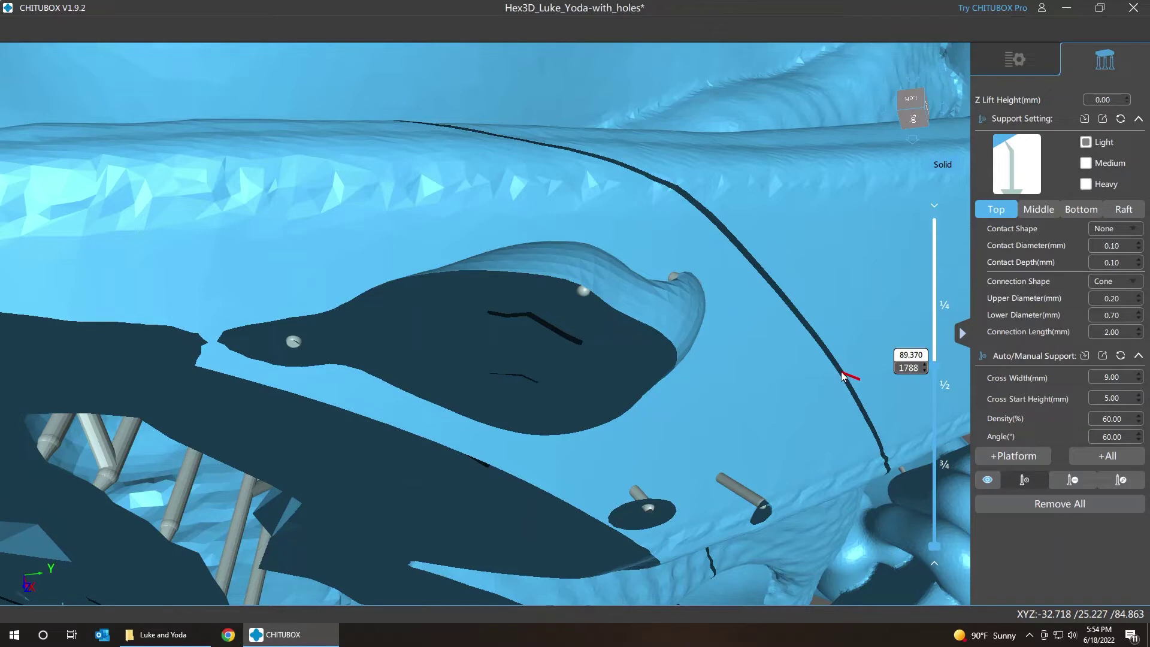
# Step down from layer 1788 to 1776 to trace the new supports back below the islands
pyautogui.press('Down')
pyautogui.press('Down')
pyautogui.press('Down')
pyautogui.press('Down')
pyautogui.press('Down')
pyautogui.press('Down')
pyautogui.press('Down')
pyautogui.press('Down')
pyautogui.press('Down')
pyautogui.press('Down')
pyautogui.press('Down')
pyautogui.press('Down')
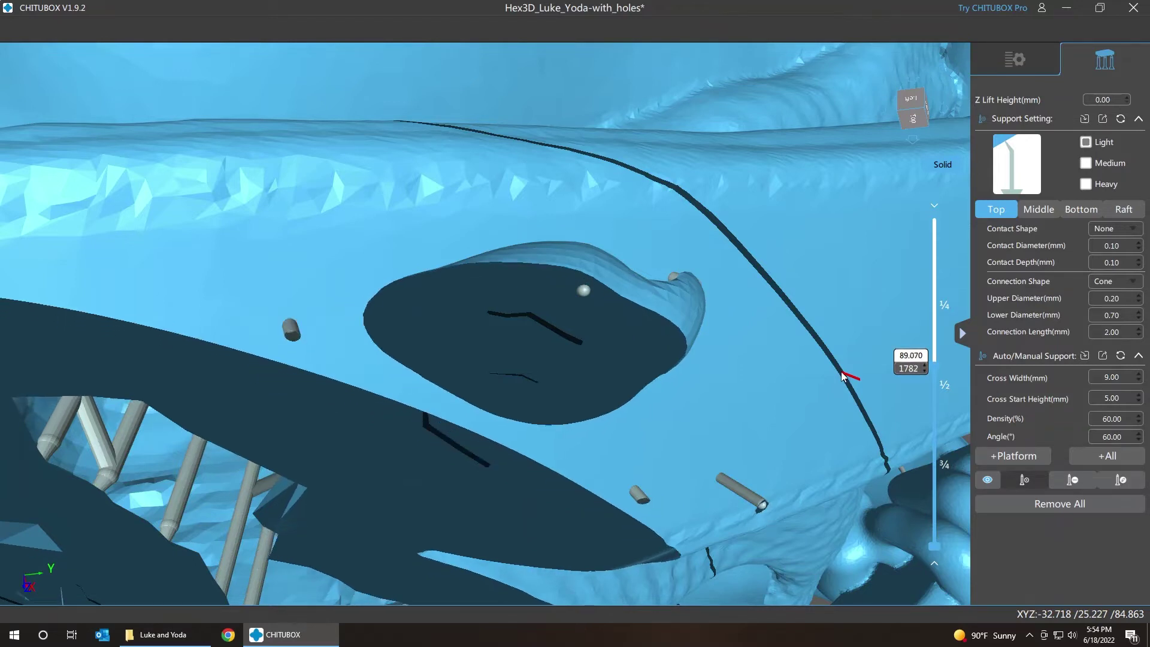
pyautogui.press('Up')
pyautogui.press('Up')
pyautogui.press('Up')
pyautogui.press('Up')
pyautogui.press('Up')
pyautogui.press('Up')
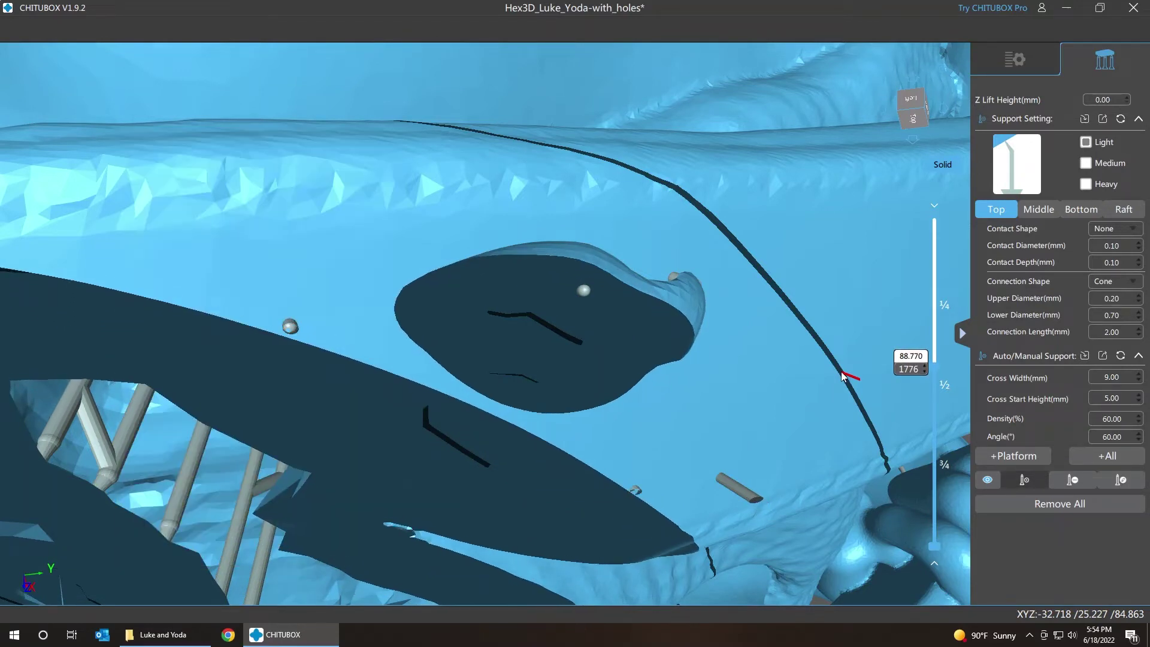
# Step up from layer 1776 to 1791 to follow the islands growing from their supports toward the main body
pyautogui.press('Up')
pyautogui.press('Up')
pyautogui.press('Up')
pyautogui.press('Up')
pyautogui.press('Up')
pyautogui.press('Up')
pyautogui.press('Up')
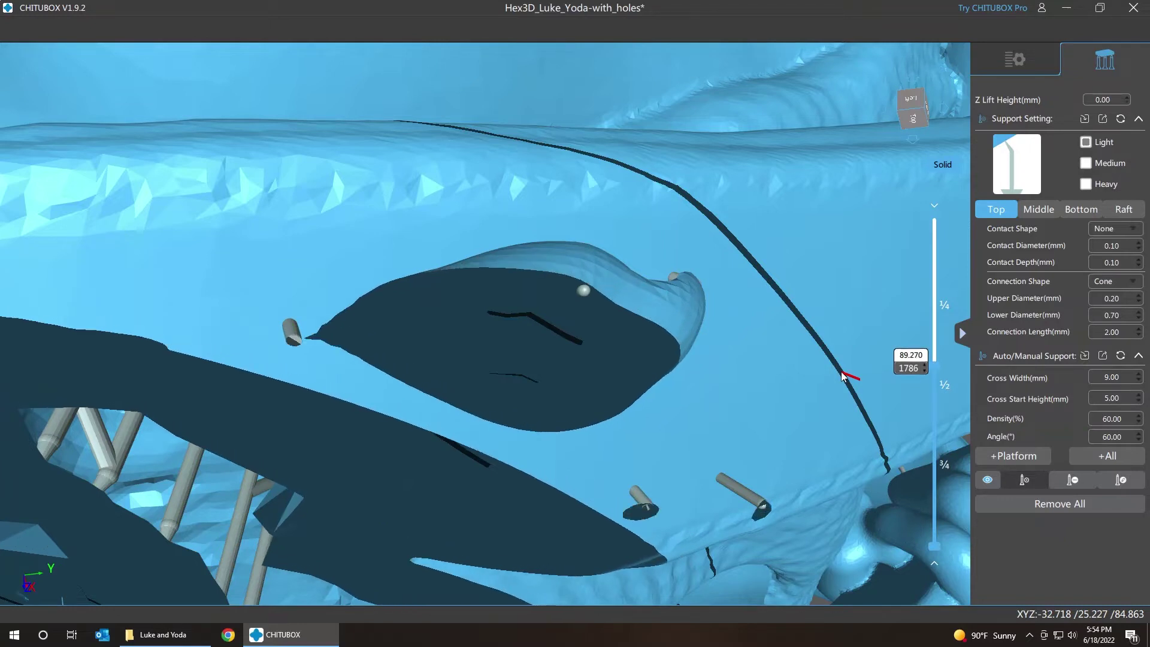
pyautogui.press('Up')
pyautogui.press('Up')
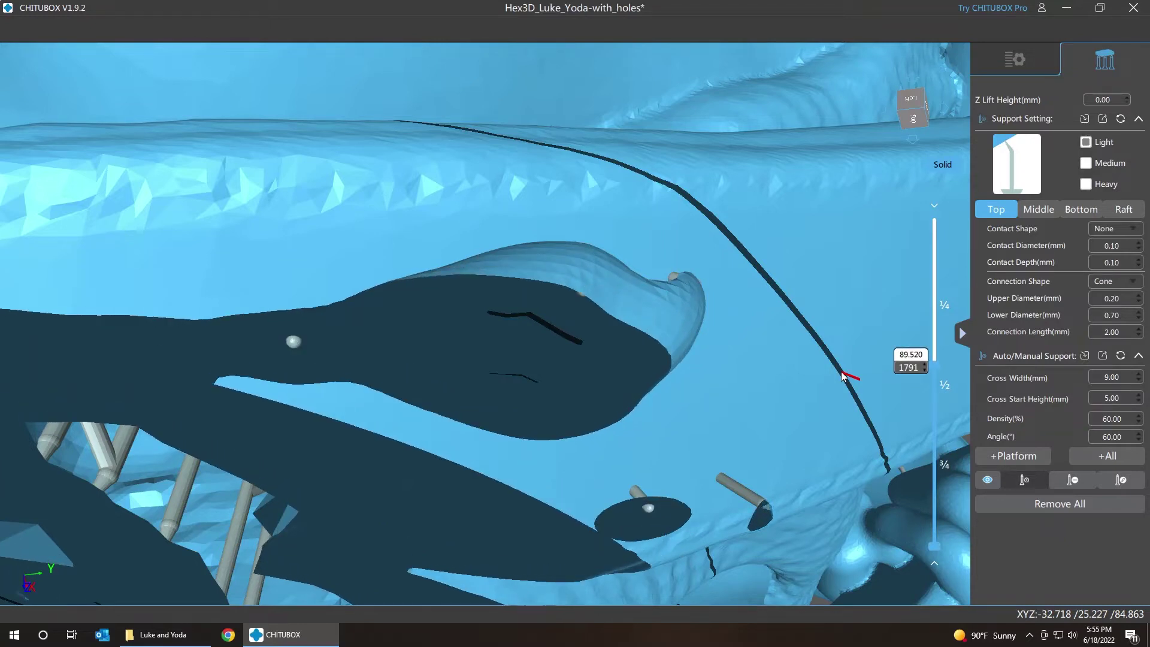
pyautogui.press('Up')
pyautogui.press('Up')
# Step down to layer 1786 and back up to 1789 to recheck the oval island's first layers on its support
pyautogui.press('Down')
pyautogui.press('Down')
pyautogui.press('Down')
pyautogui.press('Down')
pyautogui.press('Down')
pyautogui.press('Down')
pyautogui.press('Down')
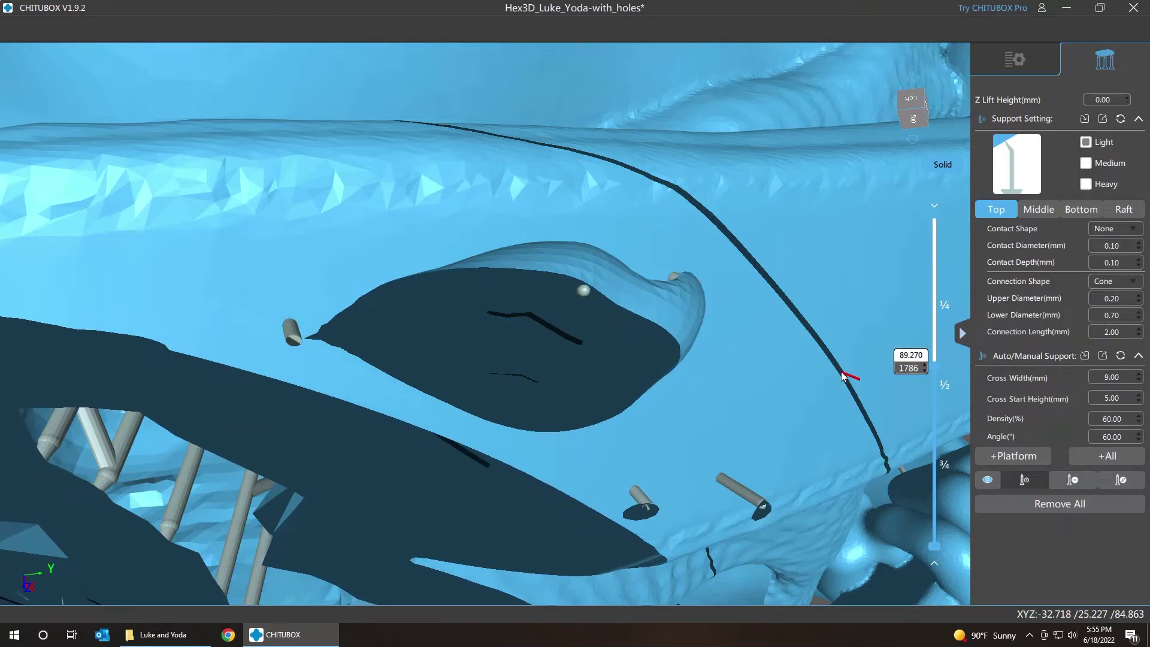
pyautogui.press('Up')
pyautogui.press('Up')
pyautogui.press('Up')
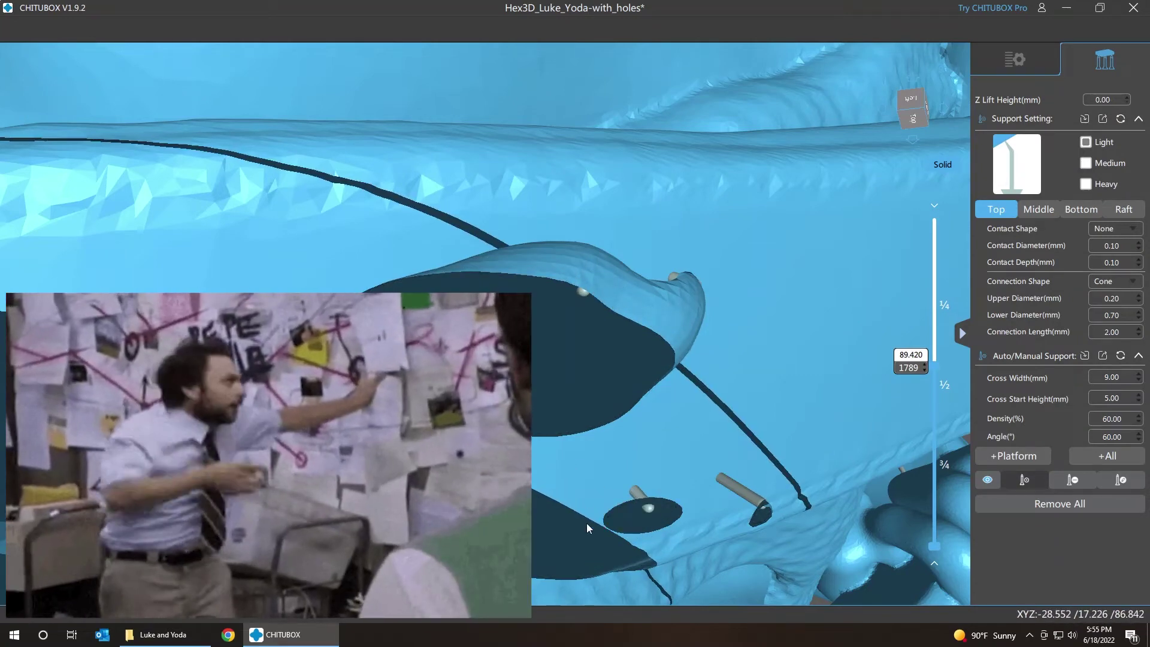
# Step back and forth through the slices around layers 1791 and 1792 to examine where the oval island approaches the adjacent wall
pyautogui.press('Up')
pyautogui.press('Up')
pyautogui.press('Up')
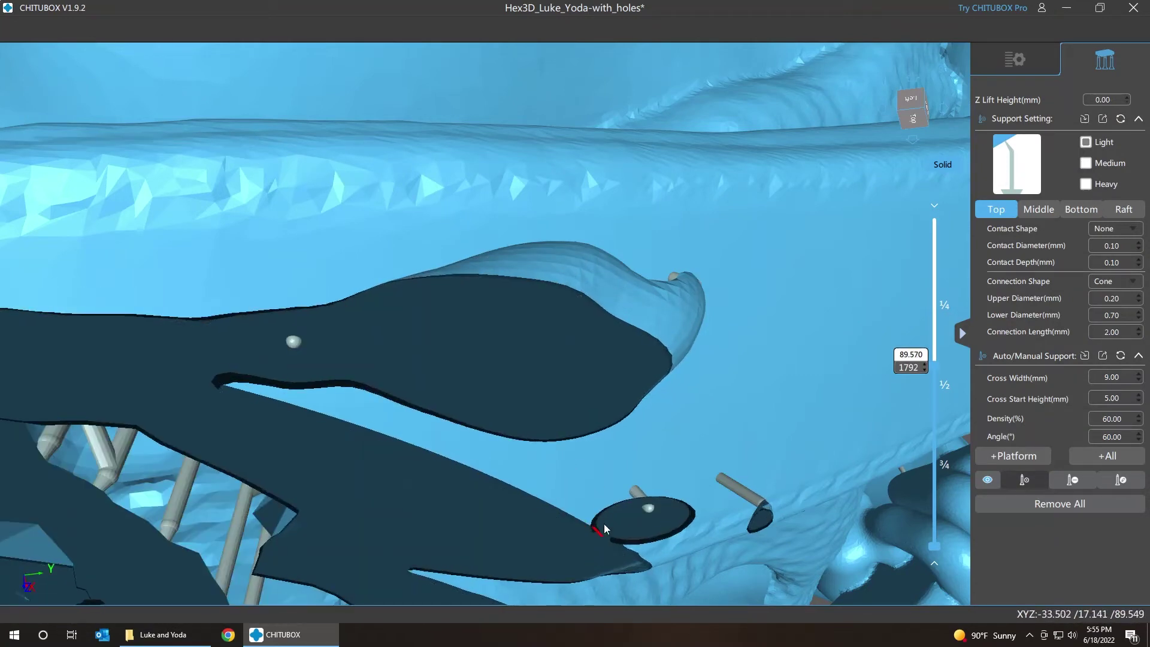
pyautogui.press('Down')
pyautogui.press('Down')
pyautogui.press('Down')
pyautogui.press('Down')
pyautogui.press('Down')
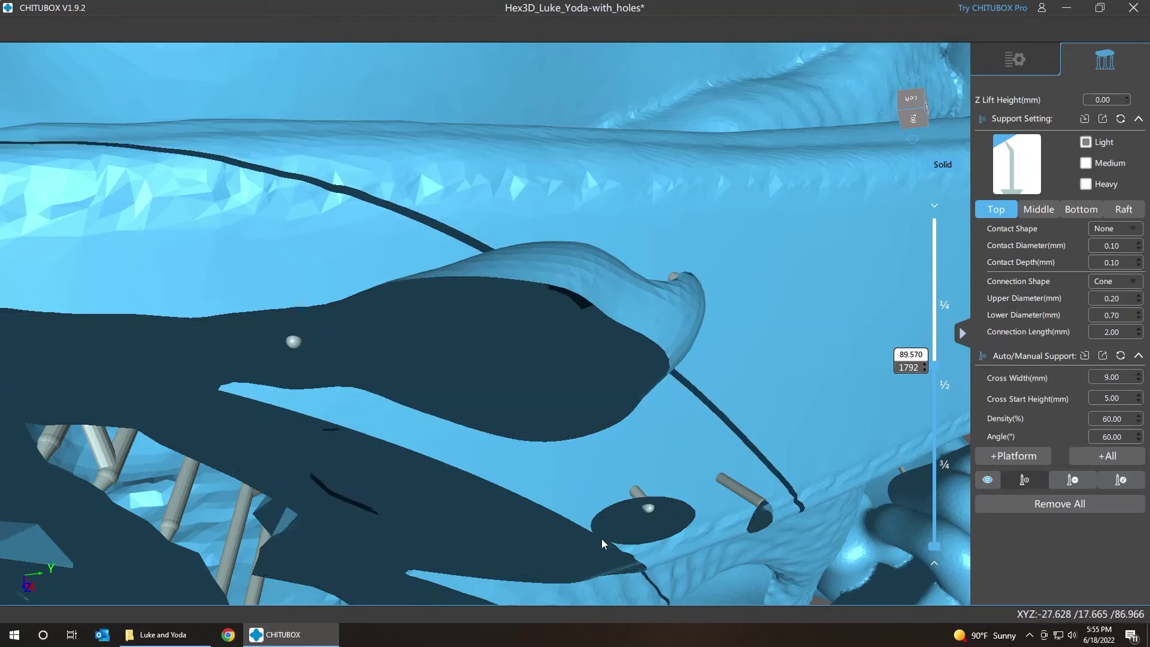
pyautogui.press('Up')
pyautogui.press('Up')
pyautogui.press('Up')
pyautogui.press('Up')
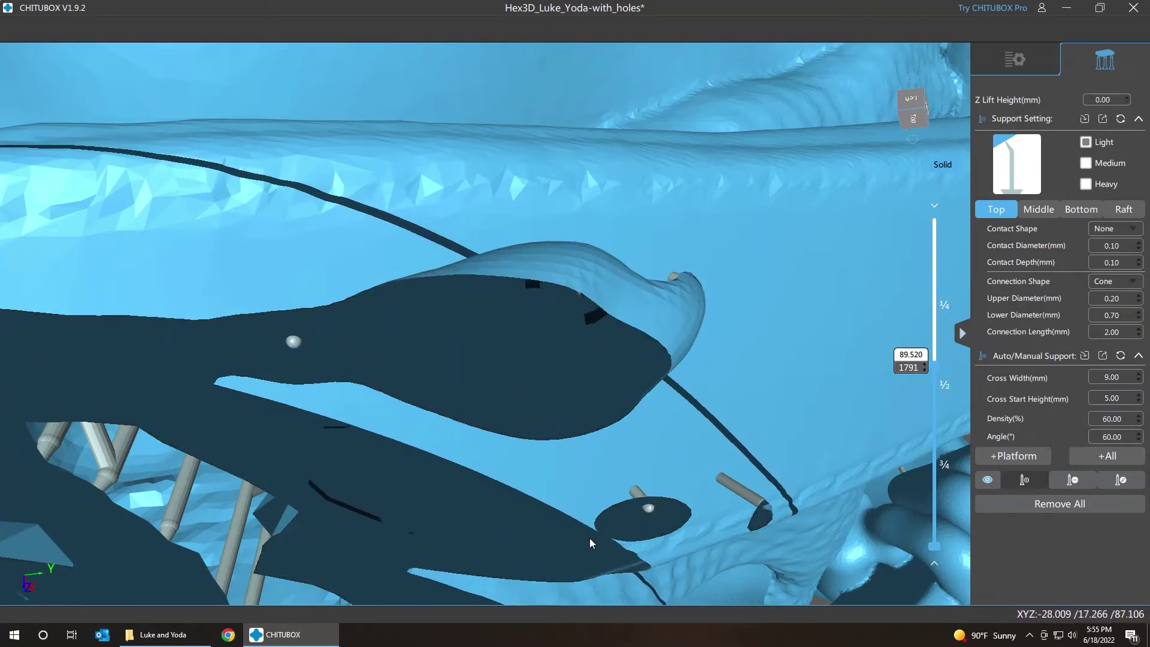
pyautogui.press('Up')
pyautogui.press('Up')
pyautogui.press('Up')
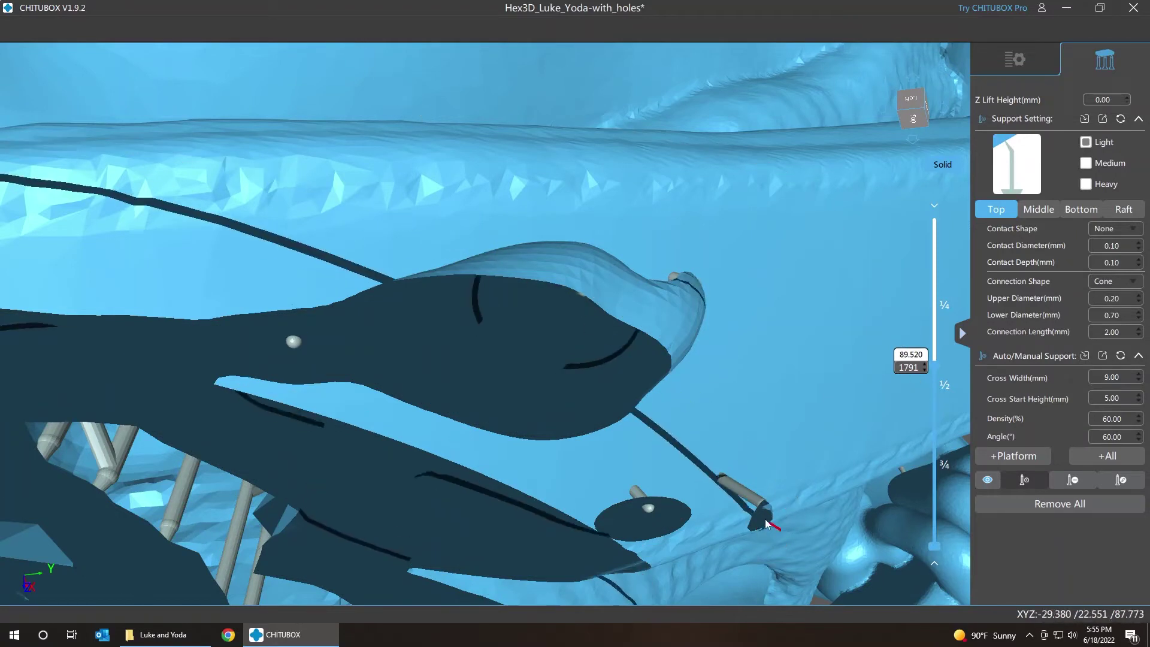
# Step up from layer 1791 to 1800 to follow the oval island and the small island beside it
pyautogui.press('Up')
pyautogui.press('Up')
pyautogui.press('Up')
pyautogui.press('Up')
pyautogui.press('Up')
pyautogui.press('Up')
pyautogui.press('Up')
pyautogui.press('Up')
pyautogui.press('Up')
pyautogui.press('Up')
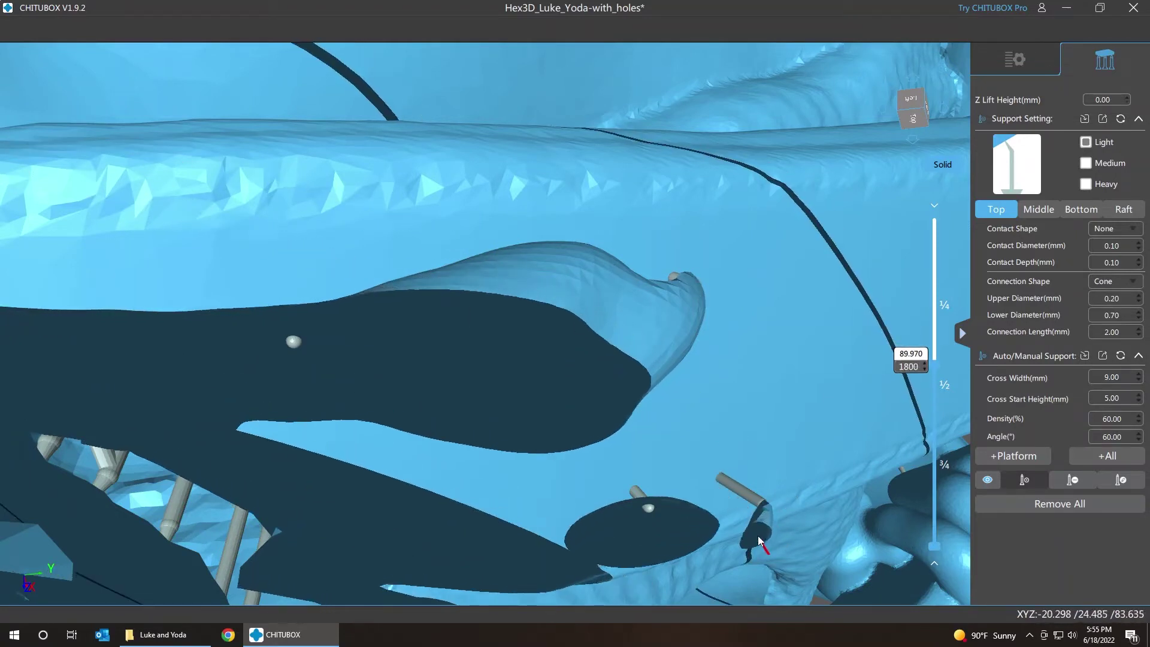
# Step down from layer 1800 to 1781 to trace both islands back to their support tips
pyautogui.press('Down')
pyautogui.press('Down')
pyautogui.press('Down')
pyautogui.press('Down')
pyautogui.press('Down')
pyautogui.press('Down')
pyautogui.press('Down')
pyautogui.press('Down')
pyautogui.press('Down')
pyautogui.press('Down')
pyautogui.press('Down')
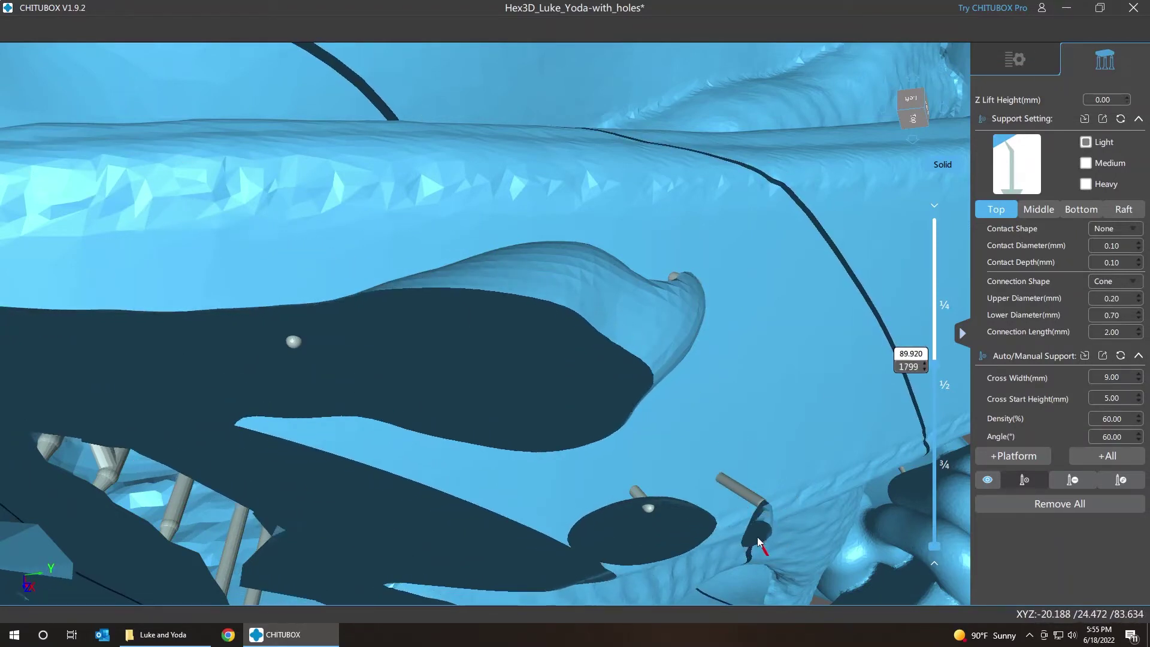
pyautogui.press('Down')
pyautogui.press('Down')
pyautogui.press('Down')
pyautogui.press('Down')
pyautogui.press('Down')
pyautogui.press('Down')
pyautogui.press('Down')
pyautogui.press('Down')
pyautogui.press('Down')
pyautogui.press('Down')
pyautogui.press('Down')
pyautogui.press('Down')
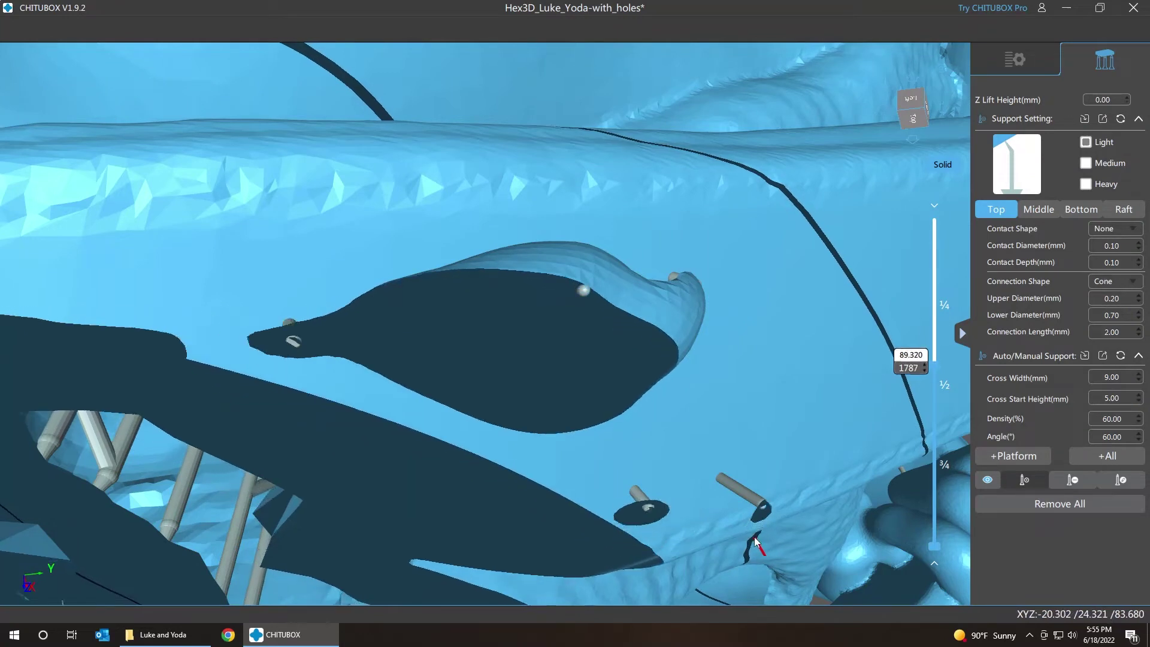
pyautogui.press('Down')
pyautogui.press('Down')
pyautogui.press('Down')
# Step up from layer 1781 to 1789 to examine how both islands start on their supports
pyautogui.press('Up')
pyautogui.press('Up')
pyautogui.press('Up')
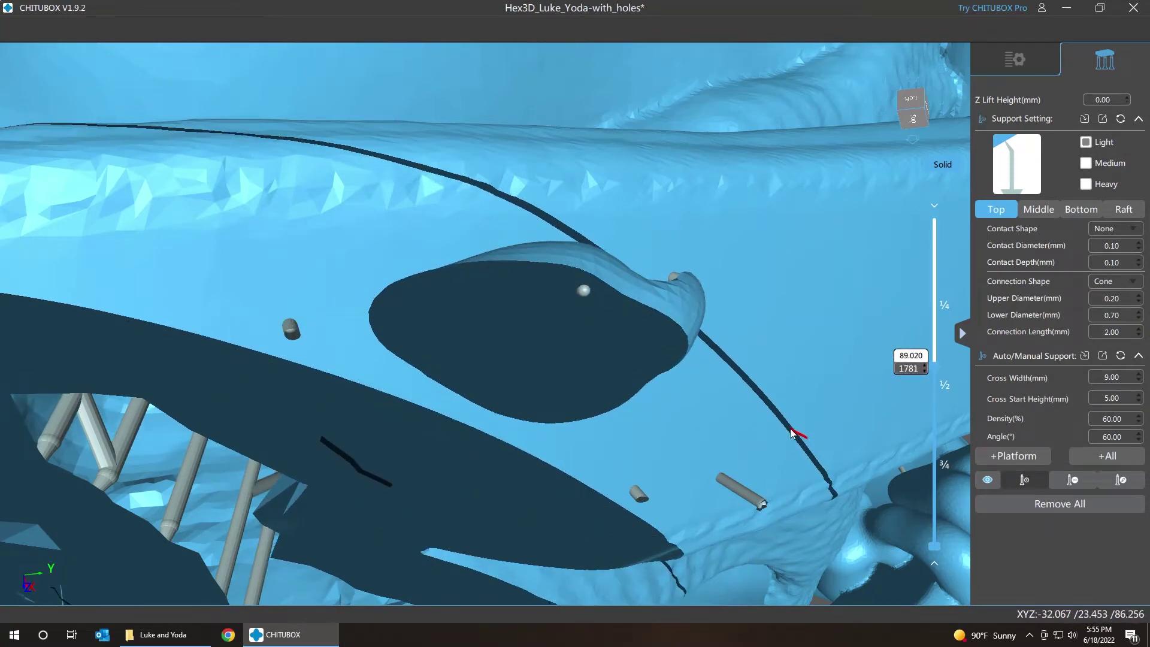
pyautogui.press('Up')
pyautogui.press('Up')
pyautogui.press('Up')
pyautogui.press('Up')
pyautogui.press('Up')
pyautogui.press('Up')
pyautogui.press('Up')
pyautogui.press('Up')
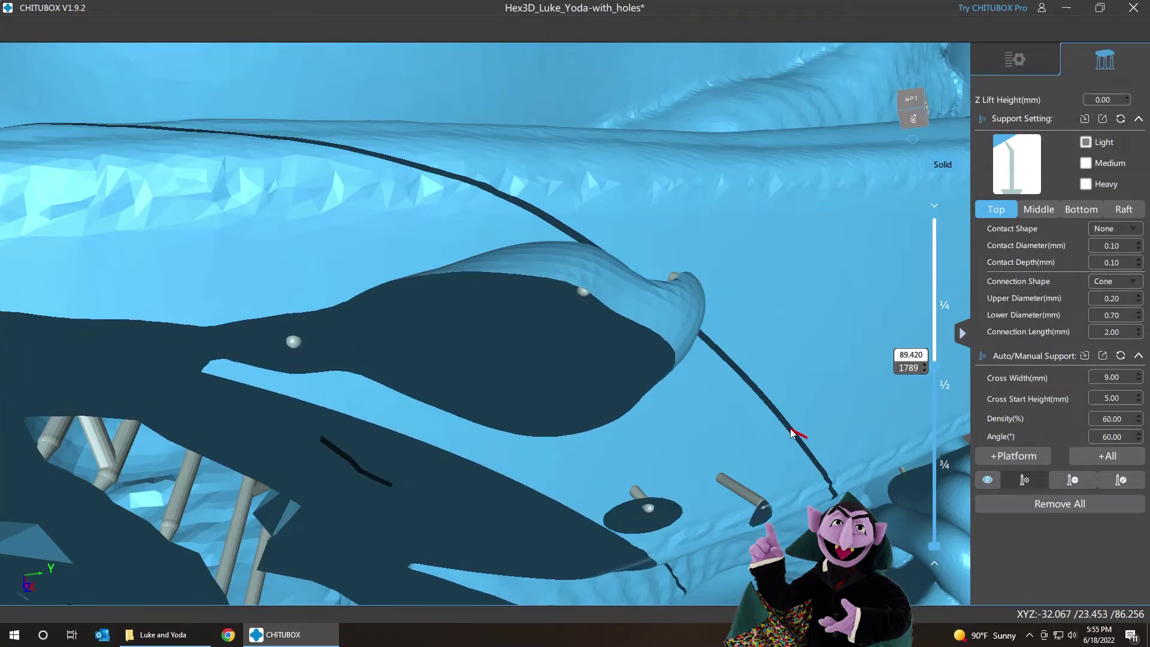
# Continue up from layer 1789 to 1803 to inspect where the oval island meets the small island
pyautogui.press('Up')
pyautogui.press('Up')
pyautogui.press('Up')
pyautogui.press('Up')
pyautogui.press('Up')
pyautogui.press('Up')
pyautogui.press('Up')
pyautogui.press('Up')
pyautogui.press('Up')
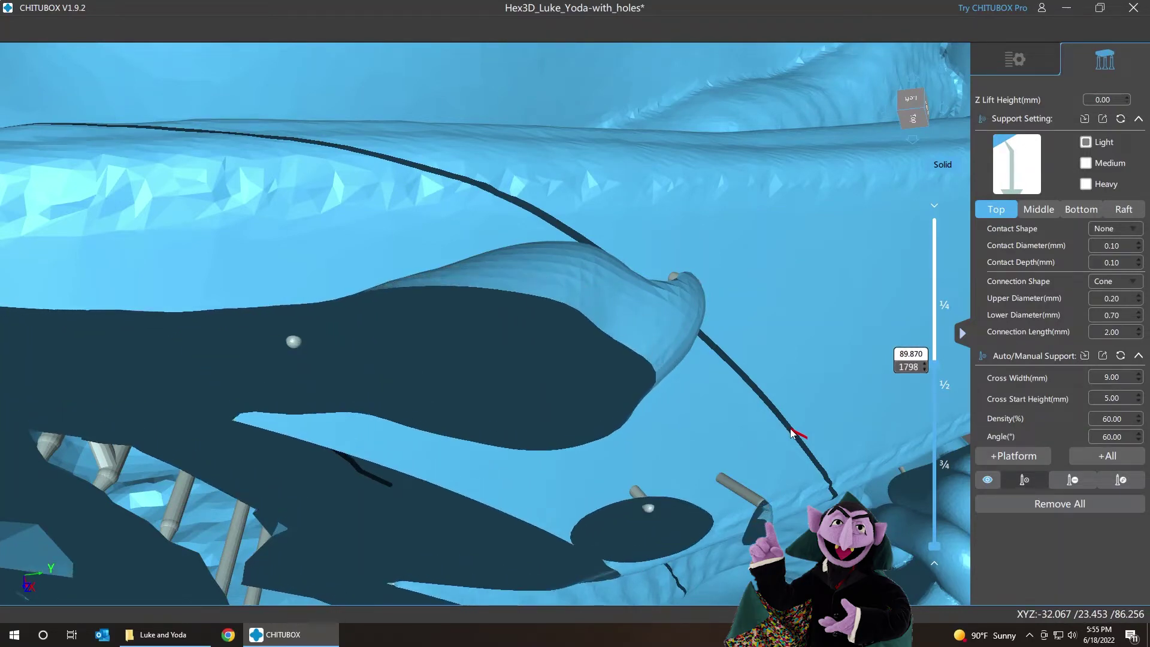
pyautogui.press('Up')
pyautogui.press('Up')
pyautogui.press('Up')
pyautogui.press('Up')
pyautogui.press('Up')
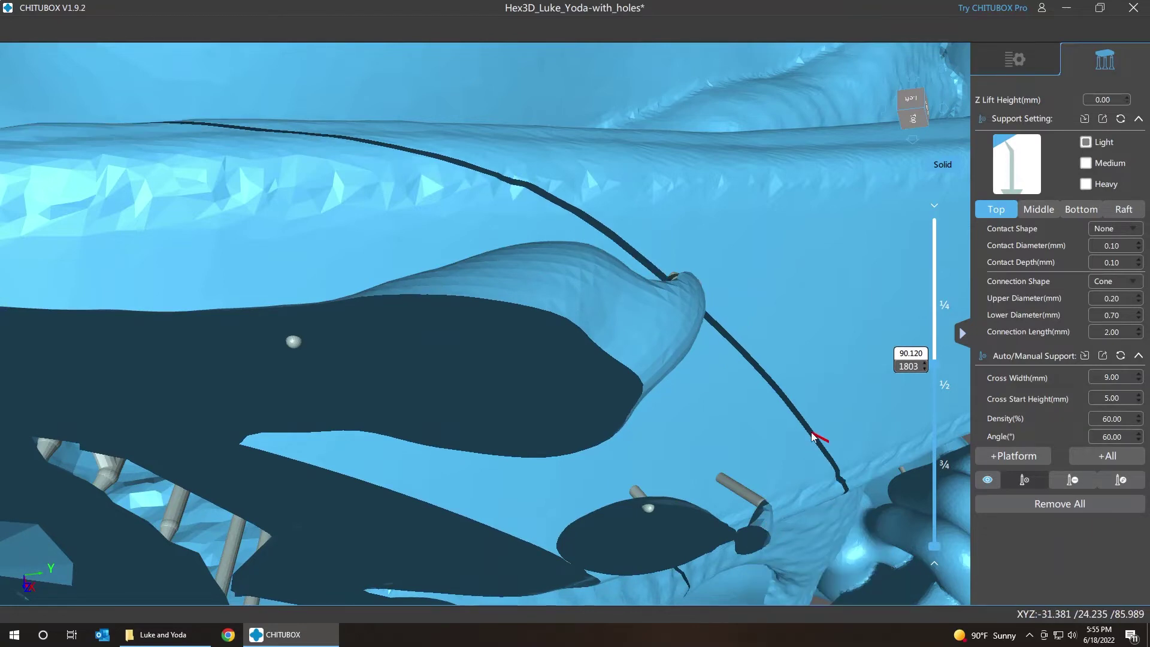
# Step down from layer 1803 to 1795 to review the two islands below their junction
pyautogui.press('Down')
pyautogui.press('Down')
pyautogui.press('Down')
pyautogui.press('Down')
pyautogui.press('Down')
pyautogui.press('Down')
pyautogui.press('Down')
pyautogui.press('Down')
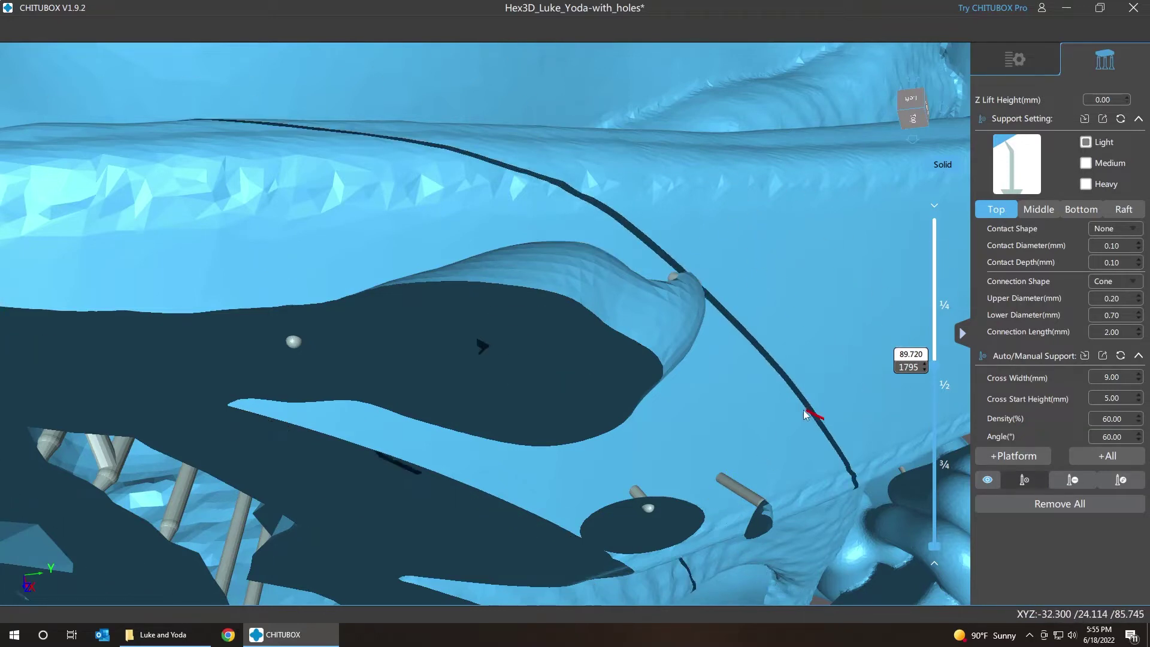
# Step up from layer 1795 to 1804 to recheck the junction between the two islands
pyautogui.press('Up')
pyautogui.press('Up')
pyautogui.press('Up')
pyautogui.press('Up')
pyautogui.press('Up')
pyautogui.press('Up')
pyautogui.press('Up')
pyautogui.press('Up')
pyautogui.press('Up')
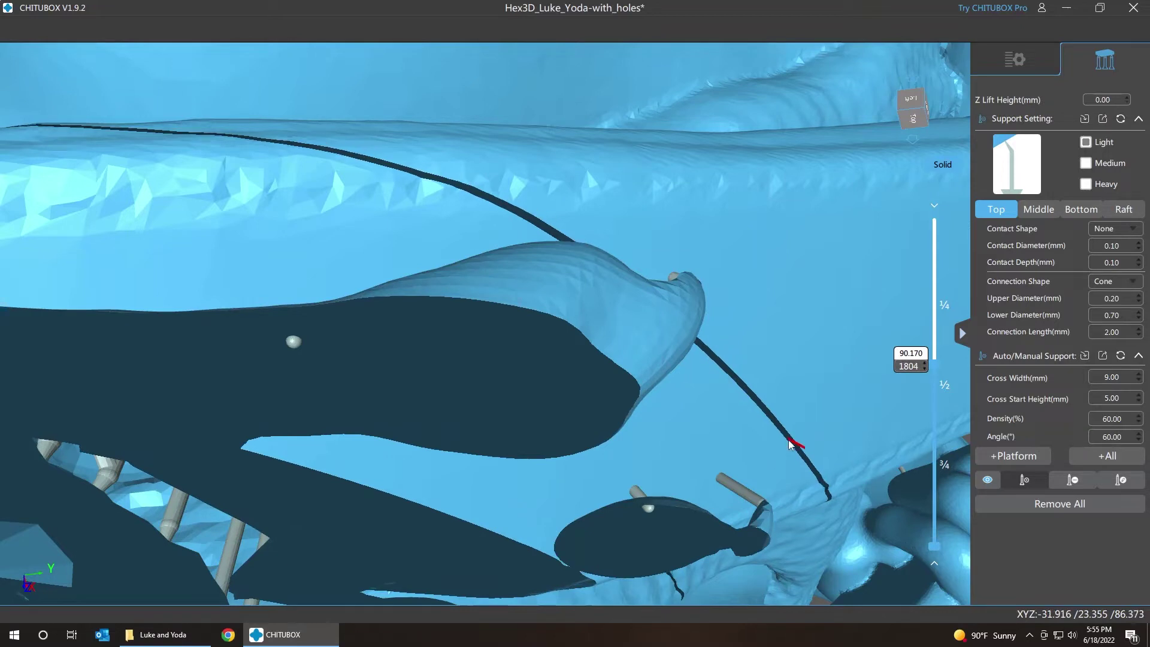
# Step back and forth between layers 1802 and 1804 to pinpoint where the small island joins the oval one
pyautogui.press('Down')
pyautogui.press('Down')
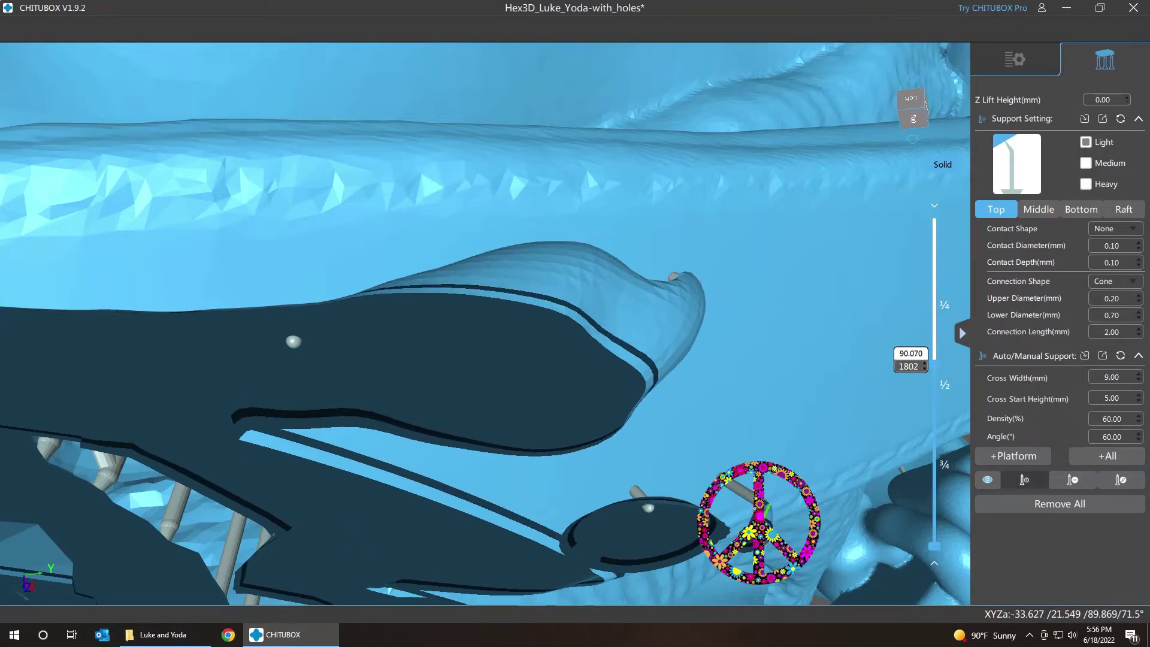
pyautogui.press('Up')
pyautogui.press('Down')
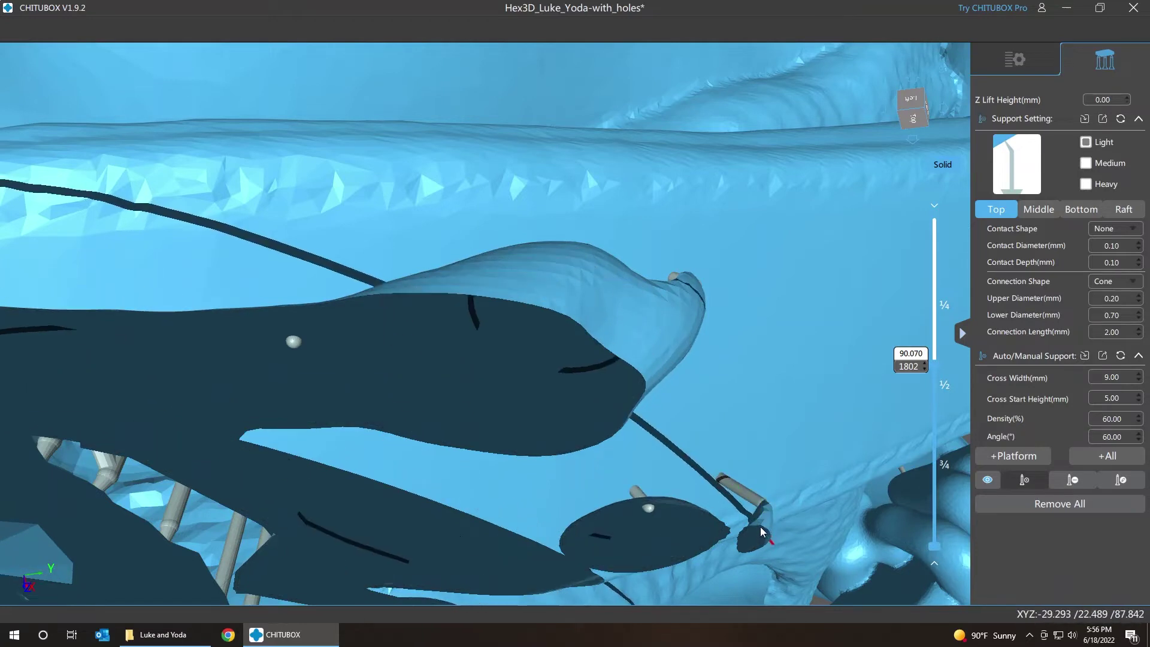
pyautogui.press('Up')
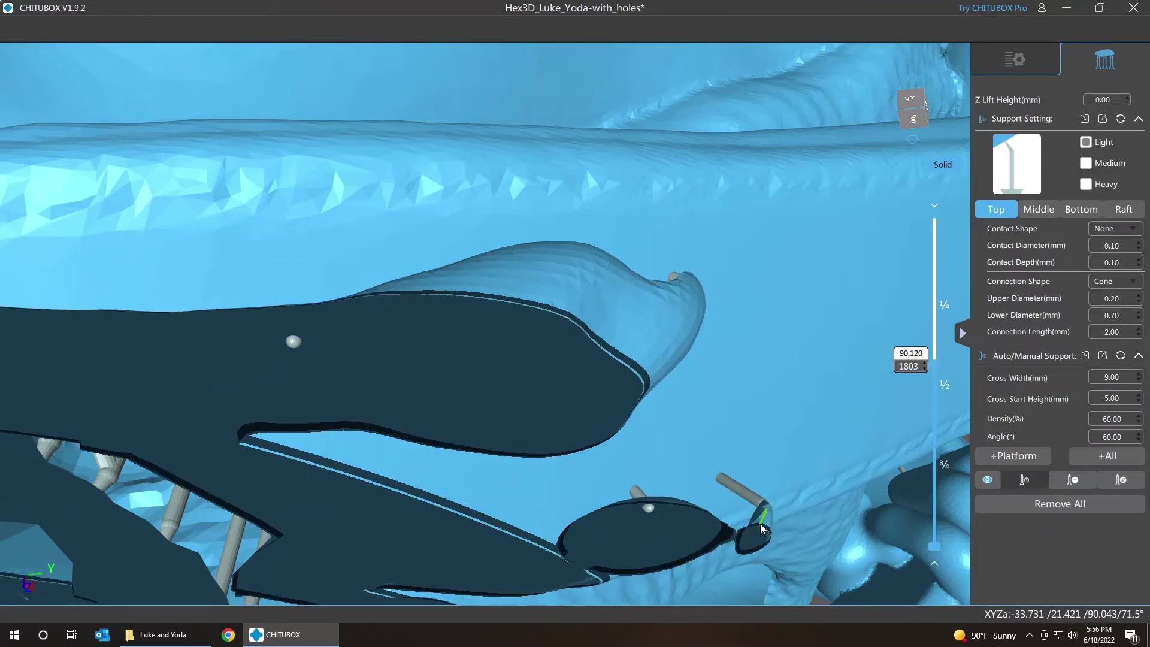
pyautogui.press('Up')
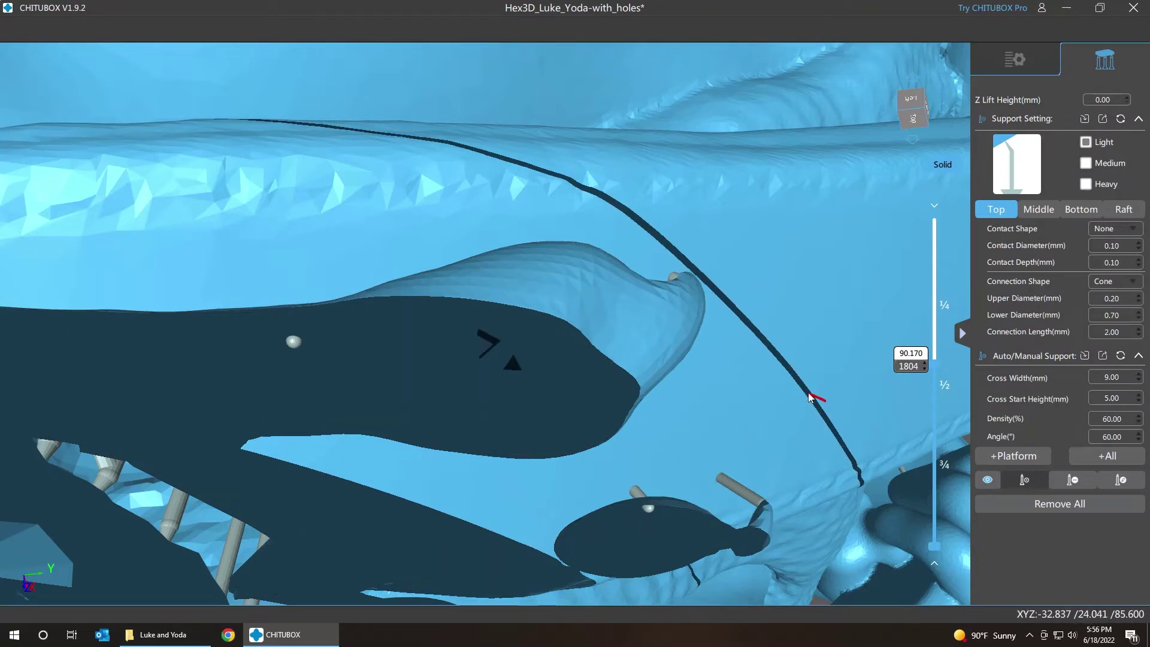
# Step up from layer 1804 to 1810 to examine where the joined islands approach the main body
pyautogui.press('Up')
pyautogui.press('Up')
pyautogui.press('Up')
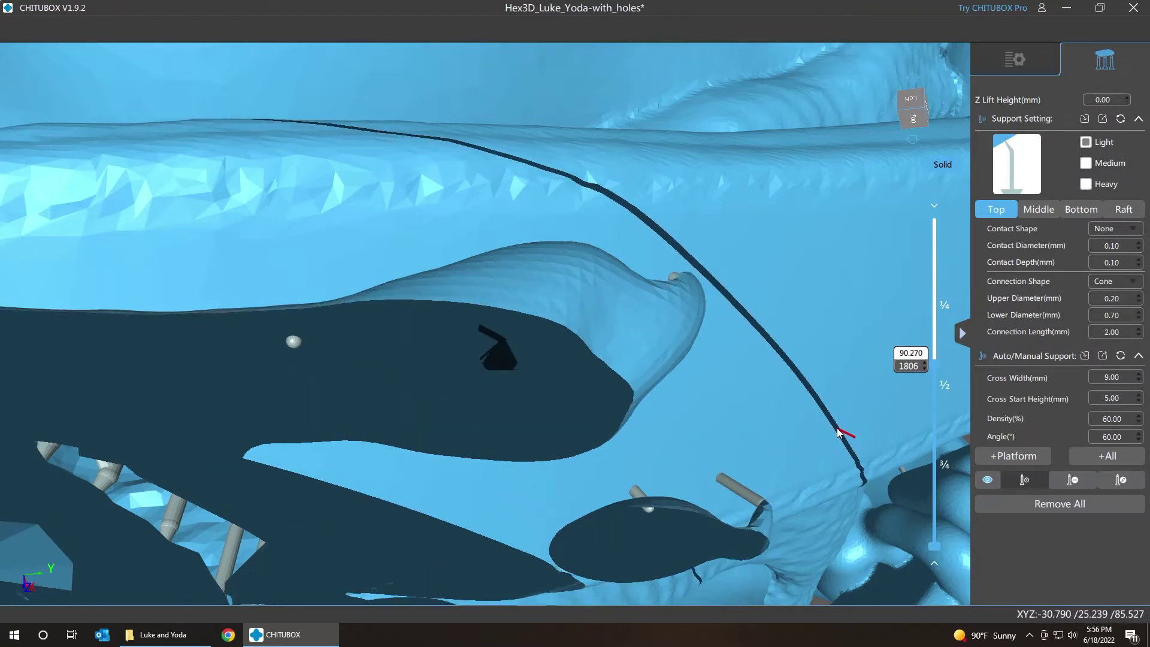
pyautogui.press('Up')
pyautogui.press('Up')
pyautogui.press('Up')
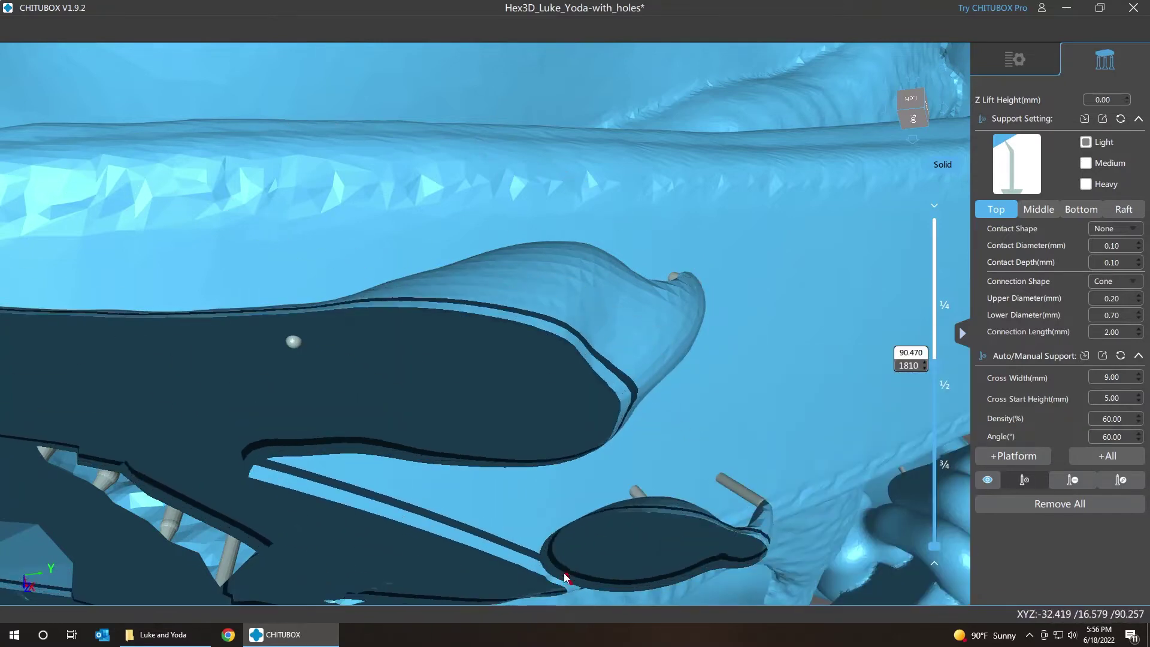
# Step down from layer 1810 to 1795 to compare the gap between the oval island and the main body
pyautogui.press('Down')
pyautogui.press('Down')
pyautogui.press('Down')
pyautogui.press('Down')
pyautogui.press('Down')
pyautogui.press('Down')
pyautogui.press('Down')
pyautogui.press('Down')
pyautogui.press('Down')
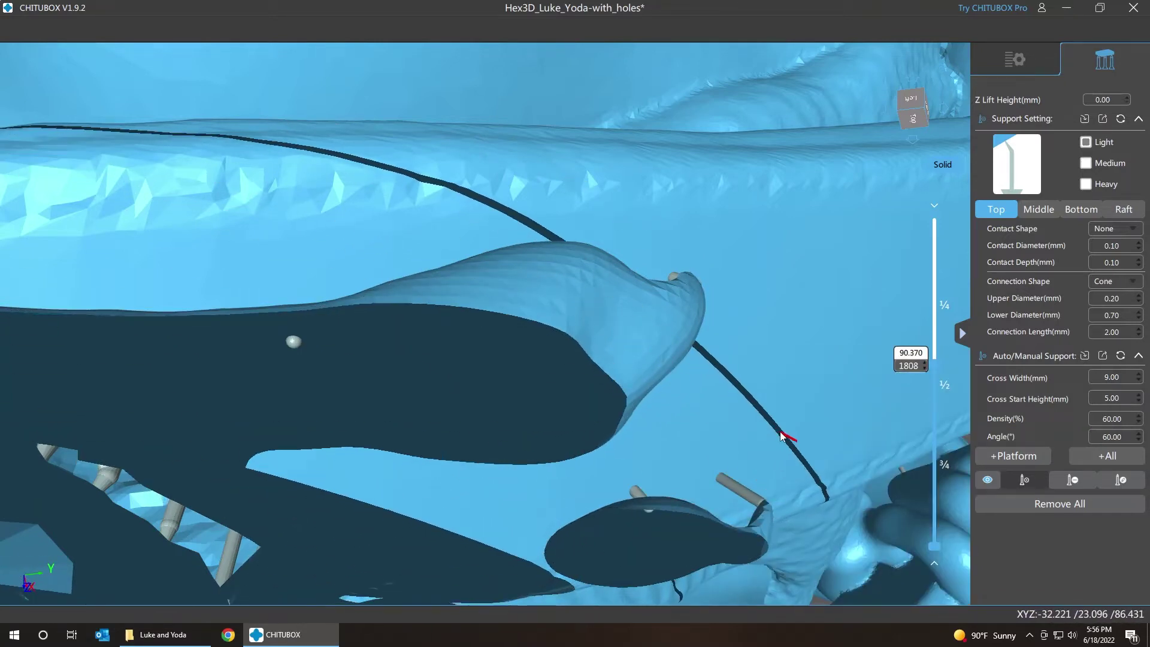
pyautogui.press('Down')
pyautogui.press('Down')
pyautogui.press('Down')
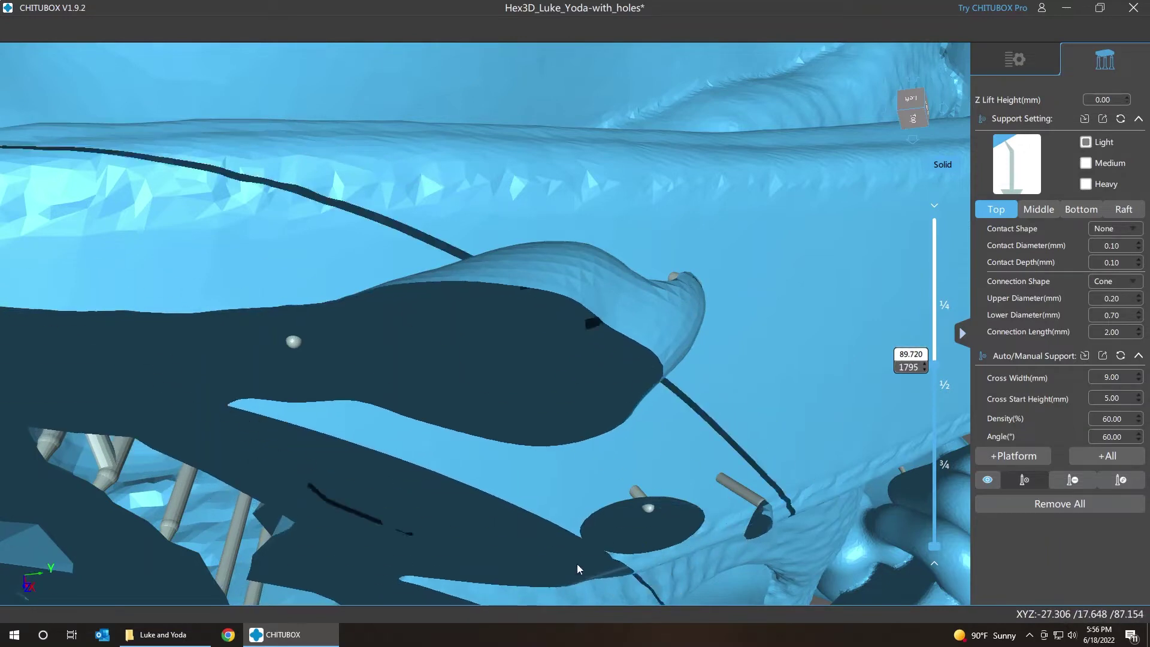
# Step up from layer 1795 to 1810 to recheck the joined islands' growth toward the main body
pyautogui.press('Up')
pyautogui.press('Up')
pyautogui.press('Up')
pyautogui.press('Up')
pyautogui.press('Up')
pyautogui.press('Up')
pyautogui.press('Up')
pyautogui.press('Up')
pyautogui.press('Up')
pyautogui.press('Up')
pyautogui.press('Up')
pyautogui.press('Up')
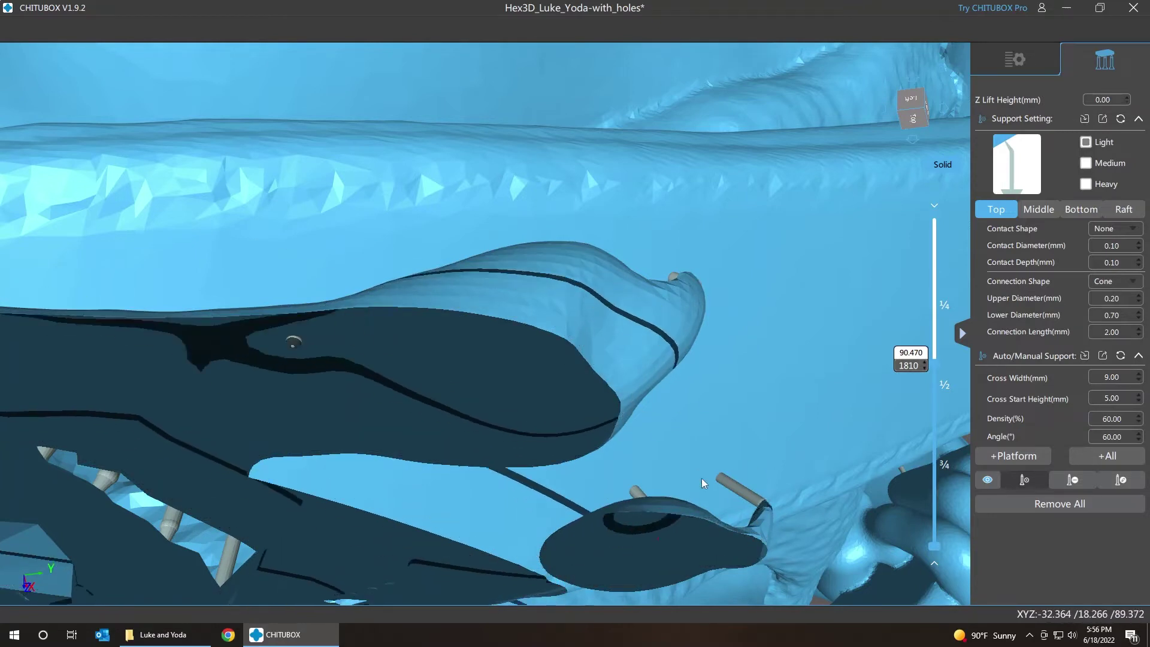
# Examine the islands in a wider view of the bust while stepping down from layer 1810 to 1796
pyautogui.moveTo(714, 426); pyautogui.dragTo(726, 424, button='right')
pyautogui.scroll(4, 733, 434)
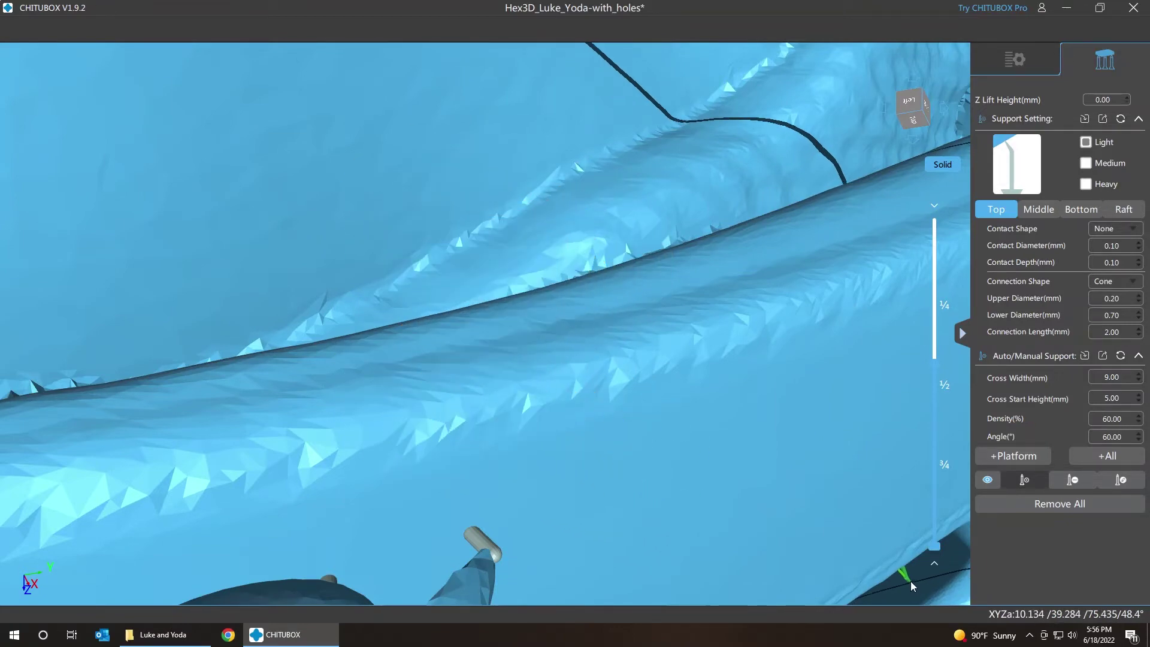
pyautogui.scroll(-5, 855, 564)
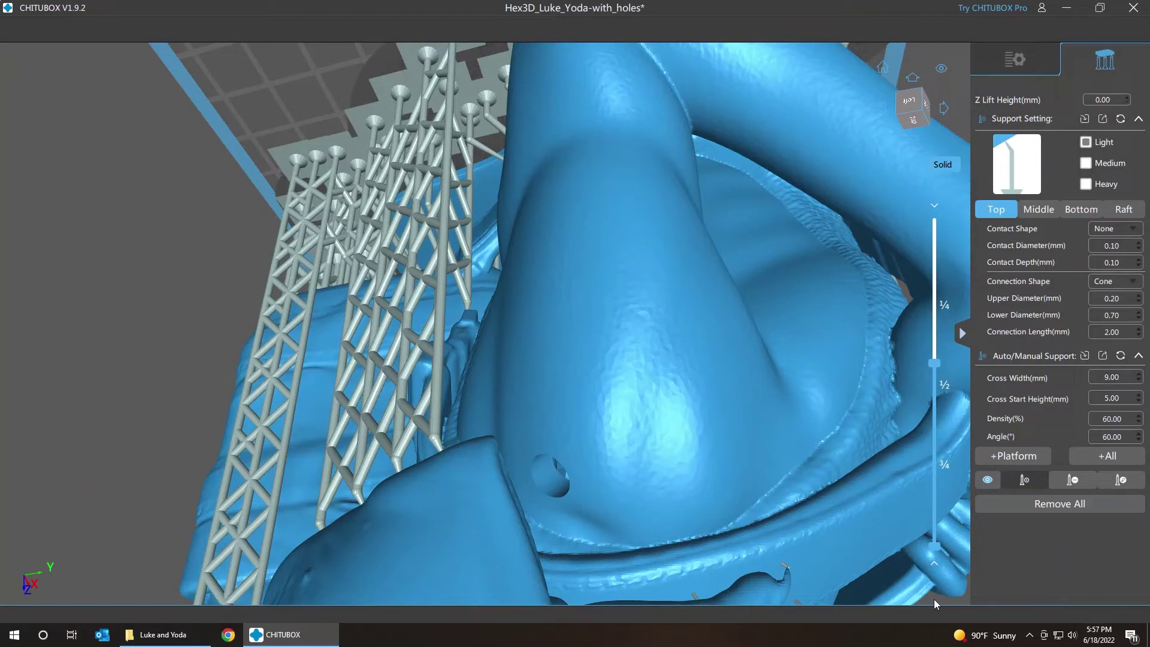
pyautogui.moveTo(935, 598); pyautogui.dragTo(832, 420)
pyautogui.moveTo(744, 487); pyautogui.dragTo(886, 530, button='middle')
pyautogui.press('Down')
pyautogui.press('Down')
pyautogui.press('Down')
pyautogui.press('Down')
pyautogui.press('Down')
pyautogui.press('Down')
pyautogui.press('Down')
pyautogui.press('Down')
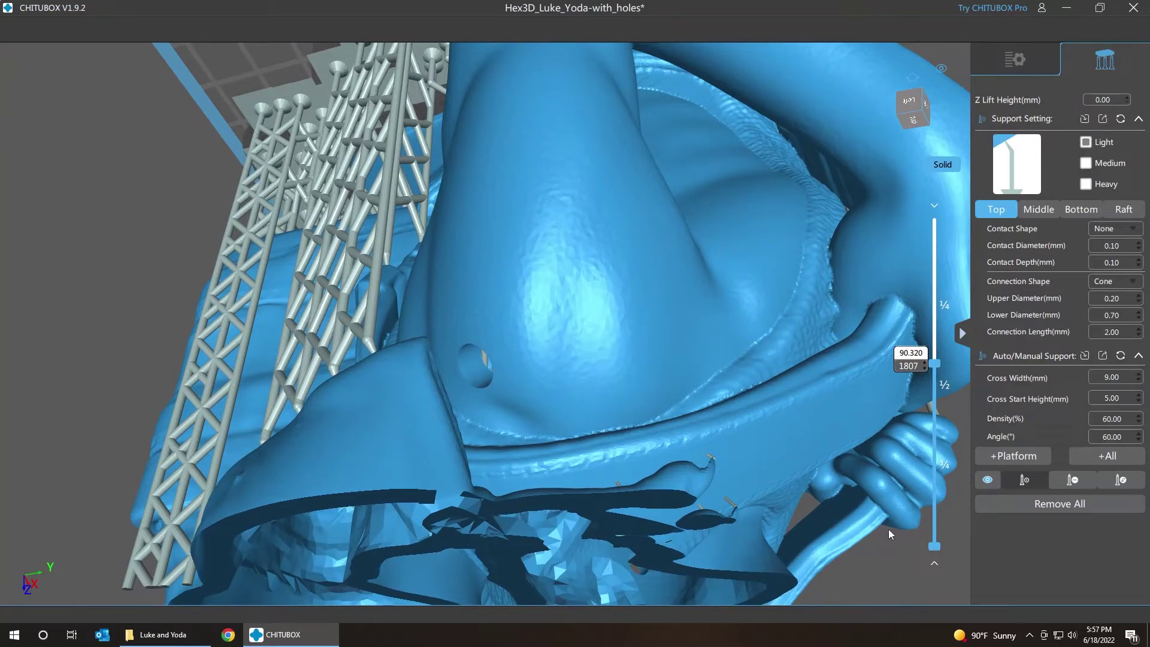
pyautogui.press('Down')
pyautogui.press('Down')
pyautogui.press('Down')
pyautogui.press('Down')
pyautogui.press('Down')
pyautogui.press('Down')
pyautogui.press('Down')
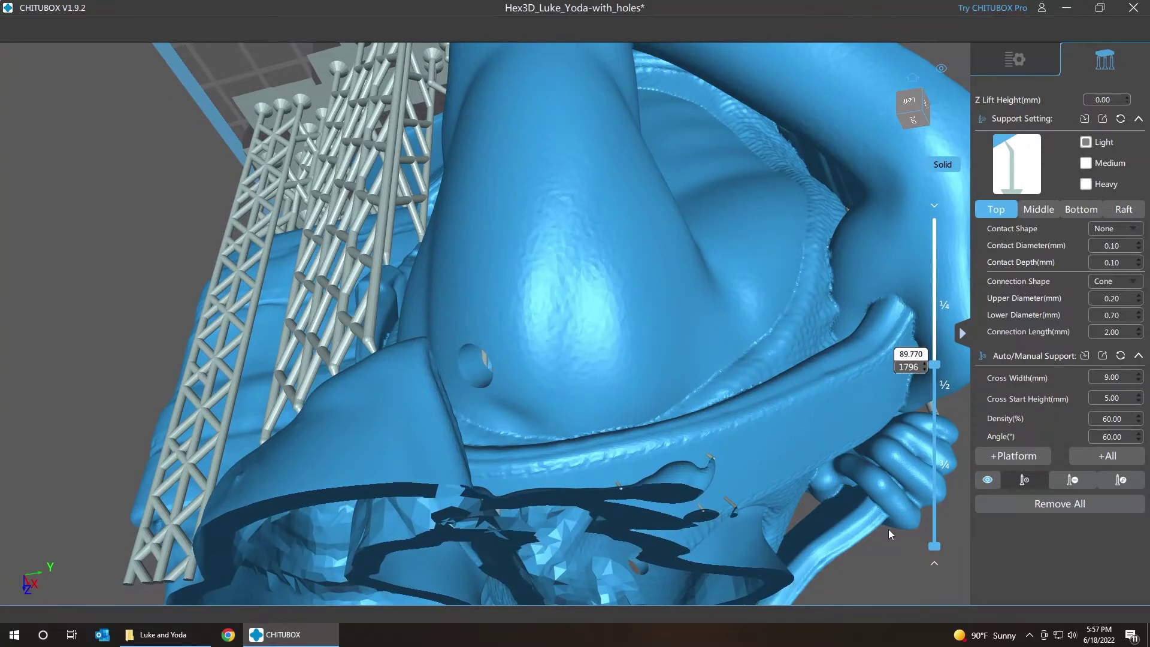
pyautogui.press('Down')
pyautogui.press('Down')
pyautogui.press('Down')
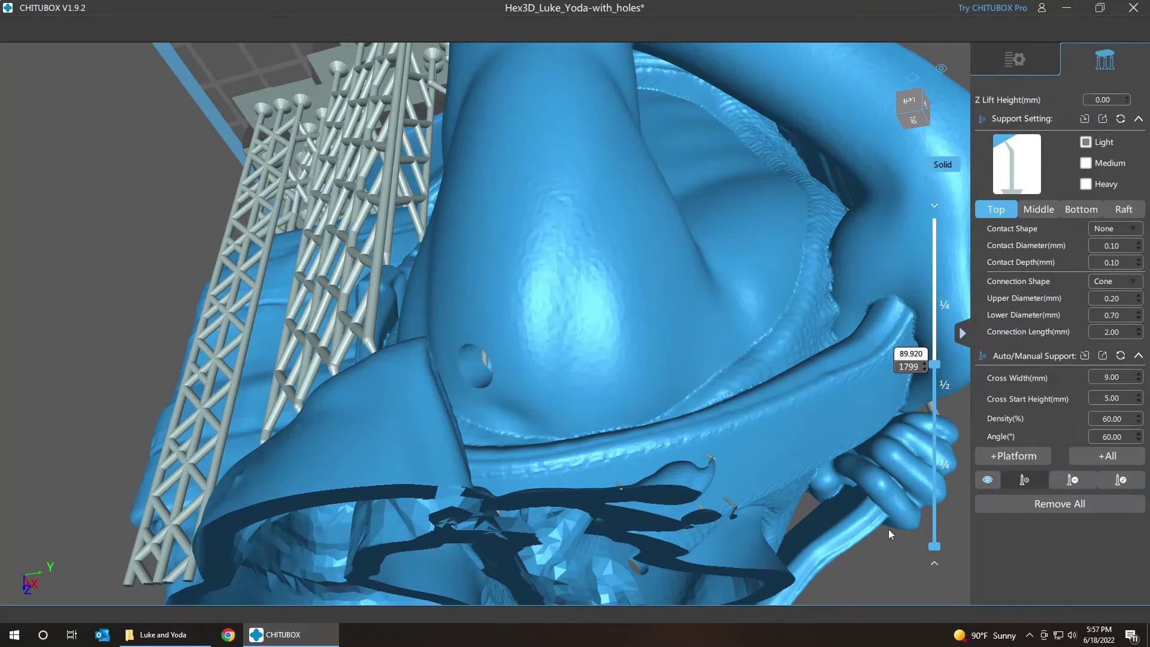
# Step up from layer 1796 to 1802 in the wider view to follow the islands growing beside the body
pyautogui.press('Up')
pyautogui.press('Up')
pyautogui.press('Up')
pyautogui.press('Up')
pyautogui.press('Up')
pyautogui.press('Up')
pyautogui.press('Up')
pyautogui.press('Up')
pyautogui.press('Up')
pyautogui.press('Up')
pyautogui.press('Up')
pyautogui.press('Up')
pyautogui.press('Up')
pyautogui.press('Up')
pyautogui.press('Up')
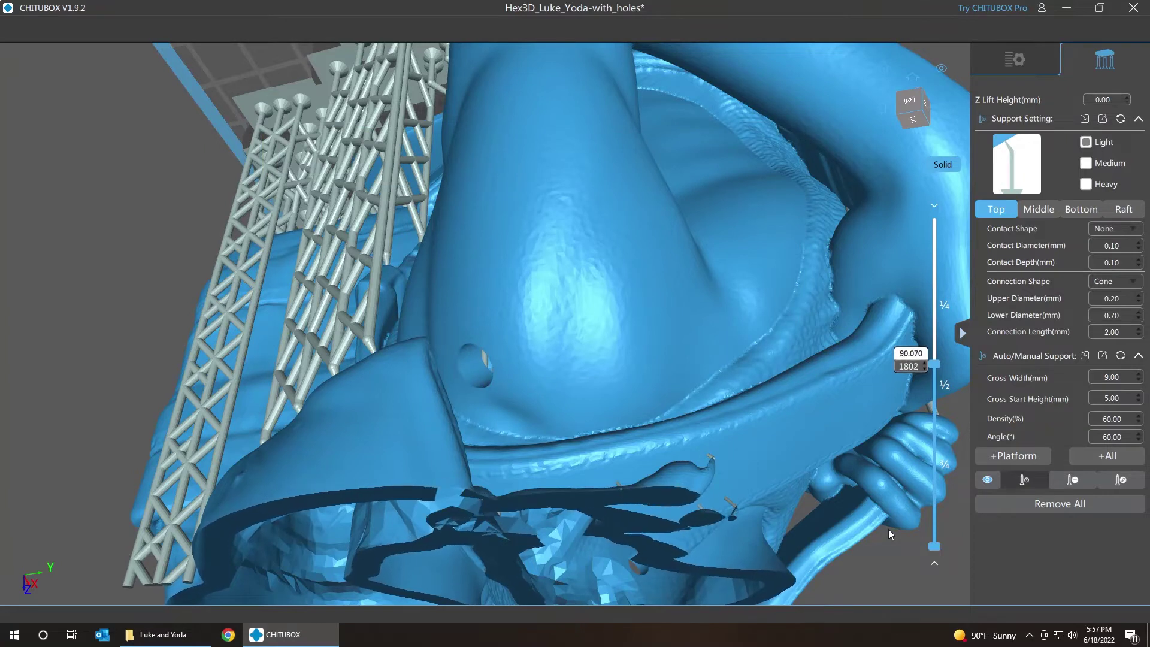
# Step up from layer 1802 to 1825 to follow how the islands merge into the main body
pyautogui.press('Up')
pyautogui.press('Up')
pyautogui.press('Up')
pyautogui.press('Up')
pyautogui.press('Up')
pyautogui.press('Up')
pyautogui.press('Up')
pyautogui.press('Up')
pyautogui.press('Up')
pyautogui.press('Up')
pyautogui.press('Up')
pyautogui.press('Up')
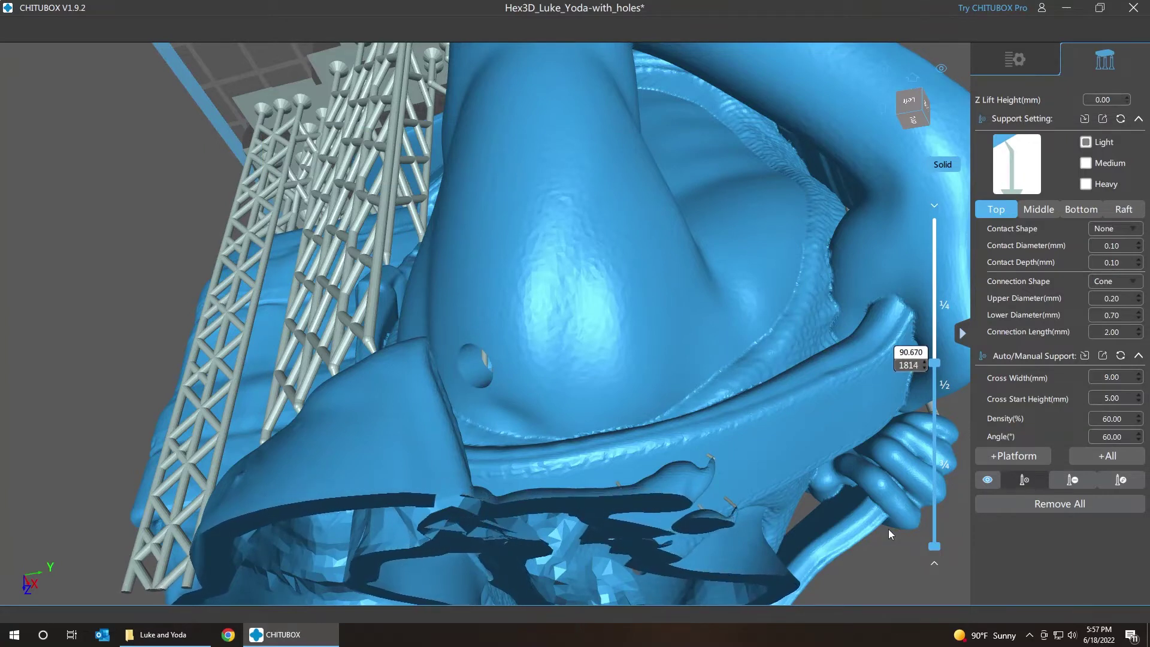
pyautogui.press('Up')
pyautogui.press('Up')
pyautogui.press('Up')
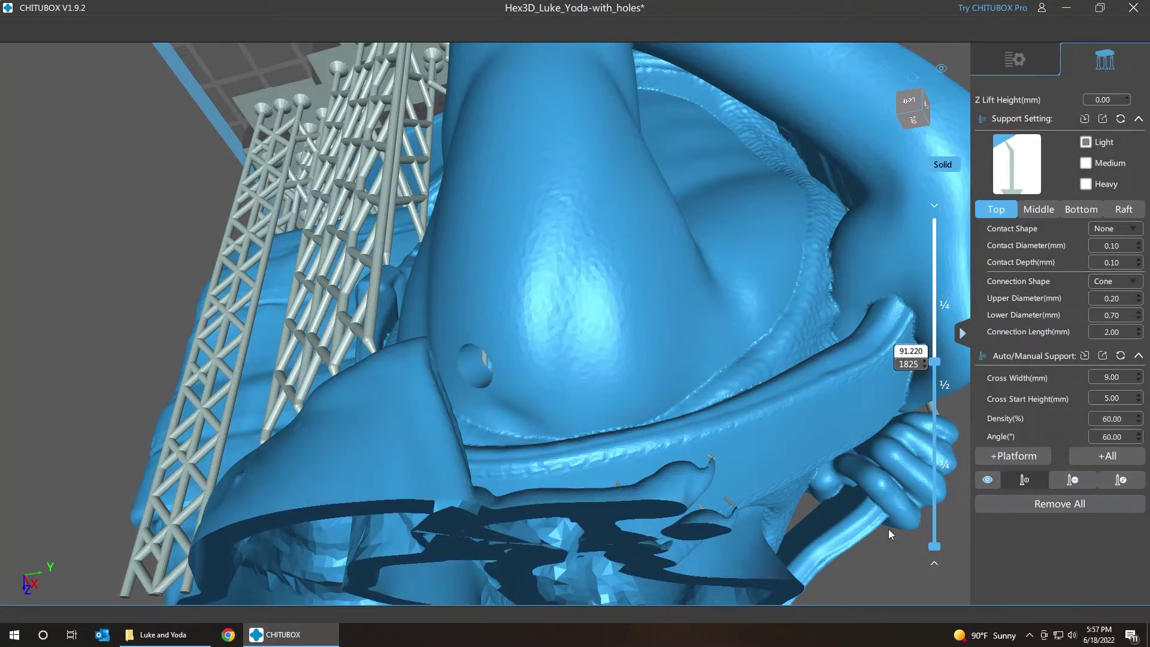
# Step back down from layer 1825 to 1812 to examine the cut edge where the oval island meets the body
pyautogui.press('Down')
pyautogui.press('Down')
pyautogui.press('Down')
pyautogui.press('Down')
pyautogui.press('Down')
pyautogui.press('Down')
pyautogui.press('Down')
pyautogui.press('Down')
pyautogui.press('Down')
pyautogui.press('Down')
pyautogui.press('Down')
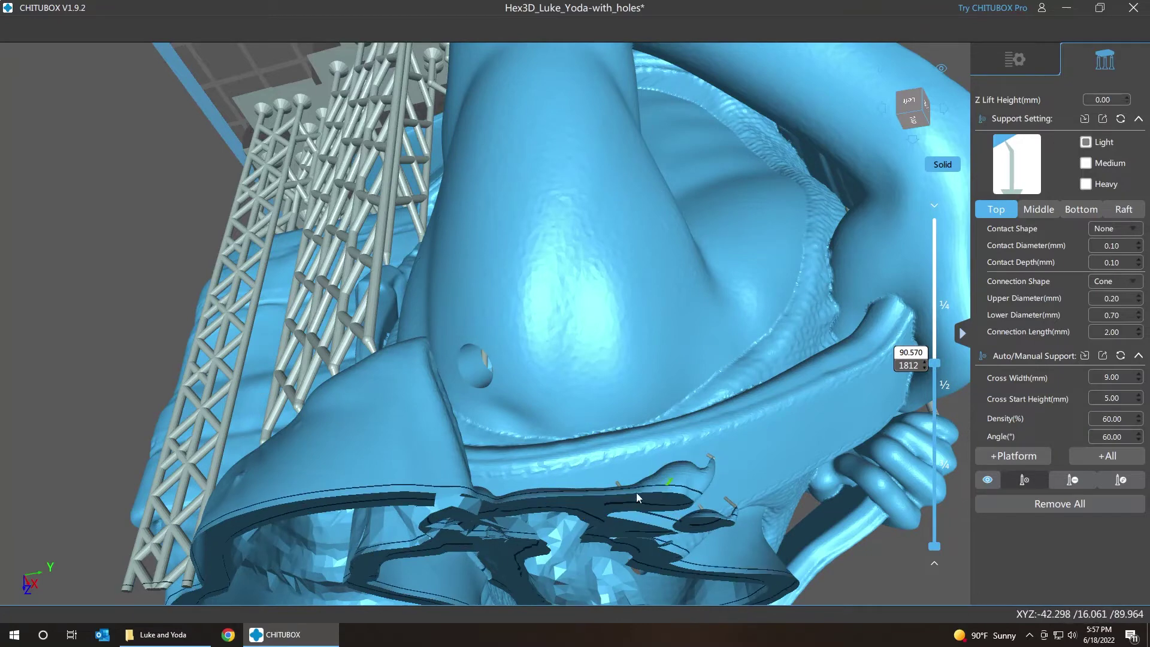
pyautogui.press('Down')
pyautogui.press('Down')
pyautogui.press('Down')
pyautogui.press('Down')
pyautogui.press('Down')
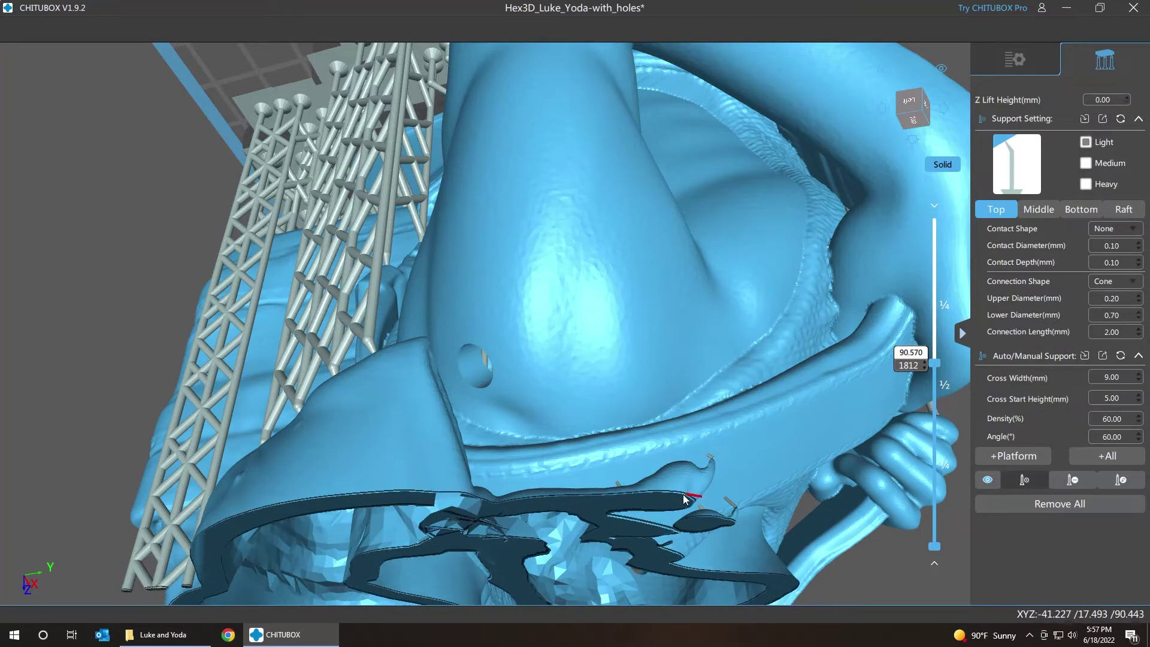
# Step down from layer 1812 to 1784 to examine the oval island separately from the main body
pyautogui.press('Down')
pyautogui.press('Down')
pyautogui.press('Down')
pyautogui.press('Down')
pyautogui.press('Down')
pyautogui.press('Down')
pyautogui.press('Down')
pyautogui.press('Down')
pyautogui.press('Down')
pyautogui.press('Down')
pyautogui.press('Down')
pyautogui.press('Down')
pyautogui.press('Down')
pyautogui.press('Down')
pyautogui.press('Down')
pyautogui.press('Down')
pyautogui.press('Down')
pyautogui.press('Down')
pyautogui.press('Down')
pyautogui.press('Down')
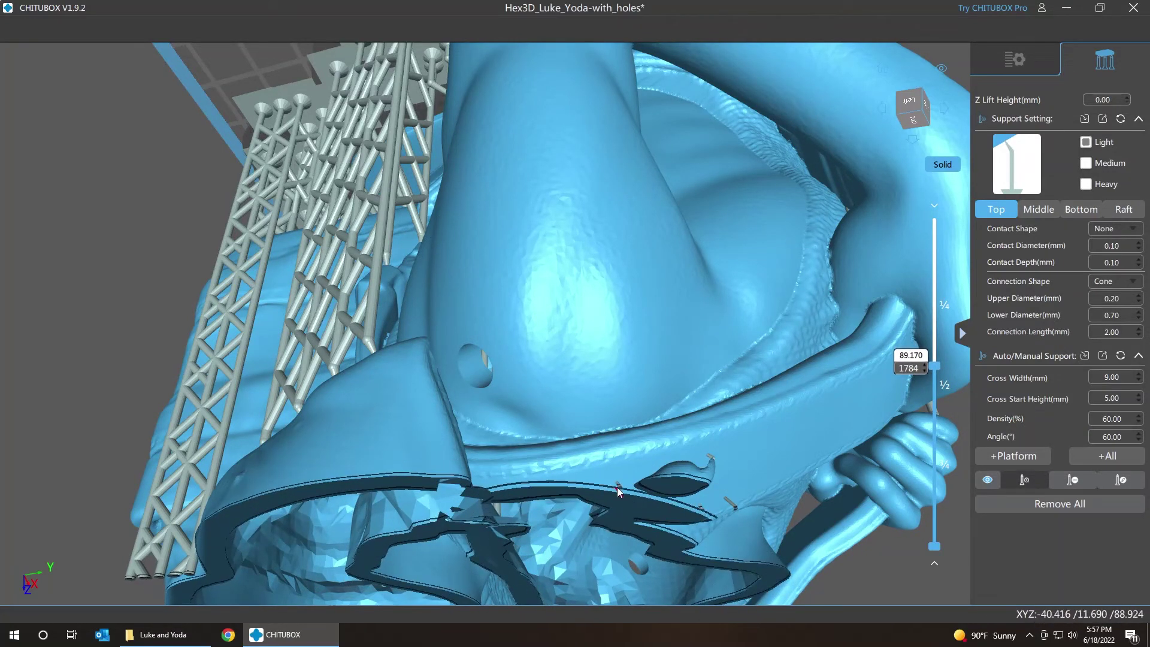
# Step up from layer 1784 to 1789 to check where the oval island reaches the small support beside it
pyautogui.press('Up')
pyautogui.press('Up')
pyautogui.press('Up')
pyautogui.press('Up')
pyautogui.press('Up')
pyautogui.press('Up')
pyautogui.press('Up')
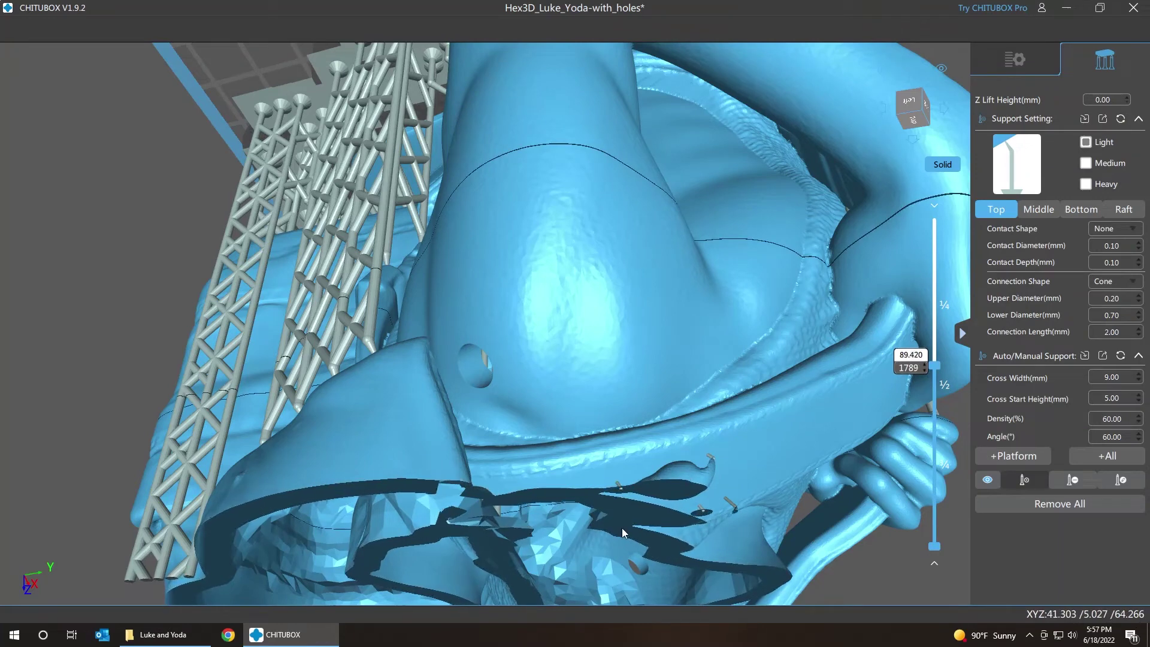
# Step down from layer 1789 to 1745 to trace the oval island back to its beginning
pyautogui.press('Down')
pyautogui.press('Down')
pyautogui.press('Down')
pyautogui.press('Down')
pyautogui.press('Down')
pyautogui.press('Down')
pyautogui.press('Down')
pyautogui.press('Down')
pyautogui.press('Down')
pyautogui.press('Down')
pyautogui.press('Down')
pyautogui.press('Down')
pyautogui.press('Down')
pyautogui.press('Down')
pyautogui.press('Down')
pyautogui.press('Down')
pyautogui.press('Down')
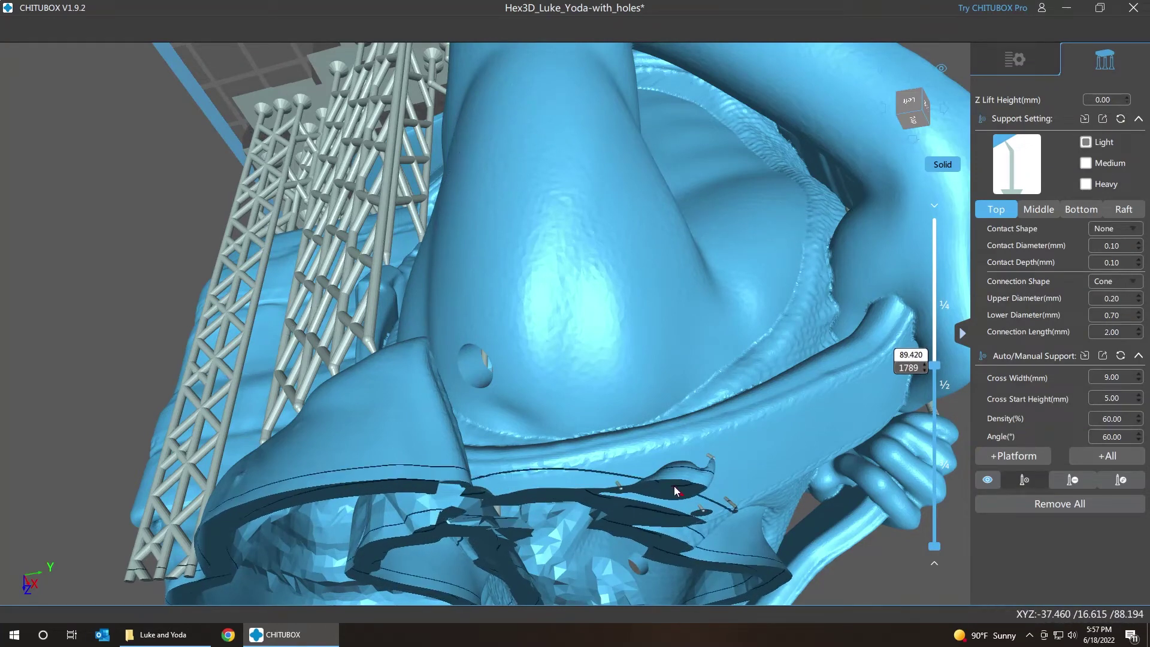
pyautogui.press('Down')
pyautogui.press('Down')
pyautogui.press('Down')
pyautogui.press('Down')
pyautogui.press('Down')
pyautogui.press('Down')
pyautogui.press('Down')
pyautogui.press('Down')
pyautogui.press('Down')
pyautogui.press('Down')
pyautogui.press('Down')
pyautogui.press('Down')
pyautogui.press('Down')
pyautogui.press('Down')
pyautogui.press('Down')
pyautogui.press('Down')
pyautogui.press('Down')
pyautogui.press('Down')
pyautogui.press('Down')
pyautogui.press('Down')
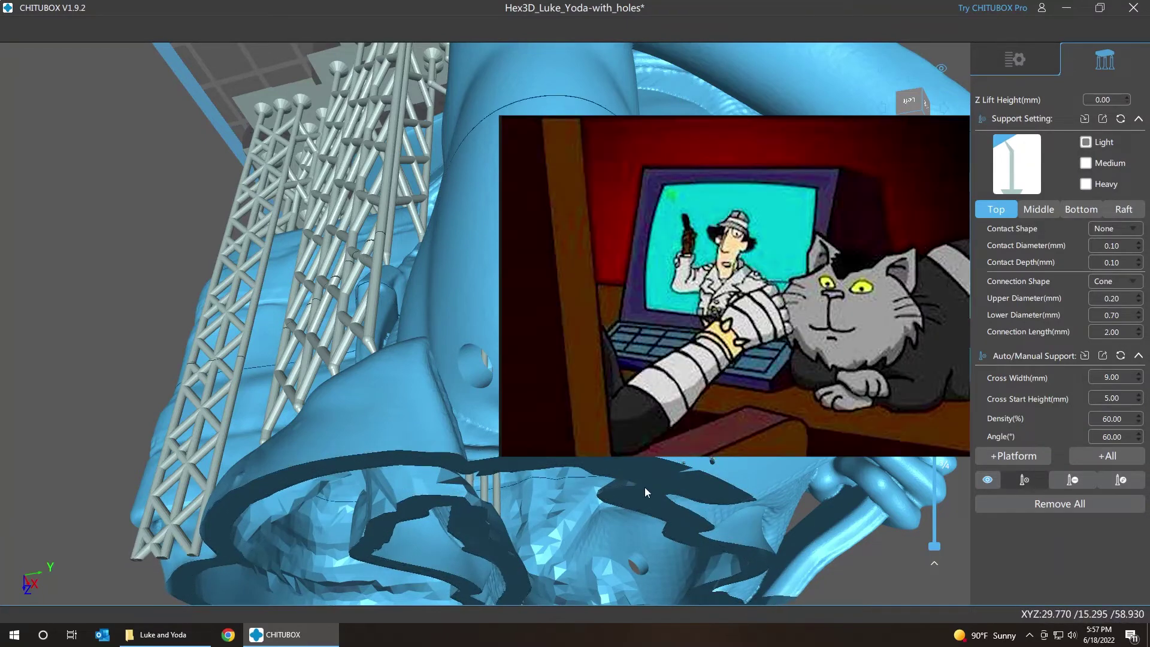
# Step up from layer 1745 to 1781 to follow the oval island's growth toward the main body
pyautogui.press('Up')
pyautogui.press('Up')
pyautogui.press('Up')
pyautogui.press('Up')
pyautogui.press('Up')
pyautogui.press('Up')
pyautogui.press('Up')
pyautogui.press('Up')
pyautogui.press('Up')
pyautogui.press('Up')
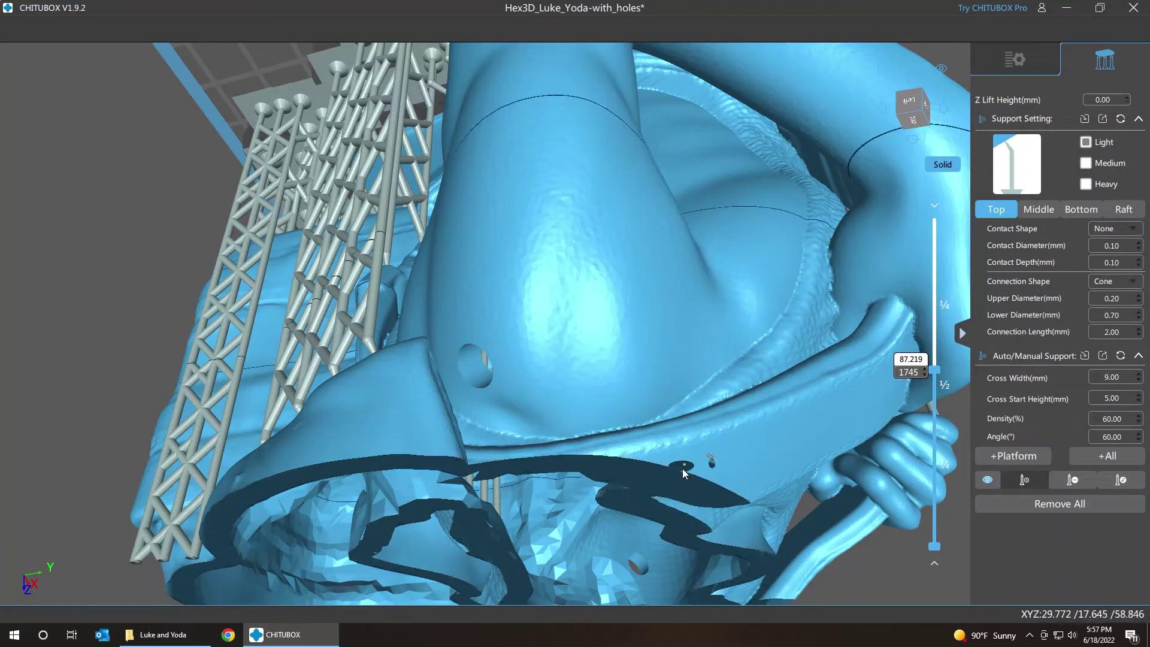
pyautogui.press('Up')
pyautogui.press('Up')
pyautogui.press('Up')
pyautogui.press('Up')
pyautogui.press('Up')
pyautogui.press('Up')
pyautogui.press('Up')
pyautogui.press('Up')
pyautogui.press('Up')
pyautogui.press('Up')
pyautogui.press('Up')
pyautogui.press('Up')
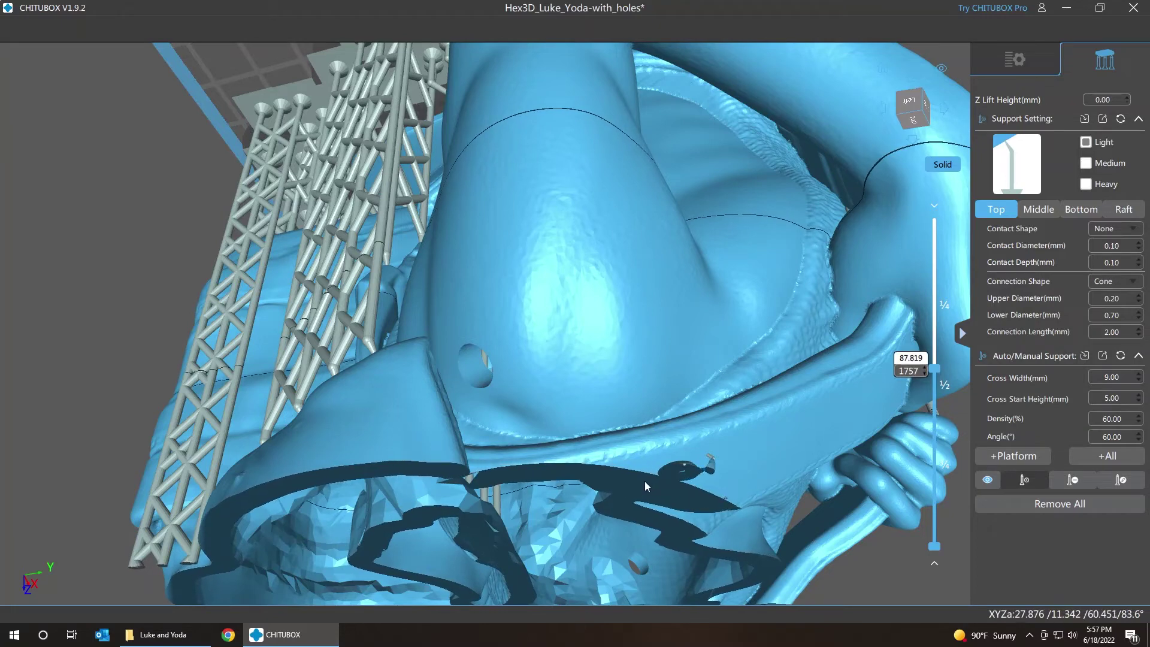
pyautogui.press('Up')
pyautogui.press('Up')
pyautogui.press('Up')
pyautogui.press('Up')
pyautogui.press('Up')
pyautogui.press('Up')
pyautogui.press('Up')
pyautogui.press('Up')
pyautogui.press('Up')
pyautogui.press('Up')
pyautogui.press('Up')
pyautogui.press('Up')
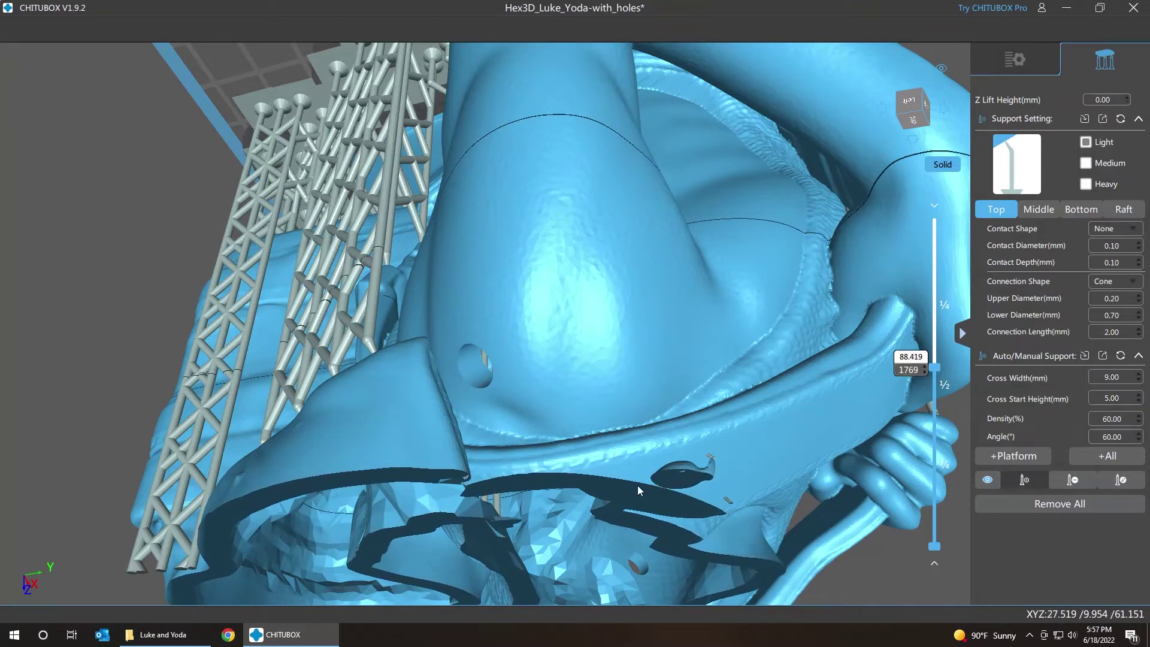
pyautogui.press('Up')
pyautogui.press('Up')
pyautogui.press('Up')
pyautogui.press('Up')
pyautogui.press('Up')
pyautogui.press('Up')
pyautogui.press('Up')
pyautogui.press('Up')
pyautogui.press('Up')
pyautogui.press('Up')
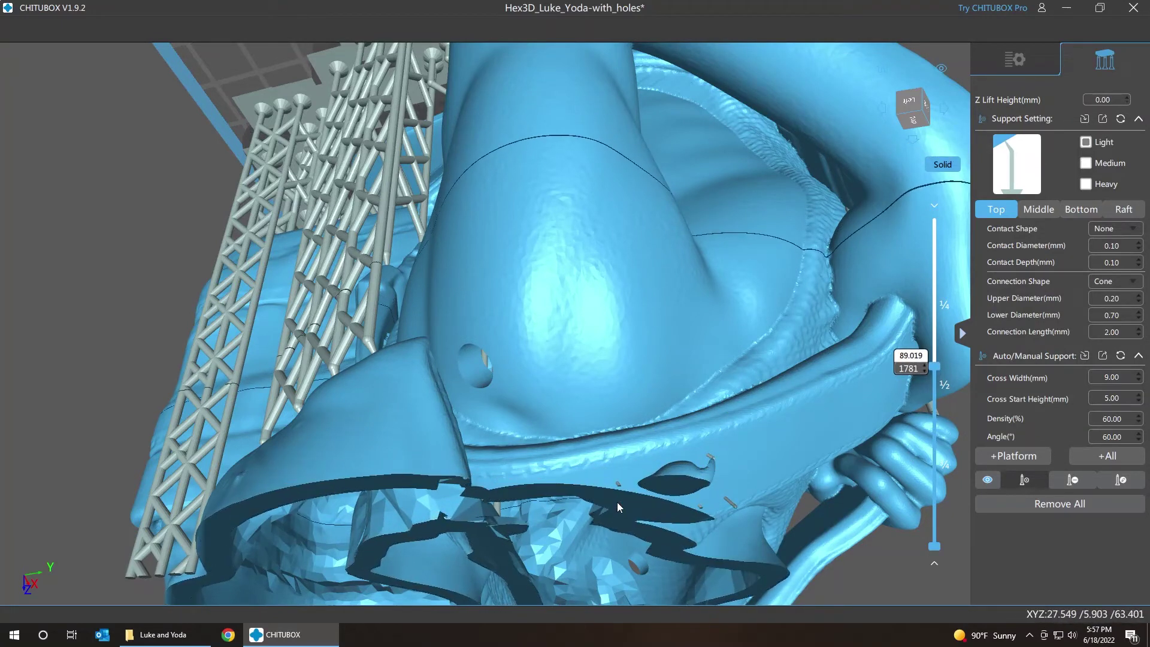
# Examine the gap between the oval island and the body up close while stepping up from layer 1781 to 1789
pyautogui.scroll(6, 627, 494)
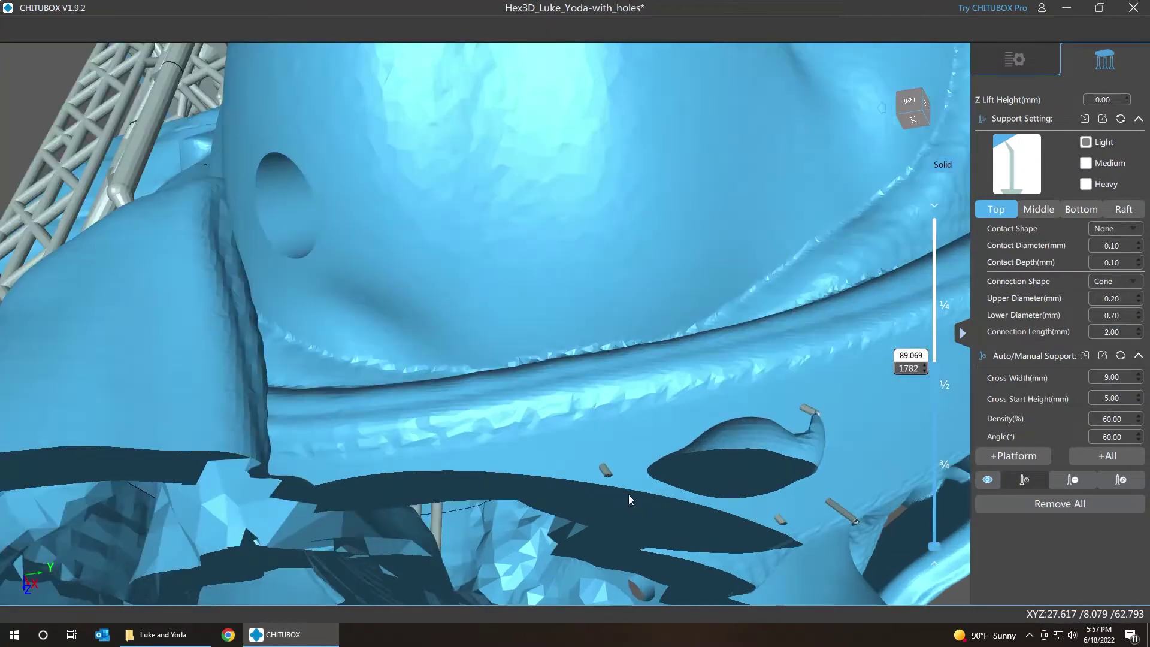
pyautogui.scroll(-4, 627, 494)
pyautogui.press('Up')
pyautogui.press('Up')
pyautogui.press('Up')
pyautogui.press('Up')
pyautogui.press('Up')
pyautogui.press('Up')
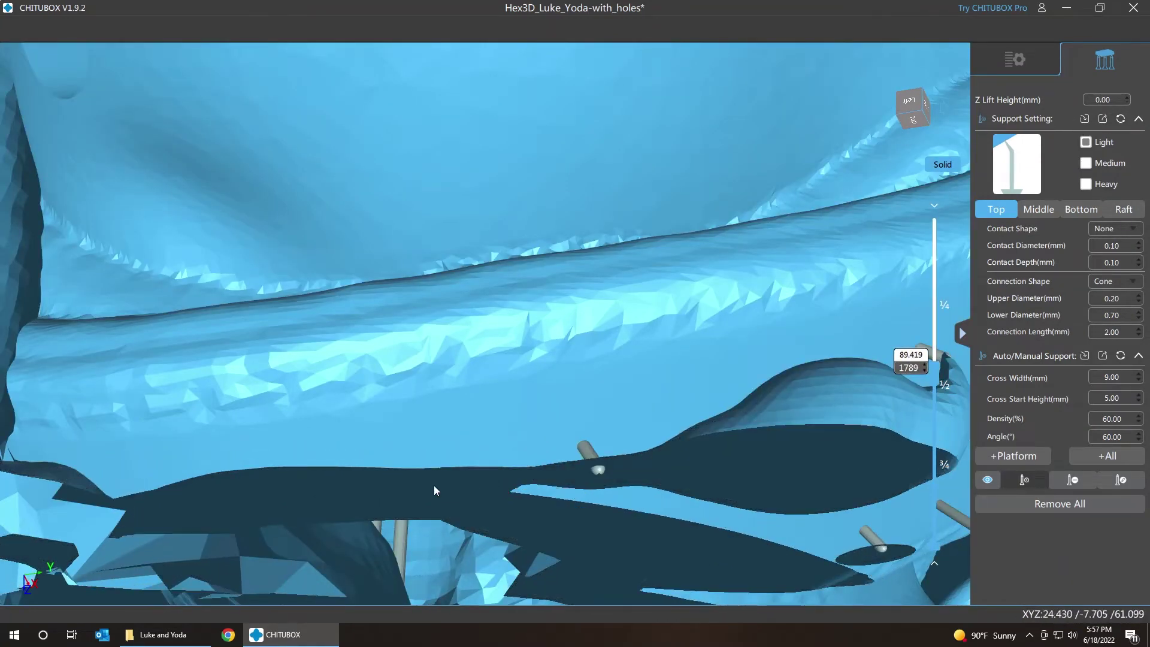
# Step up to layer 1790 in a wider view to recheck the supported islands against the main body
pyautogui.scroll(-5, 430, 509)
pyautogui.press('Up')
pyautogui.press('Up')
pyautogui.press('Up')
pyautogui.press('Up')
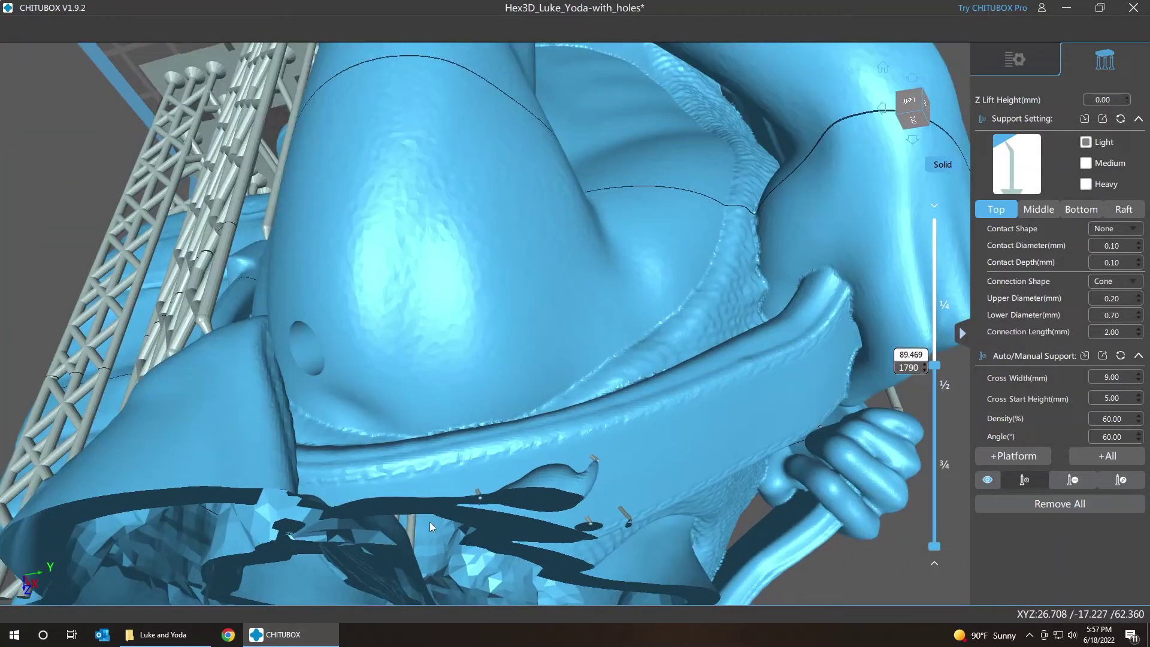
# Step up from layer 1790 to 1816 to follow the islands' growth toward the main body
pyautogui.press('Up')
pyautogui.press('Up')
pyautogui.press('Up')
pyautogui.press('Up')
pyautogui.press('Up')
pyautogui.press('Up')
pyautogui.press('Up')
pyautogui.press('Up')
pyautogui.press('Up')
pyautogui.press('Up')
pyautogui.press('Up')
pyautogui.press('Up')
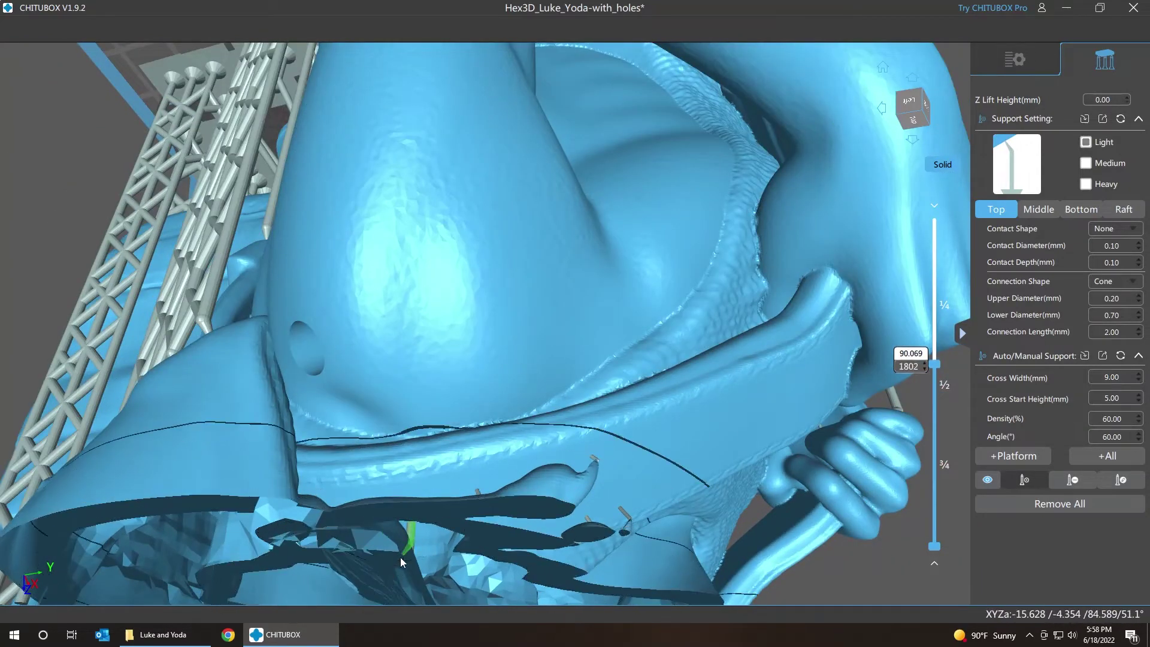
pyautogui.press('Up')
pyautogui.press('Up')
pyautogui.press('Up')
pyautogui.press('Up')
pyautogui.press('Up')
pyautogui.press('Up')
pyautogui.press('Up')
pyautogui.press('Up')
pyautogui.press('Up')
pyautogui.press('Up')
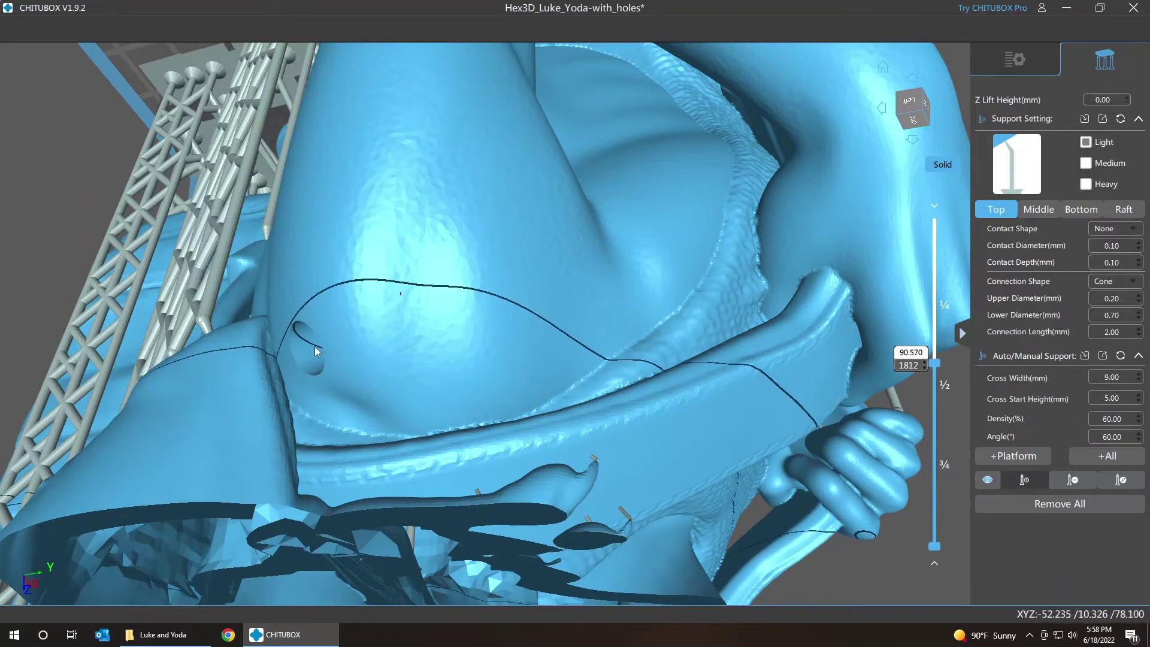
pyautogui.press('Up')
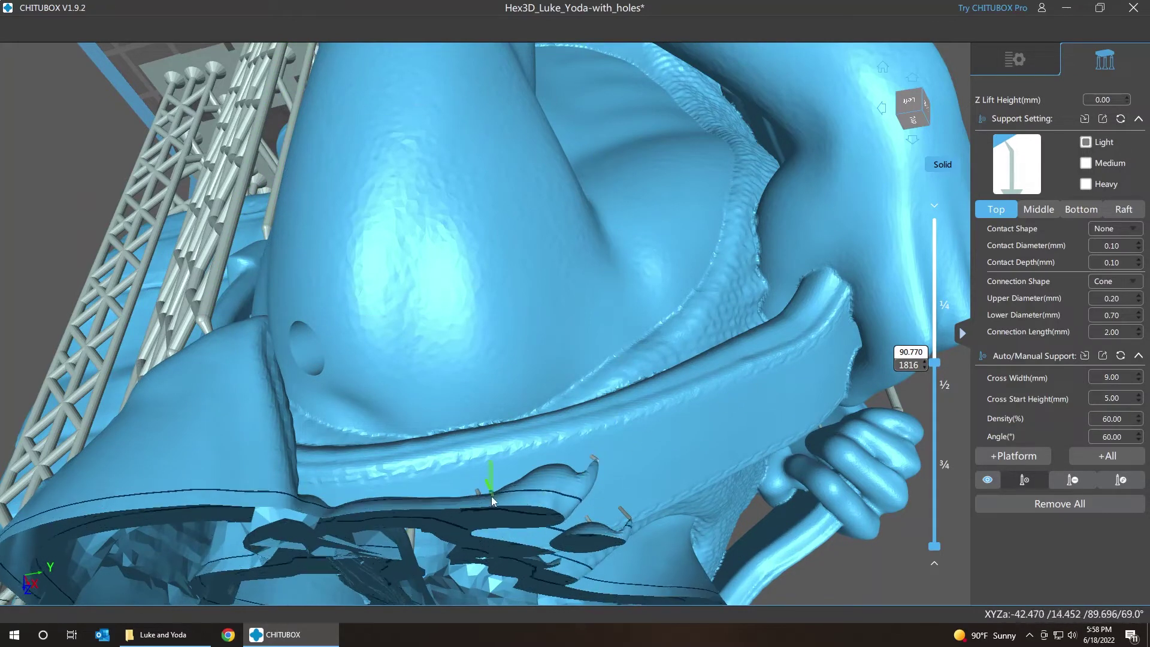
# Hide the layers below 1751 and add a light support on the oval island's end nearest the larger island
pyautogui.scroll(5, 601, 532)
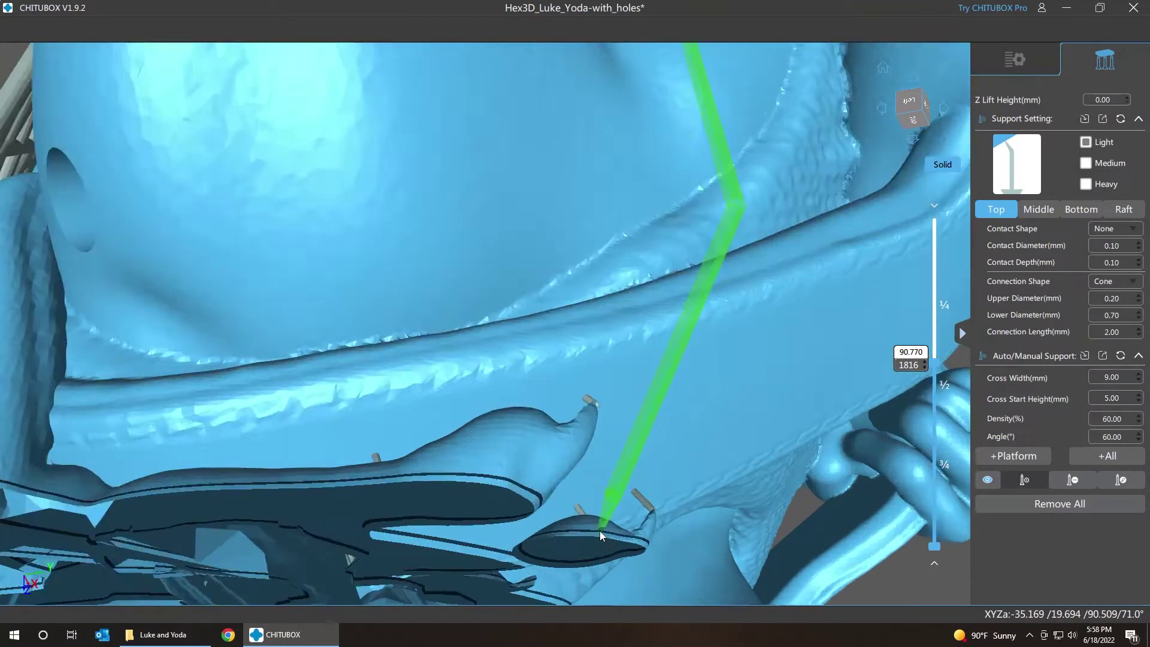
pyautogui.scroll(-3, 599, 530)
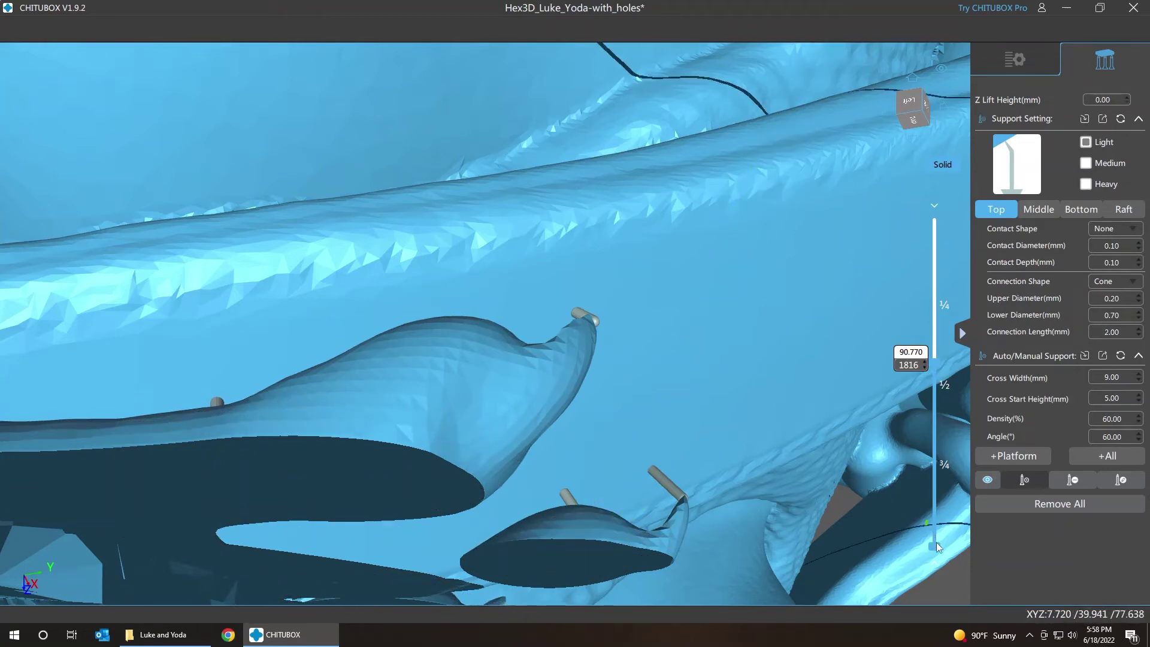
pyautogui.moveTo(936, 546); pyautogui.dragTo(934, 370)
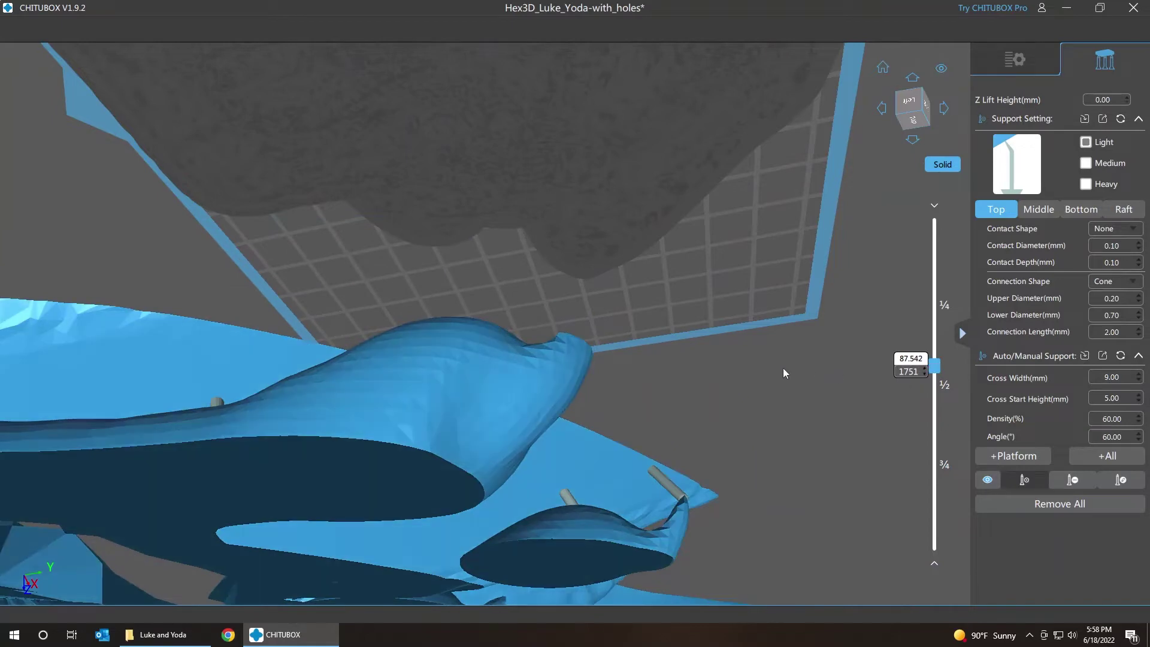
pyautogui.moveTo(782, 368); pyautogui.dragTo(776, 343, button='right')
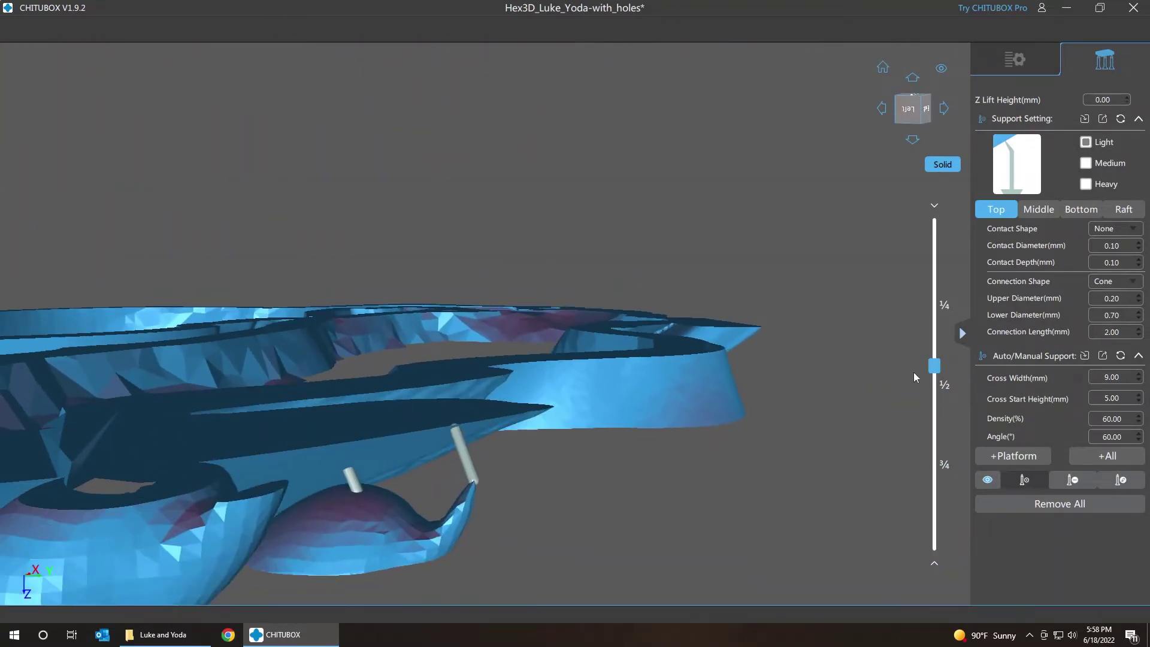
pyautogui.moveTo(592, 521); pyautogui.dragTo(703, 507, button='right')
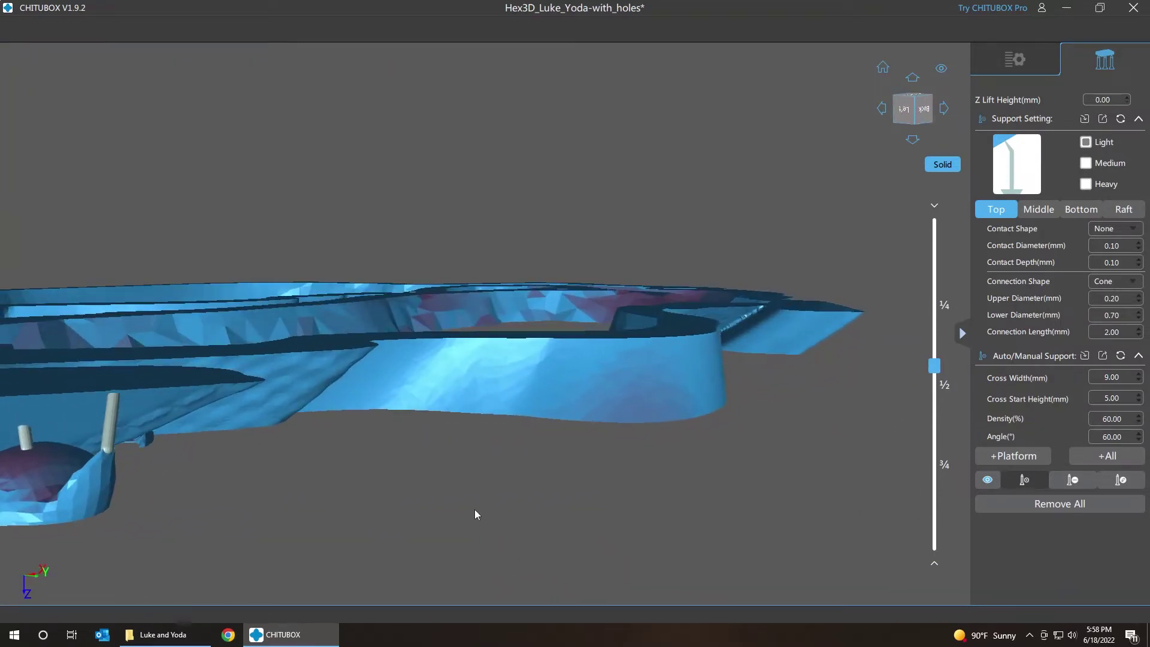
pyautogui.moveTo(476, 514); pyautogui.dragTo(602, 505, button='right')
pyautogui.moveTo(339, 496); pyautogui.dragTo(461, 517, button='right')
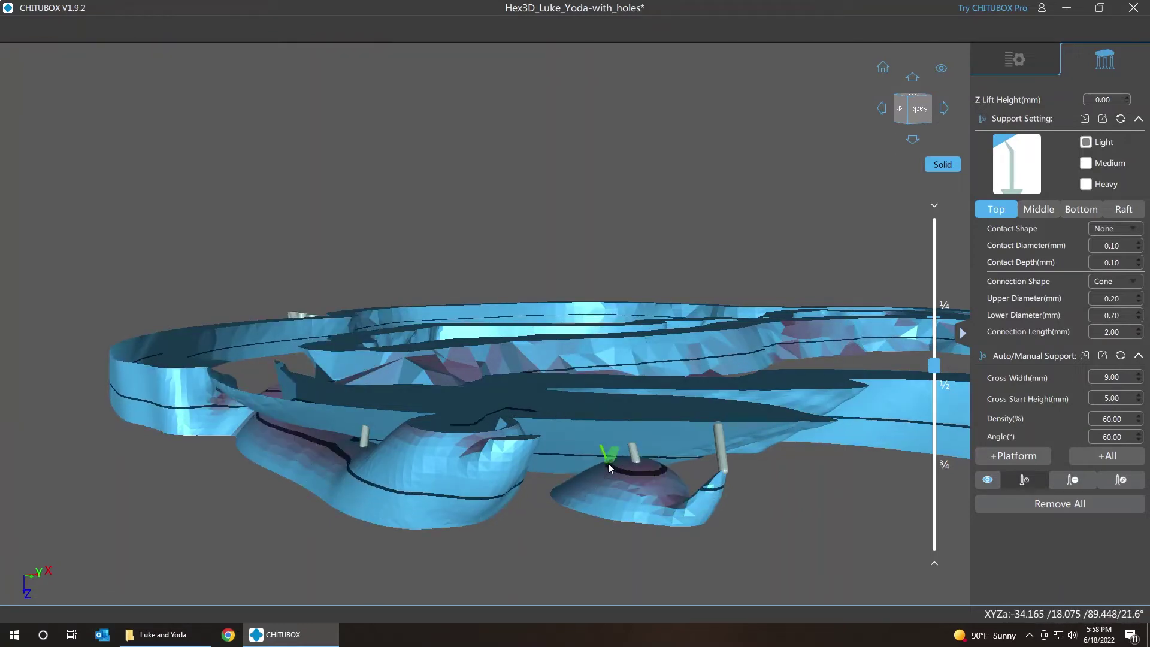
pyautogui.click(578, 471)
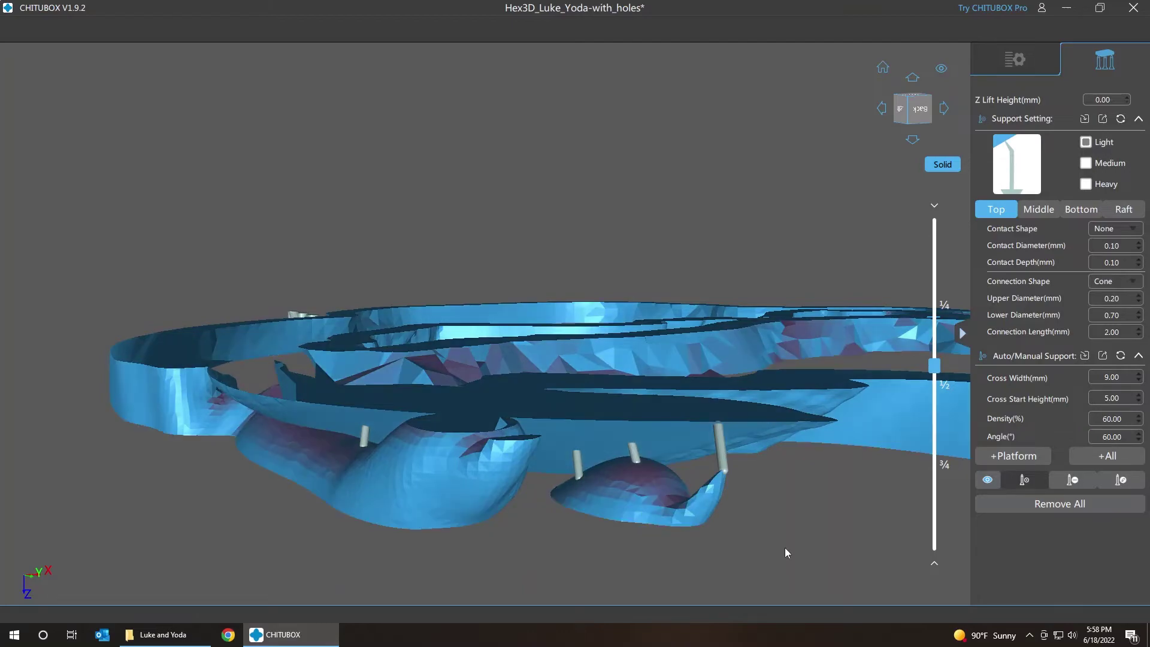
# Add another light support on the underside of the oval island from its opposite side
pyautogui.moveTo(785, 548); pyautogui.dragTo(760, 554)
pyautogui.moveTo(761, 555); pyautogui.dragTo(845, 607, button='right')
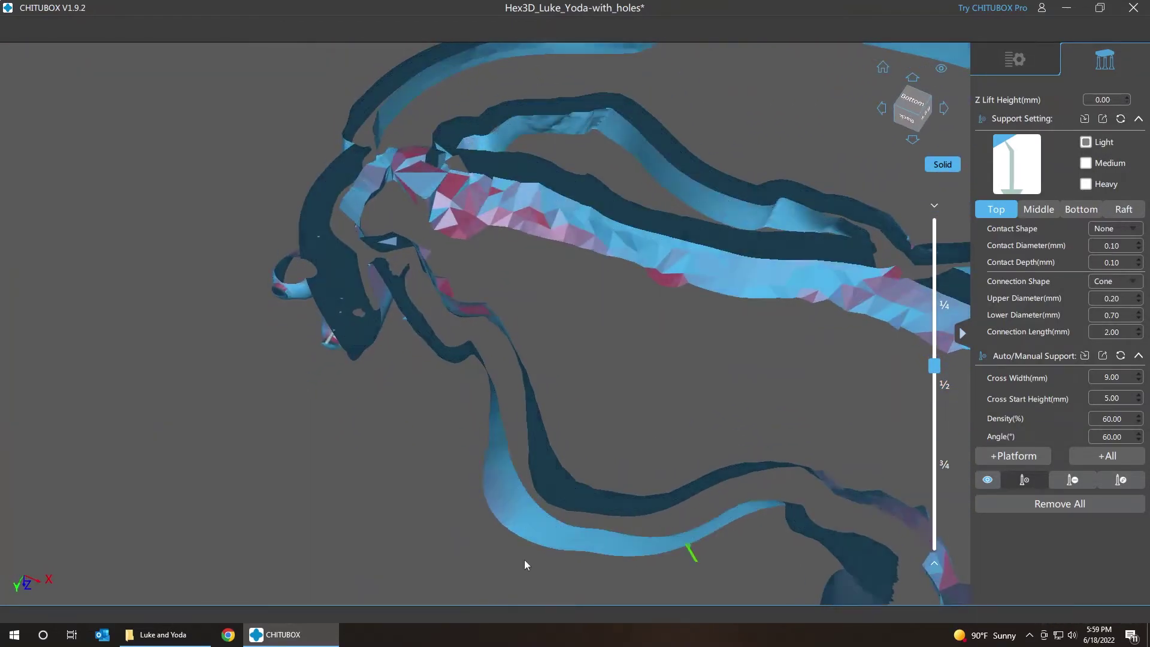
pyautogui.moveTo(298, 453); pyautogui.dragTo(477, 486, button='middle')
pyautogui.moveTo(389, 411); pyautogui.dragTo(639, 532, button='middle')
pyautogui.moveTo(457, 486); pyautogui.dragTo(632, 525, button='middle')
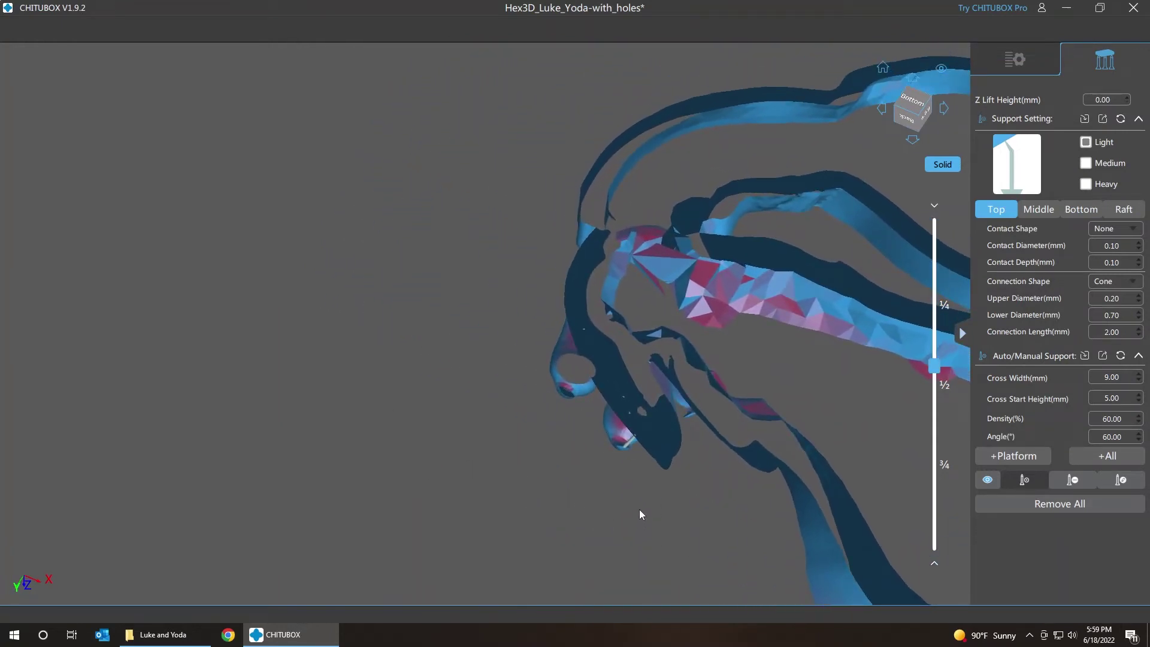
pyautogui.moveTo(638, 509); pyautogui.dragTo(667, 451, button='right')
pyautogui.scroll(5, 656, 415)
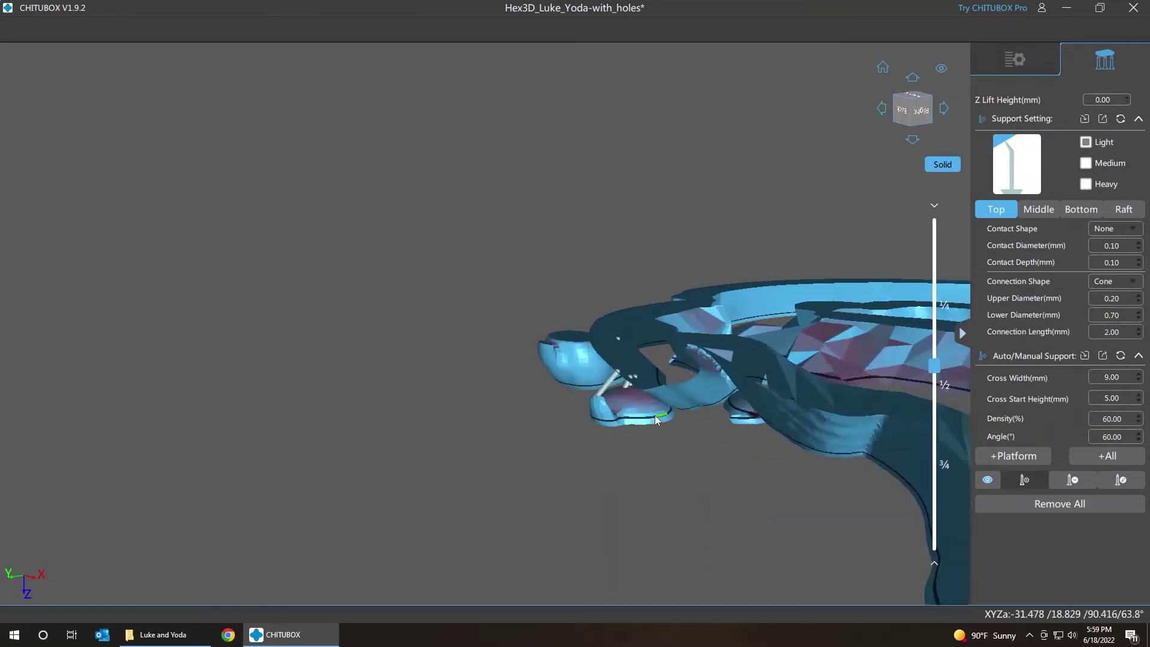
pyautogui.scroll(-3, 661, 418)
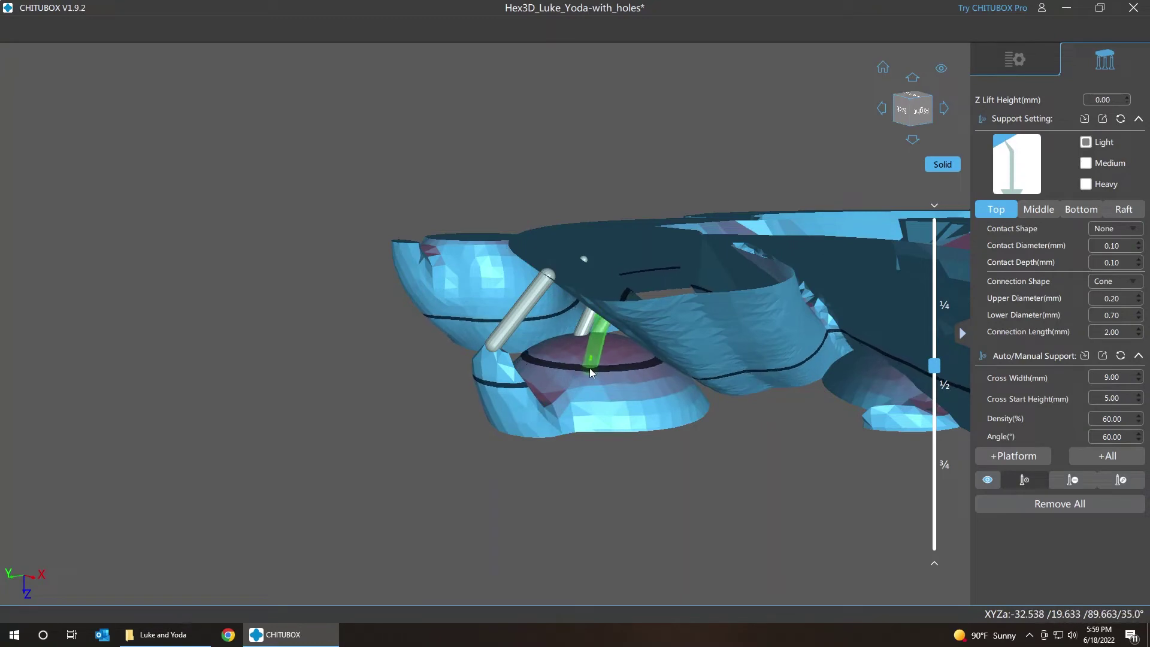
pyautogui.click(590, 367)
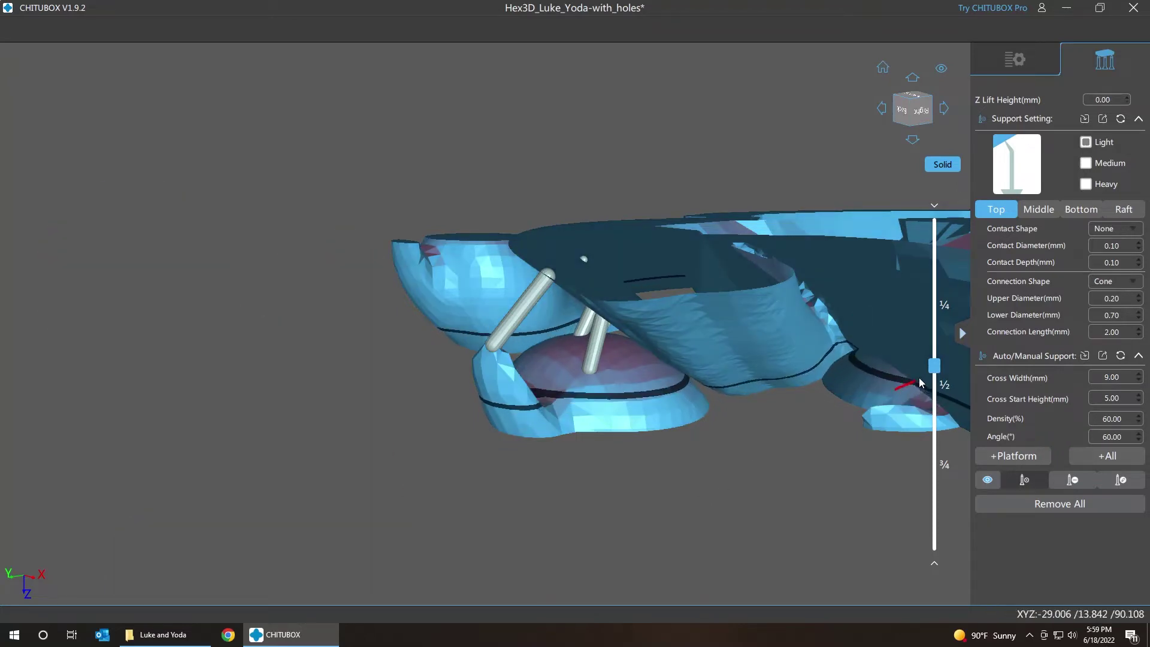
# Show the hidden lower layers again and inspect the cut cross-section from above
pyautogui.moveTo(936, 374); pyautogui.dragTo(933, 559)
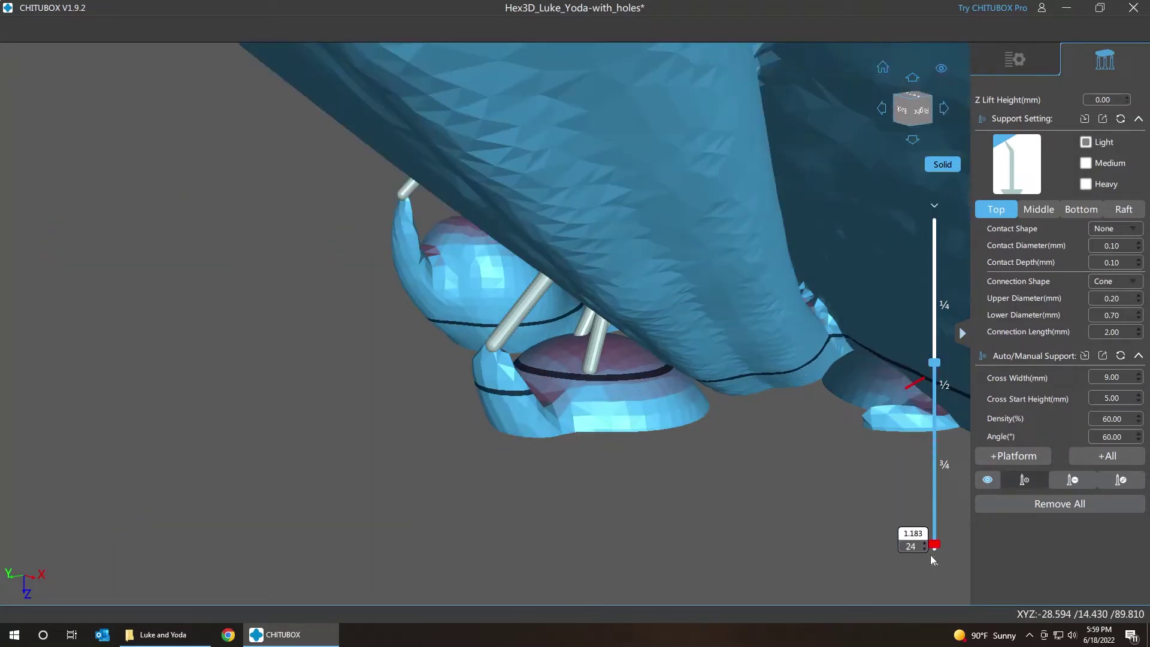
pyautogui.moveTo(698, 472); pyautogui.dragTo(656, 196, button='right')
pyautogui.scroll(-10, 475, 375)
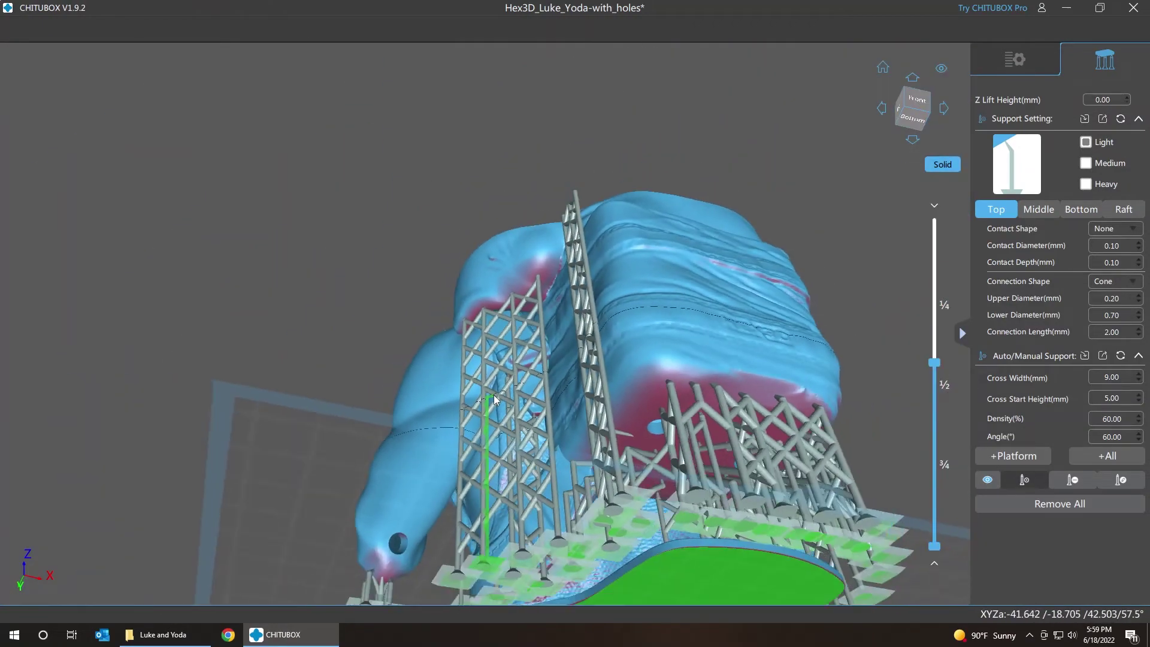
pyautogui.moveTo(494, 400); pyautogui.dragTo(496, 290, button='right')
pyautogui.scroll(5, 495, 287)
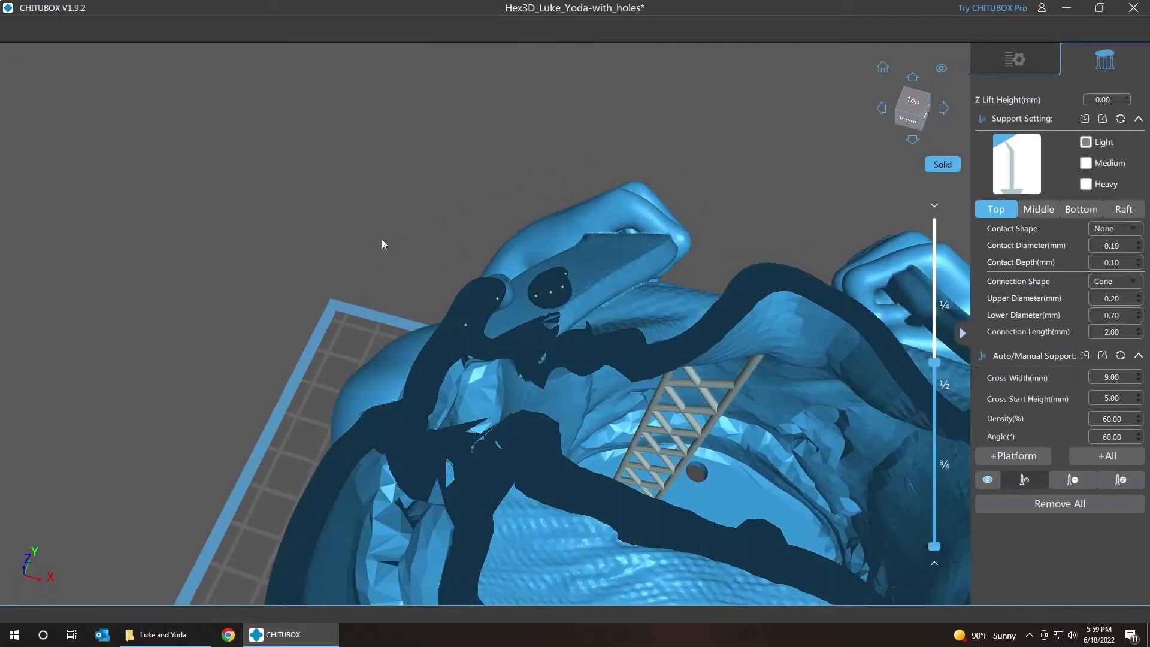
pyautogui.moveTo(411, 210); pyautogui.dragTo(123, 93, button='middle')
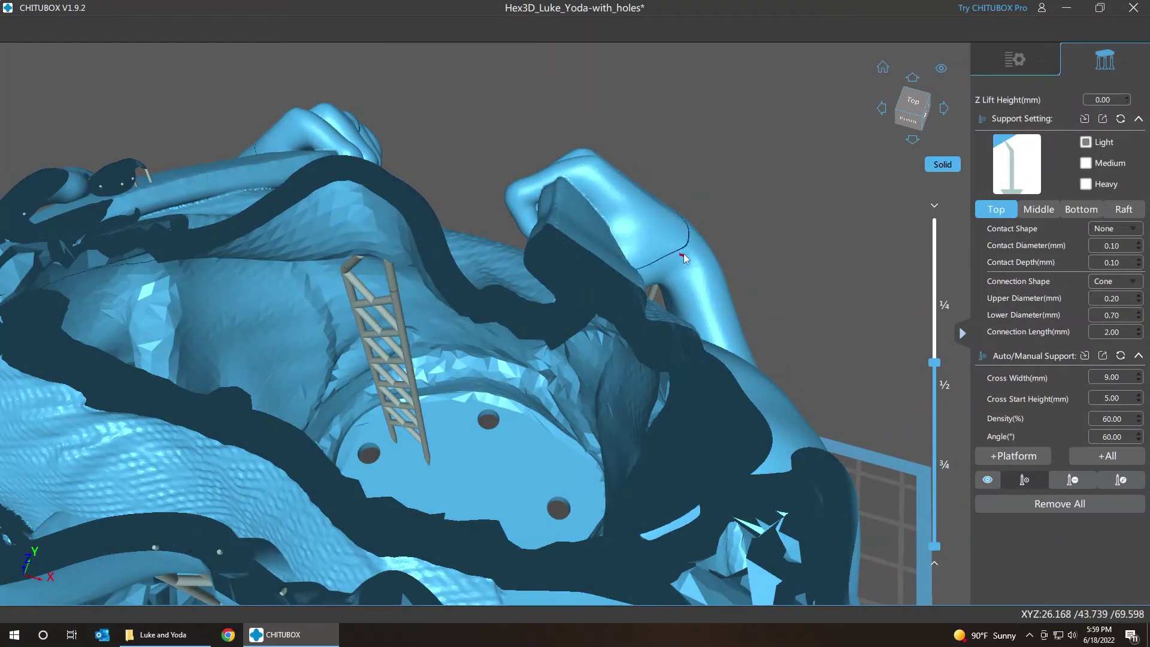
pyautogui.moveTo(485, 172); pyautogui.dragTo(792, 210, button='middle')
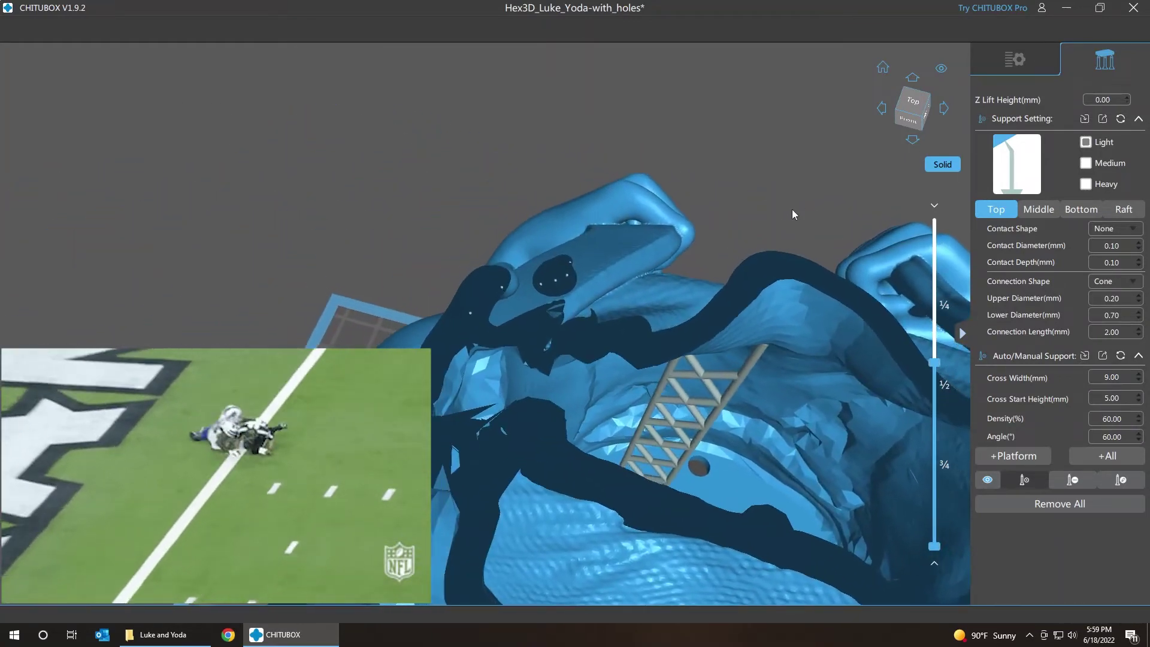
# Step up to layer 1845 to check how the supported islands merge with the main body
pyautogui.press('Up')
pyautogui.press('Up')
pyautogui.press('Up')
pyautogui.press('Up')
pyautogui.press('Up')
pyautogui.press('Up')
pyautogui.press('Up')
pyautogui.press('Up')
pyautogui.press('Up')
pyautogui.press('Up')
pyautogui.press('Up')
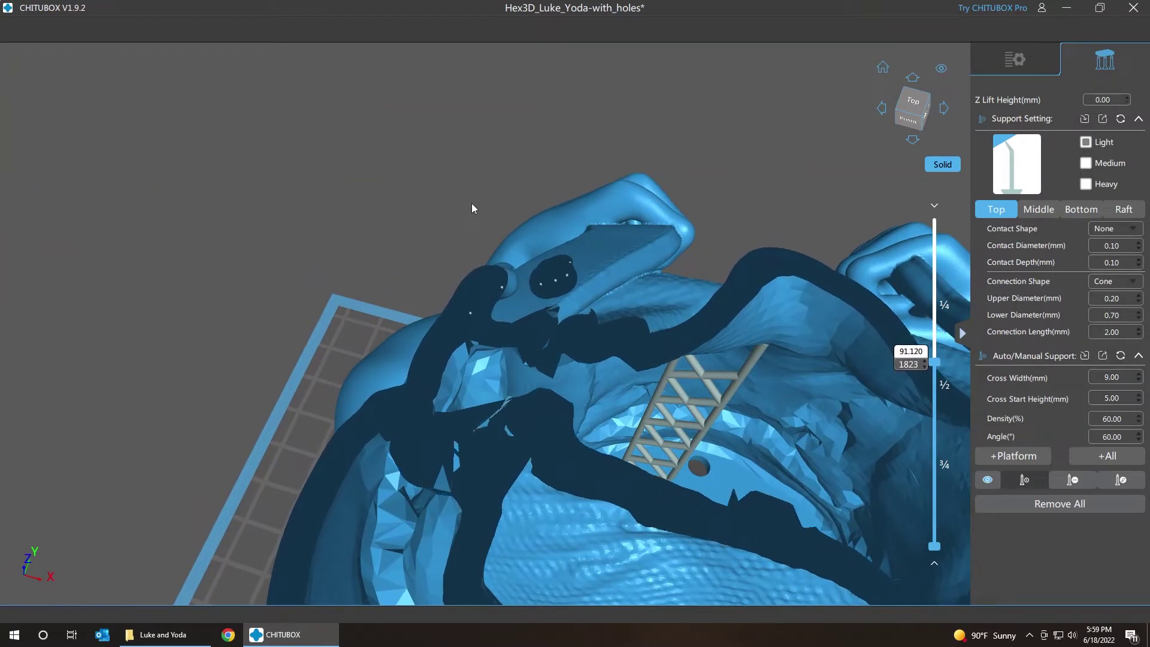
pyautogui.press('Up')
pyautogui.press('Up')
pyautogui.press('Up')
pyautogui.press('Up')
pyautogui.press('Up')
pyautogui.press('Up')
pyautogui.press('Up')
pyautogui.press('Up')
pyautogui.press('Up')
pyautogui.press('Up')
pyautogui.press('Up')
pyautogui.press('Up')
pyautogui.press('Up')
pyautogui.press('Up')
pyautogui.press('Up')
pyautogui.press('Up')
pyautogui.press('Up')
pyautogui.press('Up')
pyautogui.press('Up')
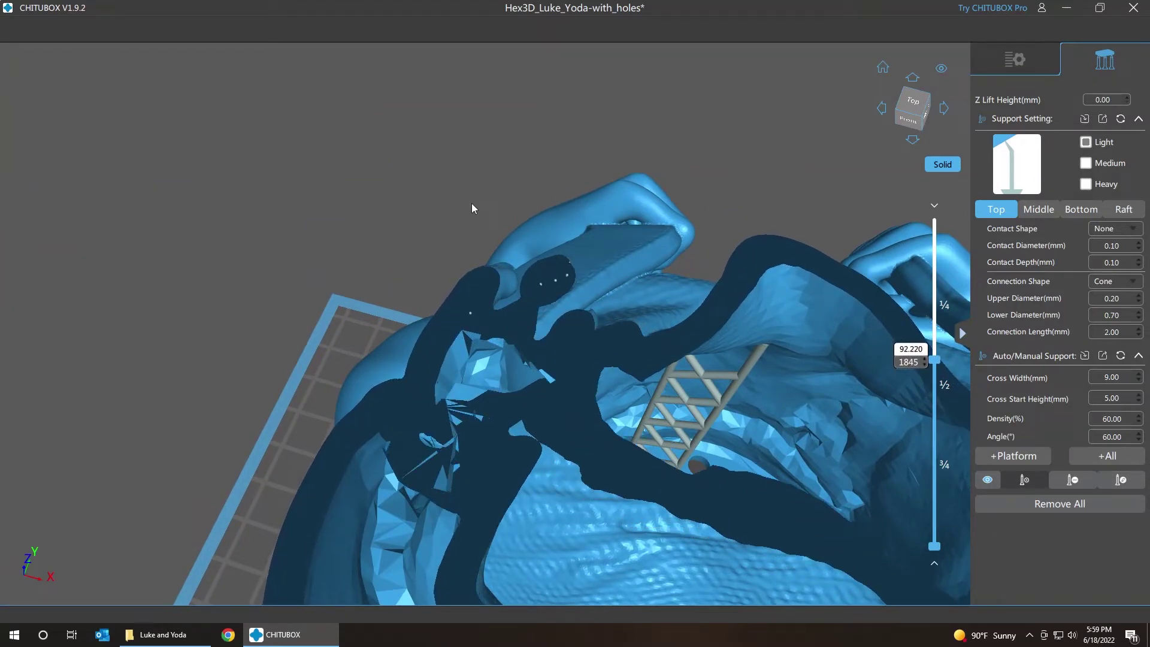
# Step down from layer 1845 to 1807, viewing the bust from the back, to look for unsupported islands beside the body
pyautogui.moveTo(455, 227); pyautogui.dragTo(744, 200)
pyautogui.moveTo(744, 195); pyautogui.dragTo(743, 200, button='right')
pyautogui.press('Down')
pyautogui.press('Down')
pyautogui.press('Down')
pyautogui.press('Down')
pyautogui.press('Down')
pyautogui.press('Down')
pyautogui.press('Down')
pyautogui.press('Down')
pyautogui.press('Down')
pyautogui.press('Down')
pyautogui.press('Down')
pyautogui.press('Down')
pyautogui.press('Down')
pyautogui.press('Down')
pyautogui.press('Down')
pyautogui.press('Down')
pyautogui.press('Down')
pyautogui.press('Down')
pyautogui.press('Down')
pyautogui.press('Down')
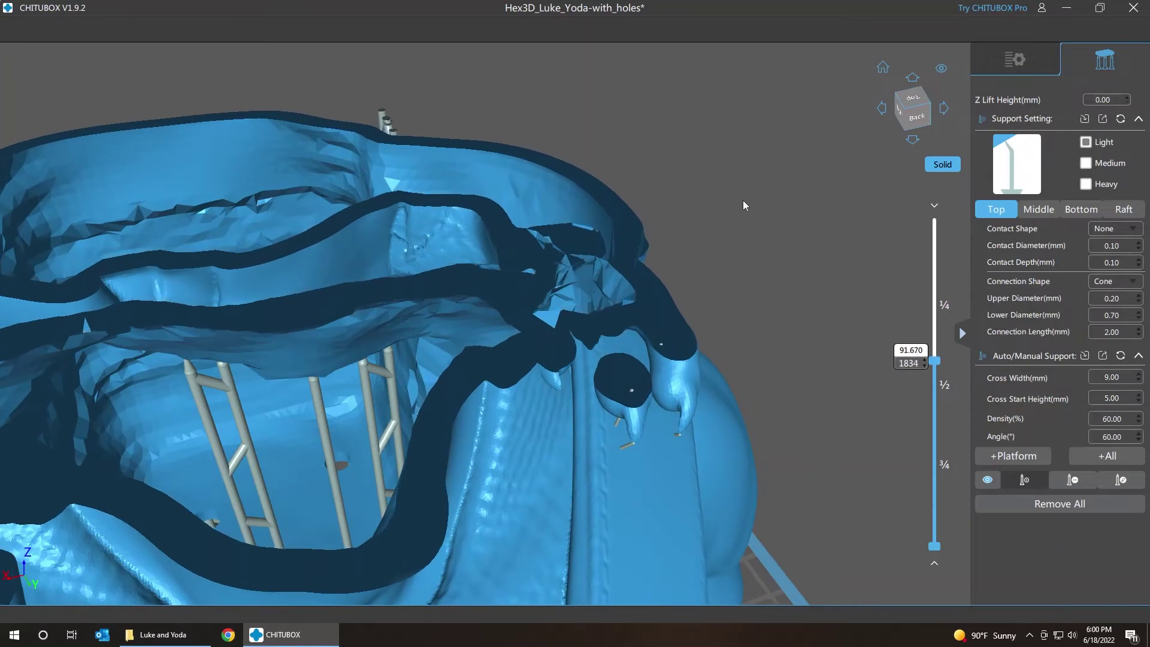
pyautogui.press('Down')
pyautogui.press('Down')
pyautogui.press('Down')
pyautogui.press('Down')
pyautogui.press('Down')
pyautogui.press('Down')
pyautogui.press('Down')
pyautogui.press('Down')
pyautogui.press('Down')
pyautogui.press('Down')
pyautogui.press('Down')
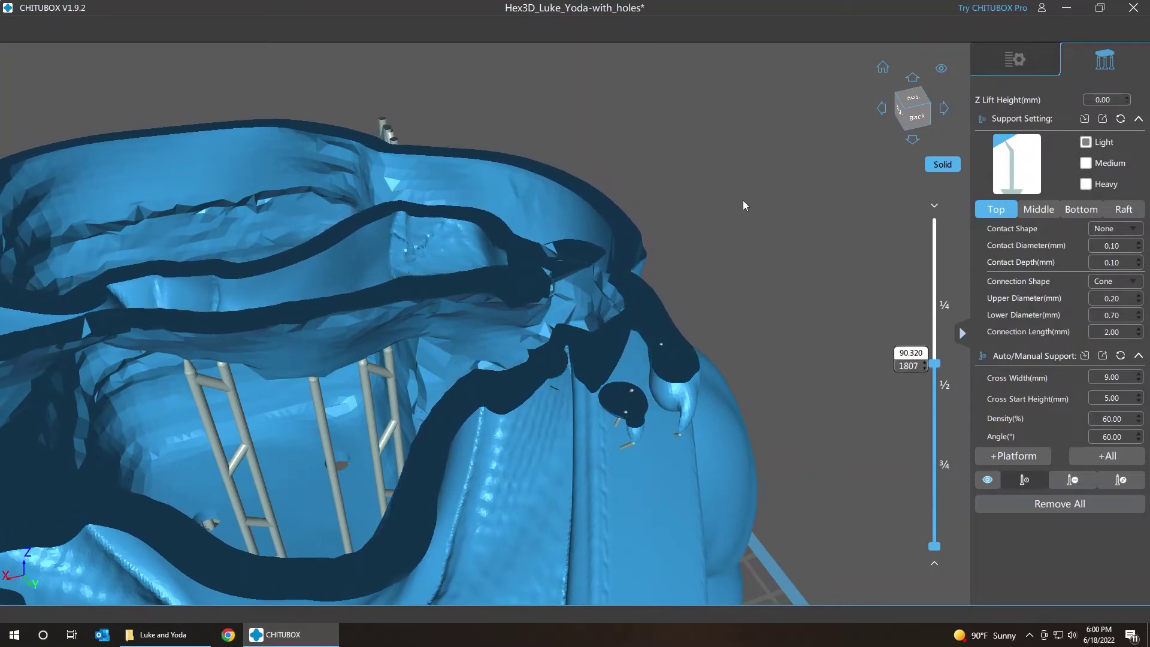
pyautogui.press('Down')
pyautogui.press('Down')
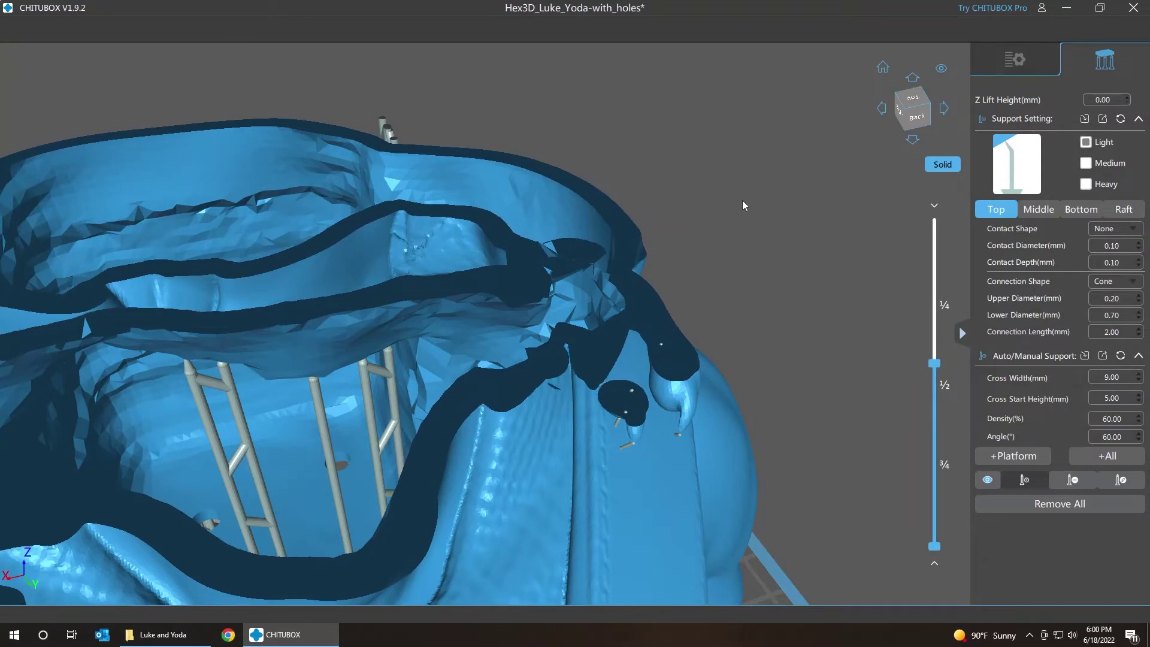
# Examine the thin sliver beside the robe up close, stepping between layers 1806 and 1808 to find its start
pyautogui.moveTo(743, 200); pyautogui.dragTo(687, 193, button='right')
pyautogui.scroll(5, 566, 302)
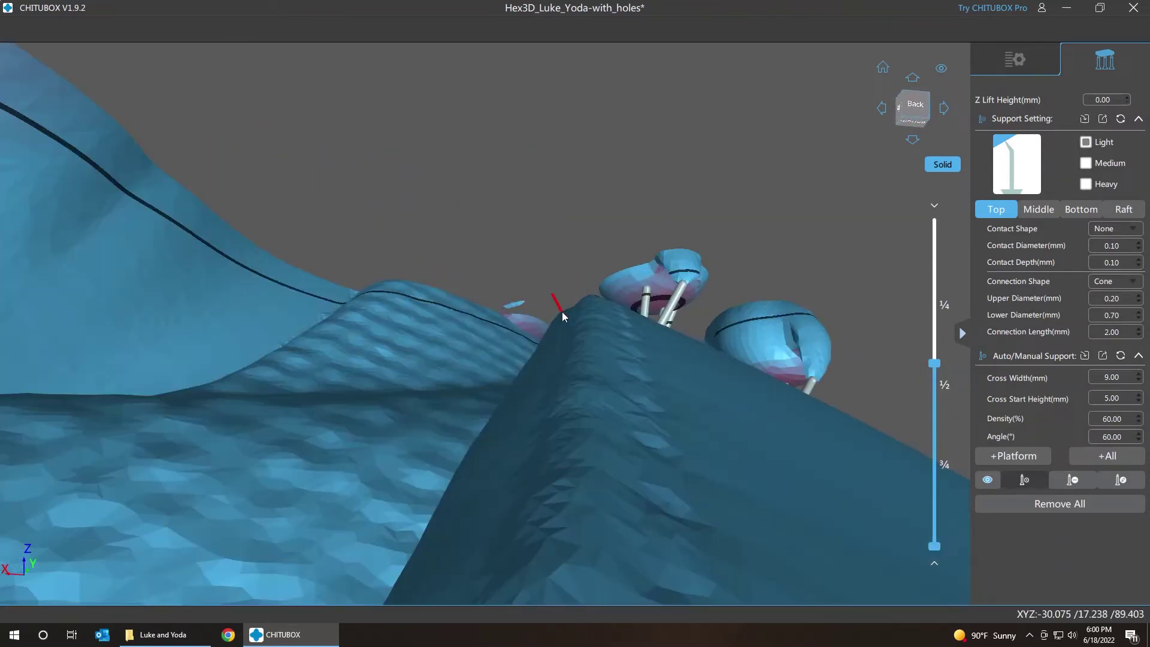
pyautogui.press('Down')
pyautogui.press('Down')
pyautogui.press('Down')
pyautogui.press('Down')
pyautogui.press('Down')
pyautogui.press('Down')
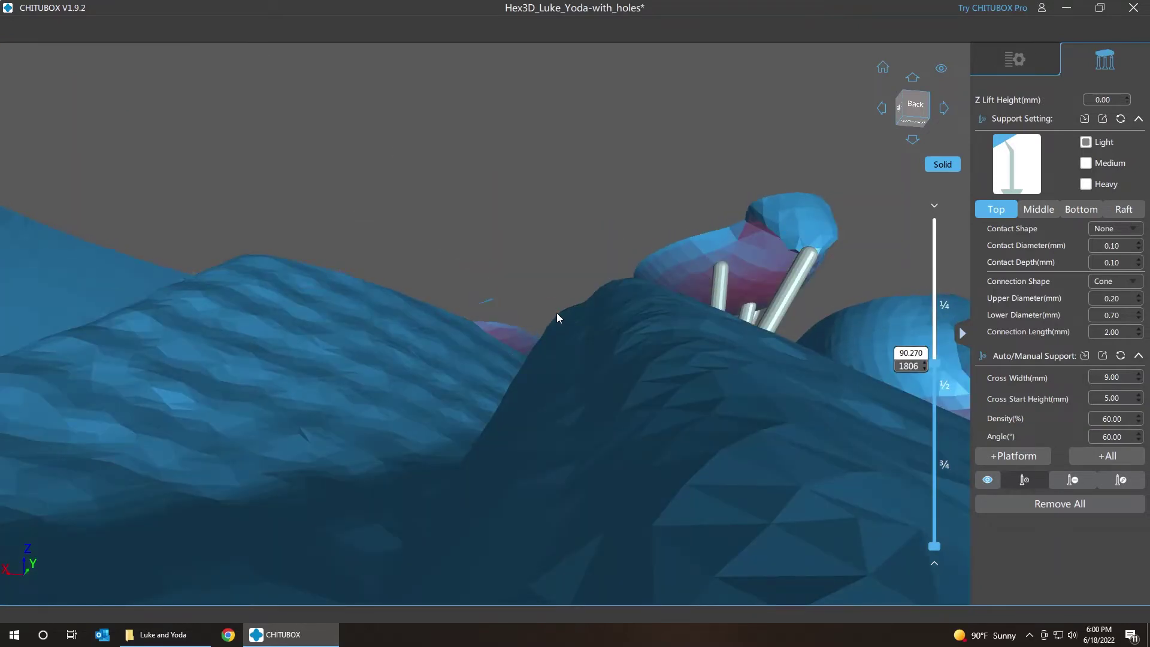
pyautogui.press('Up')
pyautogui.press('Up')
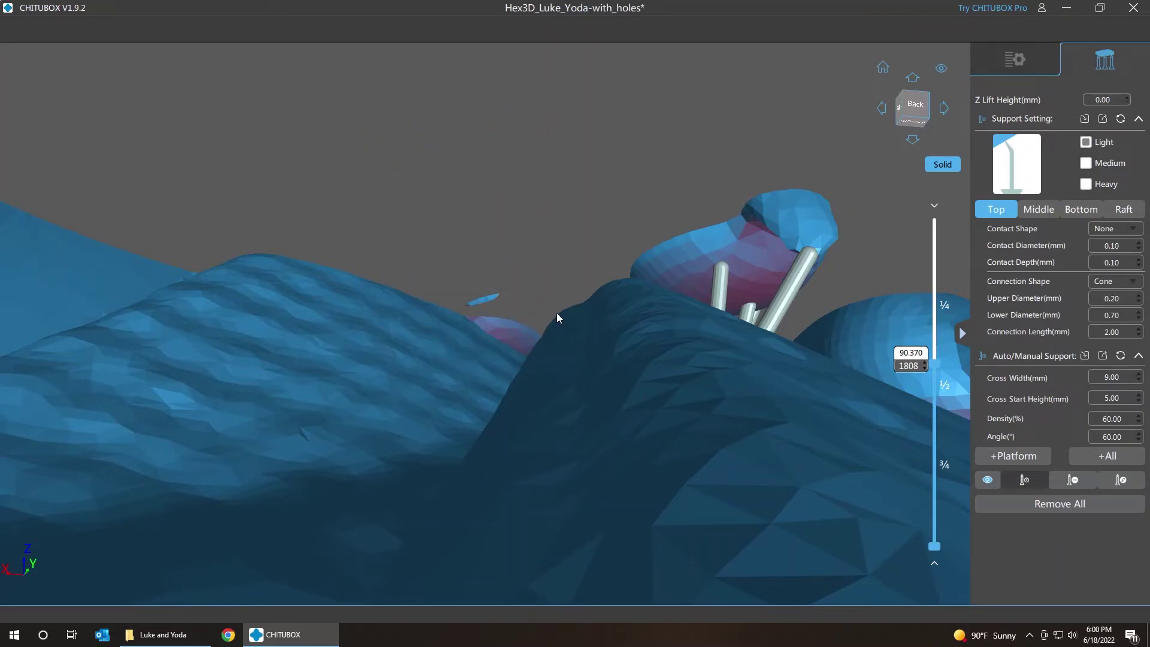
pyautogui.press('Down')
pyautogui.press('Down')
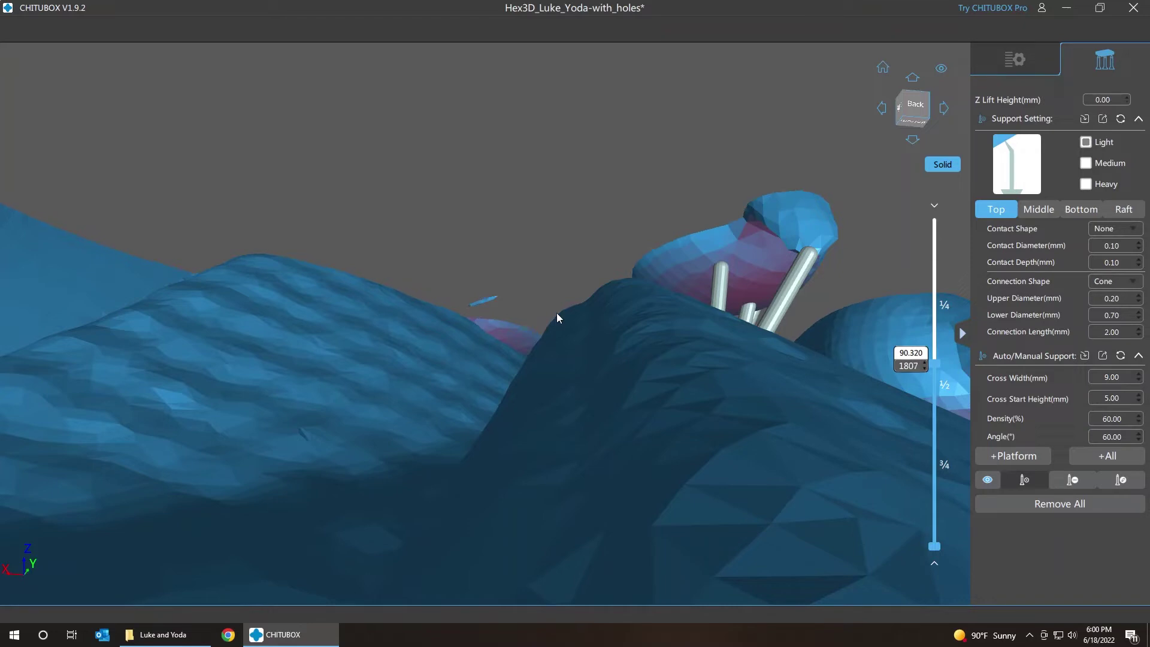
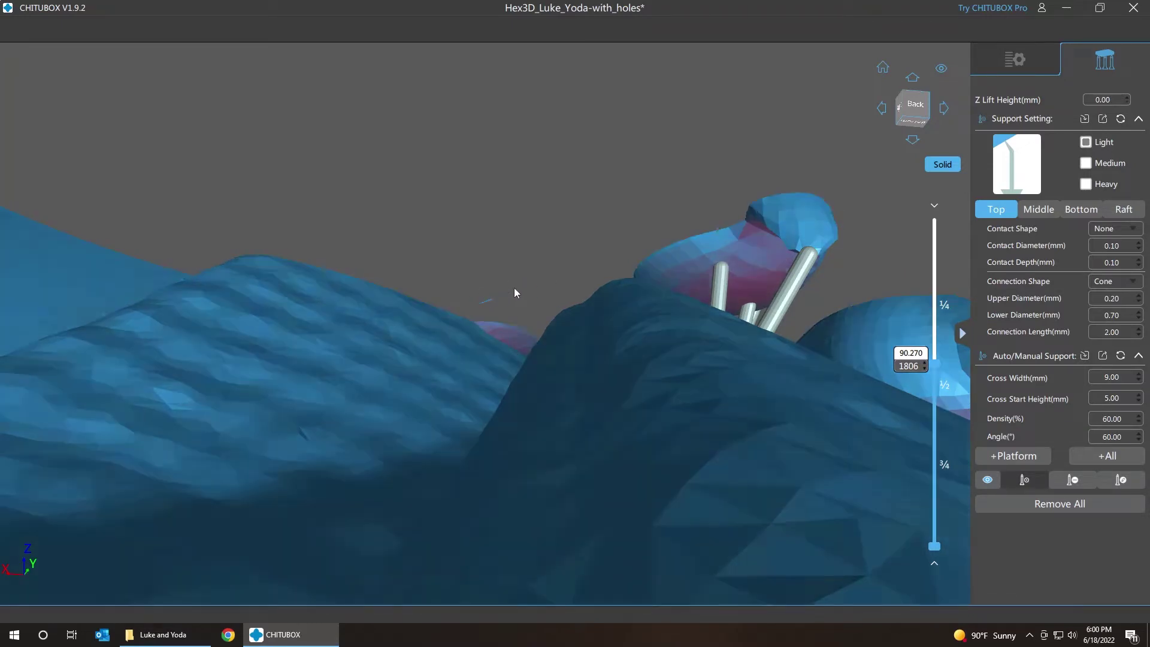
# Step back and forth between layers 1806 and 1811 to see where the thin sliver joins the neighbouring surface
pyautogui.press('Up')
pyautogui.press('Up')
pyautogui.press('Up')
pyautogui.press('Up')
pyautogui.press('Up')
pyautogui.press('Up')
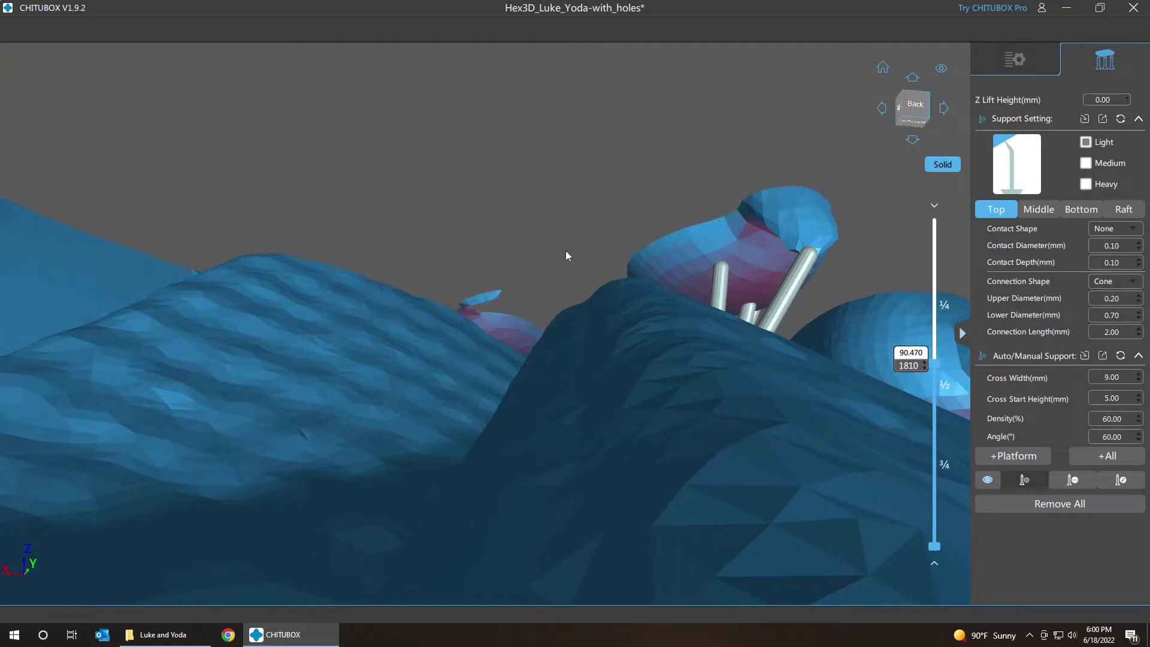
pyautogui.press('Down')
pyautogui.press('Down')
pyautogui.press('Down')
pyautogui.press('Down')
pyautogui.press('Up')
pyautogui.press('Up')
pyautogui.press('Up')
pyautogui.press('Up')
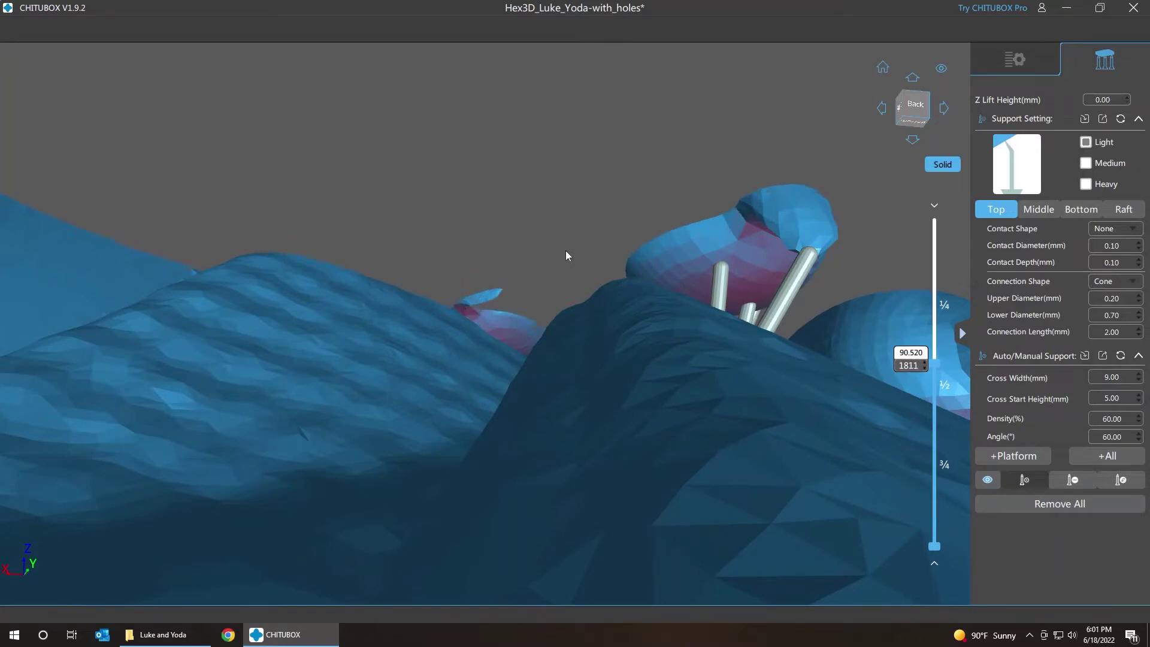
# Step back down from layer 1811 to 1806 to recheck where the thin sliver begins
pyautogui.press('Down')
pyautogui.press('Down')
pyautogui.press('Down')
pyautogui.press('Down')
pyautogui.press('Down')
pyautogui.press('Down')
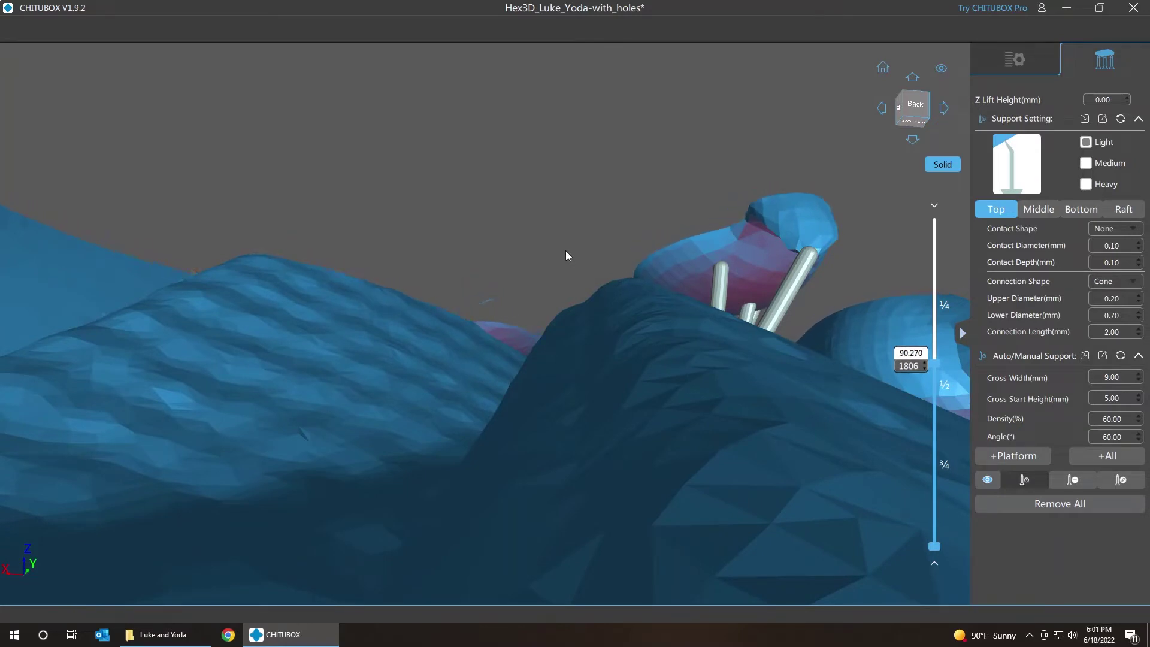
# Step back and forth through layers 1806 to 1811 to examine where the small floating island on the model's back begins
pyautogui.press('Up')
pyautogui.press('Up')
pyautogui.press('Up')
pyautogui.press('Up')
pyautogui.press('Up')
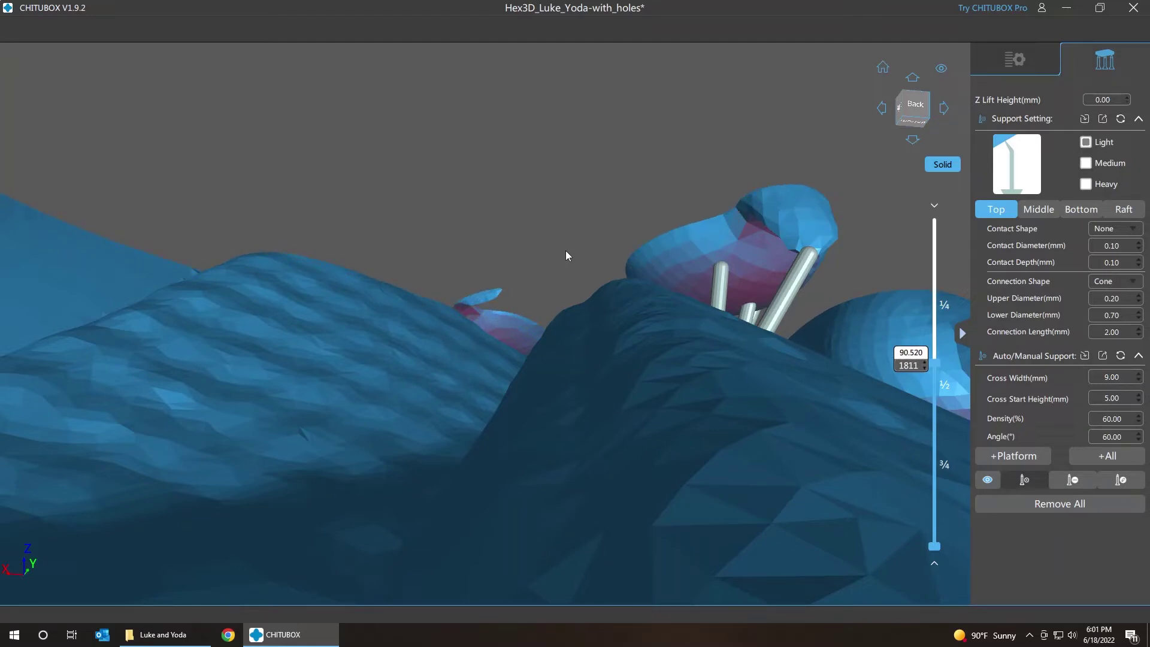
pyautogui.press('Down')
pyautogui.press('Down')
pyautogui.press('Down')
pyautogui.press('Down')
pyautogui.press('Down')
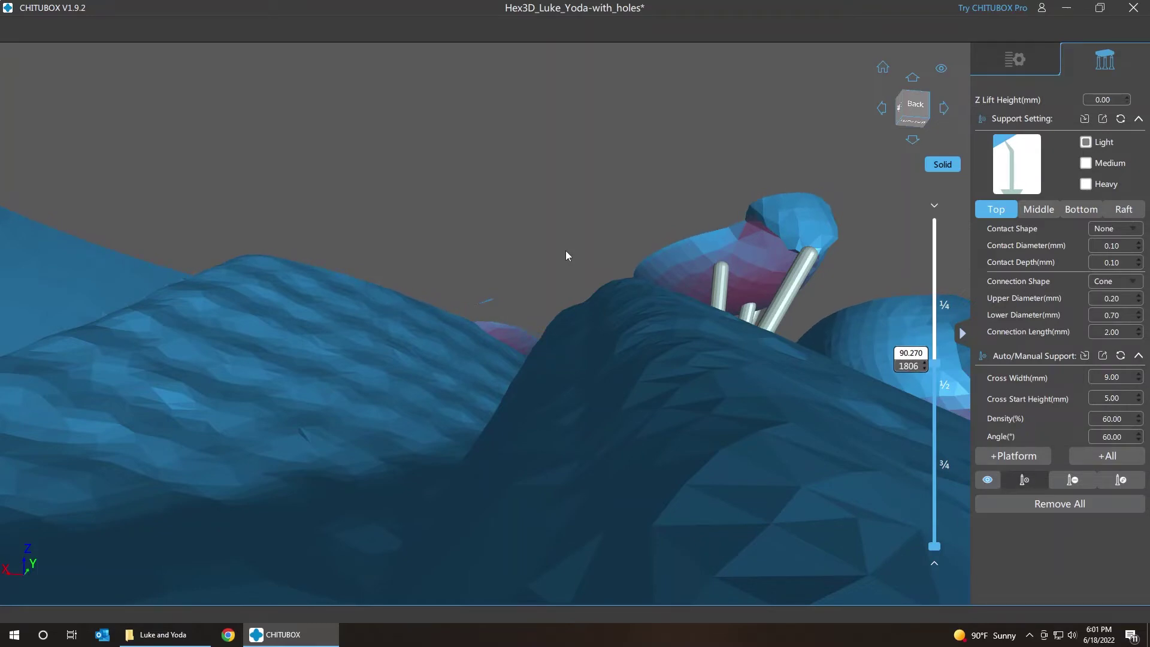
pyautogui.press('Up')
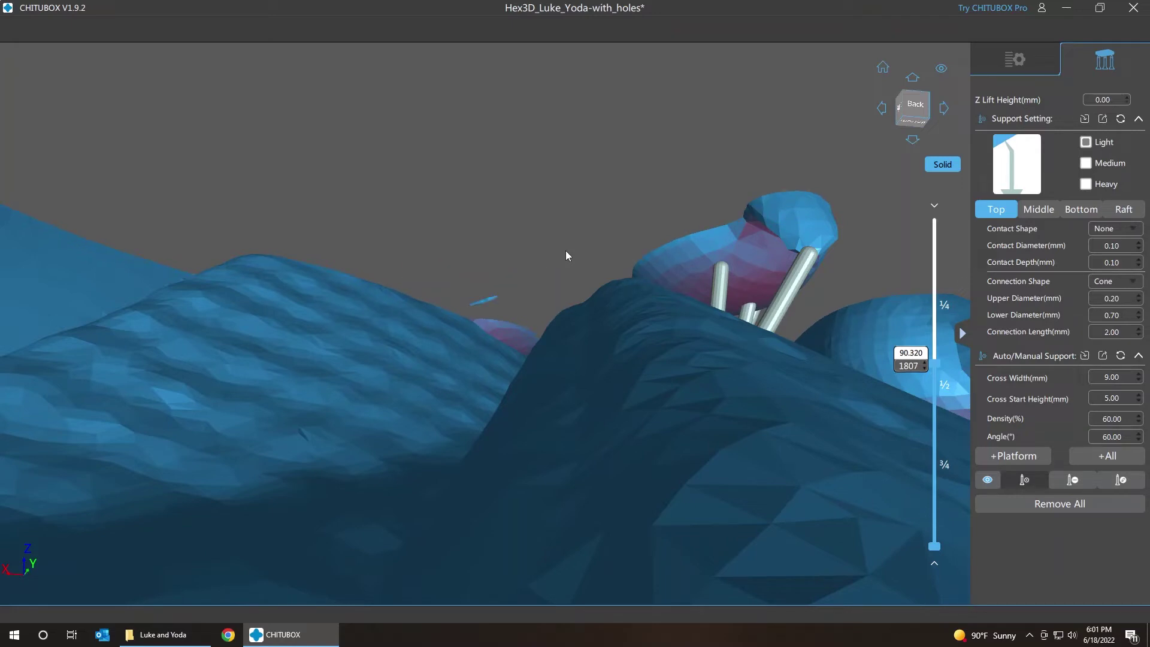
pyautogui.press('Up')
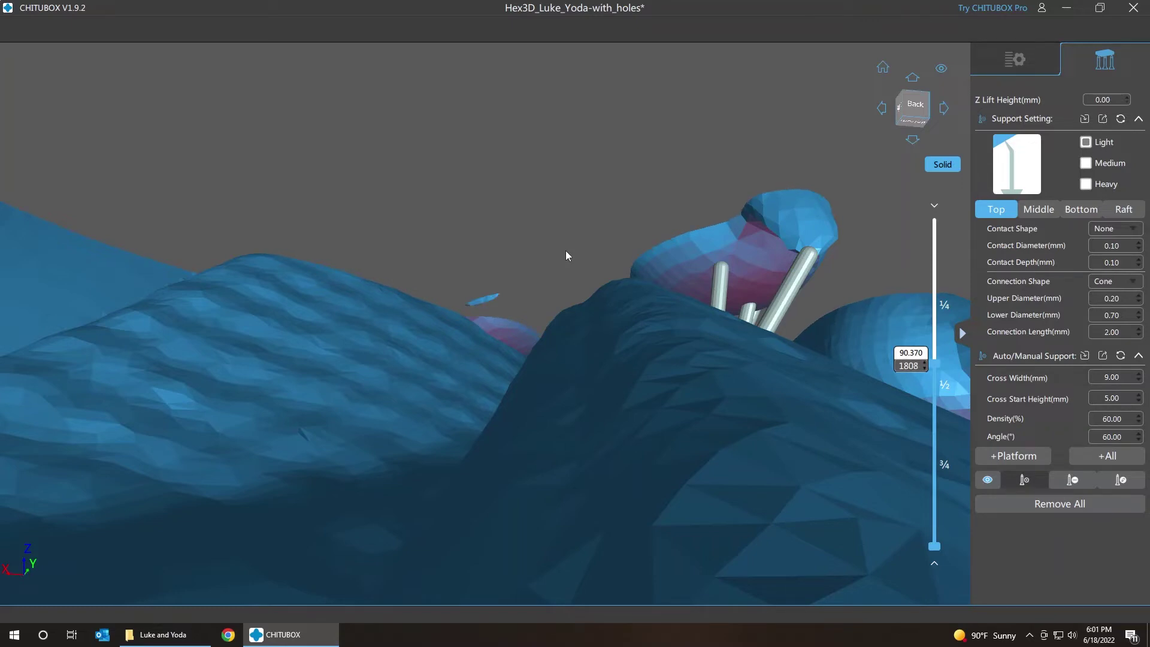
pyautogui.press('Up')
pyautogui.press('Up')
pyautogui.press('Up')
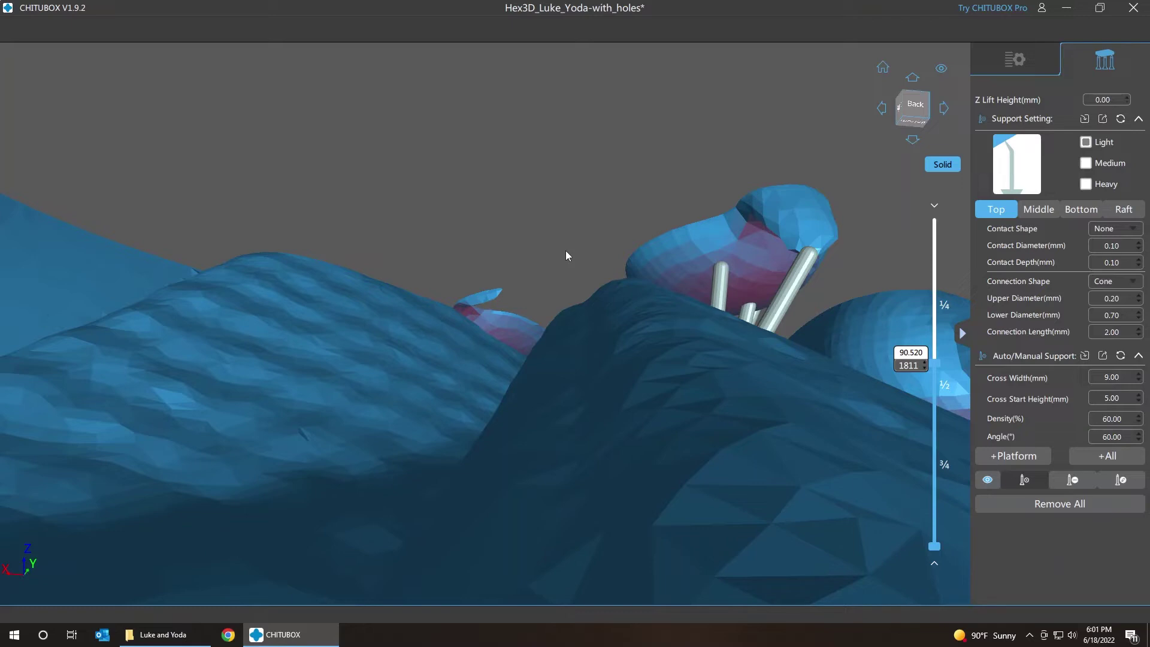
pyautogui.press('Down')
pyautogui.press('Down')
pyautogui.press('Down')
pyautogui.press('Down')
pyautogui.press('Down')
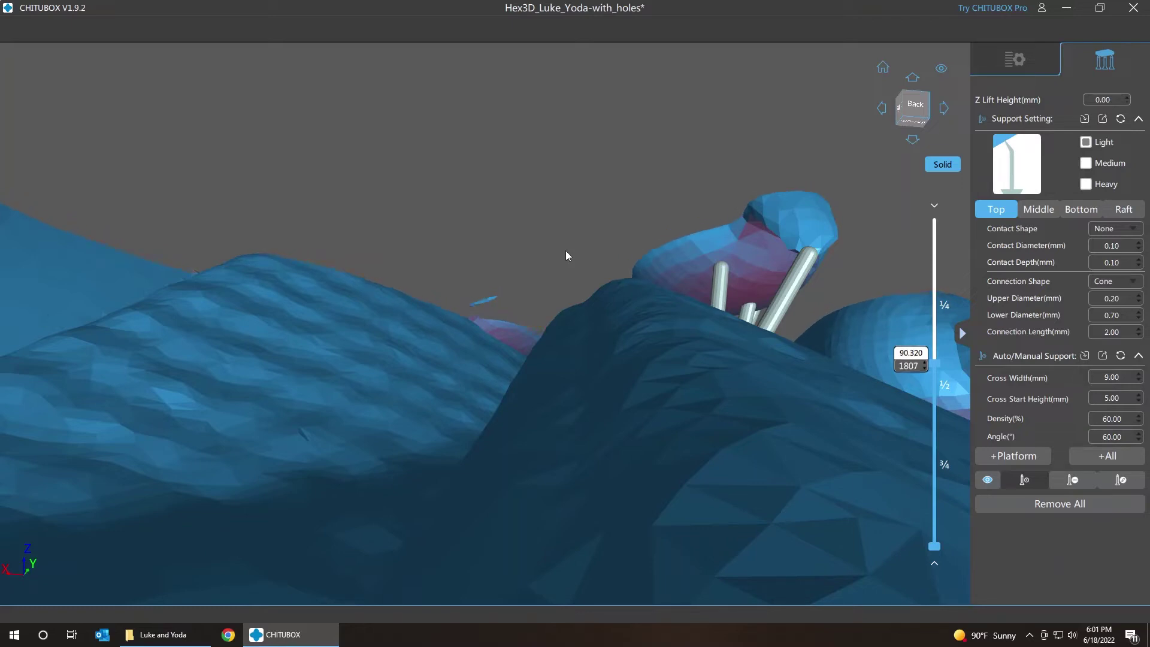
pyautogui.press('Up')
pyautogui.press('Up')
pyautogui.press('Up')
pyautogui.press('Up')
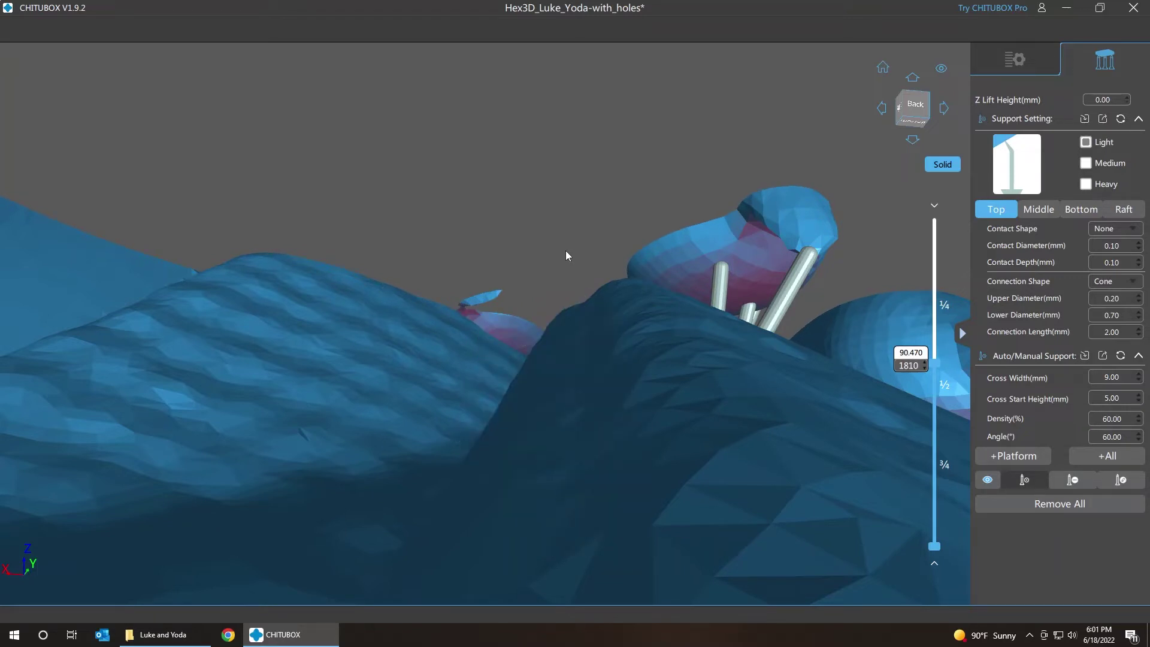
pyautogui.press('Up')
# Add a light support under the small floating island with the model sliced at layer 1809
pyautogui.press('Down')
pyautogui.press('Down')
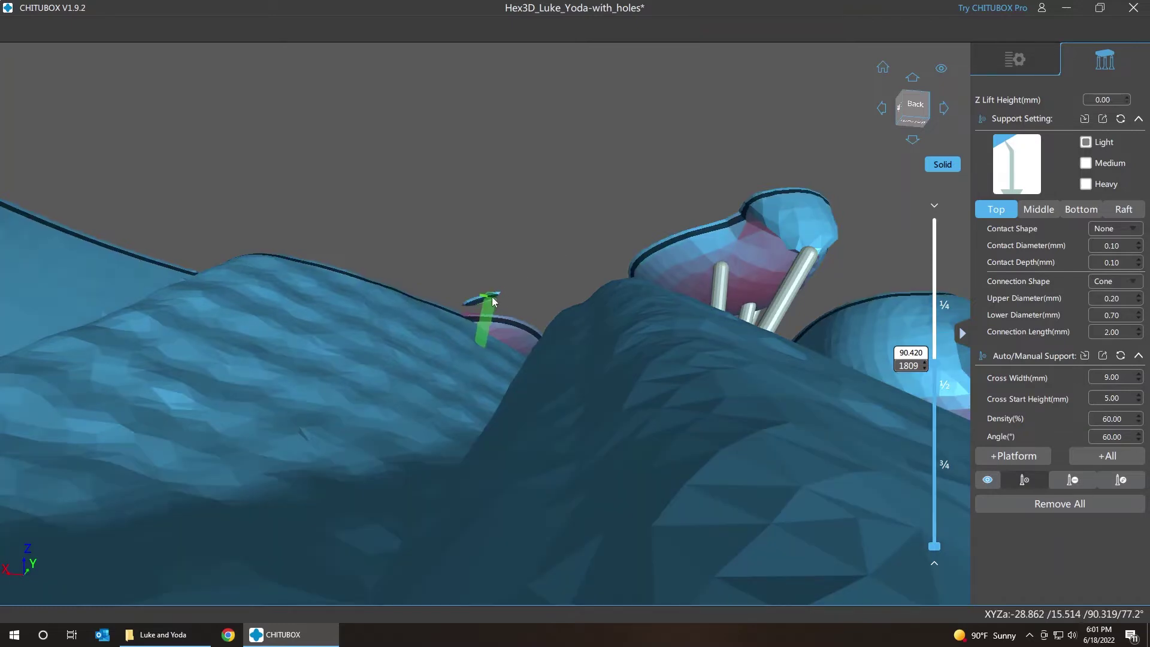
pyautogui.click(493, 302)
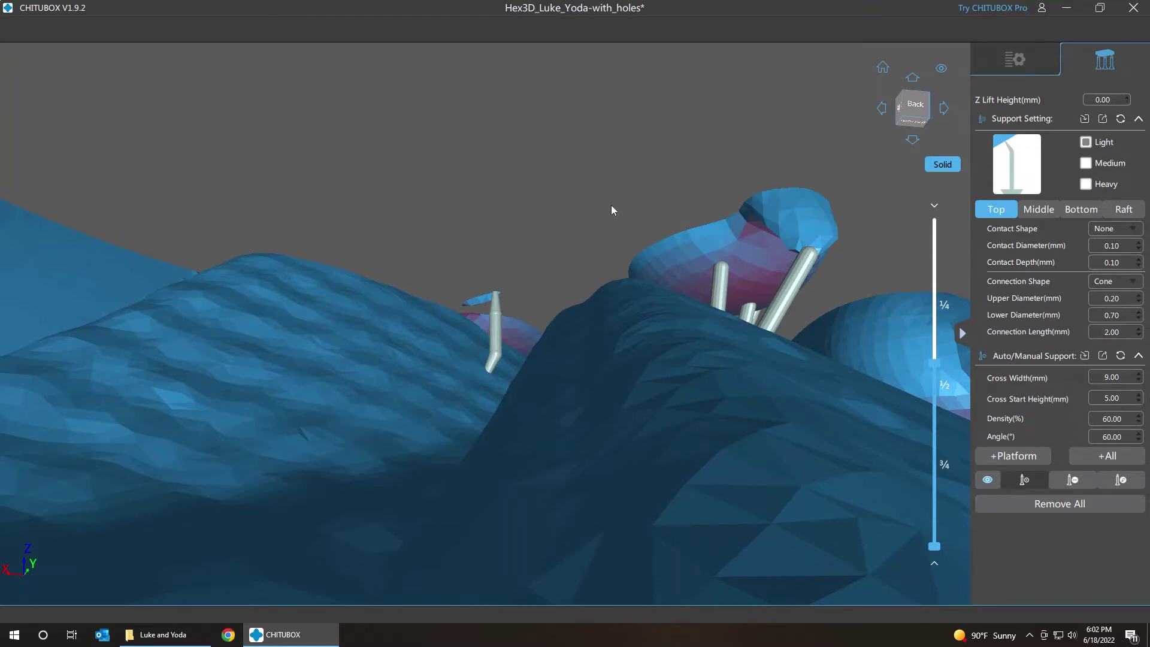
# Edit the new support by moving its tip toward the middle of the small floating island
pyautogui.rightClick(574, 225)
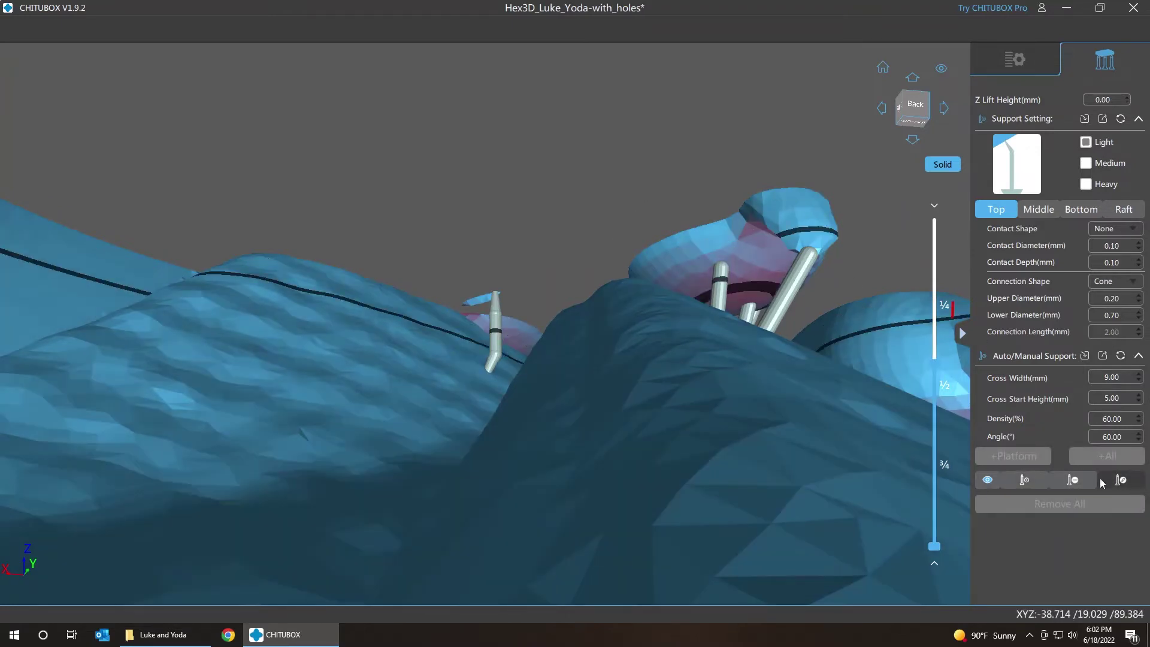
pyautogui.click(1076, 480)
pyautogui.click(1035, 480)
pyautogui.click(1112, 477)
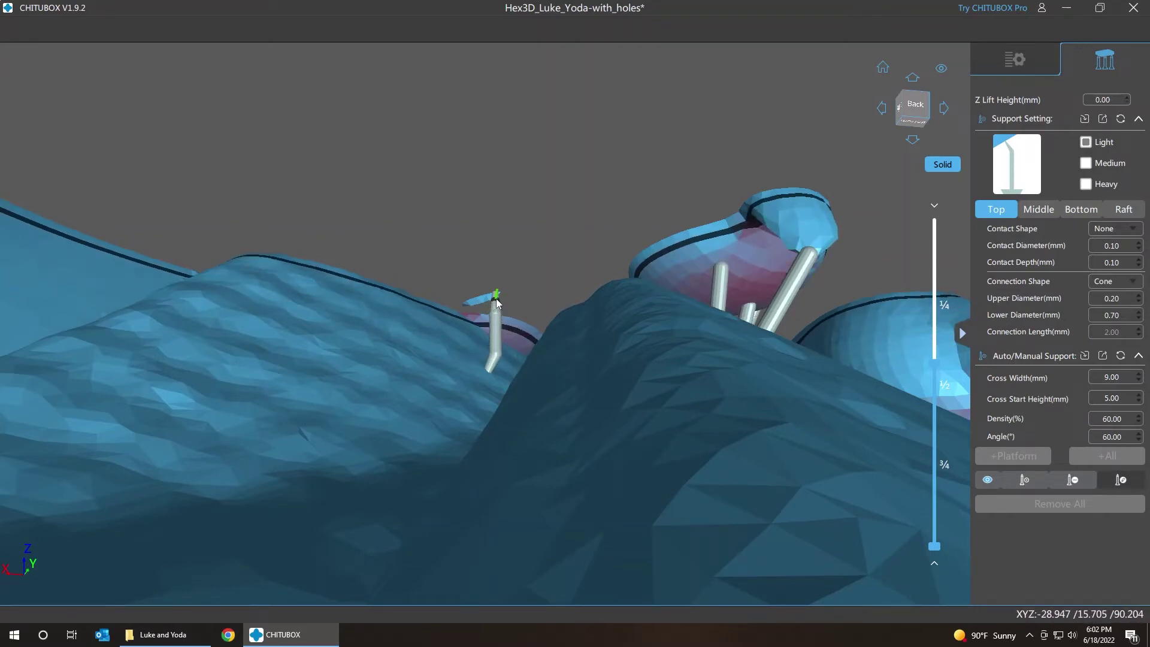
pyautogui.click(496, 303)
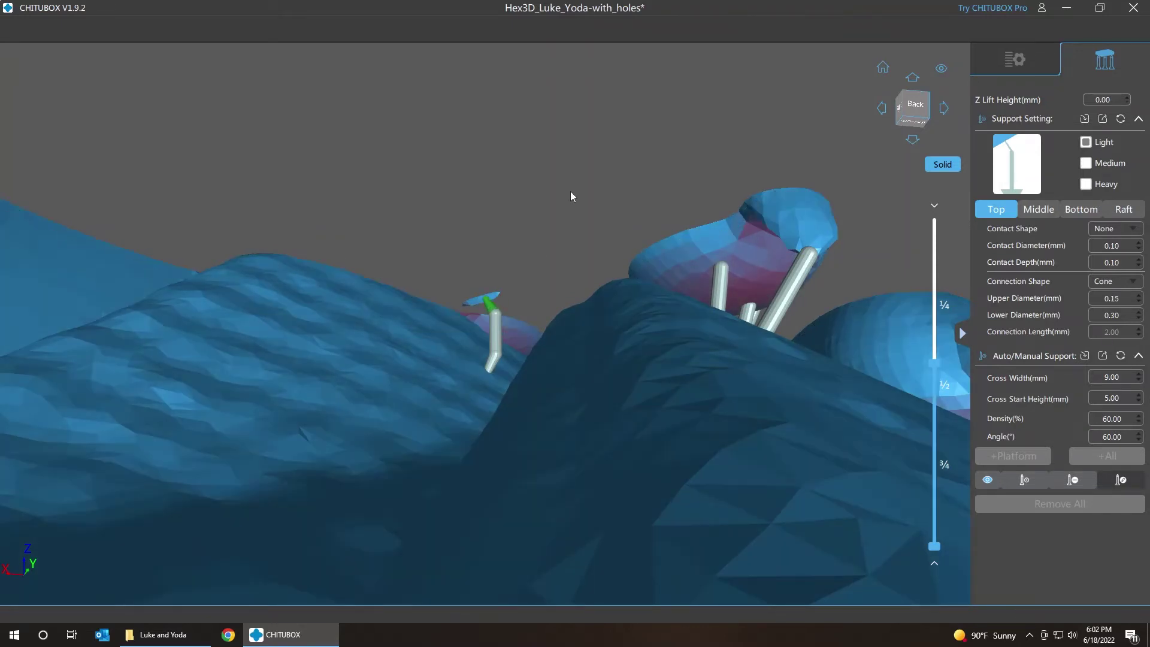
# Examine the edited support tip's contact with the island around layer 1806 from a higher viewing angle
pyautogui.press('Down')
pyautogui.press('Down')
pyautogui.press('Down')
pyautogui.press('Down')
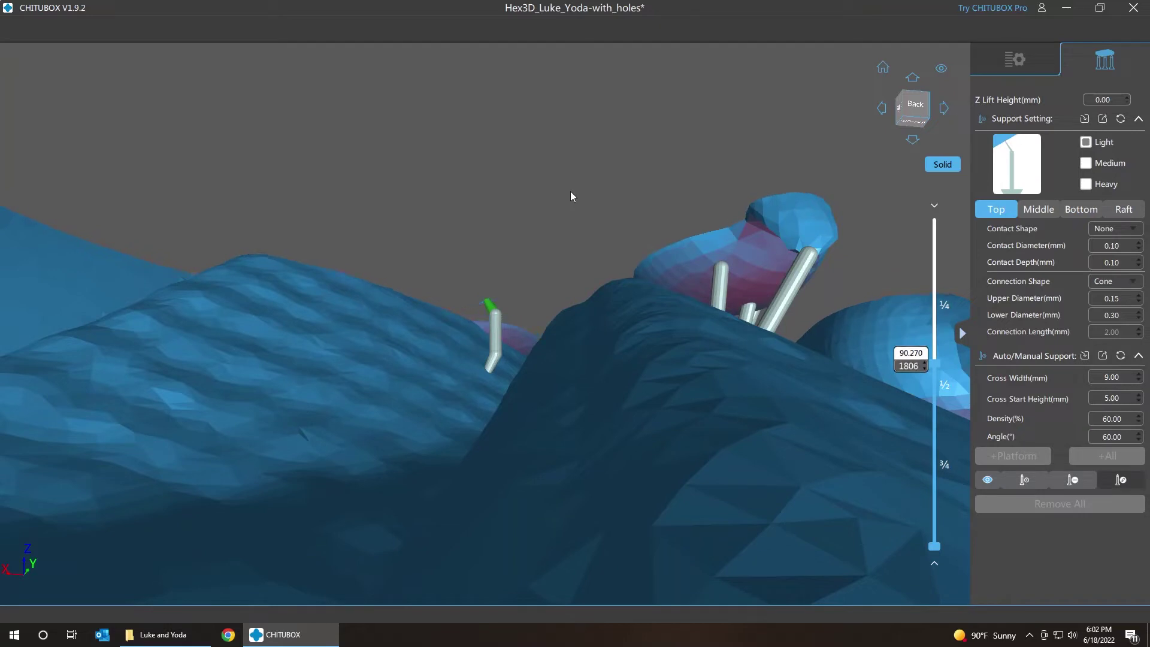
pyautogui.moveTo(571, 192); pyautogui.dragTo(580, 231)
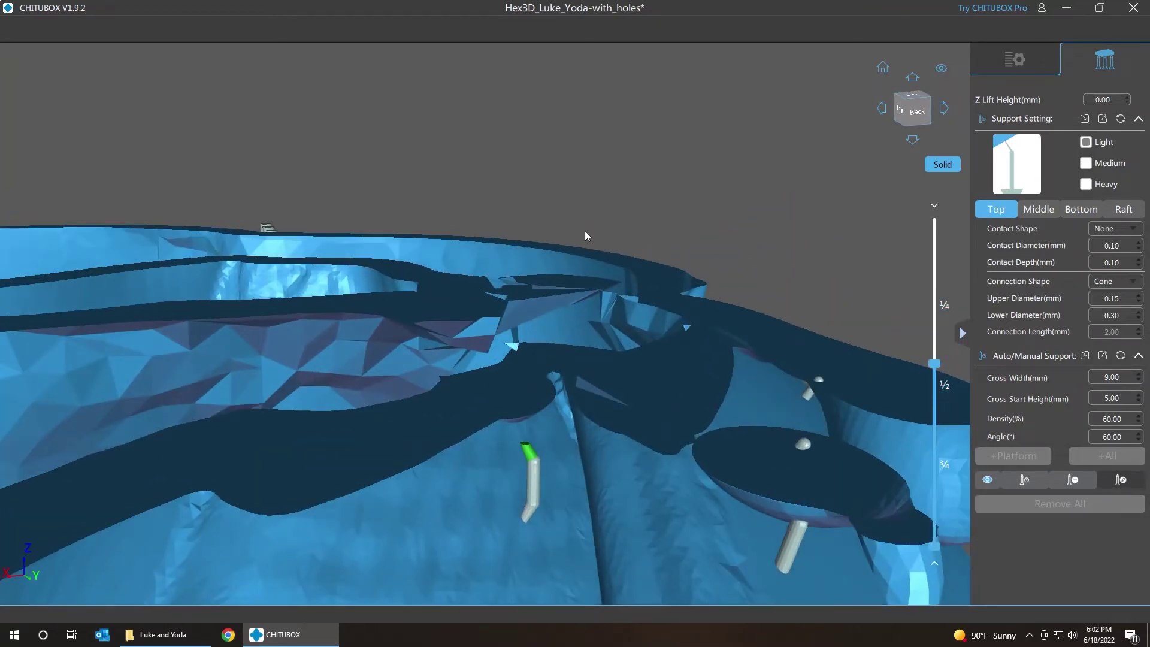
pyautogui.press('Up')
pyautogui.press('Up')
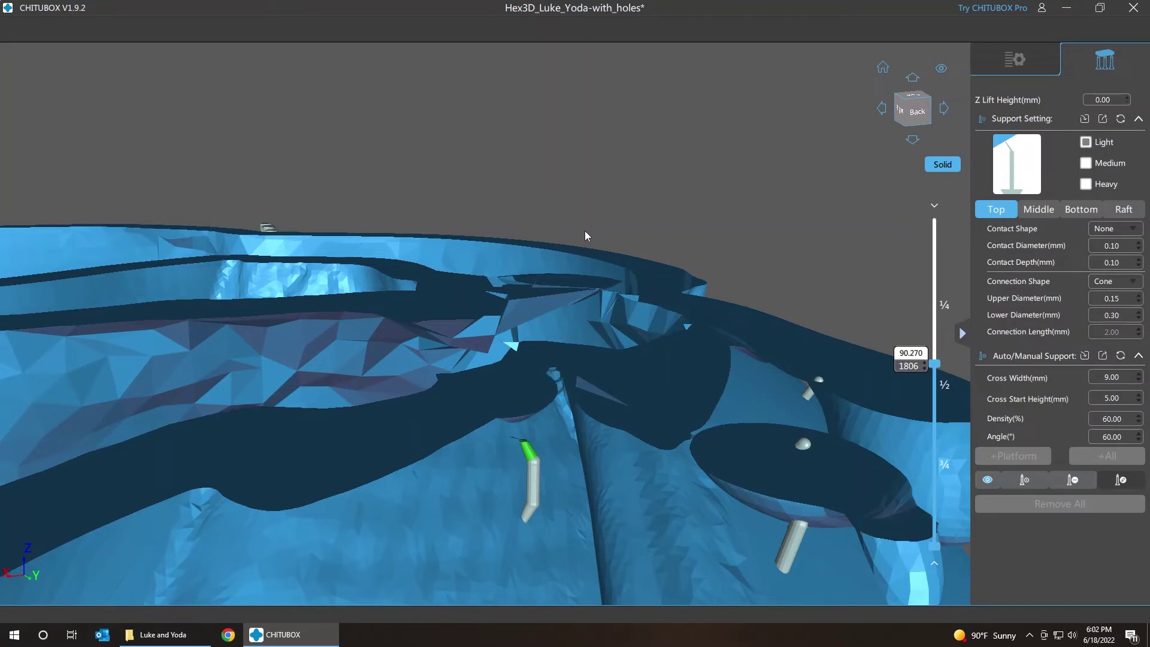
pyautogui.press('Down')
pyautogui.press('Up')
# Step down through the layers to 1770 to examine the new support's shaft and base on the model
pyautogui.press('Down')
pyautogui.press('Down')
pyautogui.press('Down')
pyautogui.press('Down')
pyautogui.press('Down')
pyautogui.press('Down')
pyautogui.press('Down')
pyautogui.press('Down')
pyautogui.press('Down')
pyautogui.press('Down')
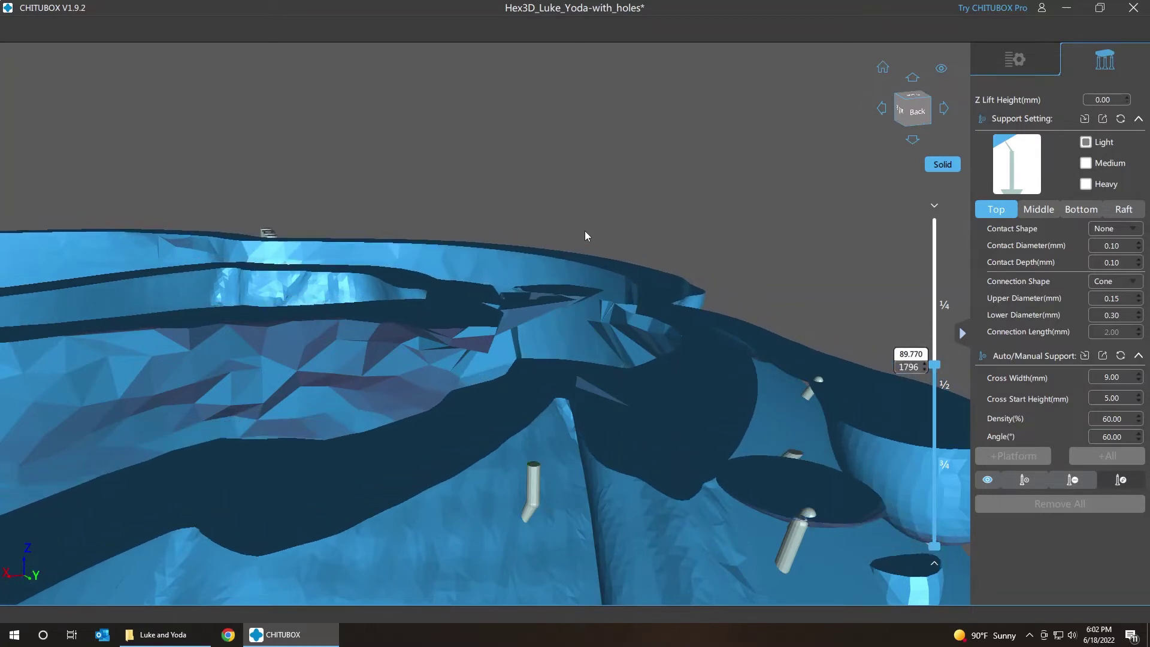
pyautogui.press('Down')
pyautogui.press('Down')
pyautogui.press('Down')
pyautogui.press('Down')
pyautogui.press('Down')
pyautogui.press('Down')
pyautogui.press('Down')
pyautogui.press('Down')
pyautogui.press('Down')
pyautogui.press('Down')
pyautogui.press('Down')
pyautogui.press('Down')
pyautogui.press('Down')
pyautogui.press('Down')
pyautogui.press('Down')
pyautogui.press('Down')
pyautogui.press('Down')
pyautogui.press('Down')
pyautogui.press('Down')
pyautogui.press('Down')
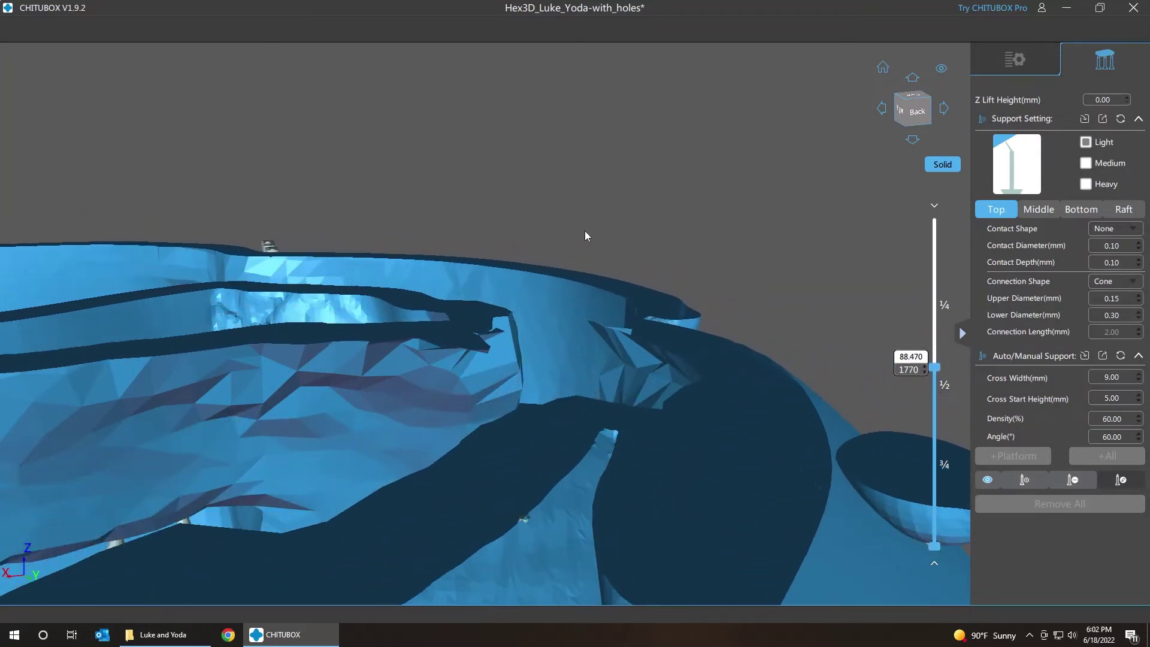
# Step back up to layer 1809 to examine how the support builds up to the start of the island
pyautogui.press('Up')
pyautogui.press('Up')
pyautogui.press('Up')
pyautogui.press('Up')
pyautogui.press('Up')
pyautogui.press('Up')
pyautogui.press('Up')
pyautogui.press('Up')
pyautogui.press('Up')
pyautogui.press('Up')
pyautogui.press('Up')
pyautogui.press('Up')
pyautogui.press('Up')
pyautogui.press('Up')
pyautogui.press('Up')
pyautogui.press('Up')
pyautogui.press('Up')
pyautogui.press('Up')
pyautogui.press('Up')
pyautogui.press('Up')
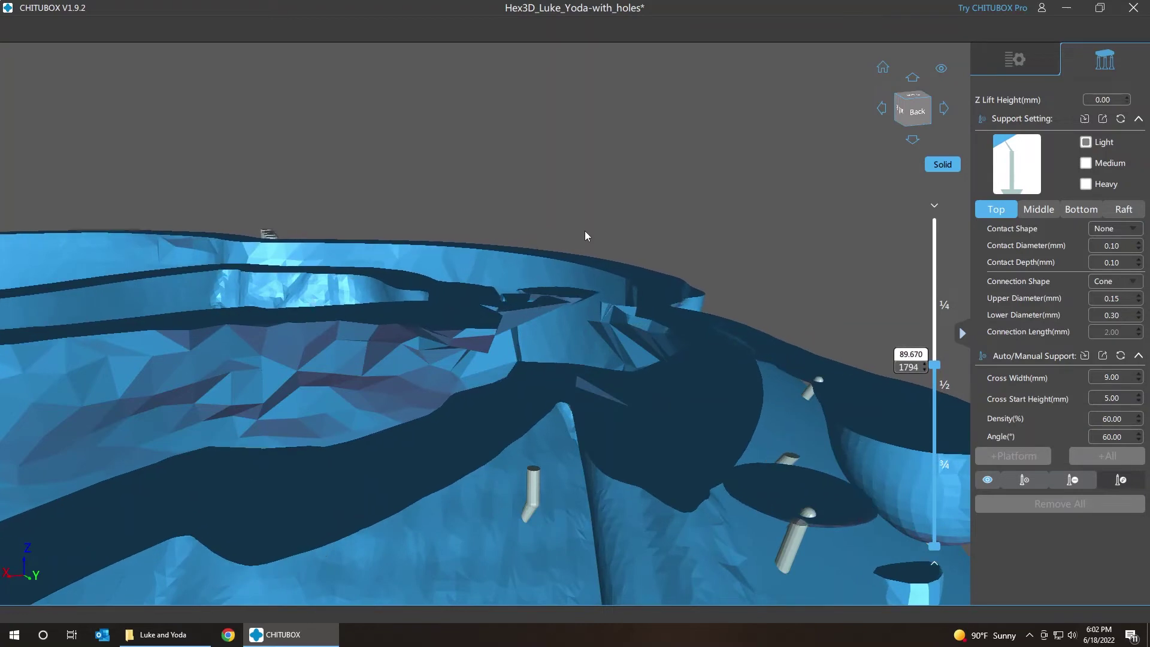
pyautogui.press('Up')
pyautogui.press('Up')
pyautogui.press('Up')
pyautogui.press('Up')
pyautogui.press('Up')
pyautogui.press('Up')
pyautogui.press('Up')
pyautogui.press('Up')
pyautogui.press('Up')
pyautogui.press('Up')
pyautogui.press('Up')
pyautogui.press('Up')
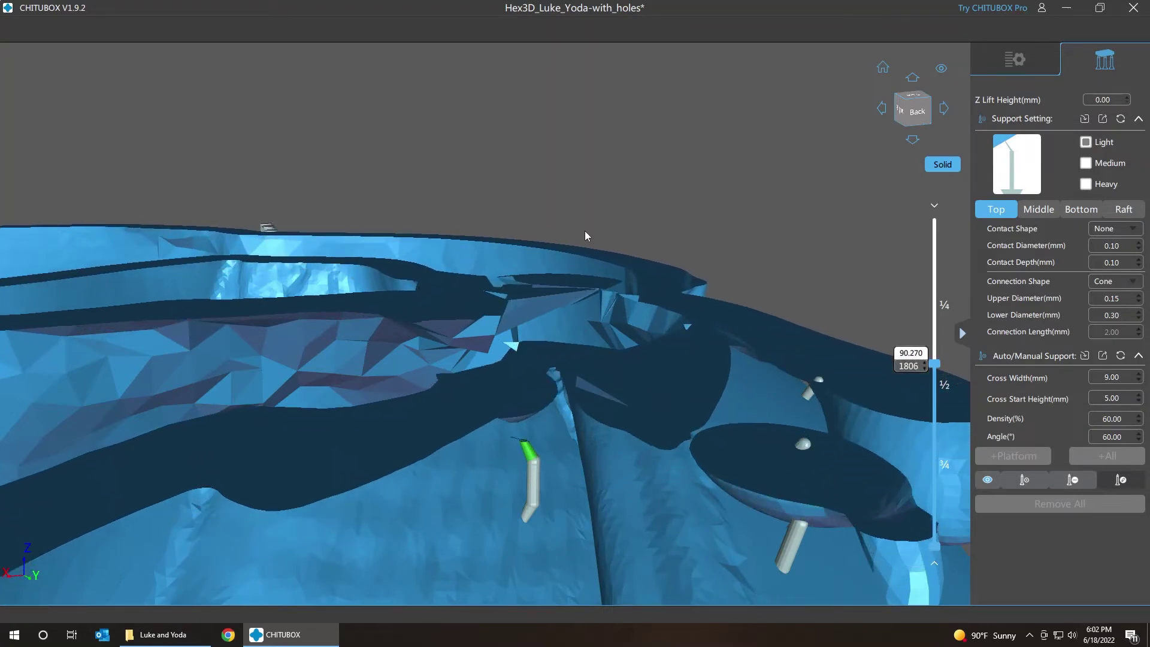
pyautogui.press('Up')
pyautogui.press('Up')
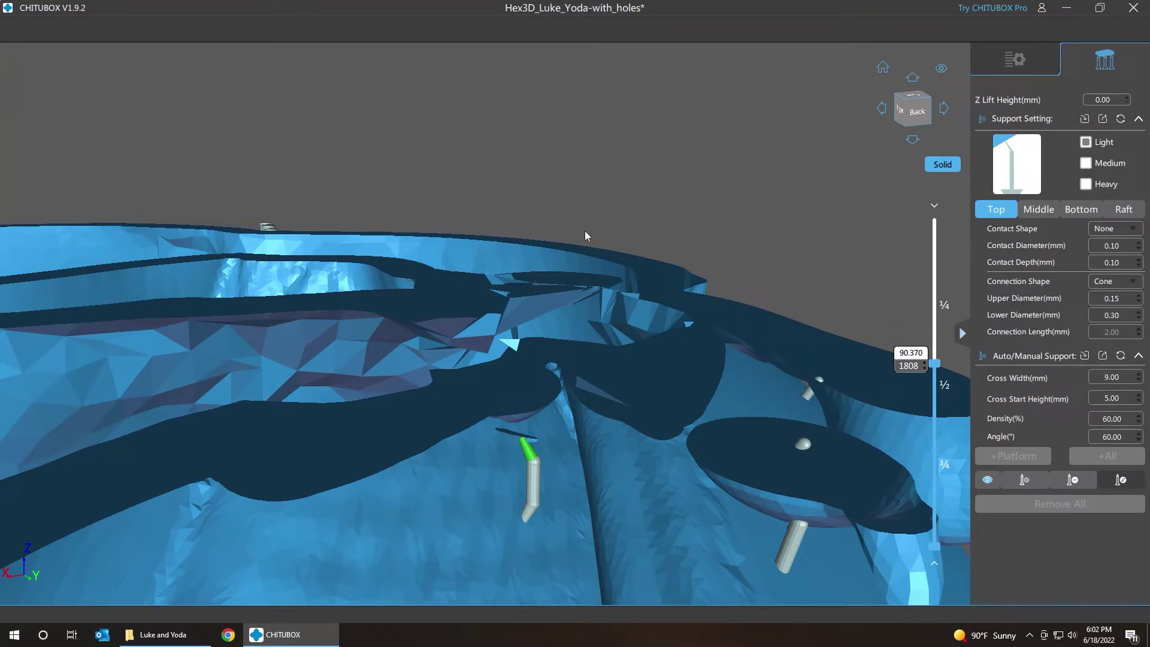
pyautogui.press('Up')
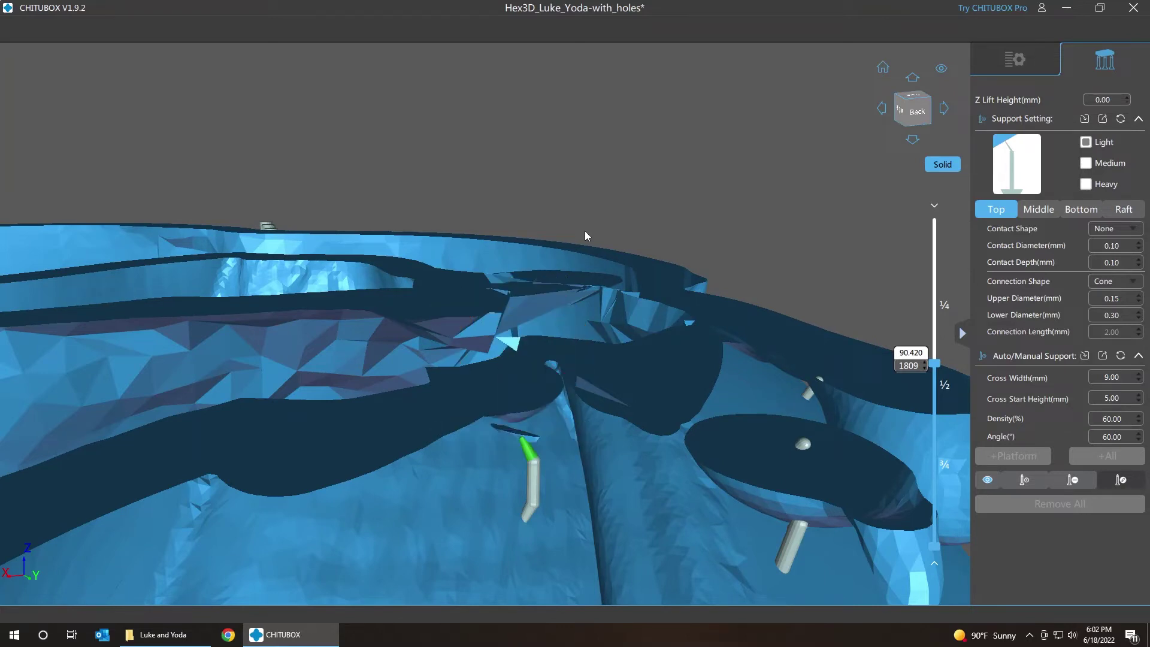
# Step up through the layers to 1858 to examine how the supported island grows and connects to the surrounding model
pyautogui.press('Up')
pyautogui.press('Up')
pyautogui.press('Up')
pyautogui.press('Up')
pyautogui.press('Up')
pyautogui.press('Up')
pyautogui.press('Up')
pyautogui.press('Up')
pyautogui.press('Up')
pyautogui.press('Up')
pyautogui.press('Up')
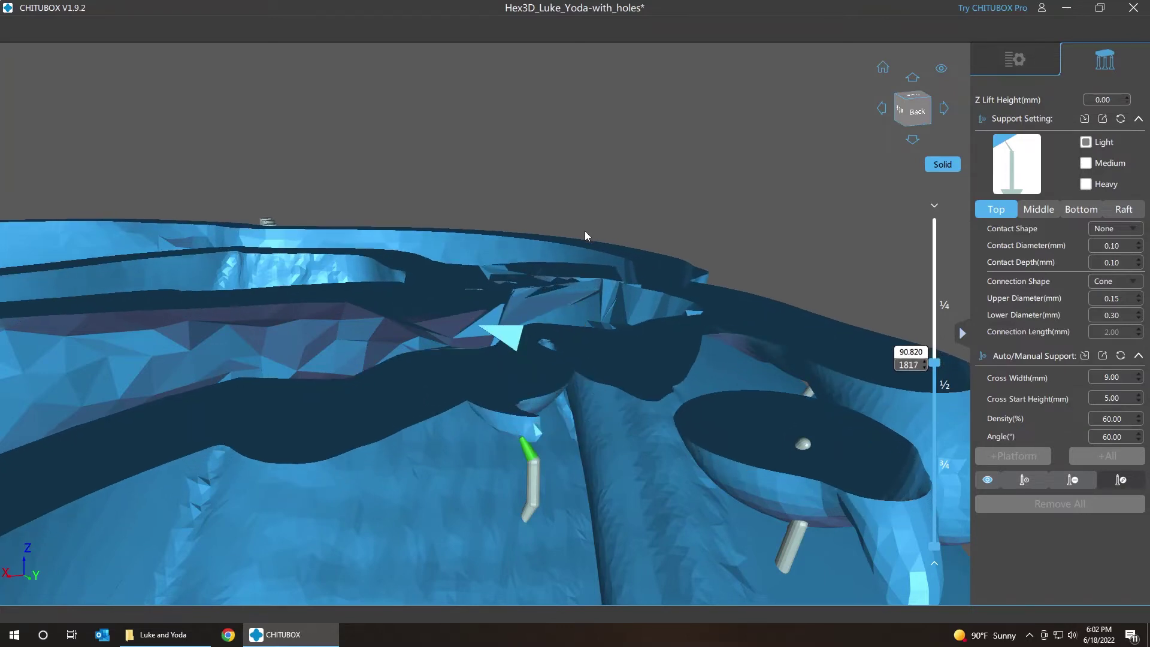
pyautogui.press('Up')
pyautogui.press('Up')
pyautogui.press('Up')
pyautogui.press('Up')
pyautogui.press('Up')
pyautogui.press('Up')
pyautogui.press('Up')
pyautogui.press('Up')
pyautogui.press('Up')
pyautogui.press('Up')
pyautogui.press('Up')
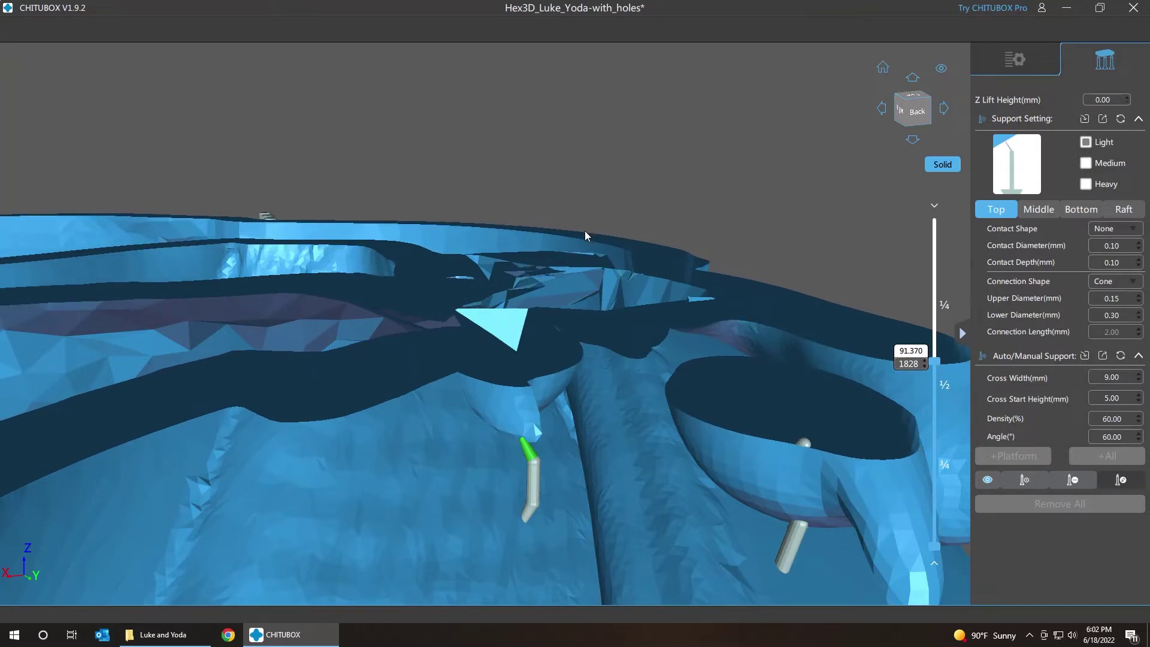
pyautogui.press('Up')
pyautogui.press('Up')
pyautogui.press('Up')
pyautogui.press('Up')
pyautogui.press('Up')
pyautogui.press('Up')
pyautogui.press('Up')
pyautogui.press('Up')
pyautogui.press('Up')
pyautogui.press('Up')
pyautogui.press('Up')
pyautogui.press('Up')
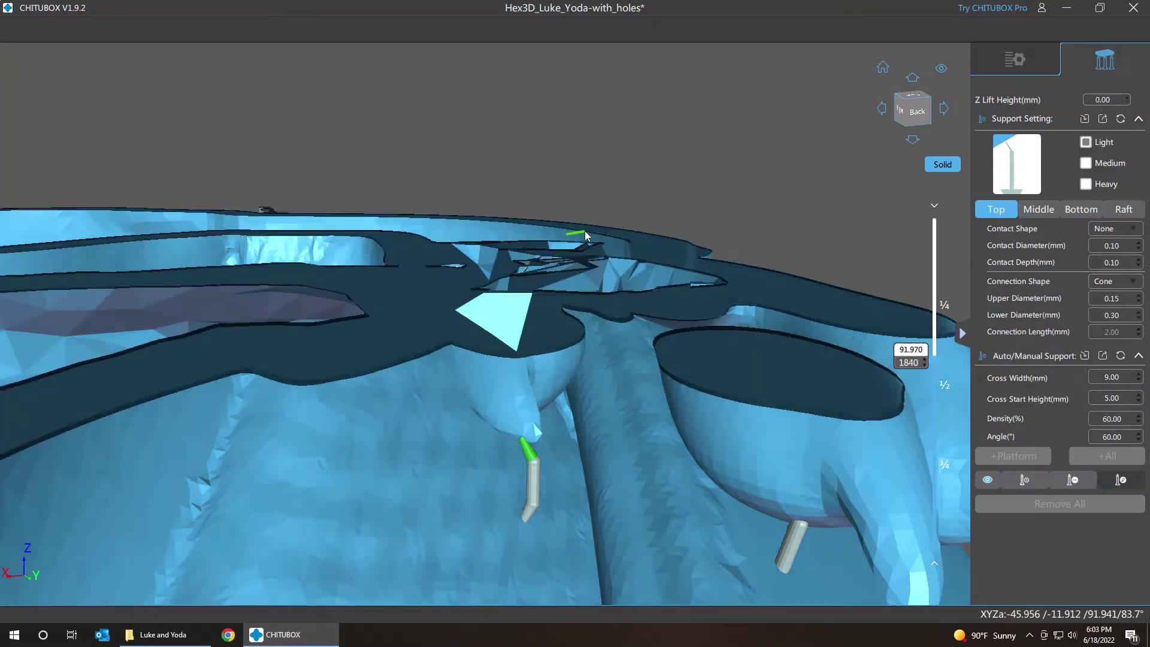
pyautogui.press('Up')
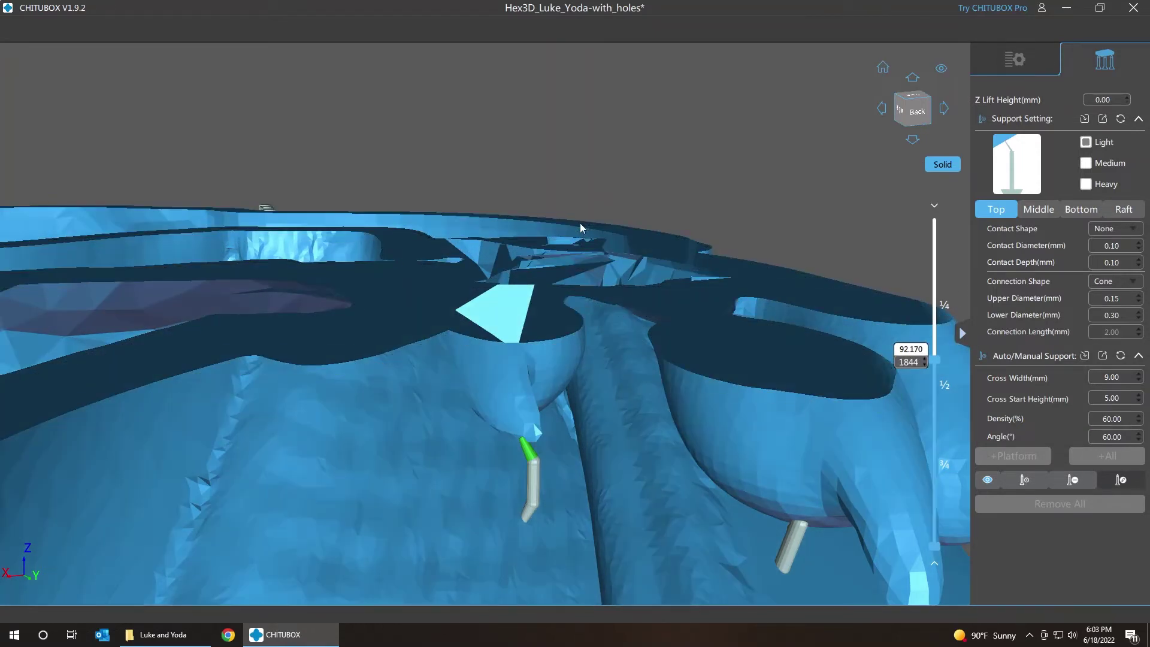
pyautogui.press('Up')
pyautogui.press('Up')
pyautogui.press('Up')
pyautogui.press('Up')
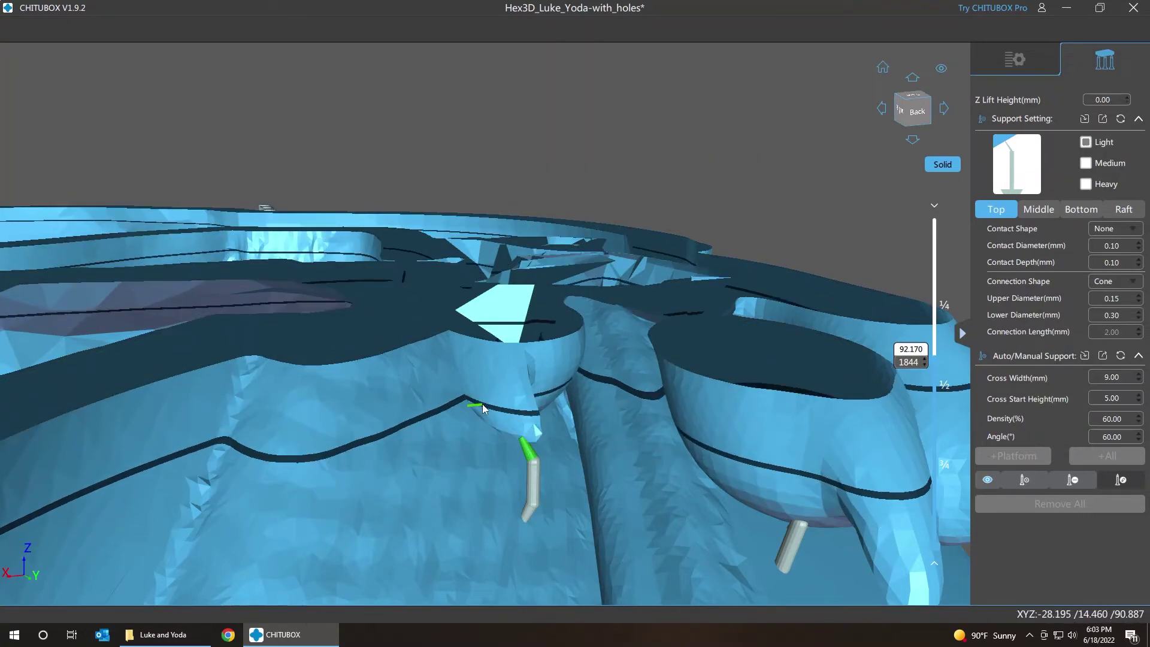
pyautogui.press('Up')
pyautogui.press('Up')
pyautogui.press('Up')
pyautogui.press('Up')
pyautogui.press('Up')
pyautogui.press('Up')
pyautogui.press('Up')
pyautogui.press('Up')
pyautogui.press('Up')
pyautogui.press('Up')
pyautogui.press('Up')
pyautogui.press('Up')
pyautogui.press('Up')
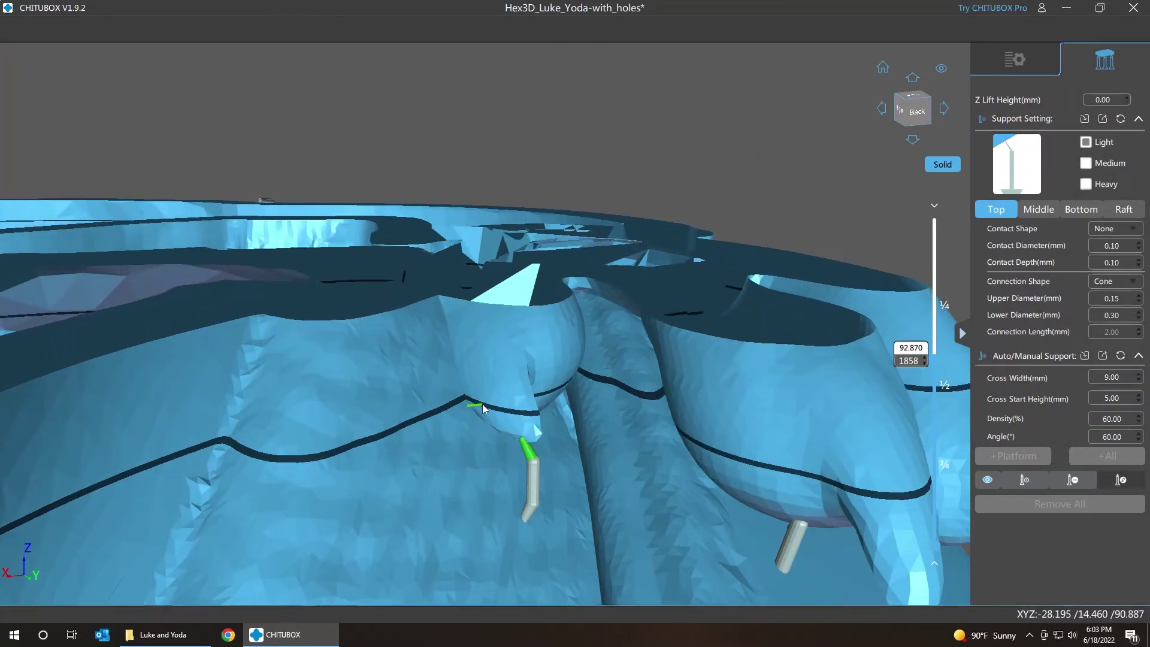
# Step up through the layers to 1870 to examine the jagged internal geometry behind the clawed fingers from above
pyautogui.press('Up')
pyautogui.press('Up')
pyautogui.press('Up')
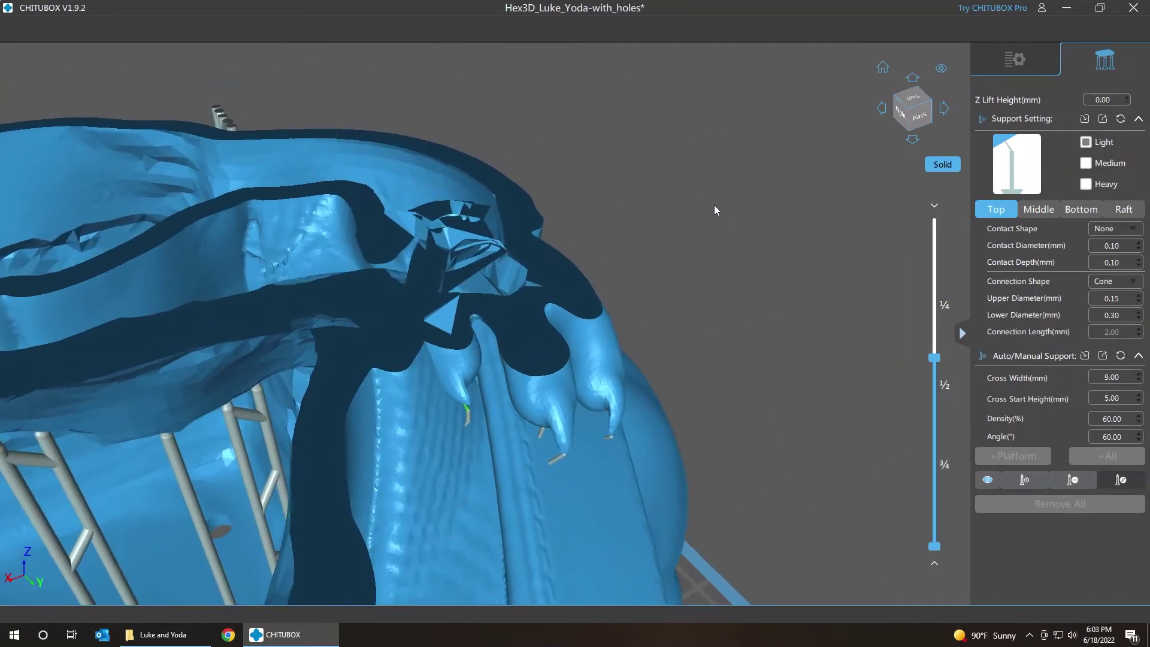
pyautogui.press('Up')
pyautogui.press('Up')
pyautogui.press('Up')
pyautogui.press('Up')
pyautogui.press('Up')
pyautogui.press('Up')
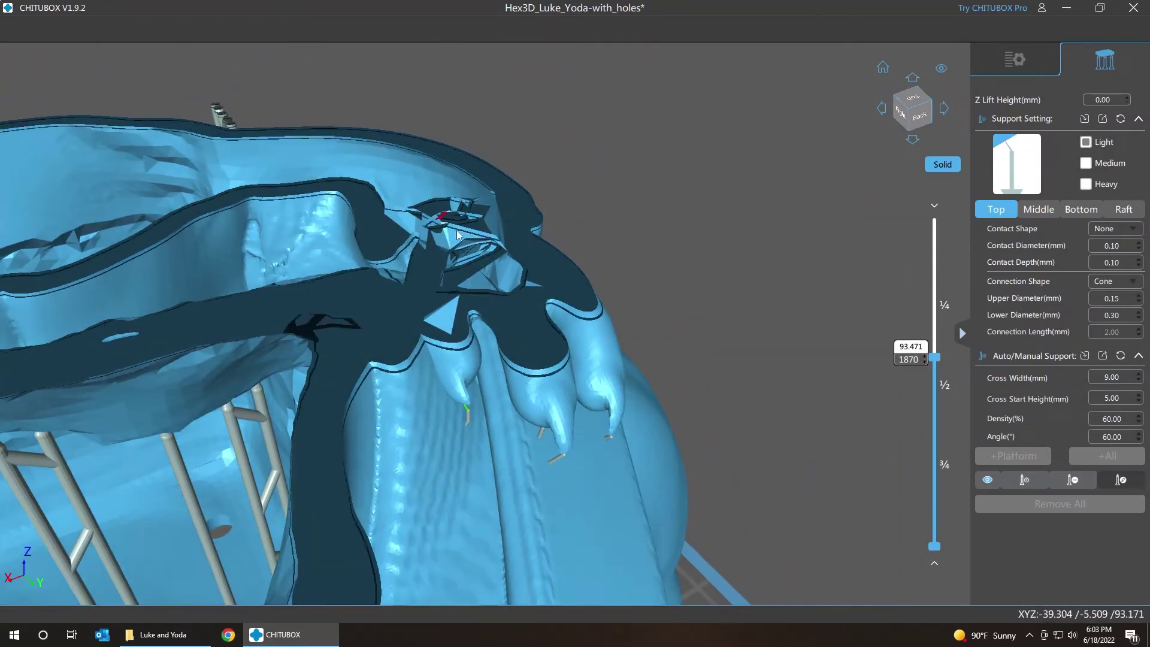
# Step back down to layer 1817 to examine where the jagged internal geometry beside the clawed hand begins
pyautogui.moveTo(631, 216); pyautogui.dragTo(794, 274)
pyautogui.press('Down')
pyautogui.press('Down')
pyautogui.press('Down')
pyautogui.press('Down')
pyautogui.press('Down')
pyautogui.press('Down')
pyautogui.press('Down')
pyautogui.press('Down')
pyautogui.press('Down')
pyautogui.press('Down')
pyautogui.press('Down')
pyautogui.press('Down')
pyautogui.press('Down')
pyautogui.press('Down')
pyautogui.press('Down')
pyautogui.press('Down')
pyautogui.press('Down')
pyautogui.press('Down')
pyautogui.press('Down')
pyautogui.press('Down')
pyautogui.press('Down')
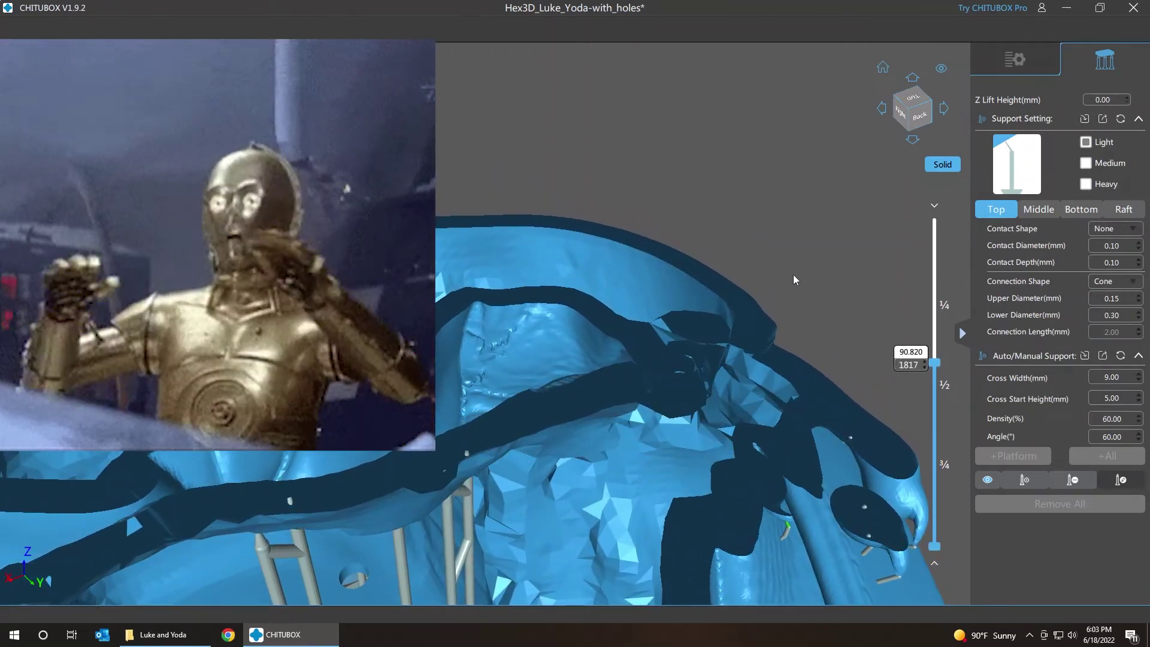
# Step up through the layers to 1958 to examine how the internal fragments and clawed hand join the surrounding walls
pyautogui.press('Up')
pyautogui.press('Up')
pyautogui.press('Up')
pyautogui.press('Up')
pyautogui.press('Up')
pyautogui.press('Up')
pyautogui.press('Up')
pyautogui.press('Up')
pyautogui.press('Up')
pyautogui.press('Up')
pyautogui.press('Up')
pyautogui.press('Up')
pyautogui.press('Up')
pyautogui.press('Up')
pyautogui.press('Up')
pyautogui.press('Up')
pyautogui.press('Up')
pyautogui.press('Up')
pyautogui.press('Up')
pyautogui.press('Up')
pyautogui.press('Up')
pyautogui.press('Up')
pyautogui.press('Up')
pyautogui.press('Up')
pyautogui.press('Up')
pyautogui.press('Up')
pyautogui.press('Up')
pyautogui.press('Up')
pyautogui.press('Up')
pyautogui.press('Up')
pyautogui.press('Up')
pyautogui.press('Up')
pyautogui.press('Up')
pyautogui.press('Up')
pyautogui.press('Up')
pyautogui.press('Up')
pyautogui.press('Up')
pyautogui.press('Up')
pyautogui.press('Up')
pyautogui.press('Up')
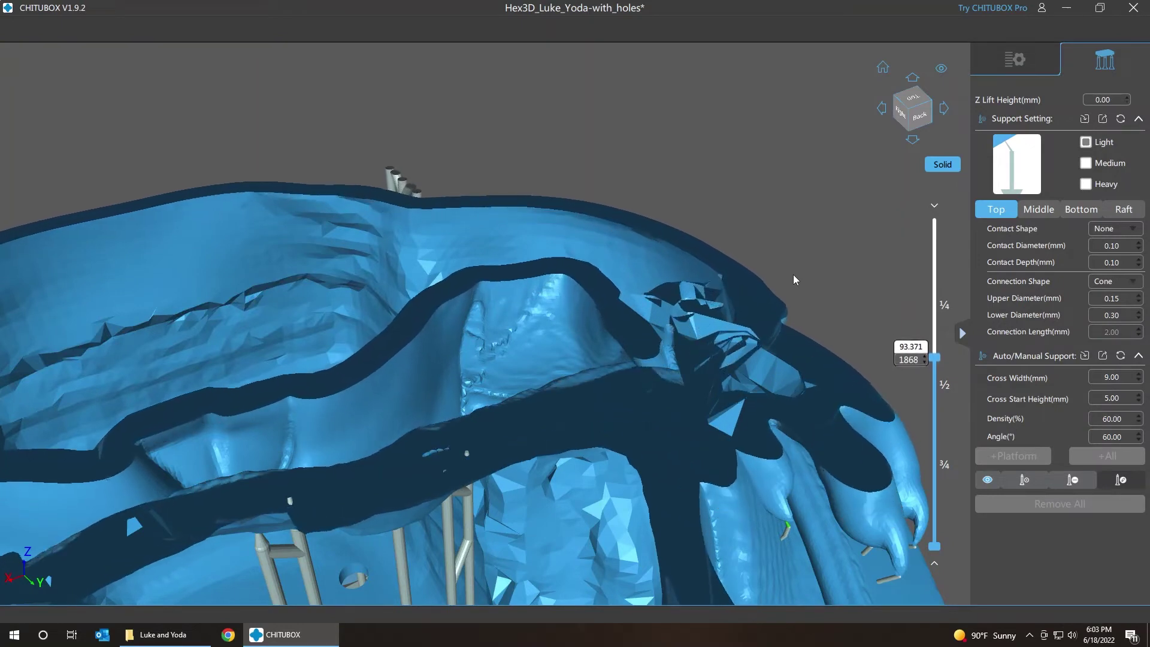
pyautogui.press('Up')
pyautogui.press('Up')
pyautogui.press('Up')
pyautogui.press('Up')
pyautogui.press('Up')
pyautogui.press('Up')
pyautogui.press('Up')
pyautogui.press('Up')
pyautogui.press('Up')
pyautogui.press('Up')
pyautogui.press('Up')
pyautogui.press('Up')
pyautogui.press('Up')
pyautogui.press('Up')
pyautogui.press('Up')
pyautogui.press('Up')
pyautogui.press('Up')
pyautogui.press('Up')
pyautogui.press('Up')
pyautogui.press('Up')
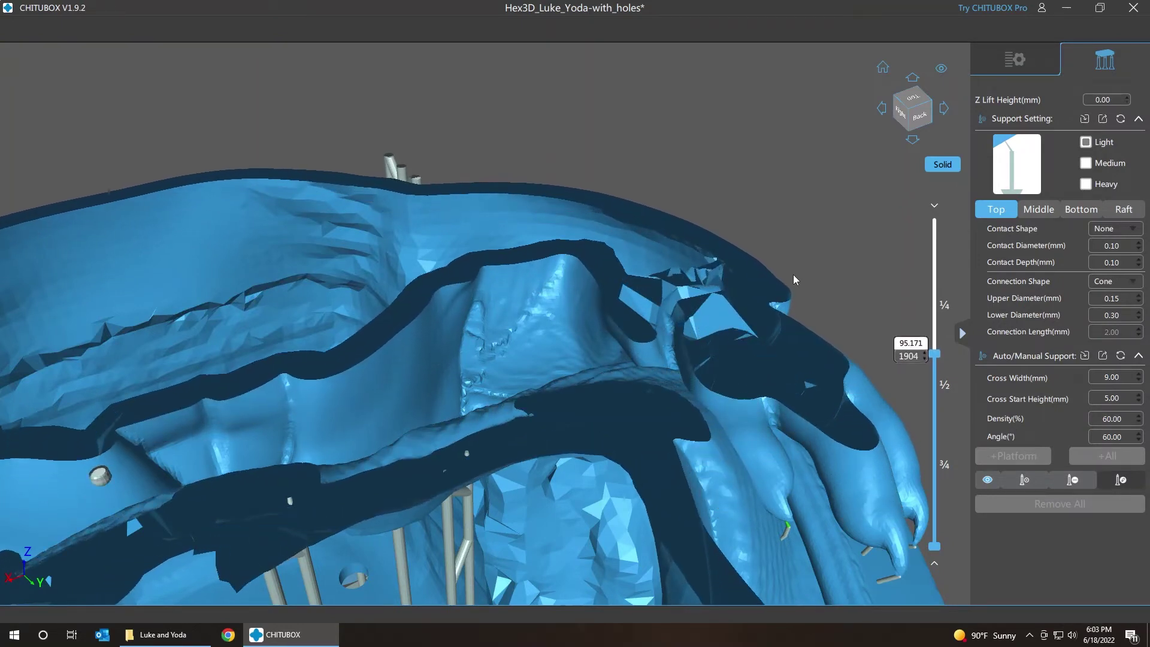
pyautogui.press('Up')
pyautogui.press('Up')
pyautogui.press('Up')
pyautogui.press('Up')
pyautogui.press('Up')
pyautogui.press('Up')
pyautogui.press('Up')
pyautogui.press('Up')
pyautogui.press('Up')
pyautogui.press('Up')
pyautogui.press('Up')
pyautogui.press('Up')
pyautogui.press('Up')
pyautogui.press('Up')
pyautogui.press('Up')
pyautogui.press('Up')
pyautogui.press('Up')
pyautogui.press('Up')
pyautogui.press('Up')
pyautogui.press('Up')
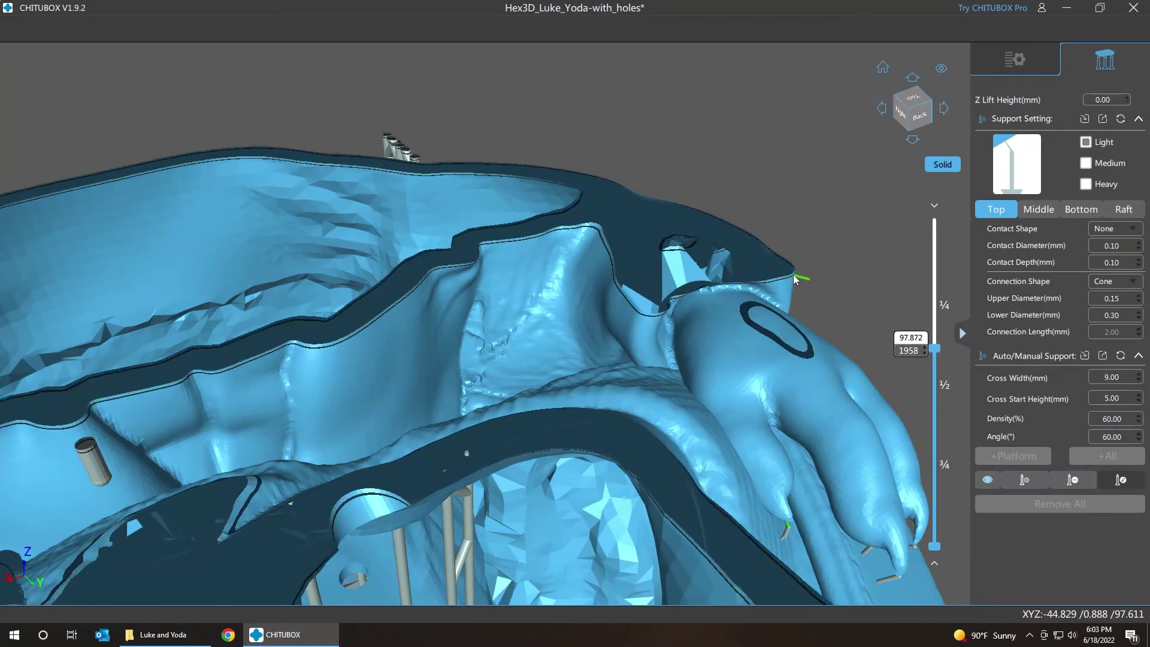
# Step back down to layer 1913 to examine the interior of the clawed hand and the small gap in its cross-section
pyautogui.press('Down')
pyautogui.press('Down')
pyautogui.press('Down')
pyautogui.press('Down')
pyautogui.press('Down')
pyautogui.press('Down')
pyautogui.press('Down')
pyautogui.press('Down')
pyautogui.press('Down')
pyautogui.press('Down')
pyautogui.press('Down')
pyautogui.press('Down')
pyautogui.press('Down')
pyautogui.press('Down')
pyautogui.press('Down')
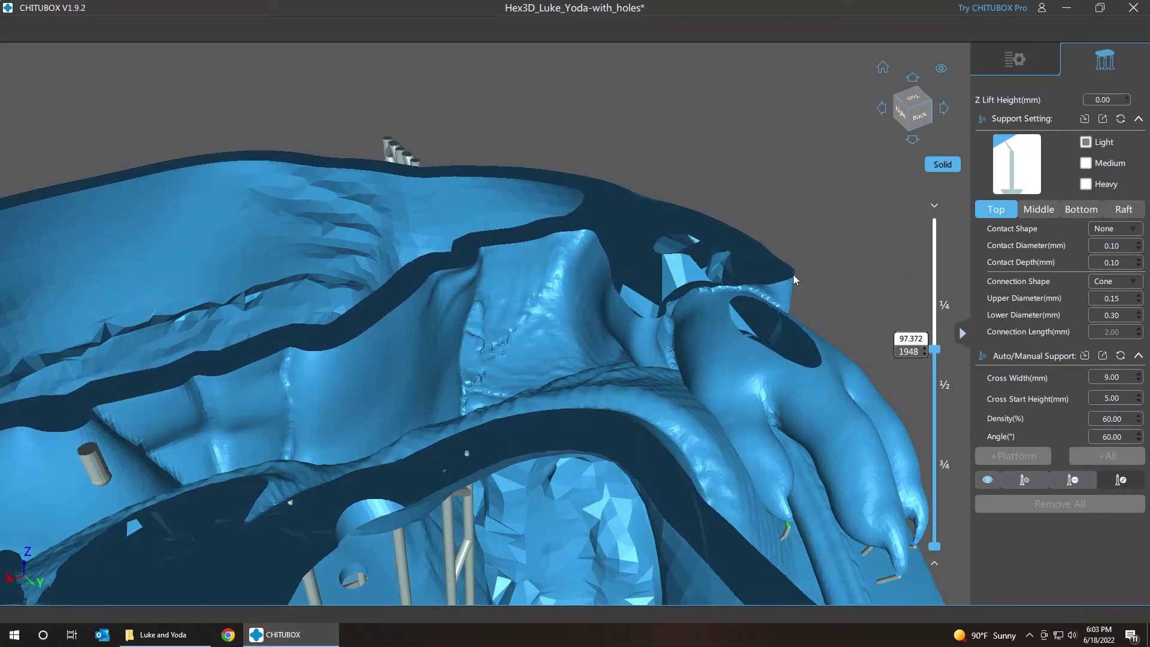
pyautogui.press('Down')
pyautogui.press('Down')
pyautogui.press('Down')
pyautogui.press('Down')
pyautogui.press('Down')
pyautogui.press('Down')
pyautogui.press('Down')
pyautogui.press('Down')
pyautogui.press('Down')
pyautogui.press('Down')
pyautogui.press('Down')
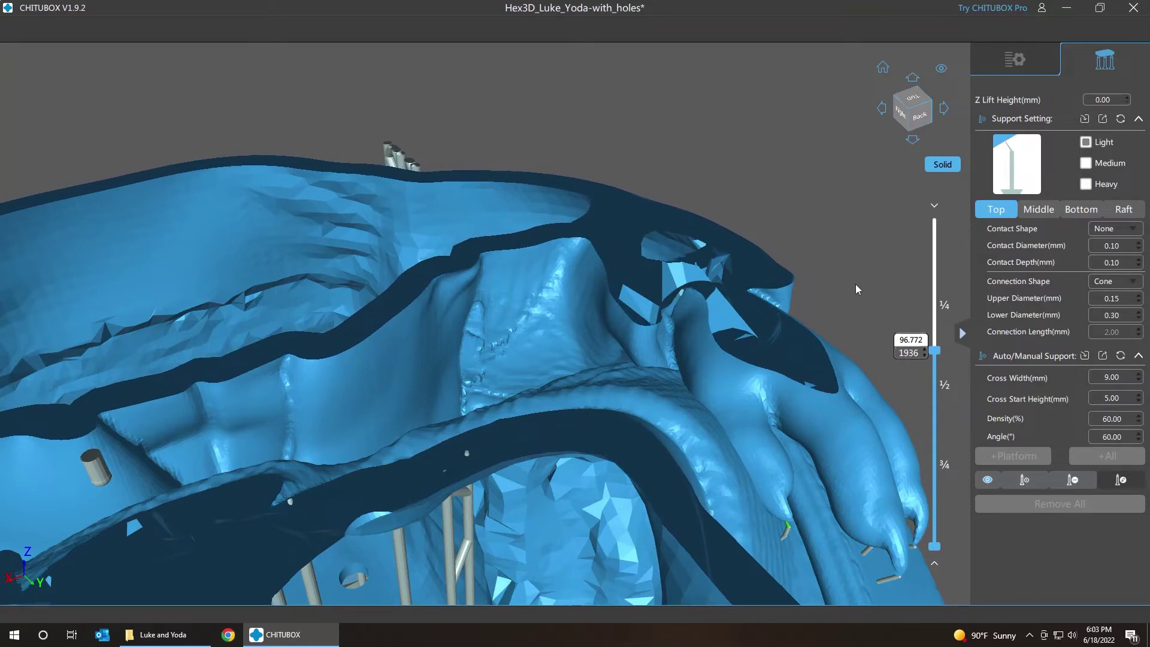
pyautogui.press('Down')
pyautogui.press('Down')
pyautogui.press('Down')
pyautogui.press('Down')
pyautogui.press('Down')
pyautogui.press('Down')
pyautogui.press('Down')
pyautogui.press('Down')
pyautogui.press('Down')
pyautogui.press('Down')
pyautogui.press('Down')
pyautogui.press('Down')
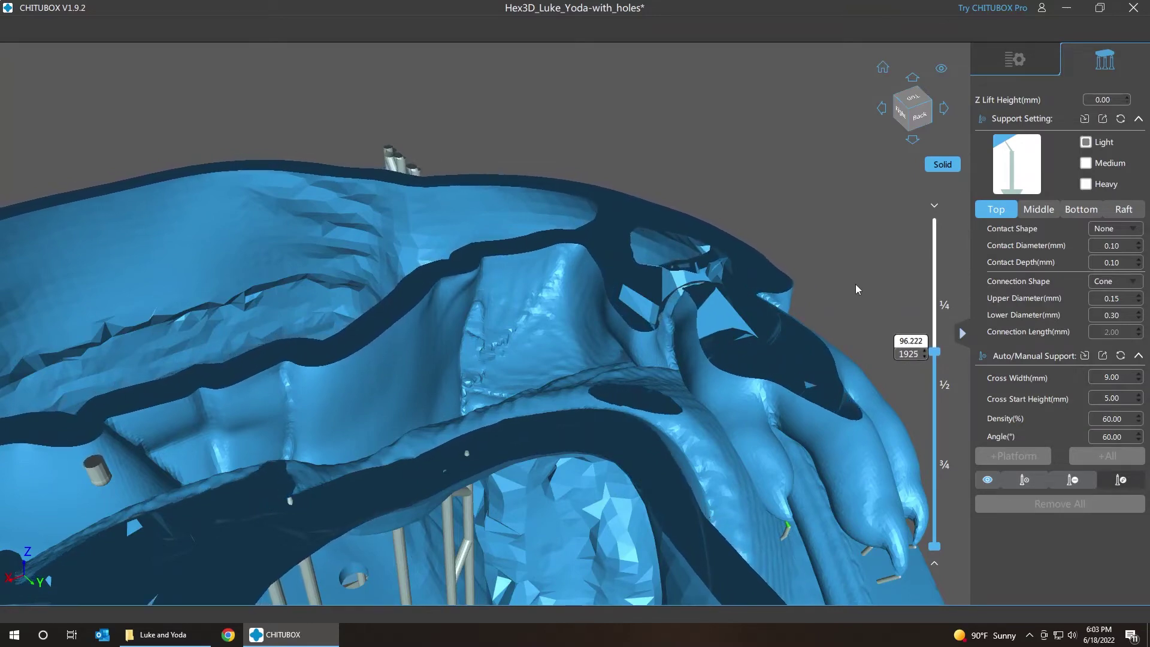
pyautogui.press('Down')
pyautogui.press('Down')
pyautogui.press('Down')
pyautogui.press('Down')
pyautogui.press('Down')
pyautogui.press('Down')
pyautogui.press('Down')
pyautogui.press('Down')
pyautogui.press('Down')
pyautogui.press('Down')
pyautogui.press('Down')
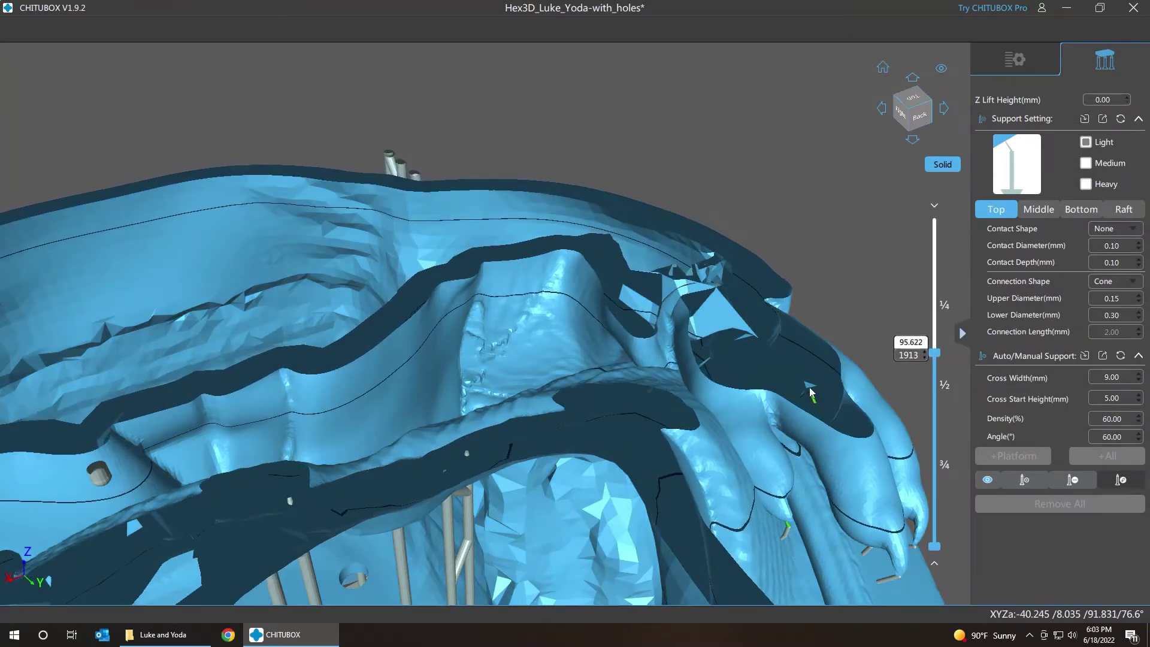
# Step down through the layers to 1861 to examine the cross-section of the clawed hand and its jagged internal geometry
pyautogui.press('Down')
pyautogui.press('Down')
pyautogui.press('Down')
pyautogui.press('Down')
pyautogui.press('Down')
pyautogui.press('Down')
pyautogui.press('Down')
pyautogui.press('Down')
pyautogui.press('Down')
pyautogui.press('Down')
pyautogui.press('Down')
pyautogui.press('Down')
pyautogui.press('Down')
pyautogui.press('Down')
pyautogui.press('Down')
pyautogui.press('Down')
pyautogui.press('Down')
pyautogui.press('Down')
pyautogui.press('Down')
pyautogui.press('Down')
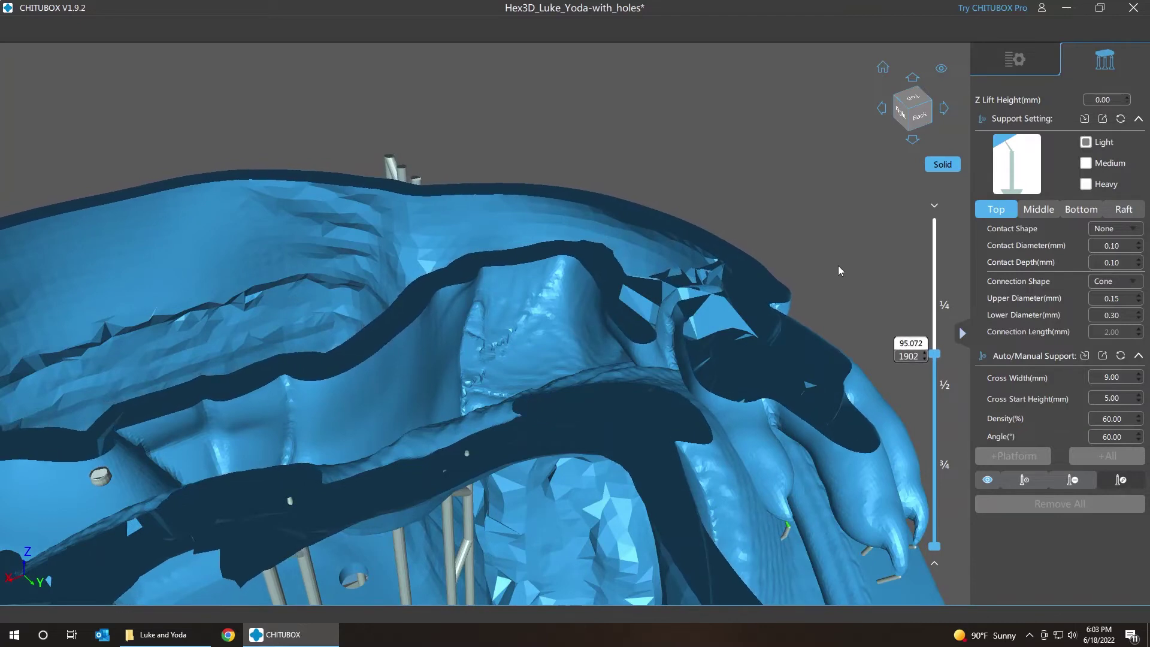
pyautogui.press('Down')
pyautogui.press('Down')
pyautogui.press('Down')
pyautogui.press('Down')
pyautogui.press('Down')
pyautogui.press('Down')
pyautogui.press('Down')
pyautogui.press('Down')
pyautogui.press('Down')
pyautogui.press('Down')
pyautogui.press('Down')
pyautogui.press('Down')
pyautogui.press('Down')
pyautogui.press('Down')
pyautogui.press('Down')
pyautogui.press('Down')
pyautogui.press('Down')
pyautogui.press('Down')
pyautogui.press('Down')
pyautogui.press('Down')
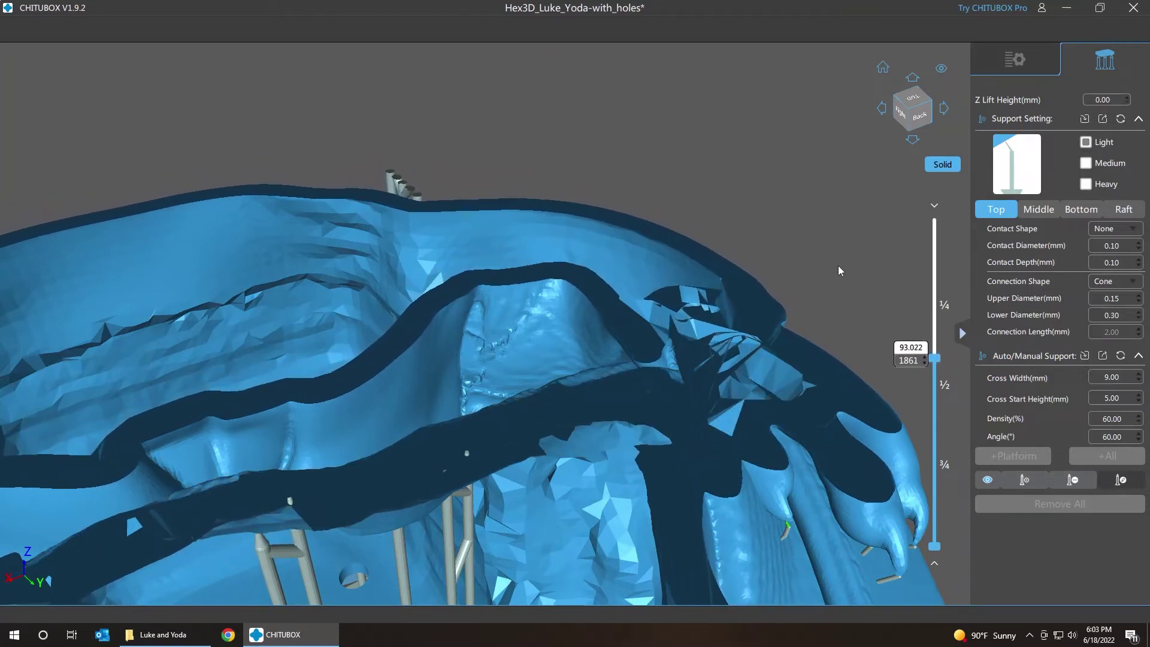
# Inspect the hollow interior from the model's front and step down to layer 1780 to examine the wall junction beside the textured cavity
pyautogui.moveTo(813, 277); pyautogui.dragTo(671, 153, button='right')
pyautogui.moveTo(390, 246); pyautogui.dragTo(520, 163, button='right')
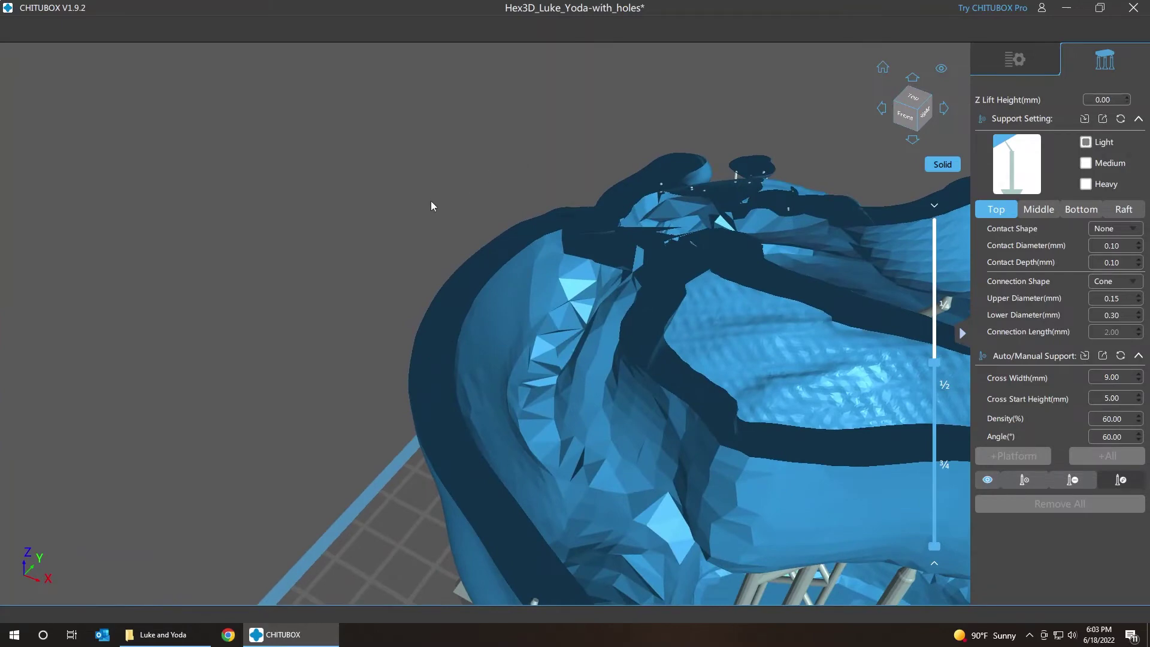
pyautogui.moveTo(367, 300); pyautogui.dragTo(313, 217, button='right')
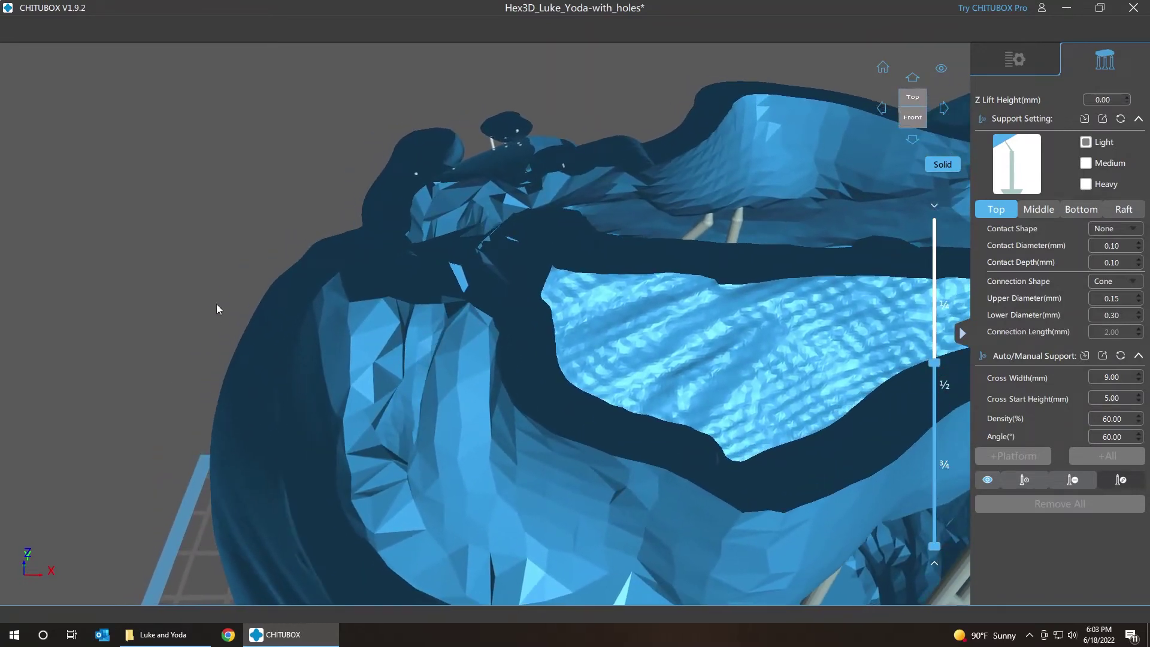
pyautogui.moveTo(217, 309)
pyautogui.mouseDown(button='right')
pyautogui.moveTo(196, 307)
pyautogui.moveTo(224, 257)
pyautogui.moveTo(196, 244)
pyautogui.moveTo(235, 326)
pyautogui.moveTo(293, 315)
pyautogui.moveTo(257, 300)
pyautogui.moveTo(185, 297)
pyautogui.moveTo(308, 310)
pyautogui.moveTo(205, 298)
pyautogui.moveTo(437, 275)
pyautogui.moveTo(225, 300)
pyautogui.mouseUp(button='right')
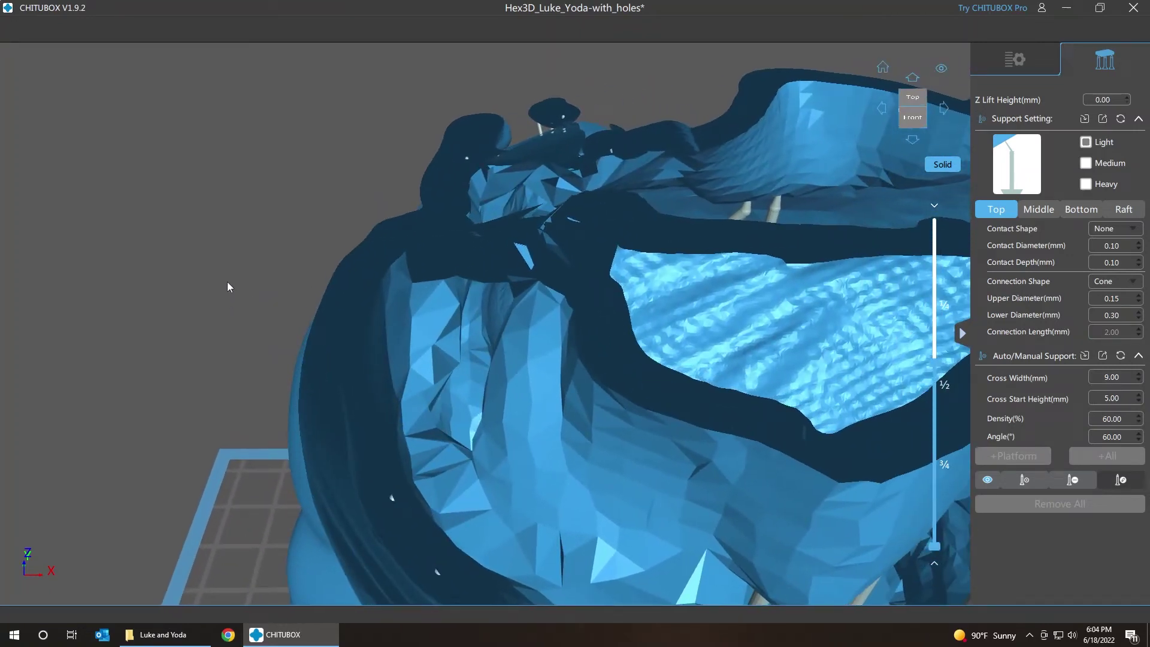
pyautogui.press('Down')
pyautogui.press('Down')
pyautogui.press('Down')
pyautogui.press('Down')
pyautogui.press('Down')
pyautogui.press('Down')
pyautogui.press('Down')
pyautogui.press('Down')
pyautogui.press('Down')
pyautogui.press('Down')
pyautogui.press('Down')
pyautogui.press('Down')
pyautogui.press('Down')
pyautogui.press('Down')
pyautogui.press('Down')
pyautogui.press('Down')
pyautogui.press('Down')
pyautogui.press('Down')
pyautogui.press('Down')
pyautogui.press('Down')
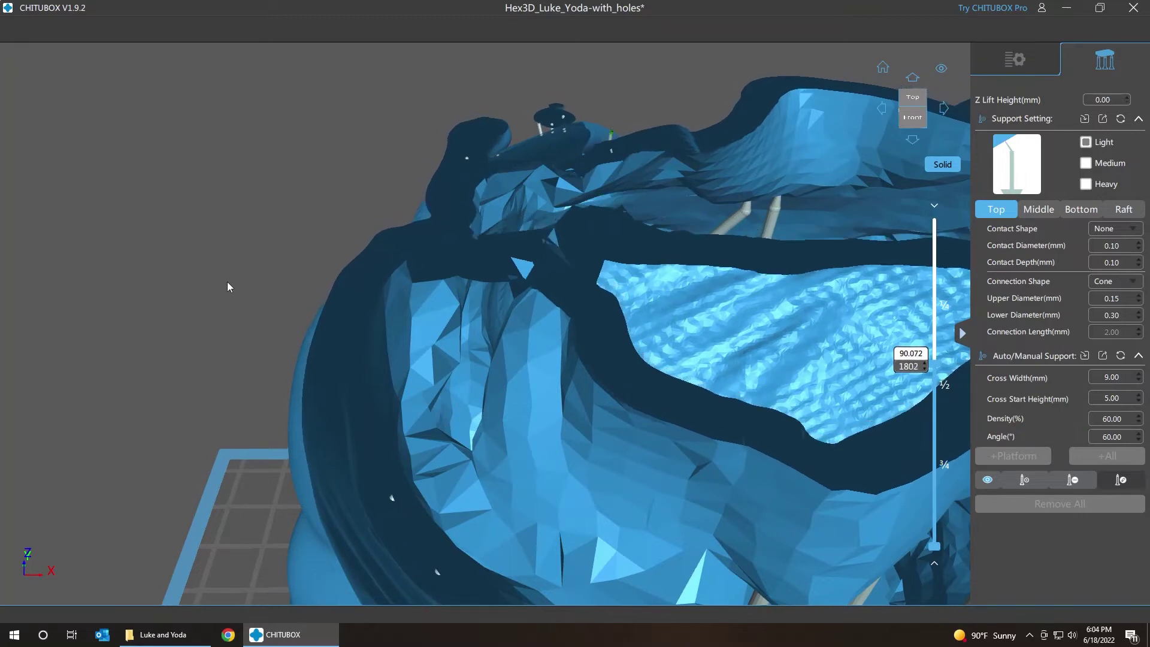
pyautogui.press('Down')
pyautogui.press('Down')
pyautogui.press('Down')
pyautogui.press('Down')
pyautogui.press('Down')
pyautogui.press('Down')
pyautogui.press('Down')
pyautogui.press('Down')
pyautogui.press('Down')
pyautogui.press('Down')
pyautogui.press('Down')
pyautogui.press('Down')
pyautogui.press('Down')
pyautogui.press('Down')
pyautogui.press('Down')
pyautogui.press('Down')
pyautogui.press('Down')
pyautogui.press('Down')
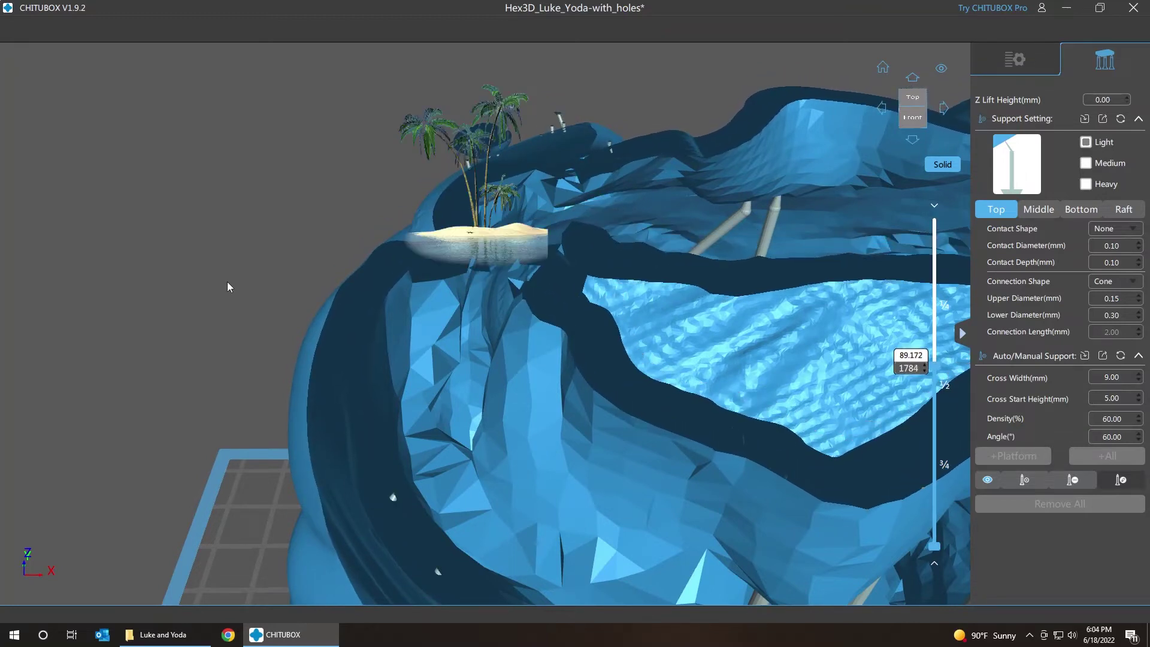
pyautogui.press('Down')
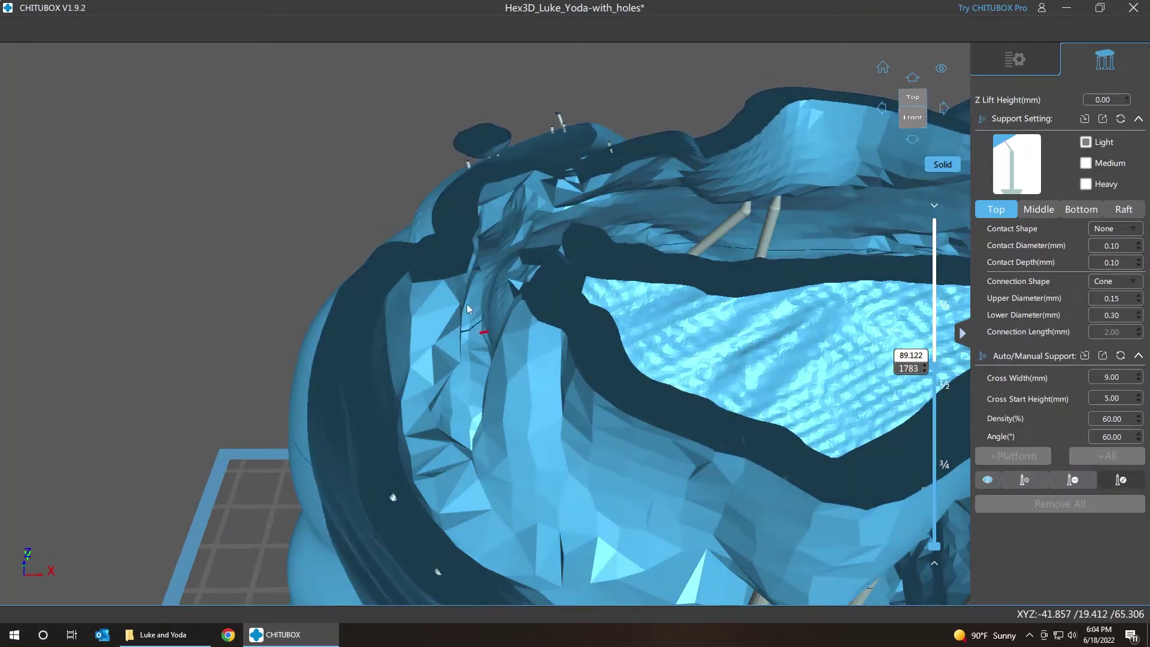
pyautogui.press('Down')
pyautogui.press('Down')
pyautogui.press('Down')
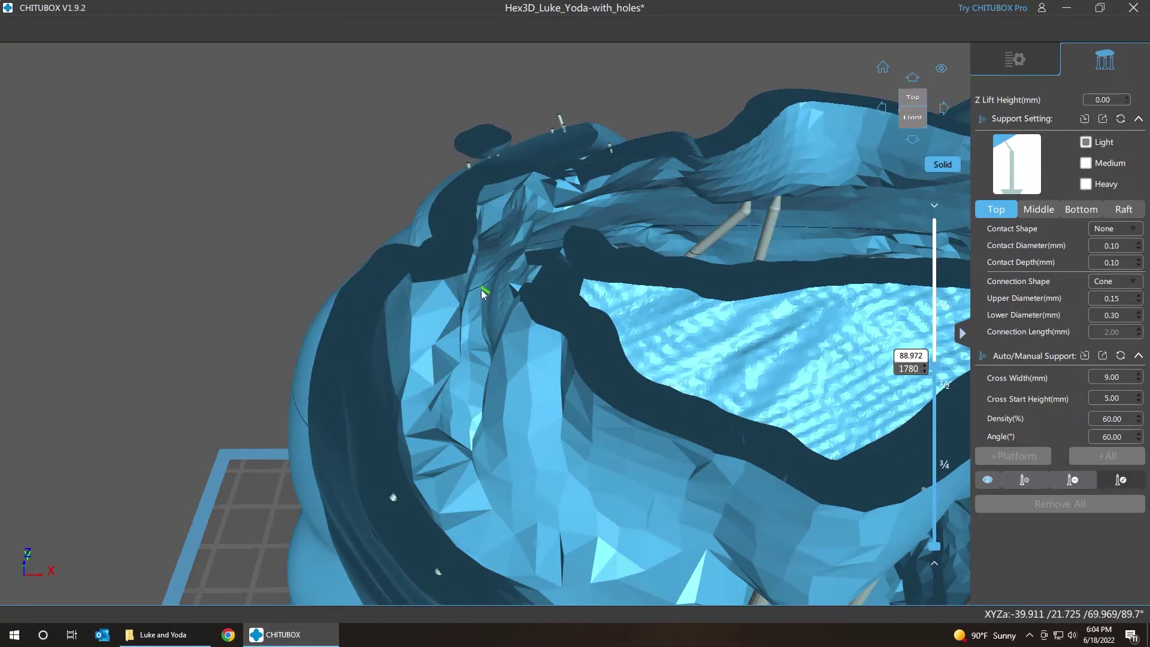
# Step back up to layer 1790 to examine the internal fragment bridging the outer and inner walls
pyautogui.press('Up')
pyautogui.press('Up')
pyautogui.press('Up')
pyautogui.press('Up')
pyautogui.press('Up')
pyautogui.press('Up')
pyautogui.press('Up')
pyautogui.press('Up')
pyautogui.press('Up')
pyautogui.press('Up')
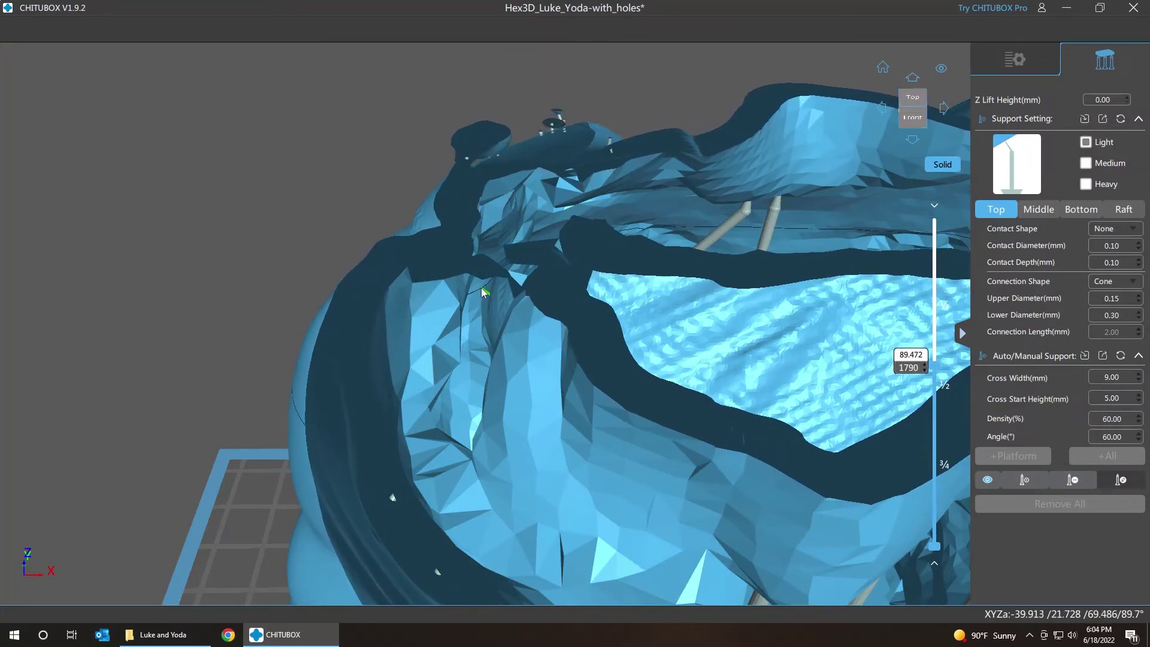
# Step down to layer 1771 to examine the gap between the outer and inner walls below the bridging fragment
pyautogui.press('Down')
pyautogui.press('Down')
pyautogui.press('Down')
pyautogui.press('Down')
pyautogui.press('Down')
pyautogui.press('Down')
pyautogui.press('Down')
pyautogui.press('Down')
pyautogui.press('Down')
pyautogui.press('Down')
pyautogui.press('Down')
pyautogui.press('Down')
pyautogui.press('Down')
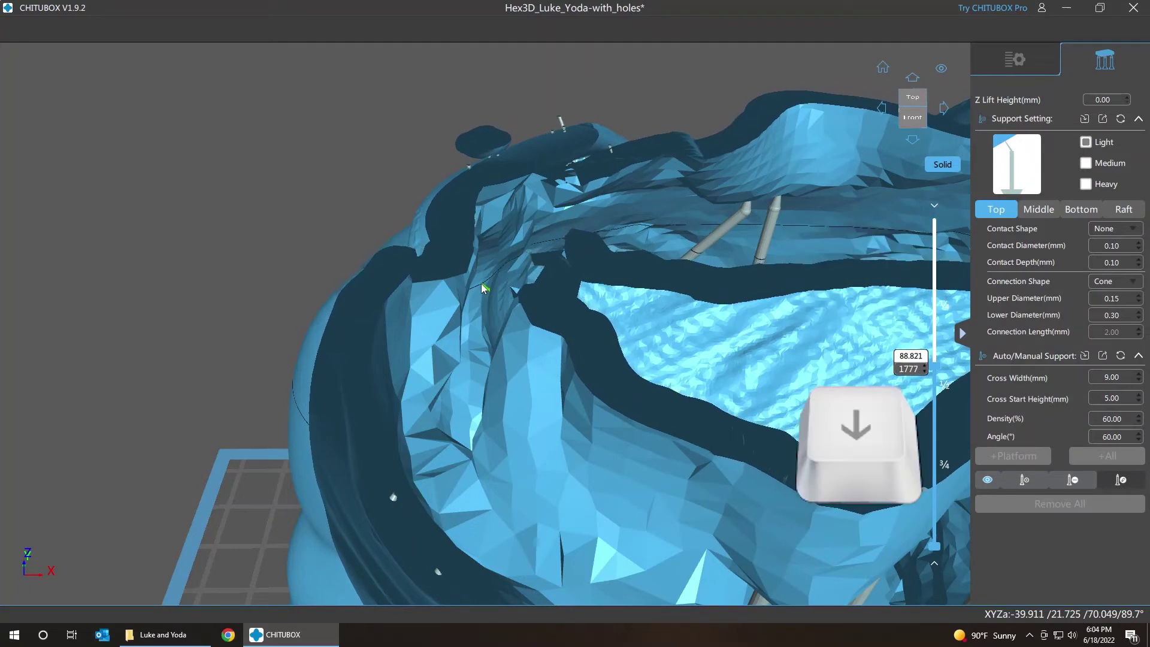
pyautogui.press('Down')
pyautogui.press('Down')
pyautogui.press('Down')
pyautogui.press('Down')
pyautogui.press('Down')
pyautogui.press('Down')
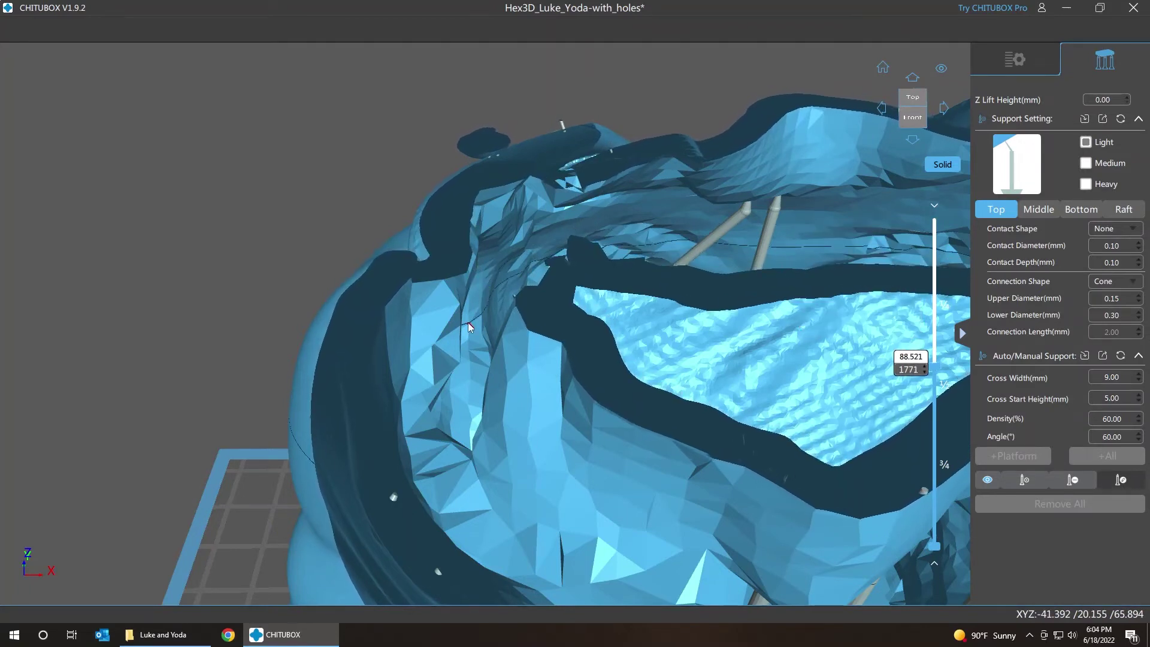
# Step up again past layer 1782 to examine where the internal fragment between the two walls begins
pyautogui.press('Up')
pyautogui.press('Up')
pyautogui.press('Up')
pyautogui.press('Up')
pyautogui.press('Up')
pyautogui.press('Up')
pyautogui.press('Up')
pyautogui.press('Up')
pyautogui.press('Up')
pyautogui.press('Up')
pyautogui.press('Up')
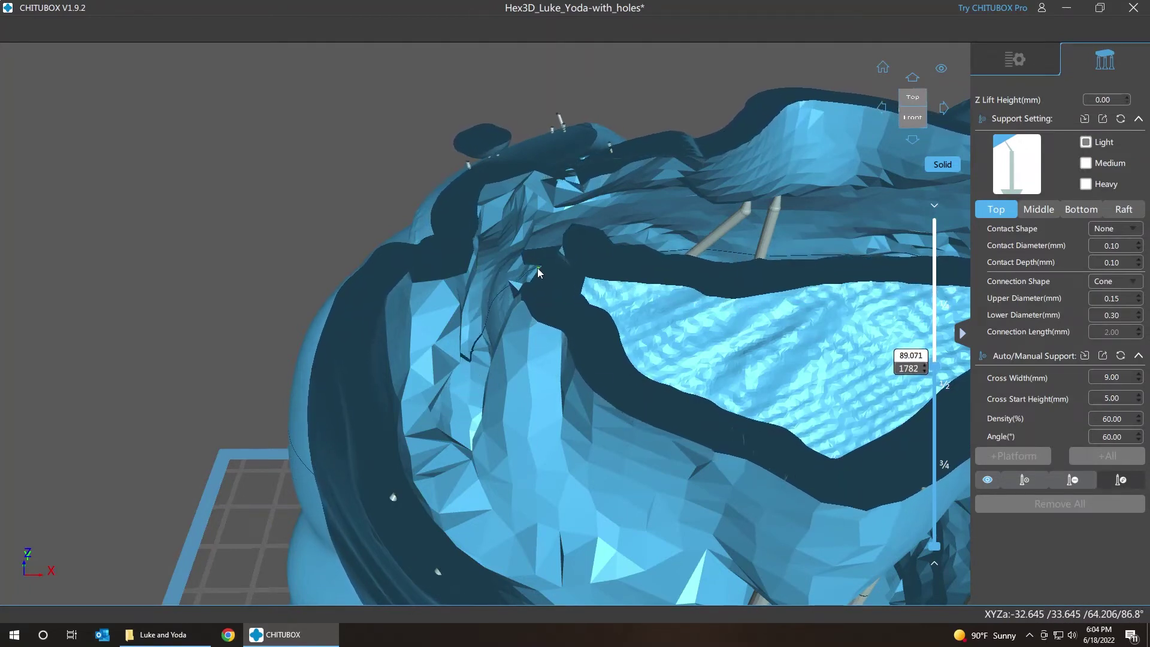
pyautogui.press('Up')
pyautogui.press('Up')
pyautogui.press('Up')
pyautogui.press('Up')
pyautogui.press('Up')
pyautogui.press('Up')
pyautogui.press('Up')
pyautogui.press('Up')
pyautogui.press('Up')
pyautogui.press('Up')
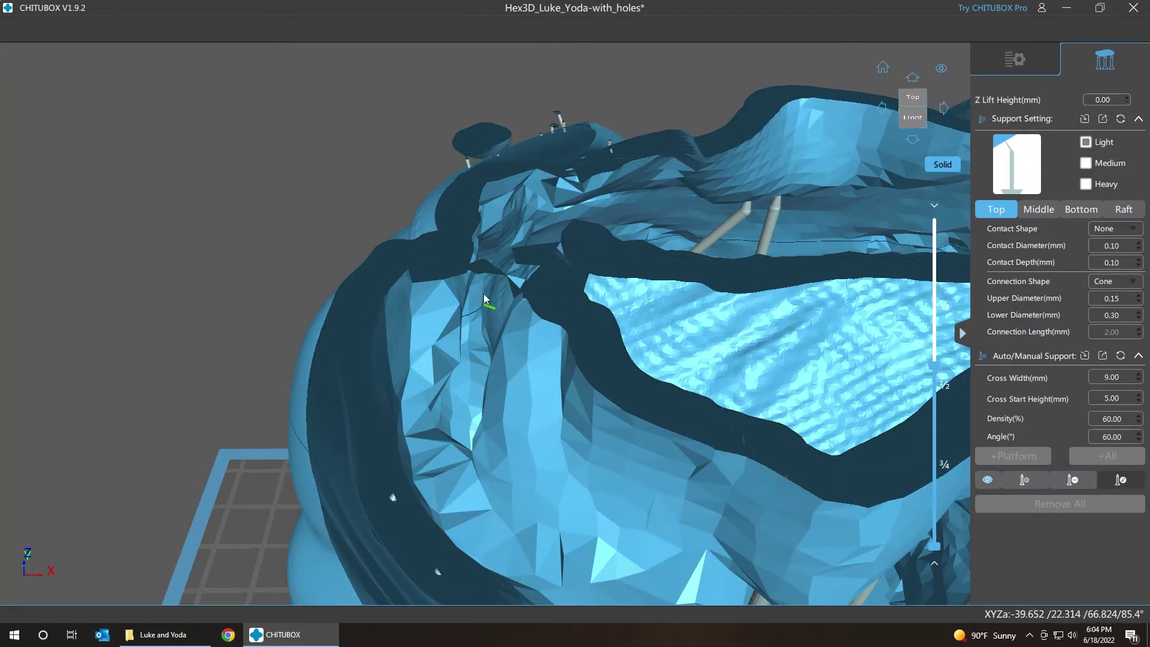
# Inspect the internal fragment up close from inside the cavity, stepping up to layer 1796 to examine how it joins the wall
pyautogui.moveTo(484, 295); pyautogui.dragTo(490, 271, button='right')
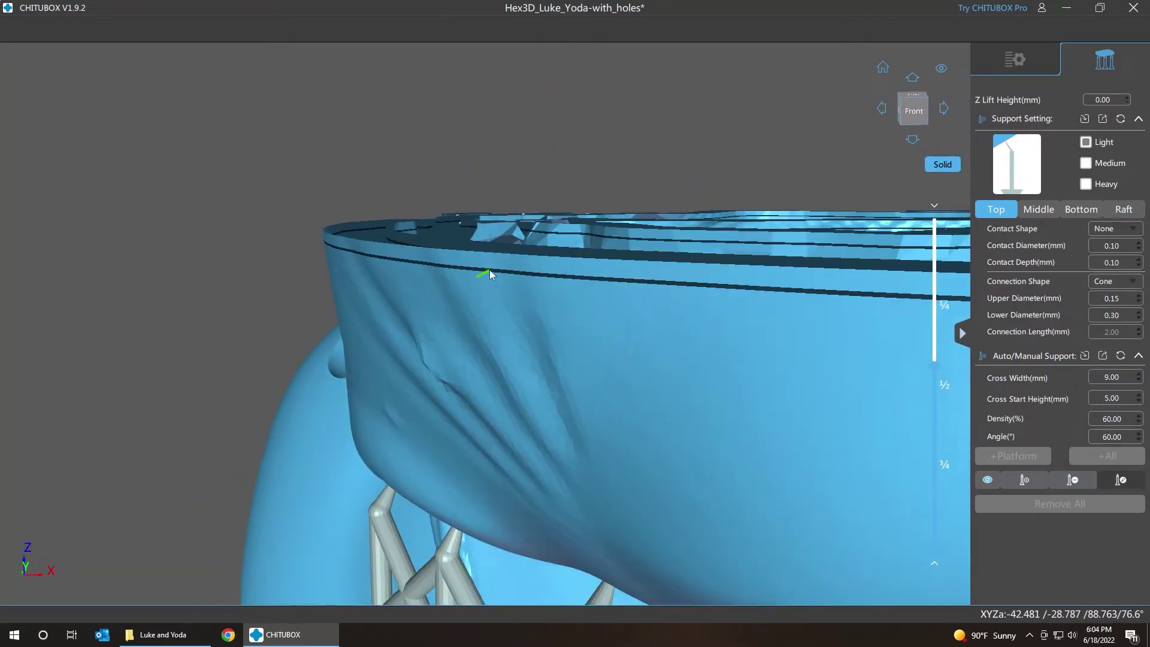
pyautogui.scroll(5, 490, 273)
pyautogui.scroll(3, 490, 269)
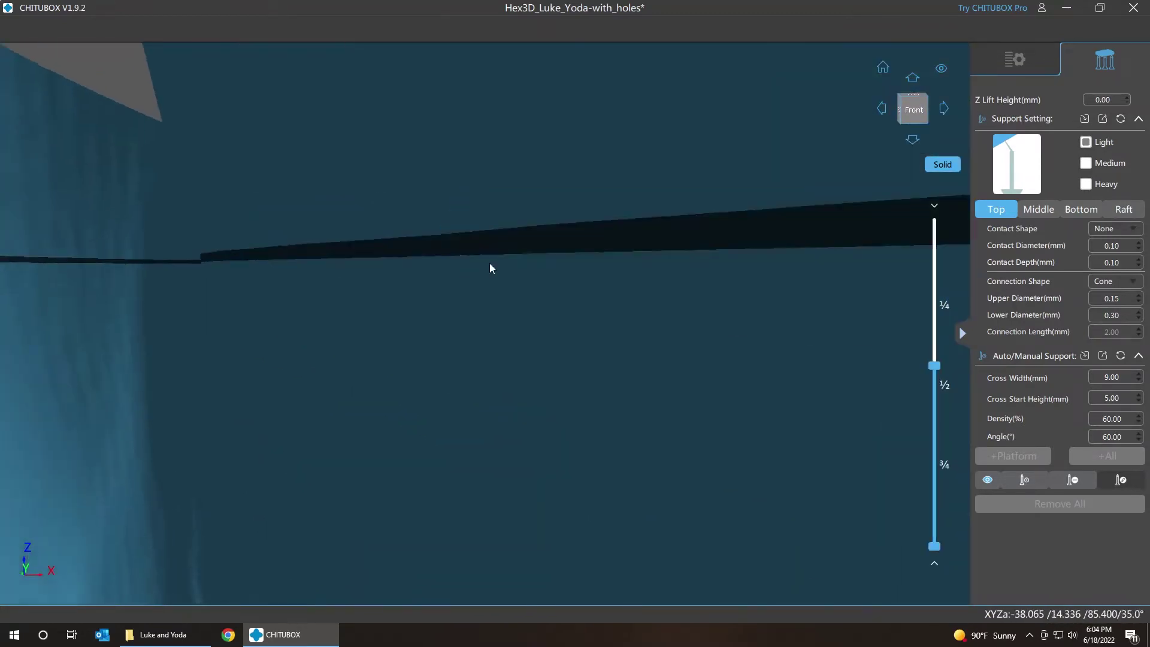
pyautogui.moveTo(490, 264); pyautogui.dragTo(538, 149, button='right')
pyautogui.scroll(2, 479, 275)
pyautogui.scroll(1, 490, 269)
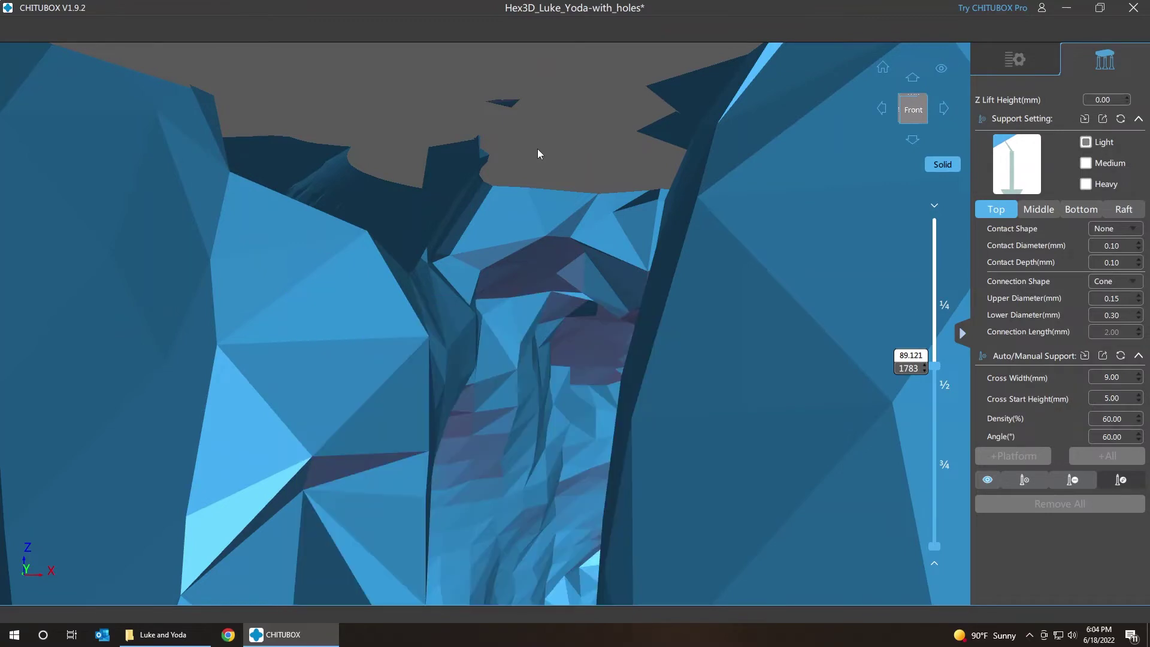
pyautogui.press('Up')
pyautogui.press('Up')
pyautogui.press('Up')
pyautogui.press('Up')
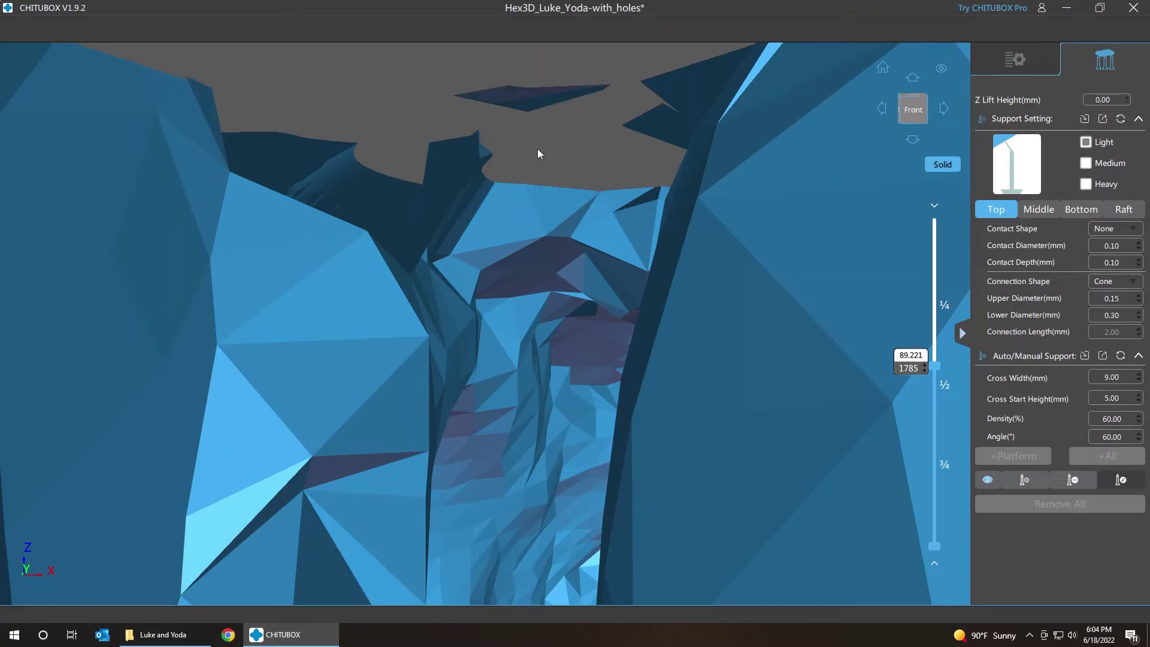
pyautogui.press('Up')
pyautogui.press('Up')
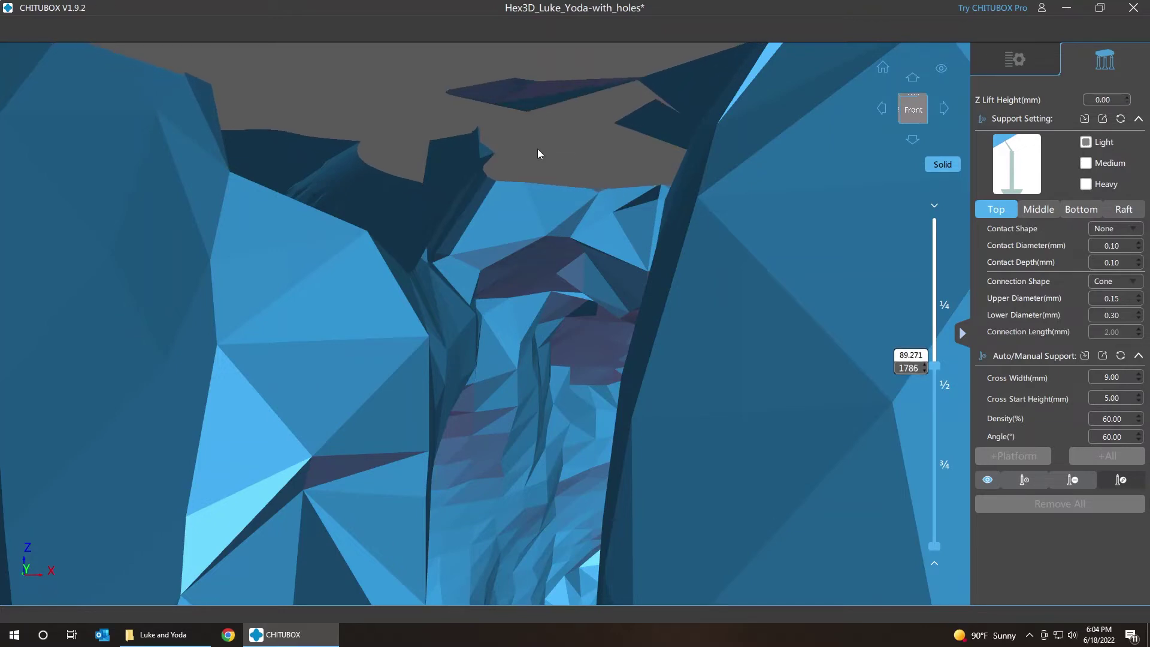
pyautogui.press('Up')
pyautogui.press('Up')
pyautogui.press('Up')
pyautogui.press('Up')
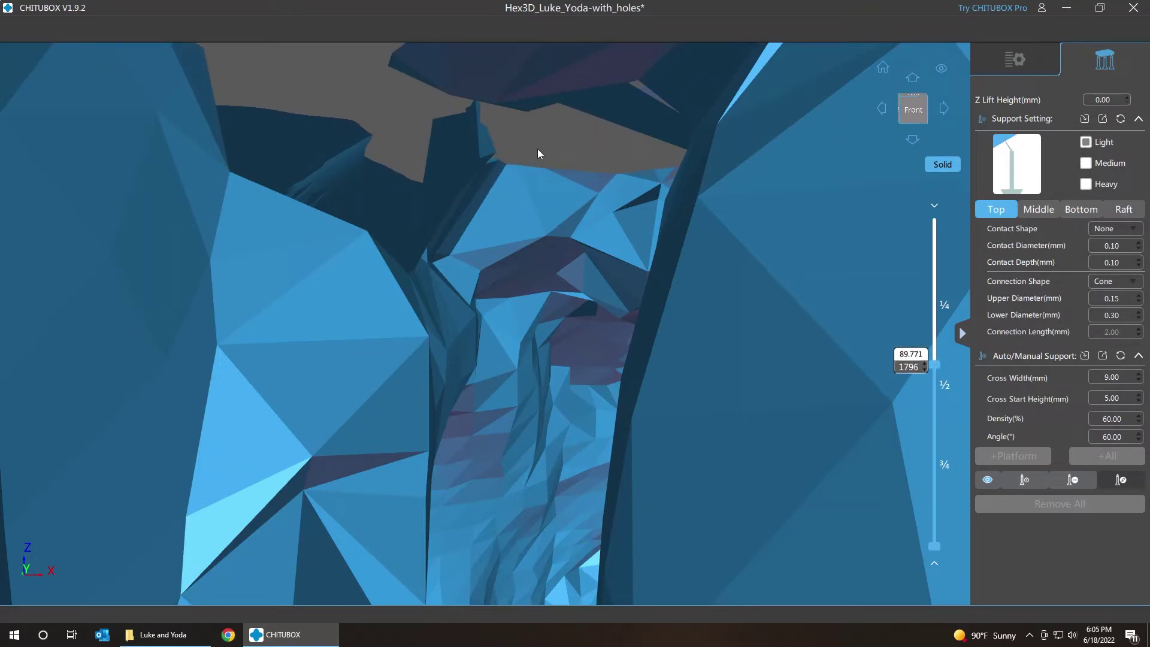
# Step down to layer 1783 and add a light manual support under the internal island between the inner and outer walls
pyautogui.press('Down')
pyautogui.press('Down')
pyautogui.press('Down')
pyautogui.press('Down')
pyautogui.press('Down')
pyautogui.press('Down')
pyautogui.press('Down')
pyautogui.press('Down')
pyautogui.press('Down')
pyautogui.press('Down')
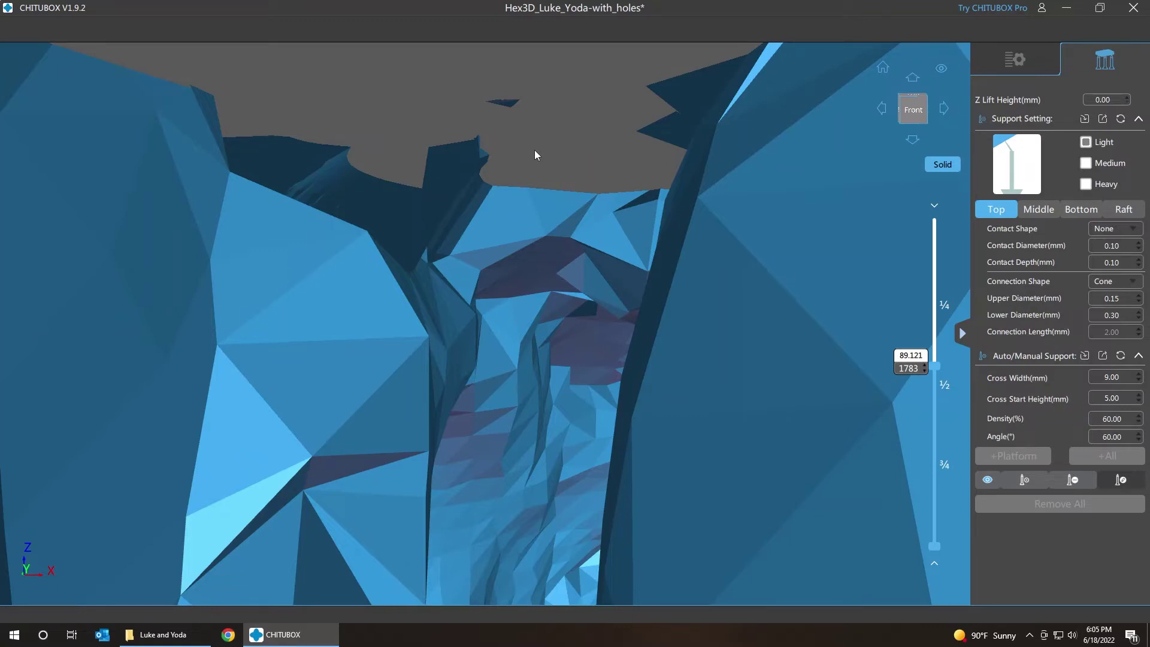
pyautogui.click(508, 105)
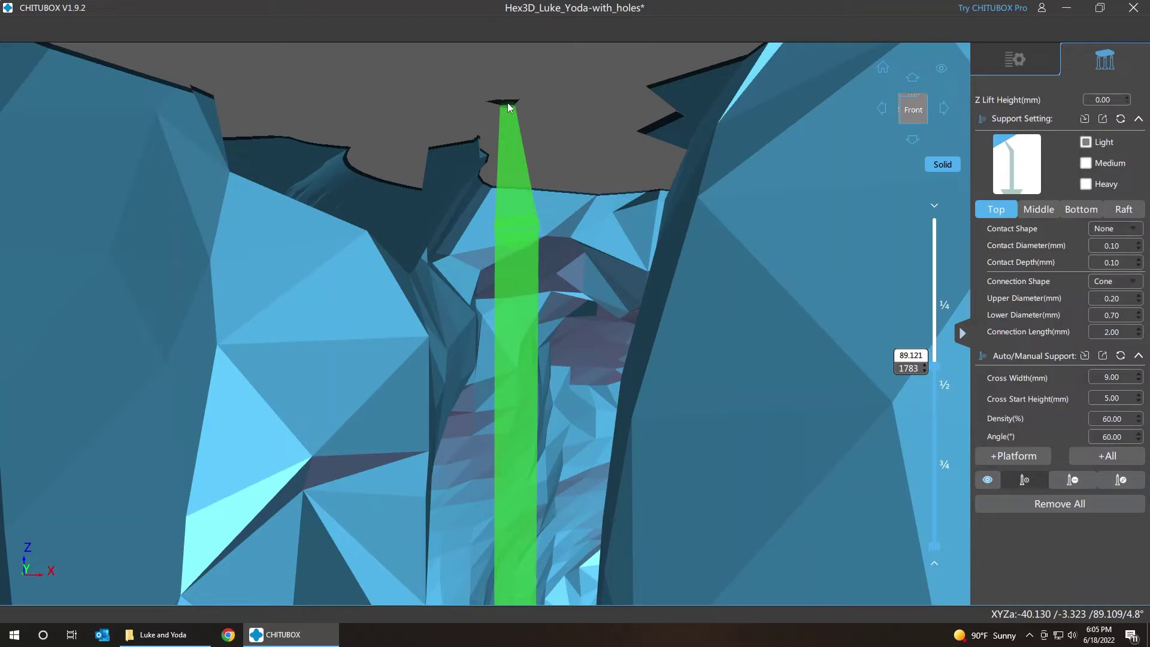
pyautogui.click(508, 108)
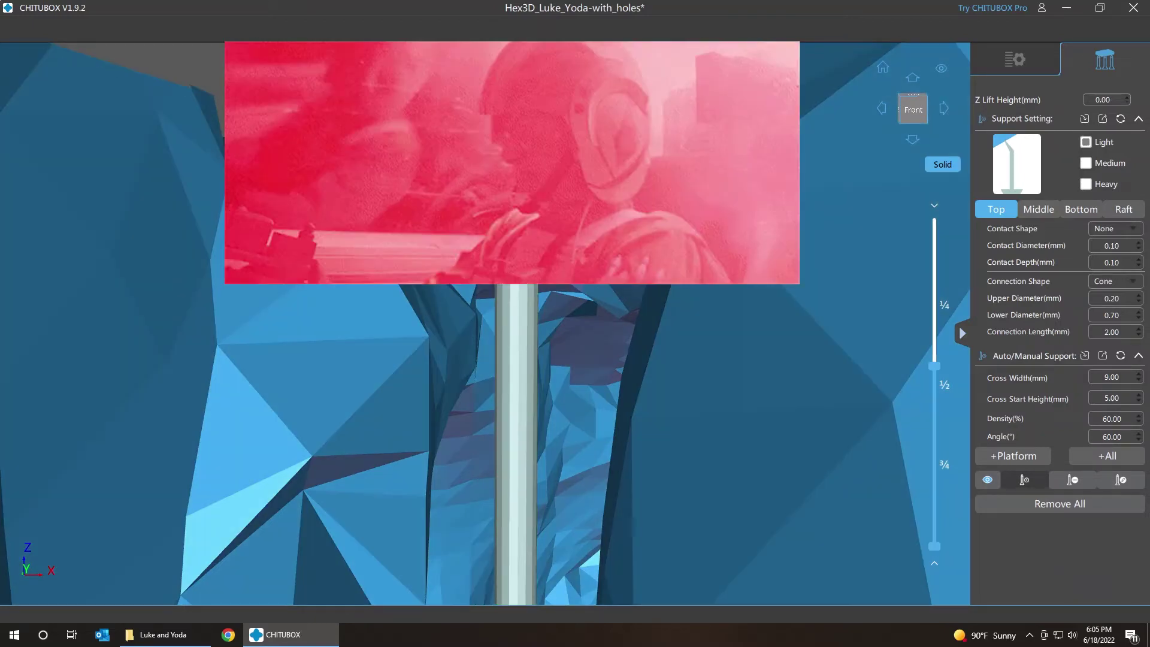
# View the supported fragment from above and step up to layer 1793 to examine how it joins the neighbouring walls
pyautogui.scroll(-5, 558, 156)
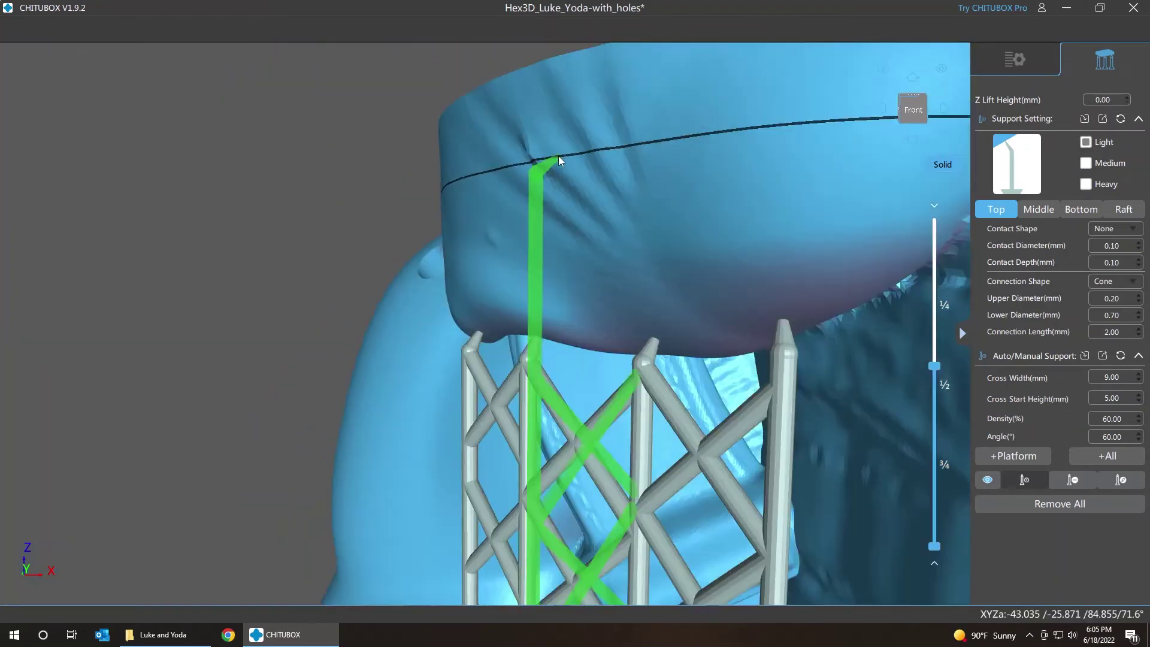
pyautogui.moveTo(329, 200); pyautogui.dragTo(326, 259, button='right')
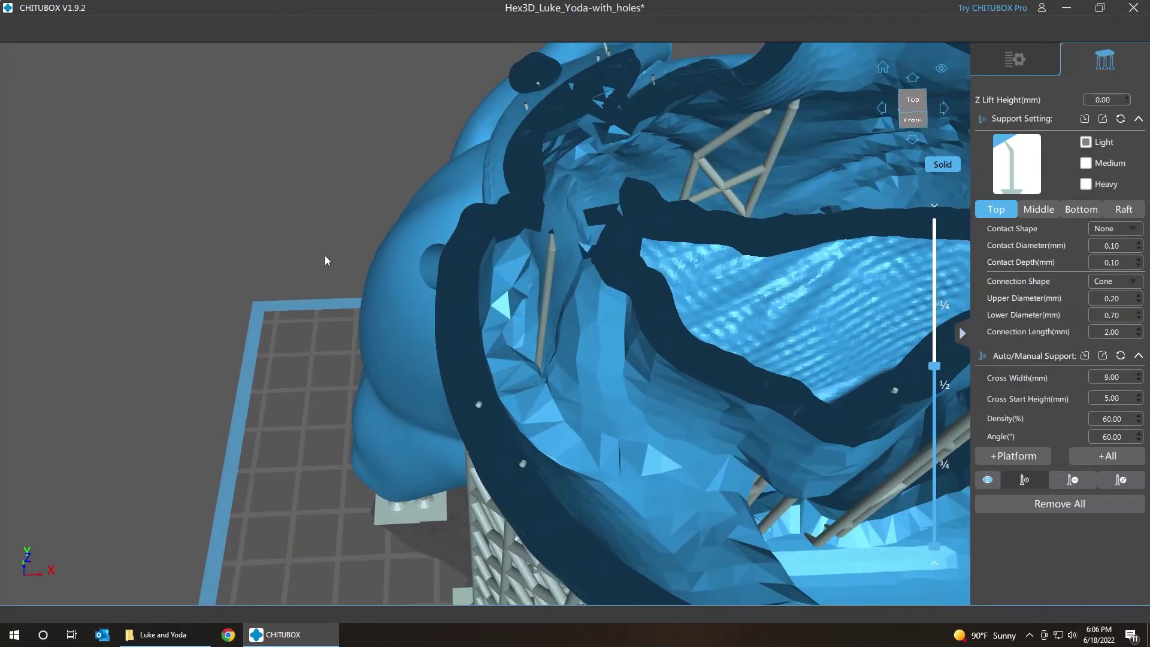
pyautogui.press('Up')
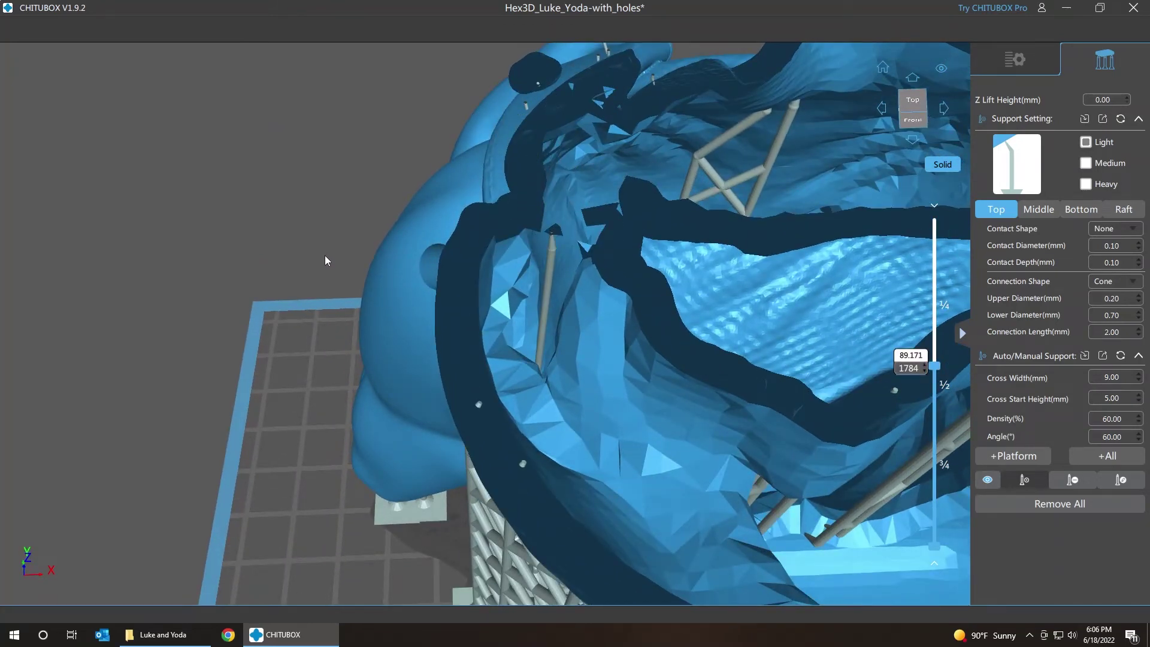
pyautogui.press('Up')
pyautogui.press('Up')
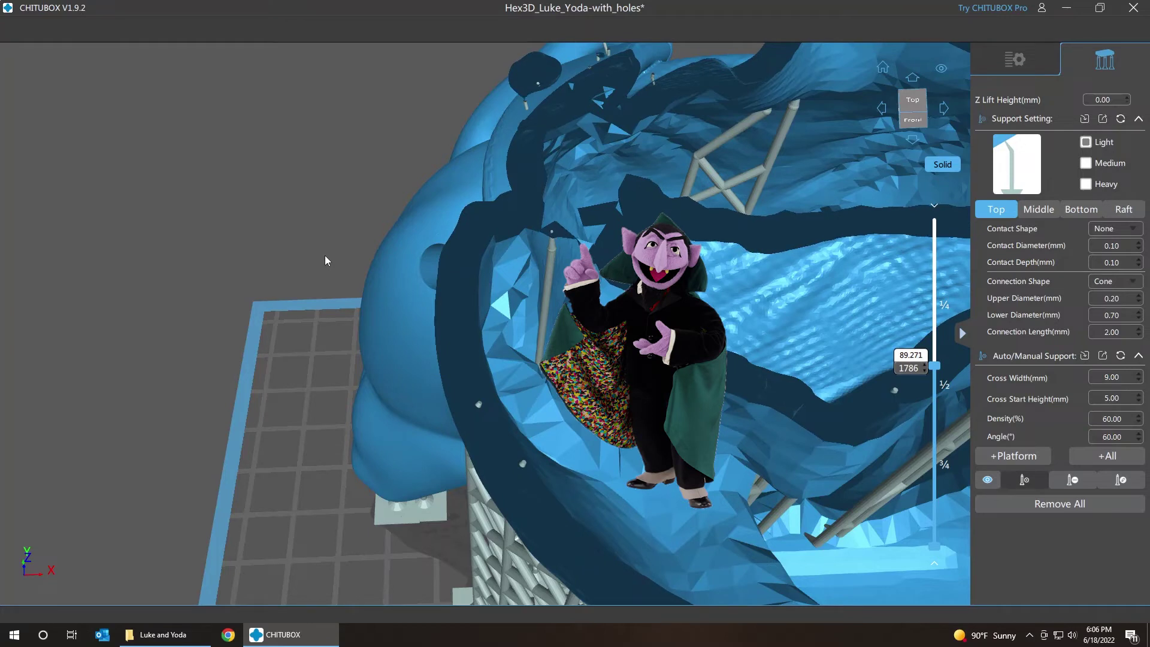
pyautogui.press('Up')
pyautogui.press('Up')
pyautogui.press('Up')
pyautogui.press('Up')
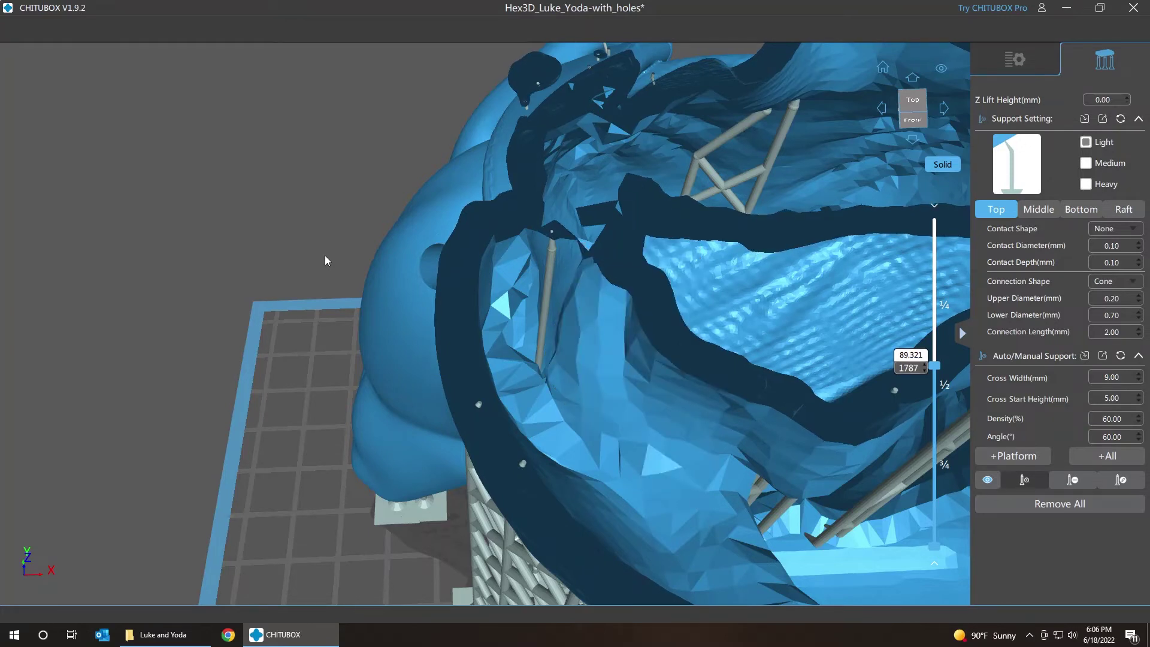
pyautogui.press('Up')
pyautogui.press('Up')
pyautogui.press('Up')
pyautogui.press('Up')
pyautogui.press('Up')
pyautogui.press('Up')
pyautogui.press('Up')
pyautogui.press('Up')
pyautogui.press('Up')
pyautogui.press('Up')
pyautogui.press('Up')
pyautogui.press('Up')
pyautogui.press('Up')
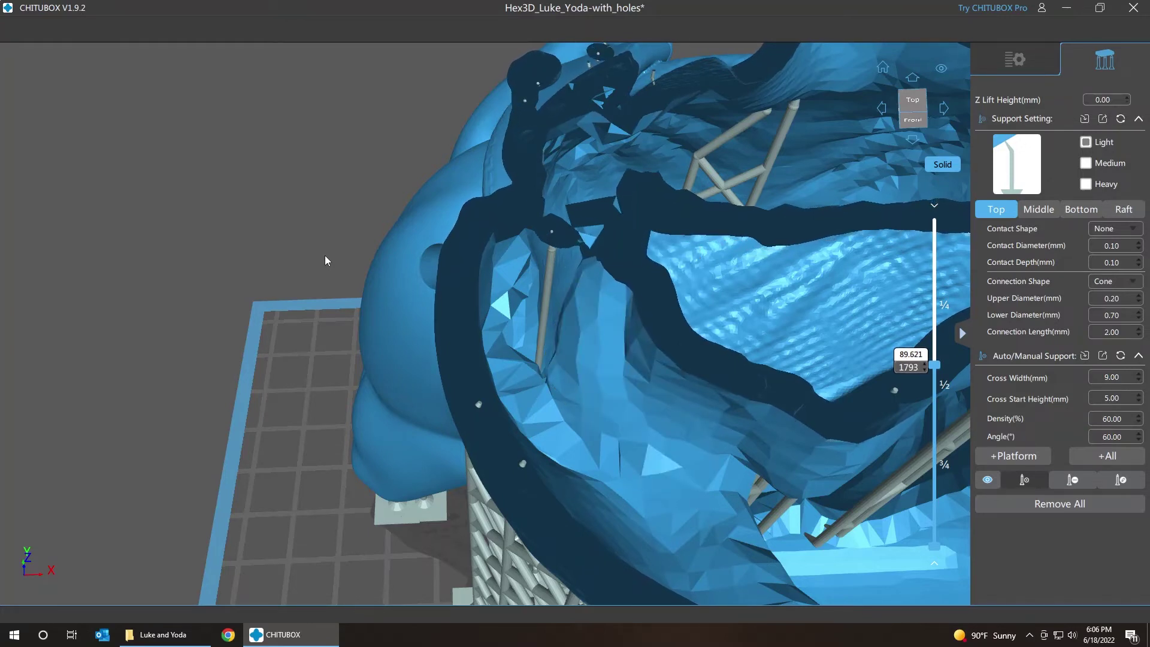
# Continue up to layer 1827 from above to examine the merging walls for further unsupported islands
pyautogui.press('Up')
pyautogui.press('Up')
pyautogui.press('Up')
pyautogui.press('Up')
pyautogui.press('Up')
pyautogui.press('Up')
pyautogui.press('Up')
pyautogui.press('Up')
pyautogui.press('Up')
pyautogui.press('Up')
pyautogui.press('Up')
pyautogui.press('Up')
pyautogui.press('Up')
pyautogui.press('Up')
pyautogui.press('Up')
pyautogui.press('Up')
pyautogui.press('Up')
pyautogui.press('Up')
pyautogui.press('Up')
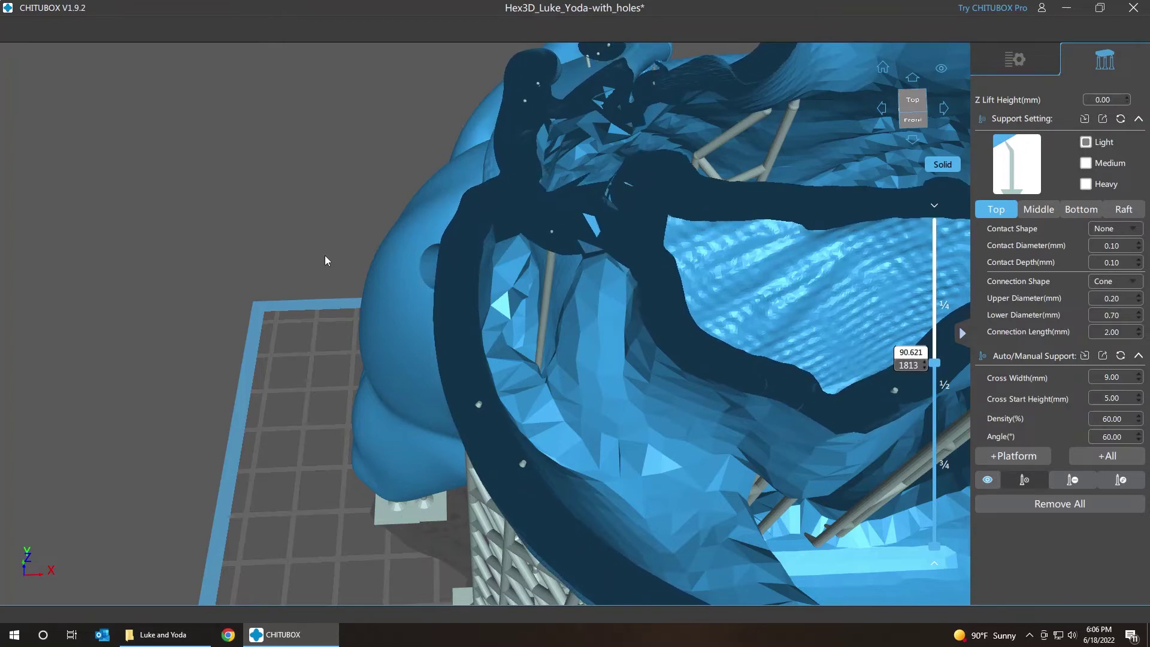
pyautogui.press('Up')
pyautogui.press('Up')
pyautogui.press('Up')
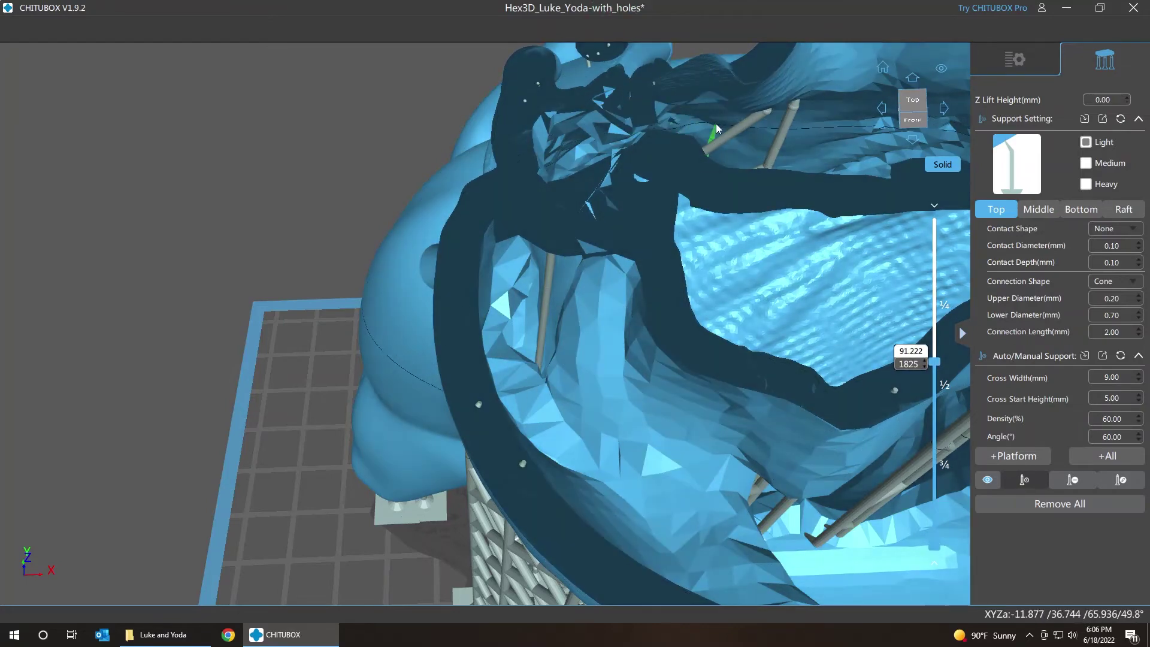
pyautogui.press('Up')
pyautogui.press('Up')
pyautogui.press('Up')
pyautogui.press('Down')
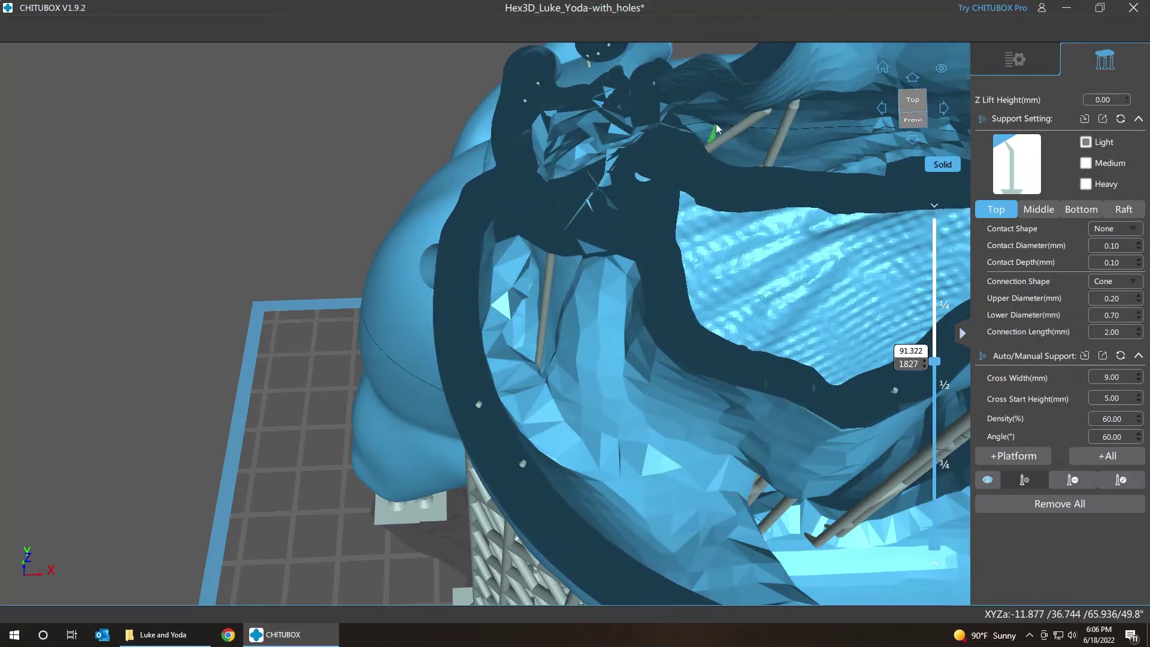
# Add a light manual support under the small island in the gap between the inner walls, just below layer 1829
pyautogui.moveTo(716, 124); pyautogui.dragTo(585, 24, button='right')
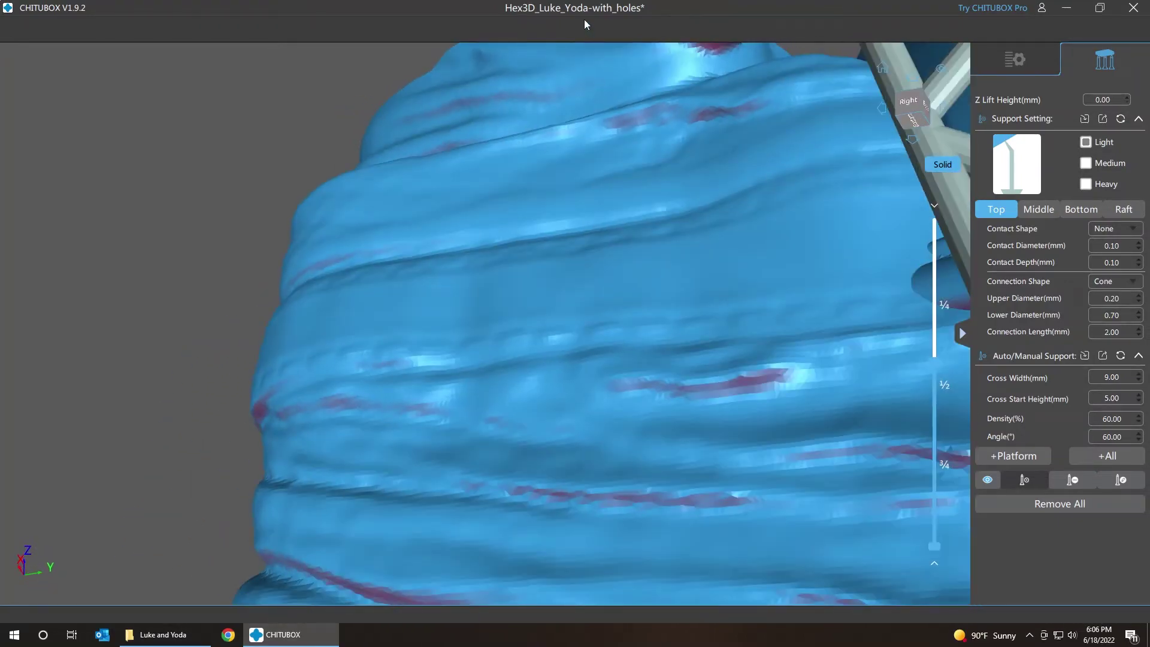
pyautogui.moveTo(219, 160); pyautogui.dragTo(44, 171)
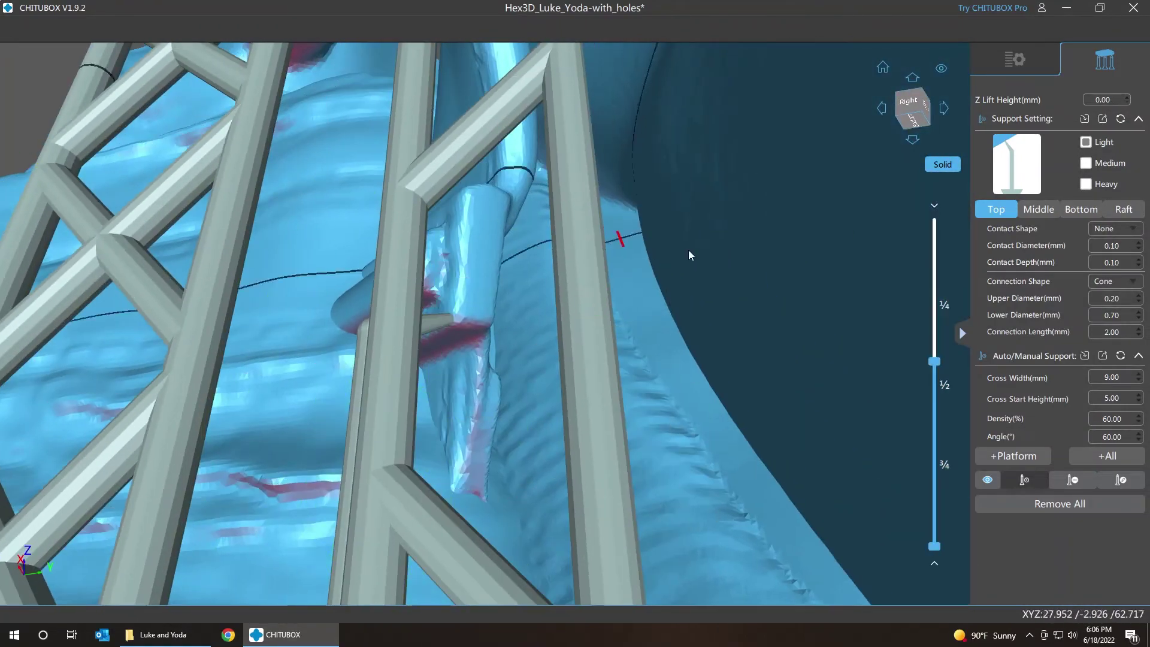
pyautogui.scroll(6, 732, 250)
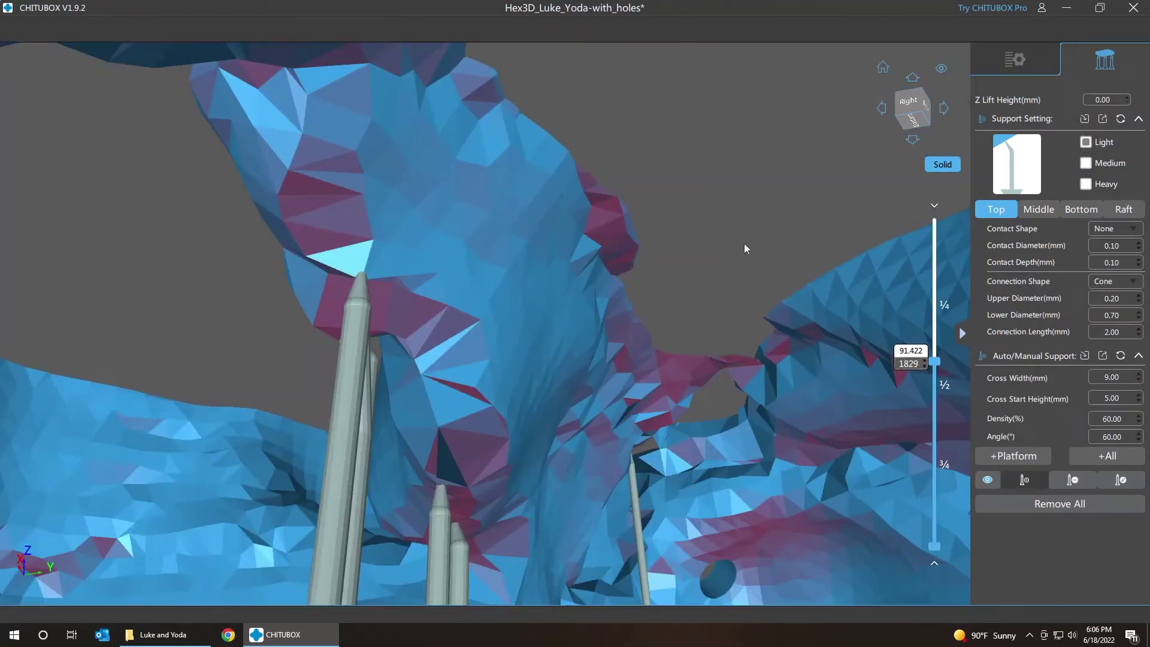
pyautogui.press('Down')
pyautogui.press('Down')
pyautogui.moveTo(735, 308); pyautogui.dragTo(717, 217, button='middle')
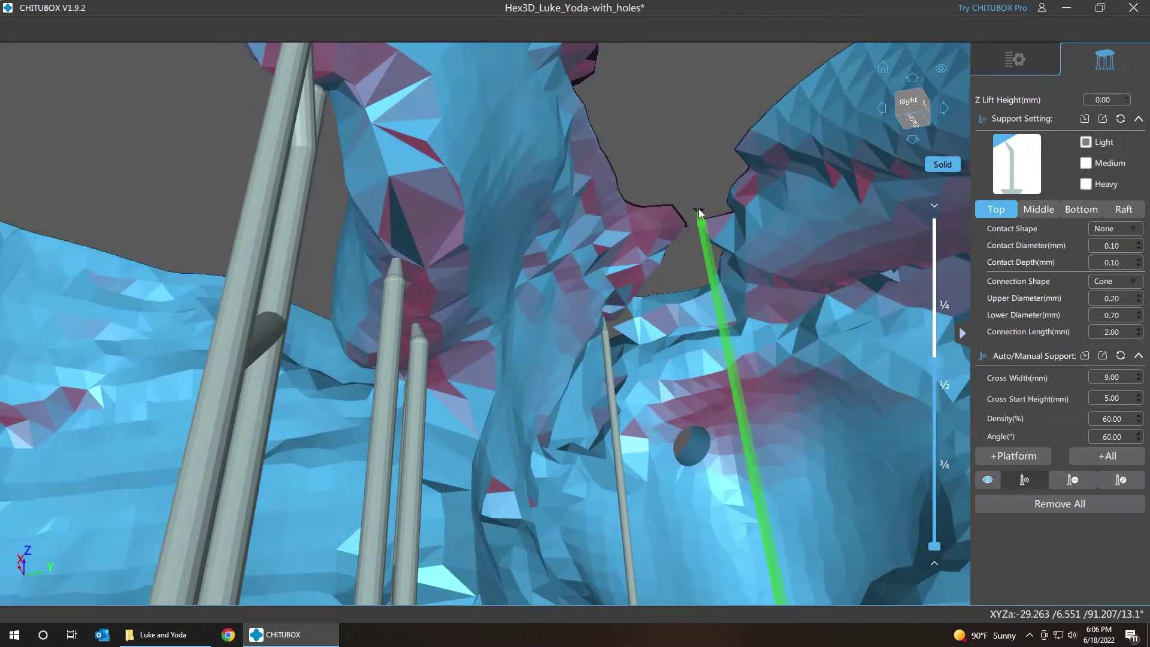
pyautogui.click(698, 208)
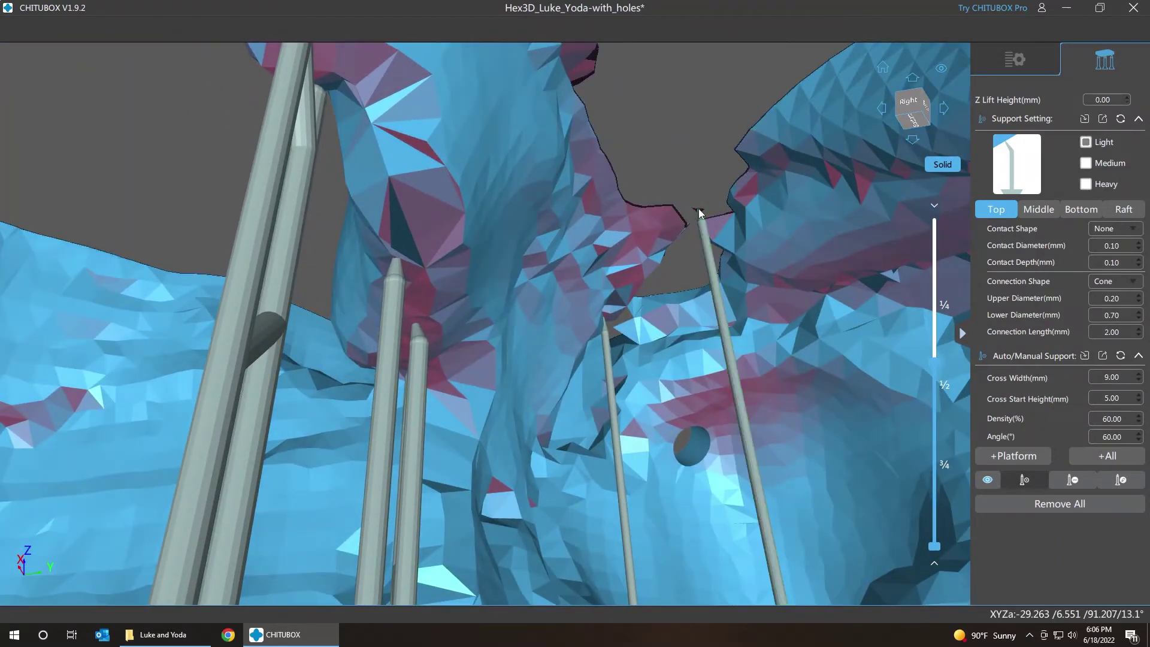
# Step back and forth around layers 1826 to 1828 to examine how the newly supported island starts and connects
pyautogui.moveTo(710, 114)
pyautogui.mouseDown(button='right')
pyautogui.moveTo(714, 199)
pyautogui.moveTo(714, 117)
pyautogui.mouseUp(button='right')
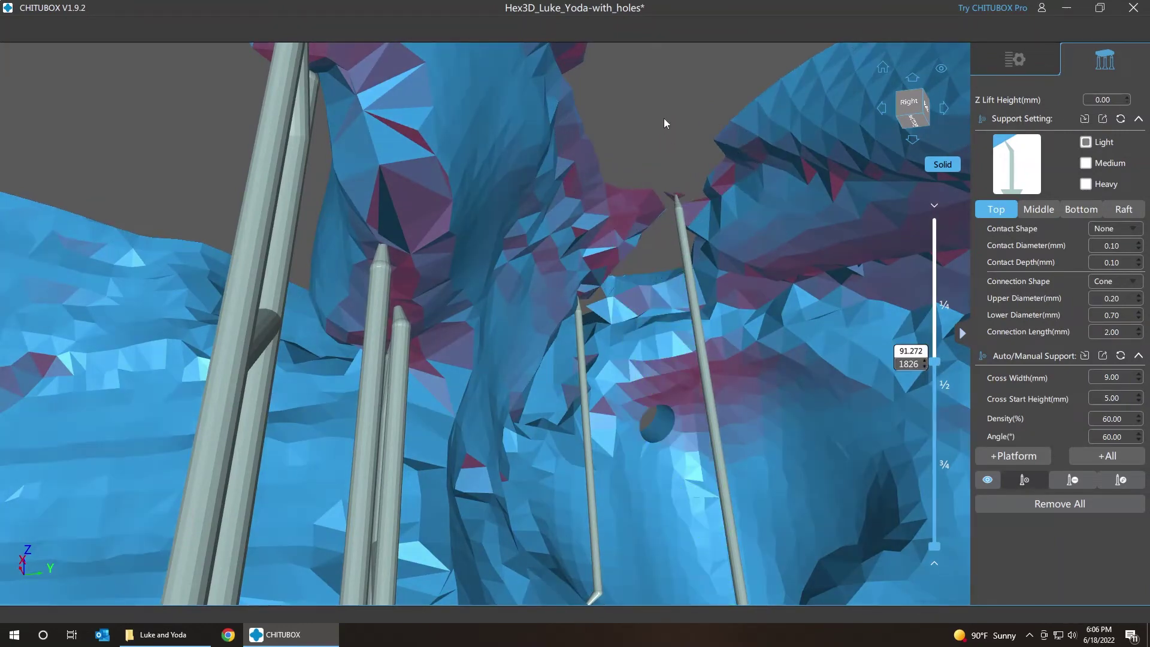
pyautogui.press('Down')
pyautogui.press('Down')
pyautogui.press('Down')
pyautogui.press('Up')
pyautogui.press('Up')
pyautogui.press('Up')
pyautogui.press('Up')
pyautogui.press('Up')
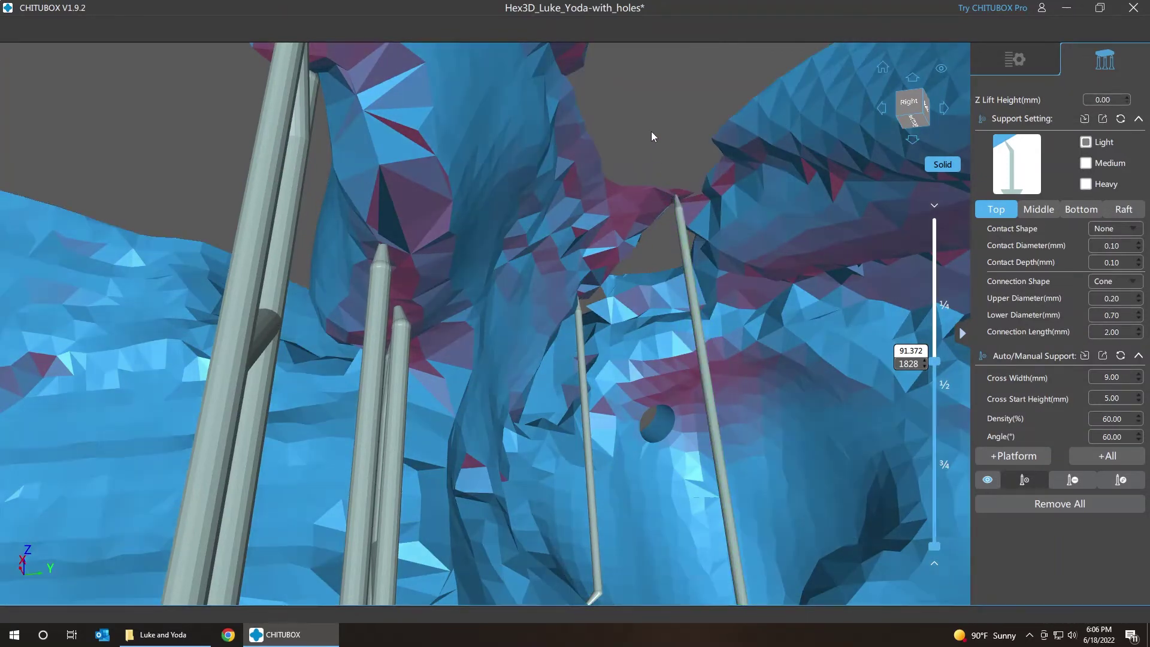
pyautogui.press('Down')
pyautogui.press('Down')
pyautogui.press('Down')
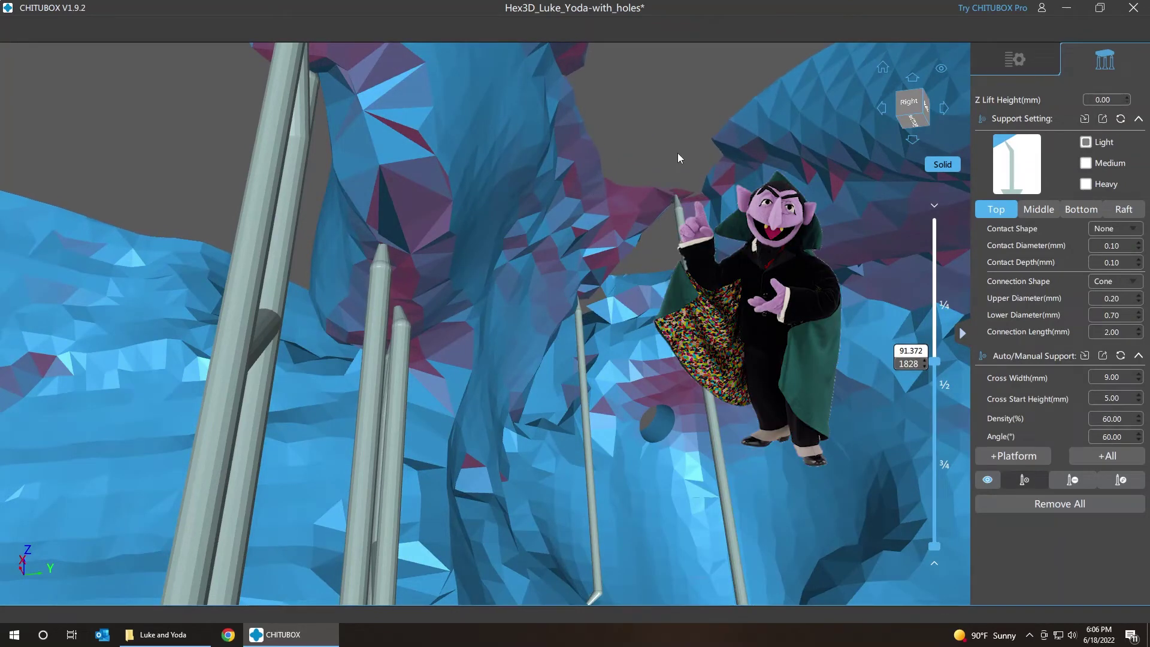
# Step up to layer 1853 to examine the bridge growing between the walls above the new support
pyautogui.press('Up')
pyautogui.press('Up')
pyautogui.press('Up')
pyautogui.press('Up')
pyautogui.press('Up')
pyautogui.press('Up')
pyautogui.press('Up')
pyautogui.press('Up')
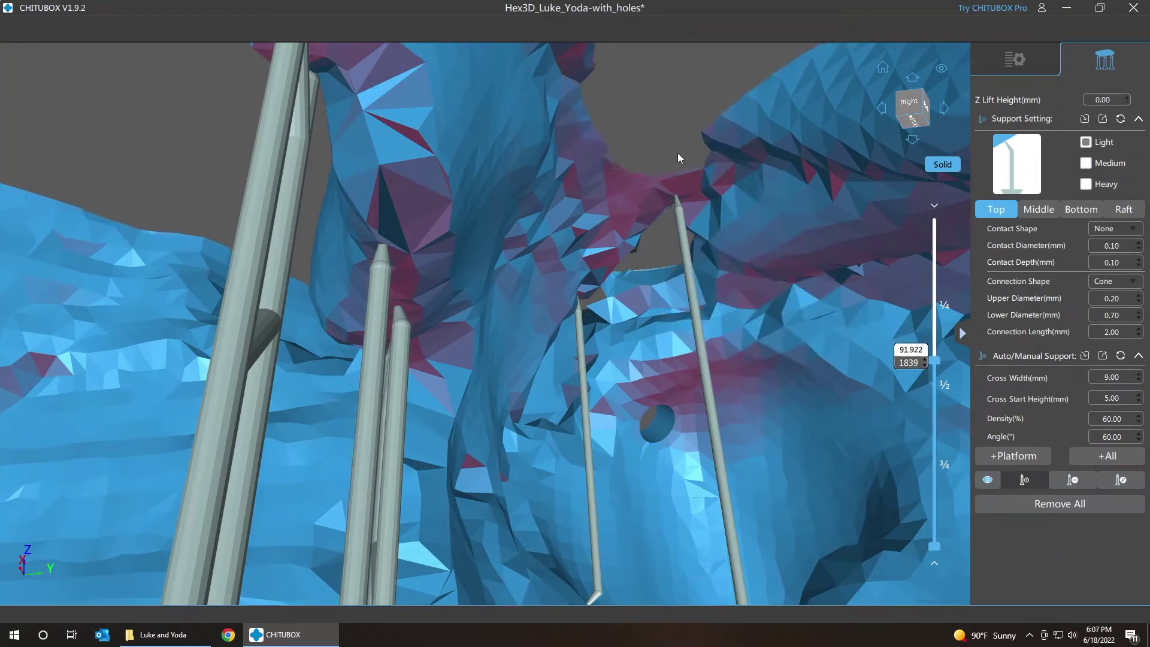
pyautogui.press('Up')
pyautogui.press('Up')
pyautogui.press('Up')
pyautogui.press('Up')
pyautogui.press('Up')
pyautogui.press('Up')
pyautogui.press('Up')
pyautogui.press('Up')
pyautogui.press('Up')
pyautogui.press('Up')
pyautogui.press('Up')
pyautogui.press('Up')
pyautogui.press('Up')
pyautogui.press('Up')
pyautogui.press('Up')
pyautogui.press('Up')
pyautogui.press('Up')
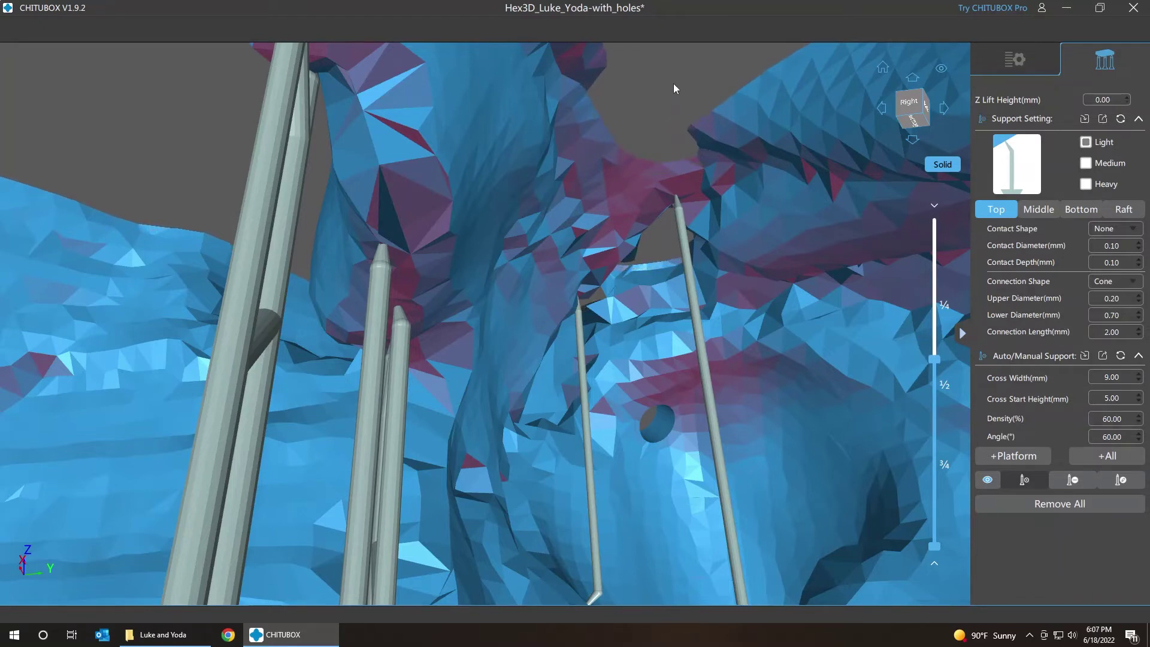
pyautogui.moveTo(674, 84); pyautogui.dragTo(642, 149, button='middle')
pyautogui.press('Up')
pyautogui.press('Up')
pyautogui.press('Up')
pyautogui.press('Up')
pyautogui.press('Up')
pyautogui.press('Up')
pyautogui.press('Up')
pyautogui.press('Up')
pyautogui.press('Up')
pyautogui.press('Up')
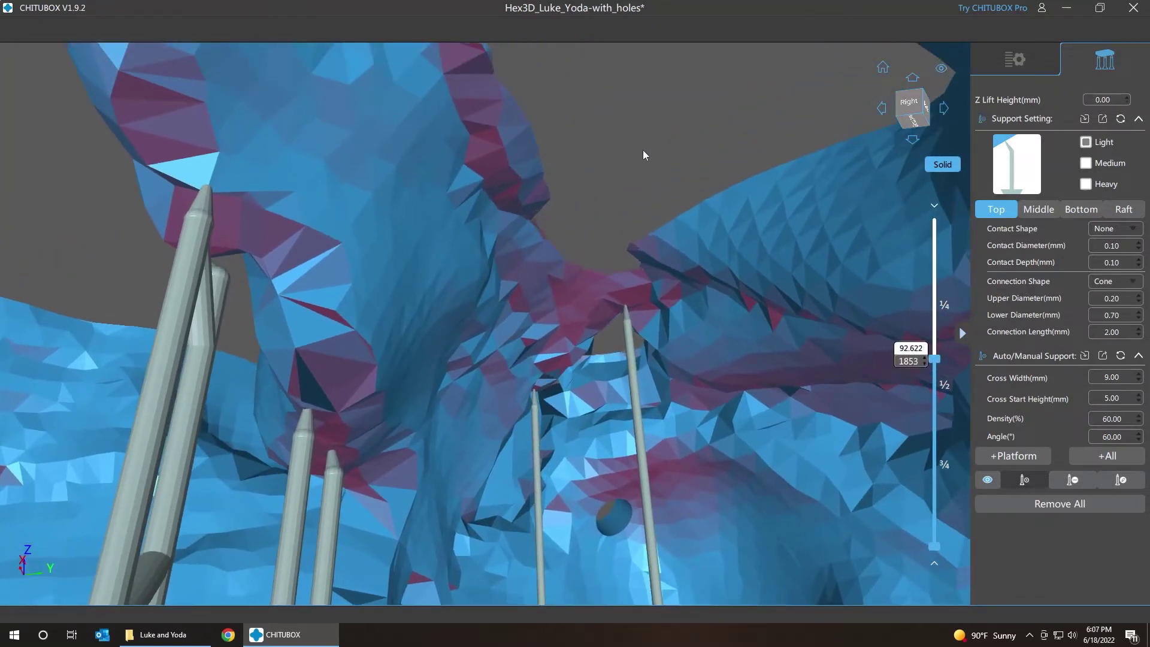
# Step up past layer 1864 to layer 1887 to examine the narrow gap where the two inner walls meet
pyautogui.press('Up')
pyautogui.press('Up')
pyautogui.press('Up')
pyautogui.press('Up')
pyautogui.press('Up')
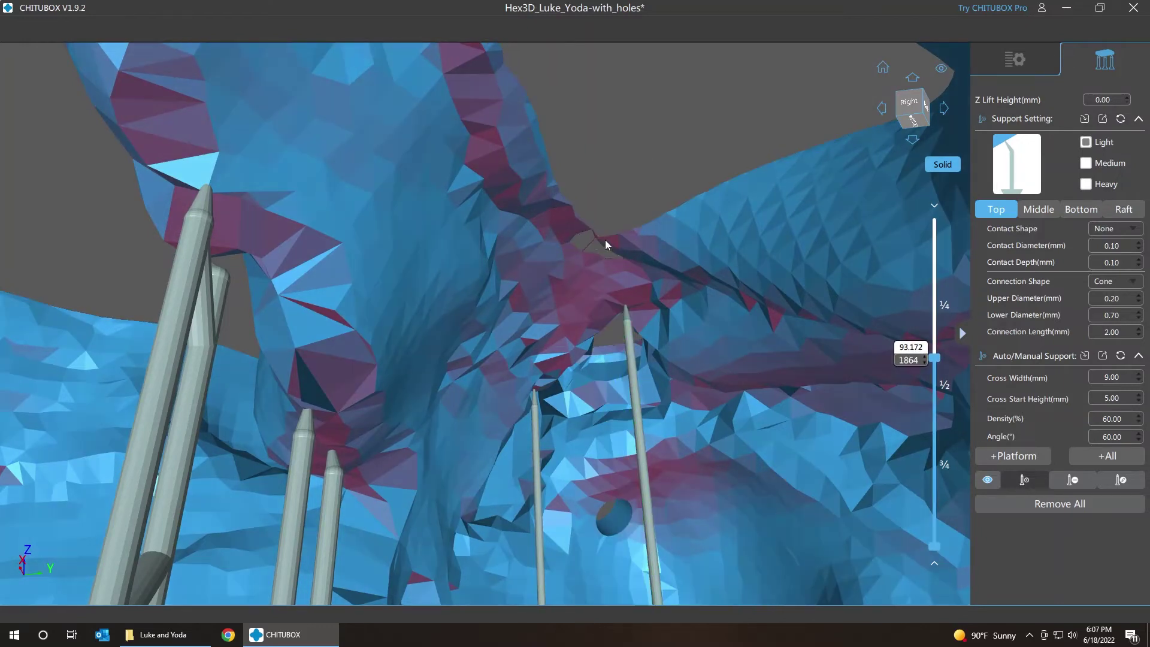
pyautogui.press('Up')
pyautogui.press('Up')
pyautogui.press('Up')
pyautogui.press('Up')
pyautogui.press('Up')
pyautogui.press('Up')
pyautogui.press('Up')
pyautogui.press('Up')
pyautogui.press('Up')
pyautogui.press('Up')
pyautogui.press('Up')
pyautogui.press('Up')
pyautogui.press('Up')
pyautogui.press('Up')
pyautogui.press('Up')
pyautogui.press('Up')
pyautogui.press('Up')
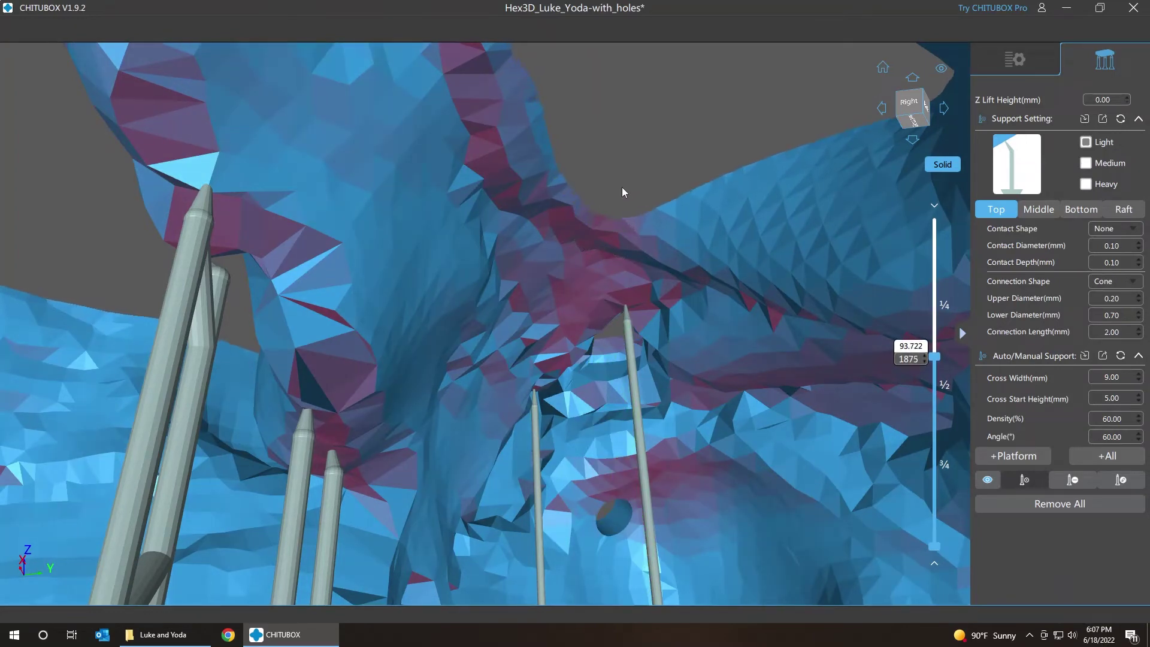
pyautogui.press('Up')
pyautogui.press('Up')
pyautogui.press('Up')
pyautogui.press('Up')
pyautogui.press('Up')
pyautogui.press('Up')
pyautogui.press('Up')
pyautogui.press('Up')
pyautogui.press('Up')
pyautogui.press('Up')
pyautogui.press('Up')
pyautogui.press('Up')
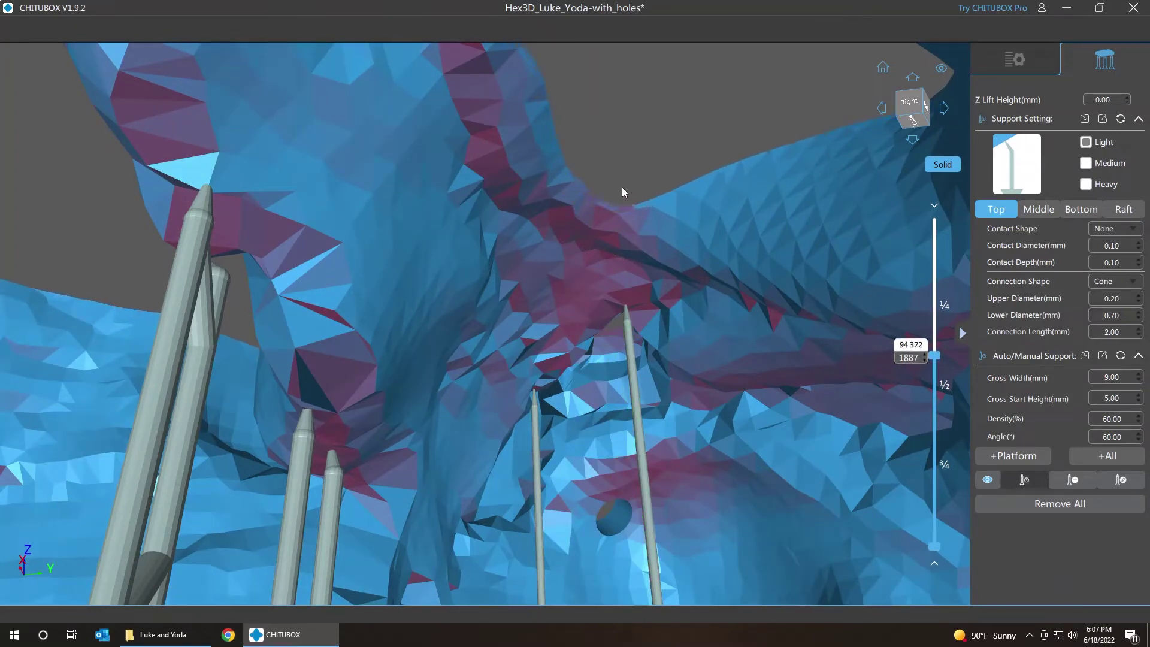
# Step up from layer 1887 to layer 2078 to examine how the curved saddle between the inner walls builds up
pyautogui.press('Up')
pyautogui.press('Up')
pyautogui.press('Up')
pyautogui.press('Up')
pyautogui.press('Up')
pyautogui.press('Up')
pyautogui.press('Up')
pyautogui.press('Up')
pyautogui.press('Up')
pyautogui.press('Up')
pyautogui.press('Up')
pyautogui.press('Up')
pyautogui.press('Up')
pyautogui.press('Up')
pyautogui.press('Up')
pyautogui.press('Up')
pyautogui.press('Up')
pyautogui.press('Up')
pyautogui.press('Up')
pyautogui.press('Up')
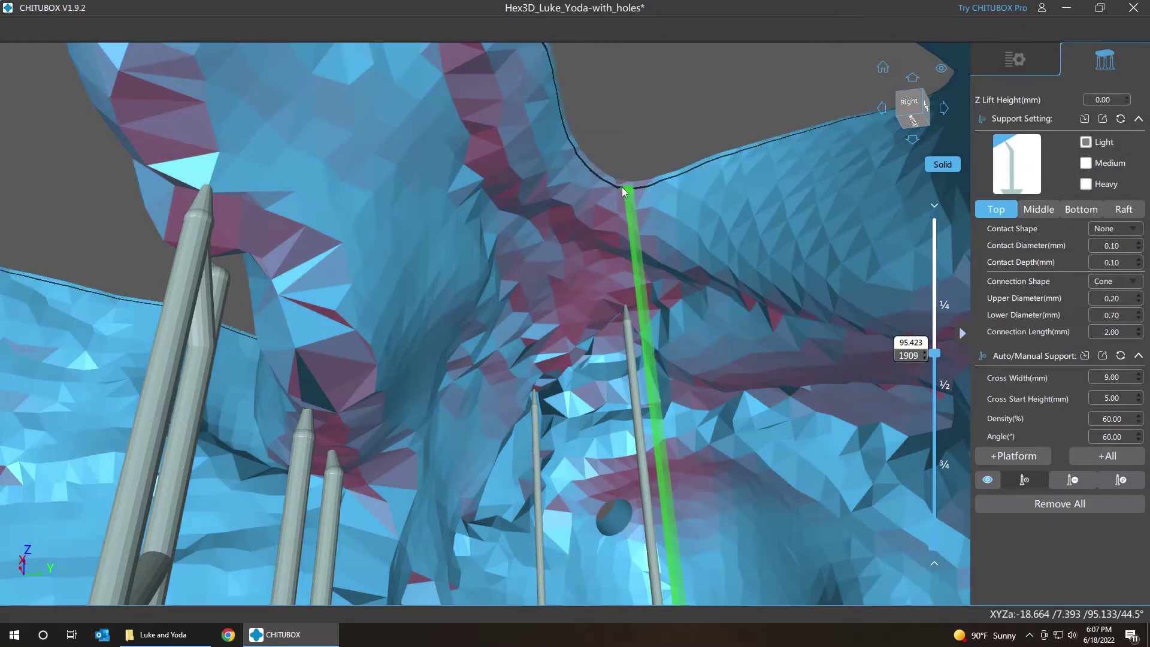
pyautogui.press('Up')
pyautogui.press('Up')
pyautogui.press('Up')
pyautogui.press('Up')
pyautogui.press('Up')
pyautogui.press('Up')
pyautogui.press('Up')
pyautogui.press('Up')
pyautogui.press('Up')
pyautogui.press('Up')
pyautogui.press('Up')
pyautogui.press('Up')
pyautogui.press('Up')
pyautogui.press('Up')
pyautogui.press('Up')
pyautogui.press('Up')
pyautogui.press('Up')
pyautogui.press('Up')
pyautogui.press('Up')
pyautogui.press('Up')
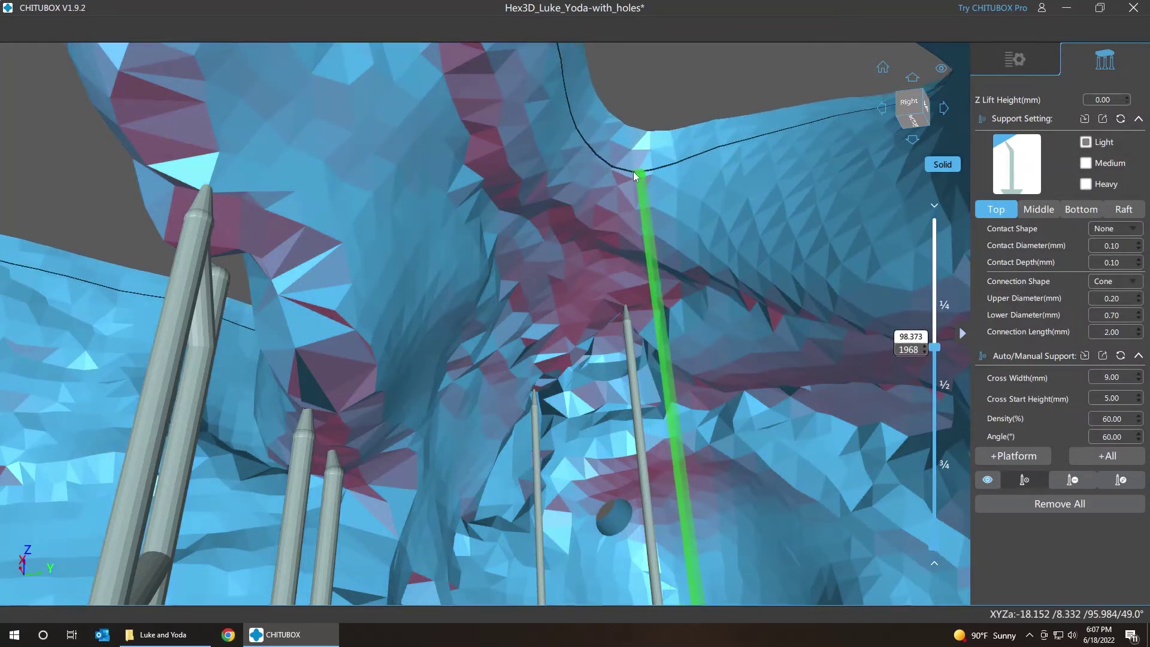
pyautogui.press('Up')
pyautogui.press('Up')
pyautogui.press('Up')
pyautogui.press('Up')
pyautogui.press('Up')
pyautogui.press('Up')
pyautogui.press('Up')
pyautogui.press('Up')
pyautogui.press('Up')
pyautogui.press('Up')
pyautogui.press('Up')
pyautogui.press('Up')
pyautogui.press('Up')
pyautogui.press('Up')
pyautogui.press('Up')
pyautogui.press('Up')
pyautogui.press('Up')
pyautogui.press('Up')
pyautogui.press('Up')
pyautogui.press('Up')
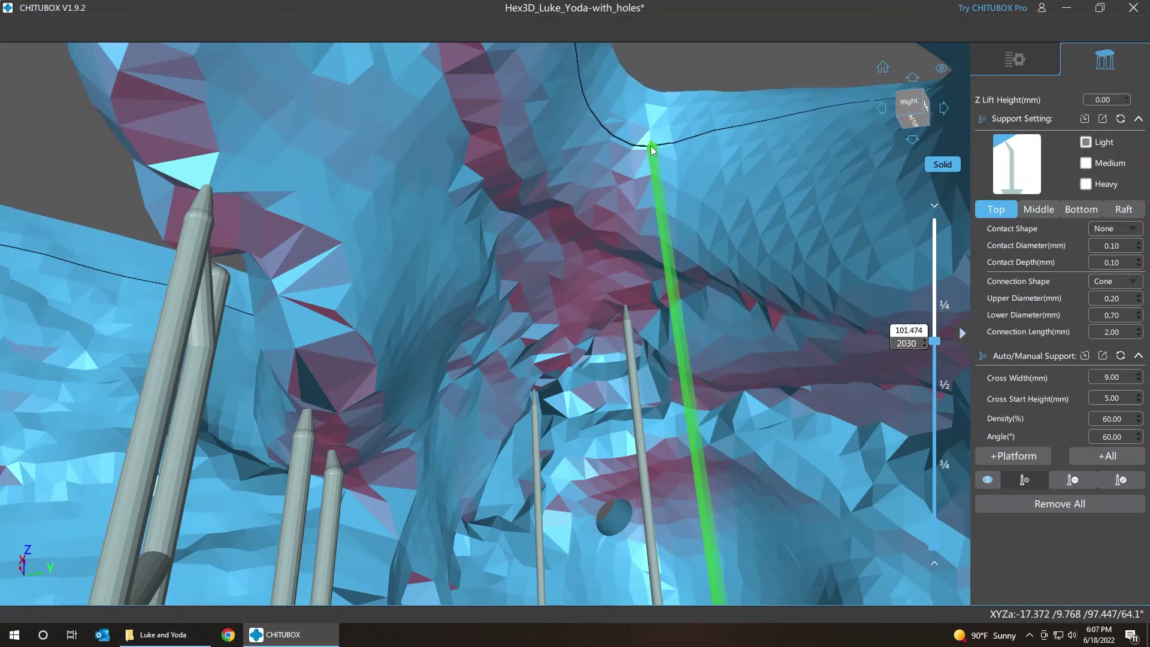
pyautogui.press('Up')
pyautogui.press('Up')
pyautogui.press('Up')
pyautogui.press('Up')
pyautogui.press('Up')
pyautogui.press('Up')
pyautogui.press('Up')
pyautogui.press('Up')
pyautogui.press('Up')
pyautogui.press('Up')
pyautogui.press('Up')
pyautogui.press('Up')
pyautogui.press('Up')
pyautogui.press('Up')
pyautogui.press('Up')
pyautogui.press('Up')
pyautogui.press('Up')
pyautogui.press('Up')
pyautogui.press('Up')
pyautogui.press('Up')
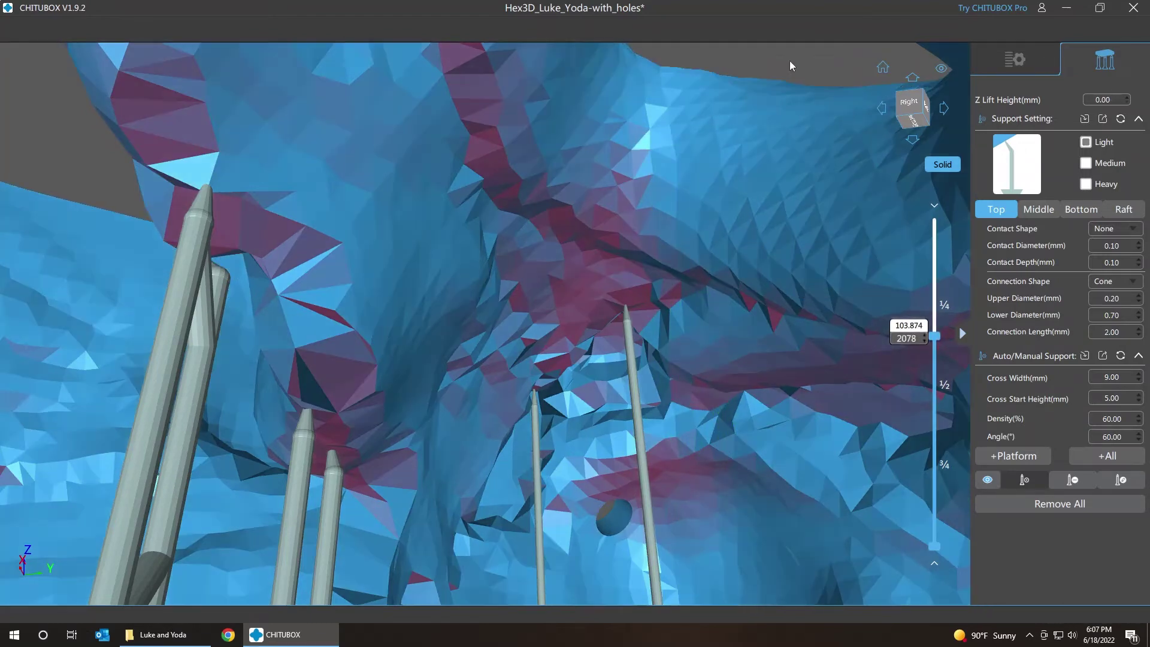
# Step up from layer 2078 past layer 2224 to examine how the saddle surface below the inner opening builds up
pyautogui.moveTo(790, 65); pyautogui.dragTo(757, 116)
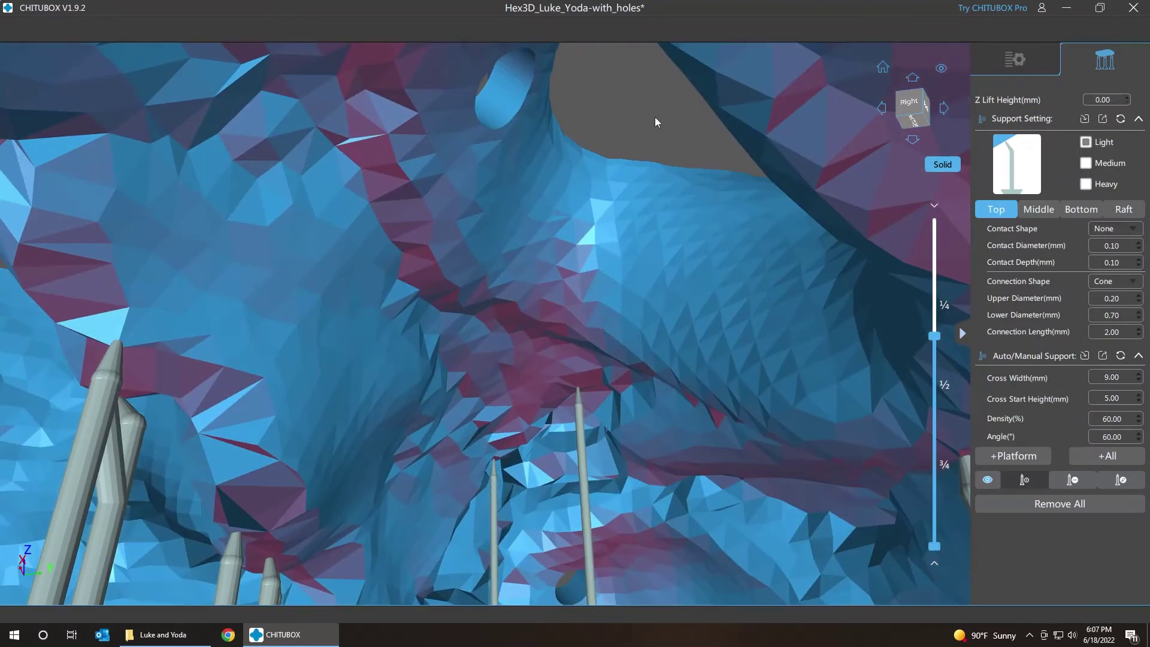
pyautogui.moveTo(655, 120); pyautogui.dragTo(682, 116, button='right')
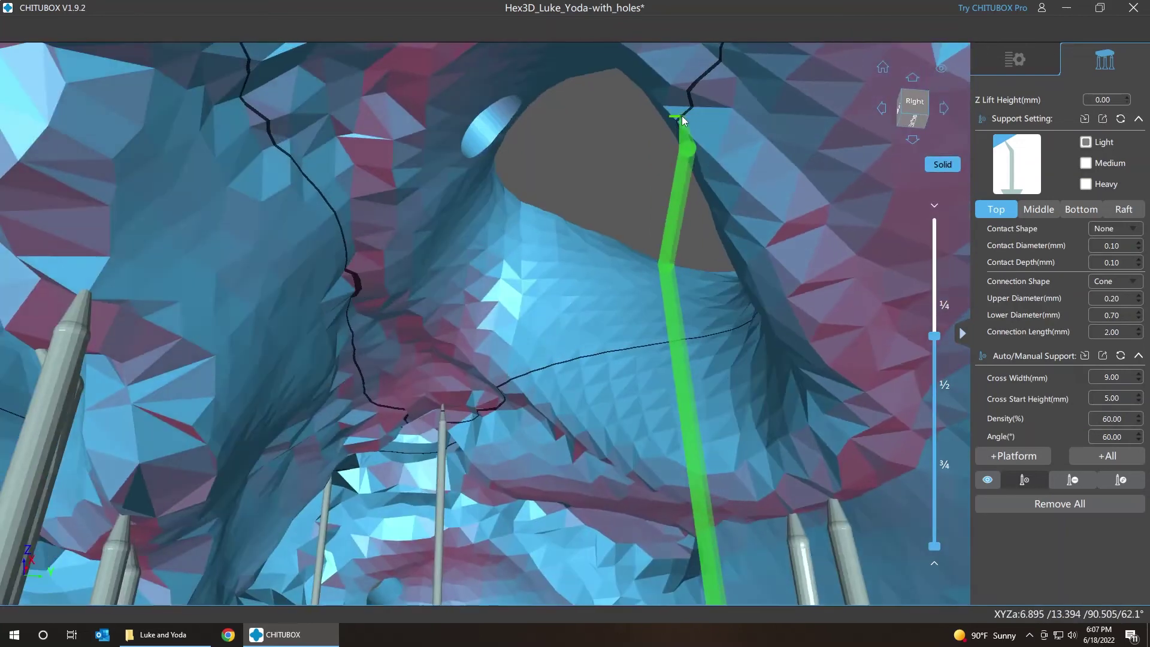
pyautogui.press('Up')
pyautogui.press('Up')
pyautogui.press('Up')
pyautogui.press('Up')
pyautogui.press('Up')
pyautogui.press('Up')
pyautogui.press('Up')
pyautogui.press('Up')
pyautogui.press('Up')
pyautogui.press('Up')
pyautogui.press('Up')
pyautogui.press('Up')
pyautogui.press('Up')
pyautogui.press('Up')
pyautogui.press('Up')
pyautogui.press('Up')
pyautogui.press('Up')
pyautogui.press('Up')
pyautogui.press('Up')
pyautogui.press('Up')
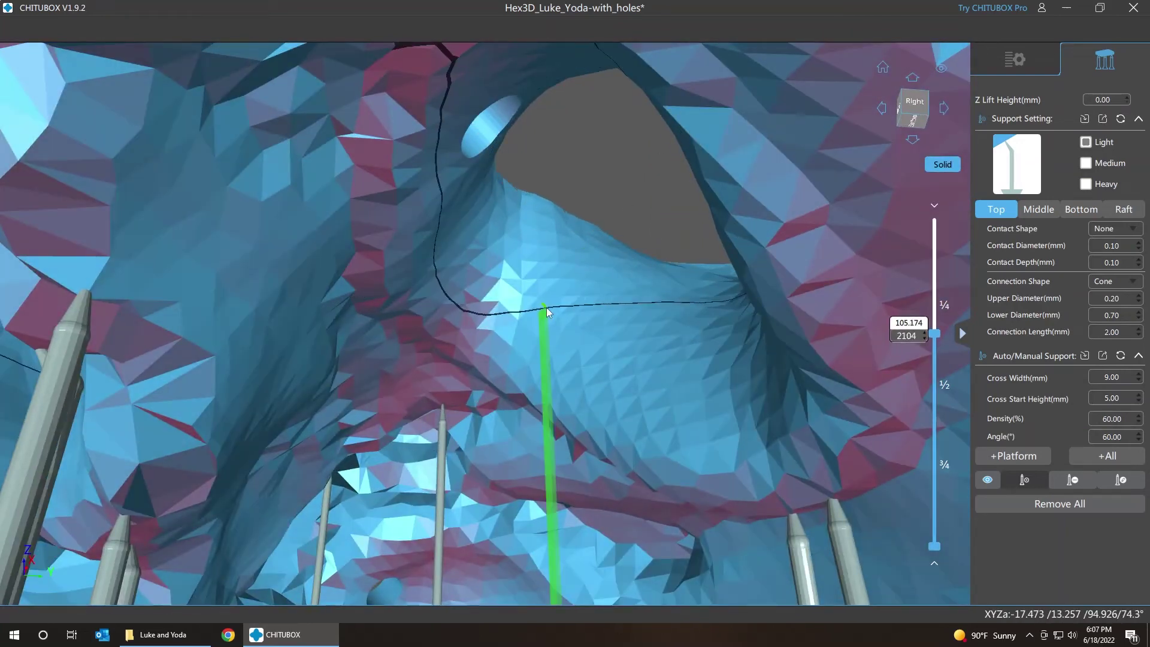
pyautogui.press('Up')
pyautogui.press('Up')
pyautogui.press('Up')
pyautogui.press('Up')
pyautogui.press('Up')
pyautogui.press('Up')
pyautogui.press('Up')
pyautogui.press('Up')
pyautogui.press('Up')
pyautogui.press('Up')
pyautogui.press('Up')
pyautogui.press('Up')
pyautogui.press('Up')
pyautogui.press('Up')
pyautogui.press('Up')
pyautogui.press('Up')
pyautogui.press('Up')
pyautogui.press('Up')
pyautogui.press('Up')
pyautogui.press('Up')
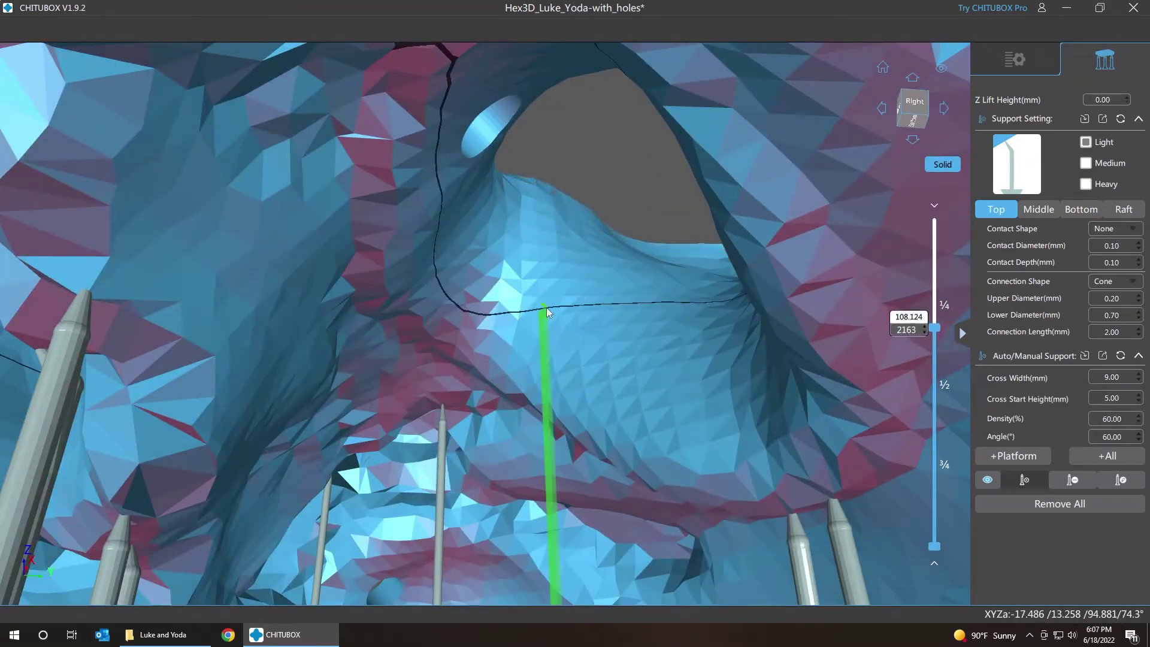
pyautogui.press('Up')
pyautogui.press('Up')
pyautogui.press('Up')
pyautogui.press('Up')
pyautogui.press('Up')
pyautogui.press('Up')
pyautogui.press('Up')
pyautogui.press('Up')
pyautogui.press('Up')
pyautogui.press('Up')
pyautogui.press('Up')
pyautogui.press('Up')
pyautogui.press('Up')
pyautogui.press('Up')
pyautogui.press('Up')
pyautogui.press('Up')
pyautogui.press('Up')
pyautogui.press('Up')
pyautogui.press('Up')
pyautogui.press('Up')
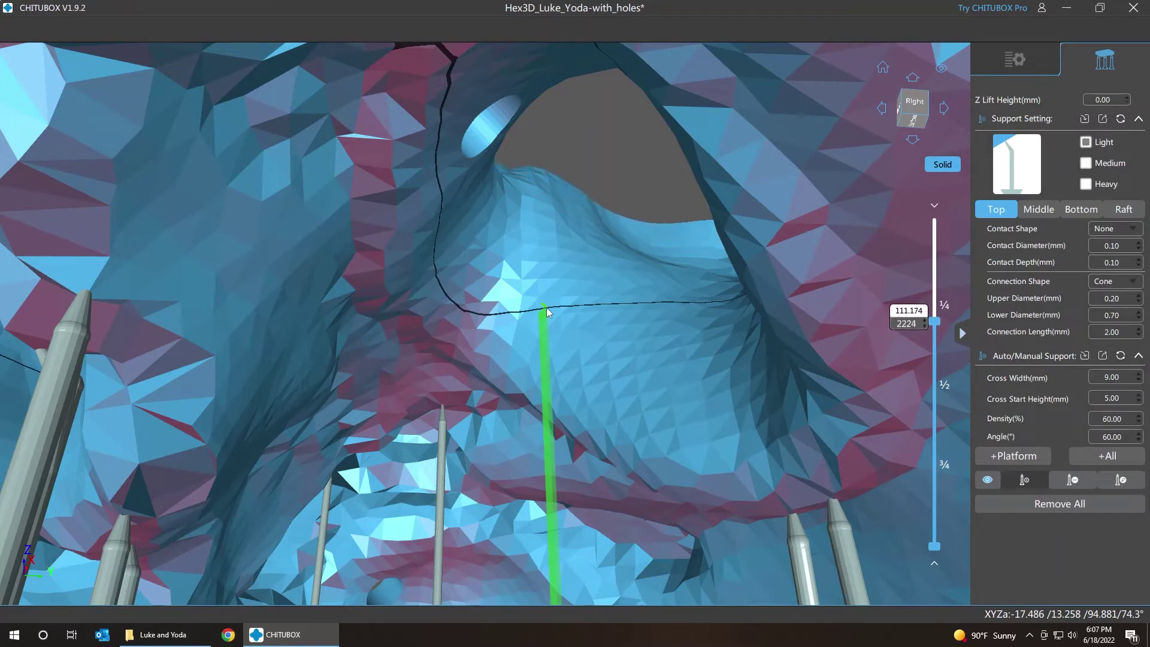
pyautogui.press('Up')
pyautogui.press('Up')
pyautogui.press('Up')
pyautogui.press('Up')
pyautogui.press('Up')
pyautogui.press('Up')
pyautogui.press('Up')
pyautogui.press('Up')
pyautogui.press('Up')
pyautogui.press('Up')
pyautogui.press('Up')
pyautogui.press('Up')
pyautogui.press('Up')
pyautogui.press('Up')
pyautogui.press('Up')
pyautogui.press('Up')
pyautogui.press('Up')
pyautogui.press('Up')
pyautogui.press('Up')
pyautogui.press('Up')
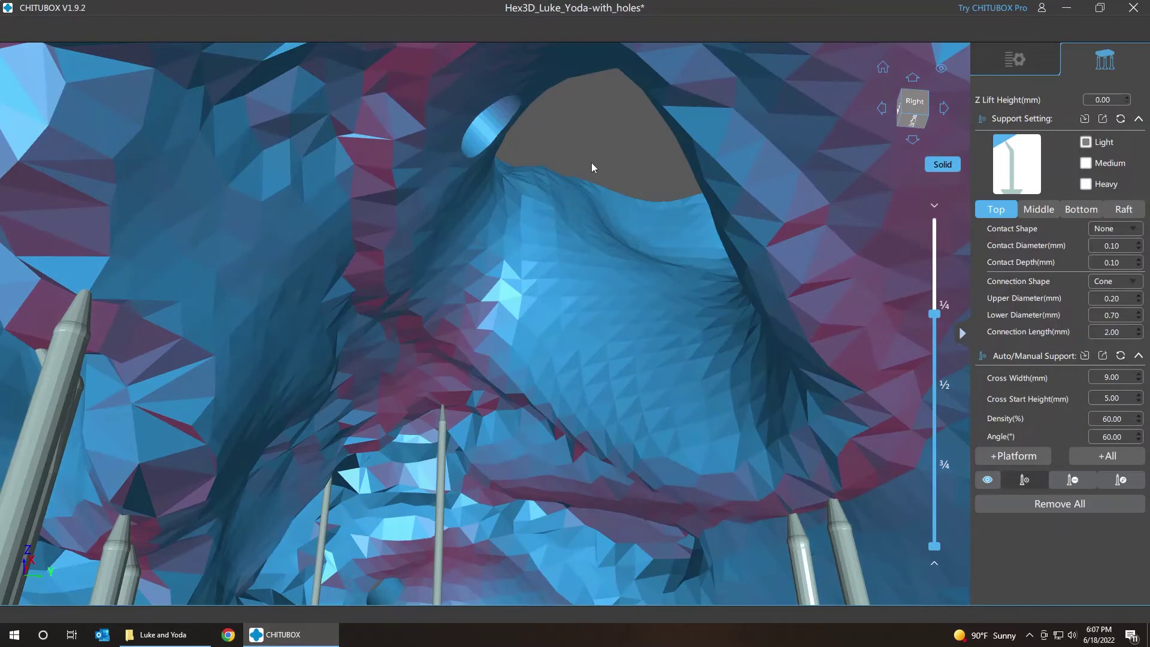
# Step down to layer 2195 with the sliced model seen from above to examine the hollow body's wall cross-section
pyautogui.moveTo(591, 163); pyautogui.dragTo(598, 251, button='right')
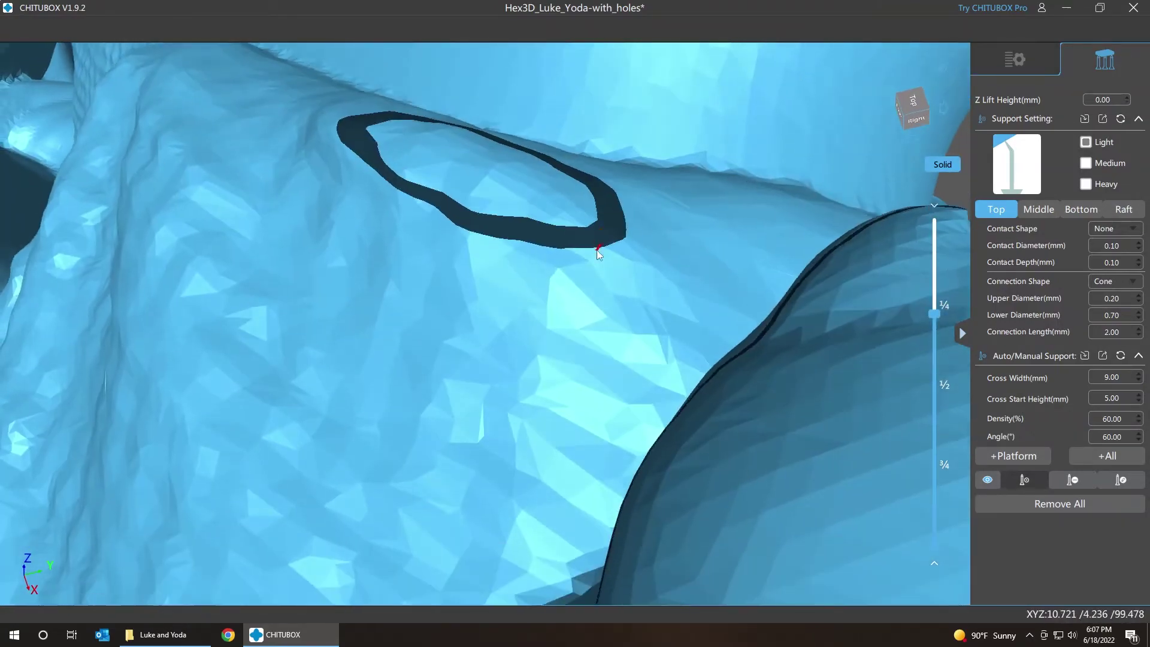
pyautogui.scroll(-2, 597, 254)
pyautogui.scroll(-5, 598, 254)
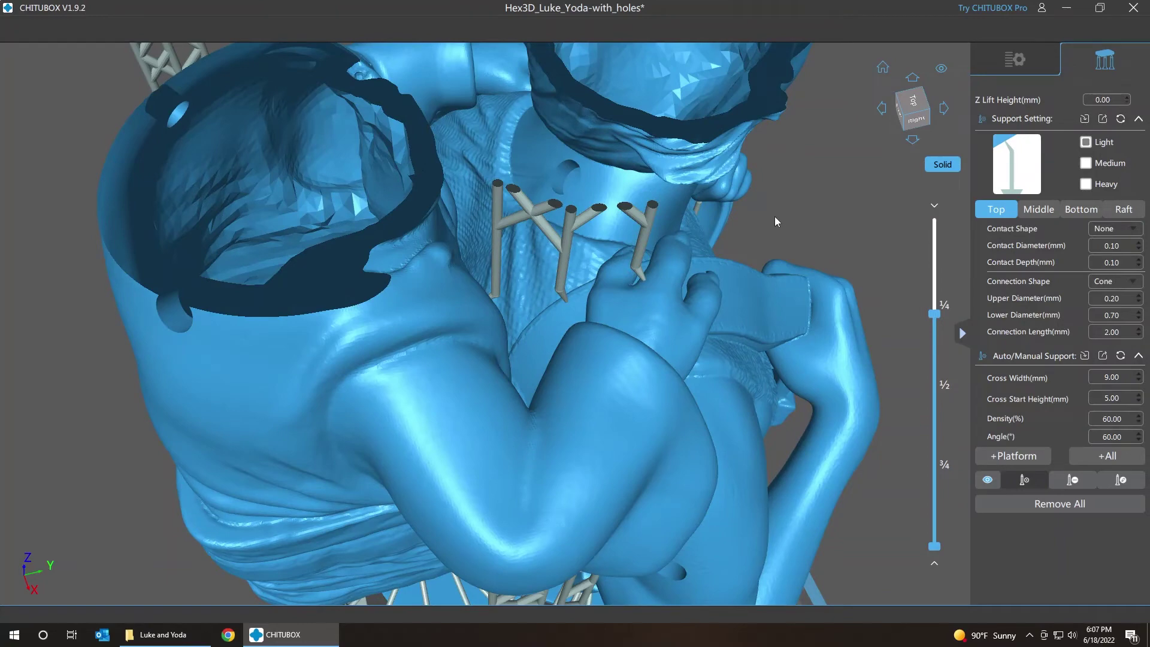
pyautogui.moveTo(775, 216); pyautogui.dragTo(1032, 250, button='right')
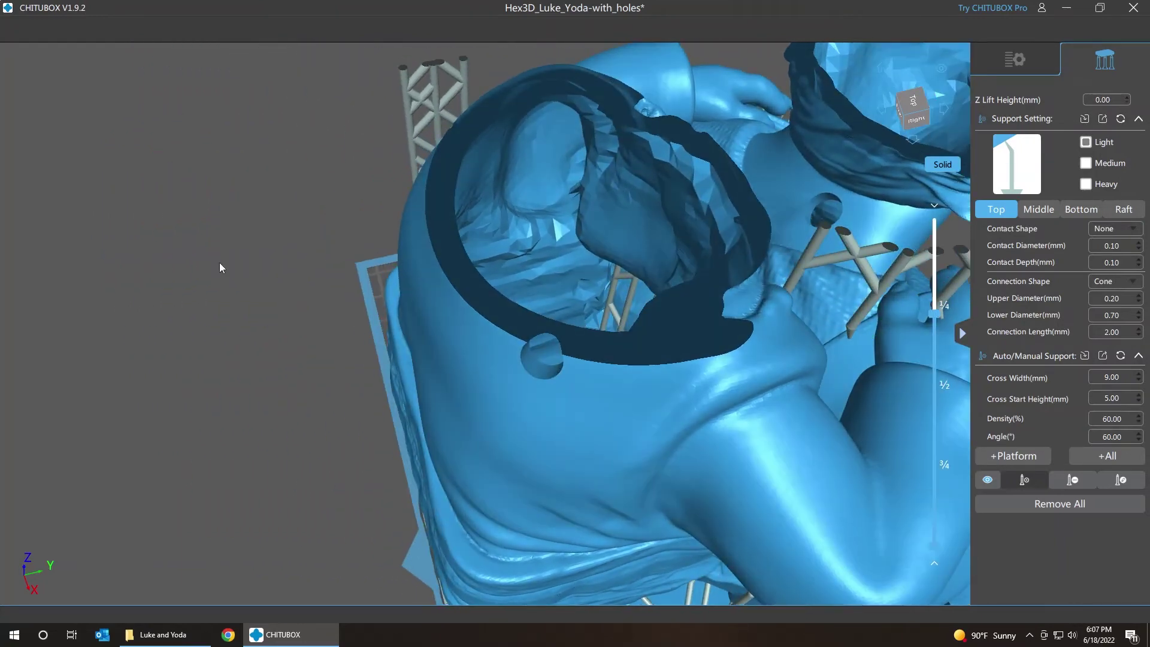
pyautogui.moveTo(220, 262); pyautogui.dragTo(147, 213, button='right')
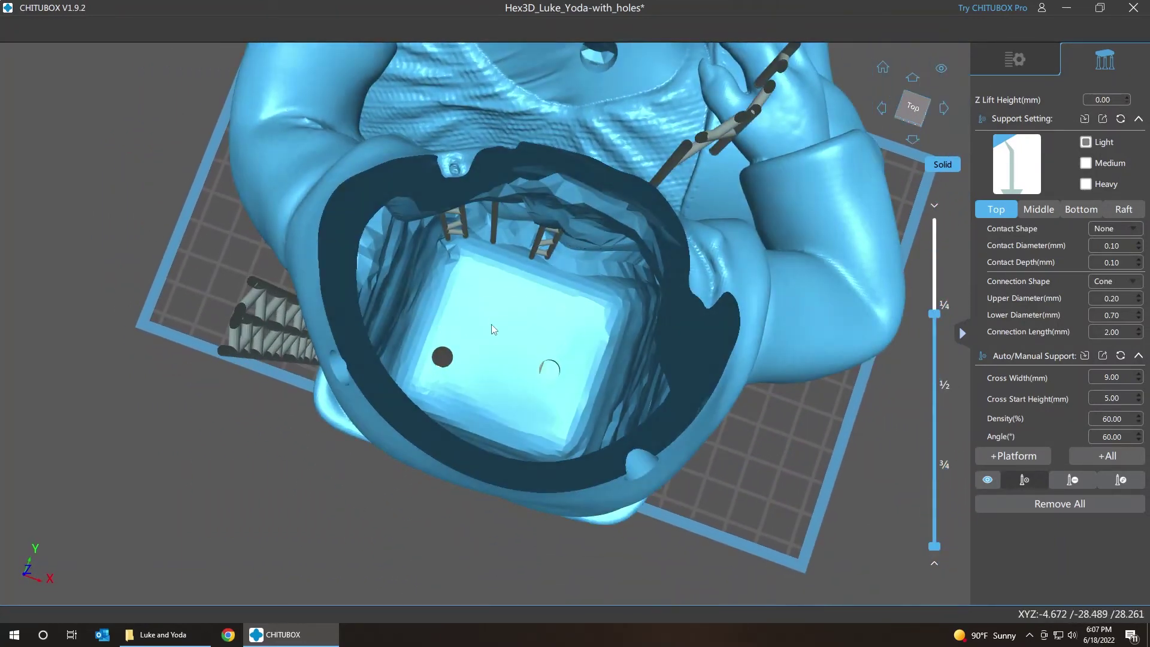
pyautogui.press('Down')
pyautogui.press('Down')
pyautogui.press('Down')
pyautogui.press('Down')
pyautogui.press('Down')
pyautogui.press('Down')
pyautogui.press('Down')
pyautogui.press('Down')
pyautogui.press('Down')
pyautogui.press('Down')
pyautogui.press('Down')
pyautogui.press('Down')
pyautogui.press('Down')
pyautogui.press('Down')
pyautogui.press('Down')
pyautogui.press('Down')
pyautogui.press('Down')
pyautogui.press('Down')
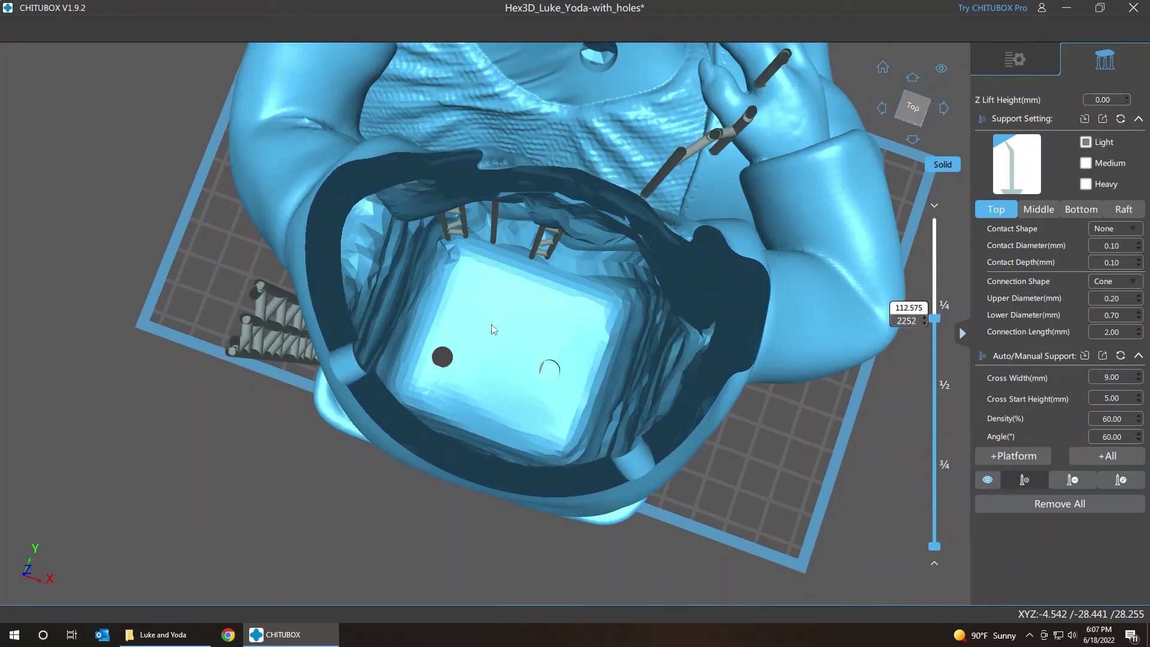
pyautogui.press('Down')
pyautogui.press('Down')
pyautogui.press('Down')
pyautogui.press('Down')
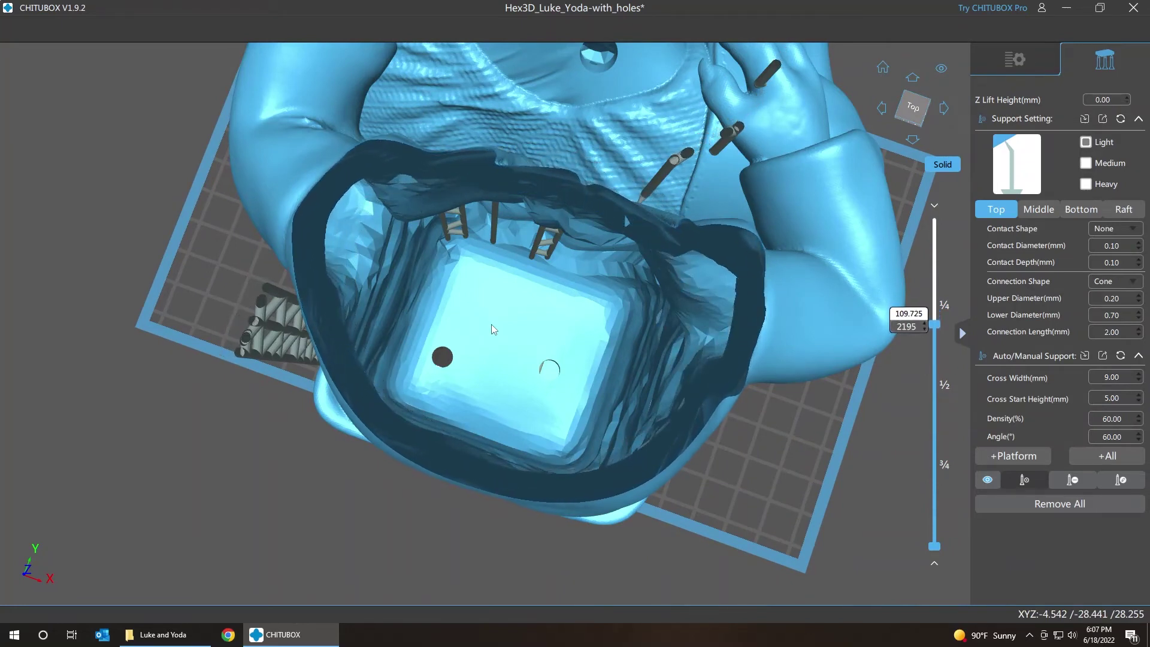
# Step up from layer 2195 past layer 2341 to examine how the hollow body's walls close inward
pyautogui.press('Up')
pyautogui.press('Up')
pyautogui.press('Up')
pyautogui.press('Up')
pyautogui.press('Up')
pyautogui.press('Up')
pyautogui.press('Up')
pyautogui.press('Up')
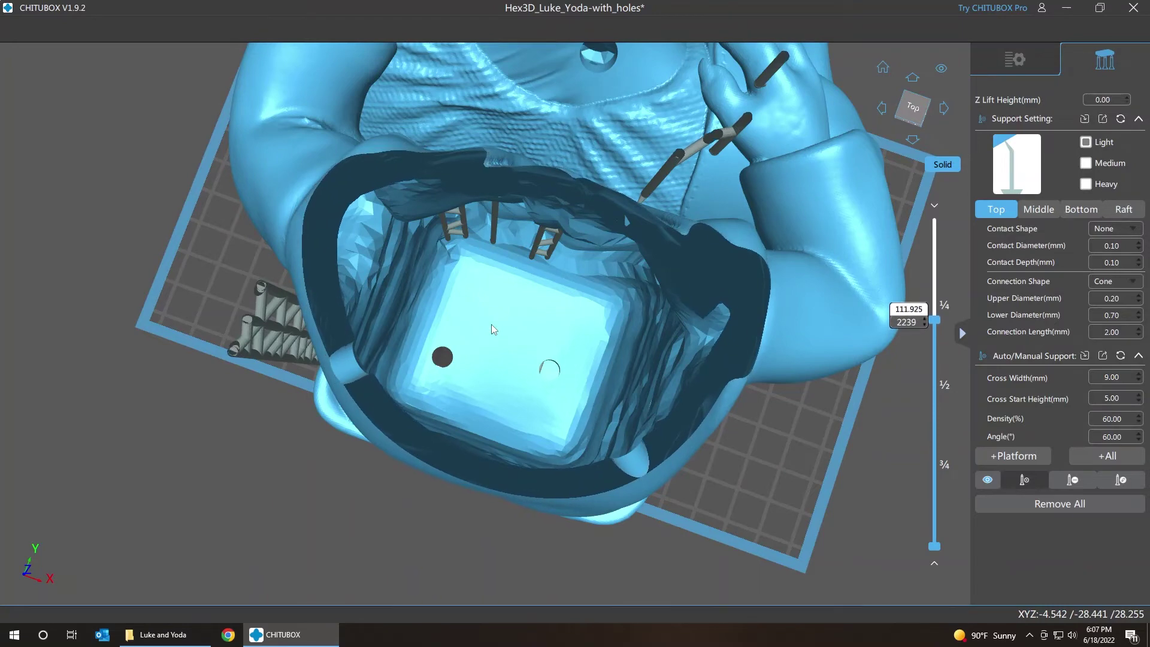
pyautogui.press('Up')
pyautogui.press('Up')
pyautogui.press('Up')
pyautogui.press('Up')
pyautogui.press('Up')
pyautogui.press('Up')
pyautogui.press('Up')
pyautogui.press('Up')
pyautogui.press('Up')
pyautogui.press('Up')
pyautogui.press('Up')
pyautogui.press('Up')
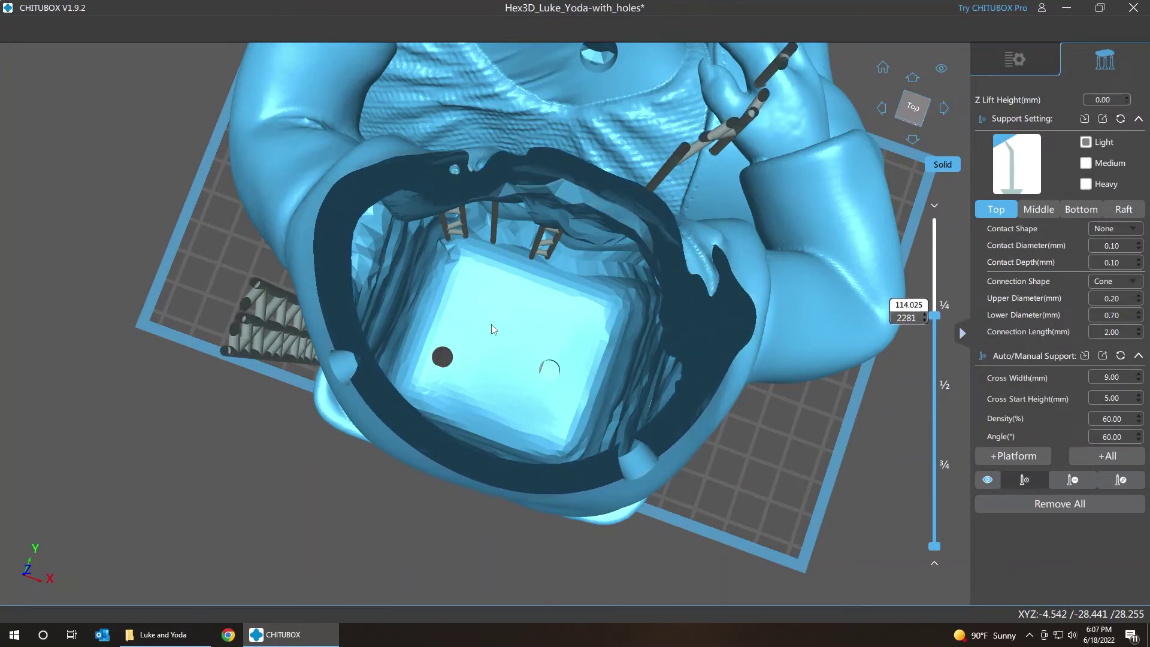
pyautogui.press('Up')
pyautogui.press('Up')
pyautogui.press('Up')
pyautogui.press('Up')
pyautogui.press('Up')
pyautogui.press('Up')
pyautogui.press('Up')
pyautogui.press('Up')
pyautogui.press('Up')
pyautogui.press('Up')
pyautogui.press('Up')
pyautogui.press('Up')
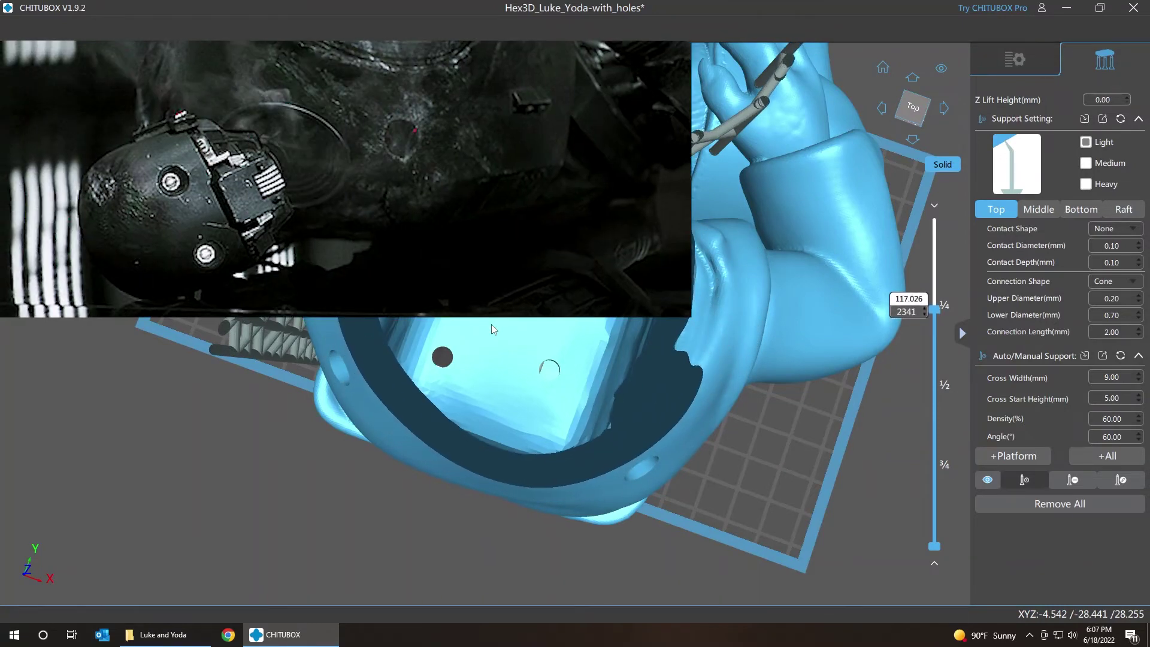
# Step down from layer 2382 and back and forth around layers 2362 to 2364 to find where the detached island inside the cavity starts
pyautogui.press('Down')
pyautogui.press('Down')
pyautogui.press('Down')
pyautogui.press('Down')
pyautogui.press('Down')
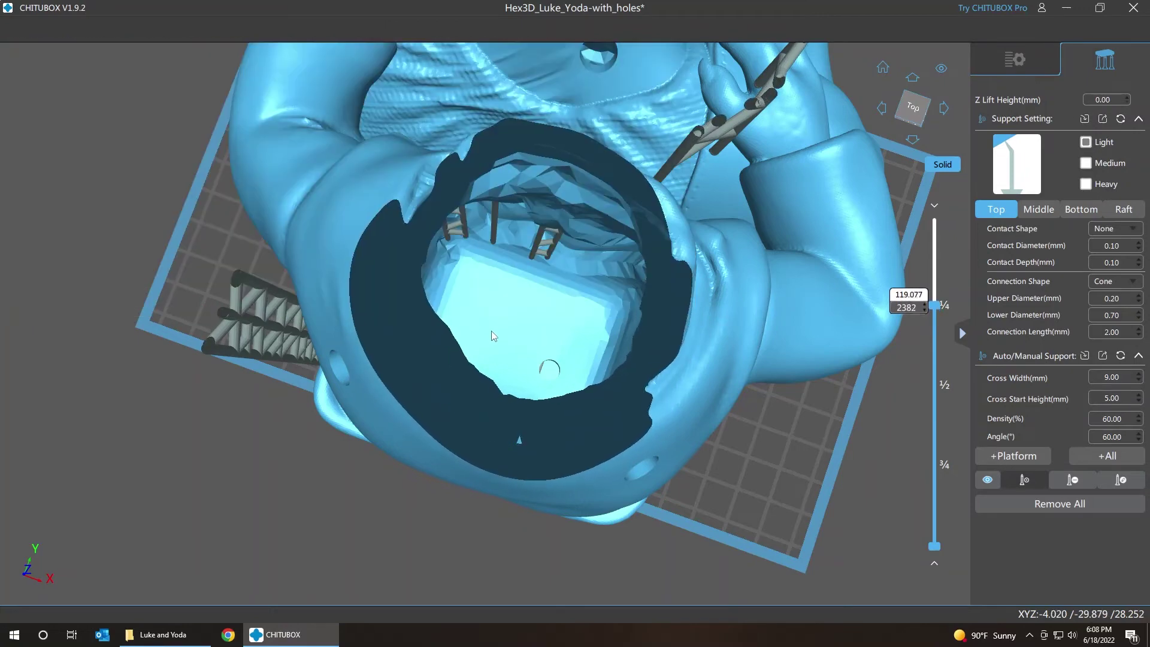
pyautogui.moveTo(492, 331); pyautogui.dragTo(775, 465)
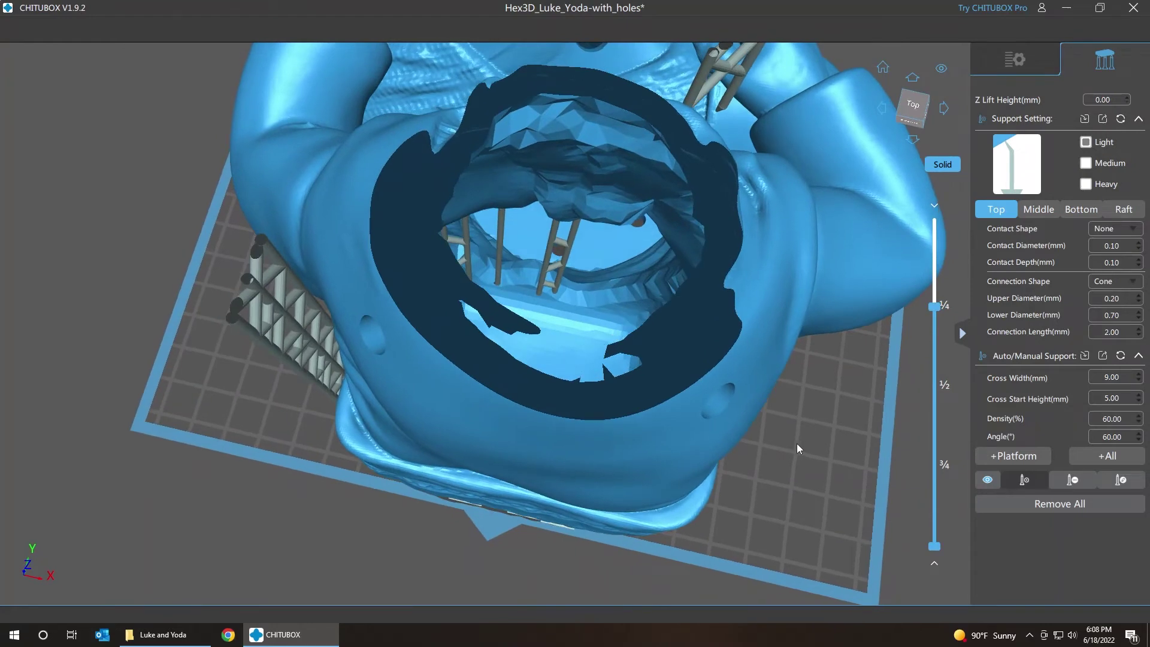
pyautogui.moveTo(838, 454); pyautogui.dragTo(804, 464)
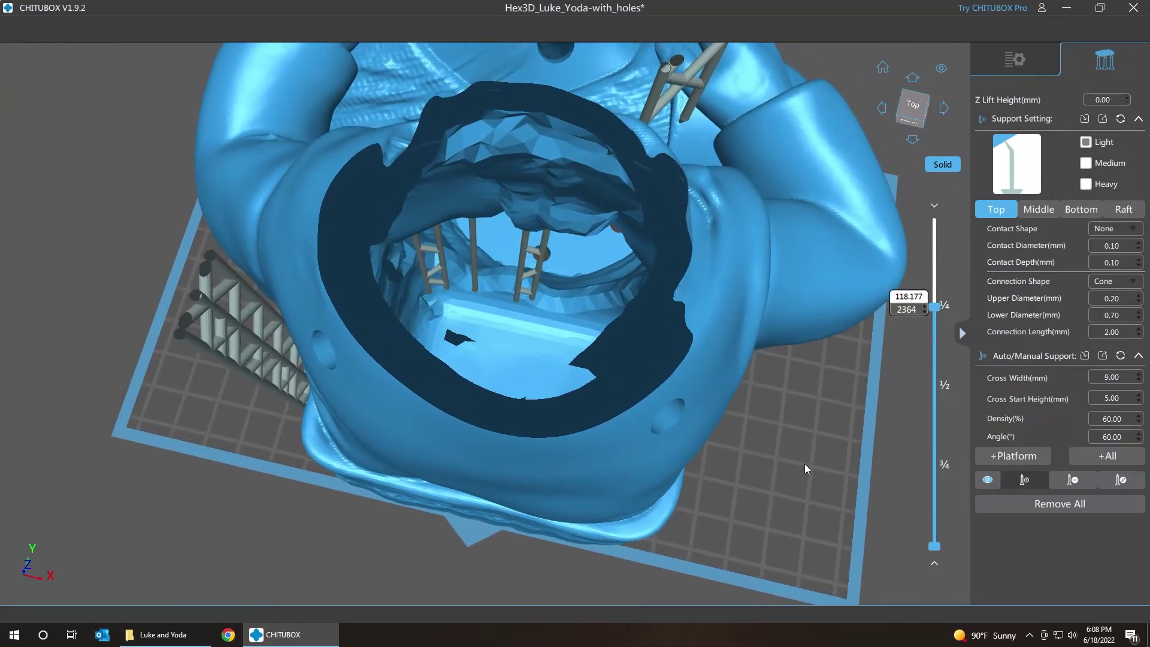
pyautogui.press('Down')
pyautogui.press('Up')
pyautogui.press('Up')
pyautogui.press('Up')
pyautogui.press('Down')
pyautogui.press('Down')
pyautogui.press('Down')
pyautogui.press('Down')
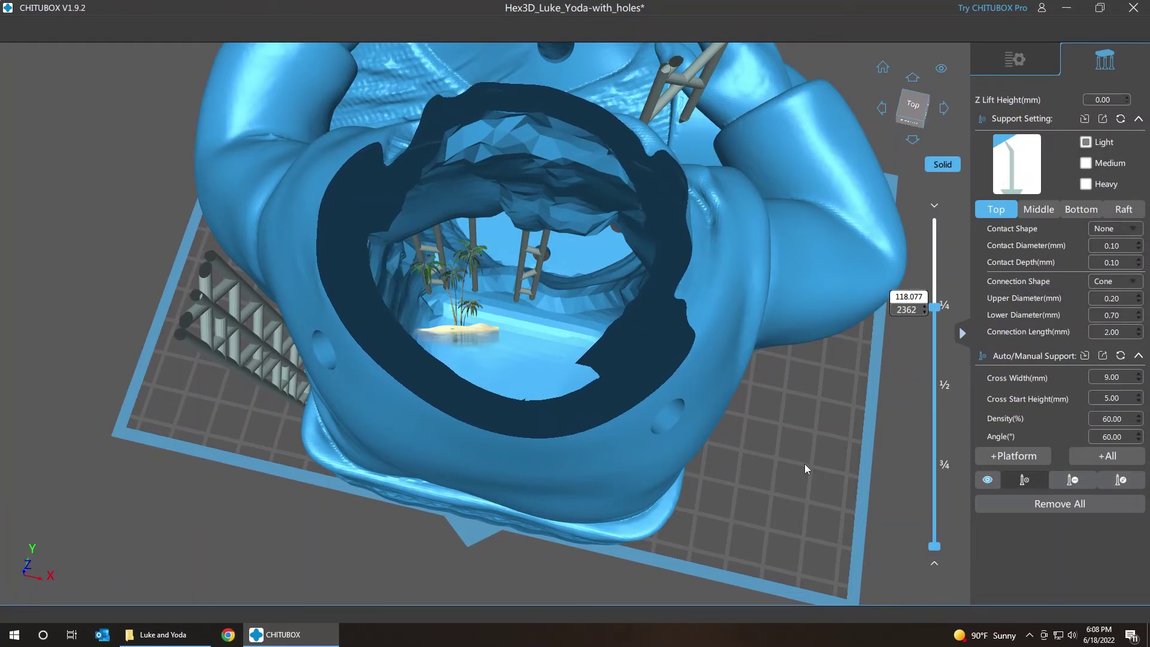
pyautogui.press('Up')
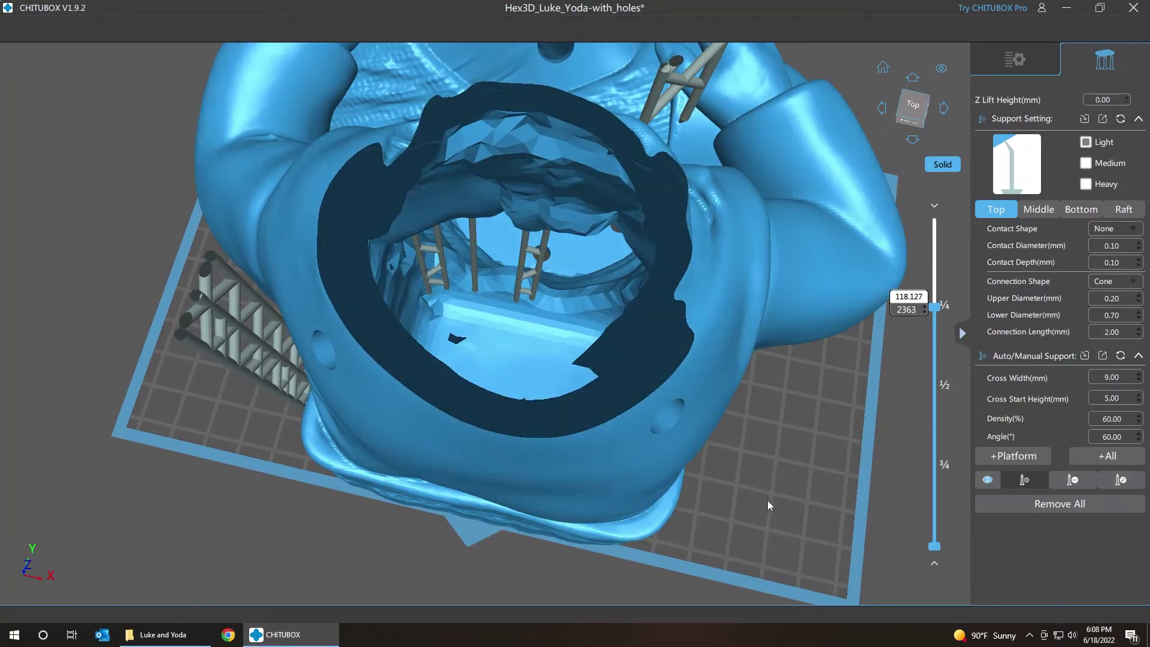
# Add light supports under the two small detached islands inside the hollow body at layer 2363, working from the underside
pyautogui.moveTo(768, 495); pyautogui.dragTo(789, 349)
pyautogui.scroll(-5, 795, 354)
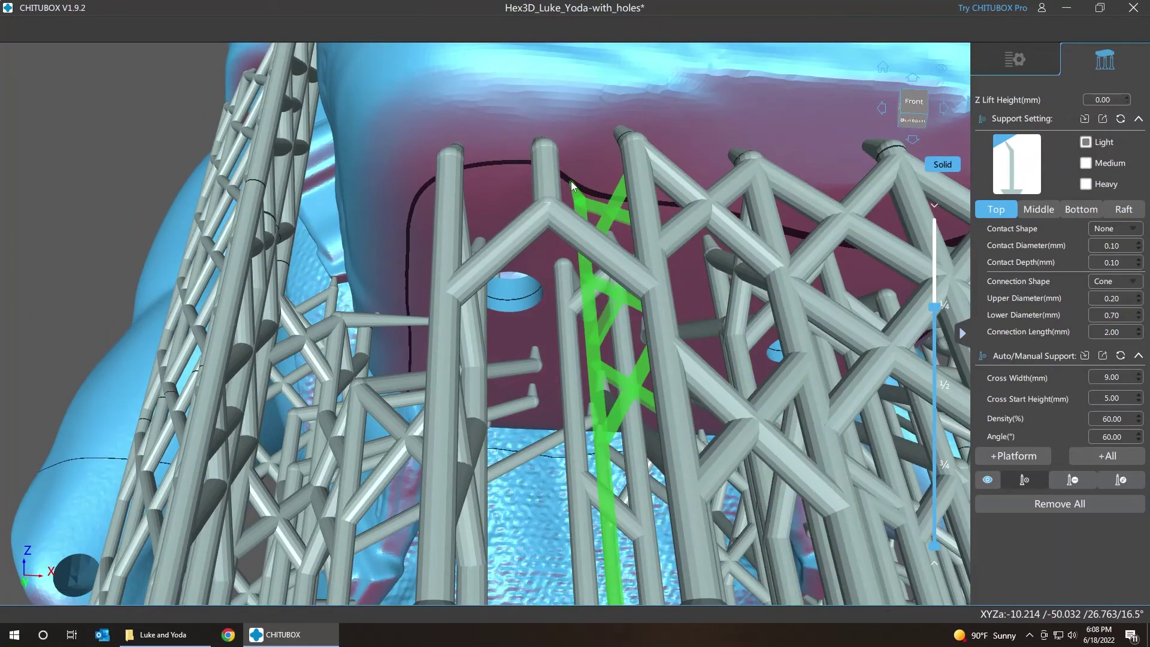
pyautogui.scroll(10, 570, 181)
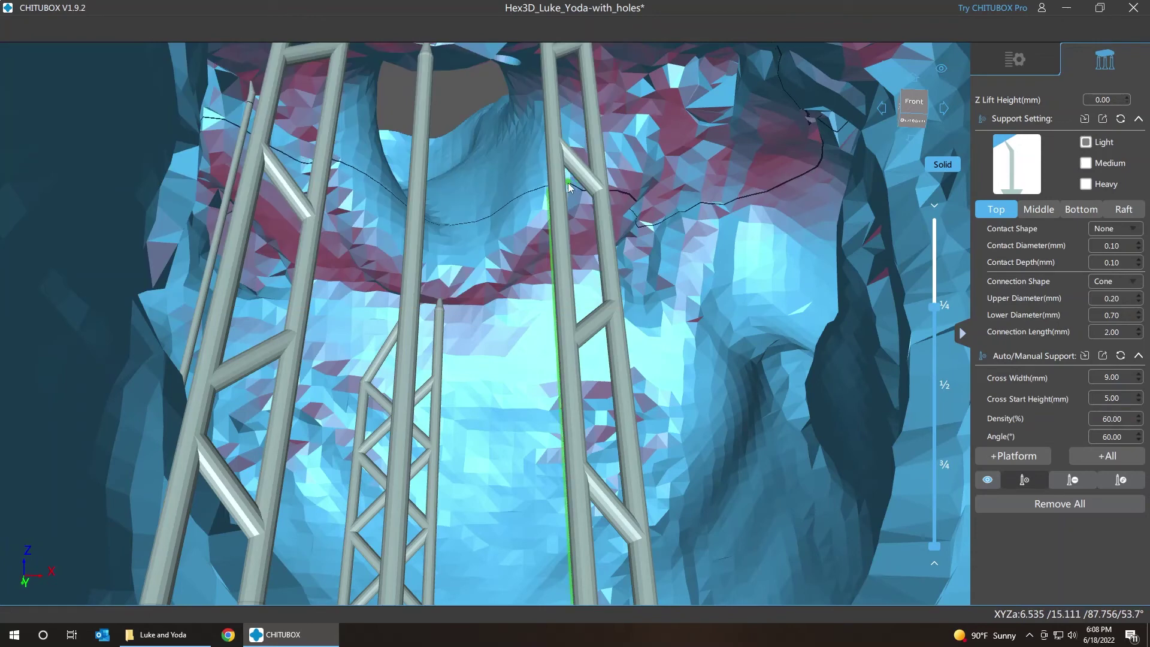
pyautogui.scroll(2, 569, 187)
pyautogui.scroll(2, 569, 187)
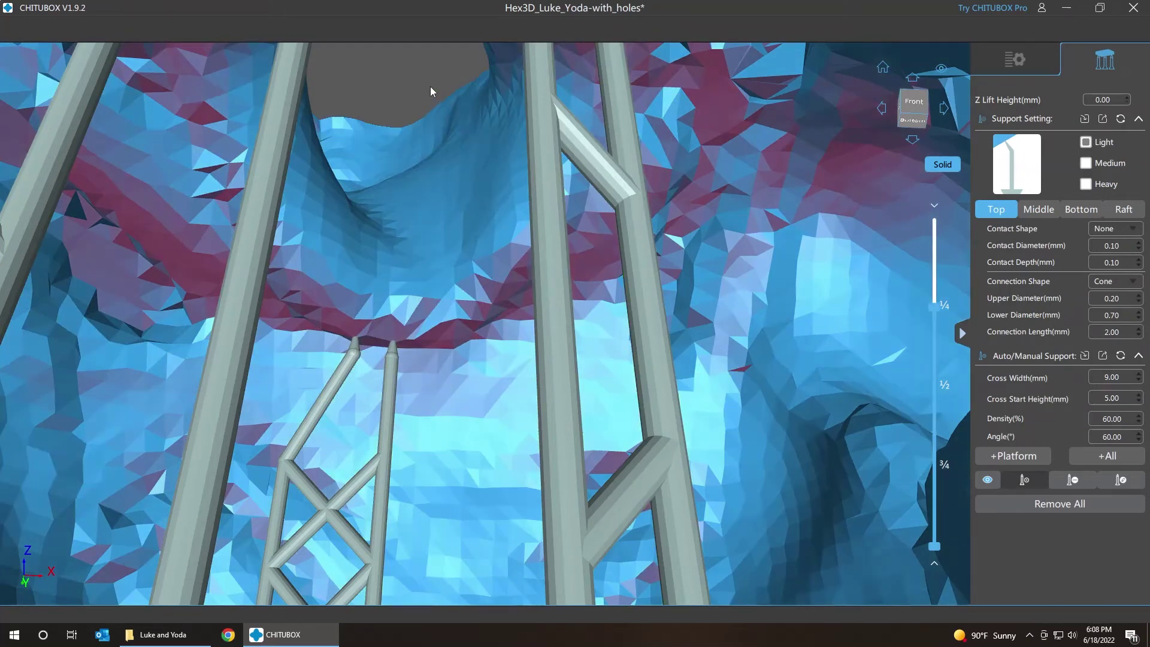
pyautogui.moveTo(430, 78)
pyautogui.mouseDown(button='middle')
pyautogui.moveTo(436, 405)
pyautogui.moveTo(438, 329)
pyautogui.mouseUp(button='middle')
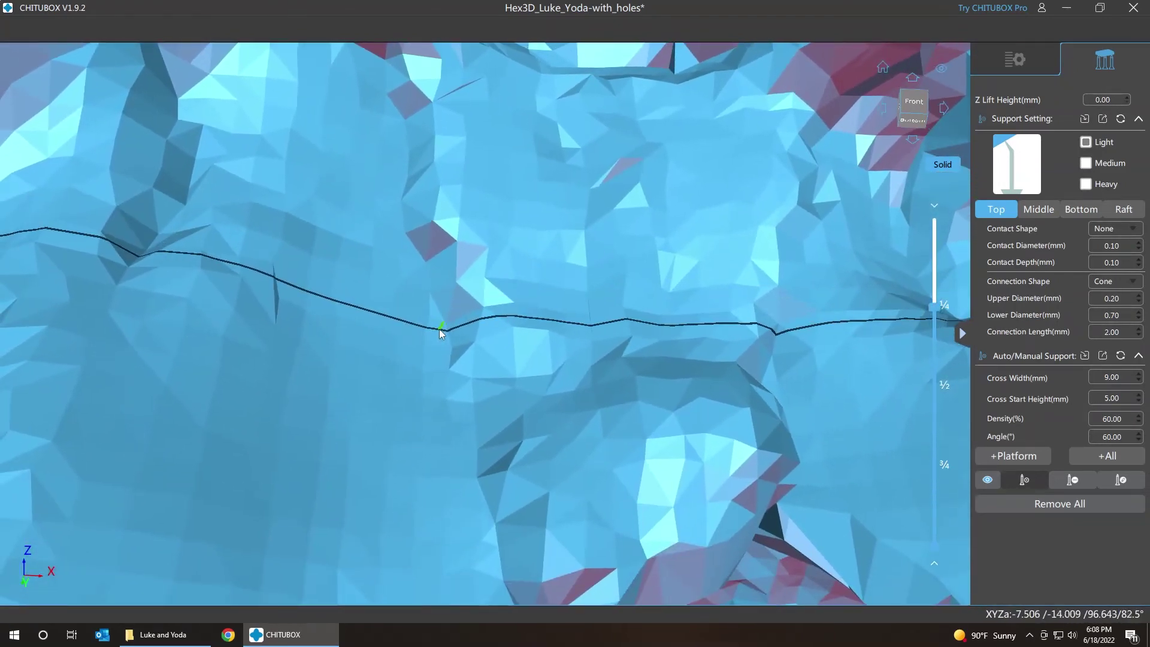
pyautogui.moveTo(506, 265); pyautogui.dragTo(511, 213, button='right')
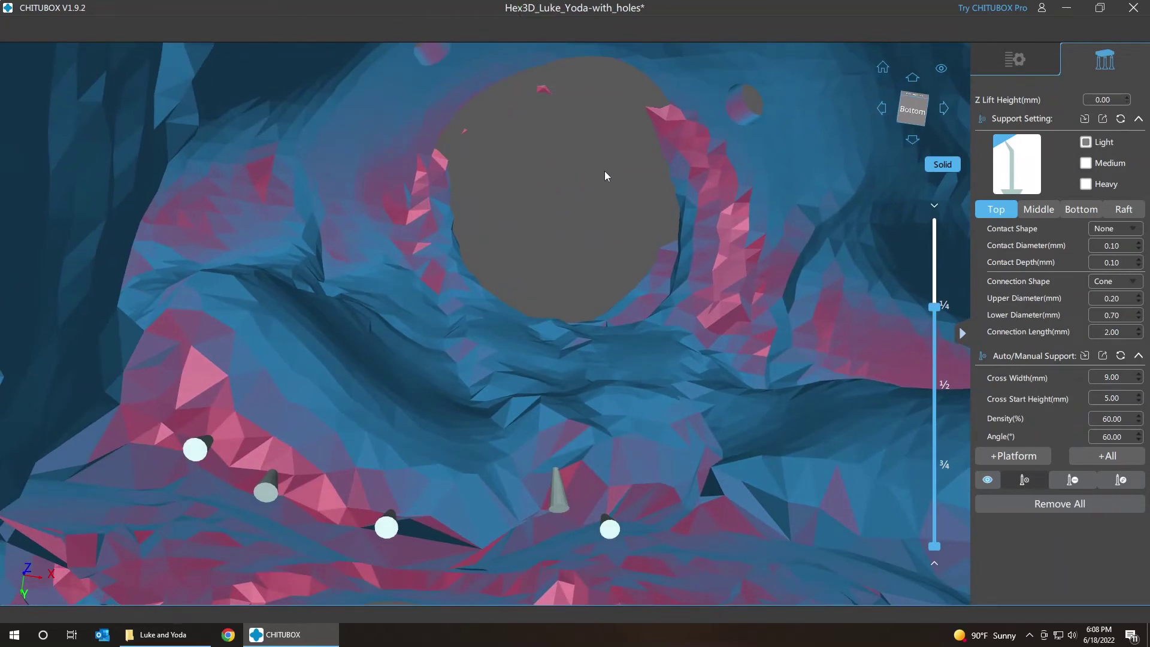
pyautogui.moveTo(606, 175); pyautogui.dragTo(533, 319, button='right')
pyautogui.moveTo(533, 315); pyautogui.dragTo(519, 305, button='middle')
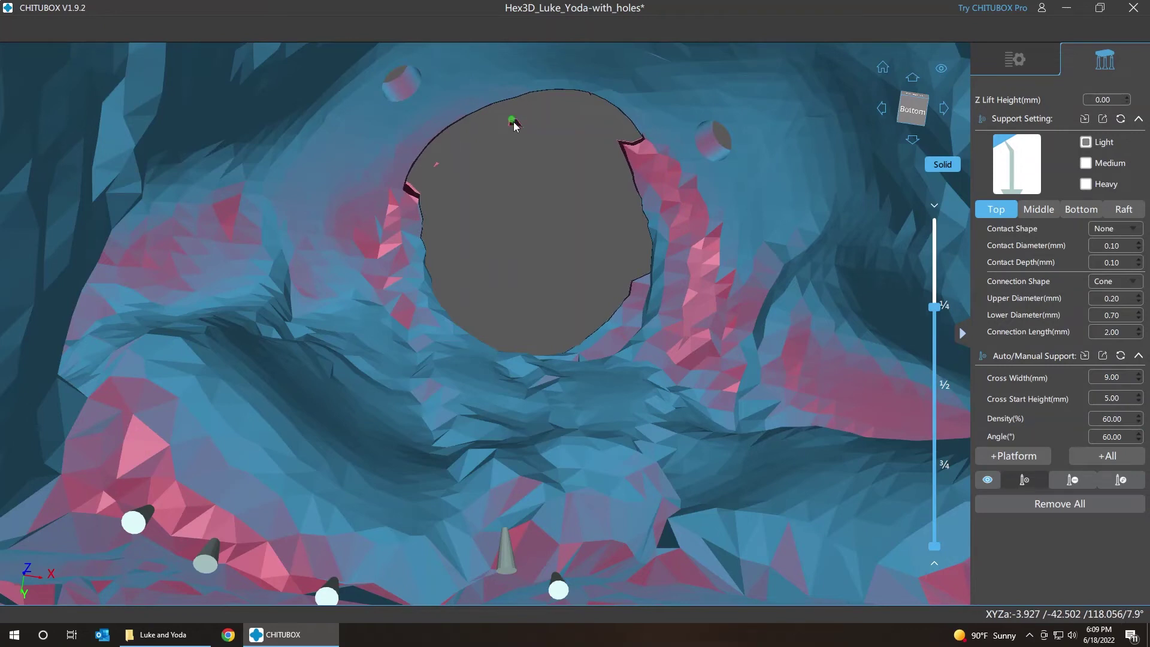
pyautogui.click(513, 122)
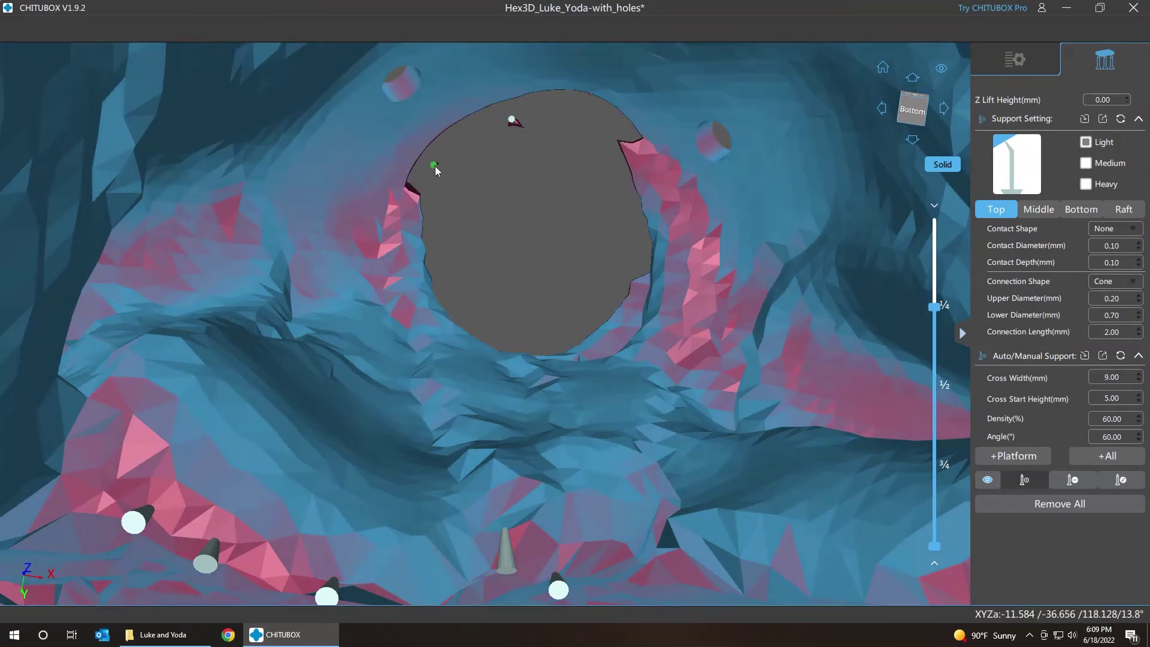
pyautogui.click(435, 168)
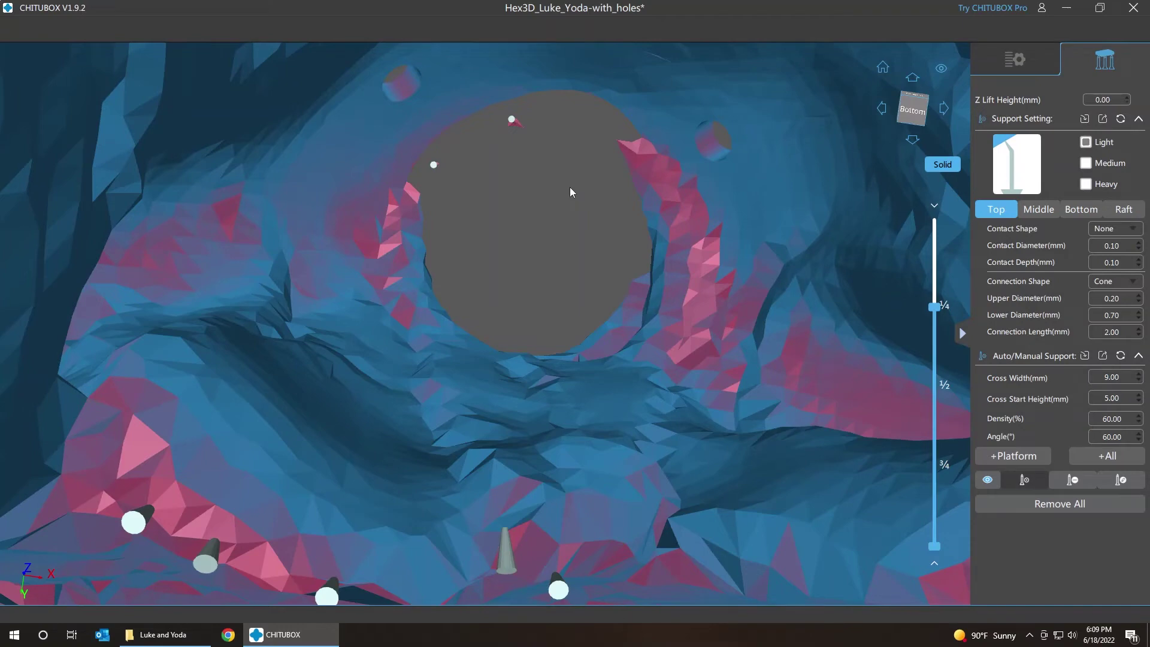
# Move the base of the new interior support beside the drain hole to solid cavity floor, where it cross-braces with the neighbouring new support
pyautogui.moveTo(569, 187); pyautogui.dragTo(580, 235, button='right')
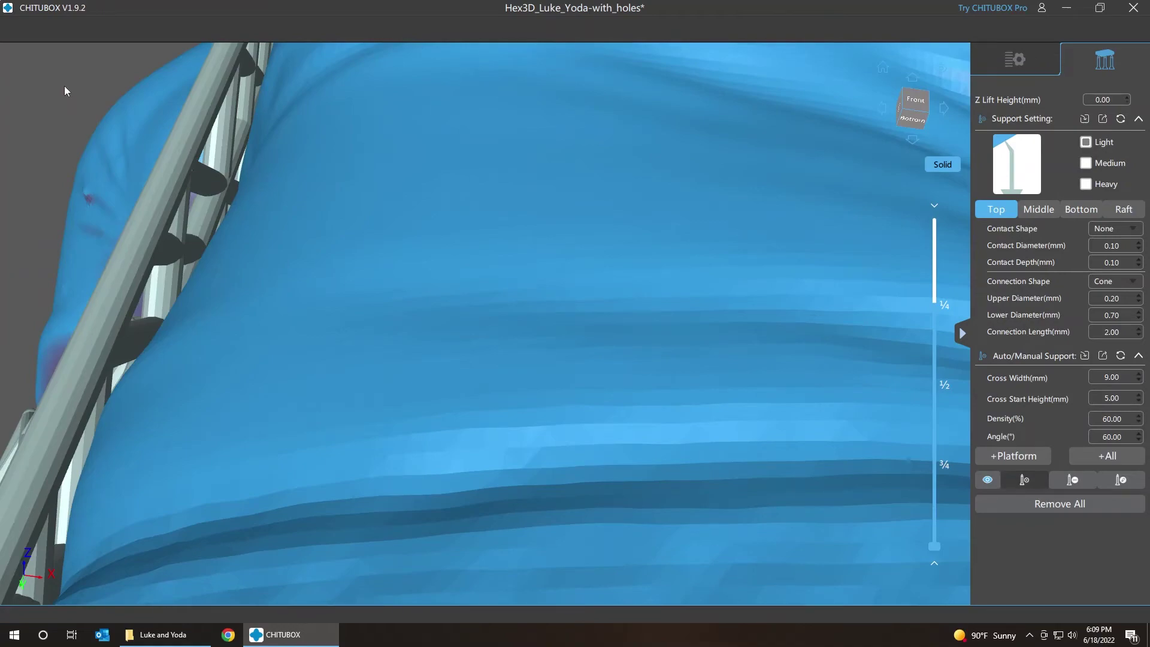
pyautogui.moveTo(65, 87); pyautogui.dragTo(74, 187, button='right')
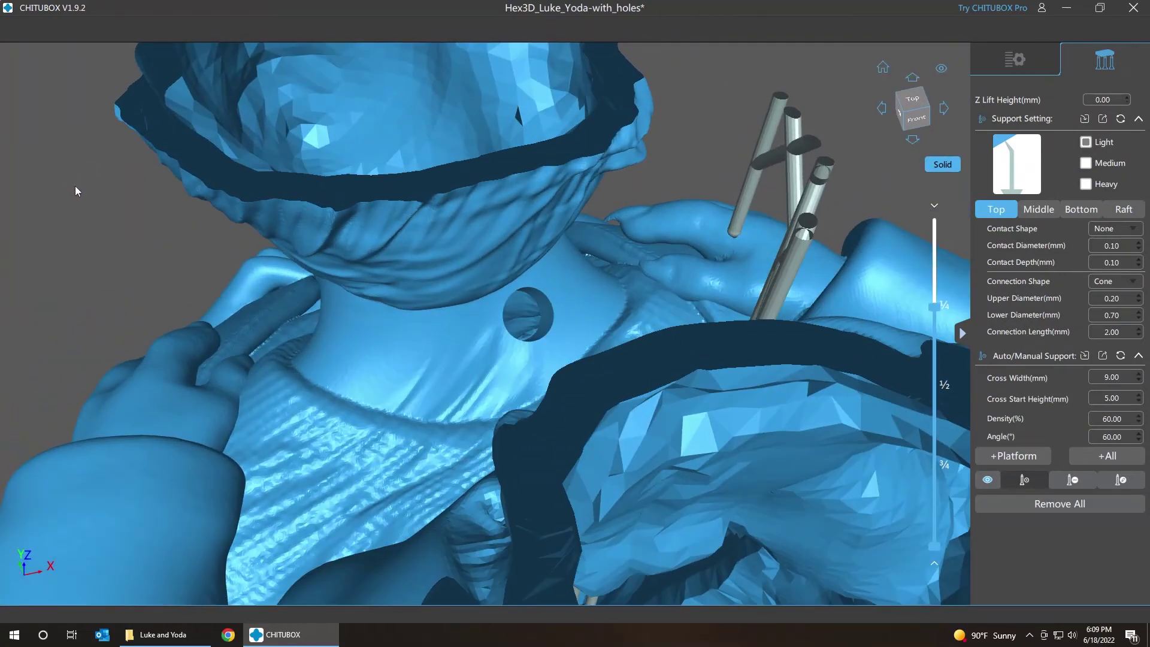
pyautogui.scroll(10, 12, 135)
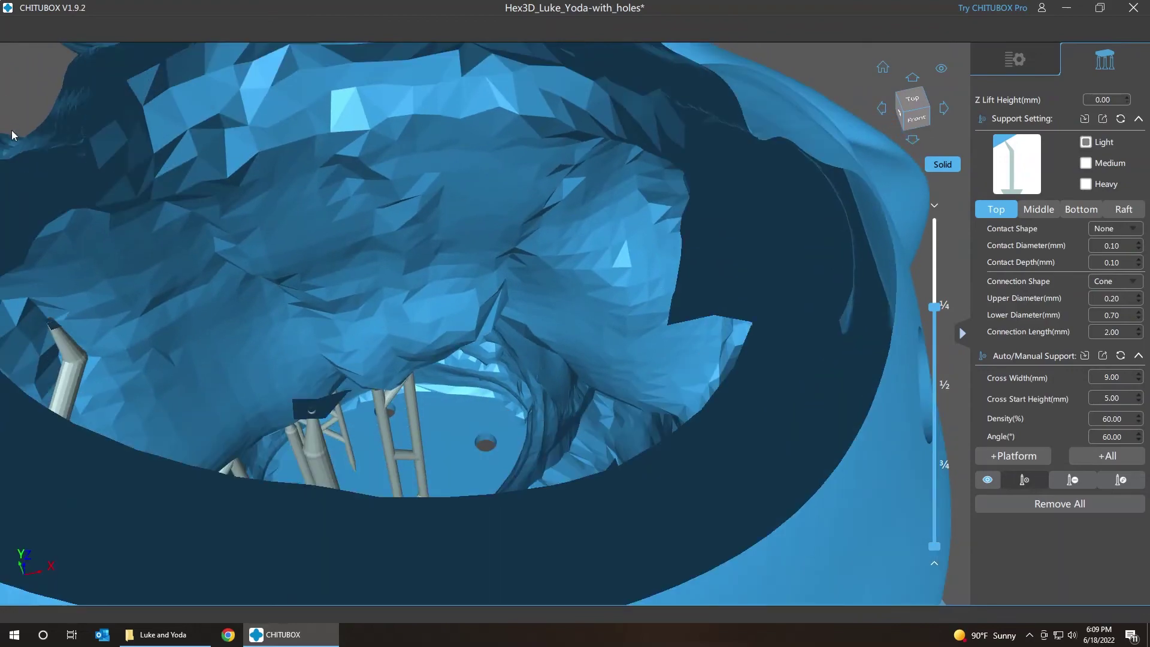
pyautogui.scroll(-3, 23, 131)
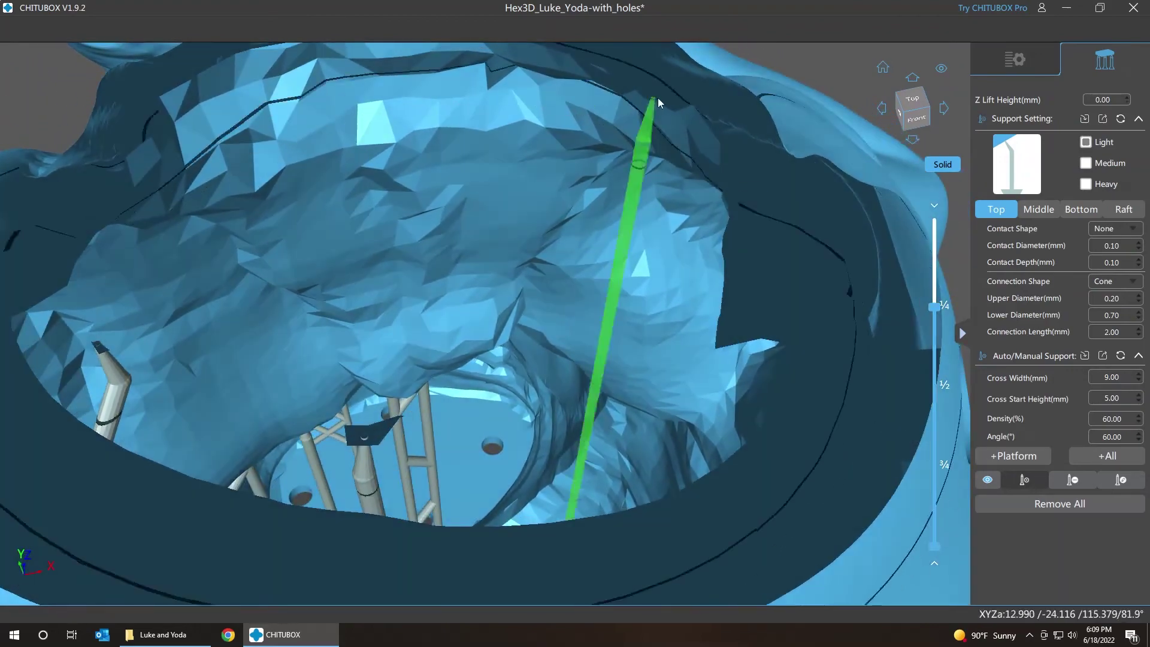
pyautogui.moveTo(658, 98); pyautogui.dragTo(728, 132, button='right')
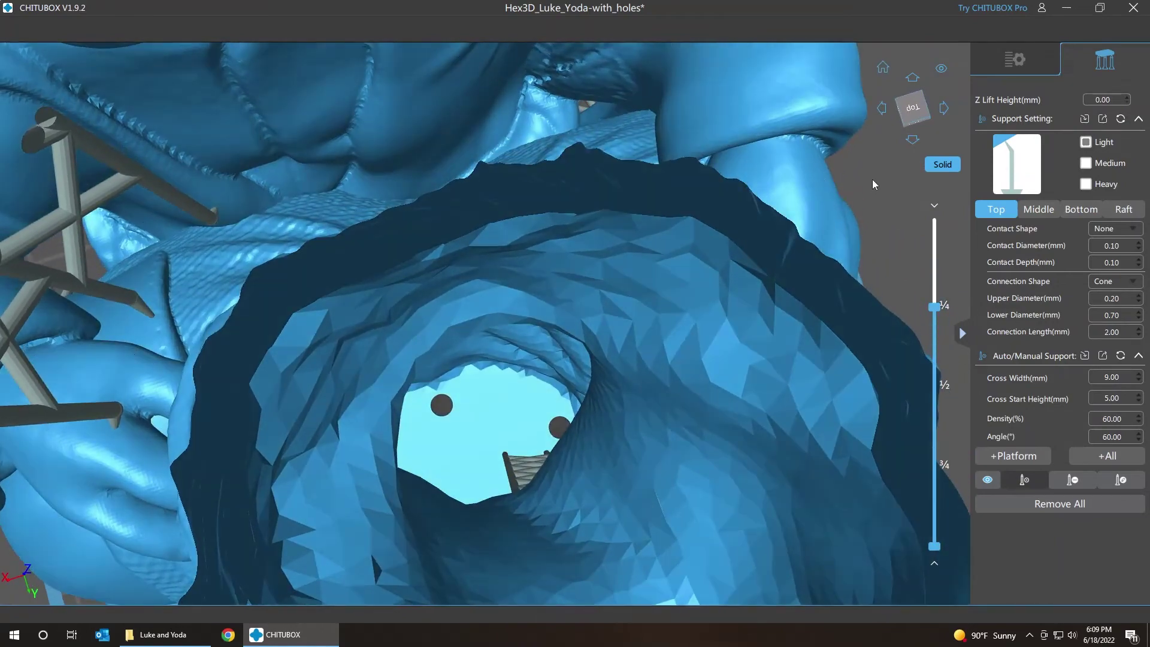
pyautogui.moveTo(873, 179); pyautogui.dragTo(977, 426, button='middle')
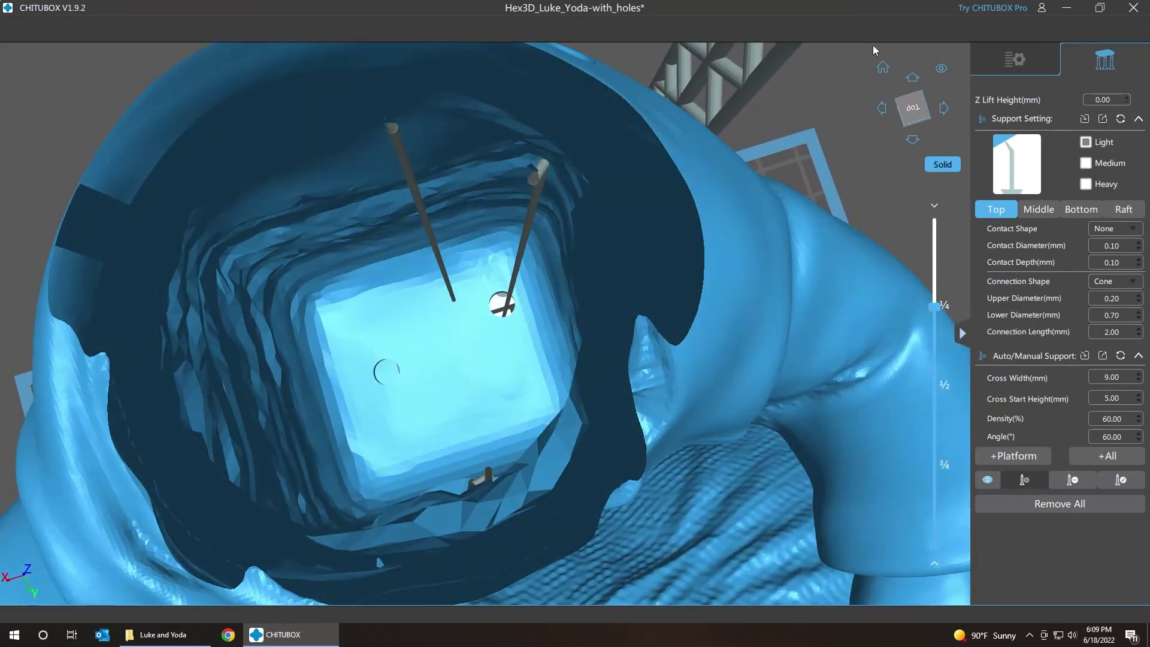
pyautogui.moveTo(826, 91); pyautogui.dragTo(876, 108, button='middle')
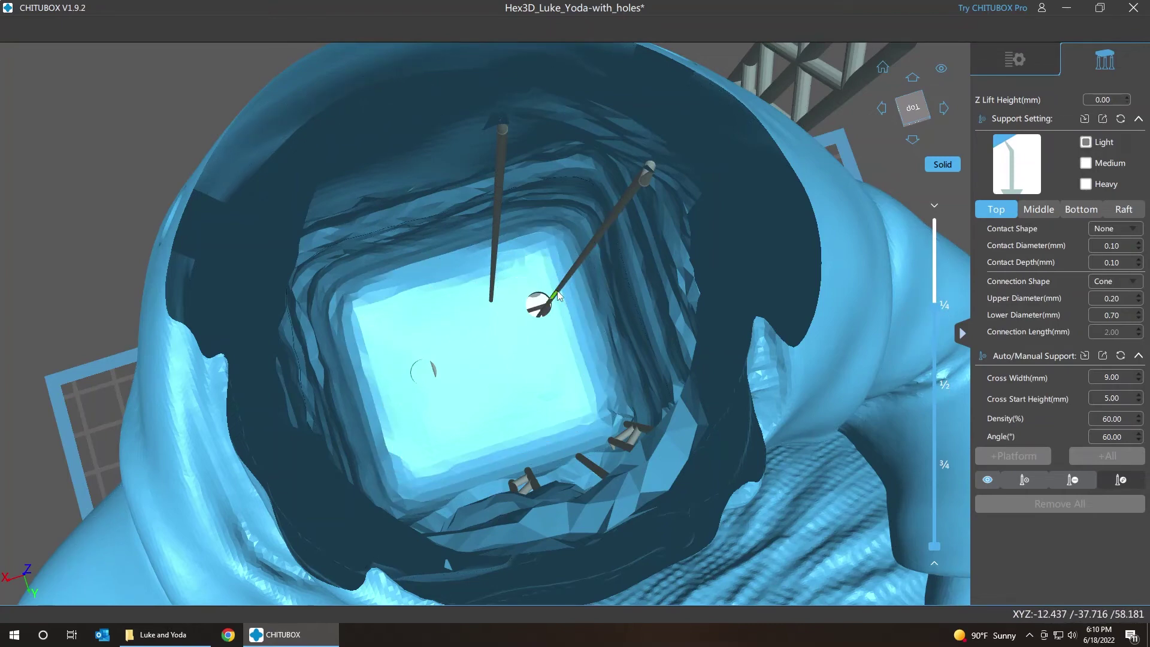
pyautogui.moveTo(557, 292); pyautogui.dragTo(531, 327)
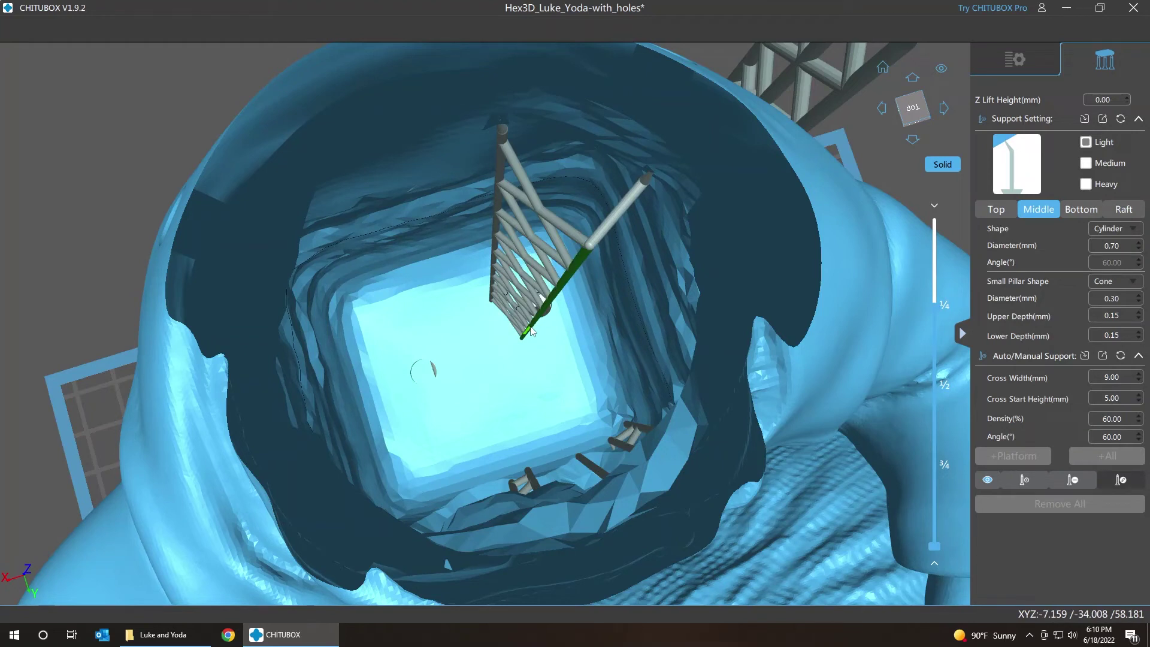
pyautogui.moveTo(531, 328)
pyautogui.mouseDown()
pyautogui.moveTo(540, 304)
pyautogui.moveTo(573, 304)
pyautogui.moveTo(559, 321)
pyautogui.moveTo(540, 319)
pyautogui.mouseUp()
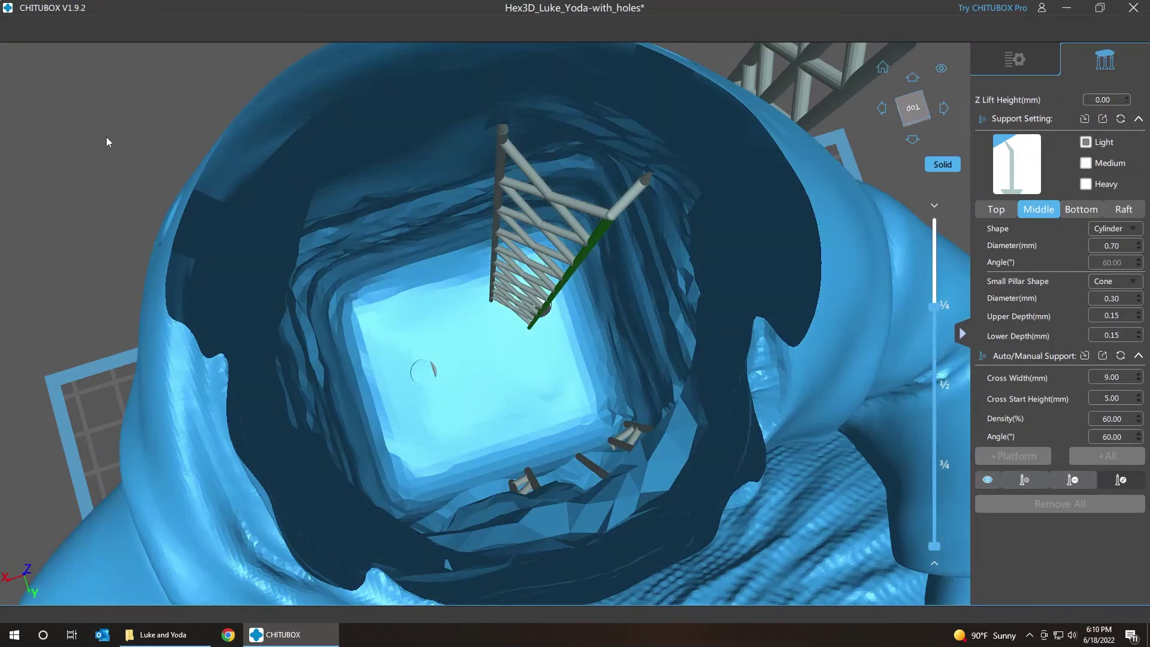
# Step up from layer 2363 to layer 2381 to examine how the two newly supported islands build into the body's wall
pyautogui.scroll(-3, 106, 137)
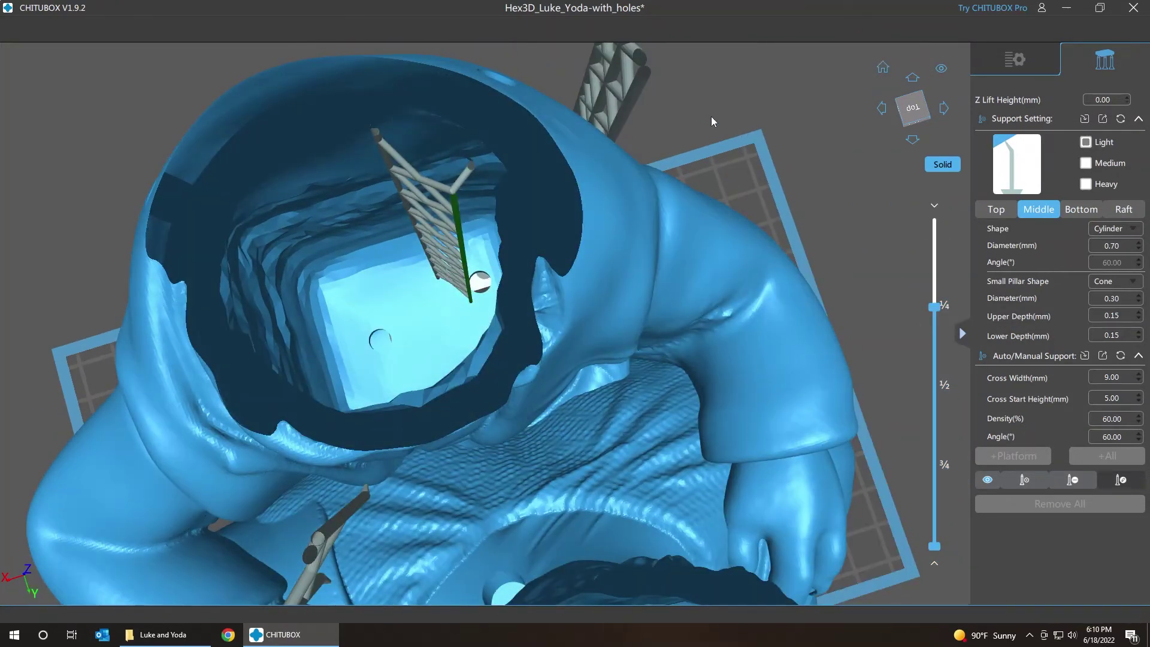
pyautogui.moveTo(710, 116); pyautogui.dragTo(767, 191, button='middle')
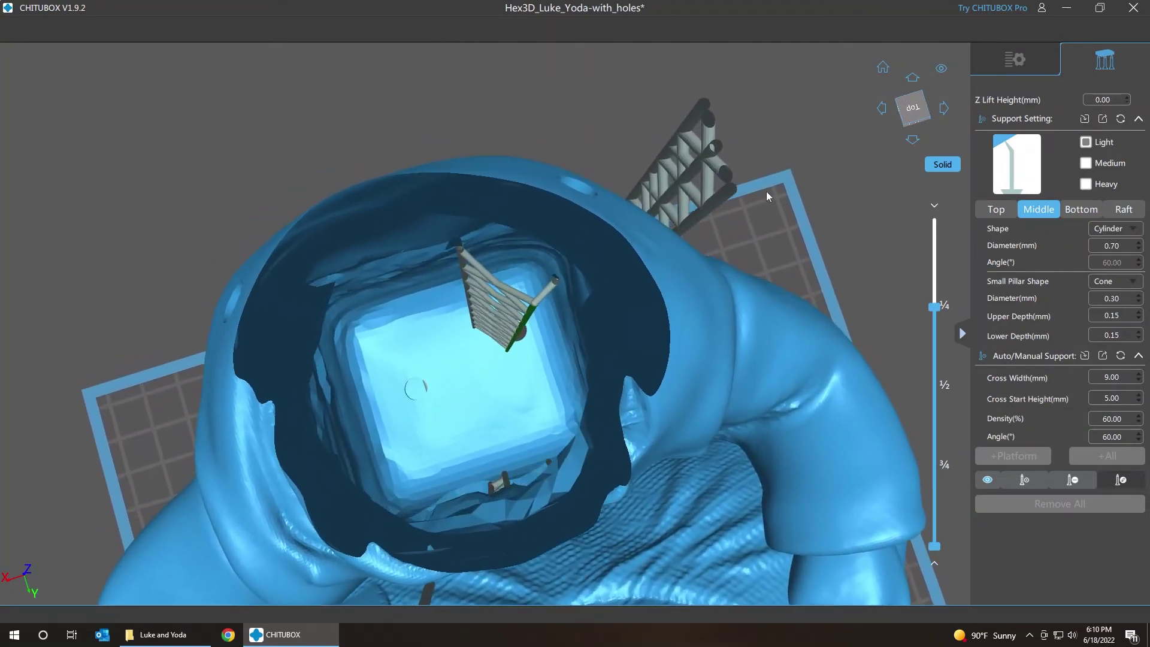
pyautogui.press('Up')
pyautogui.press('Up')
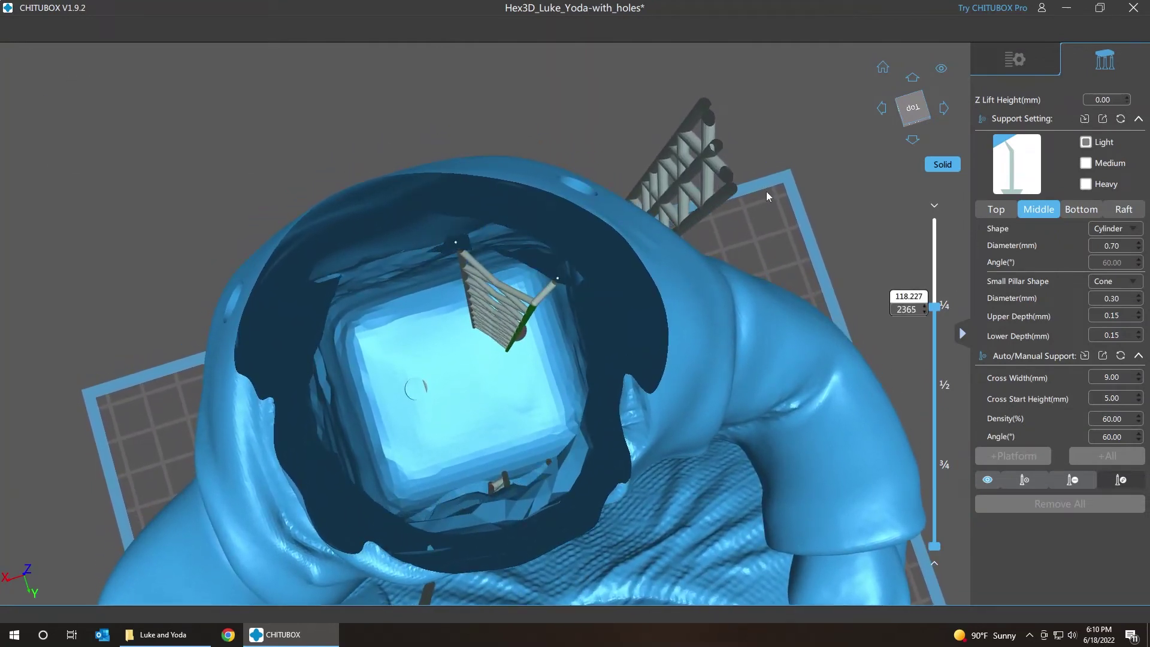
pyautogui.press('Up')
pyautogui.press('Up')
pyautogui.press('Up')
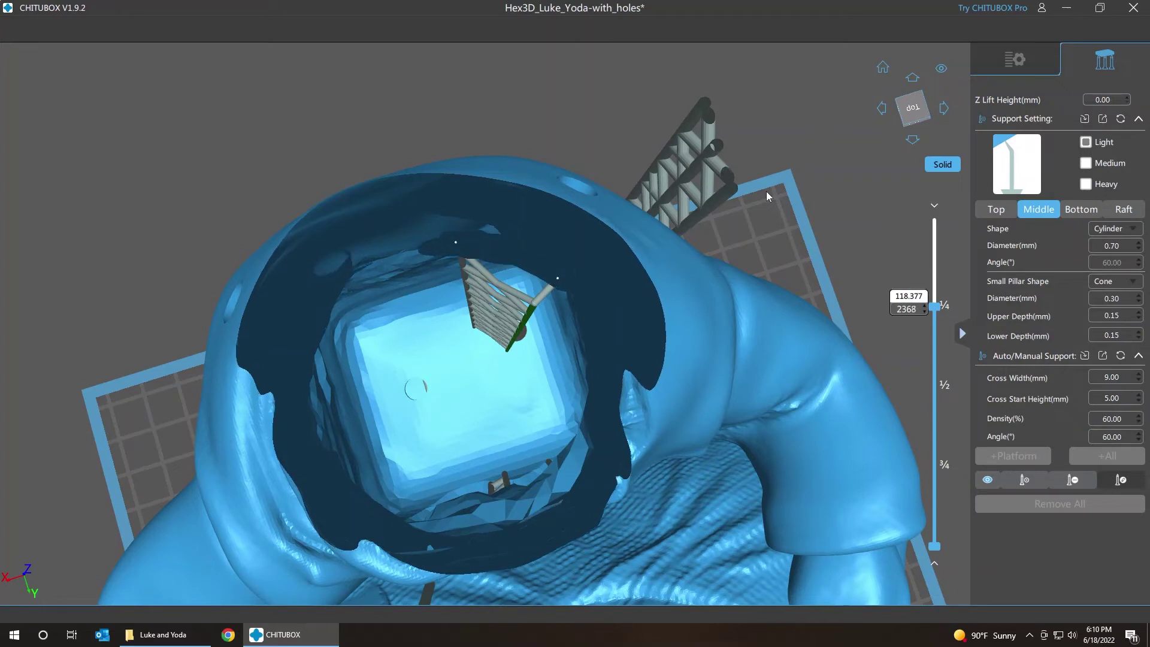
pyautogui.press('Up')
pyautogui.press('Up')
pyautogui.press('Up')
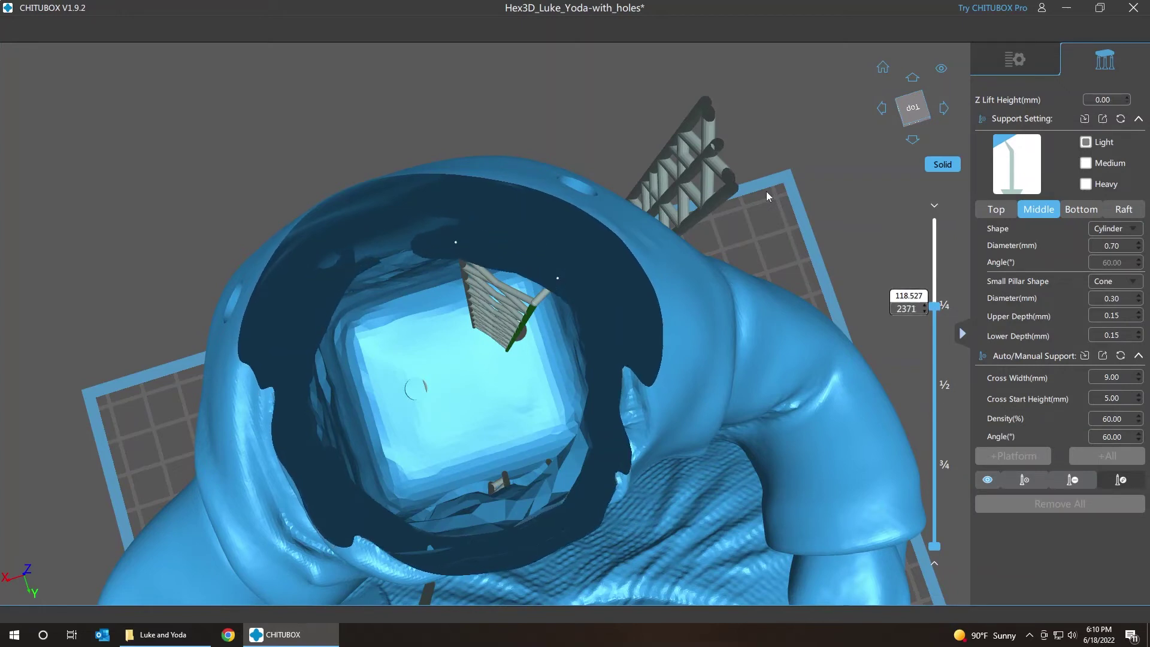
pyautogui.press('Up')
pyautogui.press('Up')
pyautogui.press('Up')
pyautogui.press('Up')
pyautogui.press('Up')
pyautogui.press('Up')
pyautogui.press('Up')
pyautogui.press('Up')
pyautogui.press('Up')
pyautogui.press('Up')
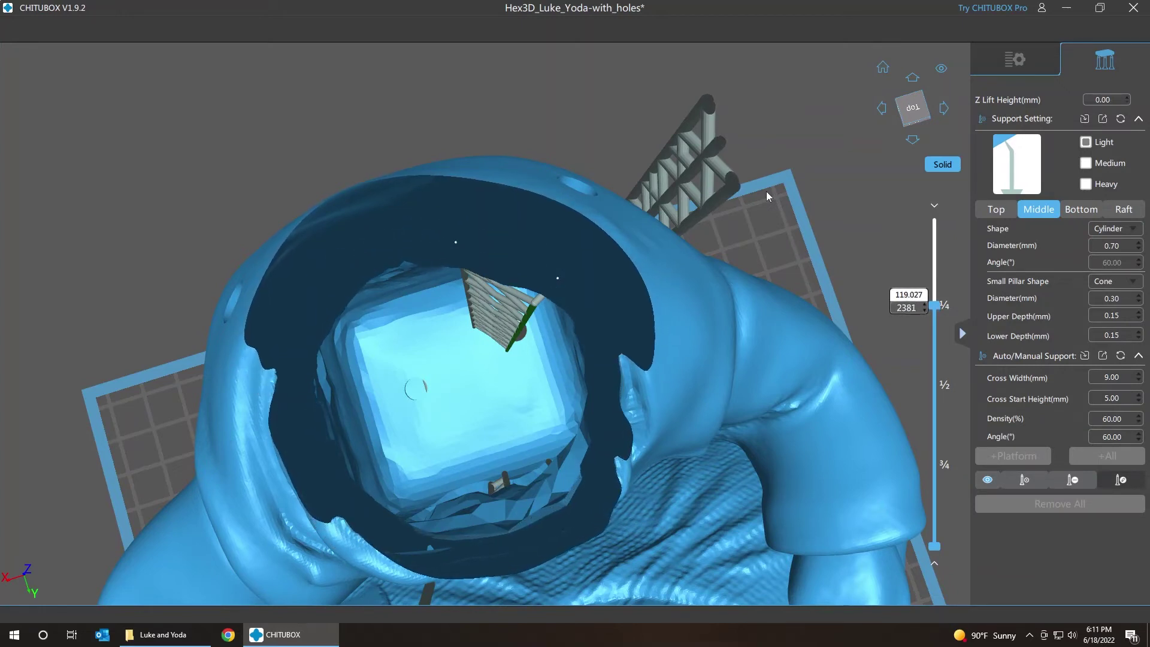
# Step up from layer 2381 to layer 2428 and back to 2426 to check the hollow body's cavity for further detached islands
pyautogui.press('Up')
pyautogui.press('Up')
pyautogui.press('Up')
pyautogui.press('Up')
pyautogui.press('Up')
pyautogui.press('Up')
pyautogui.press('Up')
pyautogui.press('Up')
pyautogui.press('Up')
pyautogui.press('Up')
pyautogui.press('Up')
pyautogui.press('Up')
pyautogui.press('Up')
pyautogui.press('Up')
pyautogui.press('Up')
pyautogui.press('Up')
pyautogui.press('Up')
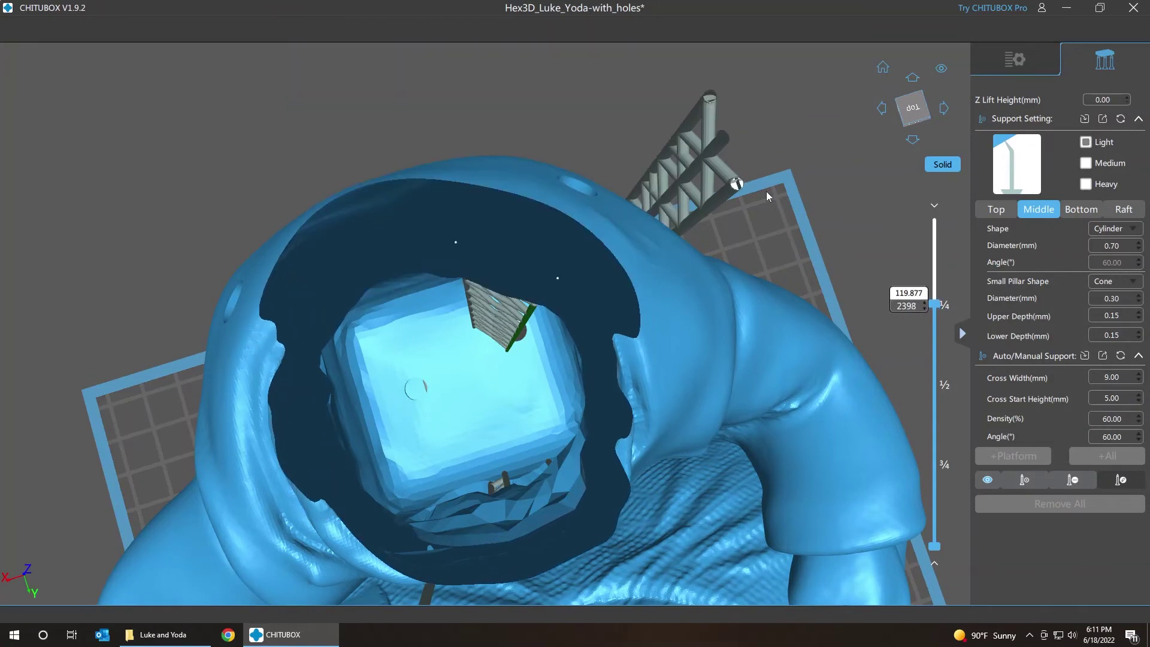
pyautogui.press('Up')
pyautogui.press('Up')
pyautogui.press('Up')
pyautogui.press('Up')
pyautogui.press('Up')
pyautogui.press('Up')
pyautogui.press('Up')
pyautogui.press('Up')
pyautogui.press('Up')
pyautogui.press('Up')
pyautogui.press('Up')
pyautogui.press('Up')
pyautogui.press('Up')
pyautogui.press('Up')
pyautogui.press('Up')
pyautogui.press('Up')
pyautogui.press('Up')
pyautogui.press('Up')
pyautogui.press('Up')
pyautogui.press('Up')
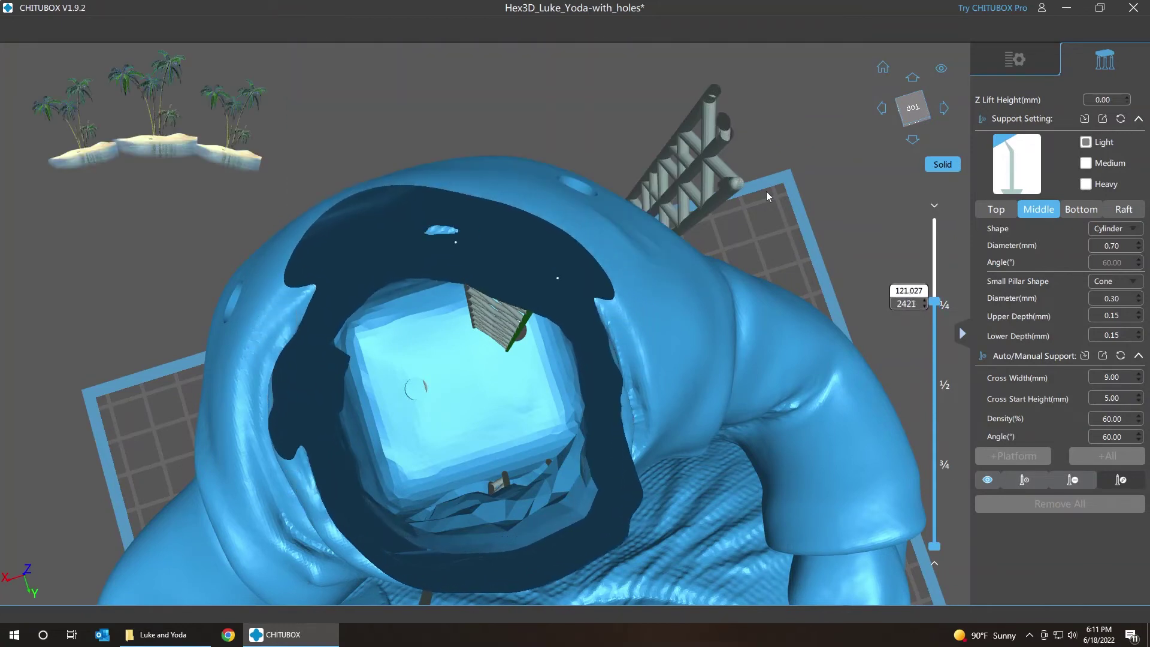
pyautogui.press('Up')
pyautogui.press('Up')
pyautogui.press('Up')
pyautogui.press('Up')
pyautogui.press('Up')
pyautogui.press('Up')
pyautogui.press('Up')
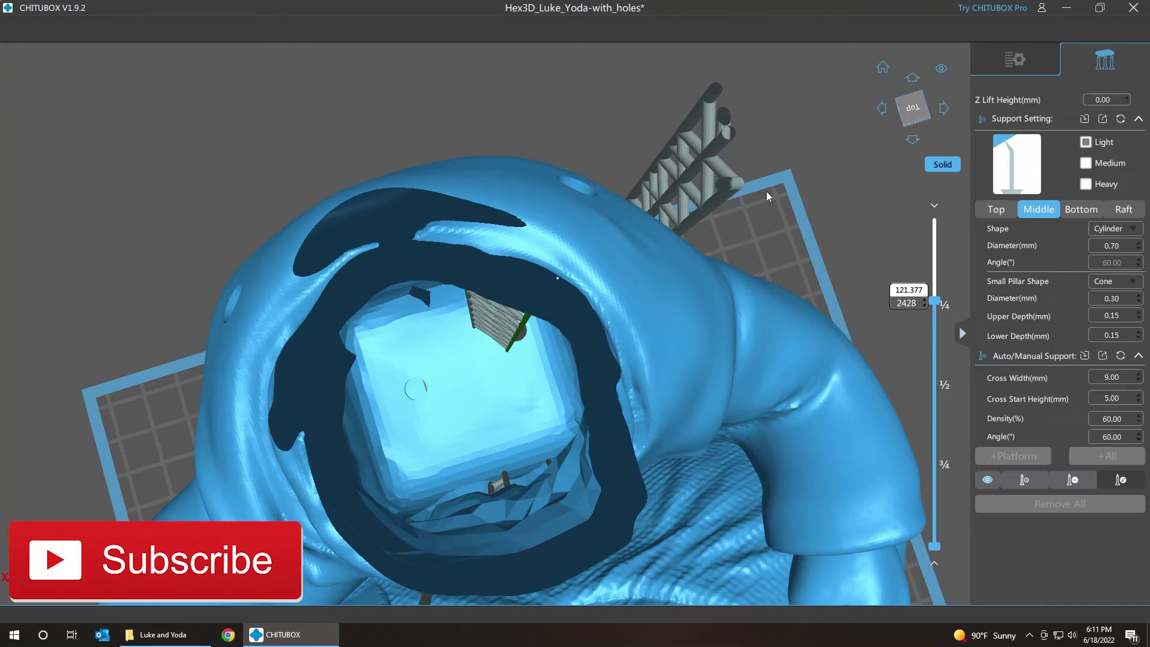
pyautogui.press('Down')
pyautogui.press('Down')
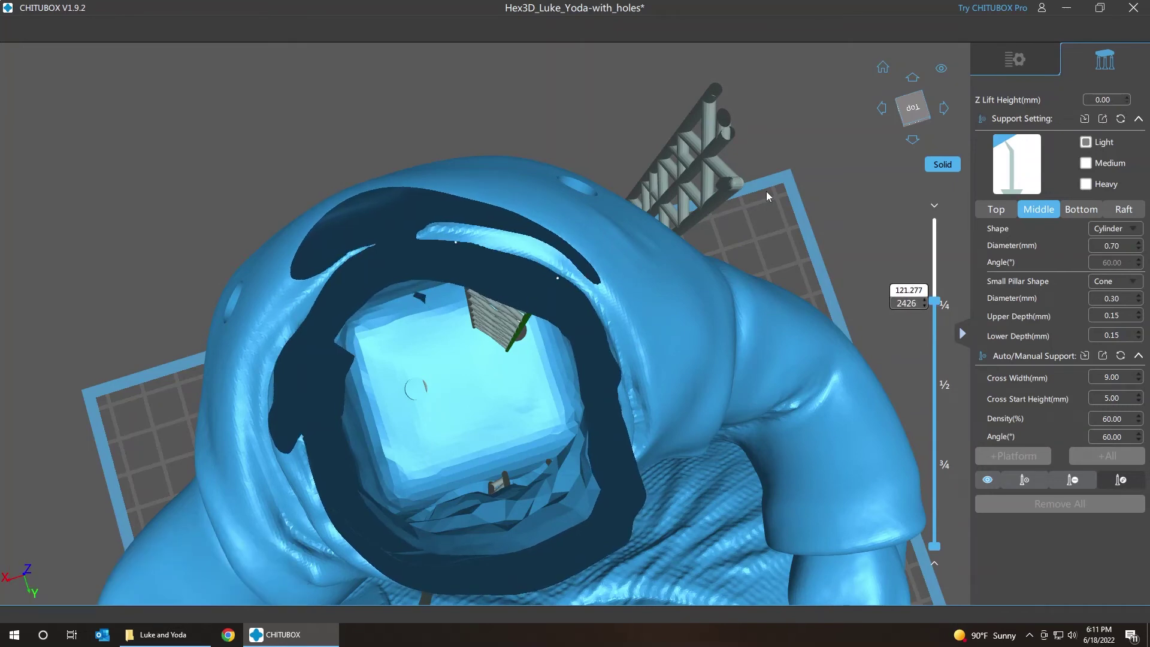
# Step down from layer 2589 to layer 2421 to examine the upper body's walls and hollow cavity for detached islands
pyautogui.moveTo(152, 163); pyautogui.dragTo(187, 233, button='right')
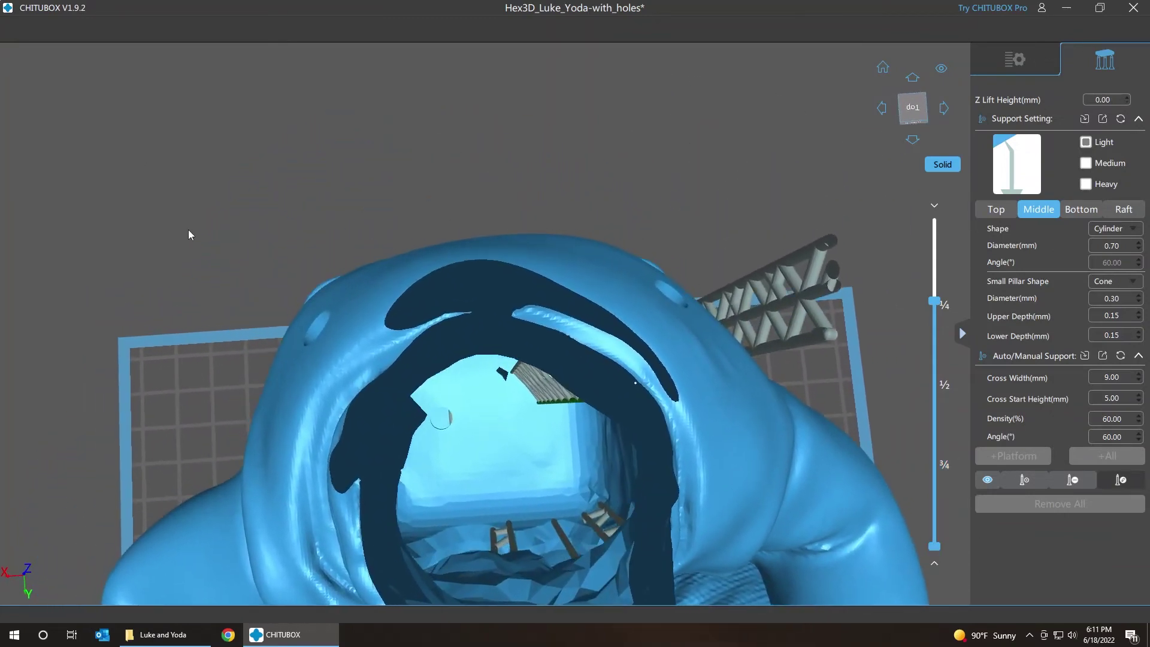
pyautogui.moveTo(661, 206); pyautogui.dragTo(542, 316, button='right')
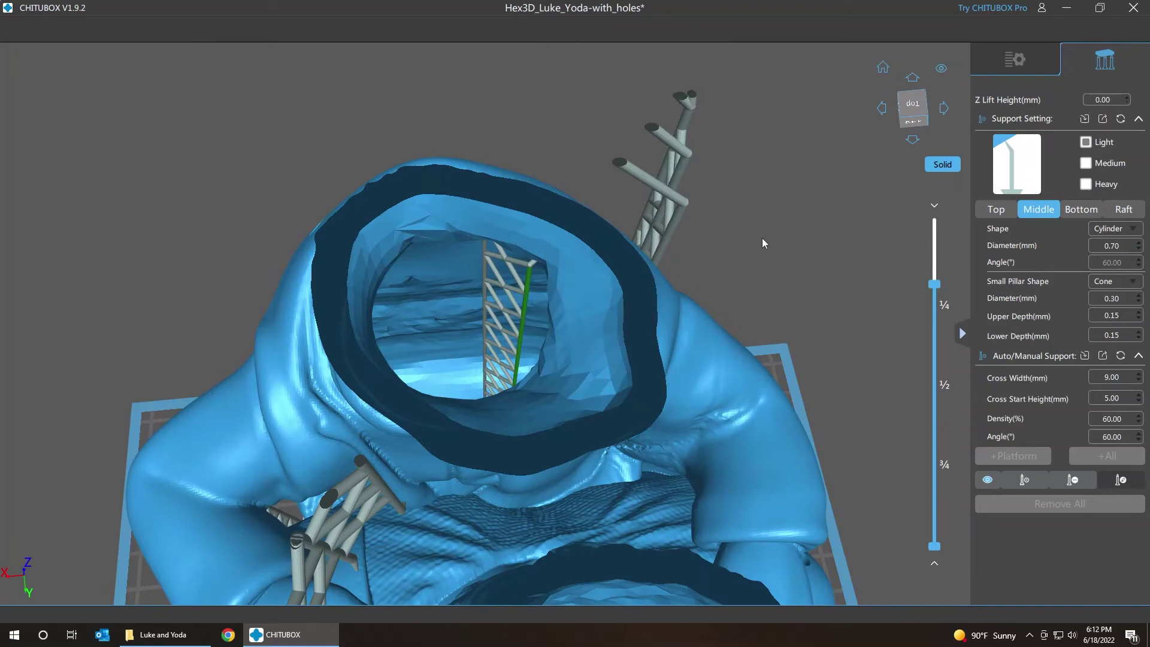
pyautogui.press('Down')
pyautogui.press('Down')
pyautogui.press('Down')
pyautogui.press('Down')
pyautogui.press('Down')
pyautogui.press('Down')
pyautogui.press('Down')
pyautogui.press('Down')
pyautogui.press('Down')
pyautogui.press('Down')
pyautogui.press('Down')
pyautogui.press('Down')
pyautogui.press('Down')
pyautogui.press('Down')
pyautogui.press('Down')
pyautogui.press('Down')
pyautogui.press('Down')
pyautogui.press('Down')
pyautogui.press('Down')
pyautogui.press('Down')
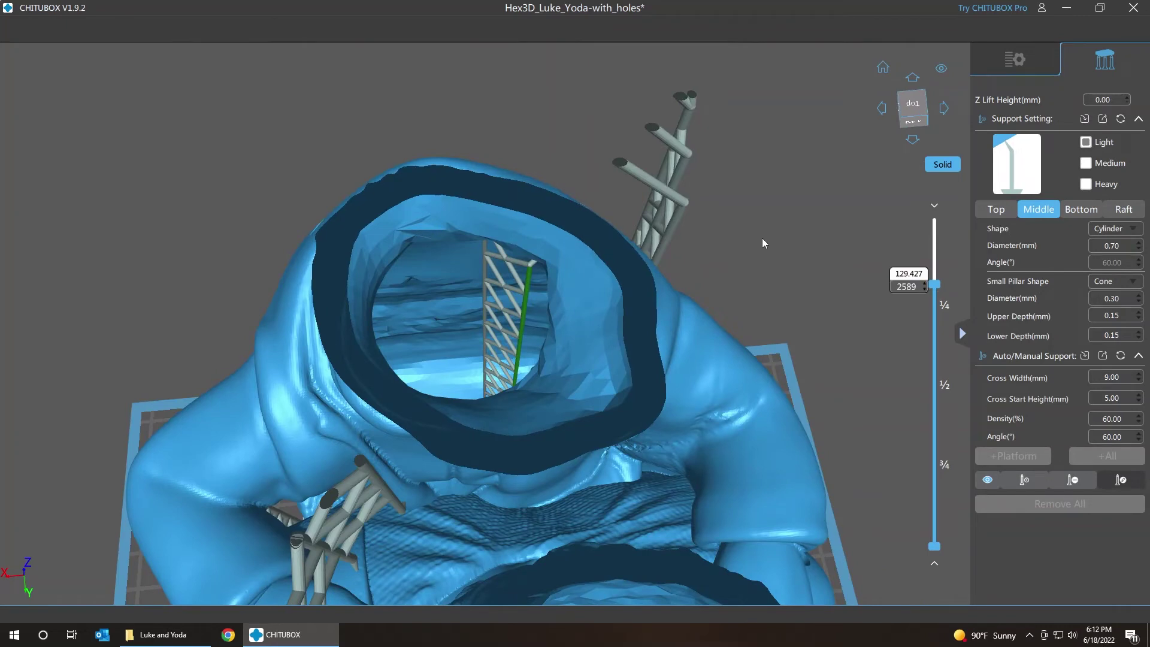
pyautogui.press('Down')
pyautogui.press('Down')
pyautogui.press('Down')
pyautogui.press('Down')
pyautogui.press('Down')
pyautogui.press('Down')
pyautogui.press('Down')
pyautogui.press('Down')
pyautogui.press('Down')
pyautogui.press('Down')
pyautogui.press('Down')
pyautogui.press('Down')
pyautogui.press('Down')
pyautogui.press('Down')
pyautogui.press('Down')
pyautogui.press('Down')
pyautogui.press('Down')
pyautogui.press('Down')
pyautogui.press('Down')
pyautogui.press('Down')
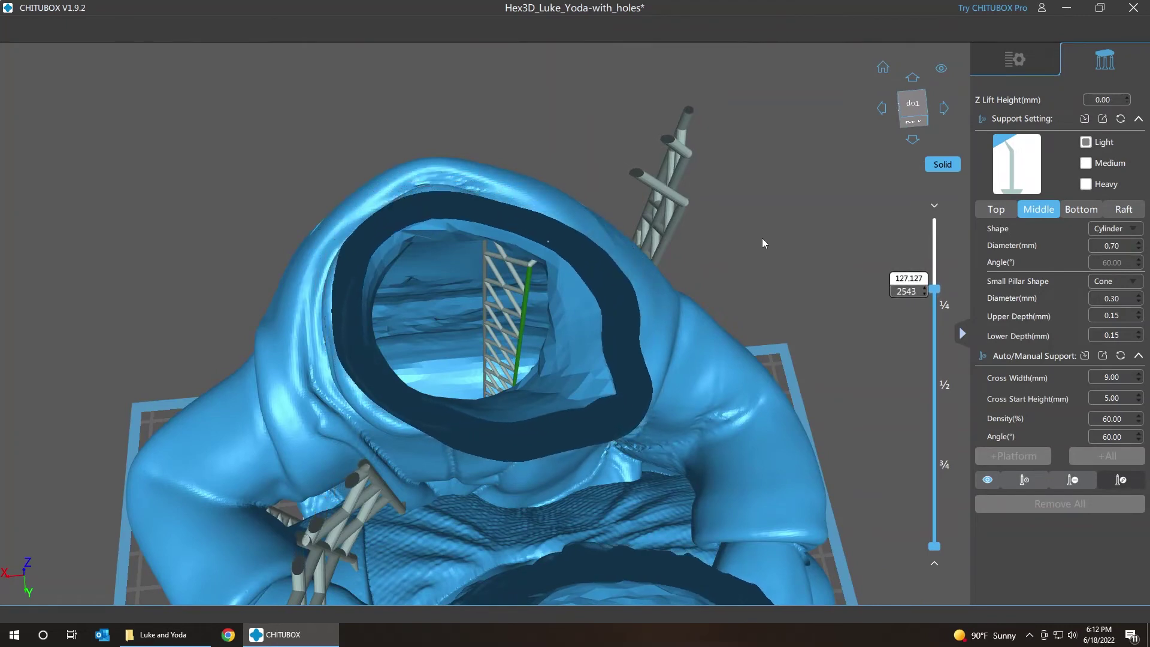
pyautogui.press('Down')
pyautogui.press('Down')
pyautogui.press('Down')
pyautogui.press('Down')
pyautogui.press('Down')
pyautogui.press('Down')
pyautogui.press('Down')
pyautogui.press('Down')
pyautogui.press('Down')
pyautogui.press('Down')
pyautogui.press('Down')
pyautogui.press('Down')
pyautogui.press('Down')
pyautogui.press('Down')
pyautogui.press('Down')
pyautogui.press('Down')
pyautogui.press('Down')
pyautogui.press('Down')
pyautogui.press('Down')
pyautogui.press('Down')
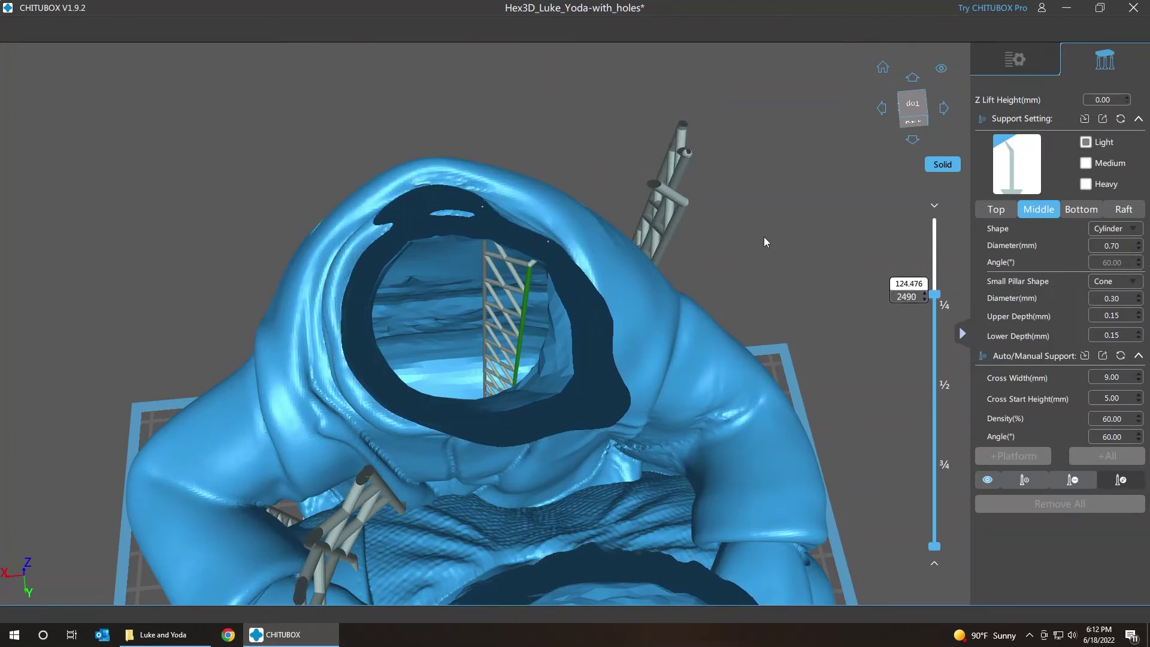
pyautogui.press('Down')
pyautogui.press('Down')
pyautogui.press('Down')
pyautogui.press('Down')
pyautogui.press('Down')
pyautogui.press('Down')
pyautogui.press('Down')
pyautogui.press('Down')
pyautogui.press('Down')
pyautogui.press('Down')
pyautogui.press('Down')
pyautogui.press('Down')
pyautogui.press('Down')
pyautogui.press('Down')
pyautogui.press('Down')
pyautogui.press('Down')
pyautogui.press('Down')
pyautogui.press('Down')
pyautogui.press('Down')
pyautogui.press('Down')
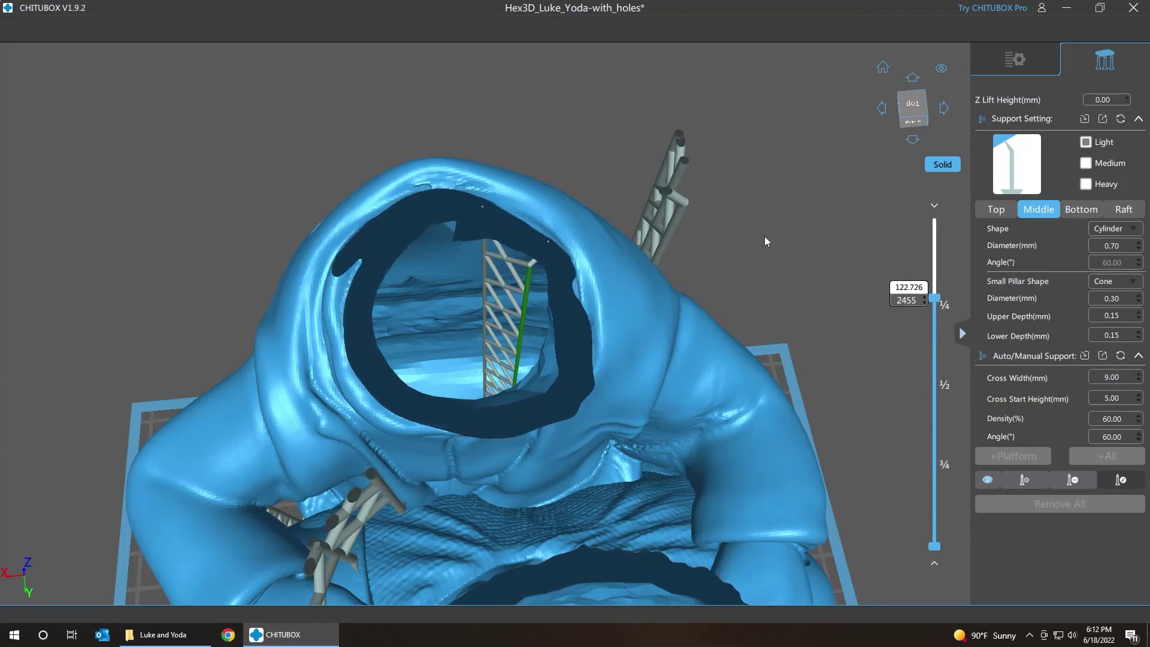
pyautogui.press('Up')
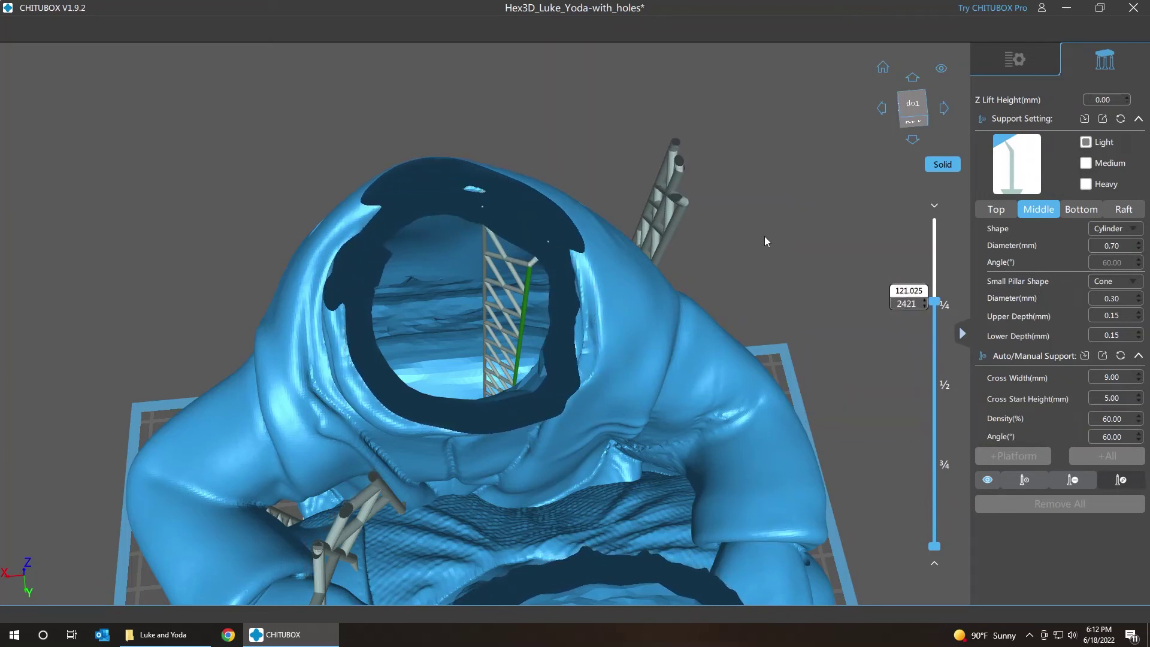
# Step back and forth between layers 2421 and 2430 to examine where the small island inside the cavity first appears
pyautogui.press('Up')
pyautogui.press('Up')
pyautogui.press('Up')
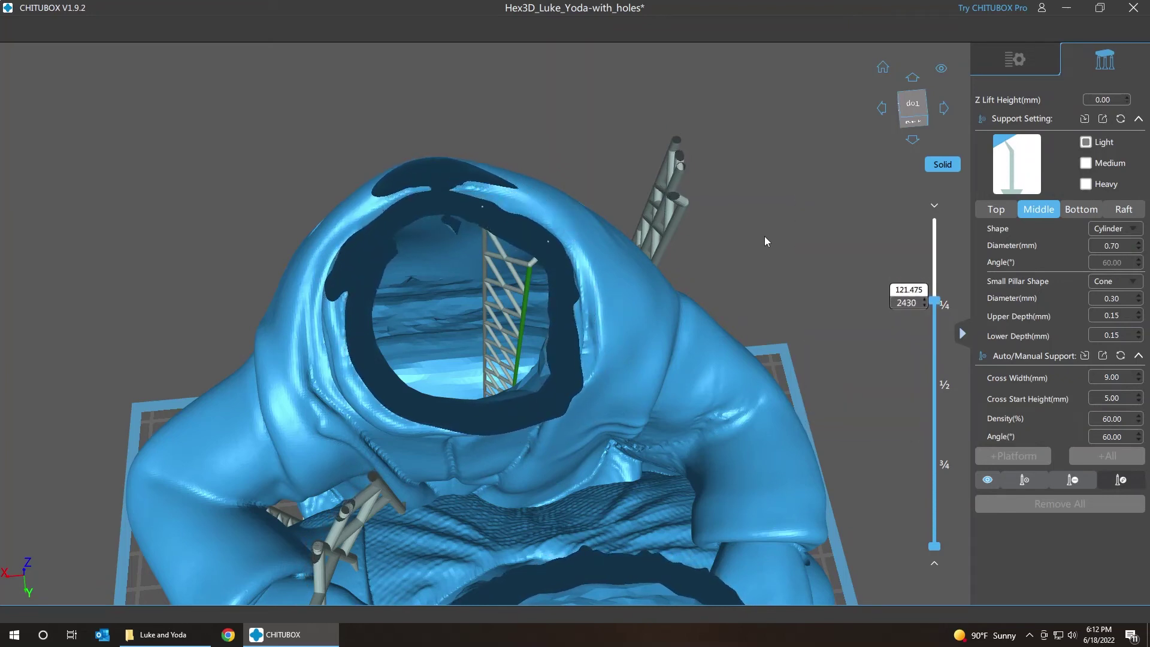
pyautogui.press('Down')
pyautogui.press('Down')
pyautogui.press('Down')
pyautogui.press('Up')
pyautogui.press('Up')
pyautogui.press('Up')
pyautogui.press('Up')
pyautogui.press('Up')
pyautogui.press('Up')
pyautogui.press('Up')
pyautogui.press('Up')
pyautogui.press('Up')
pyautogui.press('Up')
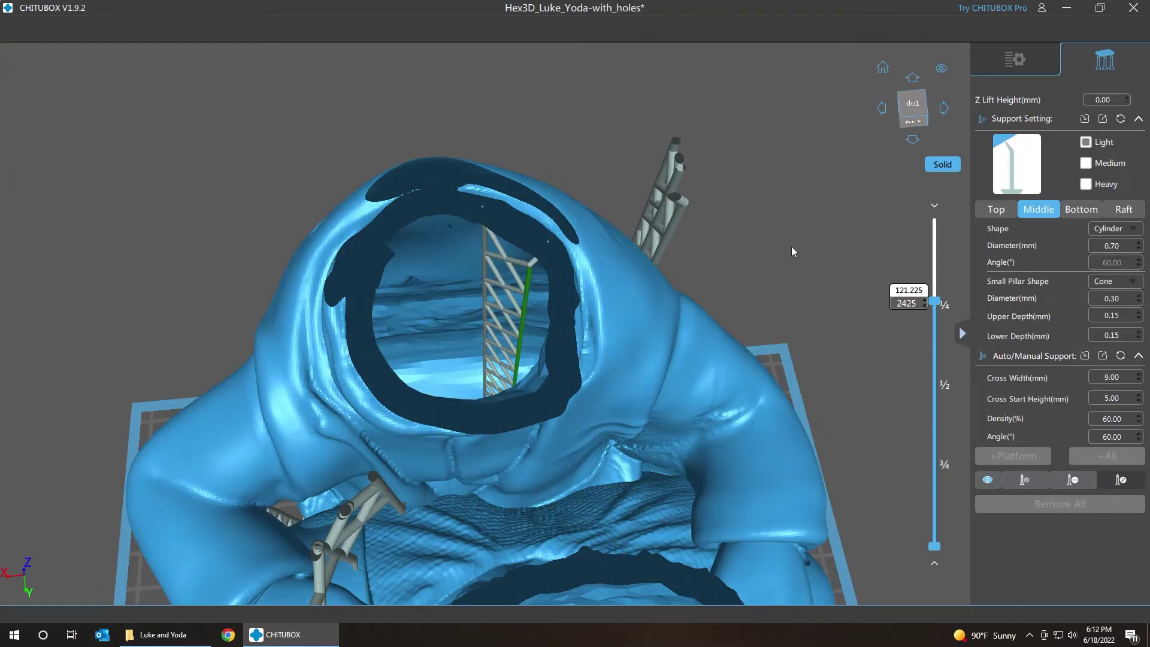
pyautogui.press('Up')
pyautogui.press('Up')
pyautogui.press('Up')
pyautogui.press('Up')
pyautogui.press('Up')
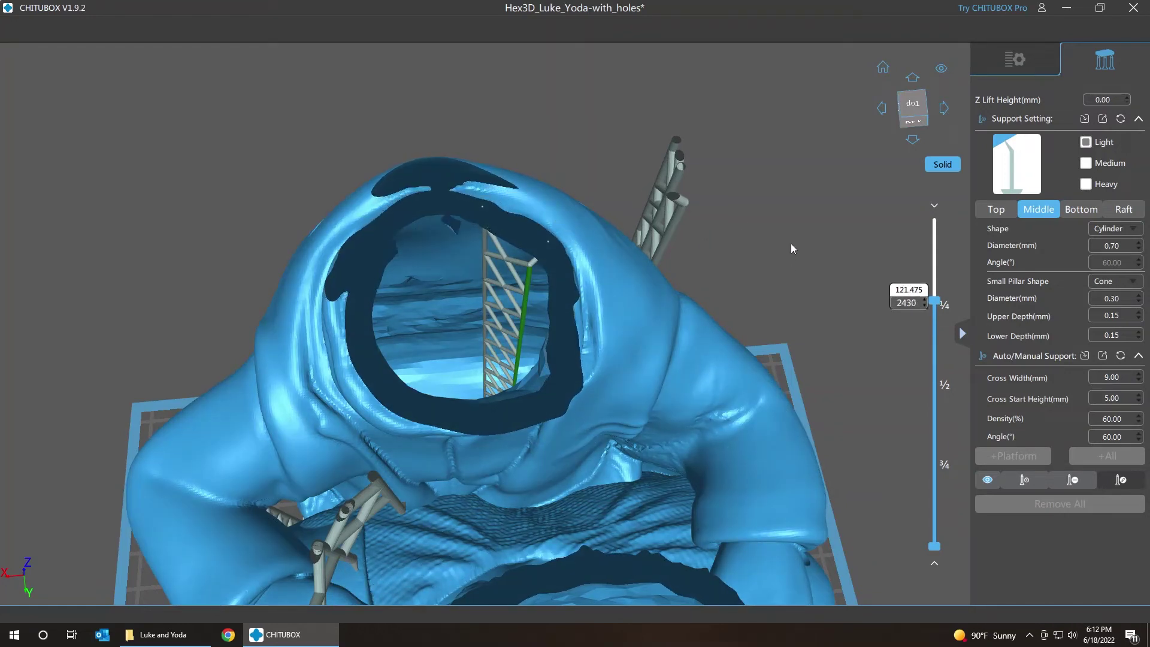
# Step up from layer 2430 past layer 2441 and back to 2443 to examine how the small island merges with the cavity wall
pyautogui.press('Up')
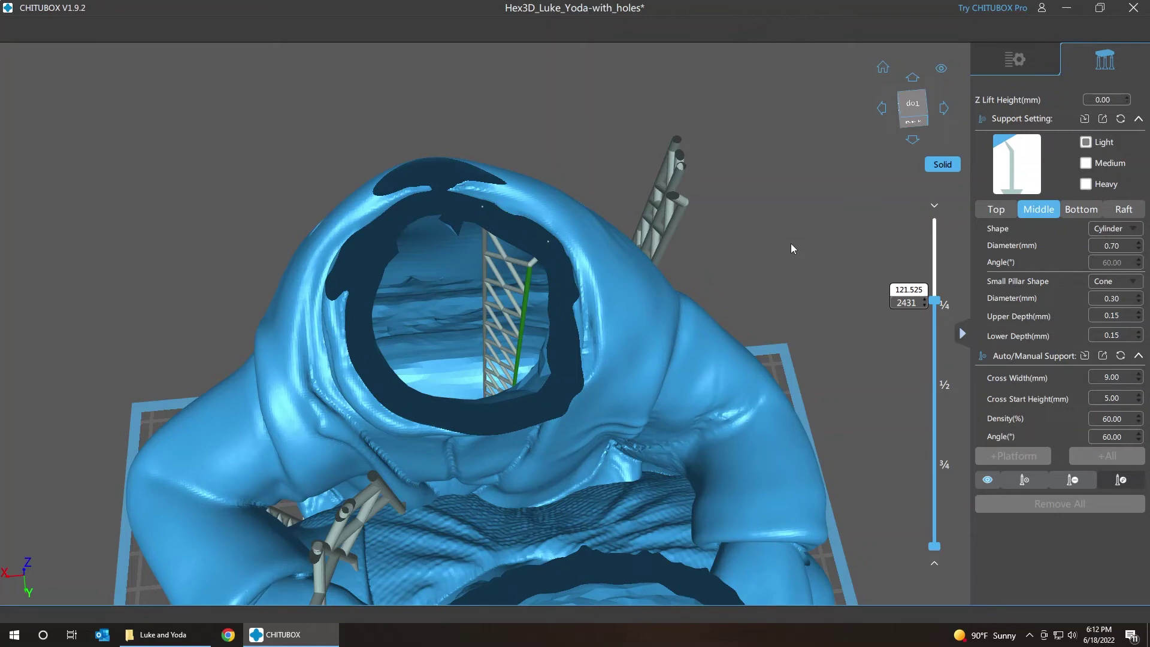
pyautogui.press('Up')
pyautogui.press('Up')
pyautogui.press('Up')
pyautogui.press('Up')
pyautogui.press('Up')
pyautogui.press('Up')
pyautogui.press('Up')
pyautogui.press('Up')
pyautogui.press('Up')
pyautogui.press('Up')
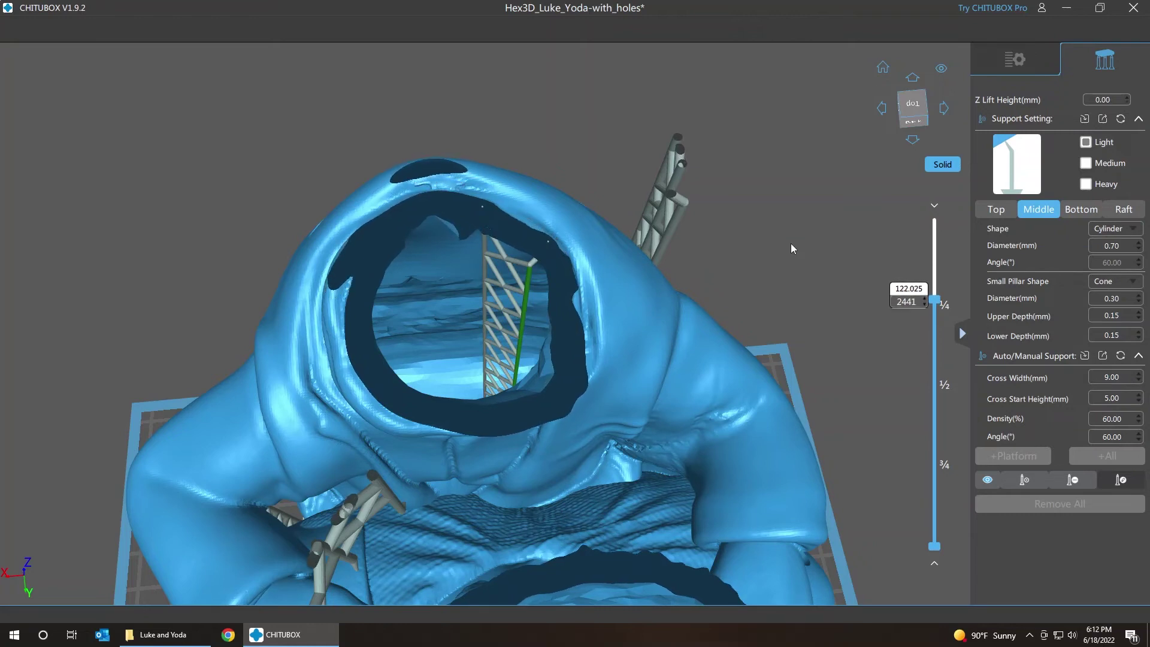
pyautogui.press('Up')
pyautogui.press('Up')
pyautogui.press('Up')
pyautogui.press('Up')
pyautogui.press('Down')
pyautogui.press('Down')
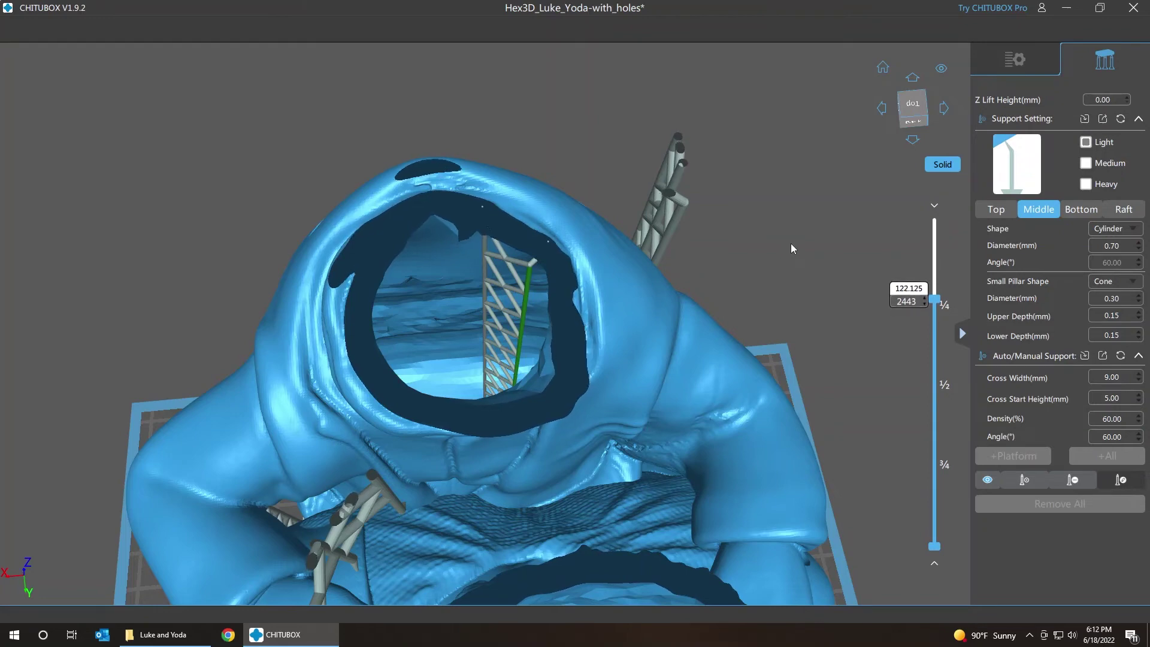
# Step back down from layer 2443 to layer 2426, where the small island hangs detached inside the cavity
pyautogui.press('Down')
pyautogui.press('Down')
pyautogui.press('Down')
pyautogui.press('Down')
pyautogui.press('Down')
pyautogui.press('Down')
pyautogui.press('Down')
pyautogui.press('Down')
pyautogui.press('Down')
pyautogui.press('Down')
pyautogui.press('Down')
pyautogui.press('Down')
pyautogui.press('Down')
pyautogui.press('Down')
pyautogui.press('Down')
pyautogui.press('Down')
pyautogui.press('Down')
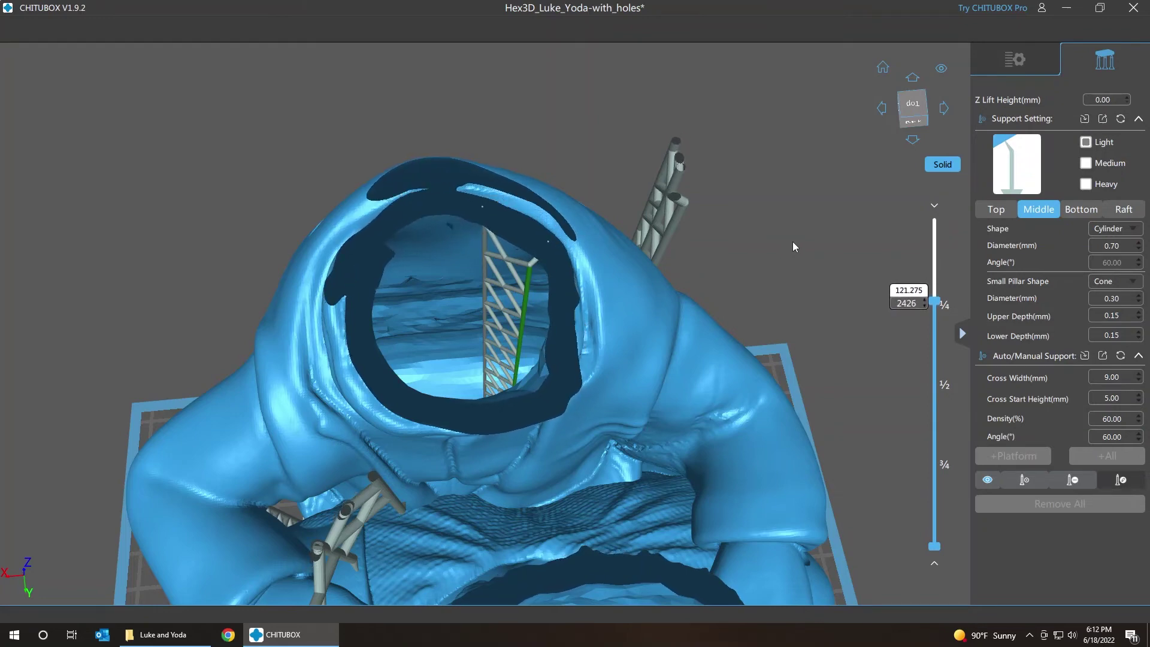
# Raise the lower limit of the visible layer range to hide the lower body and expose the small cavity island from below
pyautogui.scroll(5, 447, 263)
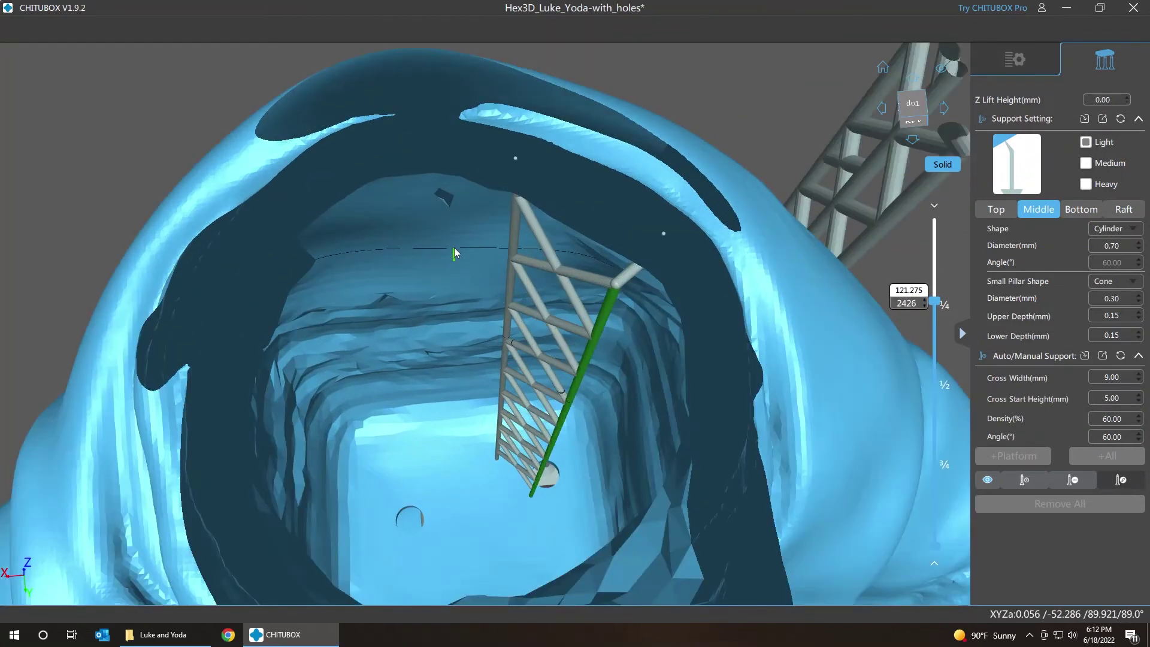
pyautogui.scroll(1, 454, 247)
pyautogui.moveTo(478, 230); pyautogui.dragTo(748, 3, button='right')
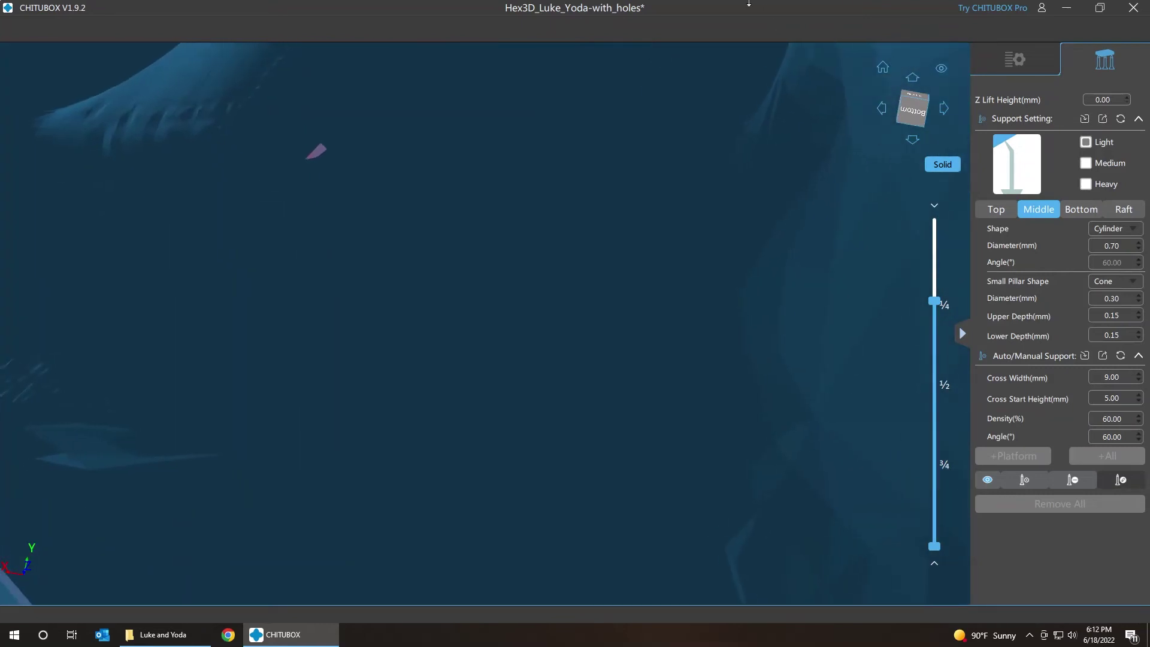
pyautogui.scroll(-2, 426, 404)
pyautogui.moveTo(339, 413); pyautogui.dragTo(167, 168, button='middle')
pyautogui.scroll(1, 167, 168)
pyautogui.scroll(1, 225, 537)
pyautogui.moveTo(226, 538); pyautogui.dragTo(350, 95, button='middle')
pyautogui.scroll(1, 227, 297)
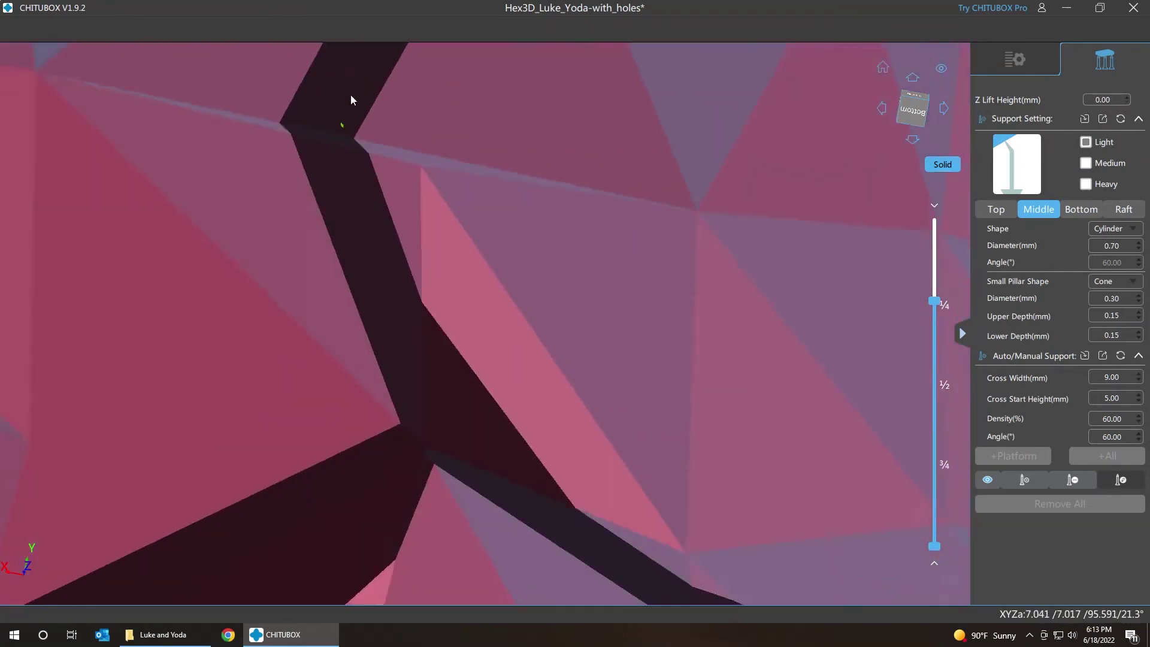
pyautogui.scroll(2, 375, 46)
pyautogui.moveTo(376, 45); pyautogui.dragTo(937, 549, button='middle')
pyautogui.moveTo(934, 546); pyautogui.dragTo(928, 333)
pyautogui.moveTo(771, 442); pyautogui.dragTo(281, 526, button='middle')
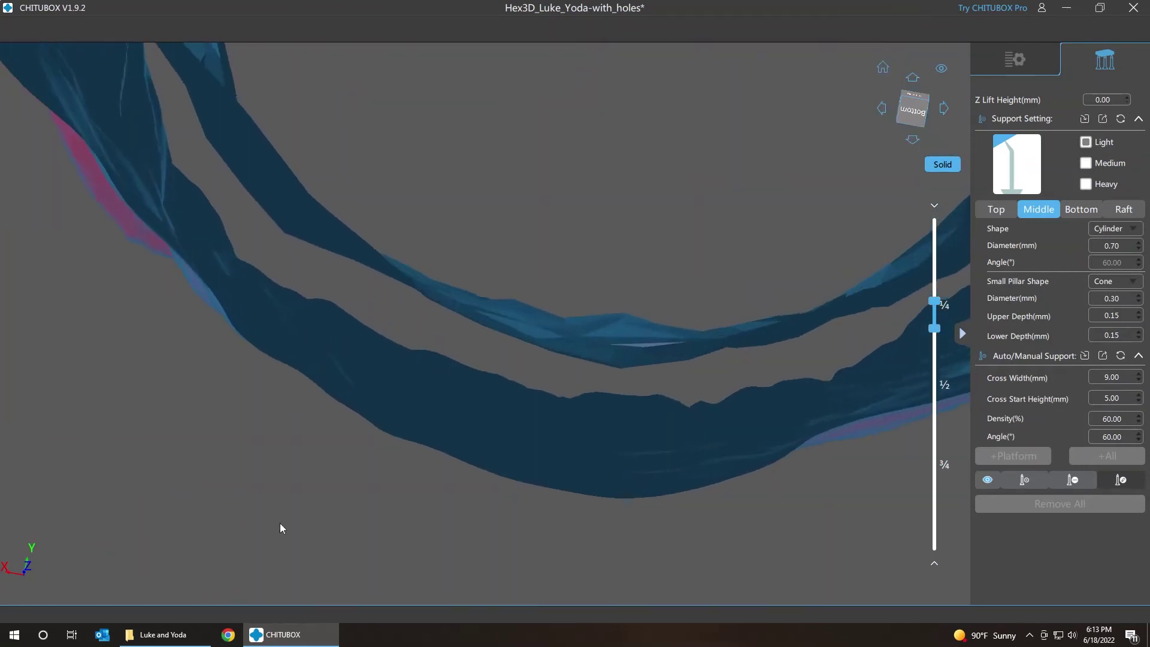
pyautogui.scroll(-3, 629, 240)
pyautogui.moveTo(746, 436); pyautogui.dragTo(868, 201, button='middle')
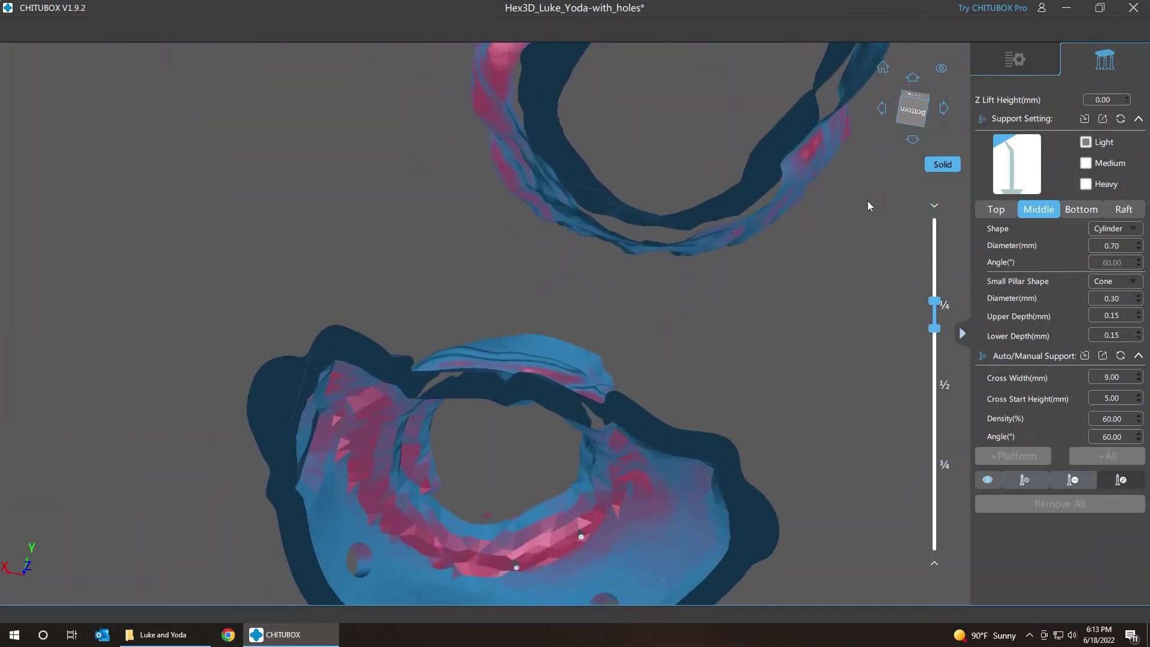
pyautogui.moveTo(769, 342); pyautogui.dragTo(892, 102, button='middle')
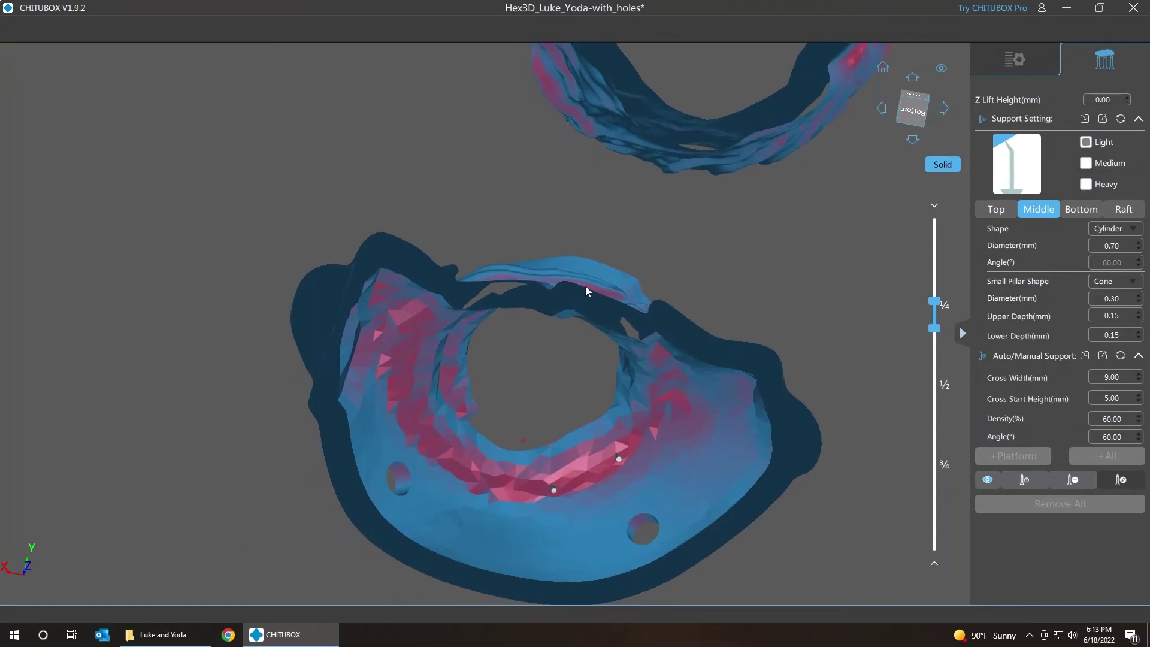
# Add a light support under the small detached island inside the hollow body, working from the underside
pyautogui.scroll(5, 531, 433)
pyautogui.scroll(2, 531, 438)
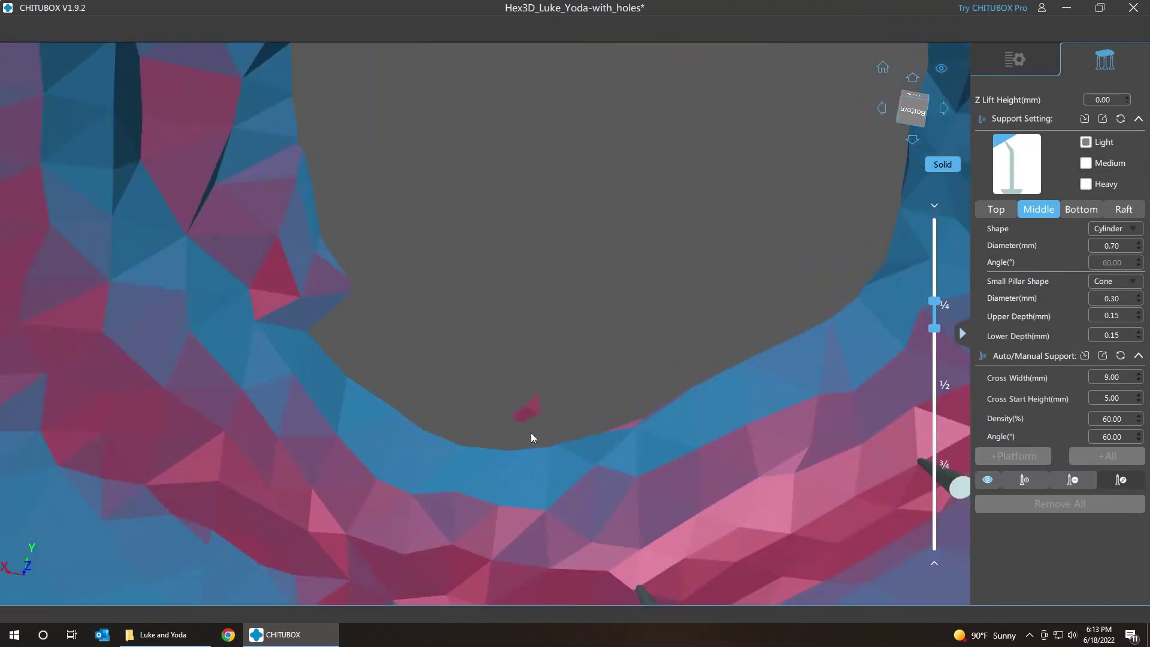
pyautogui.click(531, 438)
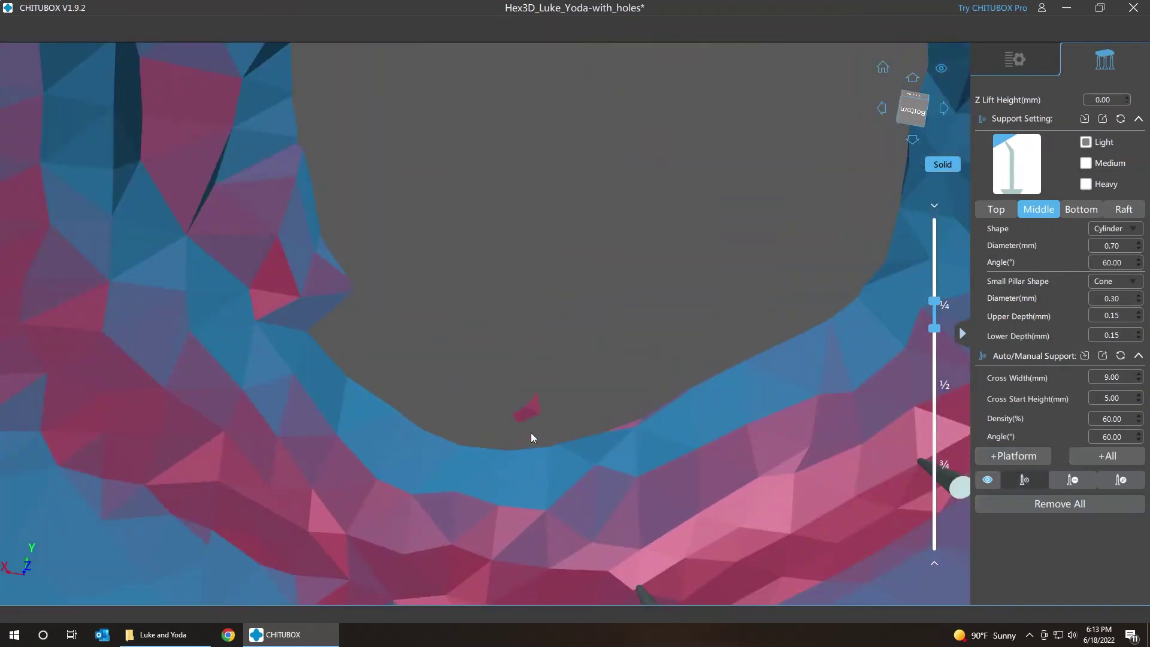
pyautogui.click(528, 409)
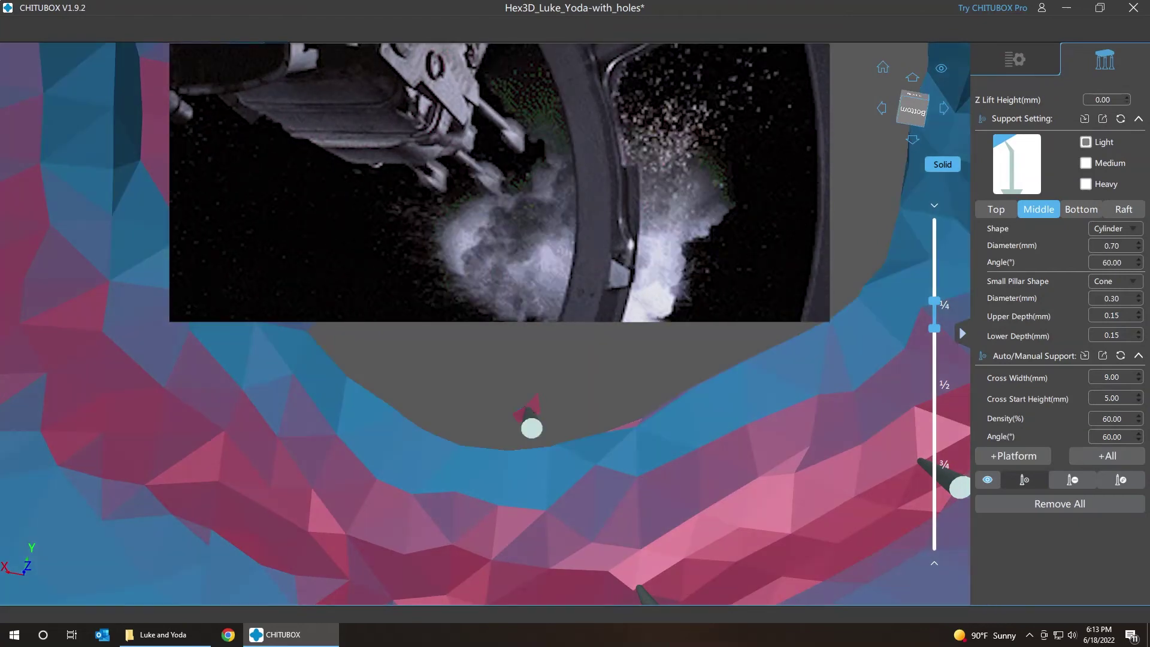
pyautogui.moveTo(631, 297); pyautogui.dragTo(648, 400)
pyautogui.moveTo(649, 400); pyautogui.dragTo(652, 452, button='right')
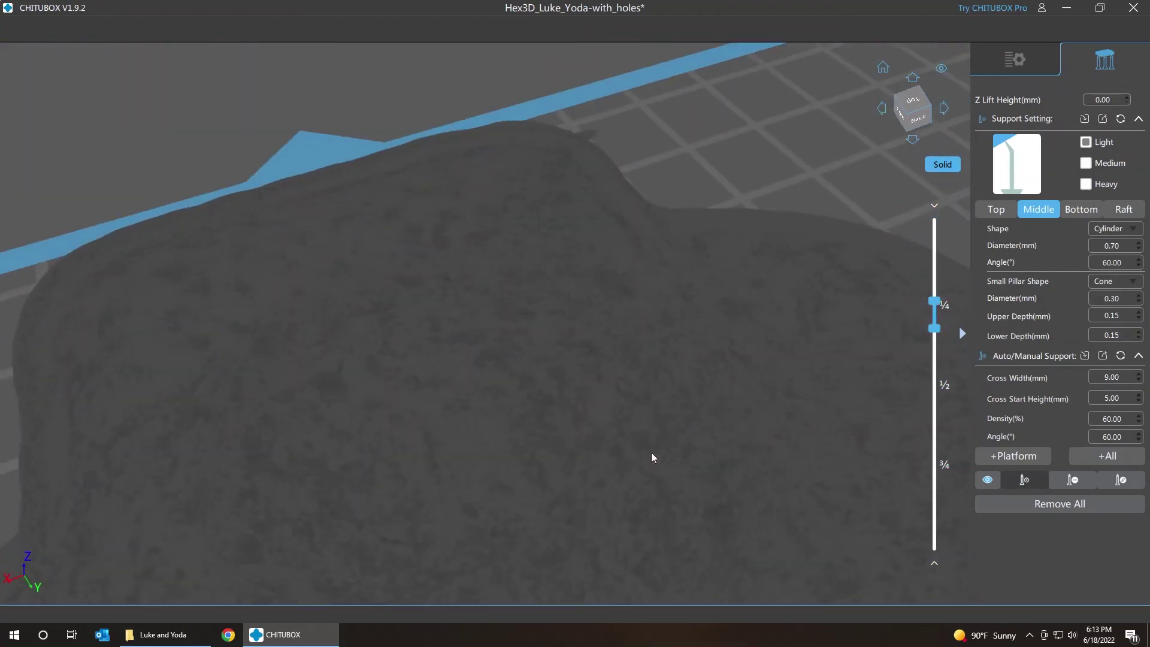
# Reset the lower limit of the visible layer range to layer 0 to show the full lower body again
pyautogui.scroll(-10, 652, 452)
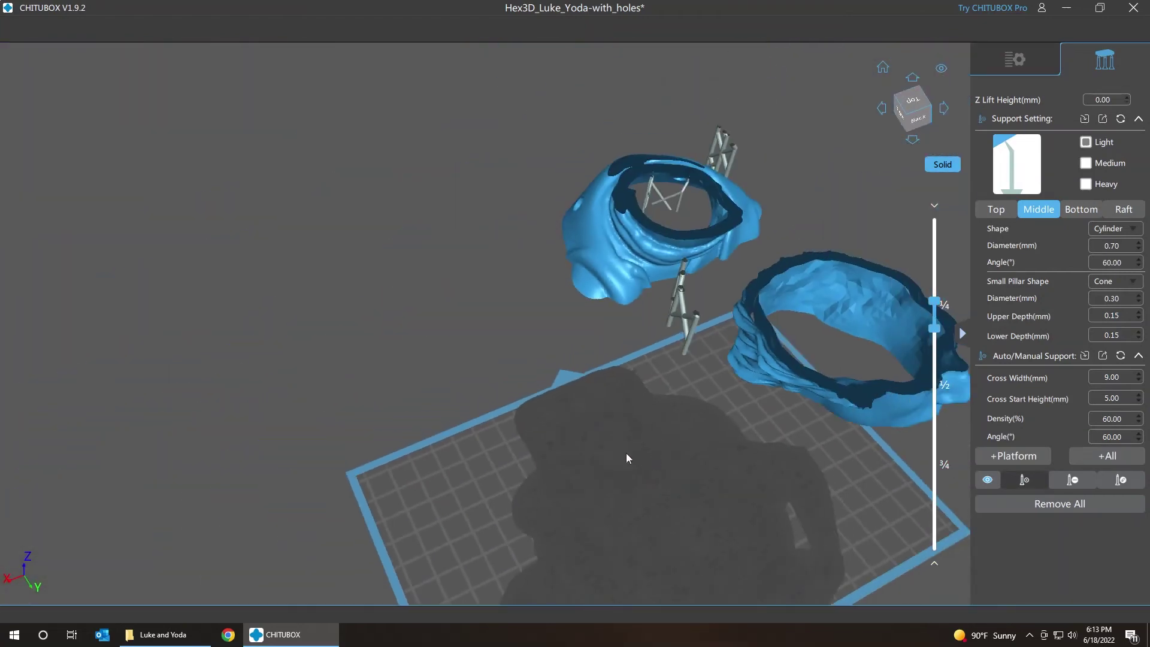
pyautogui.moveTo(623, 457); pyautogui.dragTo(478, 532, button='middle')
pyautogui.moveTo(742, 290); pyautogui.dragTo(641, 324, button='middle')
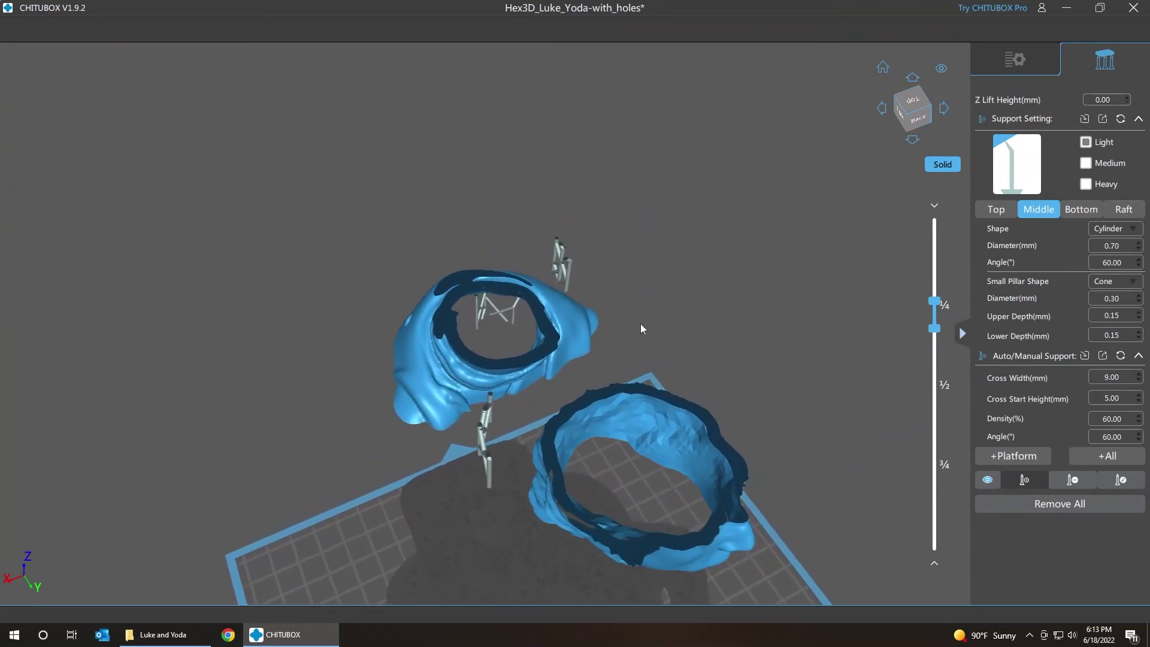
pyautogui.moveTo(314, 280); pyautogui.dragTo(263, 294, button='right')
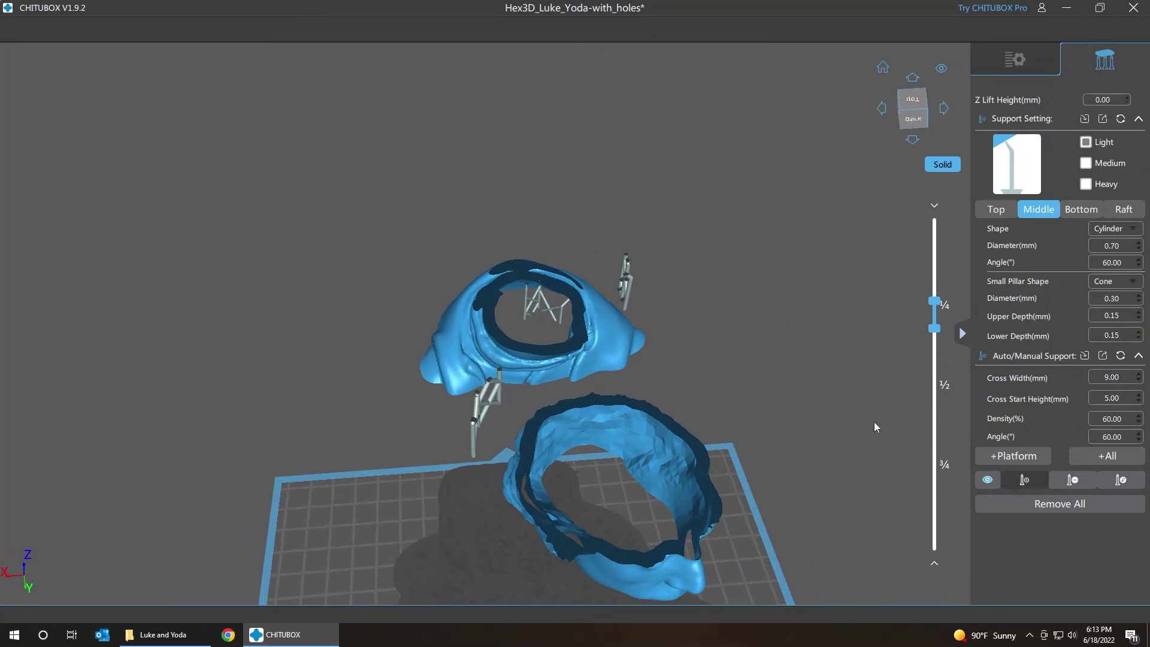
pyautogui.moveTo(931, 333); pyautogui.dragTo(929, 590)
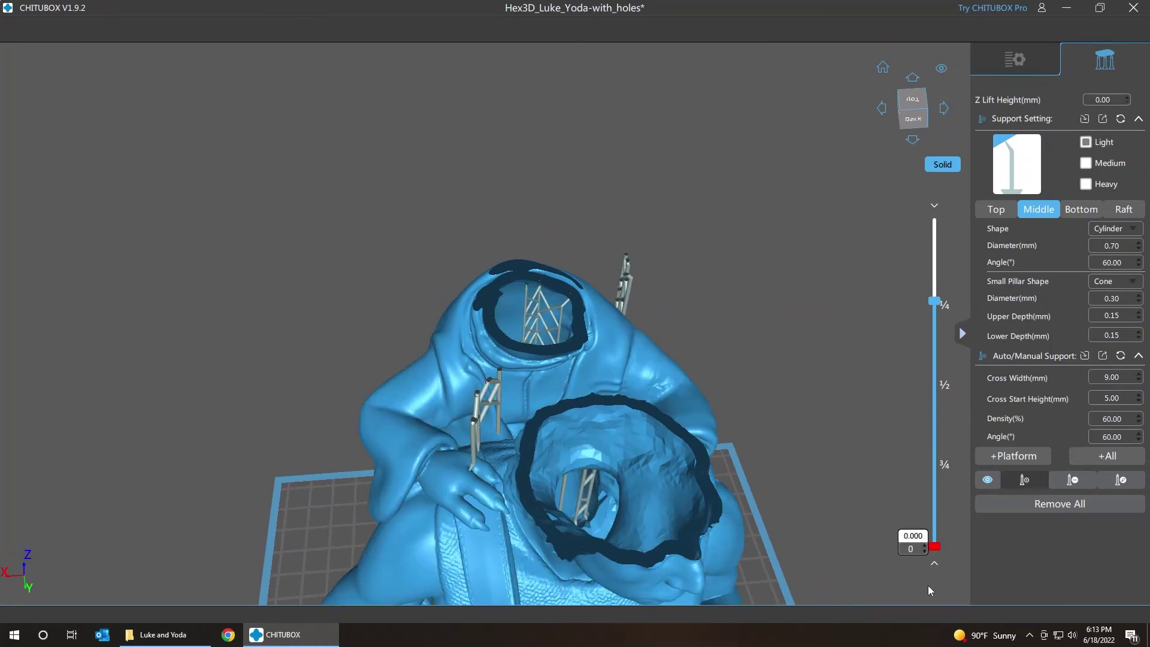
pyautogui.moveTo(732, 254); pyautogui.dragTo(771, 335, button='right')
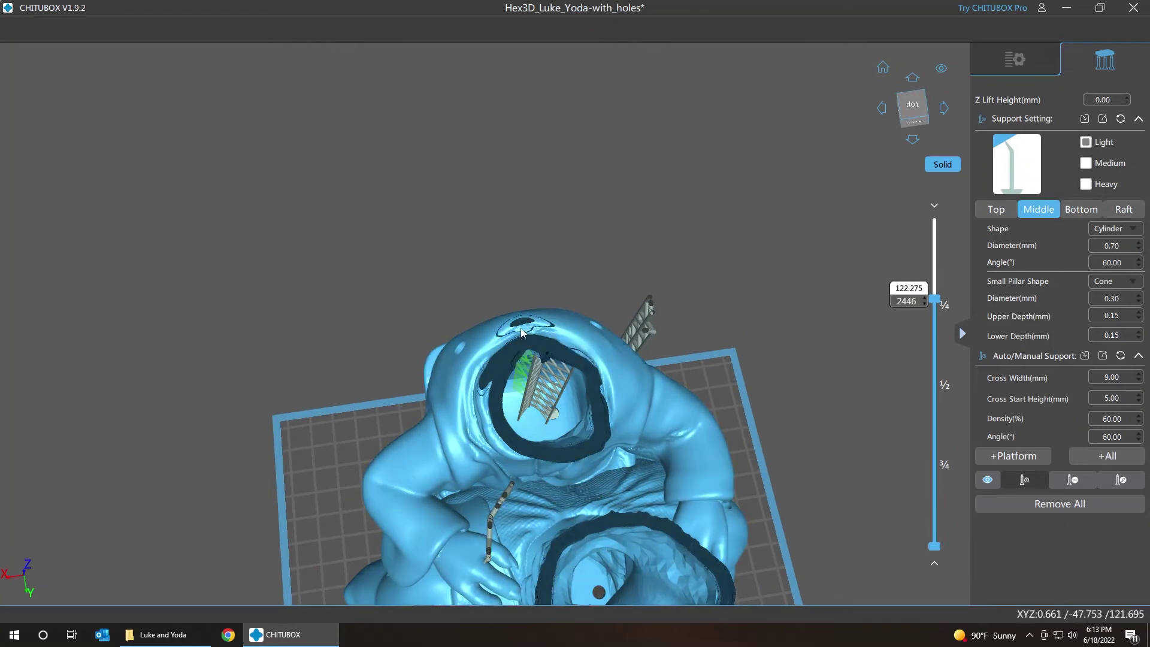
# Step down from layer 2446 to layer 2430 to examine the cross-section around Yoda's collar and the supported cavity area
pyautogui.press('Down')
pyautogui.press('Down')
pyautogui.press('Down')
pyautogui.press('Down')
pyautogui.press('Down')
pyautogui.press('Down')
pyautogui.press('Down')
pyautogui.press('Down')
pyautogui.press('Down')
pyautogui.press('Down')
pyautogui.press('Down')
pyautogui.press('Down')
pyautogui.press('Down')
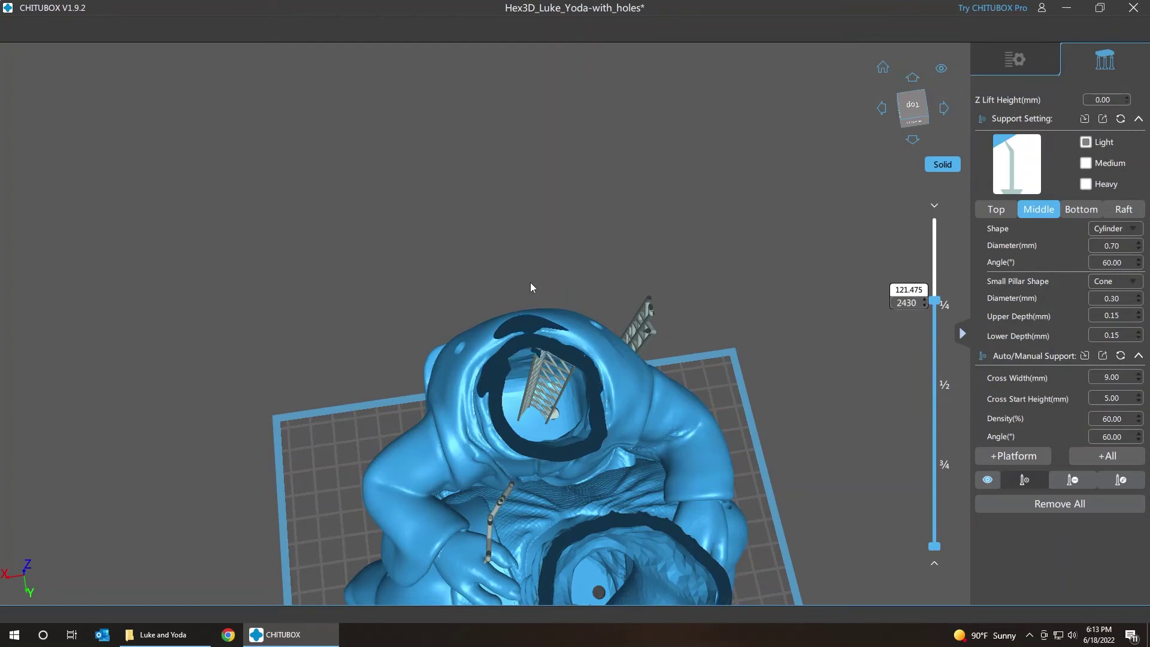
# Step back up from layer 2430 to layer 2448, checking the collar section from above for detached areas
pyautogui.moveTo(531, 283)
pyautogui.mouseDown(button='right')
pyautogui.moveTo(652, 224)
pyautogui.moveTo(706, 182)
pyautogui.moveTo(519, 271)
pyautogui.moveTo(630, 244)
pyautogui.moveTo(667, 206)
pyautogui.moveTo(526, 252)
pyautogui.moveTo(503, 274)
pyautogui.moveTo(518, 280)
pyautogui.mouseUp(button='right')
pyautogui.press('Up')
pyautogui.press('Up')
pyautogui.press('Up')
pyautogui.press('Up')
pyautogui.press('Up')
pyautogui.press('Up')
pyautogui.press('Up')
pyautogui.press('Up')
pyautogui.press('Up')
pyautogui.press('Up')
pyautogui.press('Up')
pyautogui.press('Up')
pyautogui.press('Up')
pyautogui.press('Up')
pyautogui.press('Up')
pyautogui.press('Up')
pyautogui.press('Up')
pyautogui.press('Up')
pyautogui.press('Up')
pyautogui.press('Up')
pyautogui.press('Up')
pyautogui.press('Up')
pyautogui.press('Up')
pyautogui.press('Up')
pyautogui.press('Up')
pyautogui.press('Up')
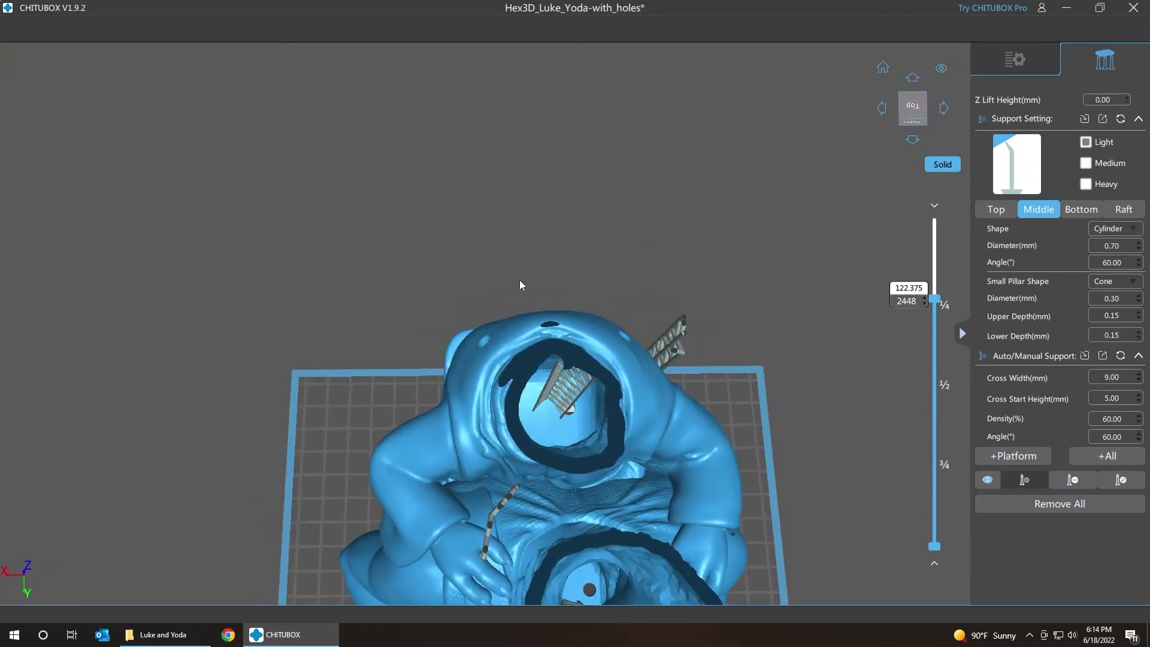
# Continue up through the layers from 2448 to 2699, checking the neck and head cross-sections for unsupported islands
pyautogui.press('Up')
pyautogui.press('Up')
pyautogui.press('Up')
pyautogui.press('Up')
pyautogui.press('Up')
pyautogui.press('Up')
pyautogui.press('Up')
pyautogui.press('Up')
pyautogui.press('Up')
pyautogui.press('Up')
pyautogui.press('Up')
pyautogui.press('Up')
pyautogui.press('Up')
pyautogui.press('Up')
pyautogui.press('Up')
pyautogui.press('Up')
pyautogui.press('Up')
pyautogui.press('Up')
pyautogui.press('Up')
pyautogui.press('Up')
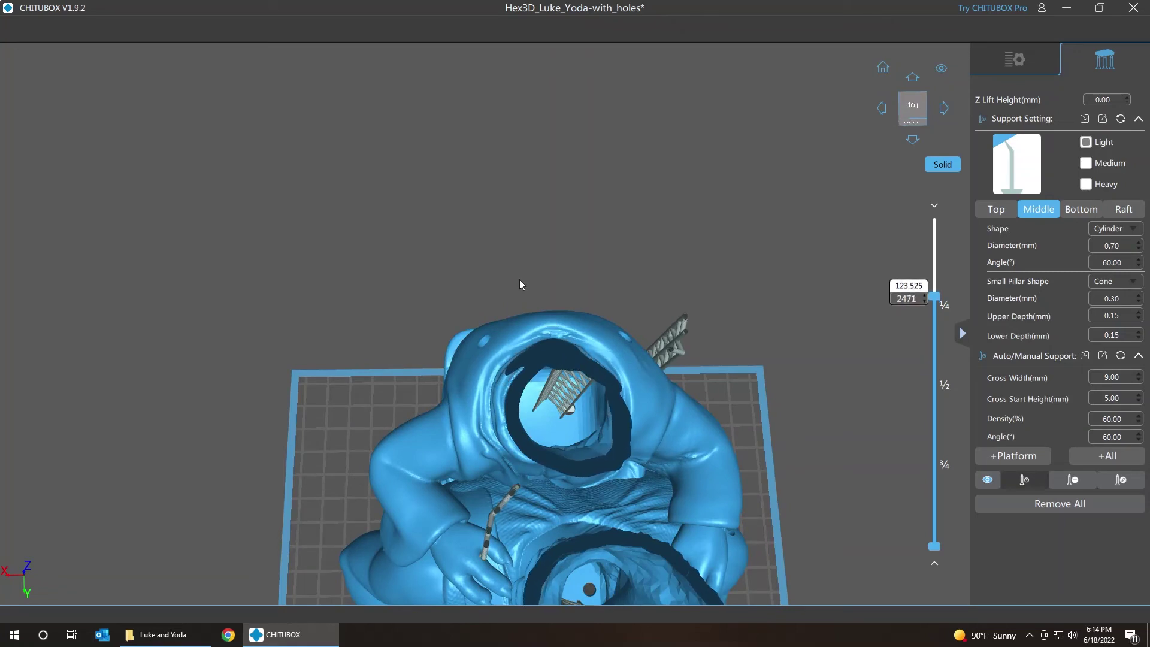
pyautogui.press('Up')
pyautogui.press('Up')
pyautogui.press('Up')
pyautogui.press('Up')
pyautogui.press('Up')
pyautogui.press('Up')
pyautogui.press('Up')
pyautogui.press('Up')
pyautogui.press('Up')
pyautogui.press('Up')
pyautogui.press('Up')
pyautogui.press('Up')
pyautogui.press('Up')
pyautogui.press('Up')
pyautogui.press('Up')
pyautogui.press('Up')
pyautogui.press('Up')
pyautogui.press('Up')
pyautogui.press('Up')
pyautogui.press('Up')
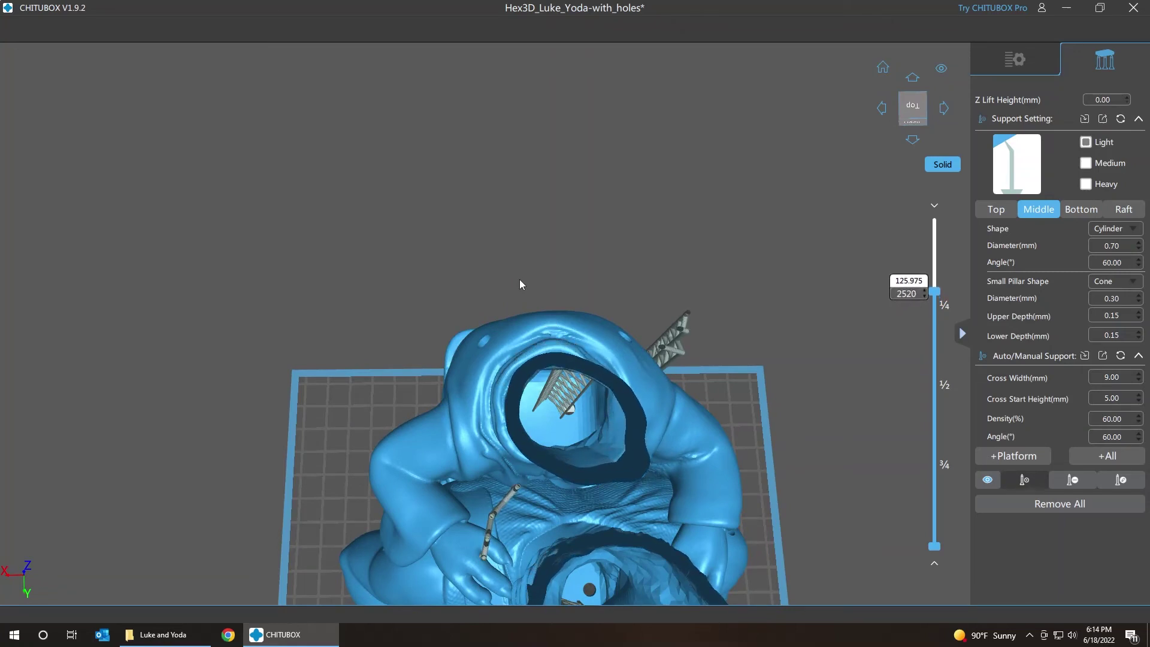
pyautogui.press('Up')
pyautogui.press('Up')
pyautogui.press('Up')
pyautogui.press('Up')
pyautogui.press('Up')
pyautogui.press('Up')
pyautogui.press('Up')
pyautogui.press('Up')
pyautogui.press('Up')
pyautogui.press('Up')
pyautogui.press('Up')
pyautogui.press('Up')
pyautogui.press('Up')
pyautogui.press('Up')
pyautogui.press('Up')
pyautogui.press('Up')
pyautogui.press('Up')
pyautogui.press('Up')
pyautogui.press('Up')
pyautogui.press('Up')
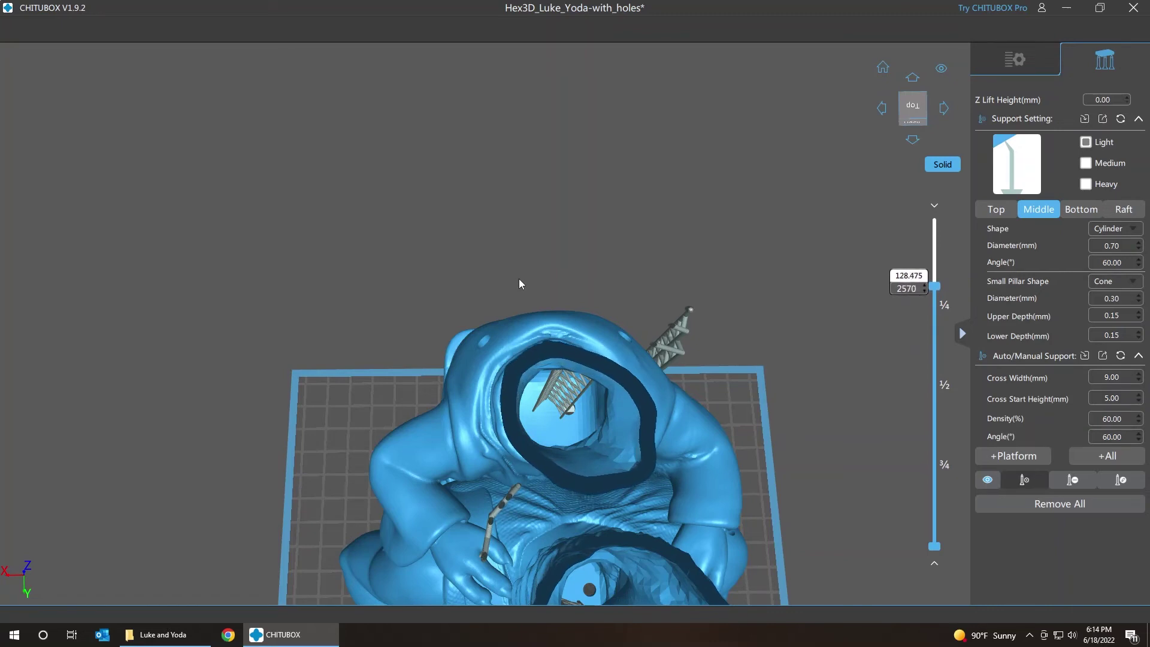
pyautogui.press('Up')
pyautogui.press('Up')
pyautogui.press('Up')
pyautogui.press('Up')
pyautogui.press('Up')
pyautogui.press('Up')
pyautogui.press('Up')
pyautogui.press('Up')
pyautogui.press('Up')
pyautogui.press('Up')
pyautogui.press('Up')
pyautogui.press('Up')
pyautogui.press('Up')
pyautogui.press('Up')
pyautogui.press('Up')
pyautogui.press('Up')
pyautogui.press('Up')
pyautogui.press('Up')
pyautogui.press('Up')
pyautogui.press('Up')
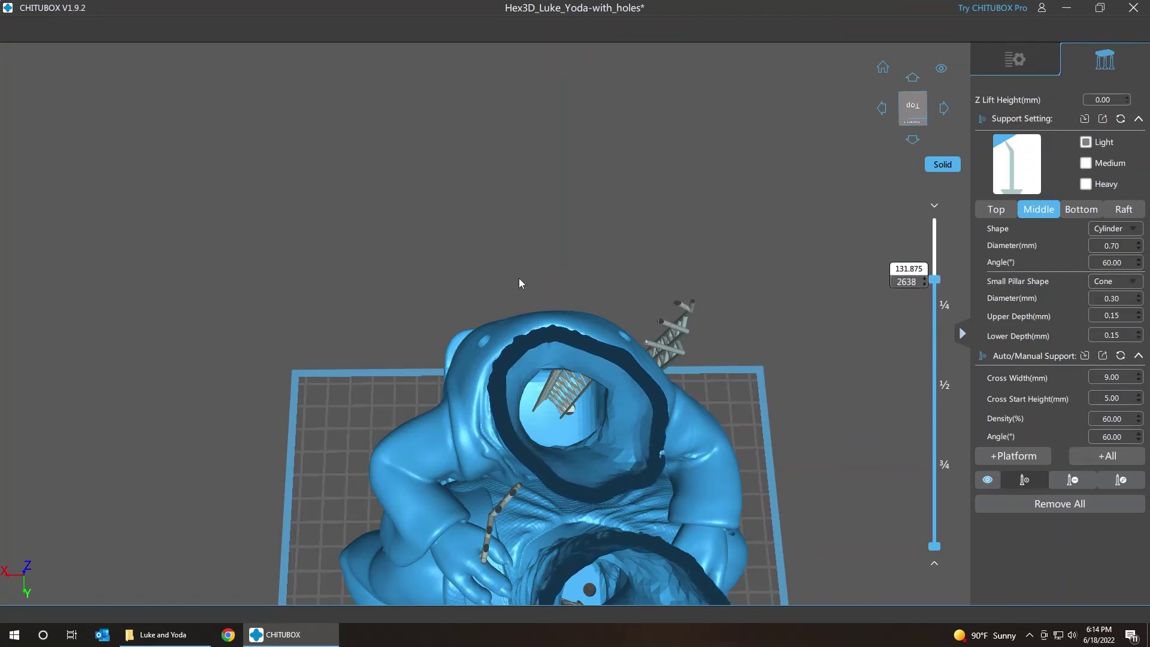
pyautogui.press('Up')
pyautogui.press('Up')
pyautogui.press('Up')
pyautogui.press('Up')
pyautogui.press('Up')
pyautogui.press('Up')
pyautogui.press('Up')
pyautogui.press('Up')
pyautogui.press('Up')
pyautogui.press('Up')
pyautogui.press('Up')
pyautogui.press('Up')
pyautogui.press('Up')
pyautogui.press('Up')
pyautogui.press('Up')
pyautogui.press('Up')
pyautogui.press('Up')
pyautogui.press('Up')
pyautogui.press('Up')
pyautogui.press('Up')
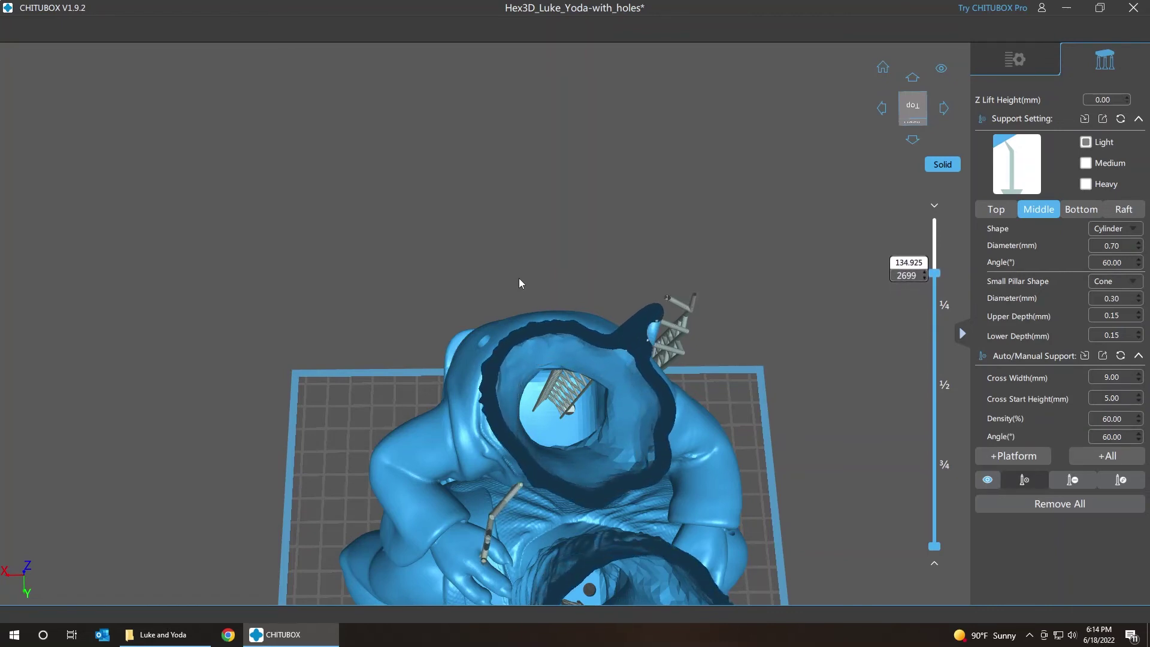
# Step up through the layers from 2699 to 3183, checking the cross-sections of Yoda's ears and upper head for unsupported islands
pyautogui.press('Up')
pyautogui.press('Up')
pyautogui.press('Up')
pyautogui.press('Up')
pyautogui.press('Up')
pyautogui.press('Up')
pyautogui.press('Up')
pyautogui.press('Up')
pyautogui.press('Up')
pyautogui.press('Up')
pyautogui.press('Up')
pyautogui.press('Up')
pyautogui.press('Up')
pyautogui.press('Up')
pyautogui.press('Up')
pyautogui.press('Up')
pyautogui.press('Up')
pyautogui.press('Up')
pyautogui.press('Up')
pyautogui.press('Up')
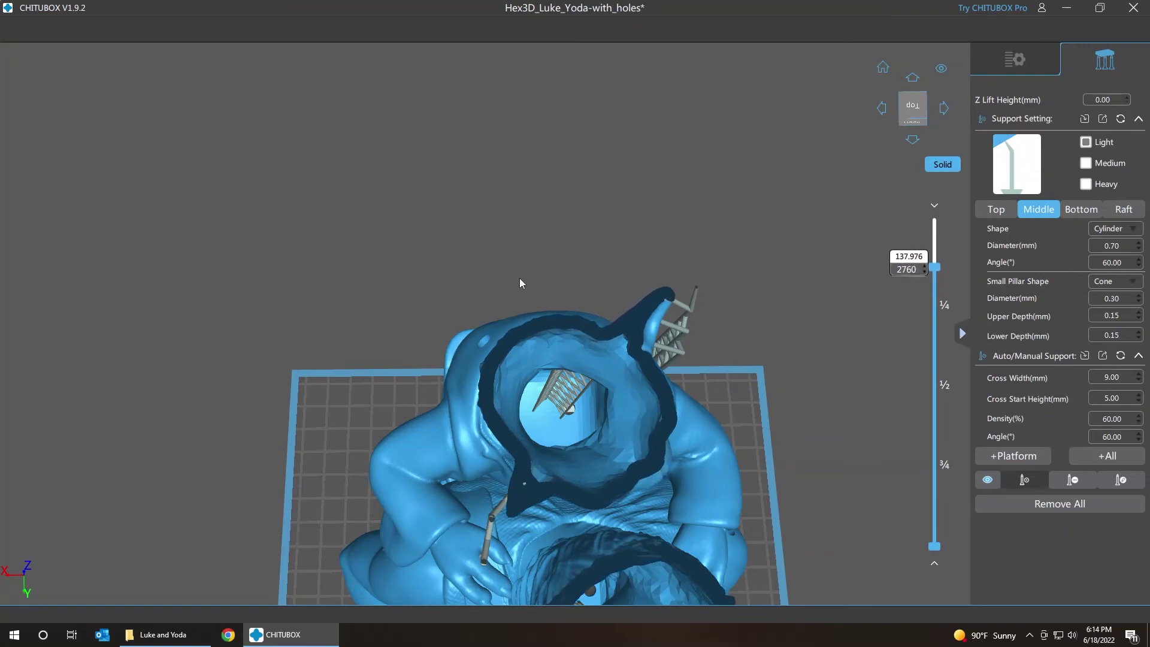
pyautogui.press('Up')
pyautogui.press('Up')
pyautogui.press('Up')
pyautogui.press('Up')
pyautogui.press('Up')
pyautogui.press('Up')
pyautogui.press('Up')
pyautogui.press('Up')
pyautogui.press('Up')
pyautogui.press('Up')
pyautogui.press('Up')
pyautogui.press('Up')
pyautogui.press('Up')
pyautogui.press('Up')
pyautogui.press('Up')
pyautogui.press('Up')
pyautogui.press('Up')
pyautogui.press('Up')
pyautogui.press('Up')
pyautogui.press('Up')
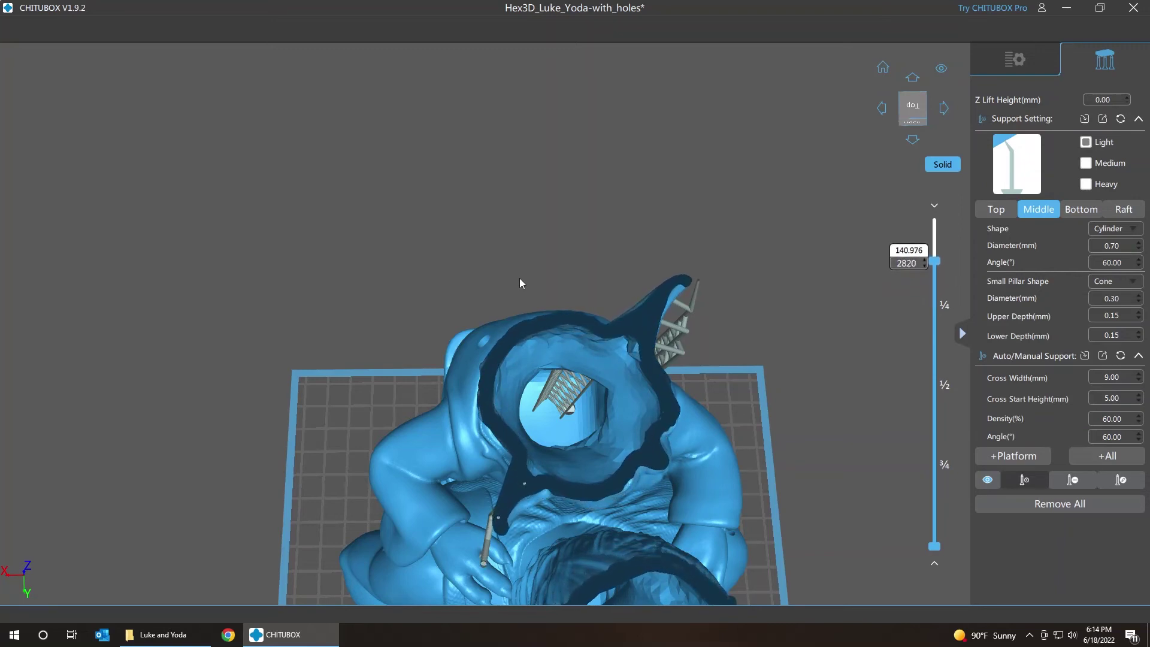
pyautogui.press('Up')
pyautogui.press('Up')
pyautogui.press('Up')
pyautogui.press('Up')
pyautogui.press('Up')
pyautogui.press('Up')
pyautogui.press('Up')
pyautogui.press('Up')
pyautogui.press('Up')
pyautogui.press('Up')
pyautogui.press('Up')
pyautogui.press('Up')
pyautogui.press('Up')
pyautogui.press('Up')
pyautogui.press('Up')
pyautogui.press('Up')
pyautogui.press('Up')
pyautogui.press('Up')
pyautogui.press('Up')
pyautogui.press('Up')
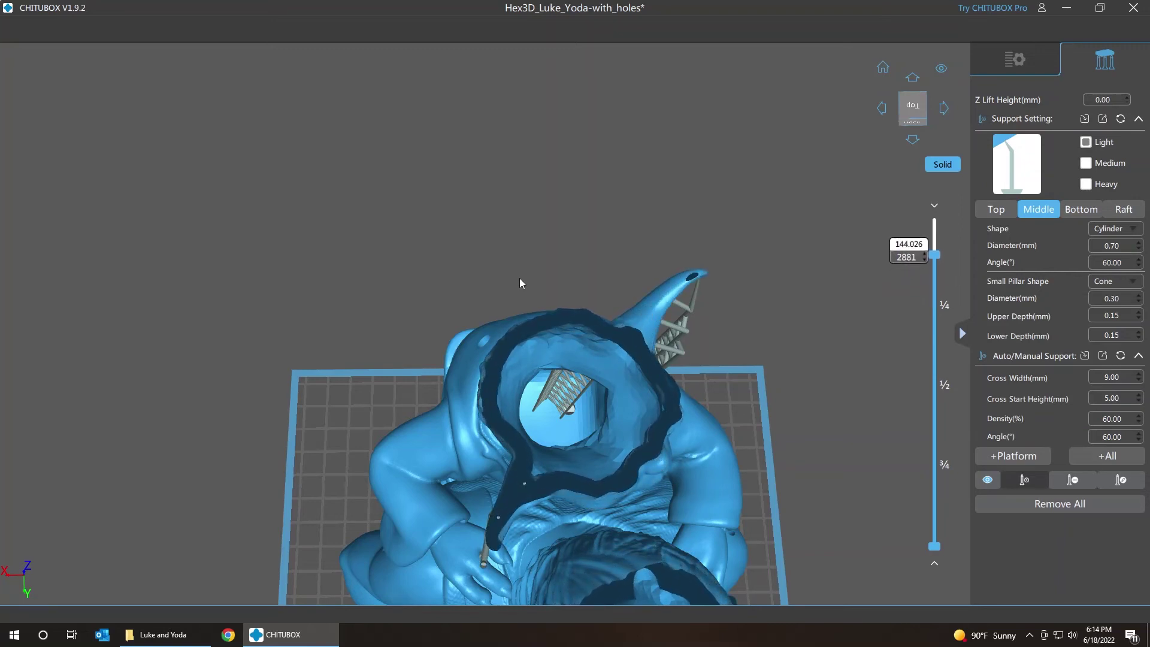
pyautogui.press('Up')
pyautogui.press('Up')
pyautogui.press('Up')
pyautogui.press('Up')
pyautogui.press('Up')
pyautogui.press('Up')
pyautogui.press('Up')
pyautogui.press('Up')
pyautogui.press('Up')
pyautogui.press('Up')
pyautogui.press('Up')
pyautogui.press('Up')
pyautogui.press('Up')
pyautogui.press('Up')
pyautogui.press('Up')
pyautogui.press('Up')
pyautogui.press('Up')
pyautogui.press('Up')
pyautogui.press('Up')
pyautogui.press('Up')
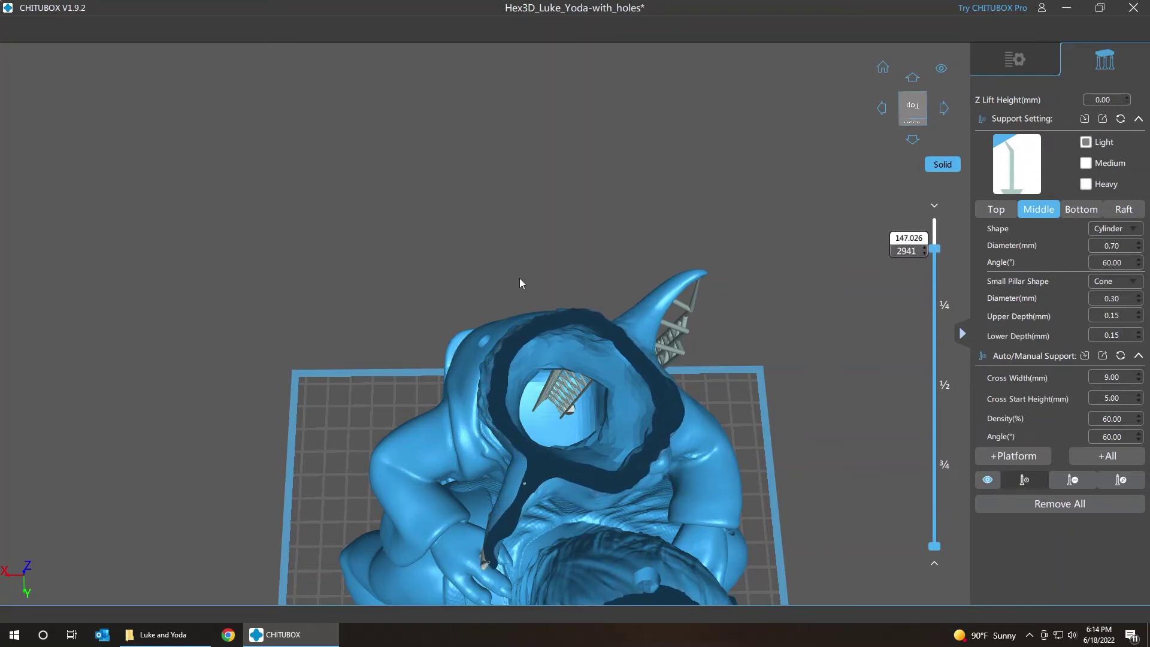
pyautogui.press('Up')
pyautogui.press('Up')
pyautogui.press('Up')
pyautogui.press('Up')
pyautogui.press('Up')
pyautogui.press('Up')
pyautogui.press('Up')
pyautogui.press('Up')
pyautogui.press('Up')
pyautogui.press('Up')
pyautogui.press('Up')
pyautogui.press('Up')
pyautogui.press('Up')
pyautogui.press('Up')
pyautogui.press('Up')
pyautogui.press('Up')
pyautogui.press('Up')
pyautogui.press('Up')
pyautogui.press('Up')
pyautogui.press('Up')
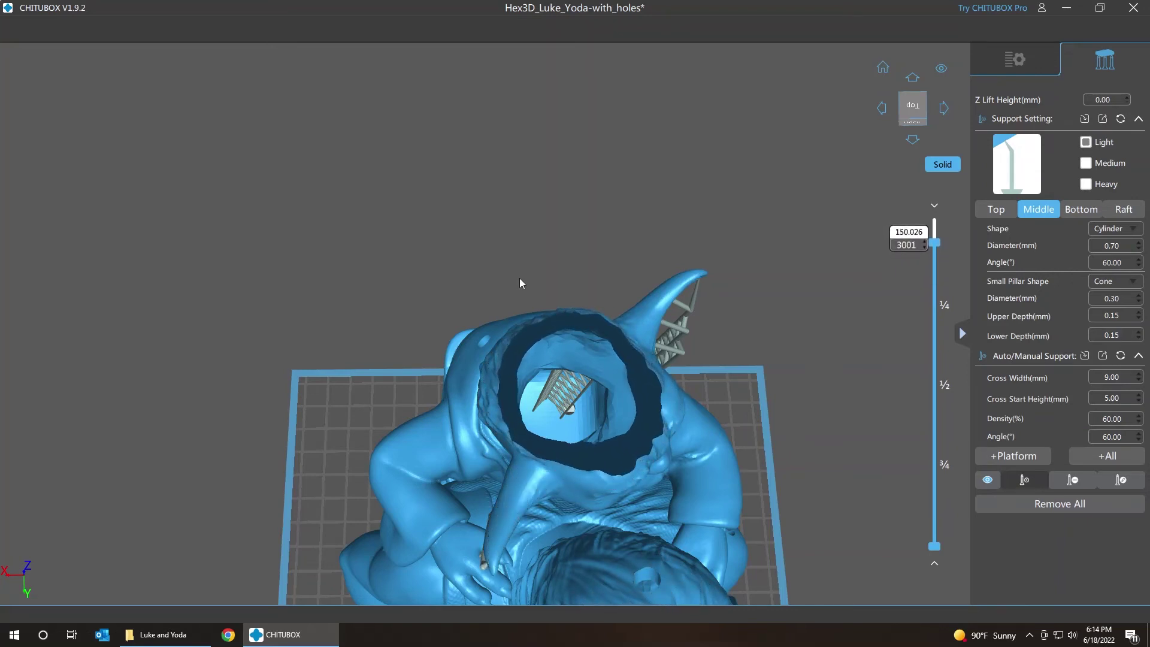
pyautogui.press('Up')
pyautogui.press('Up')
pyautogui.press('Up')
pyautogui.press('Up')
pyautogui.press('Up')
pyautogui.press('Up')
pyautogui.press('Up')
pyautogui.press('Up')
pyautogui.press('Up')
pyautogui.press('Up')
pyautogui.press('Up')
pyautogui.press('Up')
pyautogui.press('Up')
pyautogui.press('Up')
pyautogui.press('Up')
pyautogui.press('Up')
pyautogui.press('Up')
pyautogui.press('Up')
pyautogui.press('Up')
pyautogui.press('Up')
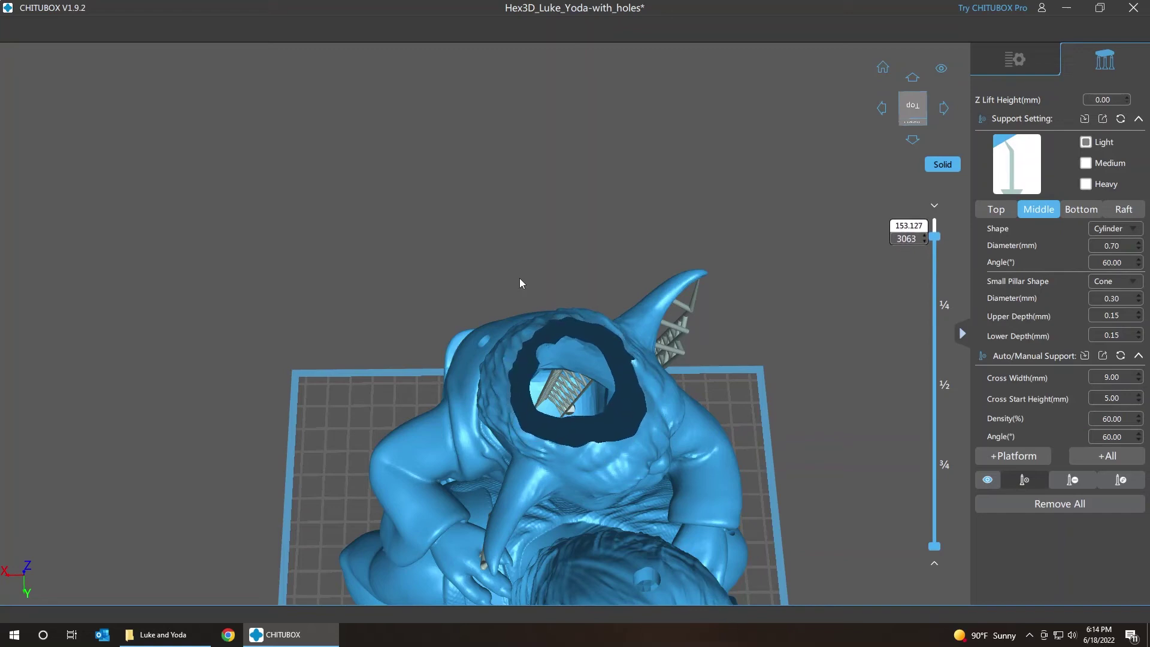
pyautogui.press('Up')
pyautogui.press('Up')
pyautogui.press('Up')
pyautogui.press('Up')
pyautogui.press('Up')
pyautogui.press('Up')
pyautogui.press('Up')
pyautogui.press('Up')
pyautogui.press('Up')
pyautogui.press('Up')
pyautogui.press('Up')
pyautogui.press('Up')
pyautogui.press('Up')
pyautogui.press('Up')
pyautogui.press('Up')
pyautogui.press('Up')
pyautogui.press('Up')
pyautogui.press('Up')
pyautogui.press('Up')
pyautogui.press('Up')
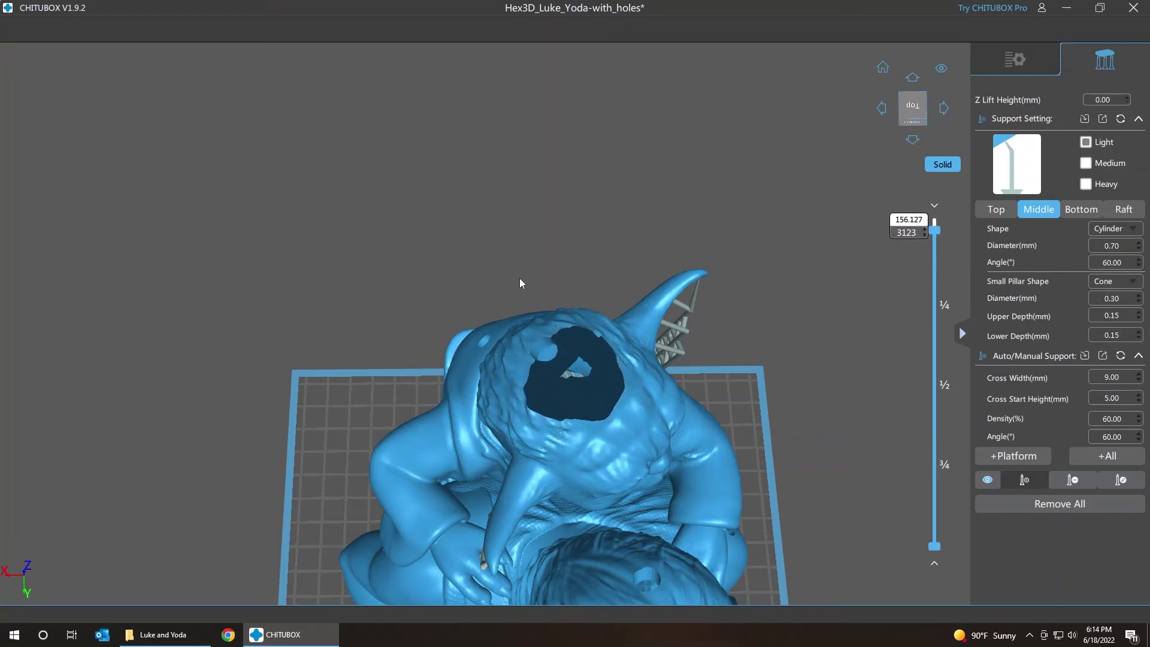
pyautogui.press('Up')
pyautogui.press('Up')
pyautogui.press('Up')
pyautogui.press('Up')
pyautogui.press('Up')
pyautogui.press('Up')
pyautogui.press('Up')
pyautogui.press('Up')
pyautogui.press('Up')
pyautogui.press('Up')
pyautogui.press('Up')
pyautogui.press('Up')
pyautogui.press('Up')
pyautogui.press('Up')
pyautogui.press('Up')
pyautogui.press('Up')
pyautogui.press('Up')
pyautogui.press('Up')
pyautogui.press('Up')
pyautogui.press('Up')
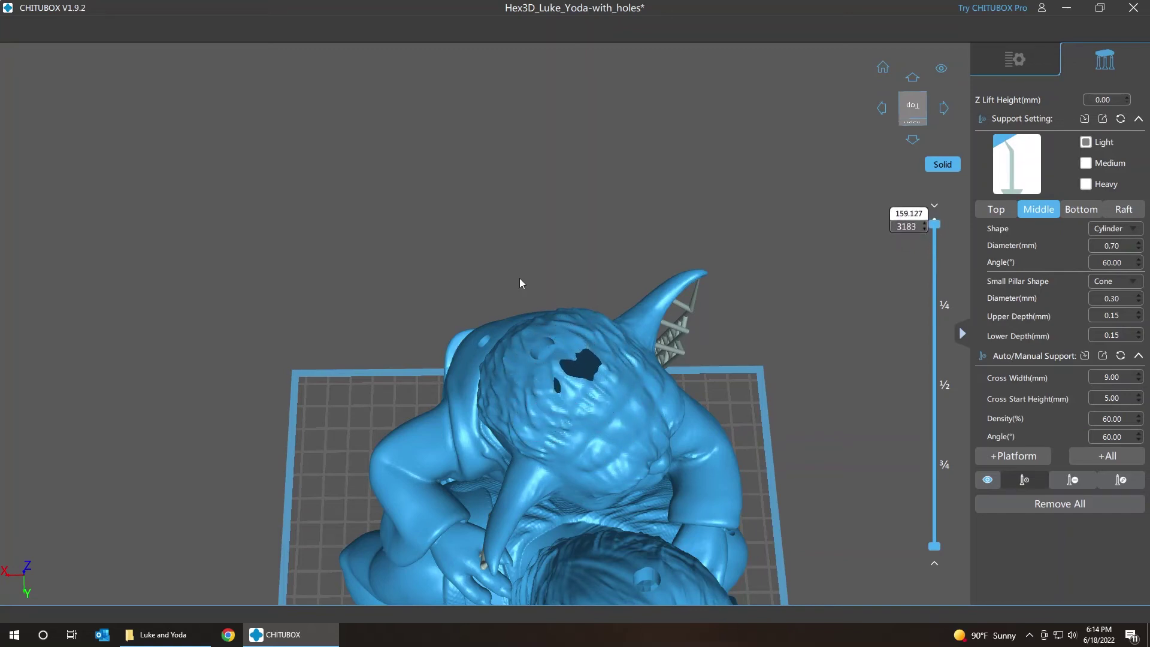
# Inspect the holes in the tops of Yoda's and Luke's heads from above
pyautogui.moveTo(567, 261); pyautogui.dragTo(710, 229, button='right')
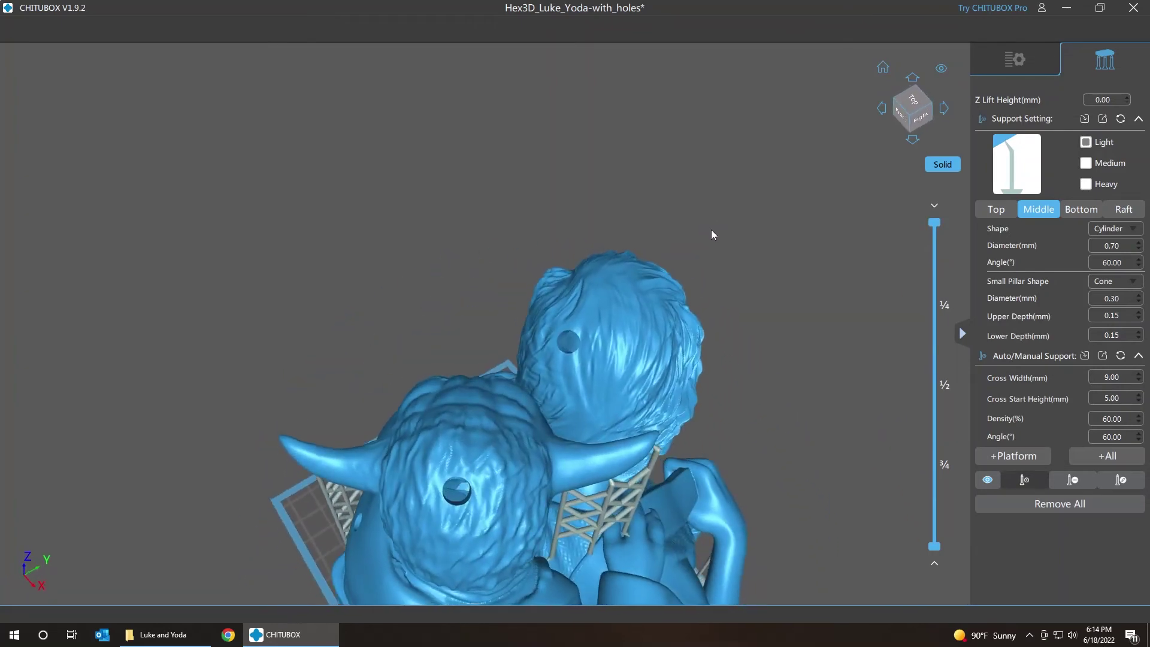
pyautogui.scroll(3, 453, 502)
pyautogui.scroll(-2, 452, 502)
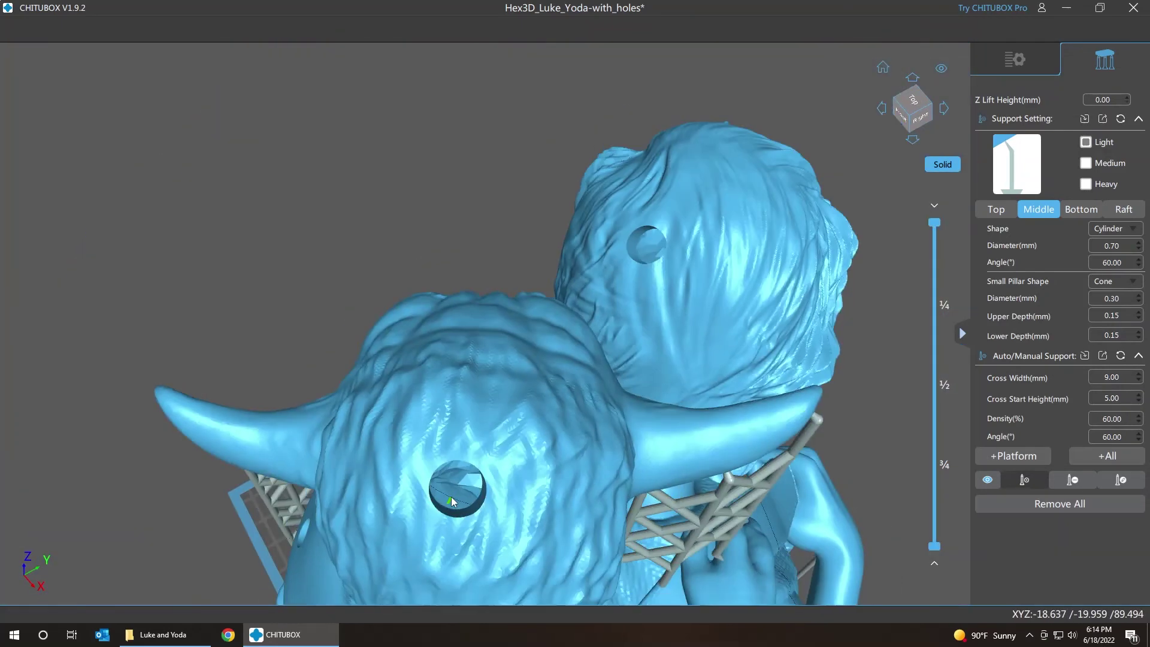
pyautogui.scroll(1, 452, 502)
pyautogui.scroll(-3, 453, 503)
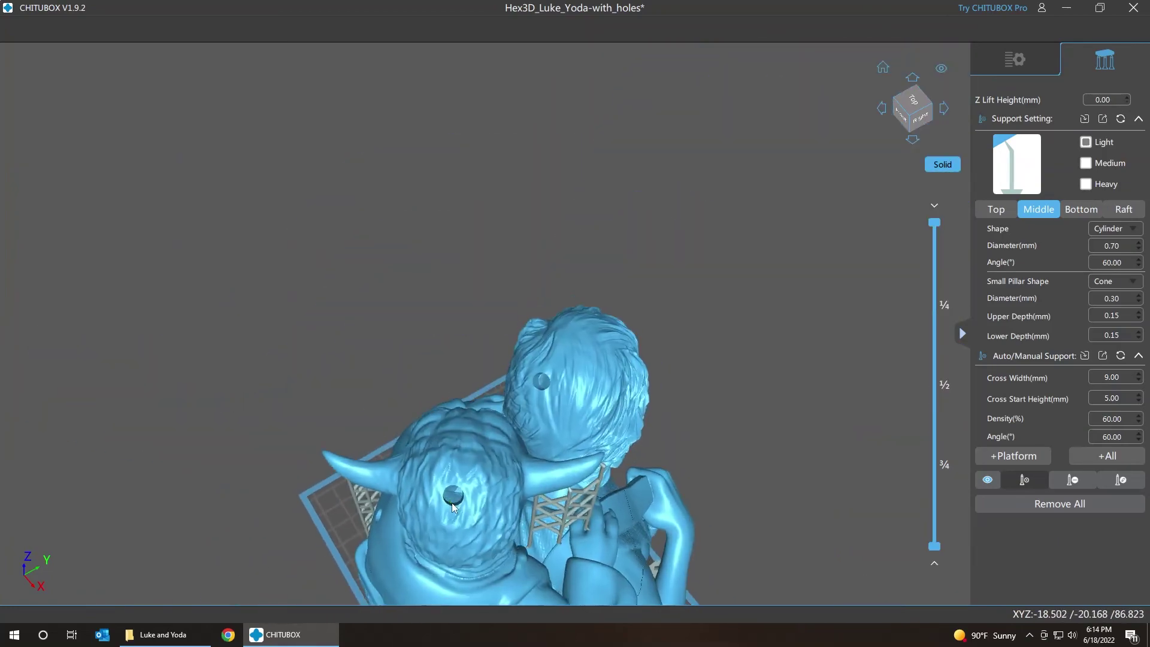
pyautogui.scroll(5, 452, 502)
pyautogui.scroll(-5, 454, 501)
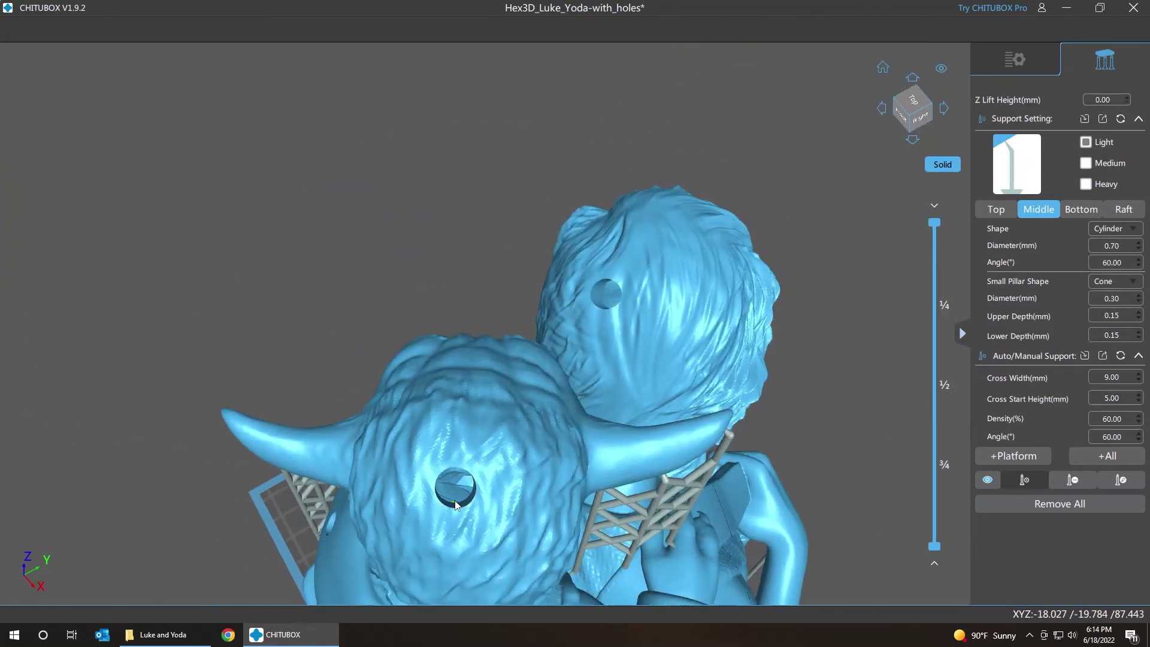
# Add five light supports beneath Yoda's fingers and claw tips where they rest over Luke's shoulder
pyautogui.moveTo(481, 253); pyautogui.dragTo(331, 161, button='right')
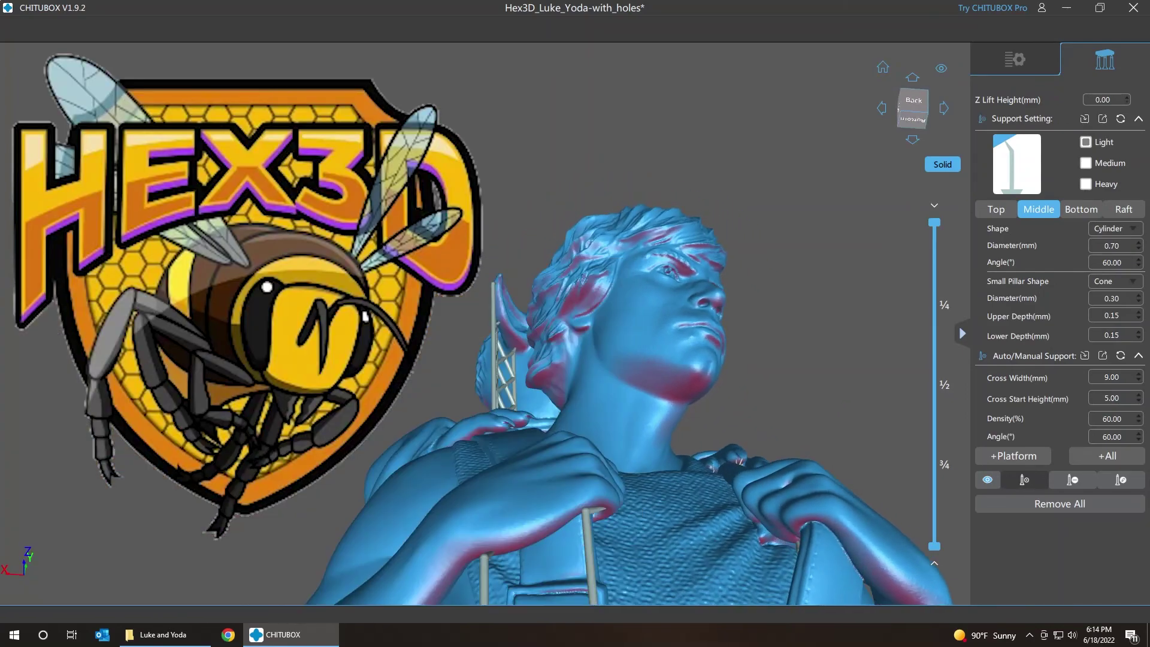
pyautogui.scroll(10, 482, 437)
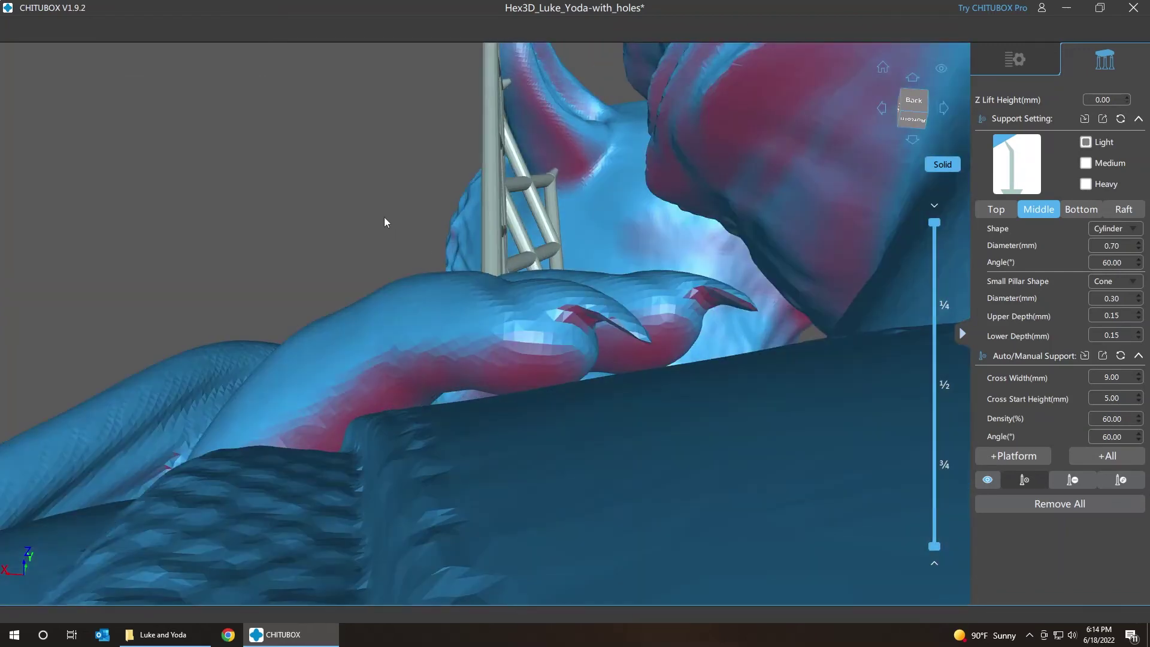
pyautogui.moveTo(379, 197)
pyautogui.mouseDown(button='middle')
pyautogui.moveTo(366, 217)
pyautogui.moveTo(376, 226)
pyautogui.moveTo(354, 210)
pyautogui.moveTo(370, 214)
pyautogui.mouseUp(button='middle')
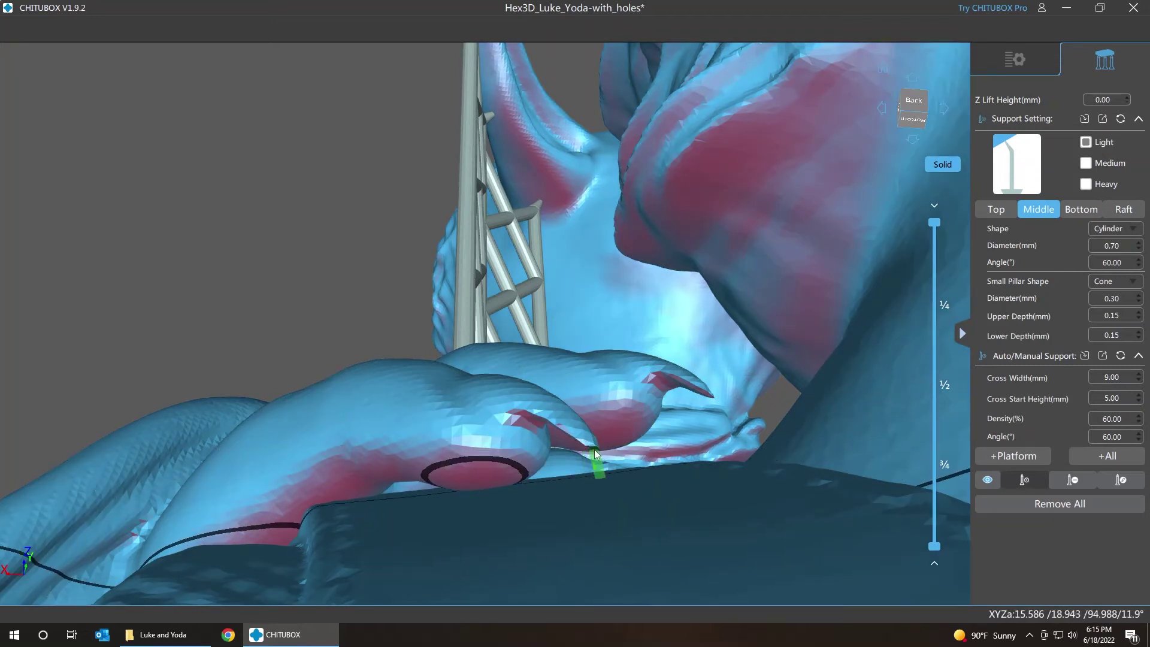
pyautogui.click(594, 449)
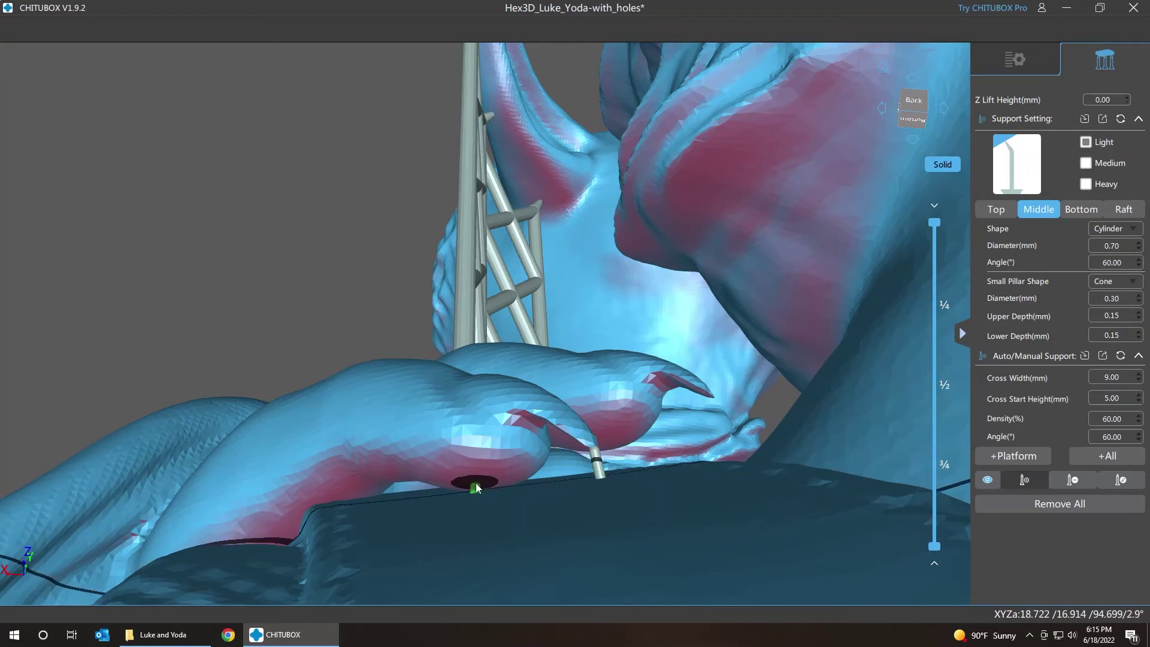
pyautogui.click(476, 483)
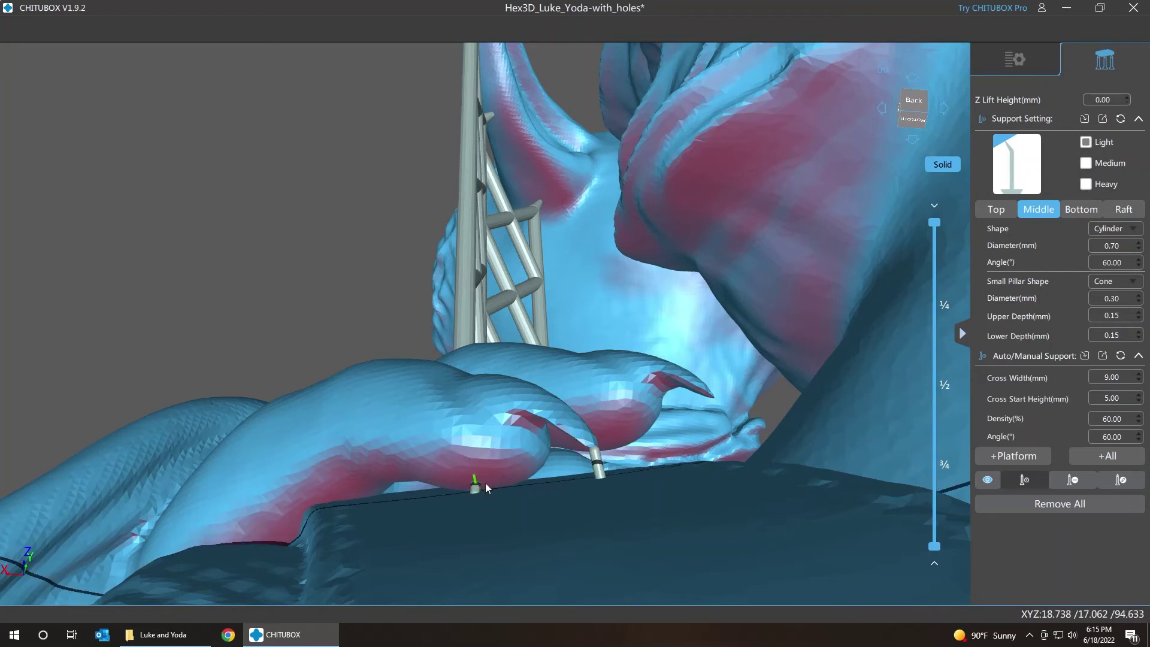
pyautogui.click(710, 400)
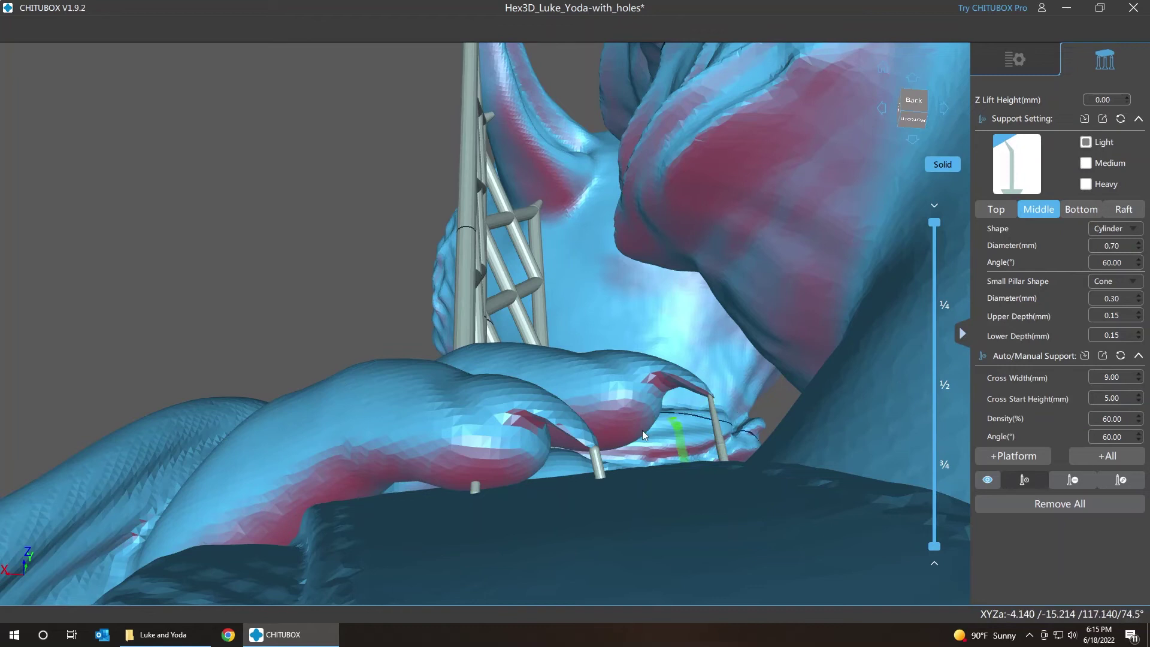
pyautogui.click(611, 446)
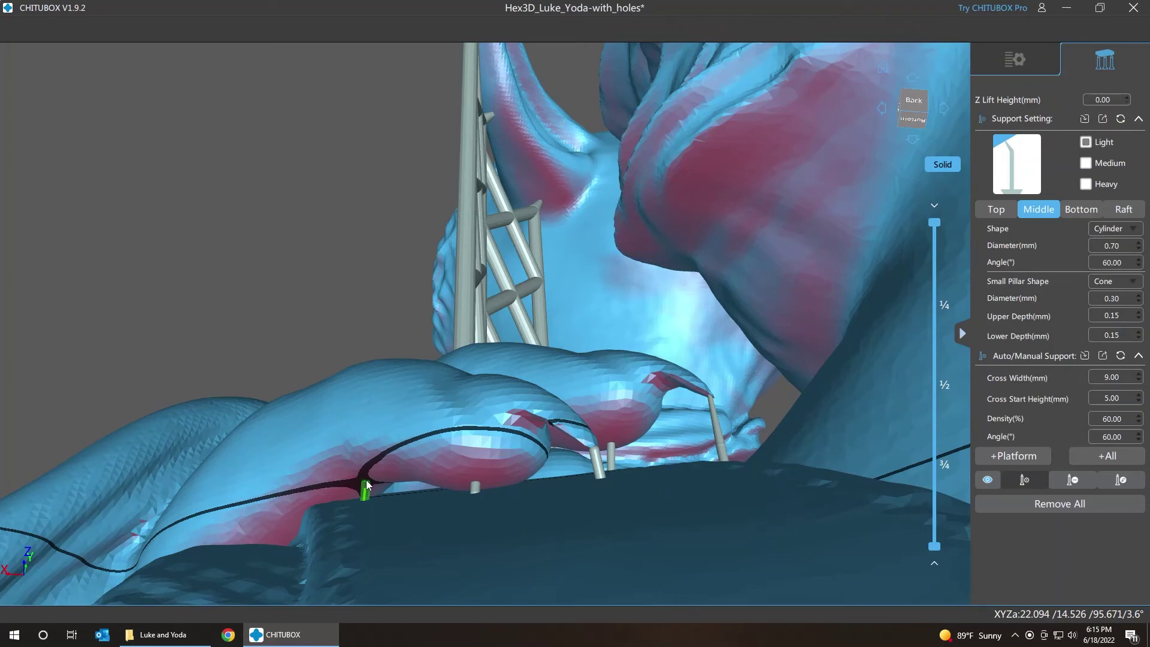
pyautogui.click(366, 485)
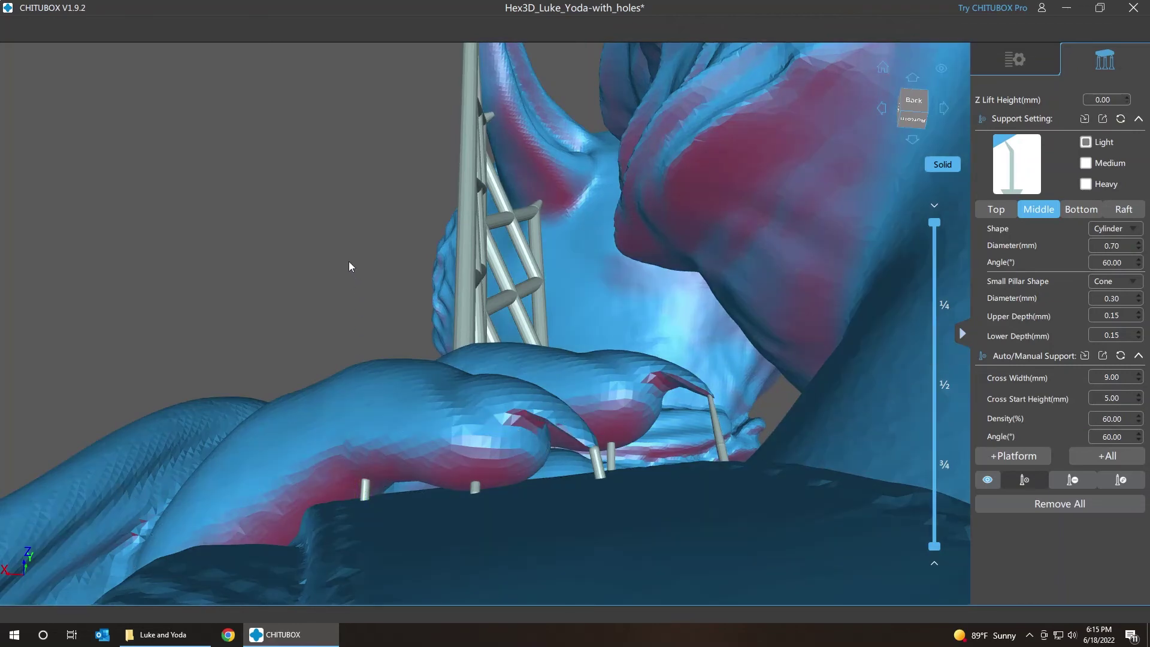
# Check the new finger supports from the side, then lower the layer view to 1917 and examine the fingers from above
pyautogui.moveTo(350, 257); pyautogui.dragTo(320, 265, button='right')
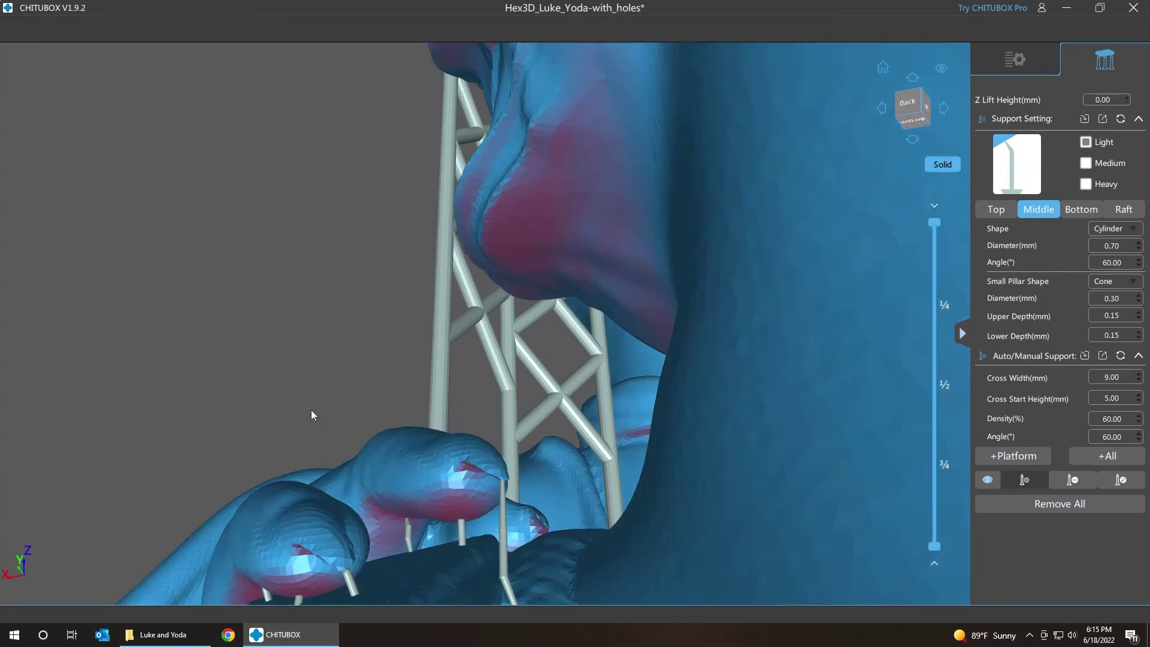
pyautogui.moveTo(336, 393)
pyautogui.mouseDown(button='right')
pyautogui.moveTo(332, 413)
pyautogui.moveTo(336, 388)
pyautogui.moveTo(350, 397)
pyautogui.moveTo(326, 404)
pyautogui.moveTo(338, 394)
pyautogui.mouseUp(button='right')
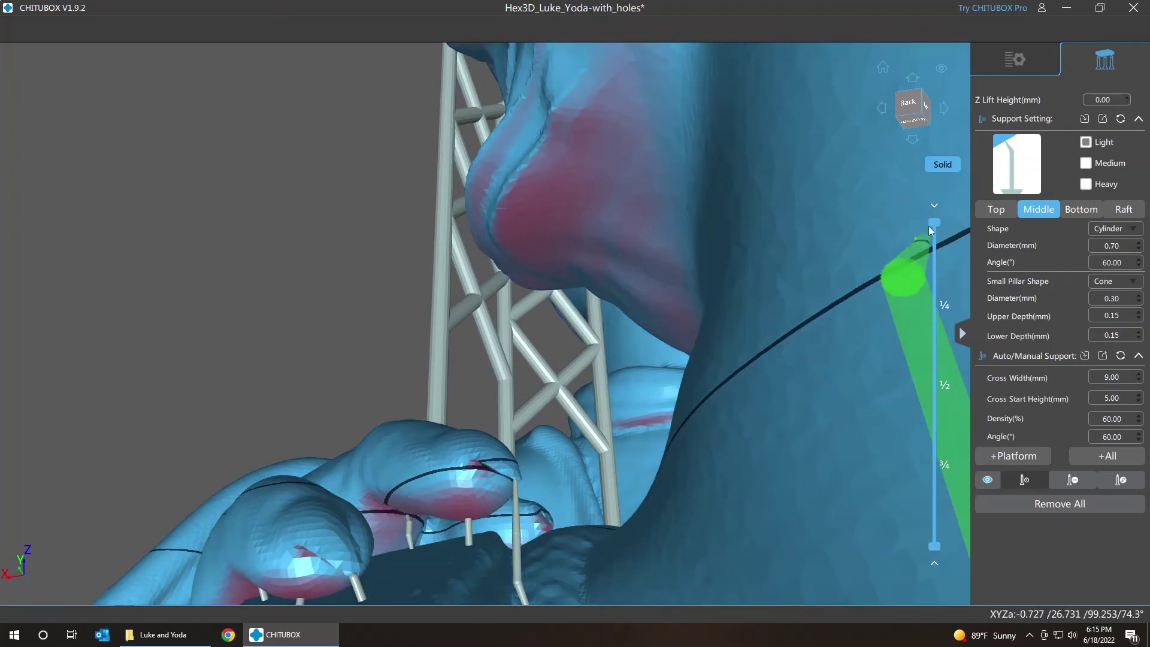
pyautogui.moveTo(935, 255); pyautogui.dragTo(932, 353)
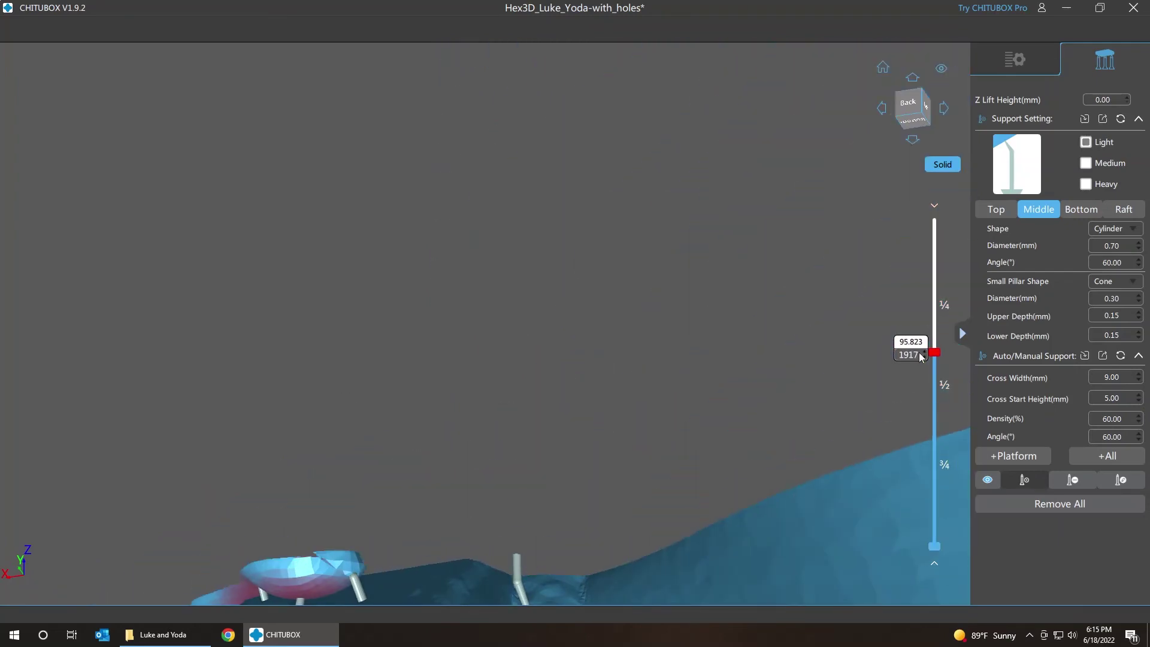
pyautogui.moveTo(387, 315); pyautogui.dragTo(328, 427, button='right')
pyautogui.moveTo(270, 427); pyautogui.dragTo(469, 412, button='right')
pyautogui.scroll(5, 469, 412)
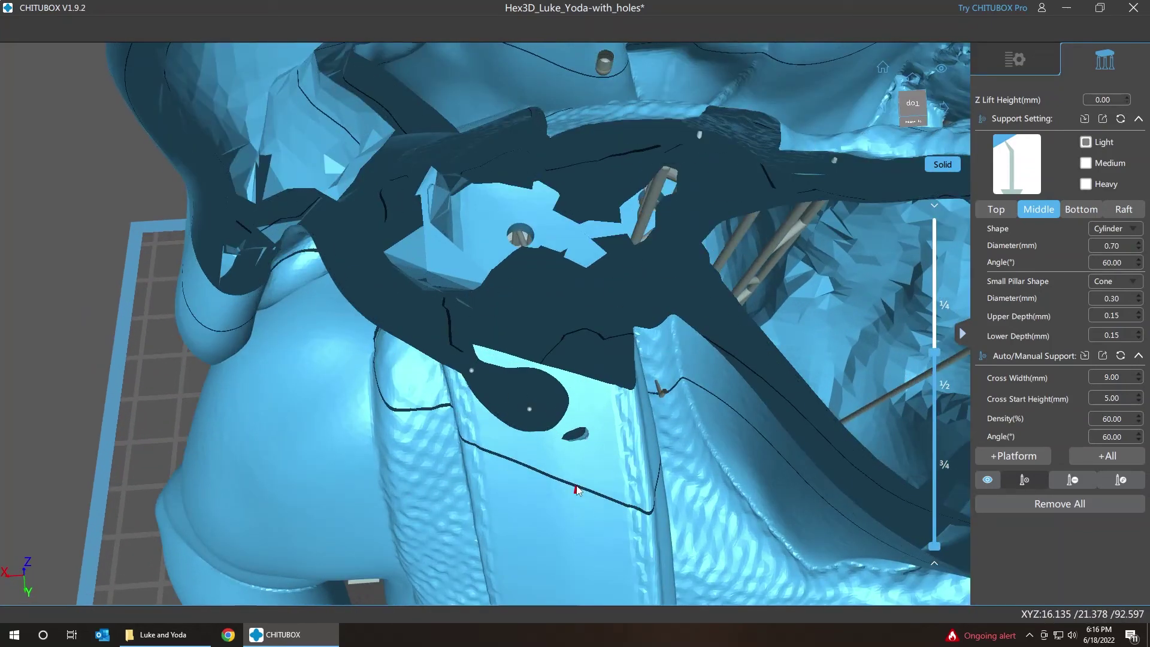
# Step down from layer 1917 to layer 1871 to examine the shoulder strap cross-section beneath Yoda's fingers
pyautogui.press('Down')
pyautogui.press('Down')
pyautogui.press('Down')
pyautogui.press('Down')
pyautogui.press('Down')
pyautogui.press('Down')
pyautogui.press('Down')
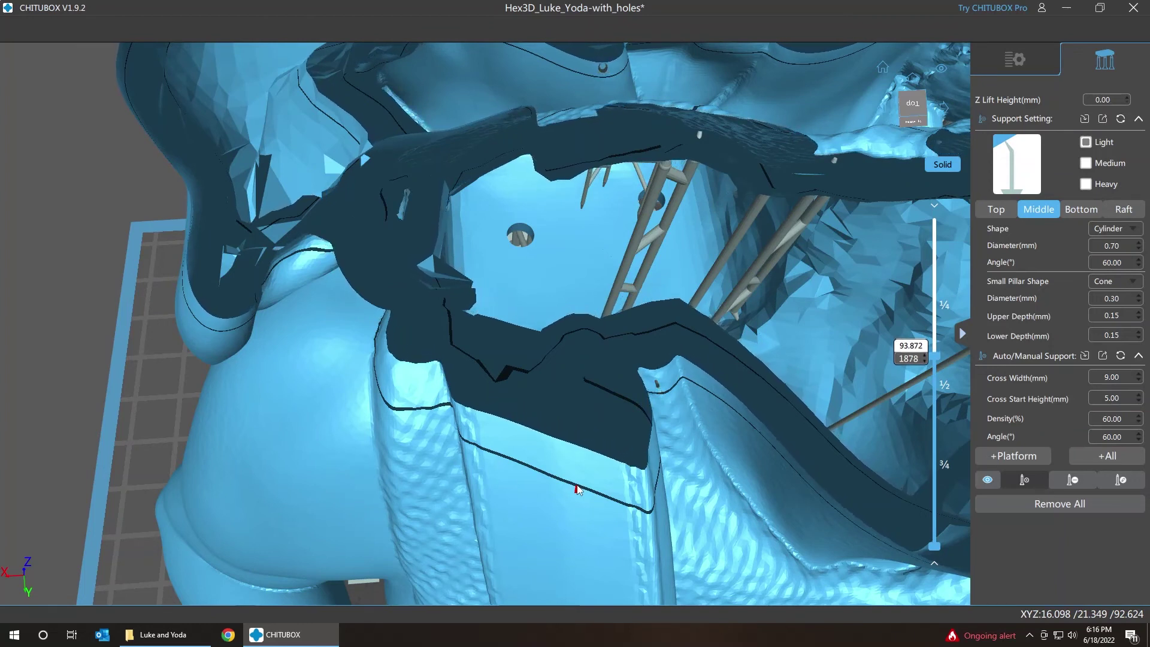
pyautogui.press('Down')
pyautogui.press('Down')
pyautogui.press('Down')
pyautogui.press('Down')
pyautogui.press('Down')
pyautogui.press('Down')
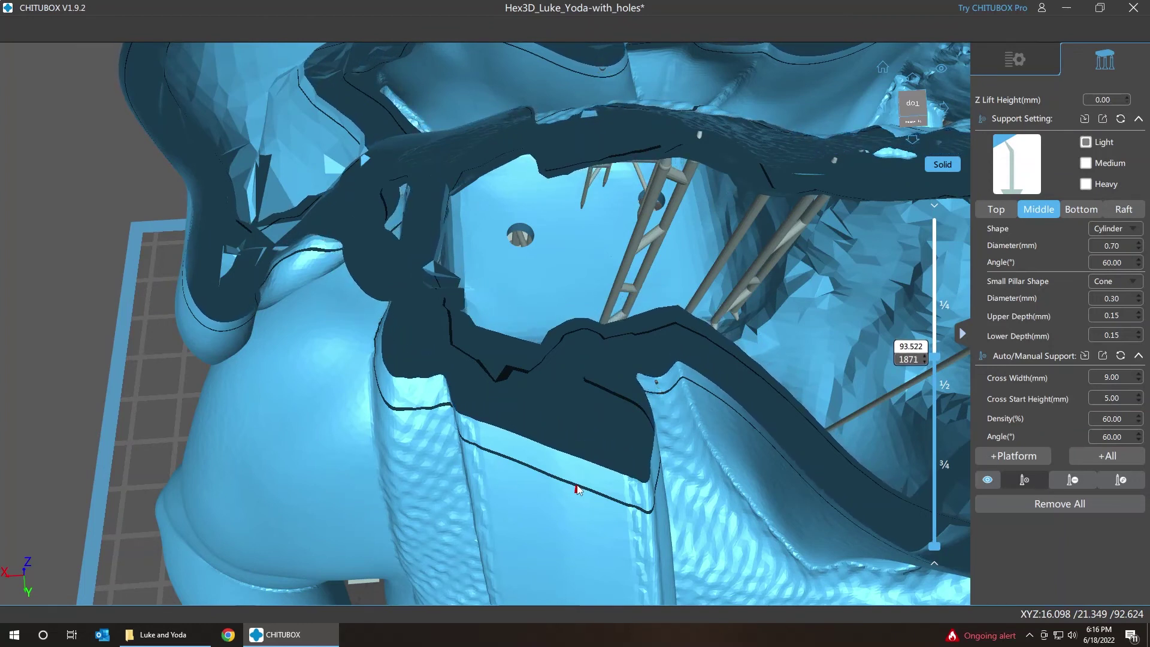
# Step up from layer 1871 to layer 1917, checking that the first fingertip and claw start on their supports
pyautogui.press('Up')
pyautogui.press('Up')
pyautogui.press('Up')
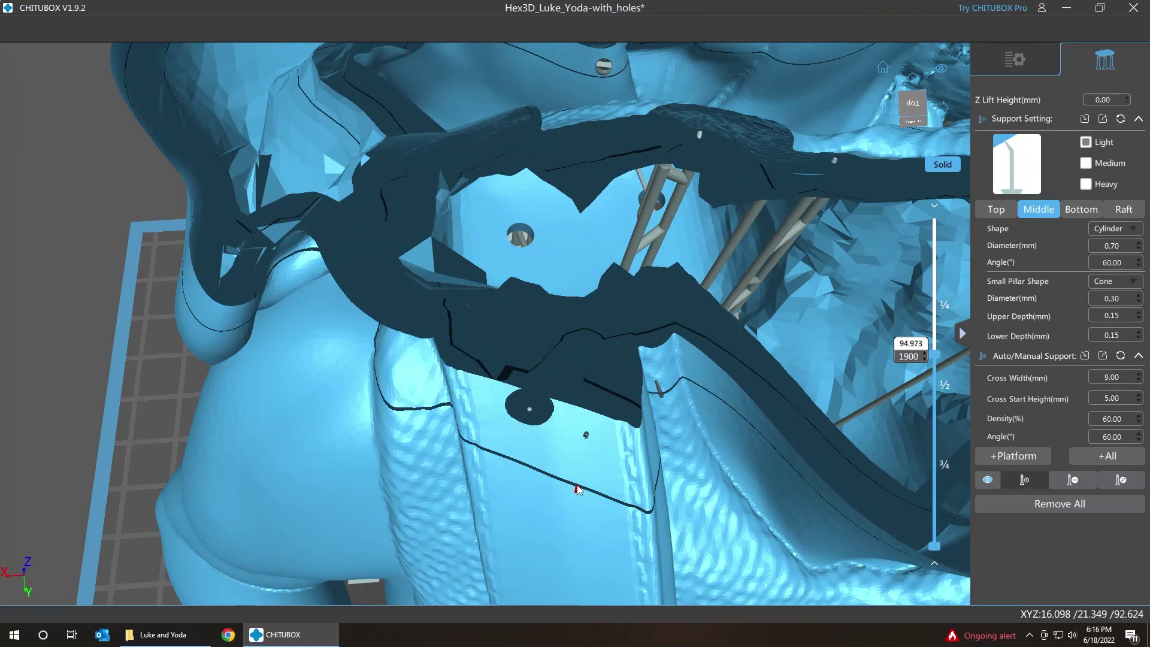
pyautogui.press('Up')
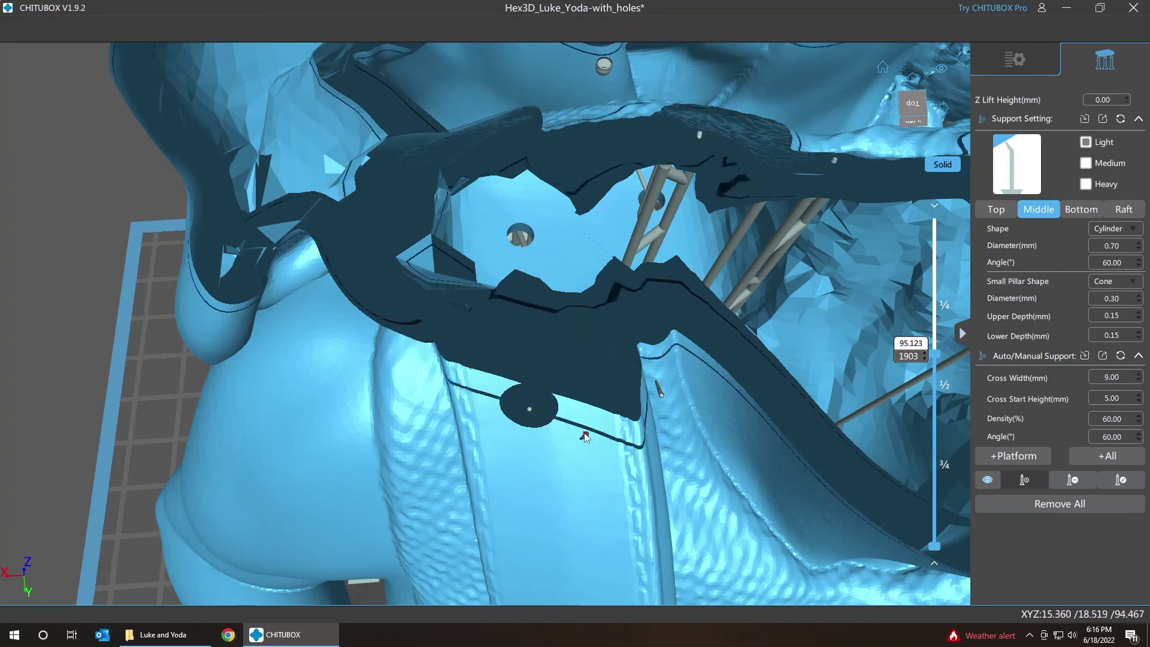
pyautogui.press('Up')
pyautogui.press('Up')
pyautogui.press('Up')
pyautogui.press('Up')
pyautogui.press('Up')
pyautogui.press('Up')
pyautogui.press('Up')
pyautogui.press('Up')
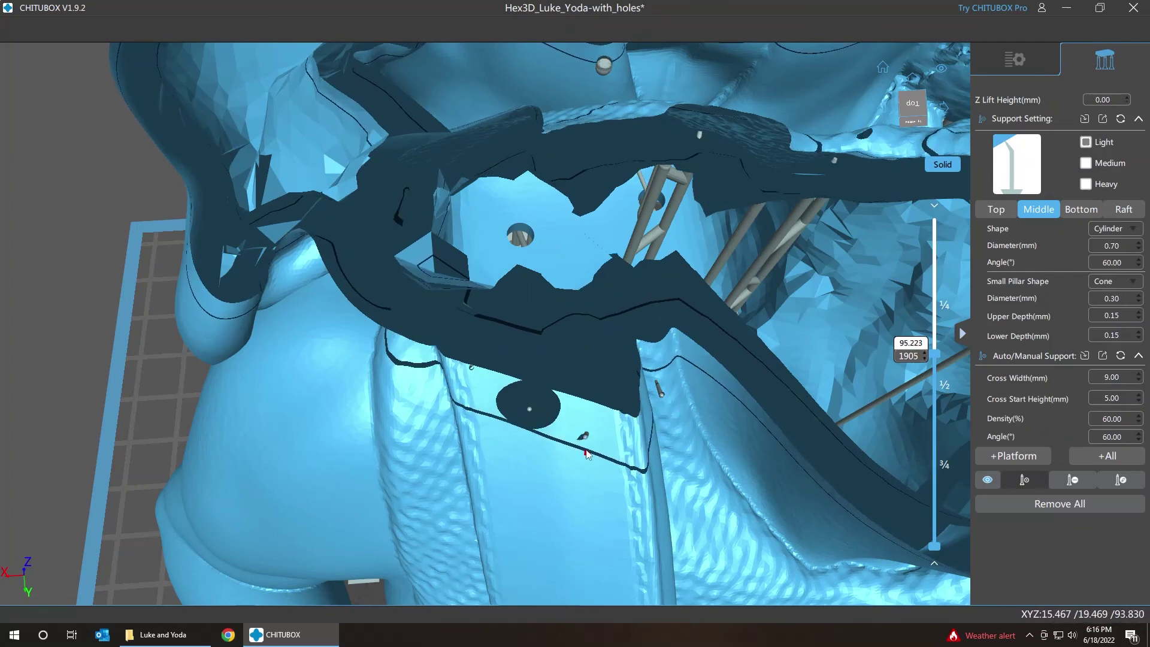
pyautogui.press('Up')
pyautogui.press('Up')
pyautogui.press('Up')
pyautogui.press('Up')
pyautogui.press('Up')
pyautogui.press('Up')
pyautogui.press('Up')
pyautogui.press('Up')
pyautogui.press('Up')
pyautogui.press('Up')
pyautogui.press('Up')
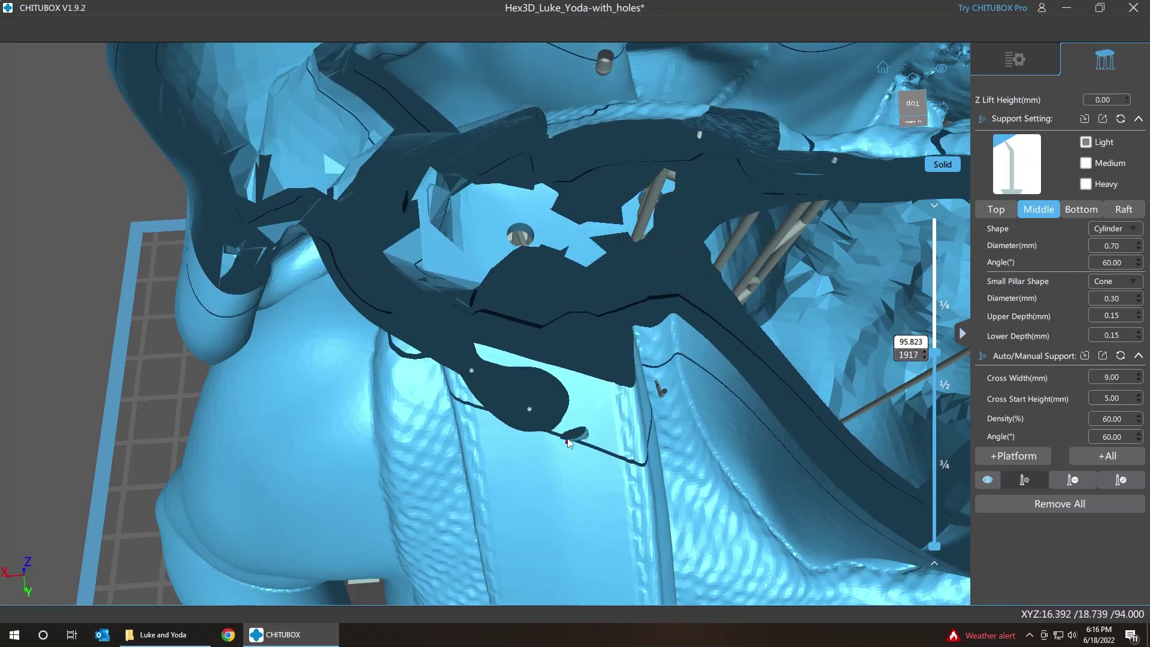
# Step back down from layer 1917 to layer 1904 to recheck where the claw tip begins beside the fingertip
pyautogui.press('Down')
pyautogui.press('Down')
pyautogui.press('Down')
pyautogui.press('Down')
pyautogui.press('Down')
pyautogui.press('Down')
pyautogui.press('Down')
pyautogui.press('Down')
pyautogui.press('Down')
pyautogui.press('Down')
pyautogui.press('Down')
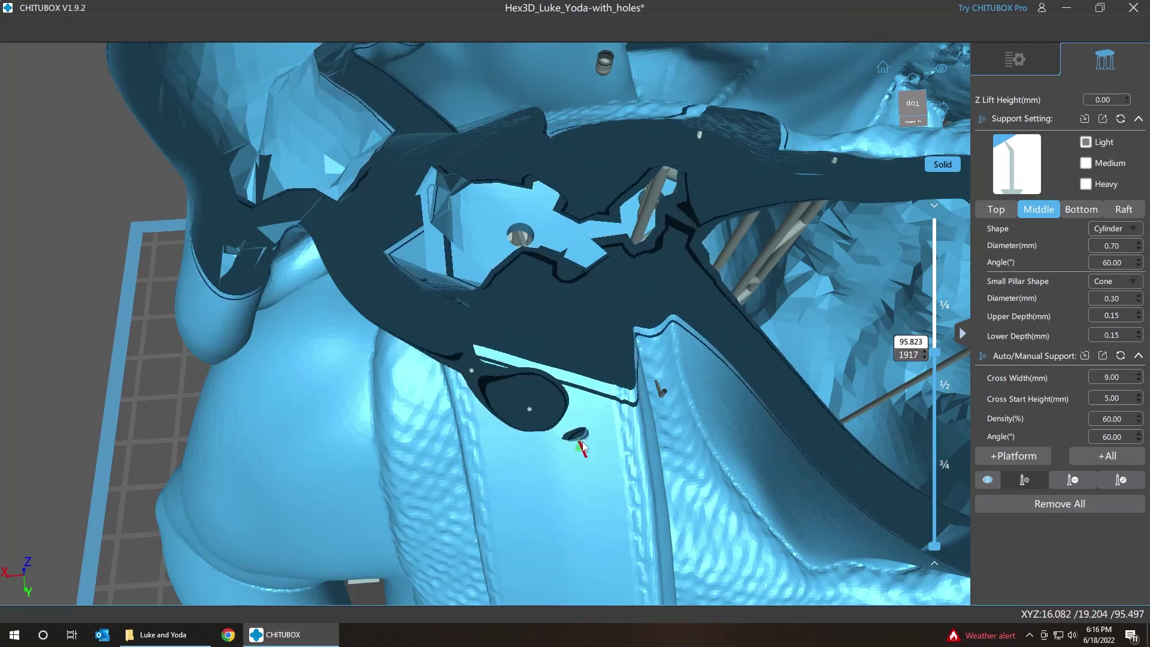
pyautogui.press('Down')
pyautogui.press('Down')
pyautogui.press('Down')
pyautogui.press('Down')
pyautogui.press('Down')
pyautogui.press('Down')
pyautogui.press('Down')
pyautogui.press('Down')
pyautogui.press('Down')
pyautogui.press('Down')
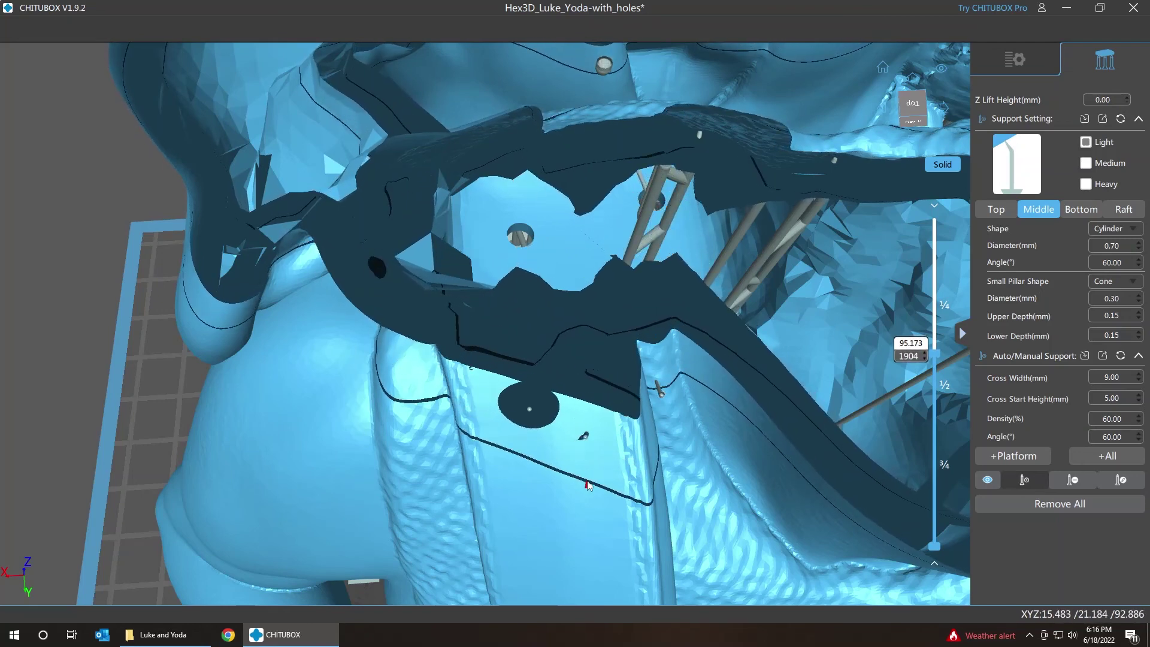
# Step up to layer 1922, following the claw tip until it meets the supported finger
pyautogui.press('Up')
pyautogui.press('Up')
pyautogui.press('Up')
pyautogui.press('Up')
pyautogui.press('Up')
pyautogui.press('Up')
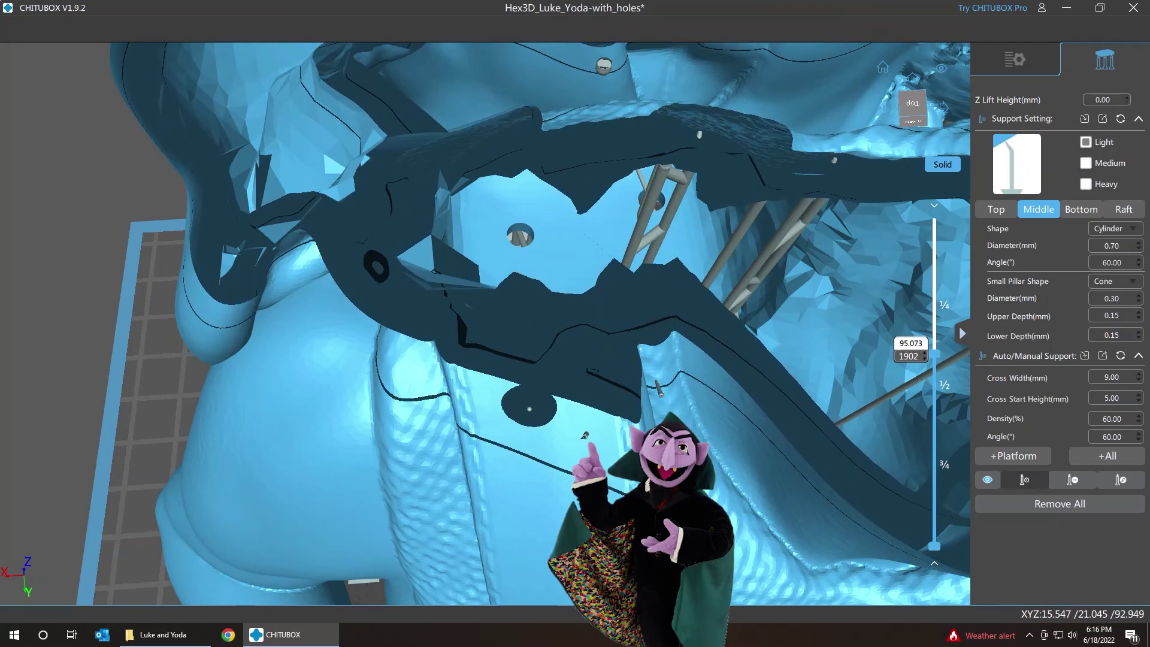
pyautogui.press('Up')
pyautogui.press('Up')
pyautogui.press('Up')
pyautogui.press('Up')
pyautogui.press('Up')
pyautogui.press('Up')
pyautogui.press('Up')
pyautogui.press('Up')
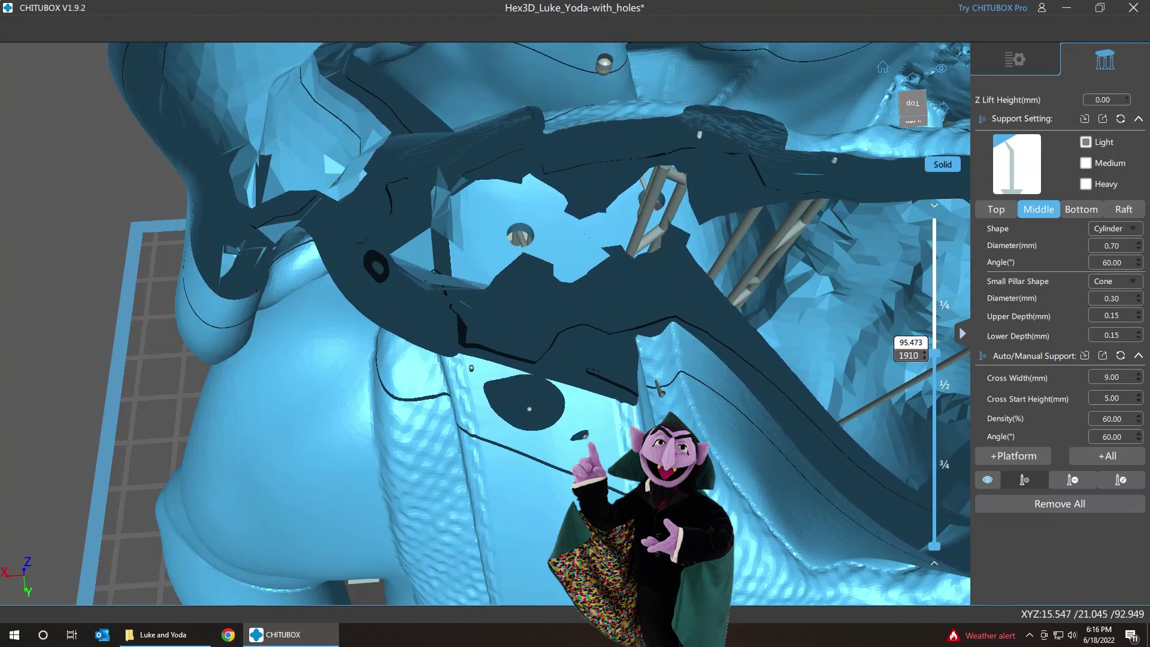
pyautogui.press('Up')
pyautogui.press('Up')
pyautogui.press('Up')
pyautogui.press('Up')
pyautogui.press('Up')
pyautogui.press('Up')
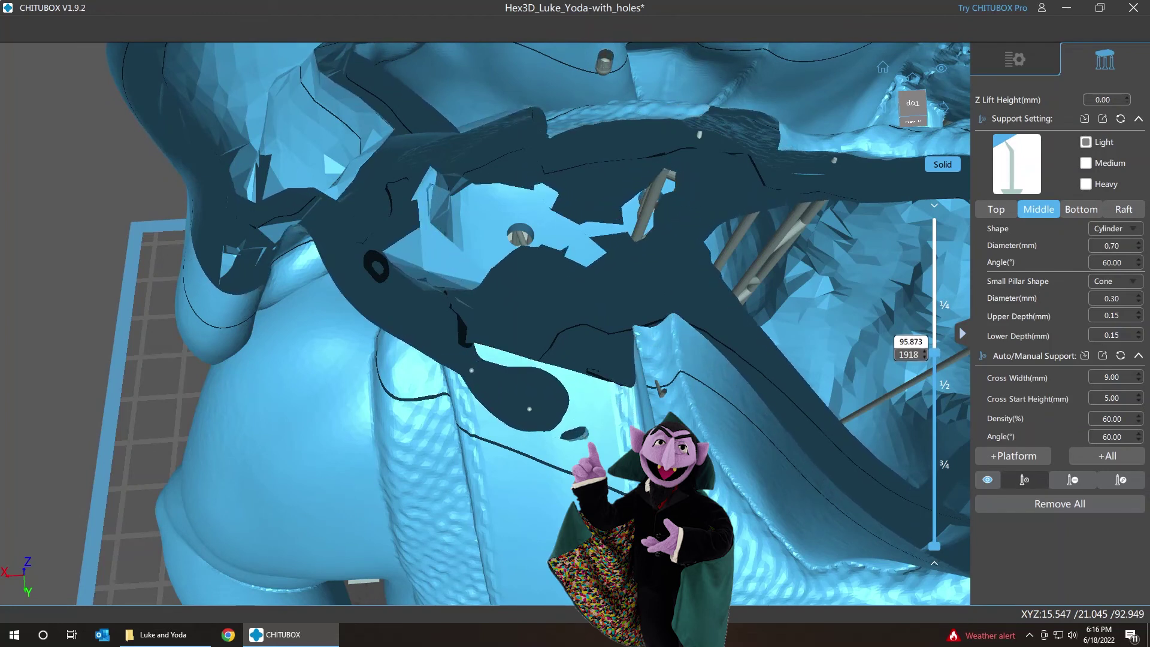
pyautogui.press('Up')
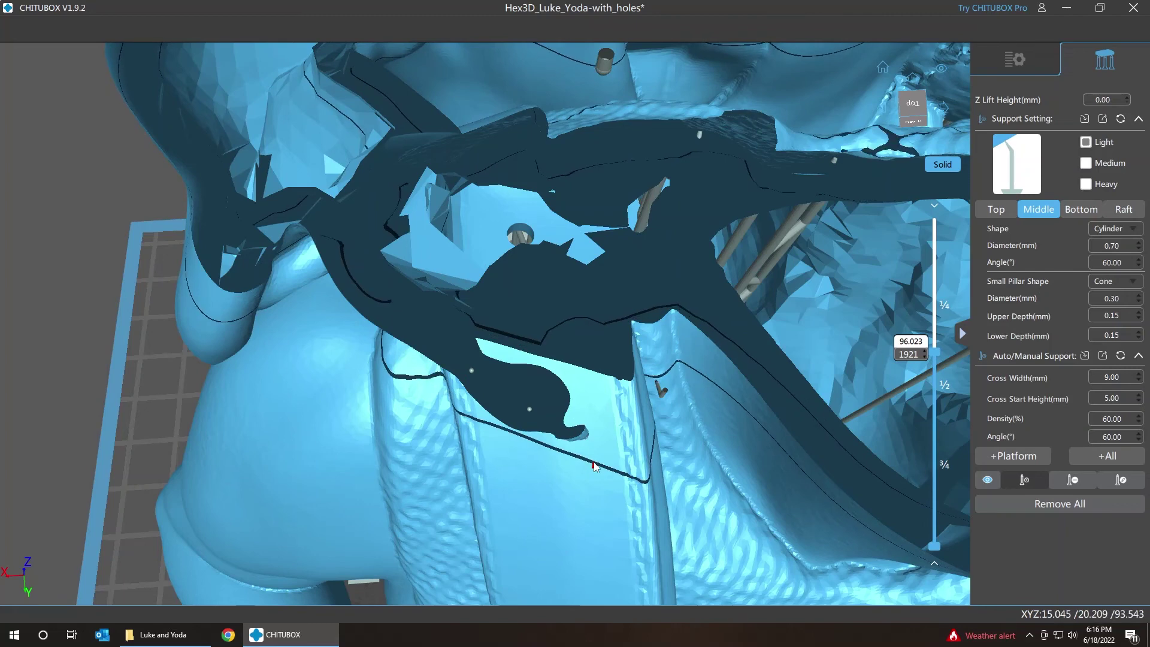
pyautogui.press('Up')
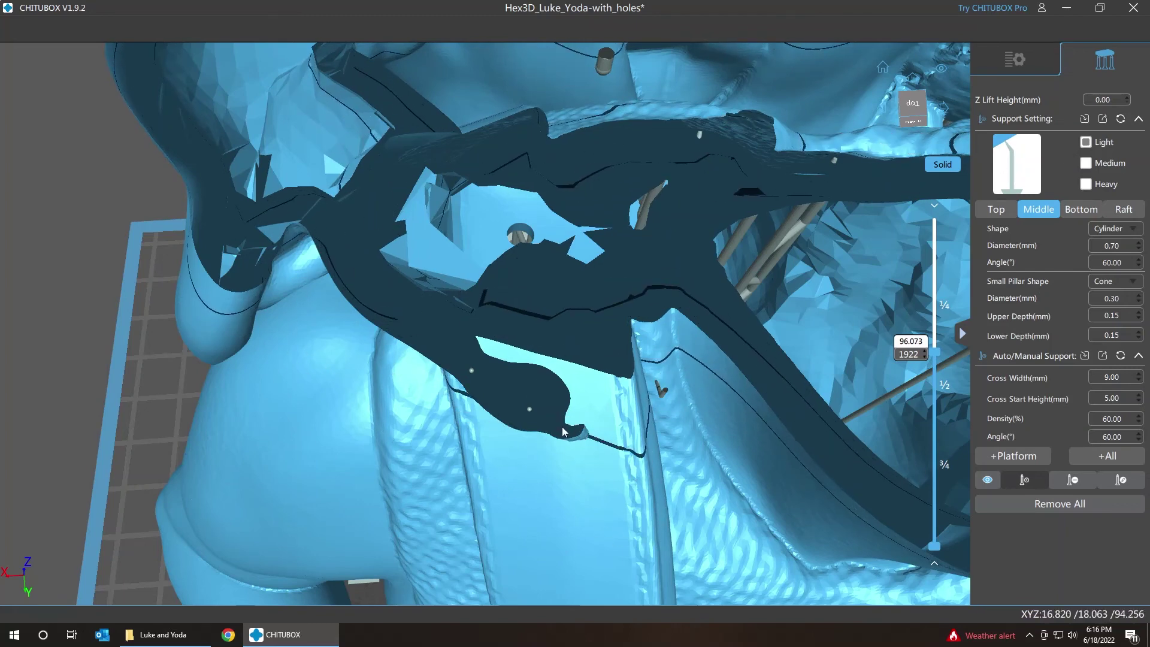
# Display the top settings for light supports and step up from layer 1922 to layer 1942, checking the first finger
pyautogui.click(997, 210)
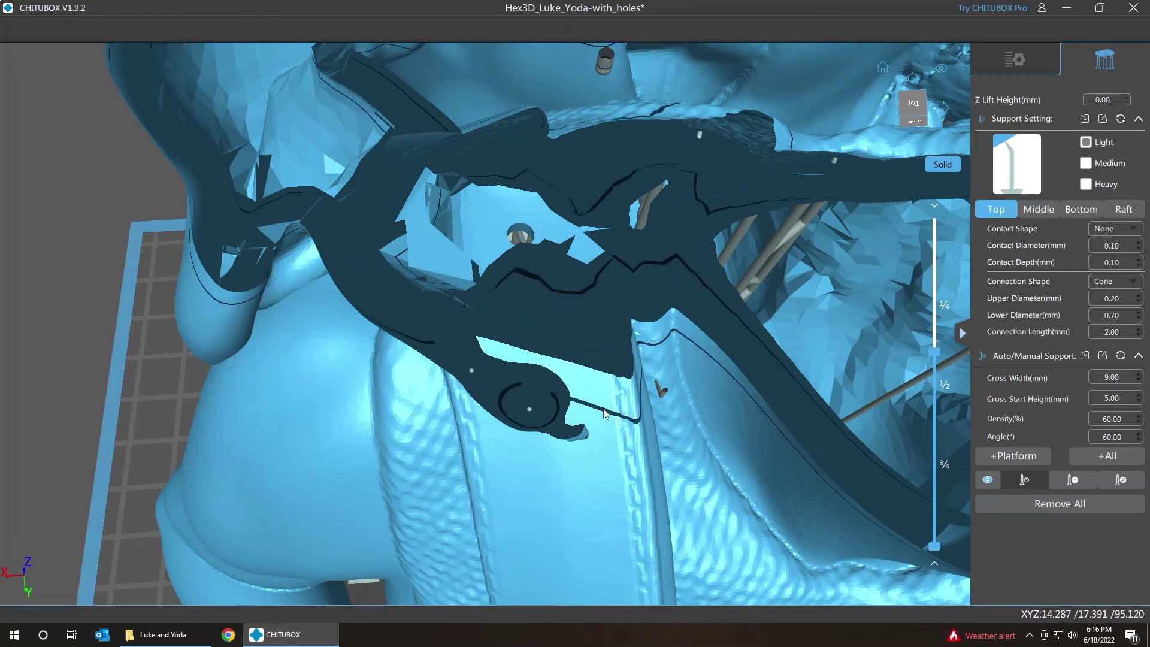
pyautogui.press('Up')
pyautogui.press('Up')
pyautogui.press('Up')
pyautogui.press('Up')
pyautogui.press('Up')
pyautogui.press('Up')
pyautogui.press('Up')
pyautogui.press('Up')
pyautogui.press('Up')
pyautogui.press('Up')
pyautogui.press('Up')
pyautogui.press('Up')
pyautogui.press('Up')
pyautogui.press('Up')
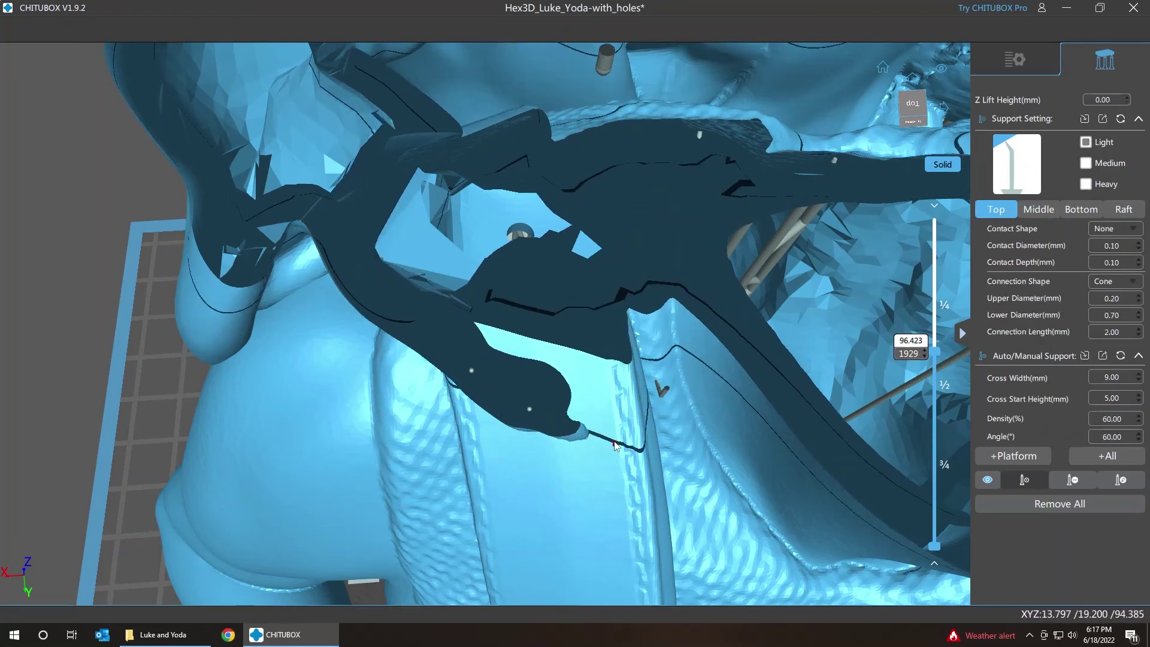
pyautogui.press('Up')
pyautogui.press('Up')
pyautogui.press('Up')
pyautogui.press('Up')
pyautogui.press('Up')
pyautogui.press('Up')
pyautogui.press('Up')
pyautogui.press('Up')
pyautogui.press('Up')
pyautogui.press('Up')
pyautogui.press('Up')
pyautogui.press('Up')
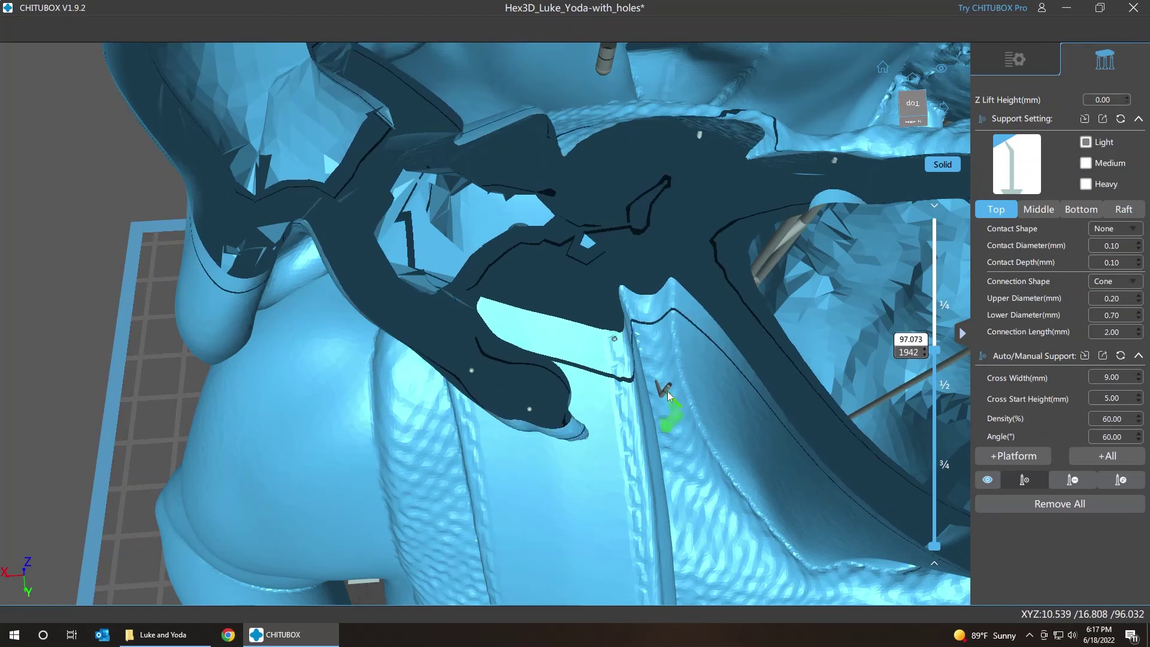
# Continue up from layer 1942 to layer 1975, checking the second fingertip and its claw for unsupported islands
pyautogui.press('Up')
pyautogui.press('Up')
pyautogui.press('Up')
pyautogui.press('Up')
pyautogui.press('Up')
pyautogui.press('Up')
pyautogui.press('Up')
pyautogui.press('Up')
pyautogui.press('Up')
pyautogui.press('Up')
pyautogui.press('Up')
pyautogui.press('Up')
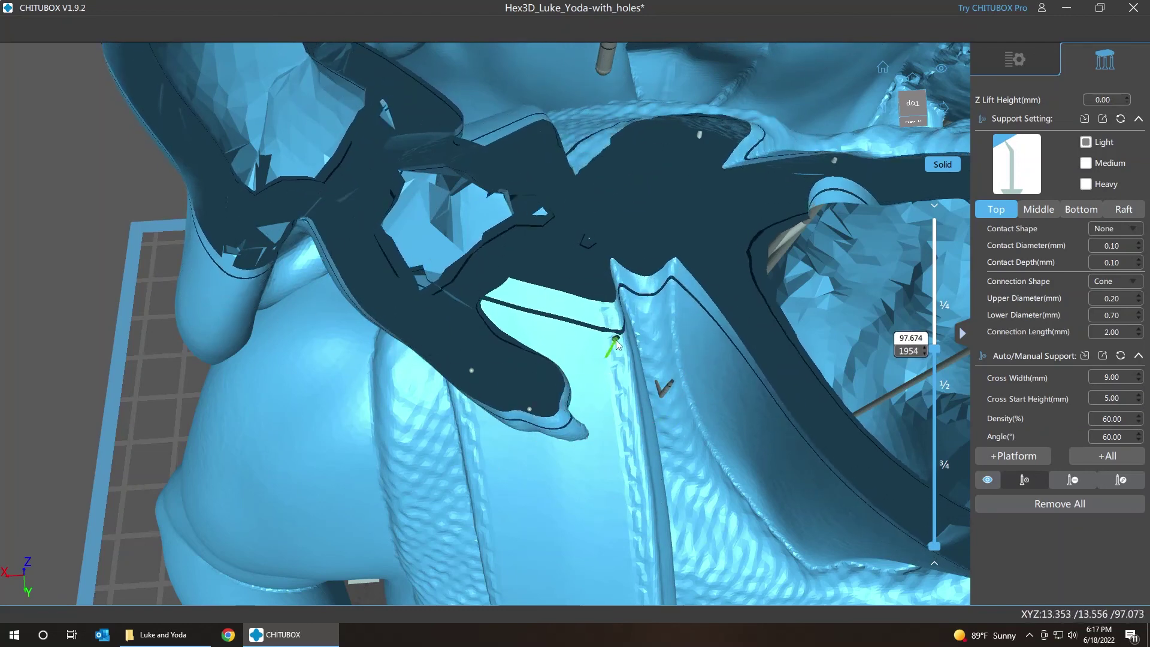
pyautogui.press('Up')
pyautogui.press('Up')
pyautogui.press('Up')
pyautogui.press('Up')
pyautogui.press('Up')
pyautogui.press('Up')
pyautogui.press('Up')
pyautogui.press('Up')
pyautogui.press('Up')
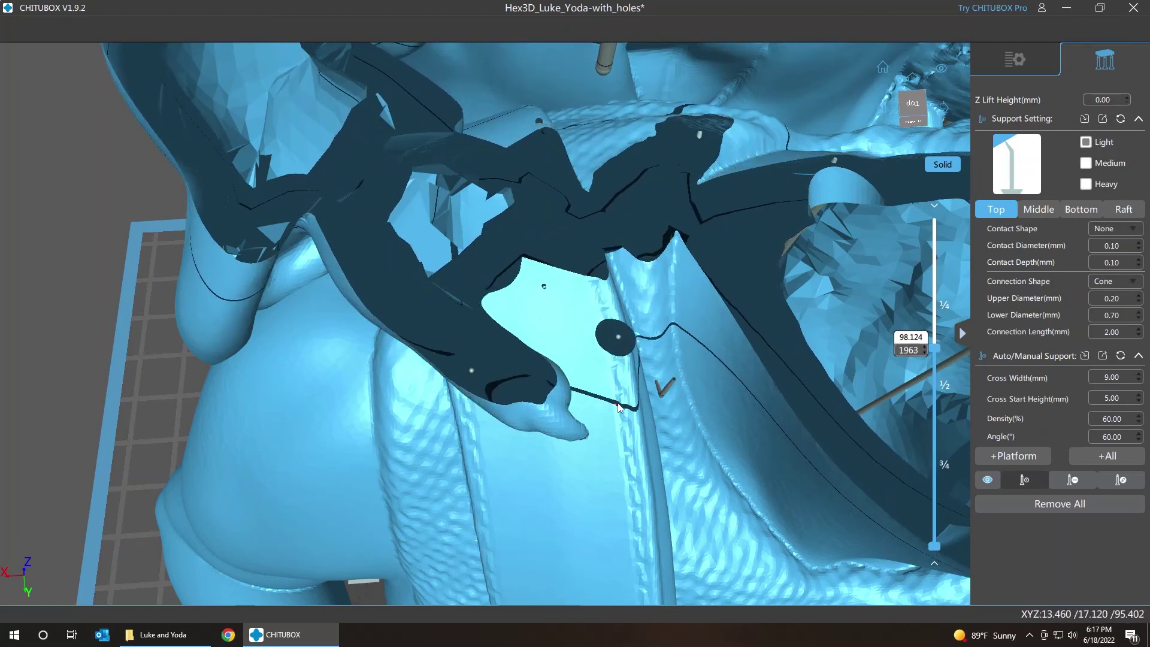
pyautogui.press('Up')
pyautogui.press('Up')
pyautogui.press('Up')
pyautogui.press('Up')
pyautogui.press('Up')
pyautogui.press('Up')
pyautogui.press('Up')
pyautogui.press('Up')
pyautogui.press('Up')
pyautogui.press('Up')
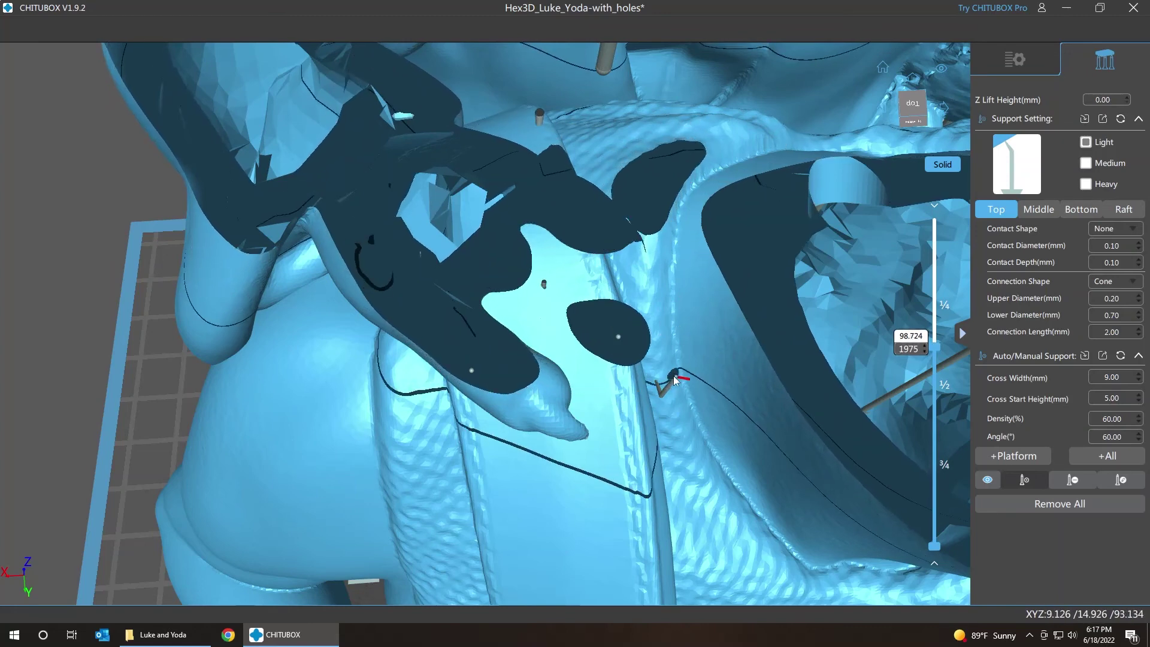
# Step up from layer 1975 to layer 1987 and back, checking where the second finger meets the hand and claw
pyautogui.press('Up')
pyautogui.press('Up')
pyautogui.press('Up')
pyautogui.press('Up')
pyautogui.press('Up')
pyautogui.press('Up')
pyautogui.press('Up')
pyautogui.press('Up')
pyautogui.press('Up')
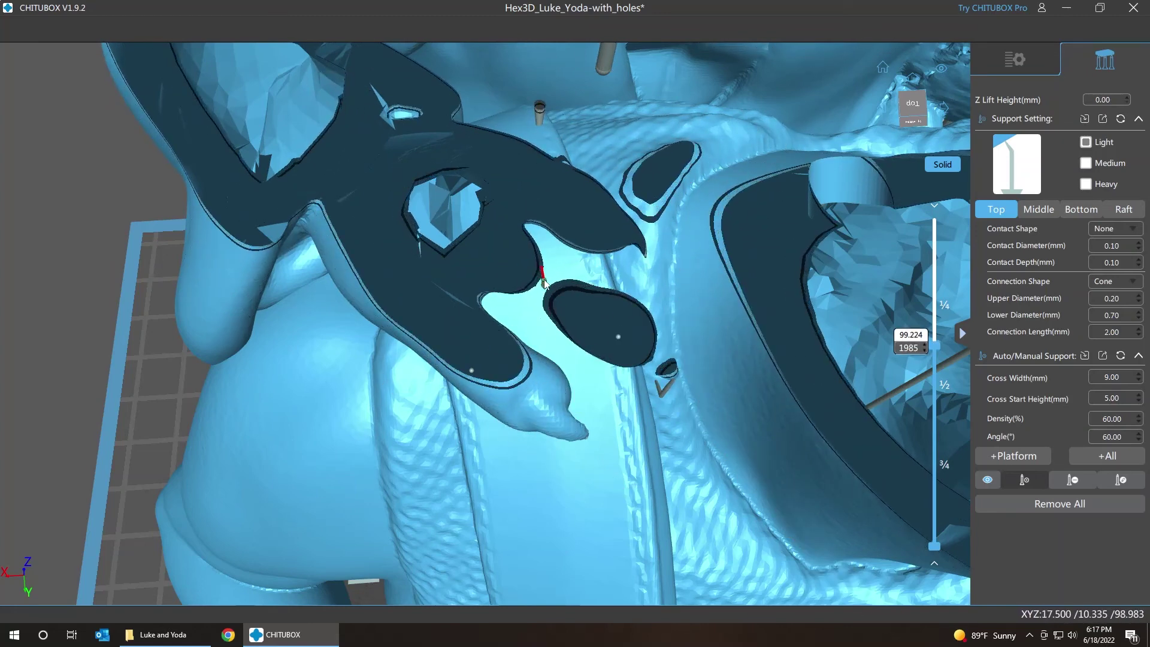
pyautogui.press('Down')
pyautogui.press('Down')
pyautogui.press('Down')
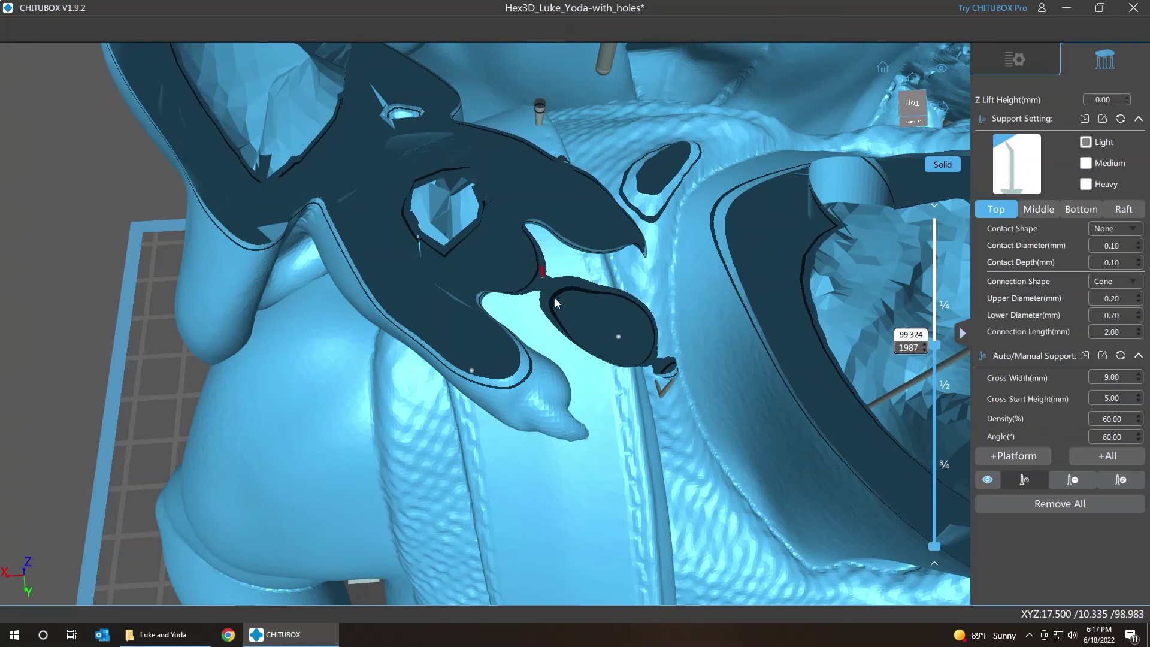
pyautogui.press('Up')
pyautogui.press('Down')
pyautogui.press('Down')
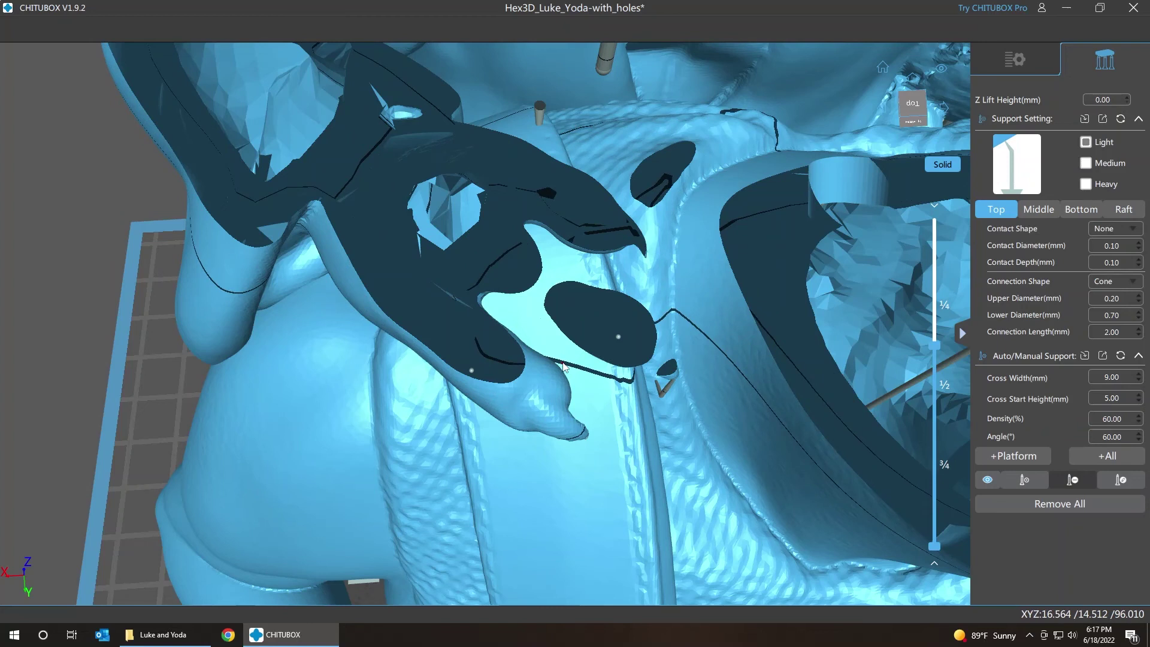
# Undo the removal of the small support between the fingers, then delete that support again
pyautogui.hotkey('ctrl', 'z')
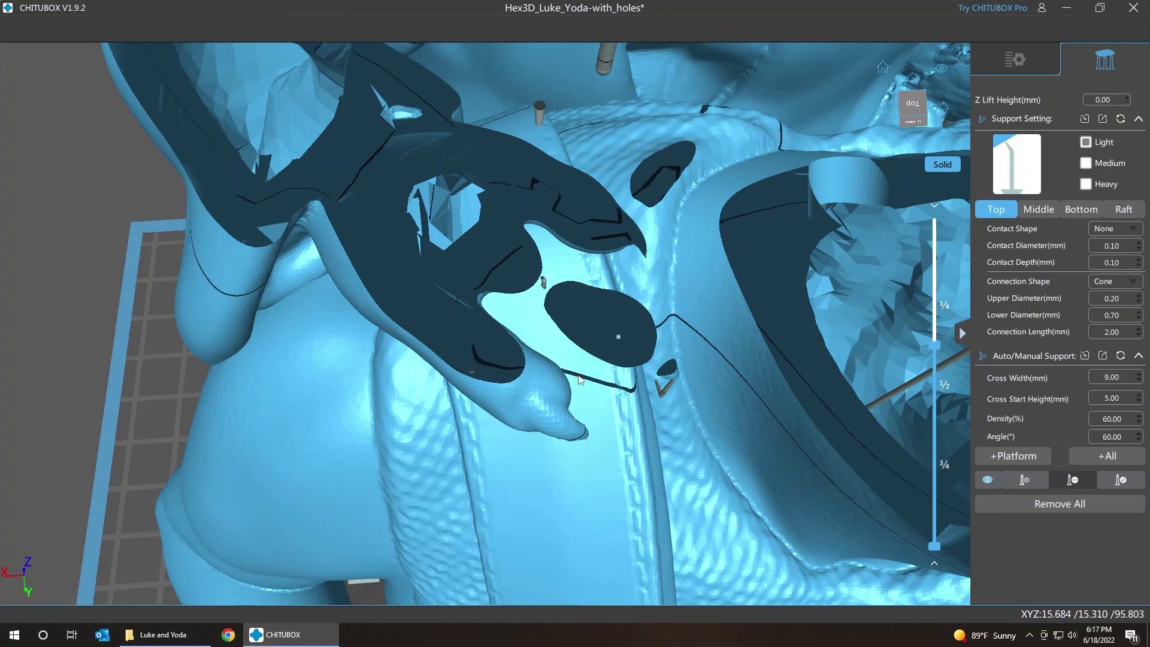
pyautogui.click(1036, 480)
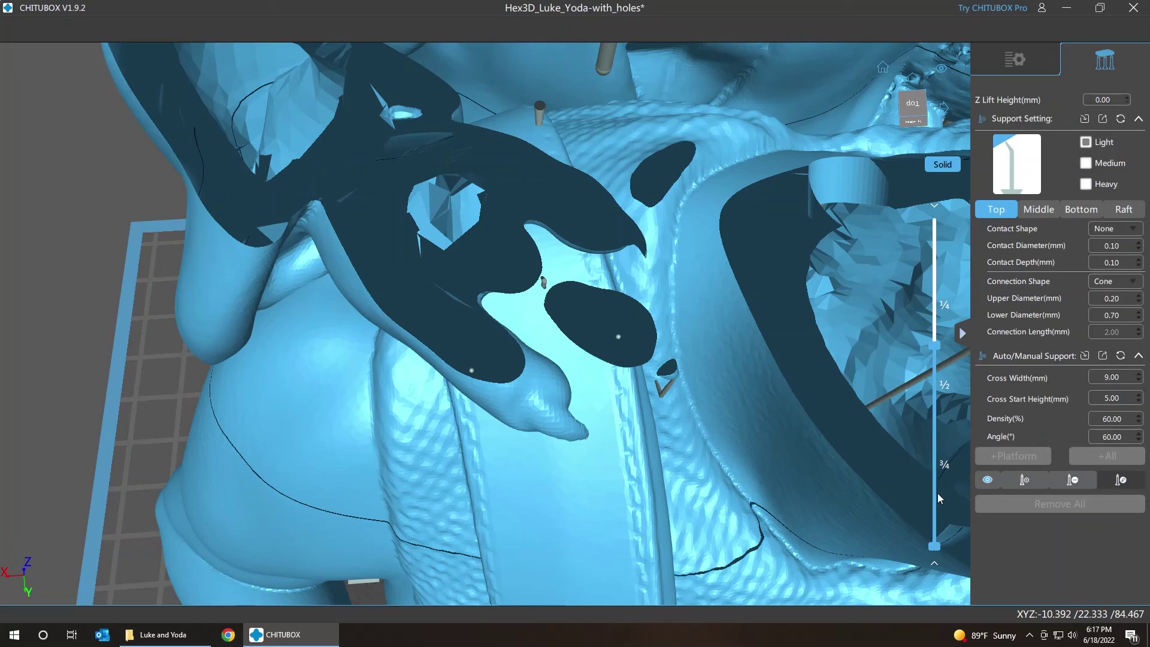
pyautogui.click(543, 284)
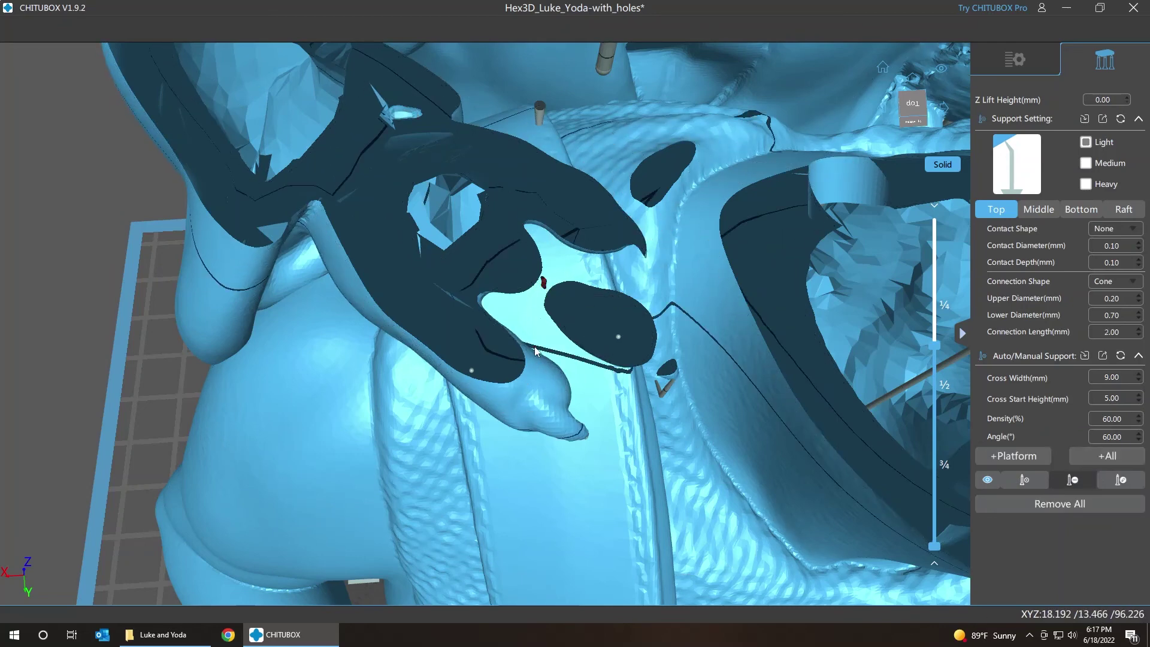
pyautogui.click(1072, 482)
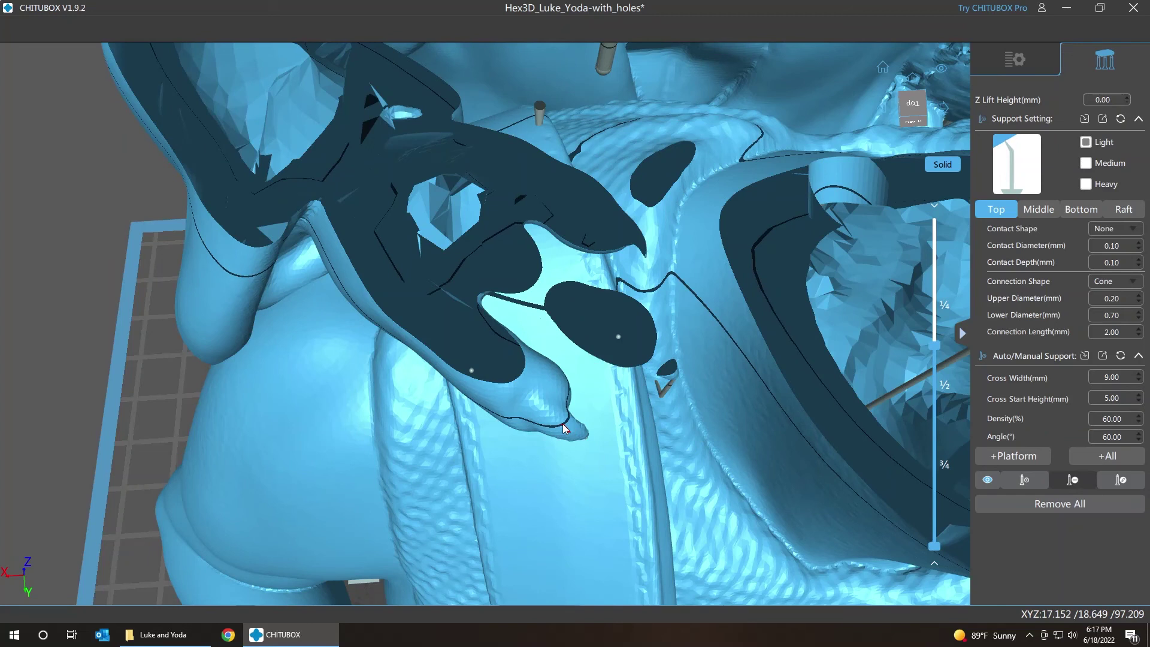
# Step up to layer 1989 and back down to layer 1966, tracing how the separate second finger develops
pyautogui.press('Up')
pyautogui.press('Up')
pyautogui.press('Up')
pyautogui.press('Up')
pyautogui.press('Up')
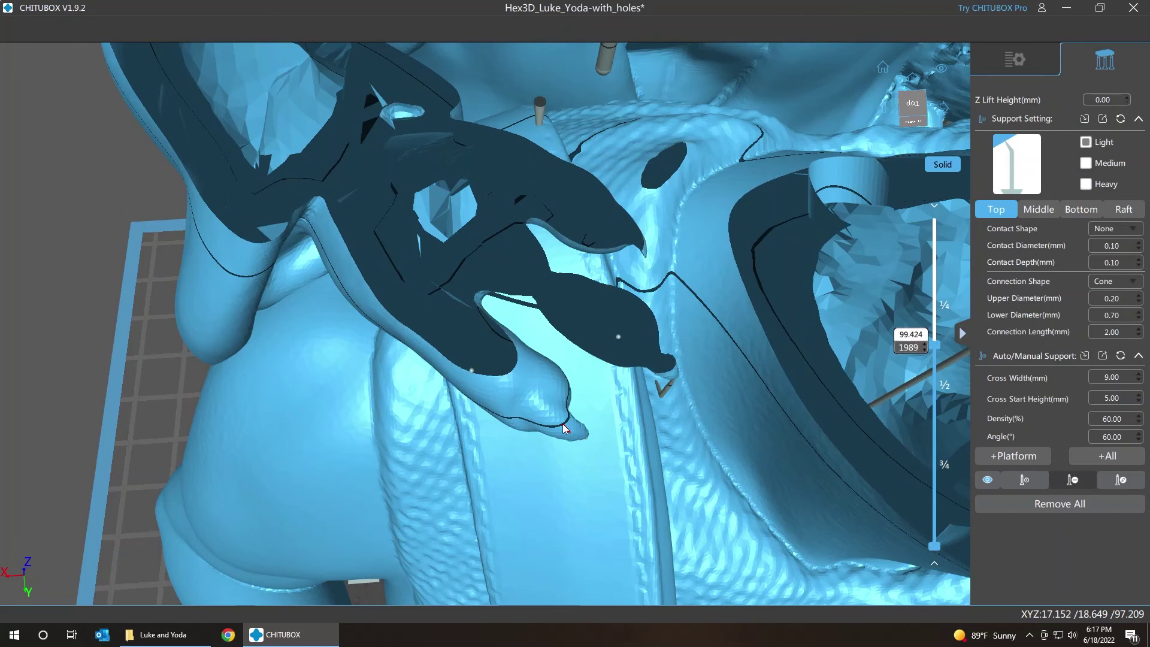
pyautogui.press('Down')
pyautogui.press('Down')
pyautogui.press('Down')
pyautogui.press('Down')
pyautogui.press('Down')
pyautogui.press('Down')
pyautogui.press('Down')
pyautogui.press('Down')
pyautogui.press('Down')
pyautogui.press('Down')
pyautogui.press('Down')
pyautogui.press('Down')
pyautogui.press('Down')
pyautogui.press('Down')
pyautogui.press('Down')
pyautogui.press('Down')
pyautogui.press('Down')
pyautogui.press('Down')
pyautogui.press('Down')
pyautogui.press('Down')
pyautogui.press('Down')
pyautogui.press('Down')
pyautogui.press('Down')
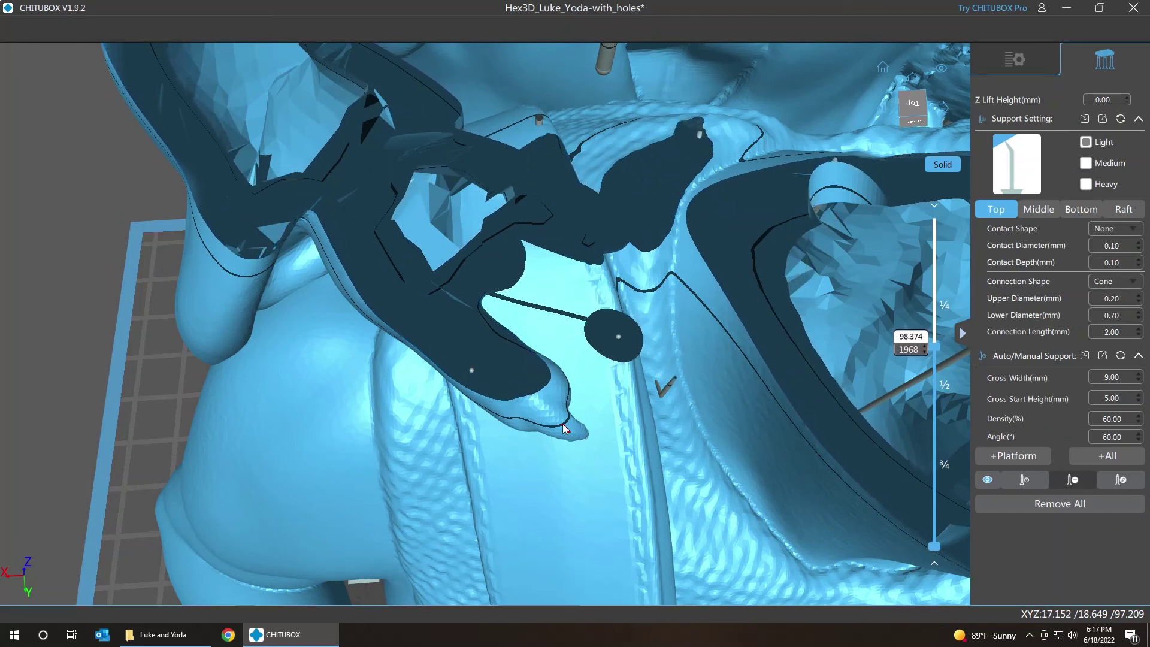
# Step up from layer 1966 to layer 1988, checking how large the second finger grows before joining the hand
pyautogui.press('Up')
pyautogui.press('Up')
pyautogui.press('Up')
pyautogui.press('Up')
pyautogui.press('Up')
pyautogui.press('Up')
pyautogui.press('Up')
pyautogui.press('Up')
pyautogui.press('Up')
pyautogui.press('Up')
pyautogui.press('Up')
pyautogui.press('Up')
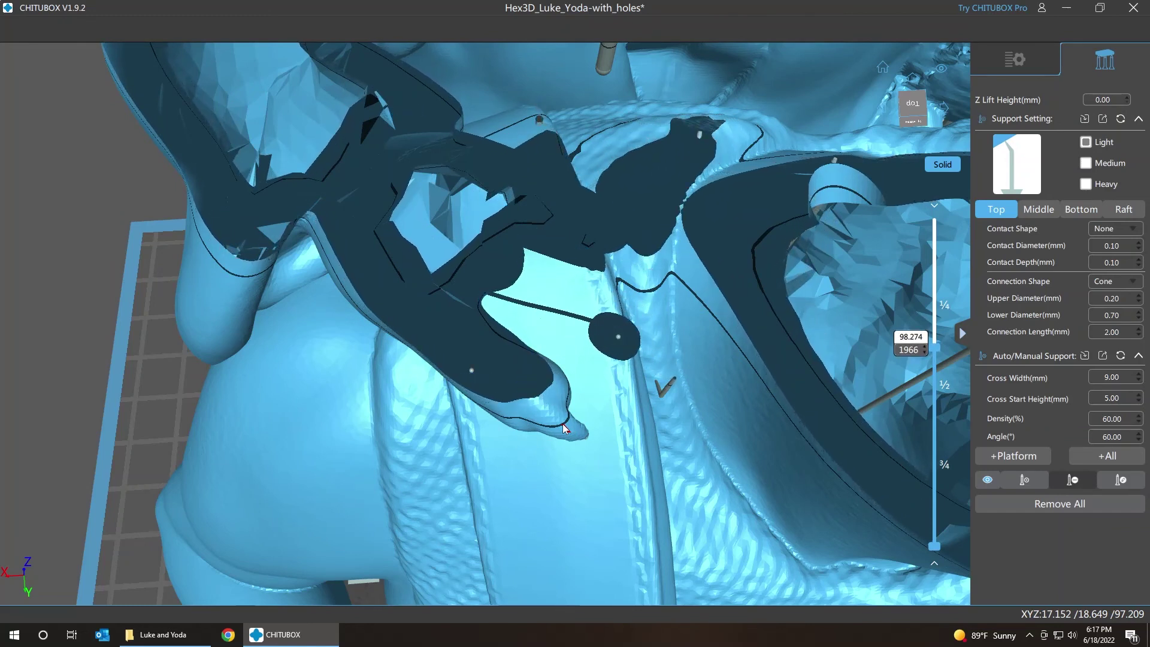
pyautogui.press('Up')
pyautogui.press('Up')
pyautogui.press('Up')
pyautogui.press('Up')
pyautogui.press('Up')
pyautogui.press('Up')
pyautogui.press('Up')
pyautogui.press('Up')
pyautogui.press('Up')
pyautogui.press('Up')
pyautogui.press('Up')
pyautogui.press('Up')
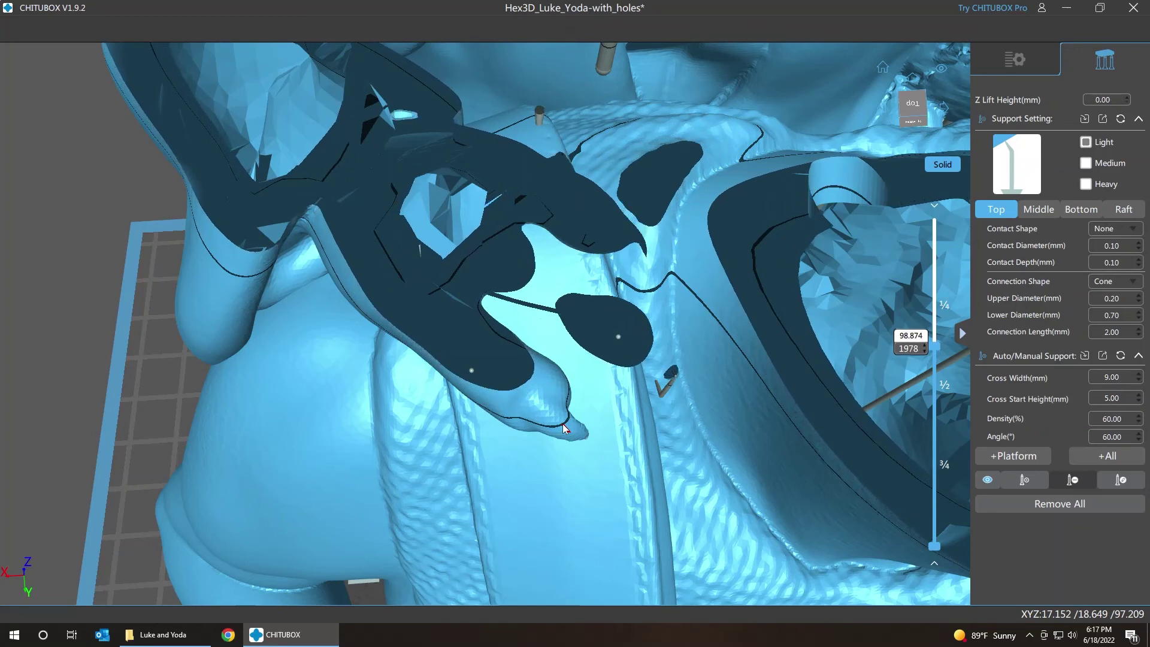
pyautogui.press('Up')
pyautogui.press('Up')
pyautogui.press('Up')
pyautogui.press('Up')
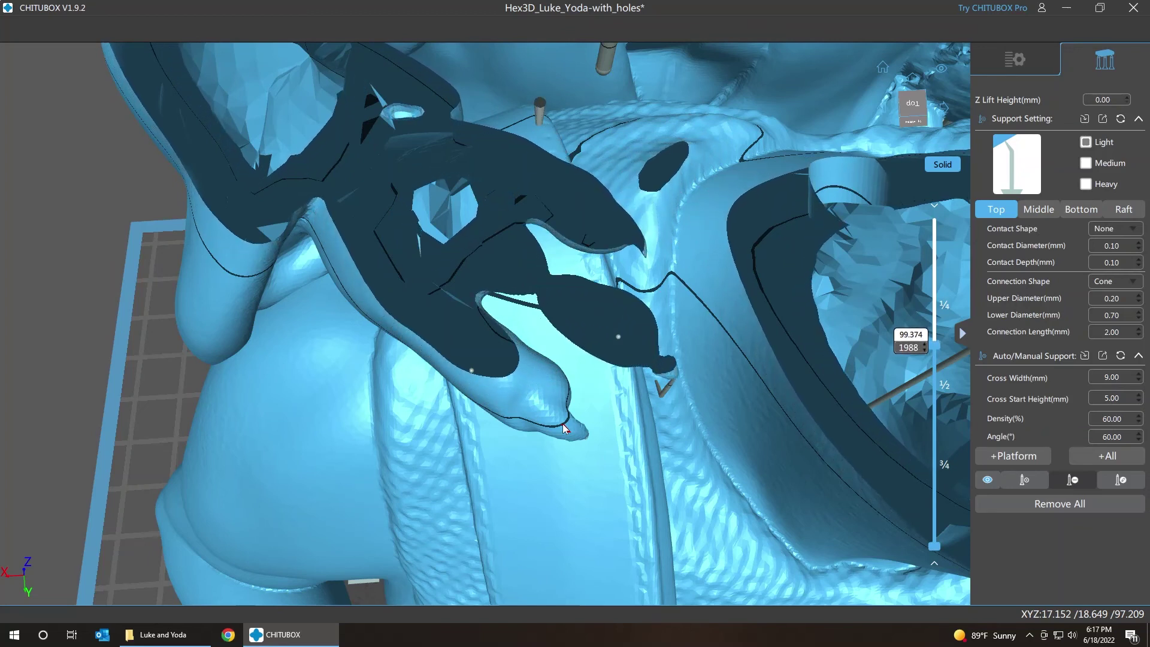
# Step back down from layer 1988 to layer 1959 to recheck where the second finger begins on its support
pyautogui.press('Down')
pyautogui.press('Down')
pyautogui.press('Down')
pyautogui.press('Down')
pyautogui.press('Down')
pyautogui.press('Down')
pyautogui.press('Down')
pyautogui.press('Down')
pyautogui.press('Down')
pyautogui.press('Down')
pyautogui.press('Down')
pyautogui.press('Down')
pyautogui.press('Down')
pyautogui.press('Down')
pyautogui.press('Down')
pyautogui.press('Down')
pyautogui.press('Down')
pyautogui.press('Down')
pyautogui.press('Down')
pyautogui.press('Down')
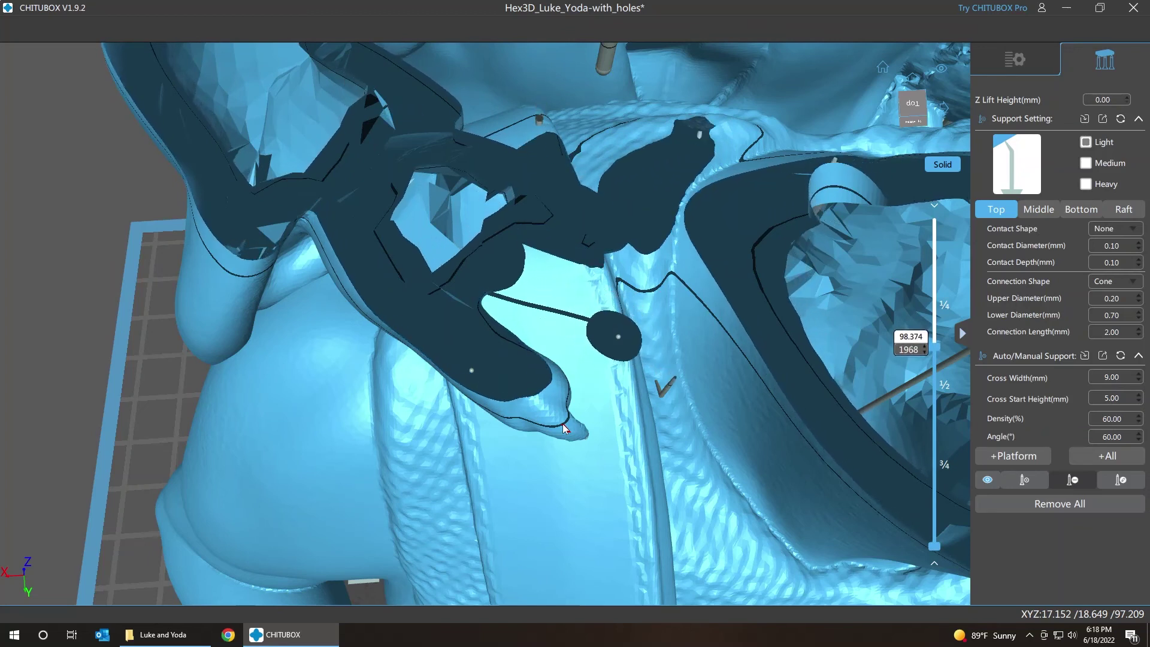
pyautogui.press('Down')
pyautogui.press('Down')
pyautogui.press('Down')
pyautogui.press('Down')
pyautogui.press('Down')
pyautogui.press('Down')
pyautogui.press('Down')
pyautogui.press('Down')
pyautogui.press('Down')
pyautogui.press('Down')
# Step up from layer 1959 to layer 1977, following the second finger until its claw appears
pyautogui.press('Up')
pyautogui.press('Up')
pyautogui.press('Up')
pyautogui.press('Up')
pyautogui.press('Up')
pyautogui.press('Up')
pyautogui.press('Up')
pyautogui.press('Up')
pyautogui.press('Up')
pyautogui.press('Up')
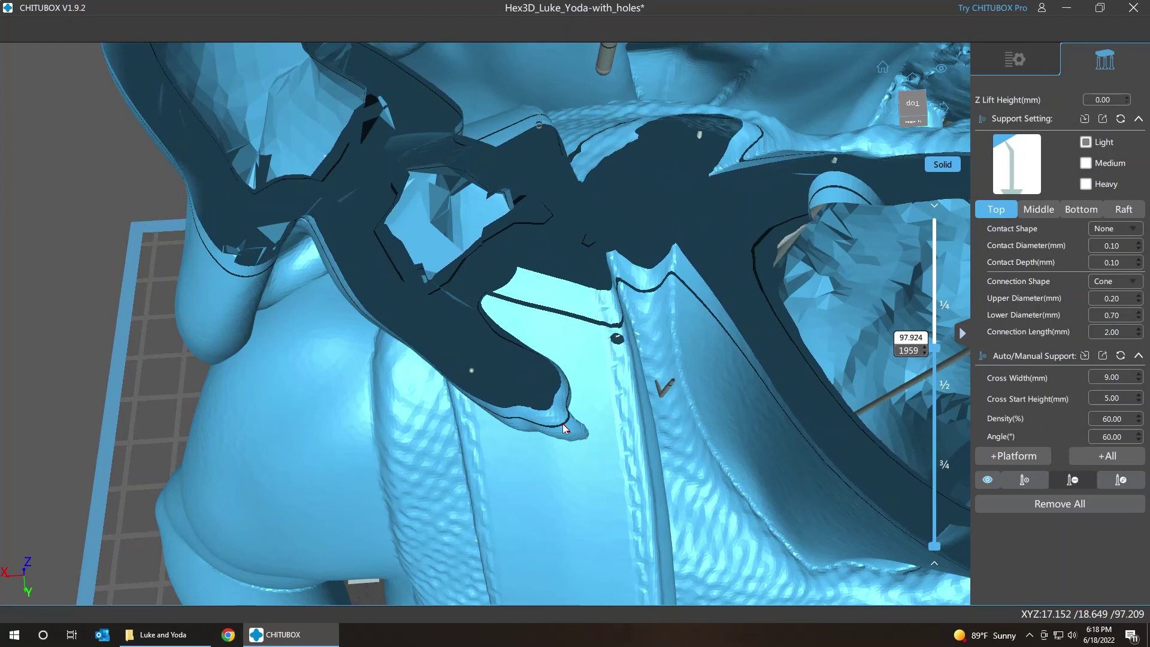
pyautogui.press('Up')
pyautogui.press('Up')
pyautogui.press('Up')
pyautogui.press('Up')
pyautogui.press('Up')
pyautogui.press('Up')
pyautogui.press('Up')
pyautogui.press('Up')
pyautogui.press('Up')
pyautogui.press('Up')
pyautogui.press('Up')
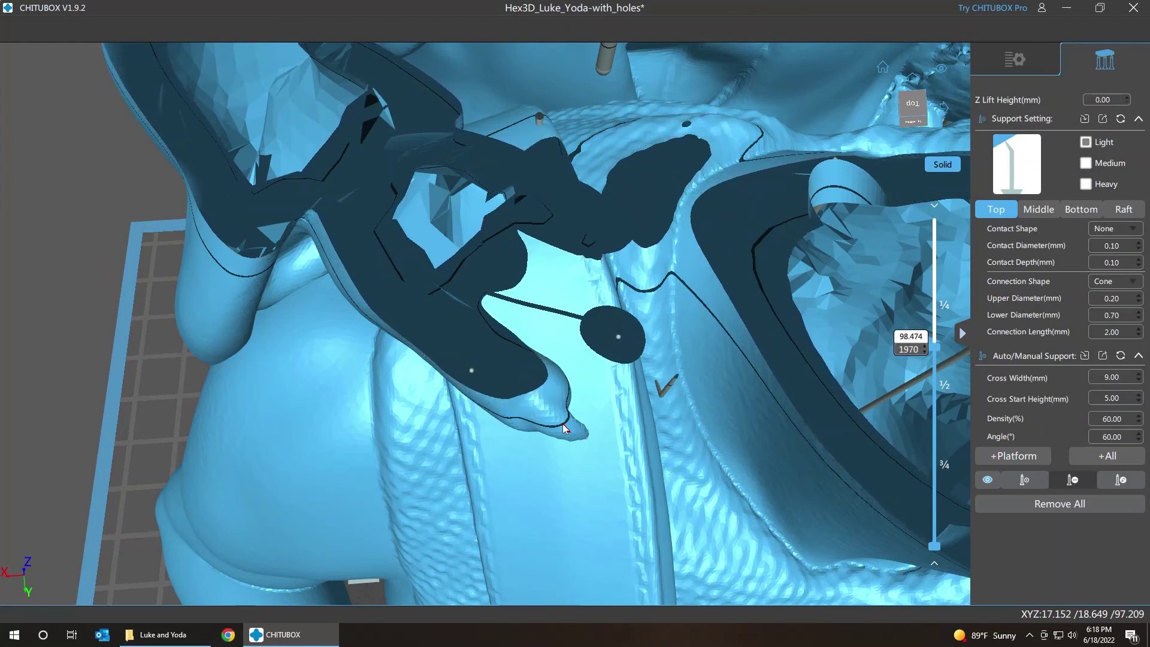
pyautogui.press('Up')
pyautogui.press('Up')
pyautogui.press('Up')
pyautogui.press('Up')
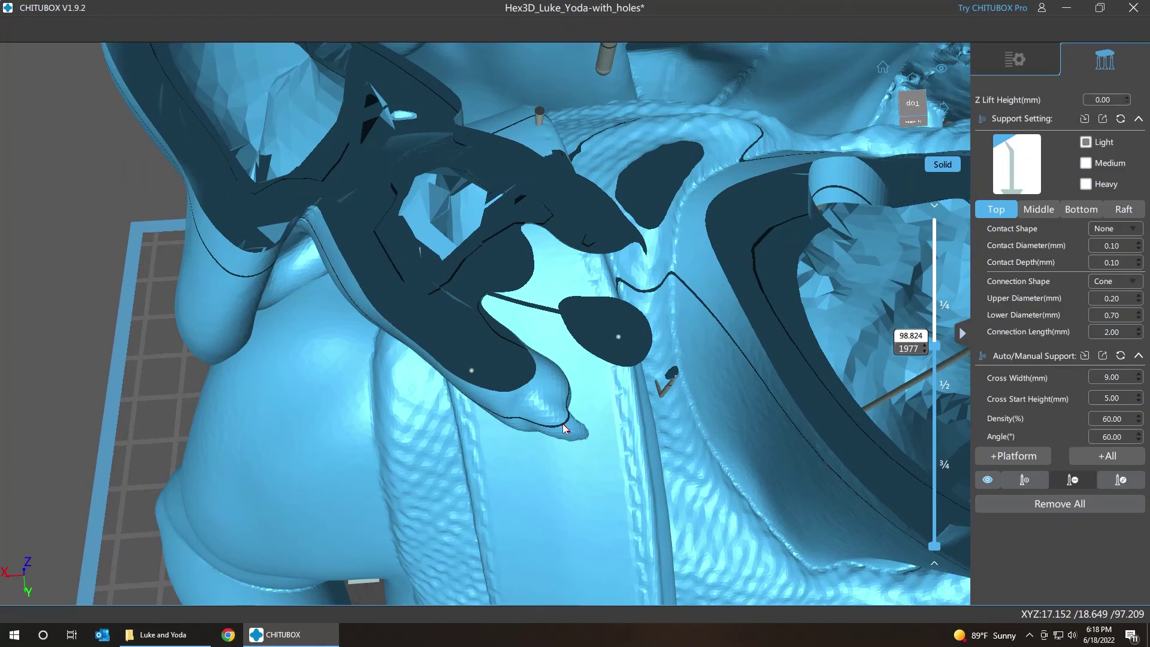
# View the second finger from the back and step up to layer 1984, examining the single support beneath it
pyautogui.moveTo(717, 383); pyautogui.dragTo(708, 326, button='right')
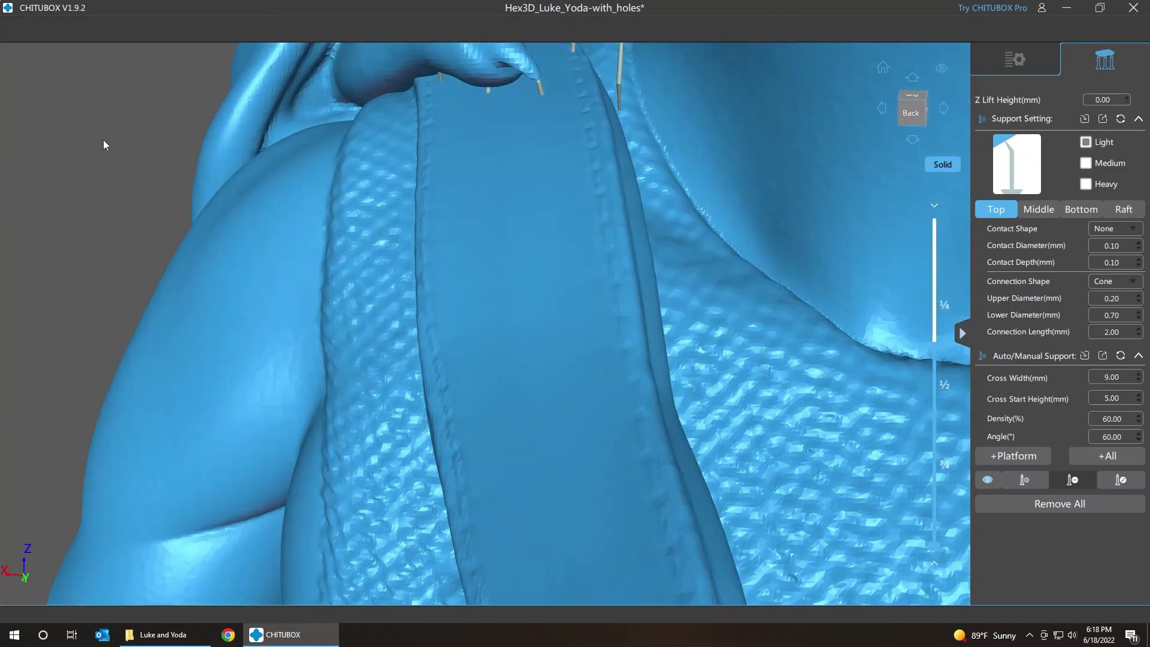
pyautogui.moveTo(103, 139); pyautogui.dragTo(73, 240, button='middle')
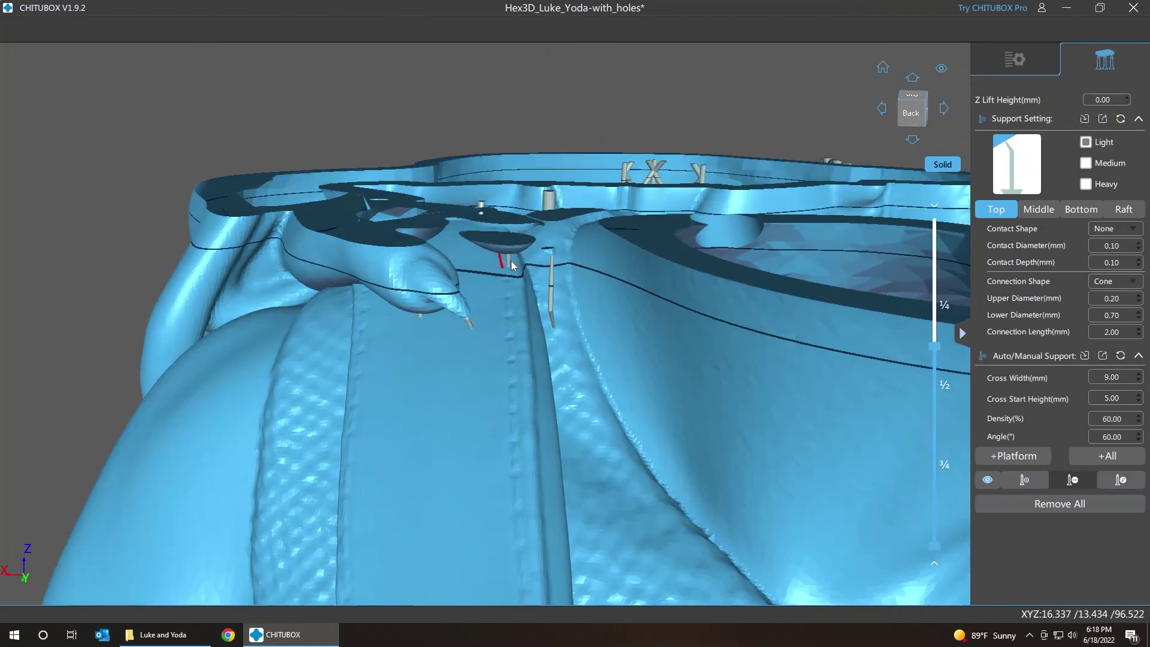
pyautogui.click(508, 248)
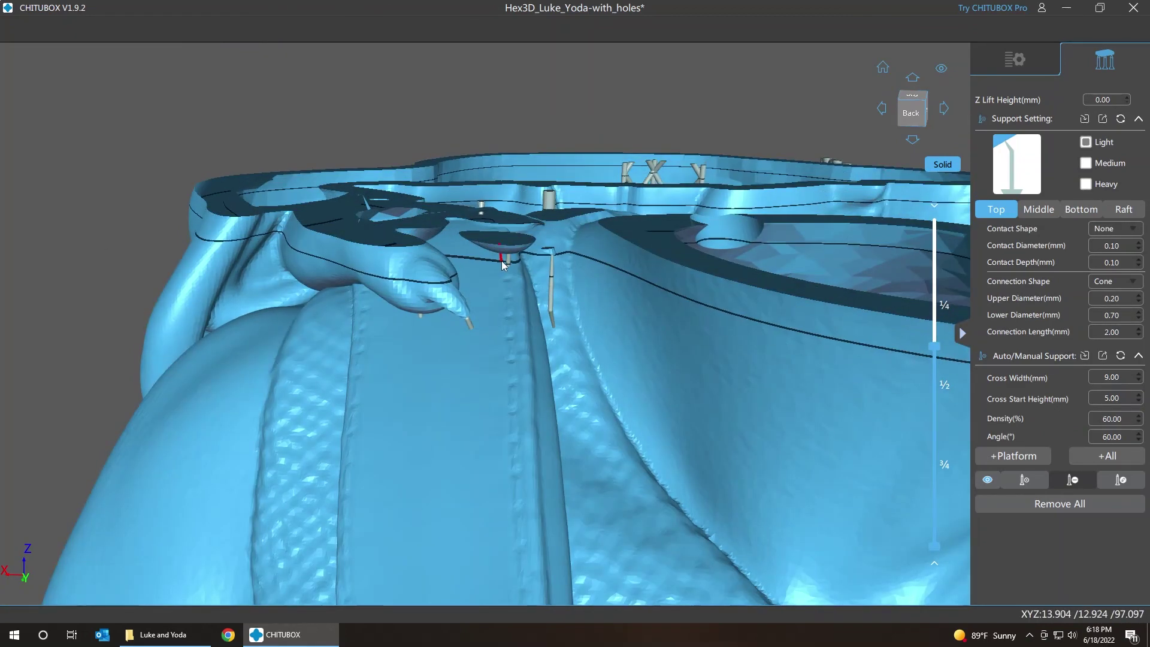
pyautogui.press('Up')
pyautogui.press('Up')
pyautogui.press('Up')
pyautogui.press('Up')
pyautogui.press('Up')
pyautogui.press('Up')
pyautogui.press('Up')
pyautogui.press('Up')
pyautogui.press('Up')
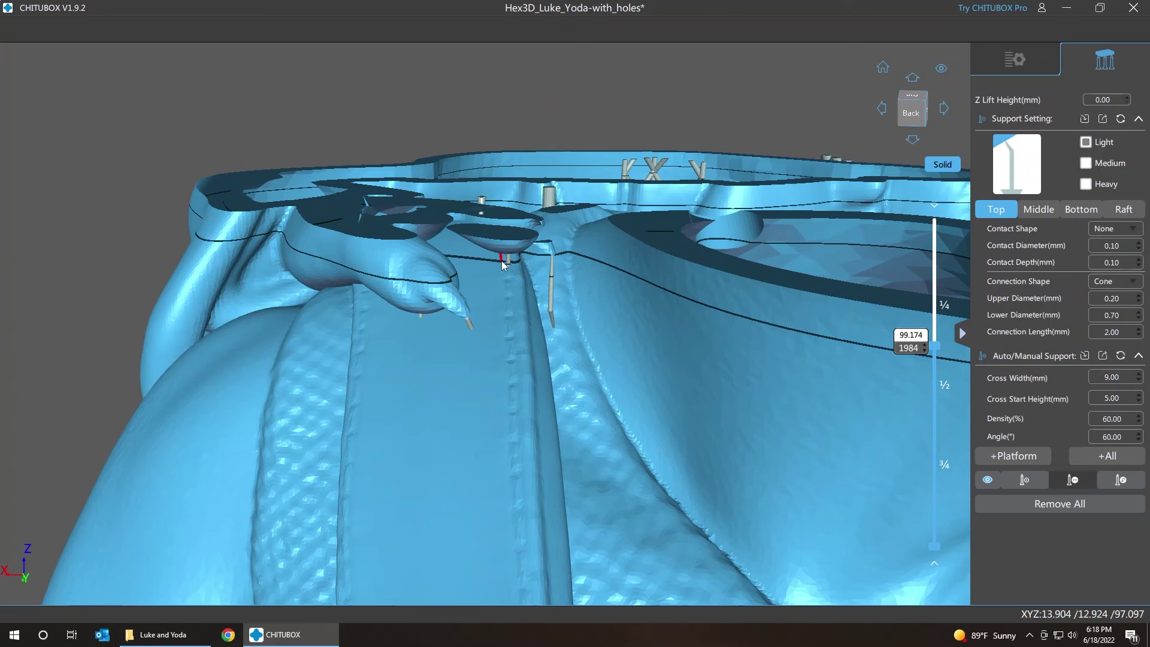
# Add extra light supports around the existing one on the underside of the second finger
pyautogui.moveTo(502, 262); pyautogui.dragTo(500, 221, button='right')
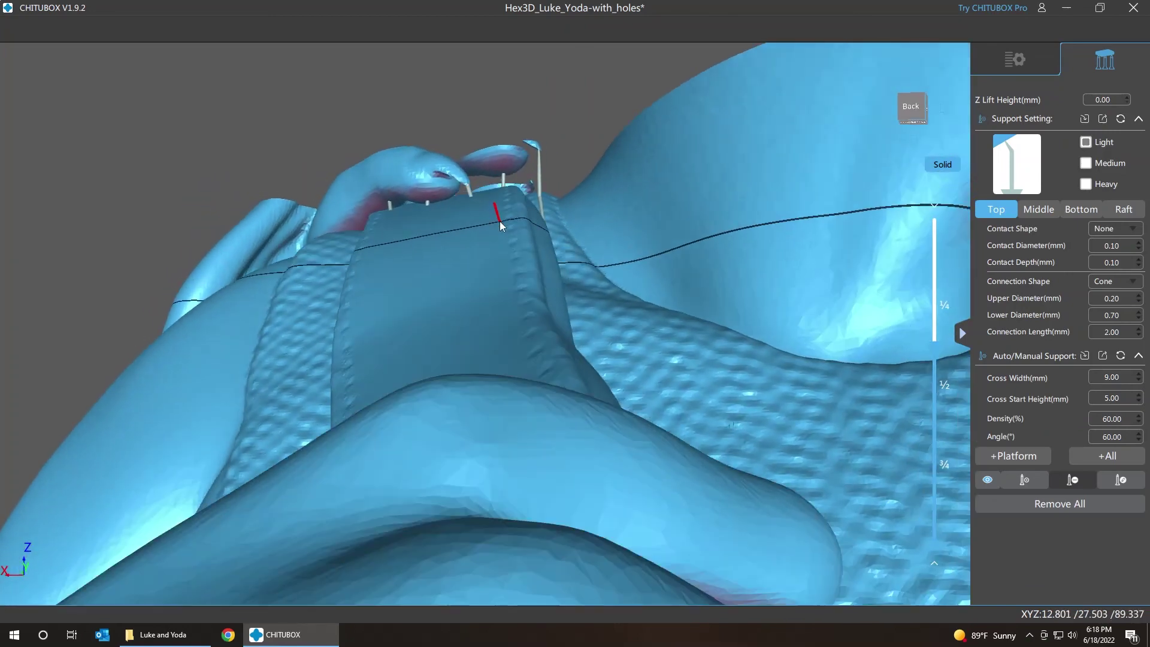
pyautogui.click(508, 191)
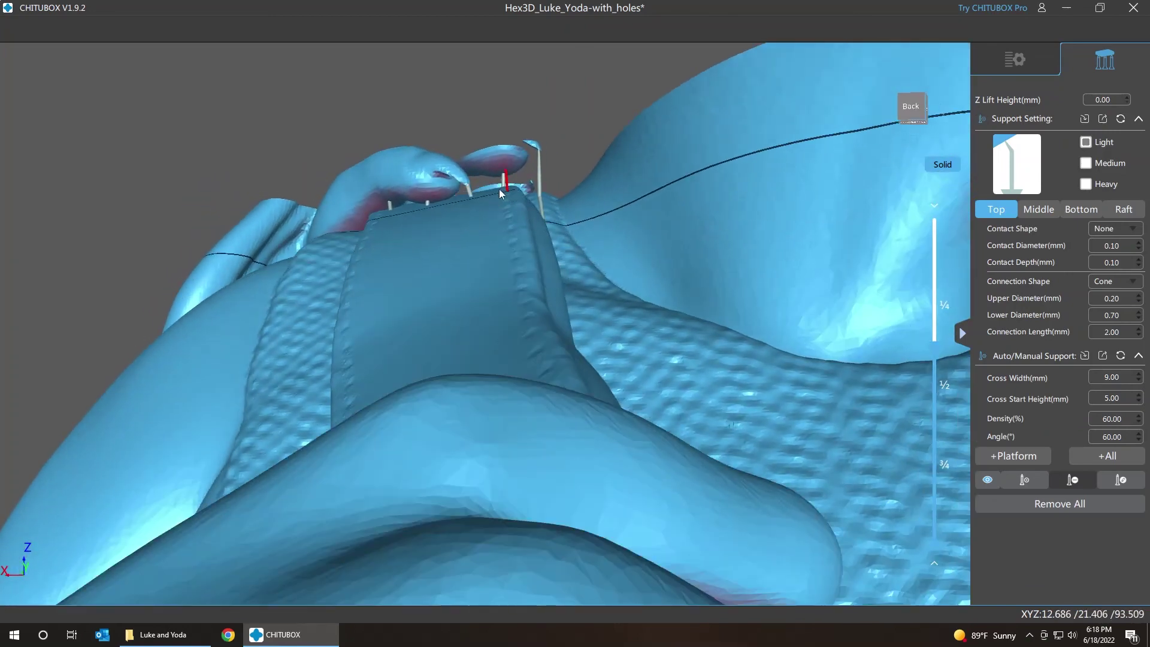
pyautogui.moveTo(476, 214); pyautogui.dragTo(495, 171, button='right')
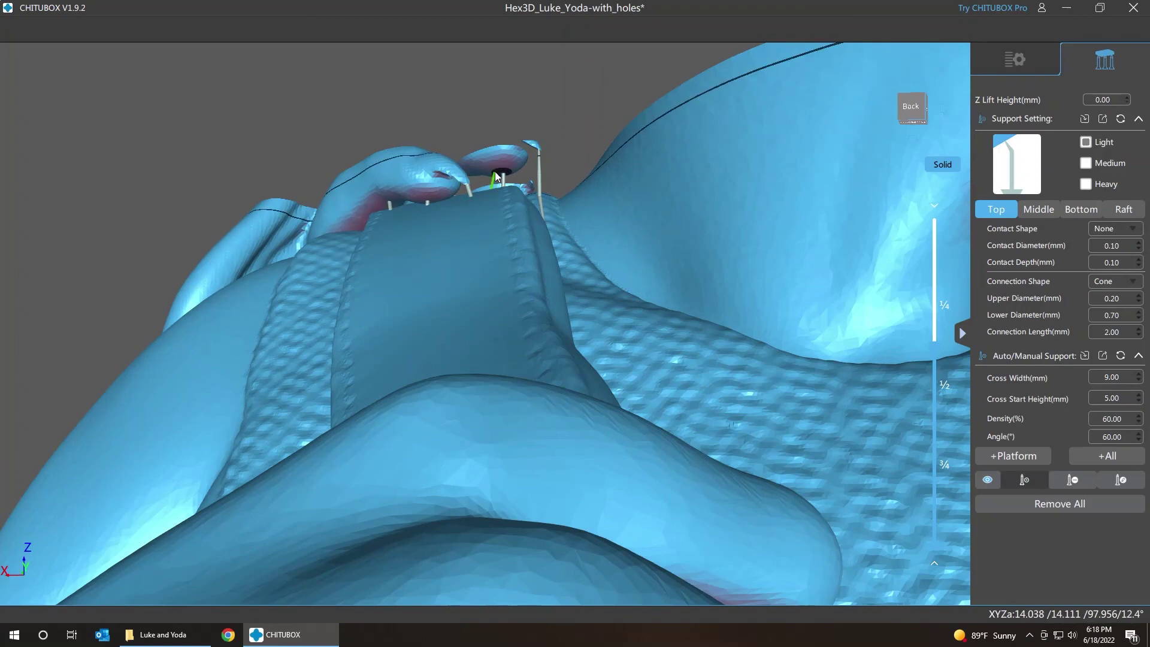
pyautogui.click(502, 162)
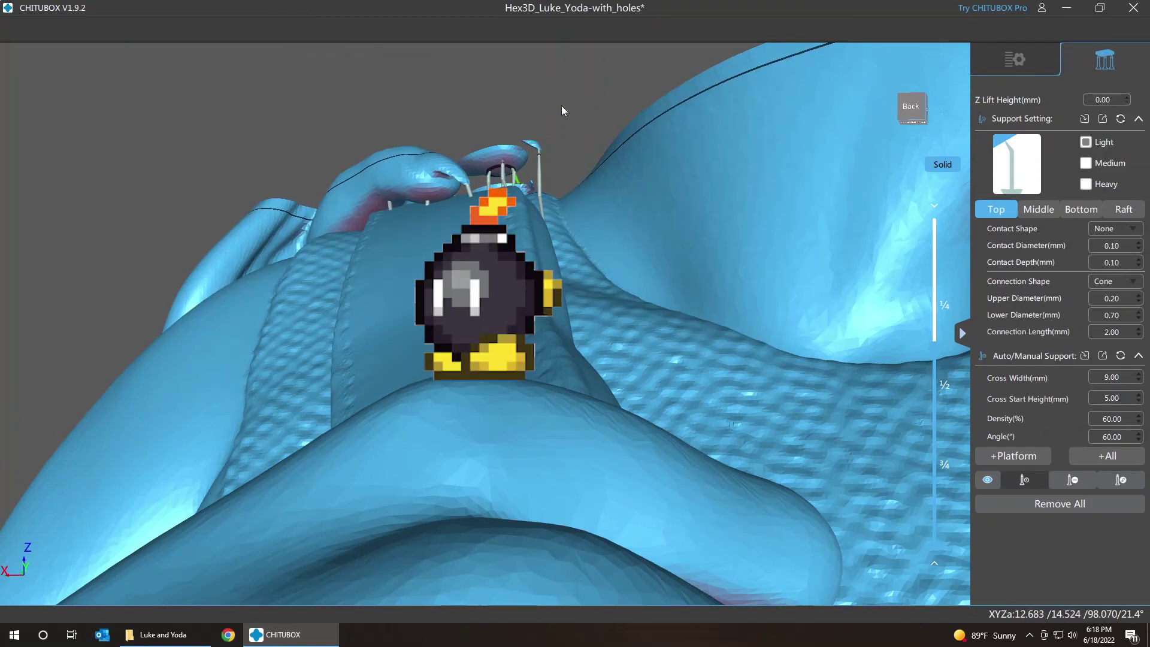
pyautogui.moveTo(562, 106); pyautogui.dragTo(599, 183, button='right')
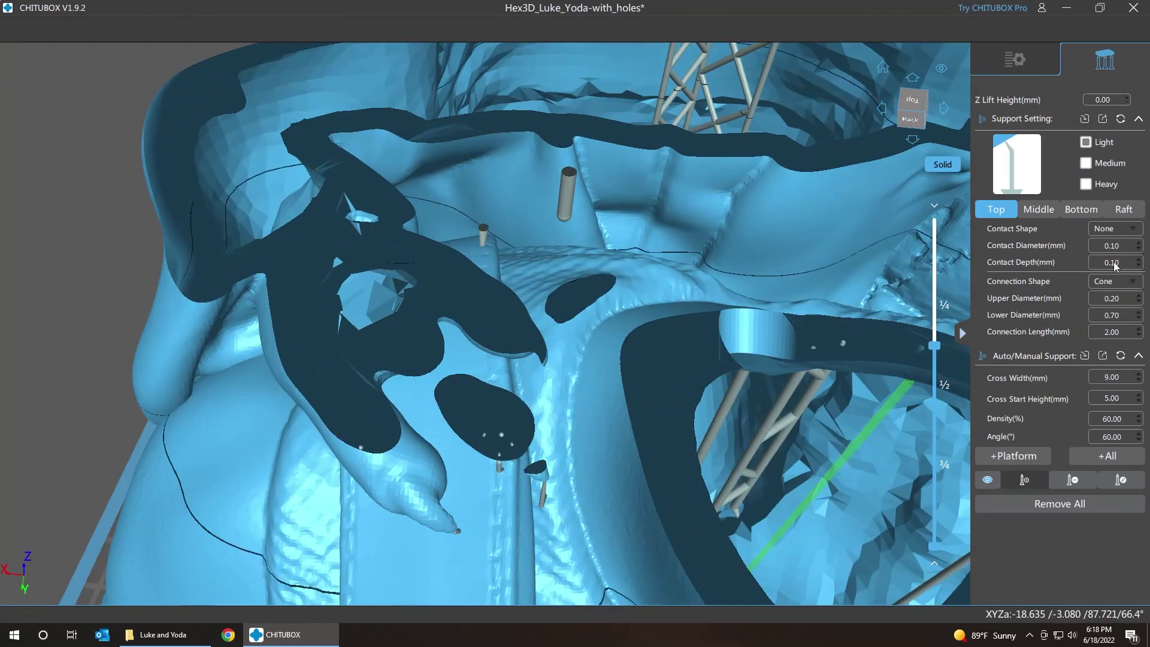
# Inspect the new supports under the second finger from below and behind, then step down from layer 1980 to layer 1977
pyautogui.moveTo(627, 476); pyautogui.dragTo(546, 360, button='right')
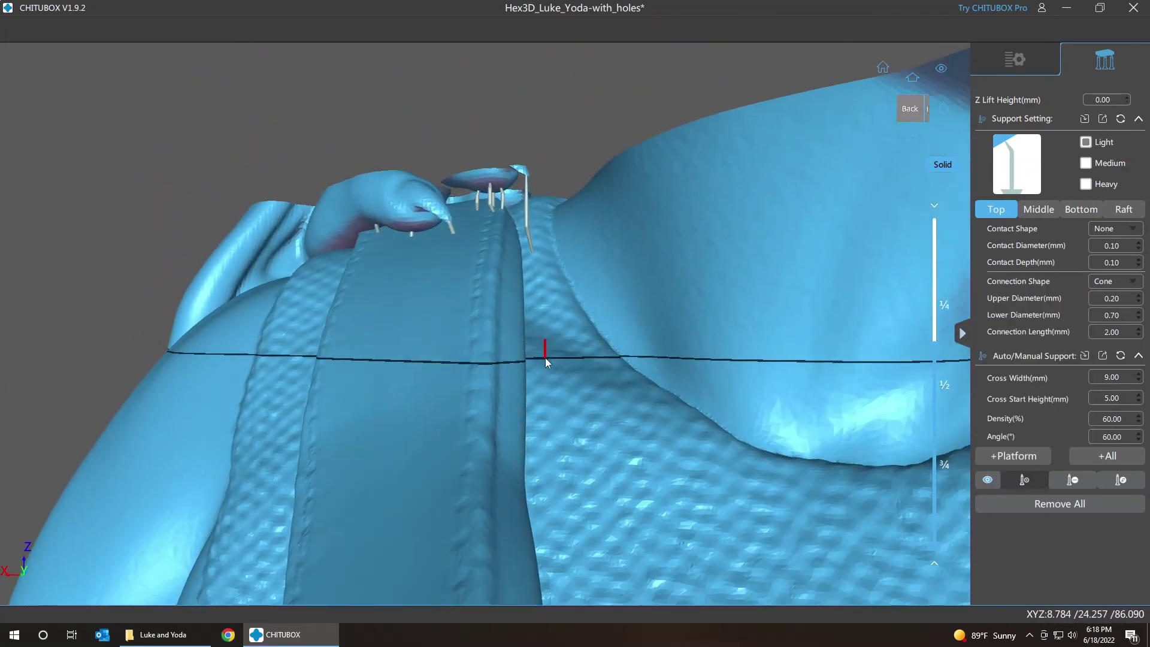
pyautogui.scroll(5, 546, 358)
pyautogui.scroll(-5, 552, 336)
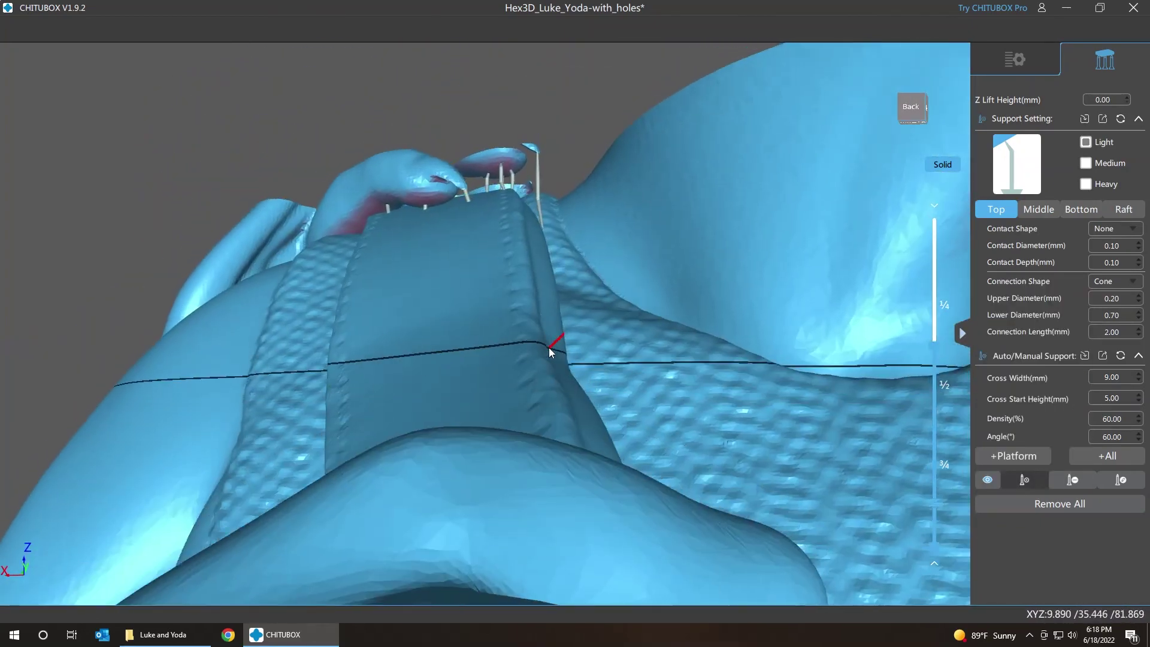
pyautogui.moveTo(548, 347); pyautogui.dragTo(580, 315, button='right')
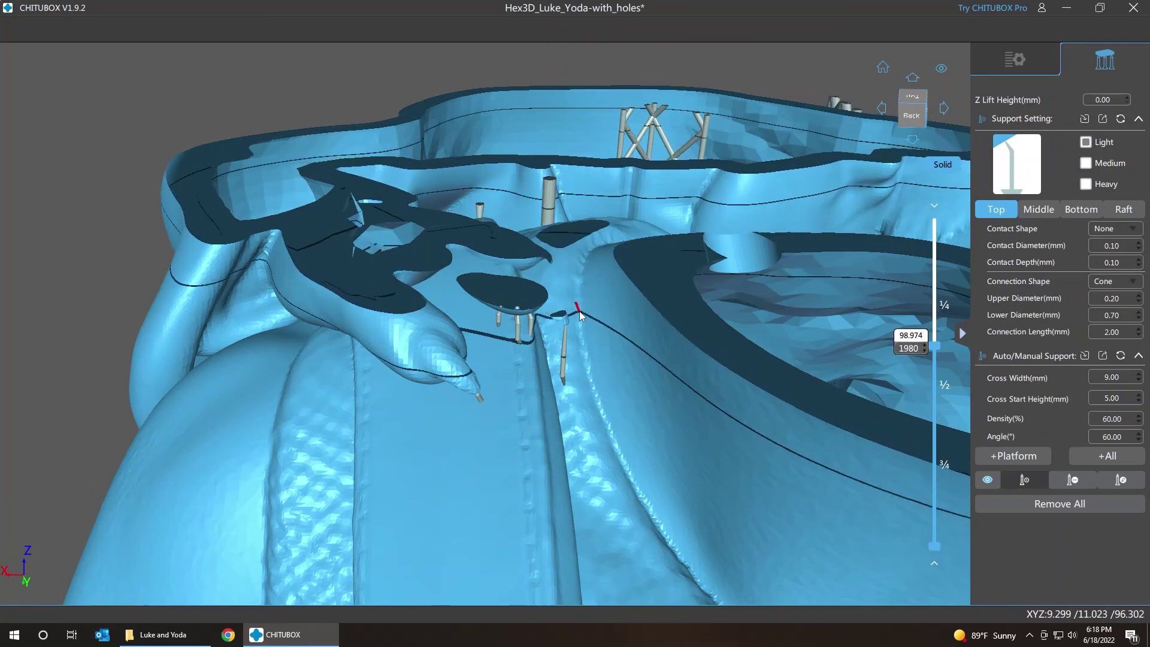
pyautogui.press('Down')
pyautogui.press('Down')
pyautogui.press('Down')
pyautogui.press('Down')
pyautogui.press('Down')
pyautogui.press('Down')
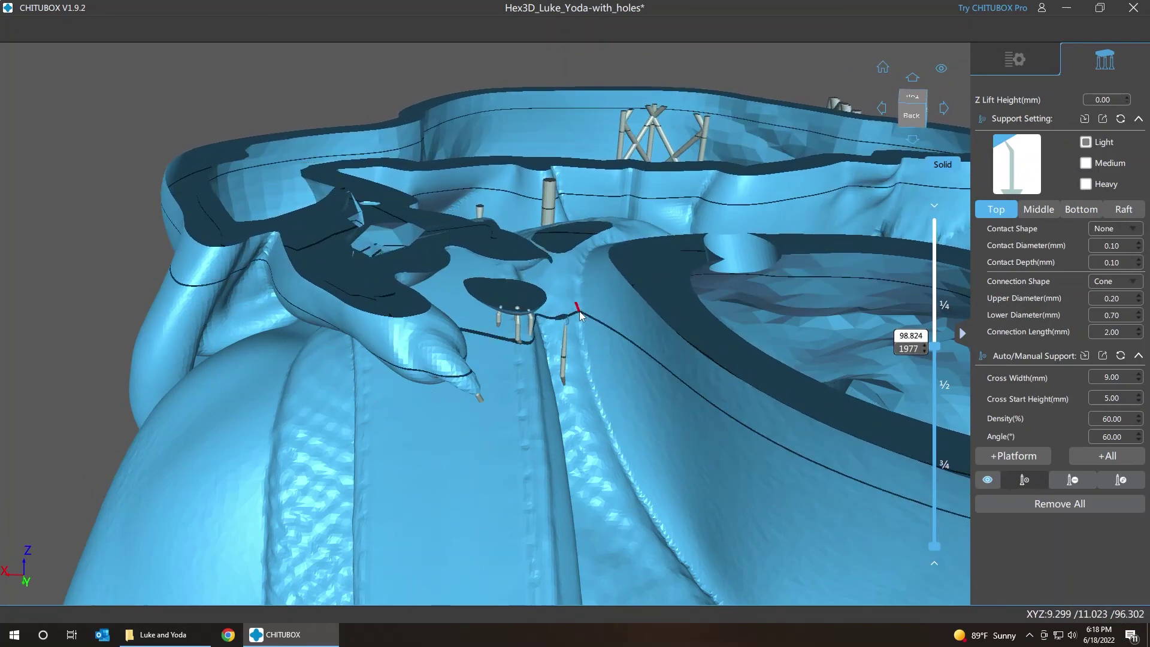
# Step down a few layers from layer 1977, then up to layer 1983, checking the second finger and its claw
pyautogui.press('Down')
pyautogui.press('Down')
pyautogui.press('Down')
pyautogui.press('Up')
pyautogui.press('Up')
pyautogui.press('Up')
pyautogui.press('Up')
pyautogui.press('Up')
pyautogui.press('Up')
pyautogui.press('Up')
pyautogui.press('Up')
pyautogui.press('Up')
pyautogui.press('Up')
pyautogui.press('Up')
pyautogui.press('Up')
pyautogui.press('Up')
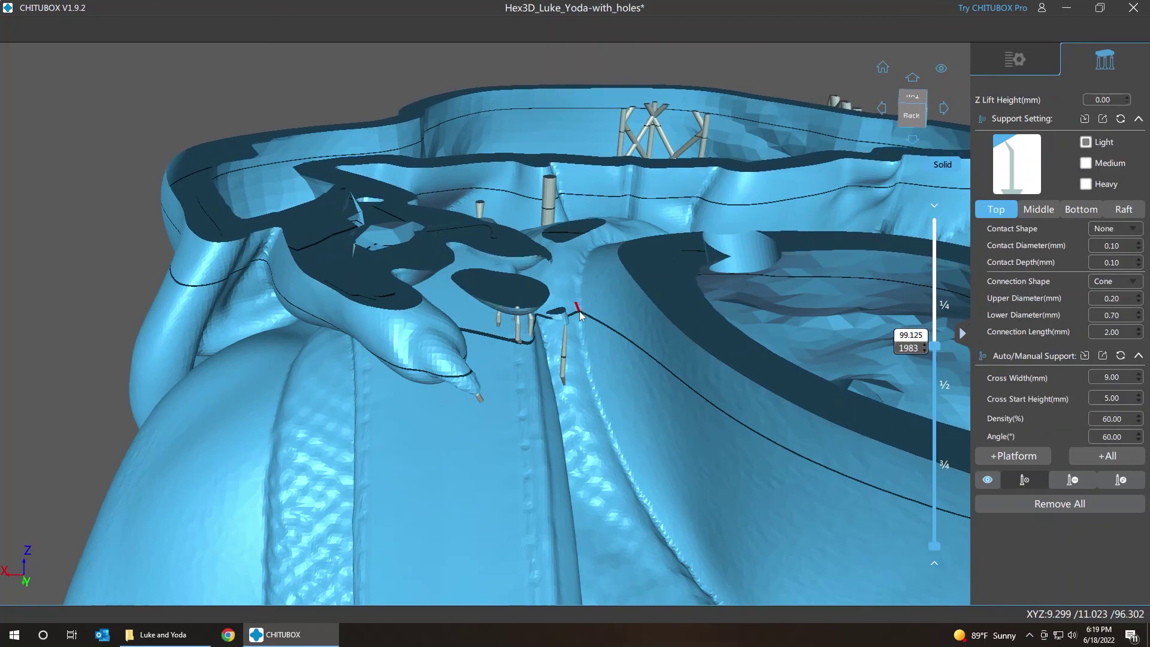
# Step up from layer 1983 past layer 1995, following the claw and fingers as they merge into the hand
pyautogui.press('Up')
pyautogui.press('Up')
pyautogui.press('Up')
pyautogui.press('Up')
pyautogui.press('Up')
pyautogui.press('Up')
pyautogui.press('Up')
pyautogui.press('Up')
pyautogui.press('Up')
pyautogui.press('Up')
pyautogui.press('Up')
pyautogui.press('Up')
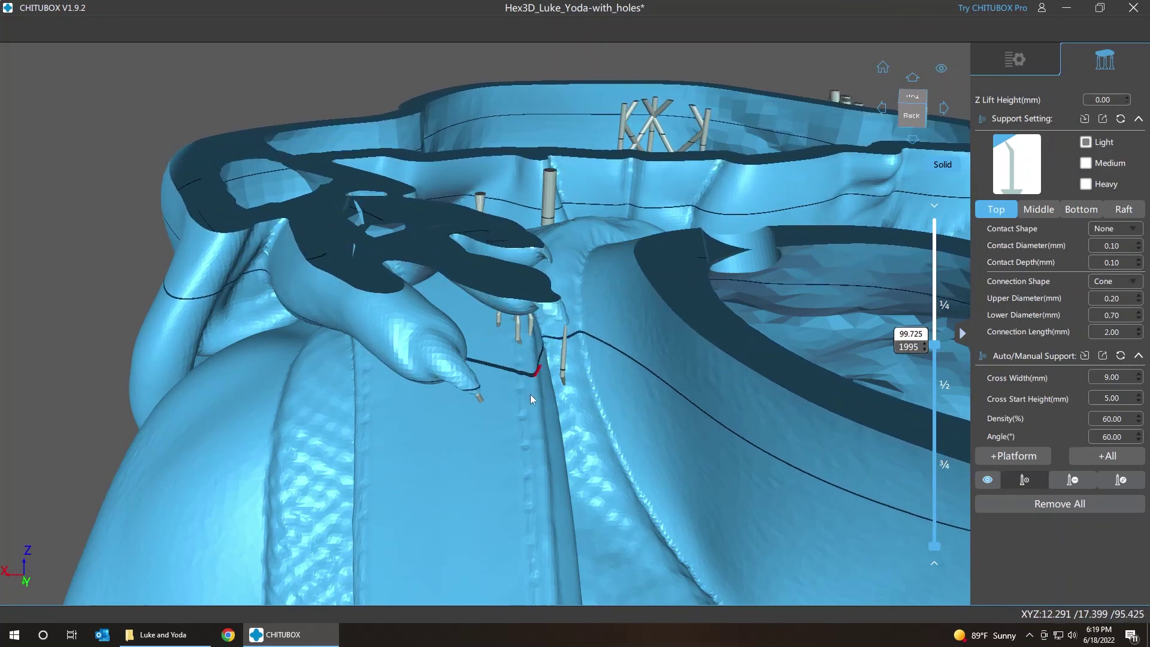
pyautogui.press('Up')
pyautogui.press('Up')
pyautogui.press('Up')
pyautogui.press('Up')
pyautogui.press('Up')
pyautogui.press('Up')
# Examine the claw and the light supports beneath the second finger up close from the left side
pyautogui.moveTo(526, 401); pyautogui.dragTo(435, 409, button='right')
pyautogui.scroll(-3, 428, 410)
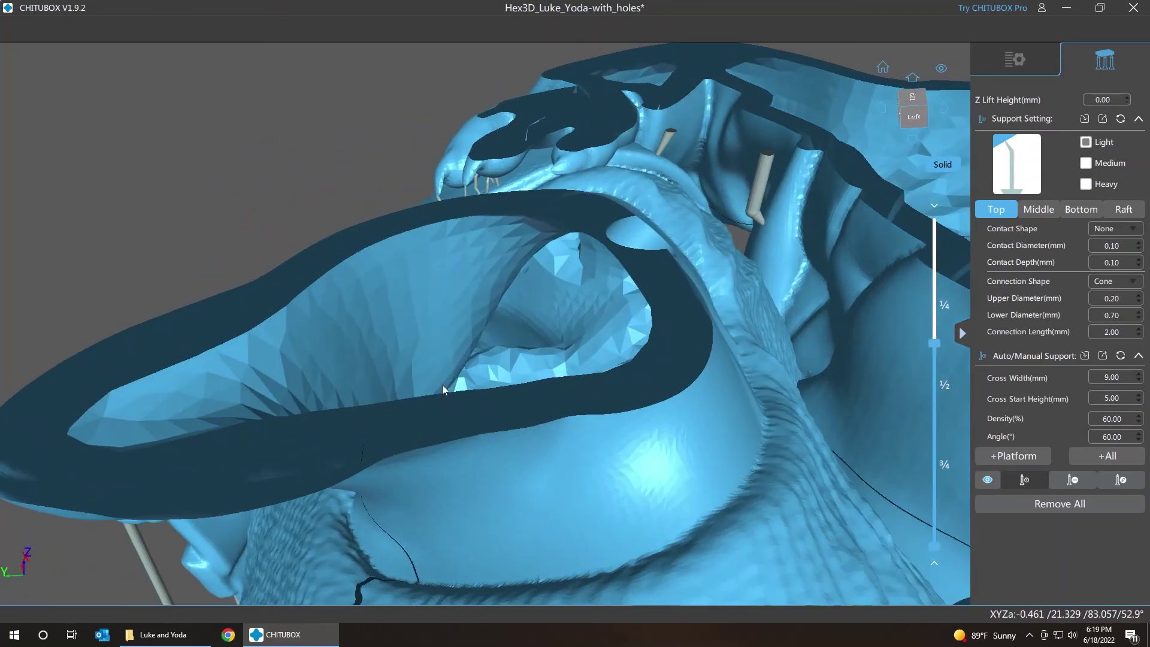
pyautogui.scroll(5, 514, 199)
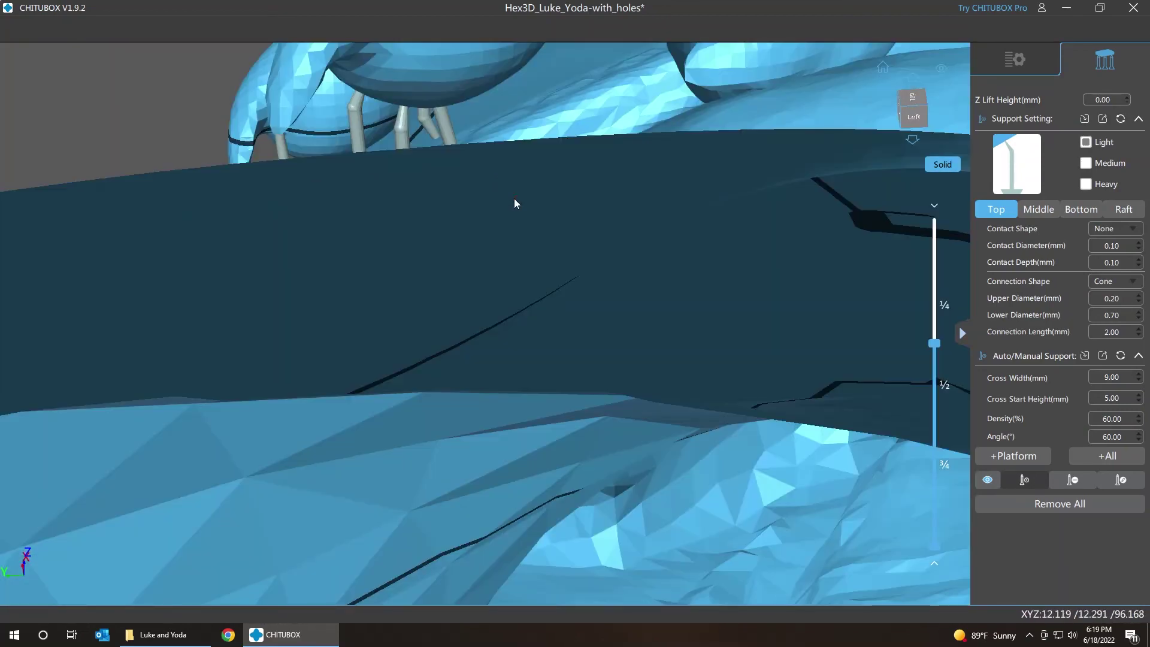
pyautogui.press('Up')
pyautogui.scroll(-3, 146, 119)
pyautogui.scroll(2, 147, 92)
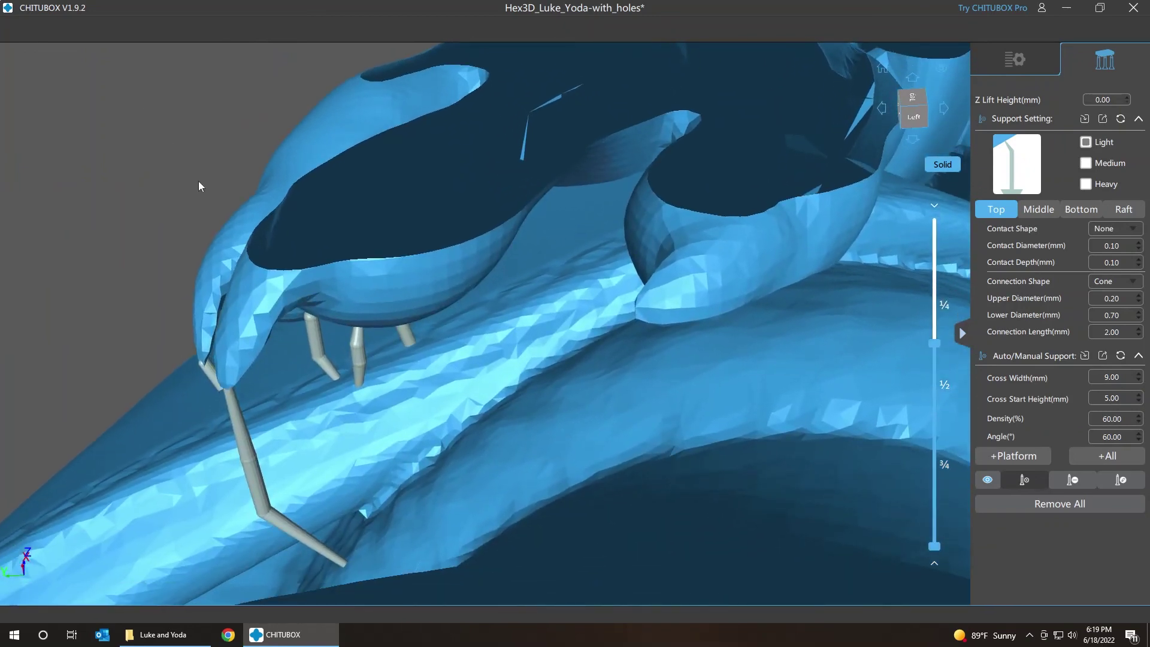
pyautogui.press('Down')
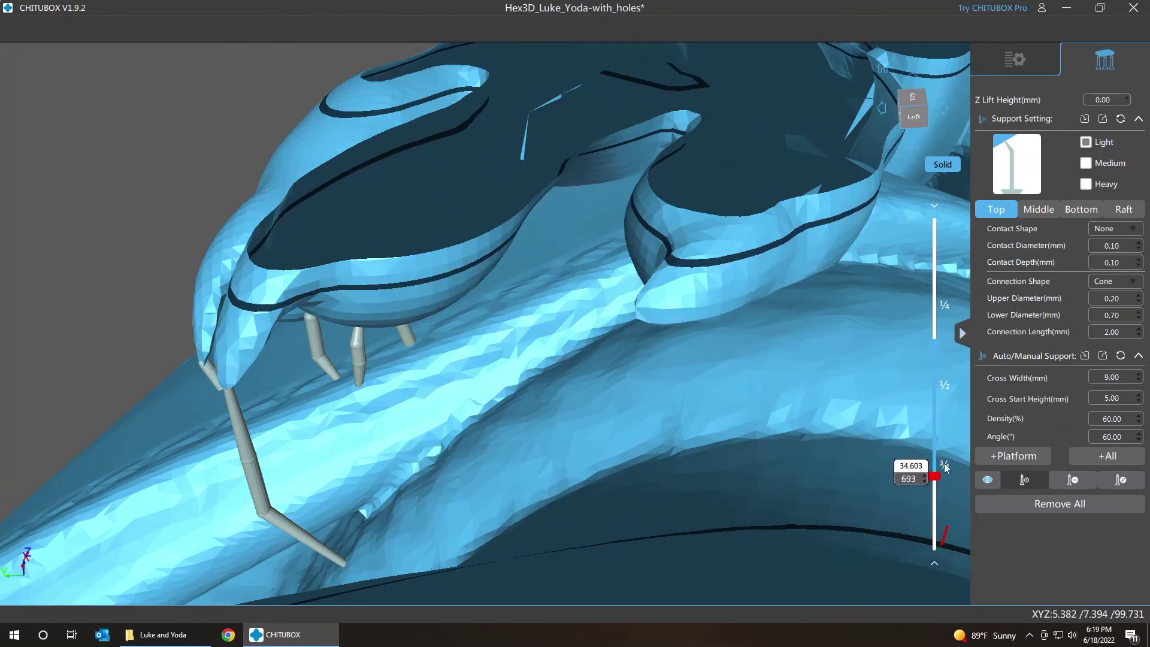
# Hide the lower layers past layer 1923, inspect the supported finger's underside from below, and restore the full lower range
pyautogui.moveTo(932, 372); pyautogui.dragTo(932, 358)
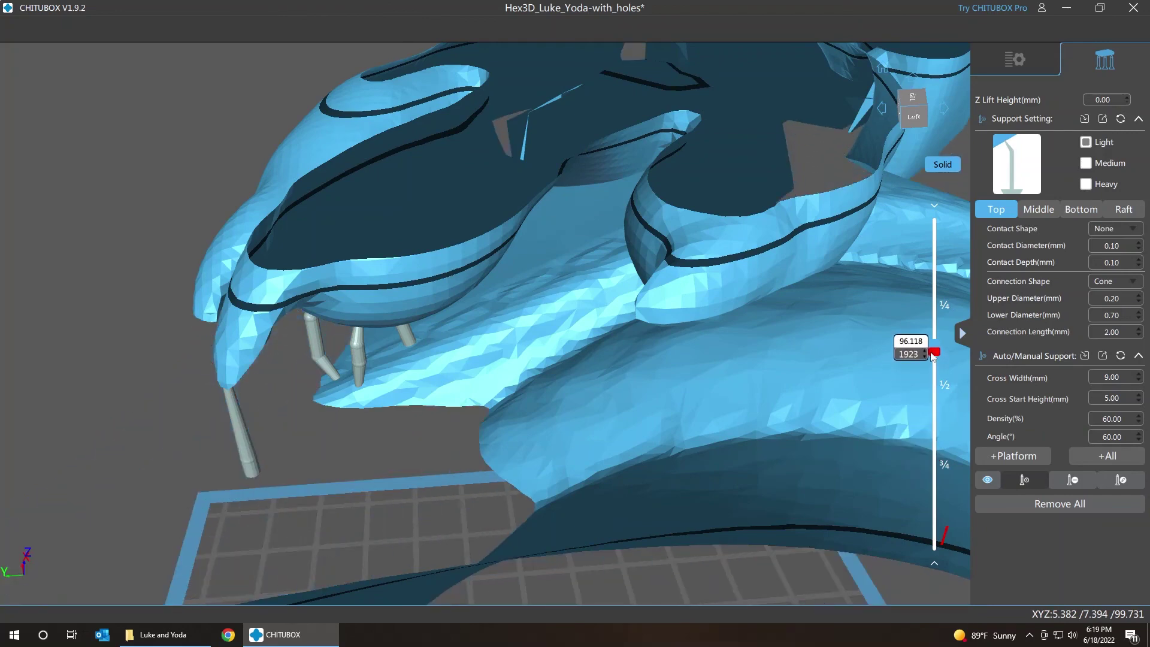
pyautogui.moveTo(393, 479); pyautogui.dragTo(408, 386, button='right')
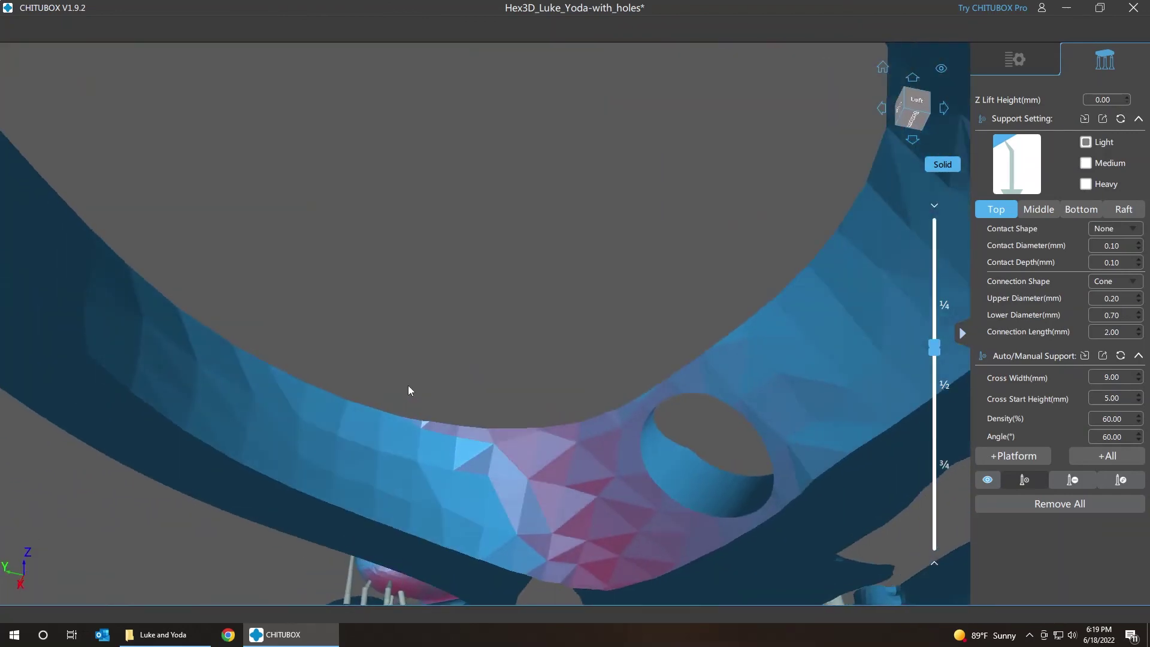
pyautogui.moveTo(426, 377); pyautogui.dragTo(446, 300, button='middle')
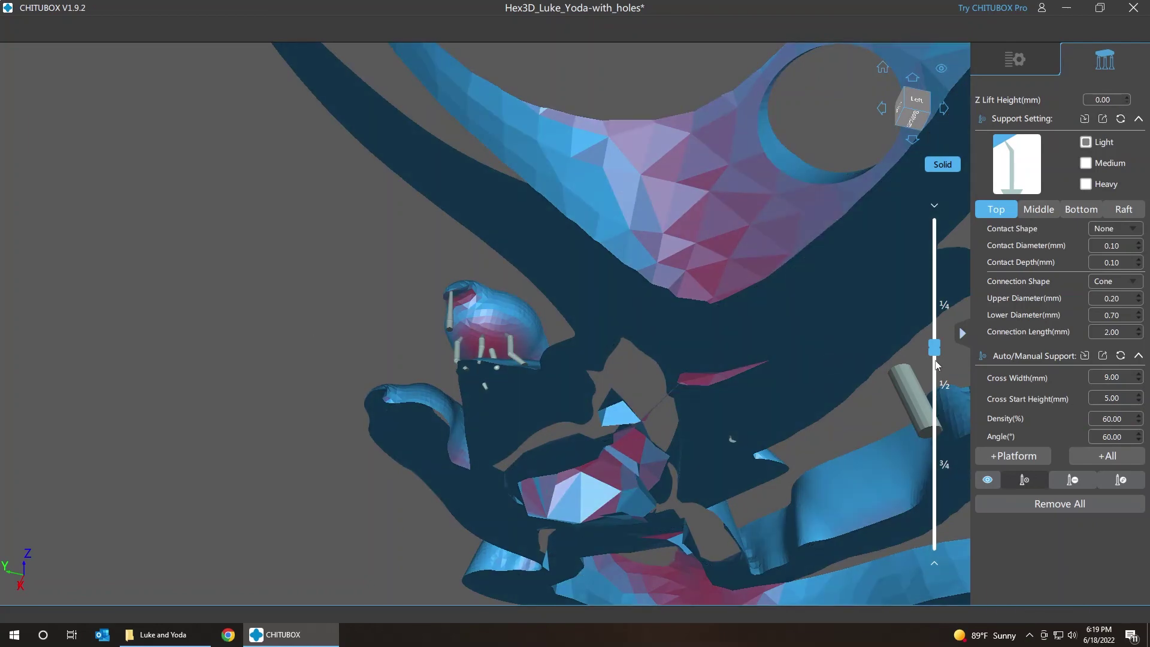
pyautogui.moveTo(938, 353); pyautogui.dragTo(936, 454)
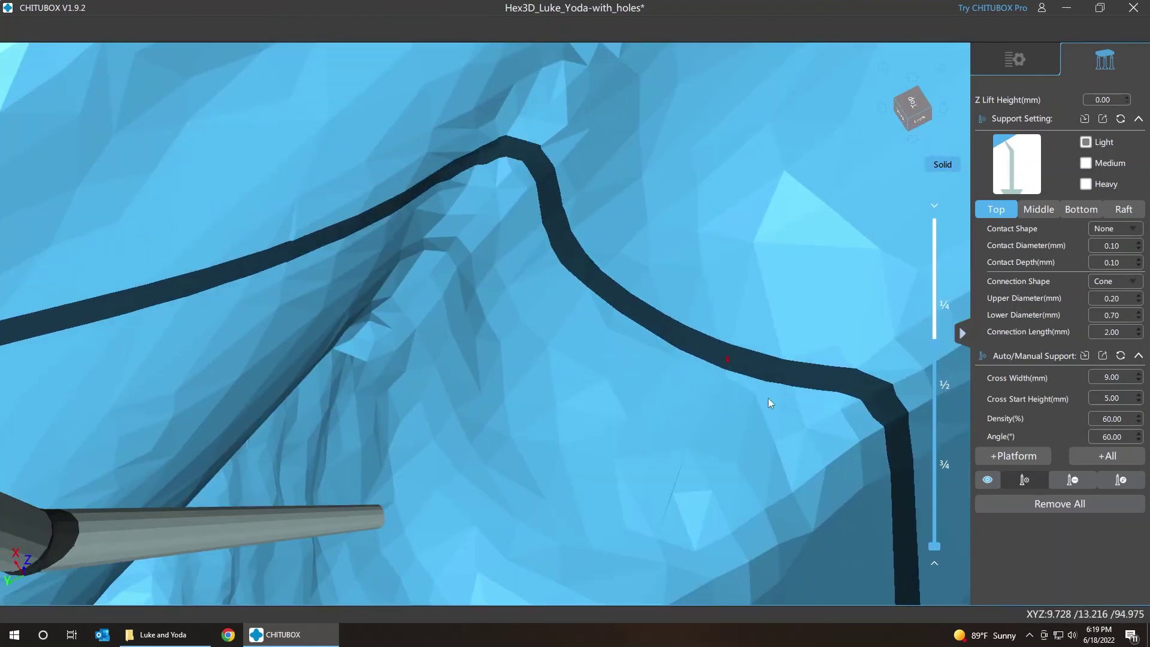
# Inspect the hand from above, then examine the sliced robe edge behind the large opening up close
pyautogui.scroll(-5, 705, 371)
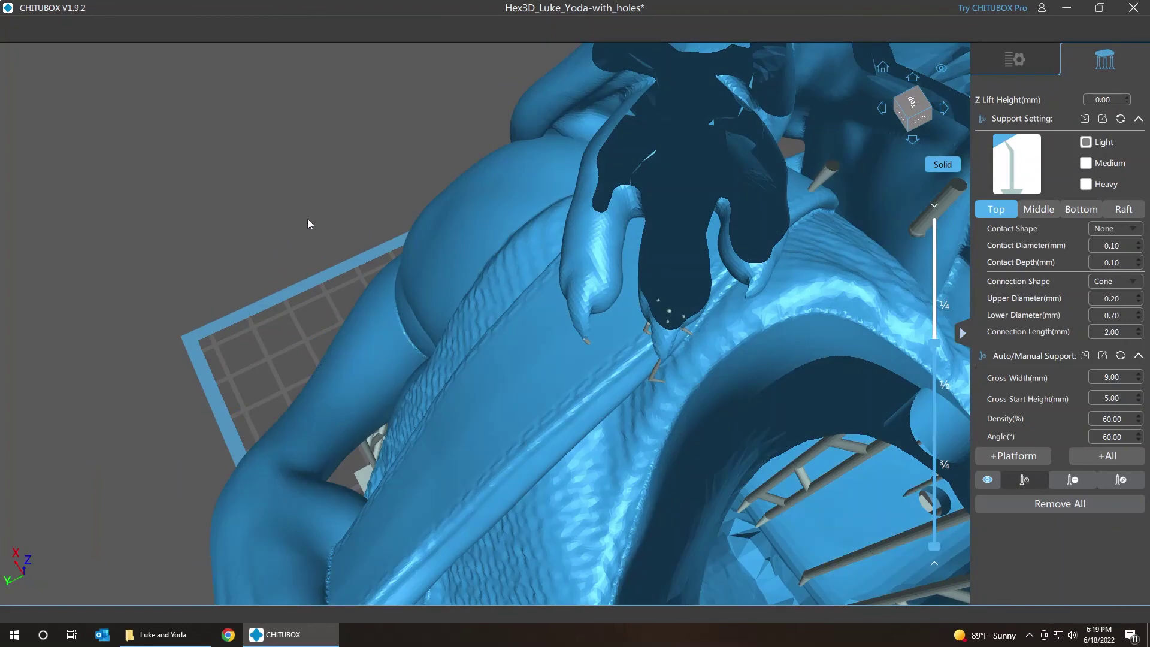
pyautogui.moveTo(307, 222); pyautogui.dragTo(163, 274)
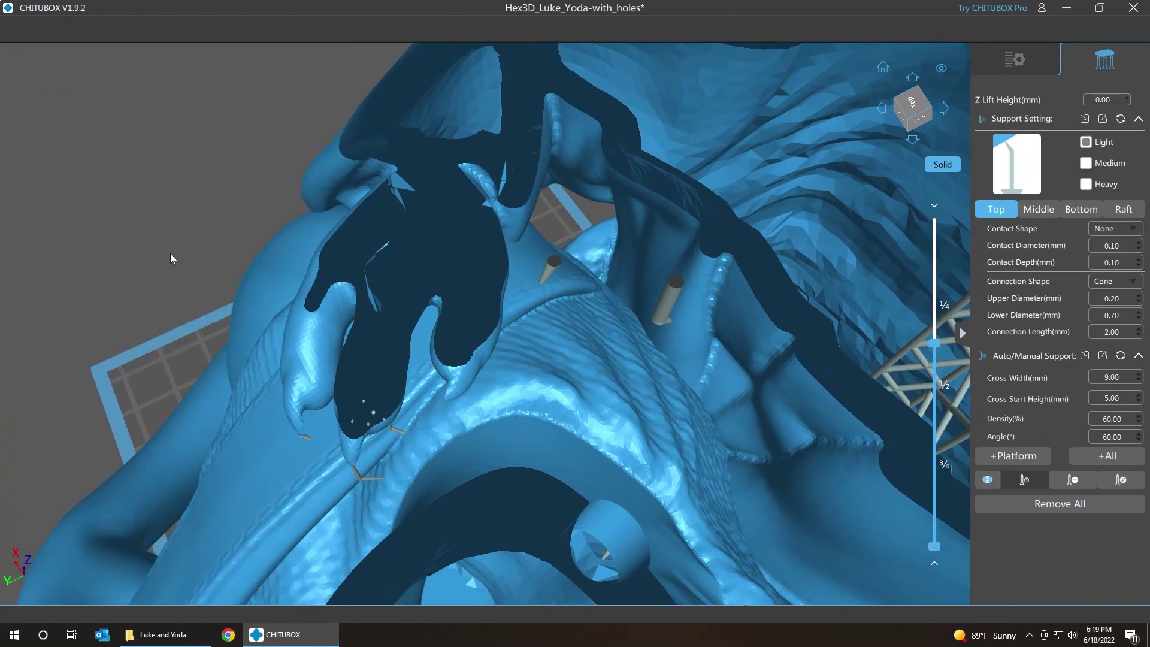
pyautogui.moveTo(192, 229)
pyautogui.mouseDown()
pyautogui.moveTo(243, 240)
pyautogui.moveTo(237, 196)
pyautogui.moveTo(305, 207)
pyautogui.moveTo(322, 191)
pyautogui.moveTo(177, 241)
pyautogui.mouseUp()
pyautogui.scroll(5, 177, 242)
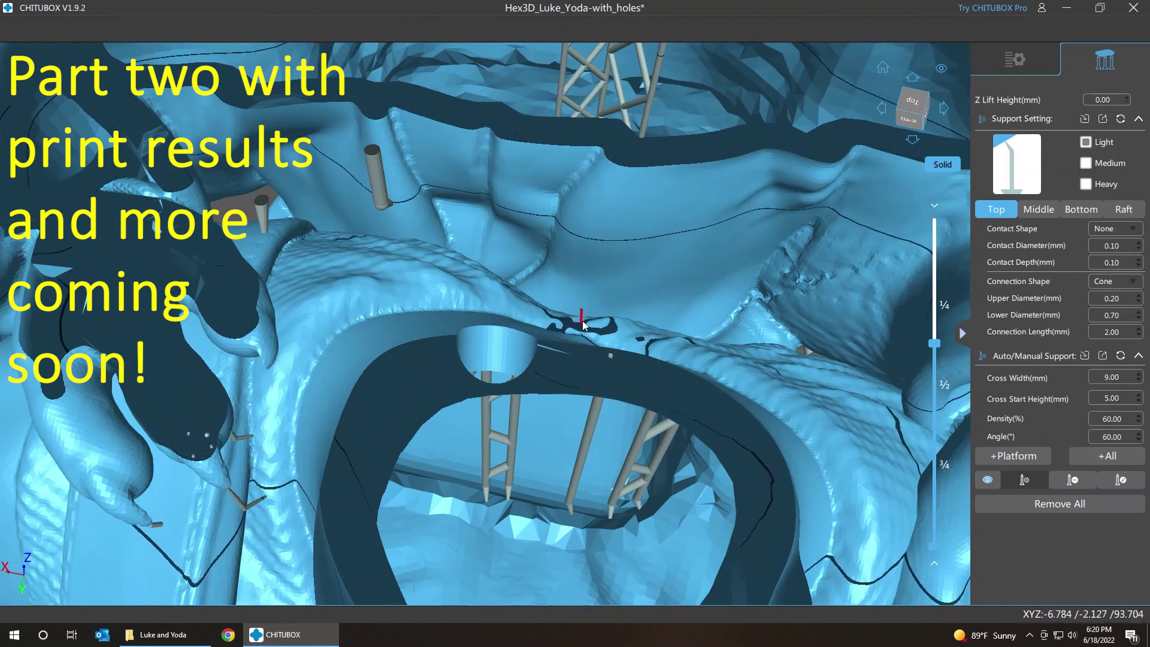